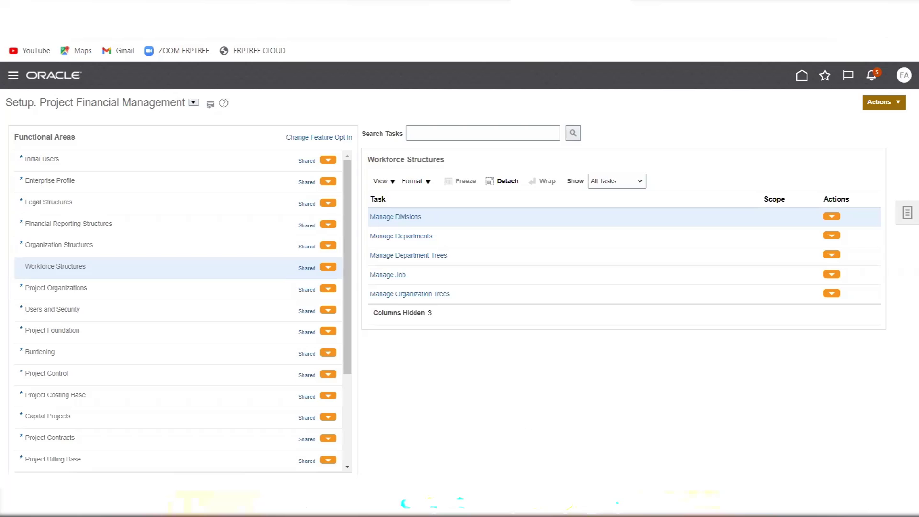
Step: Open the Session 4 text file from the ERPTREE folder on New Volume (D:) and maximize its window
{"action": "mouse_move", "coordinate": [433, 503]}
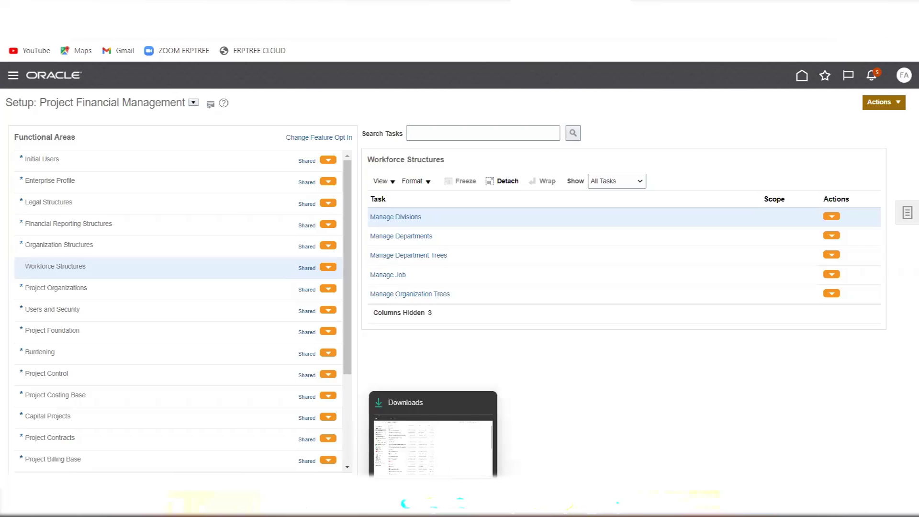
{"action": "left_click", "coordinate": [433, 502]}
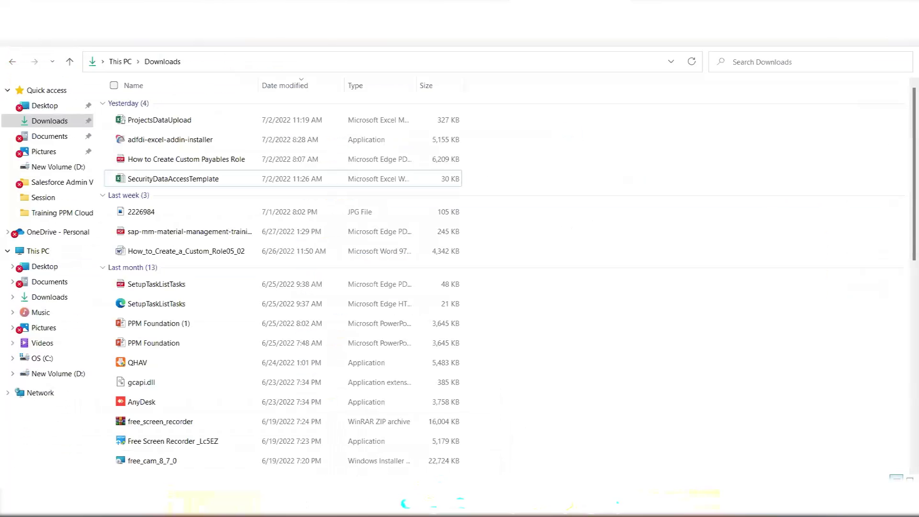
{"action": "left_click", "coordinate": [77, 214]}
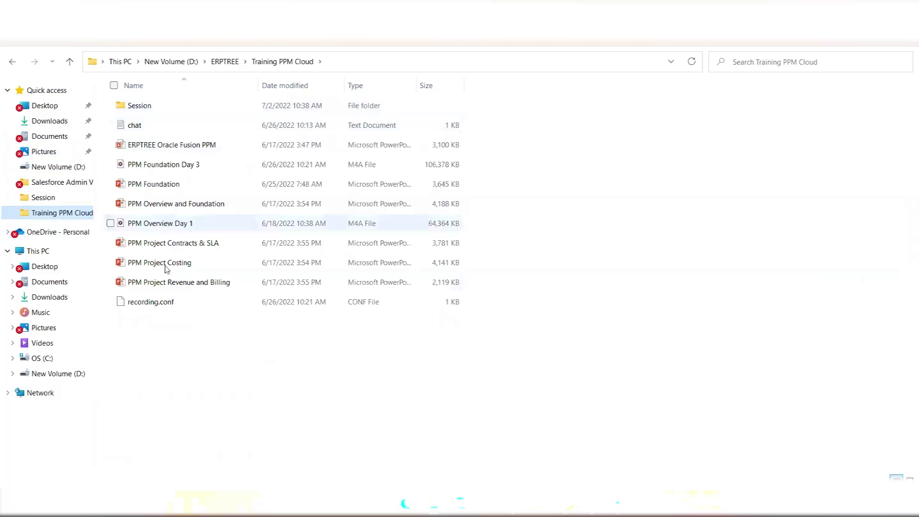
{"action": "left_click", "coordinate": [52, 374]}
{"action": "double_click", "coordinate": [152, 104]}
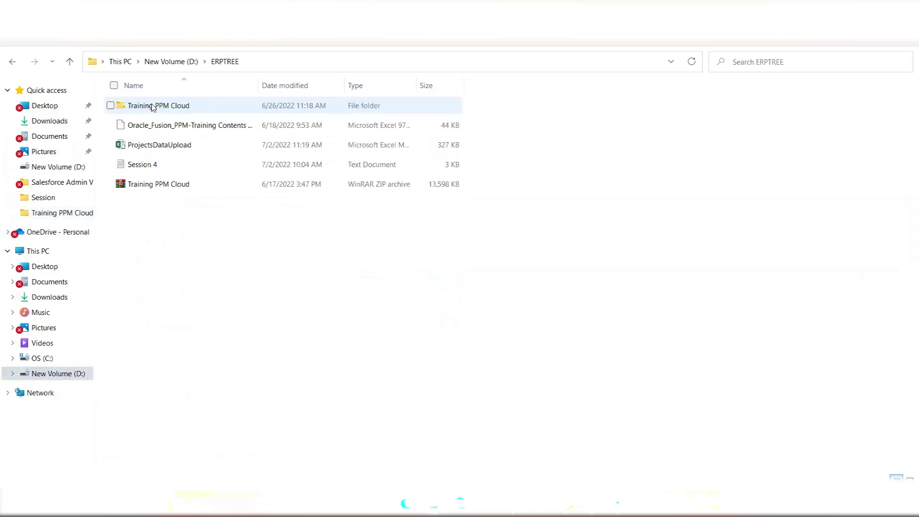
{"action": "double_click", "coordinate": [143, 164]}
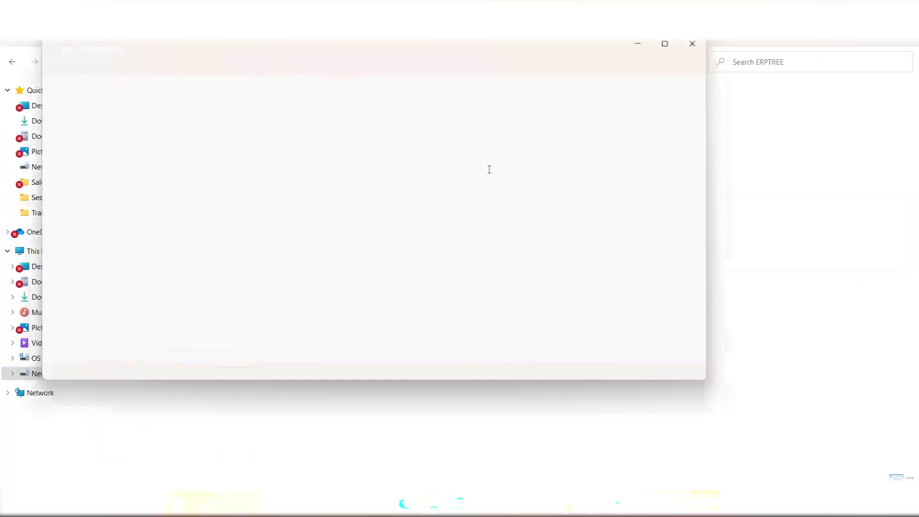
{"action": "left_click", "coordinate": [673, 42]}
Step: Review the department hierarchy in the notes, focusing on Oracle Support Cloud and Oracle Support EBS under Application Services
{"action": "scroll", "coordinate": [224, 344], "scroll_direction": "down", "scroll_amount": 10}
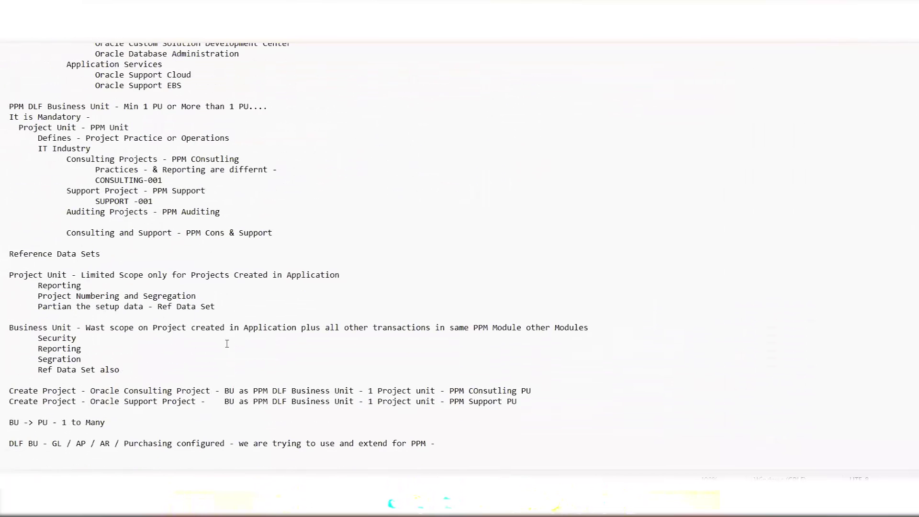
{"action": "scroll", "coordinate": [227, 344], "scroll_direction": "up", "scroll_amount": 3}
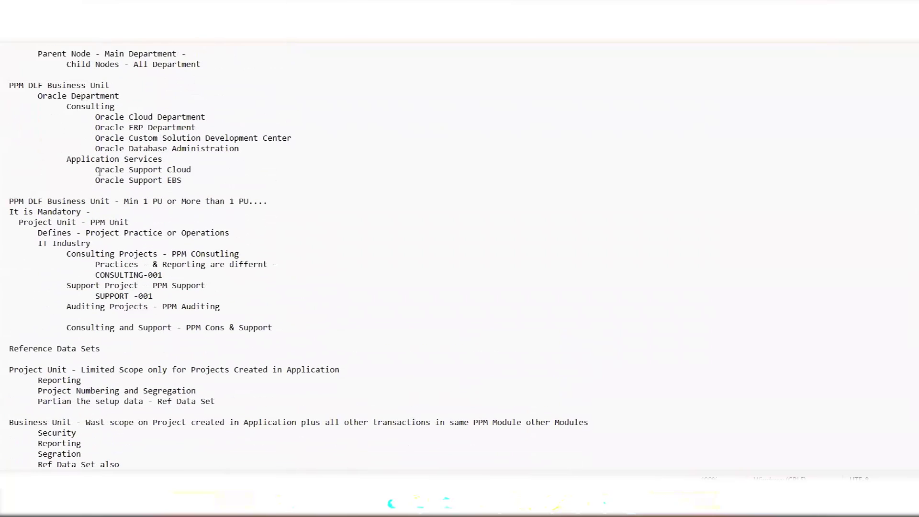
{"action": "left_click_drag", "start_coordinate": [94, 179], "coordinate": [185, 181]}
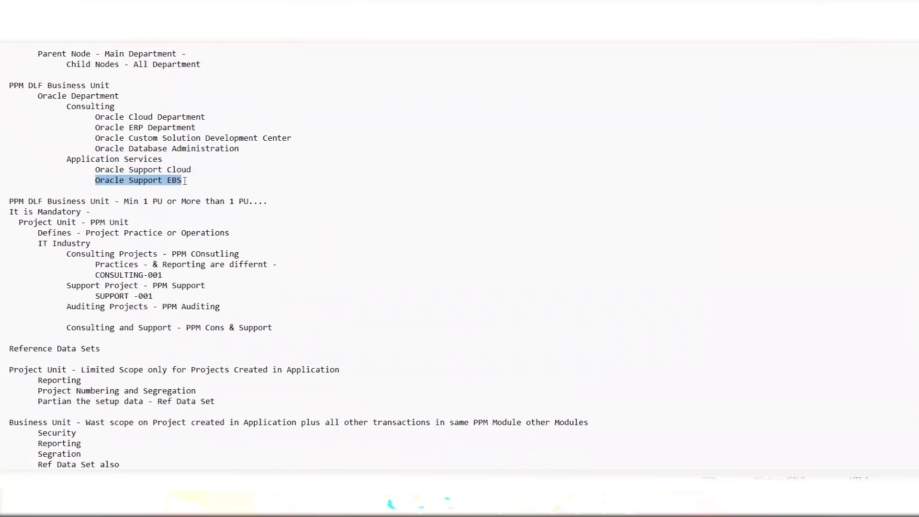
{"action": "left_click", "coordinate": [185, 181]}
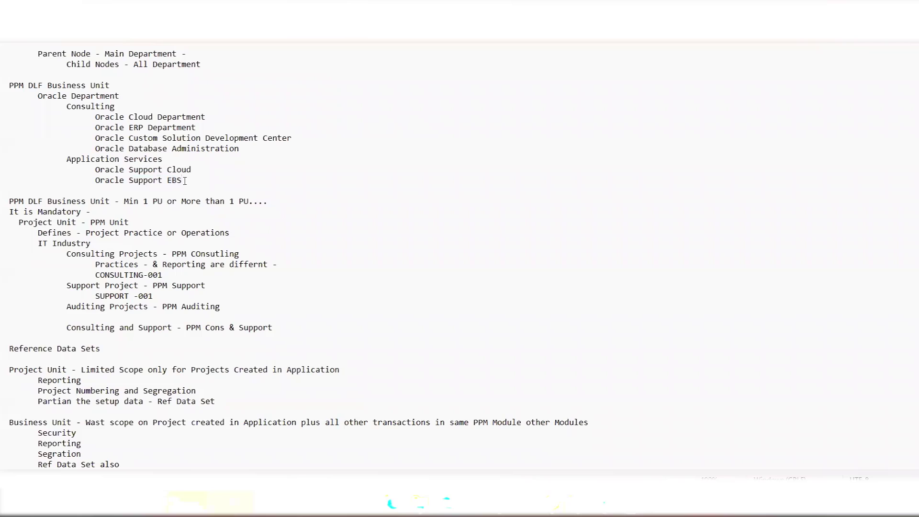
{"action": "left_click_drag", "start_coordinate": [182, 179], "coordinate": [94, 182]}
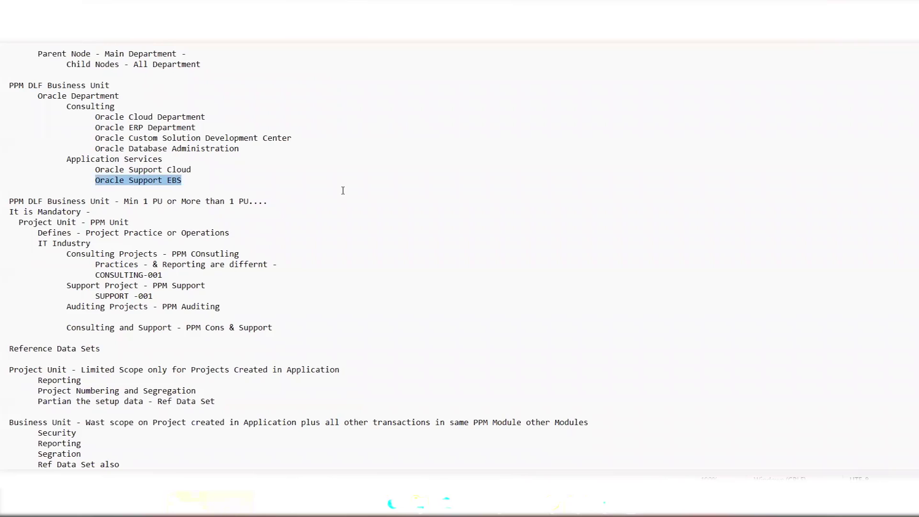
{"action": "left_click_drag", "start_coordinate": [191, 169], "coordinate": [86, 169]}
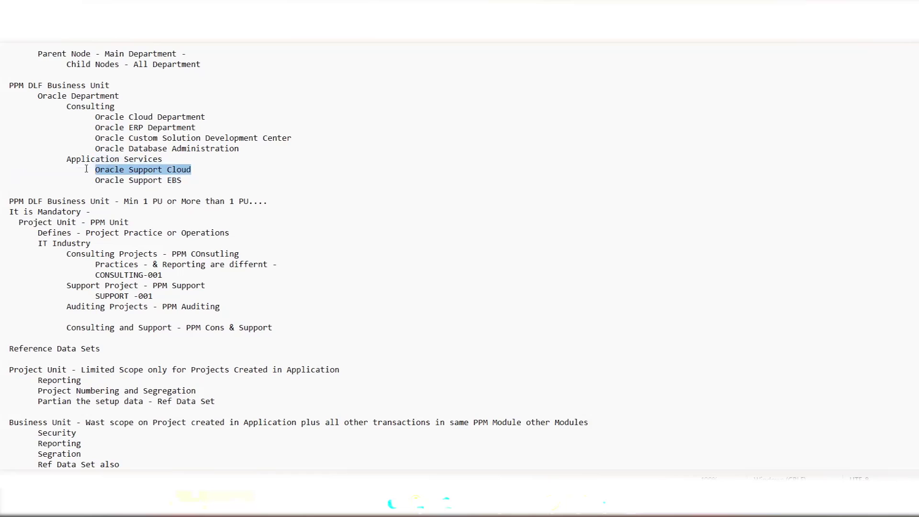
{"action": "left_click", "coordinate": [194, 171]}
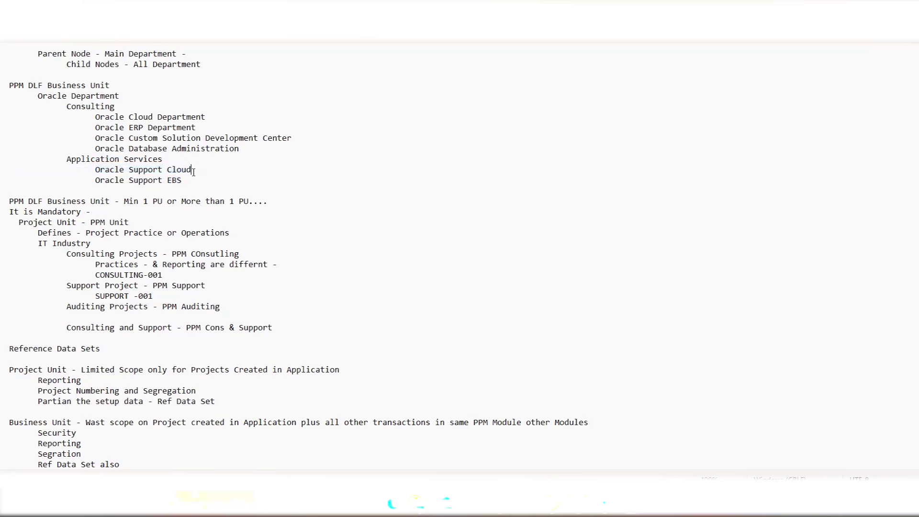
{"action": "left_click_drag", "start_coordinate": [185, 180], "coordinate": [92, 180]}
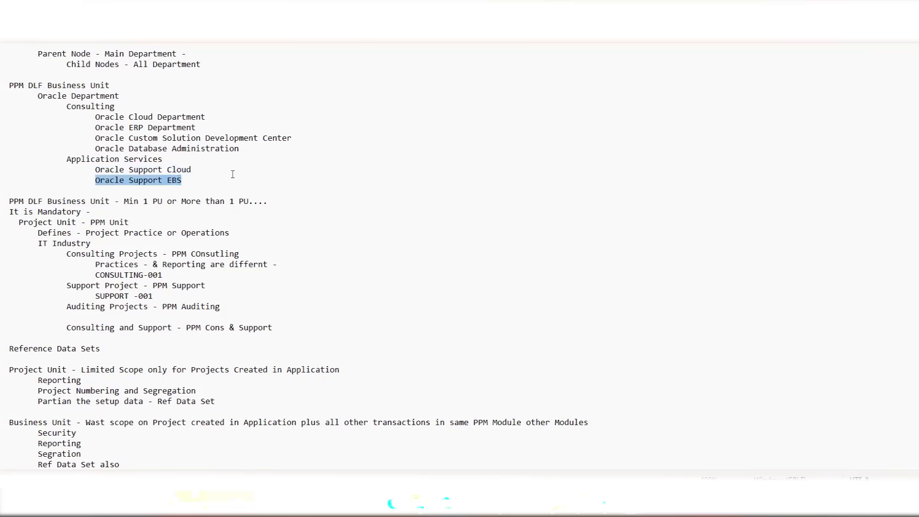
{"action": "left_click_drag", "start_coordinate": [192, 169], "coordinate": [96, 173]}
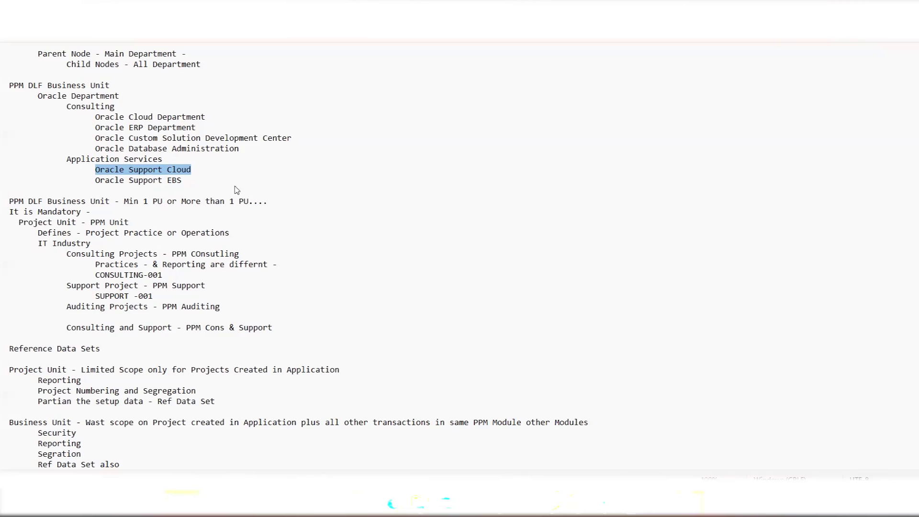
{"action": "key", "text": "alt+Tab"}
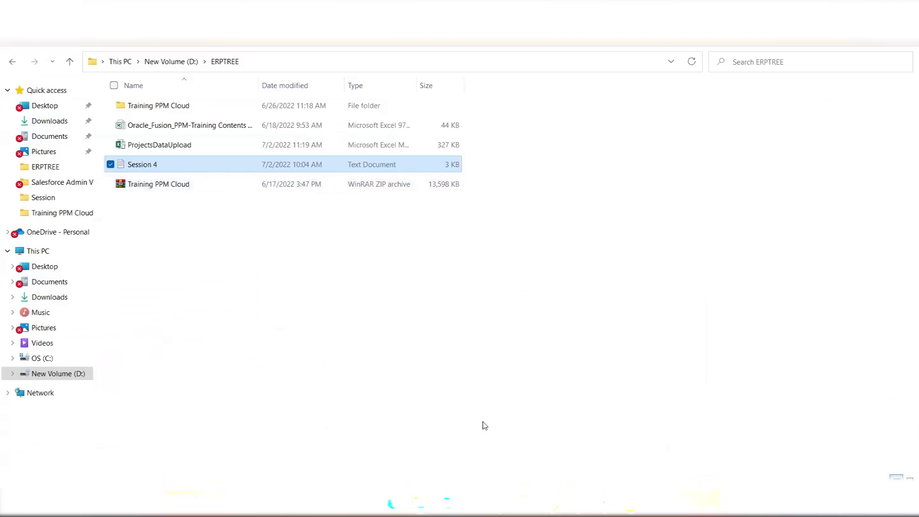
{"action": "key", "text": "alt+Tab"}
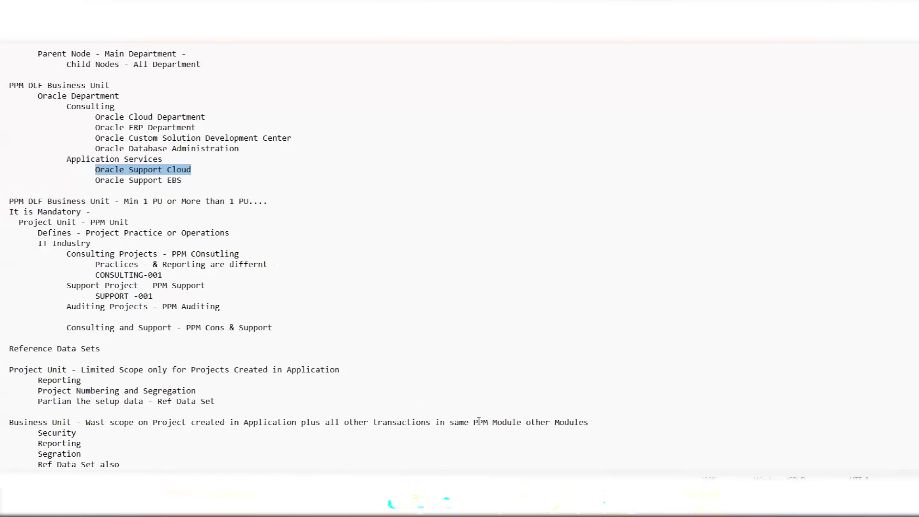
Step: Return to the Oracle project setup, search the tasks for "manage data" and open Manage Data Access for Users
{"action": "key", "text": "alt+Tab"}
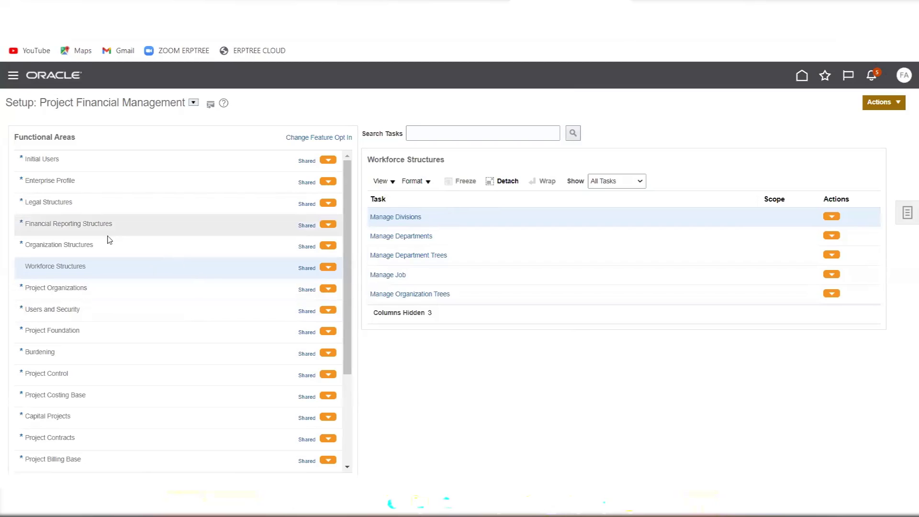
{"action": "left_click", "coordinate": [90, 244]}
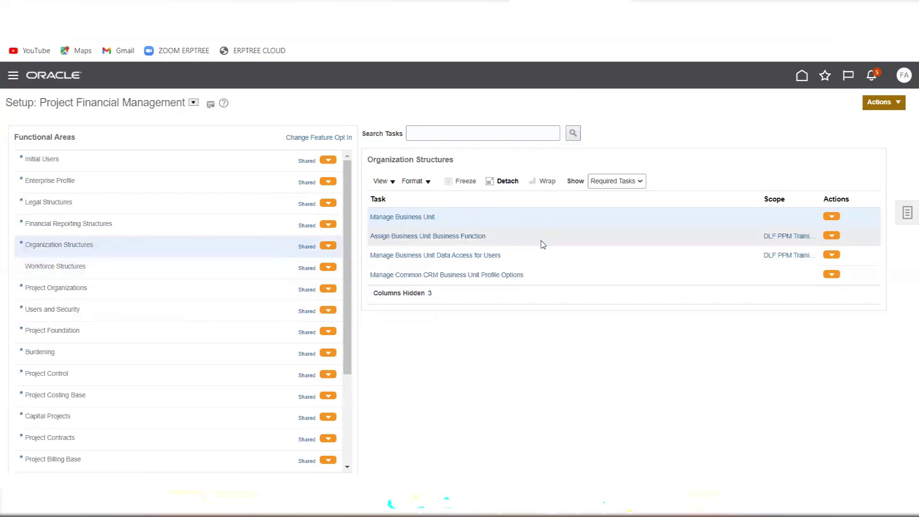
{"action": "left_click", "coordinate": [477, 133]}
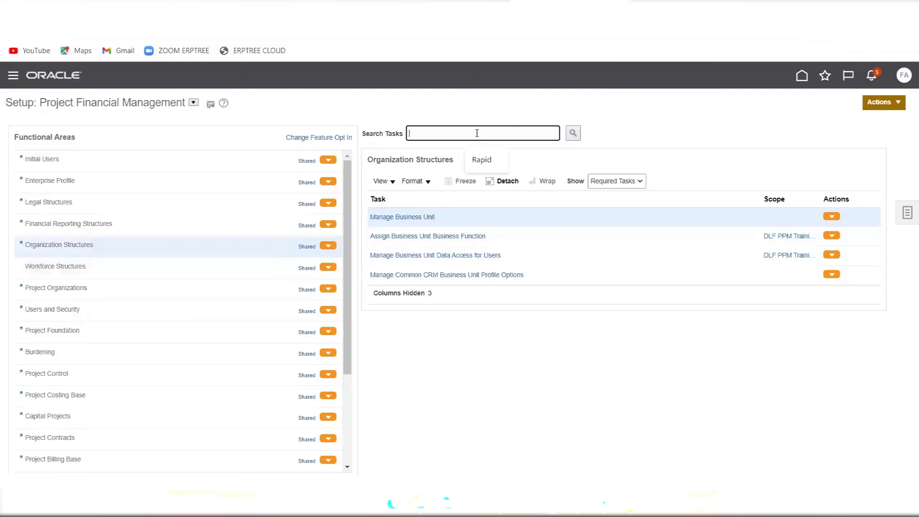
{"action": "type", "text": "manage data"}
{"action": "key", "text": "Return"}
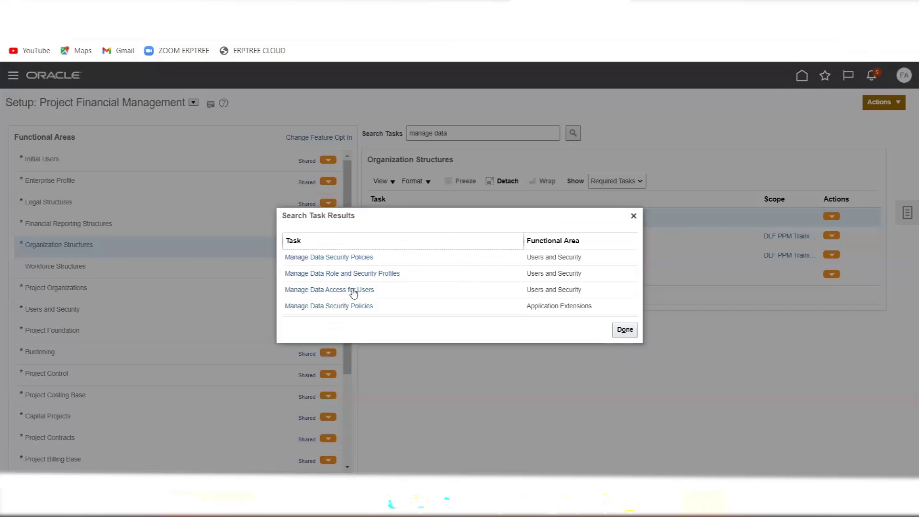
{"action": "left_click", "coordinate": [356, 292]}
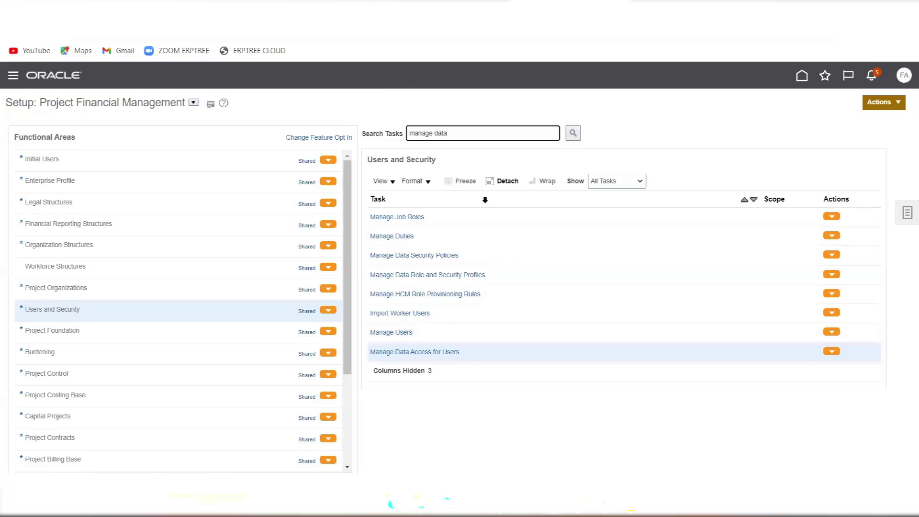
{"action": "left_click", "coordinate": [412, 355]}
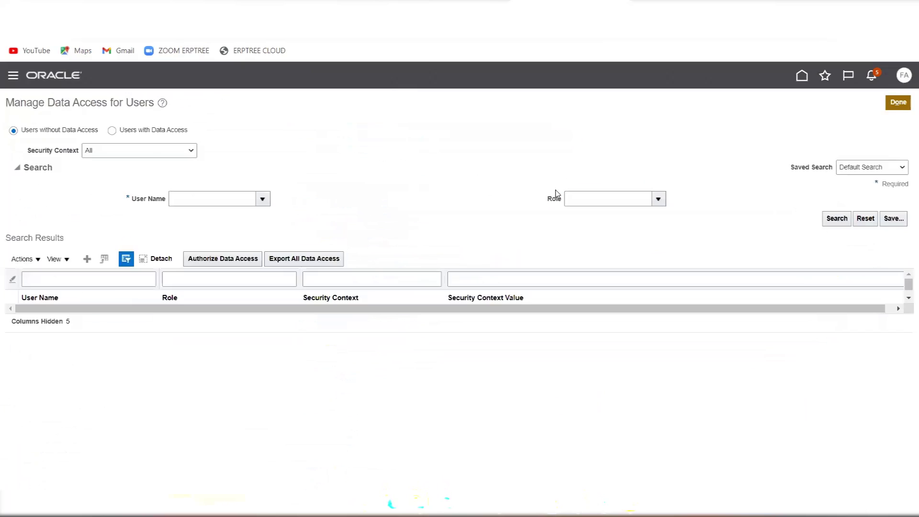
Step: Search users with data access for user name FAUSER, leaving the role criterion empty
{"action": "left_click", "coordinate": [112, 130]}
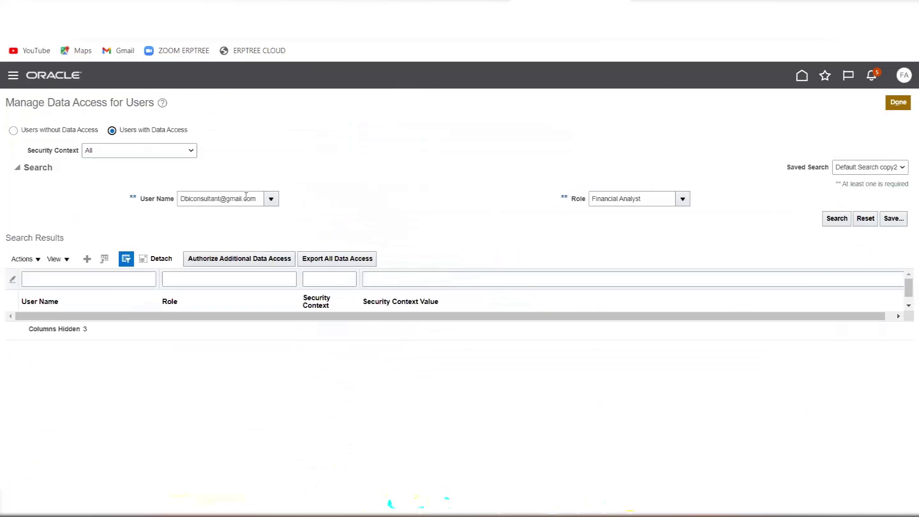
{"action": "left_click_drag", "start_coordinate": [262, 198], "coordinate": [144, 206]}
{"action": "type", "text": "FA"}
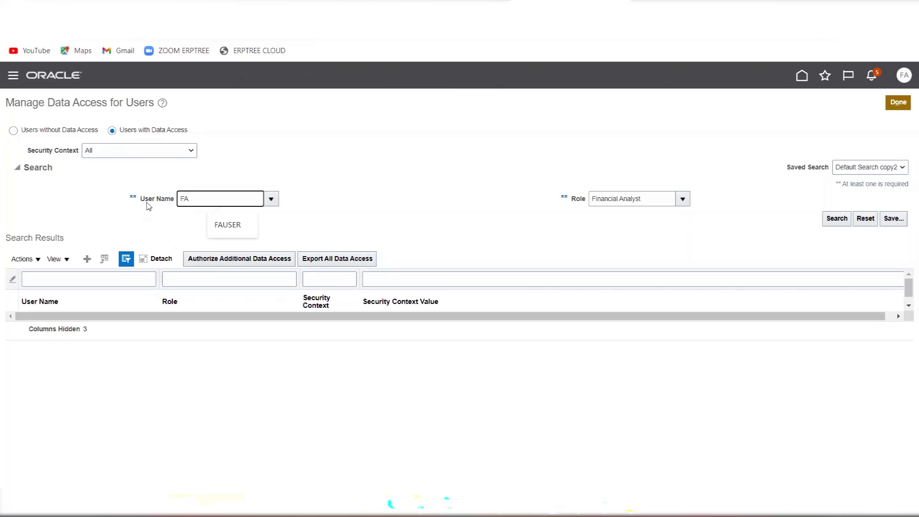
{"action": "left_click", "coordinate": [222, 224]}
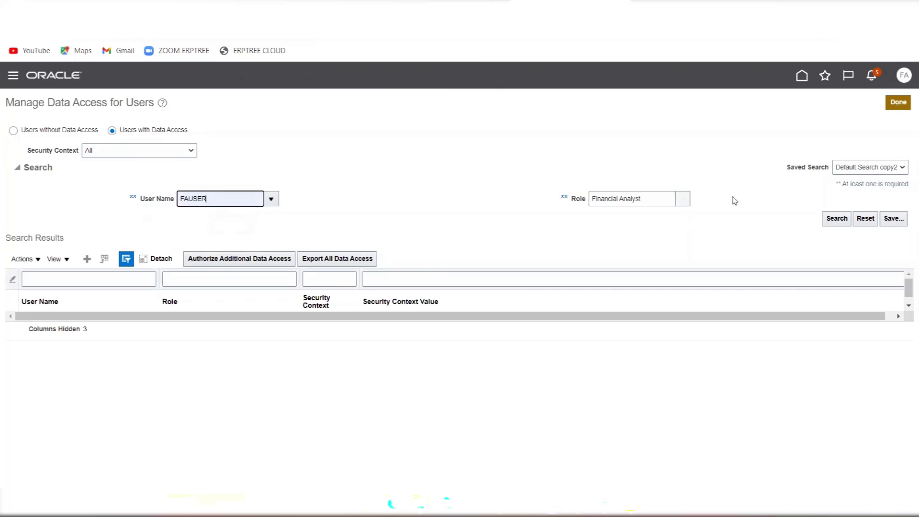
{"action": "left_click_drag", "start_coordinate": [650, 196], "coordinate": [559, 211]}
{"action": "key", "text": "Home"}
{"action": "key", "text": "Delete"}
{"action": "key", "text": "ctrl+shift+Right"}
{"action": "key", "text": "ctrl+shift+Right"}
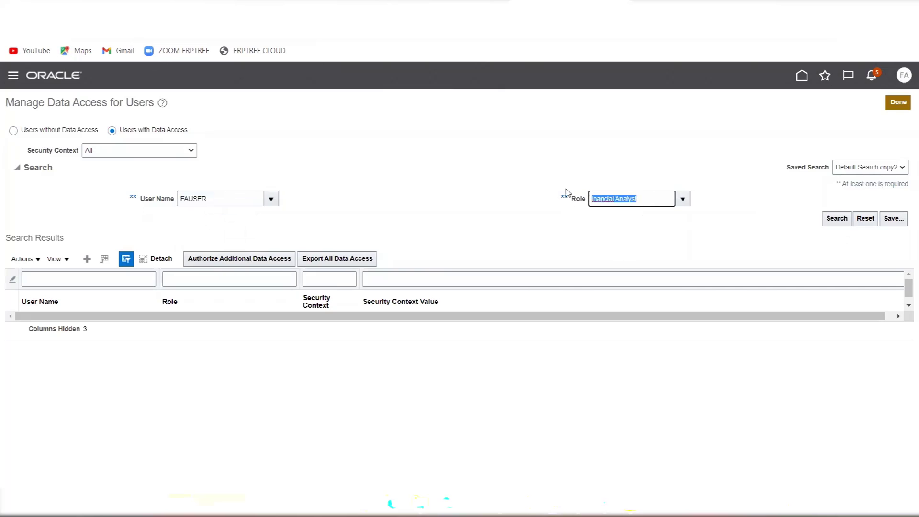
{"action": "key", "text": "Delete"}
{"action": "left_click", "coordinate": [838, 220]}
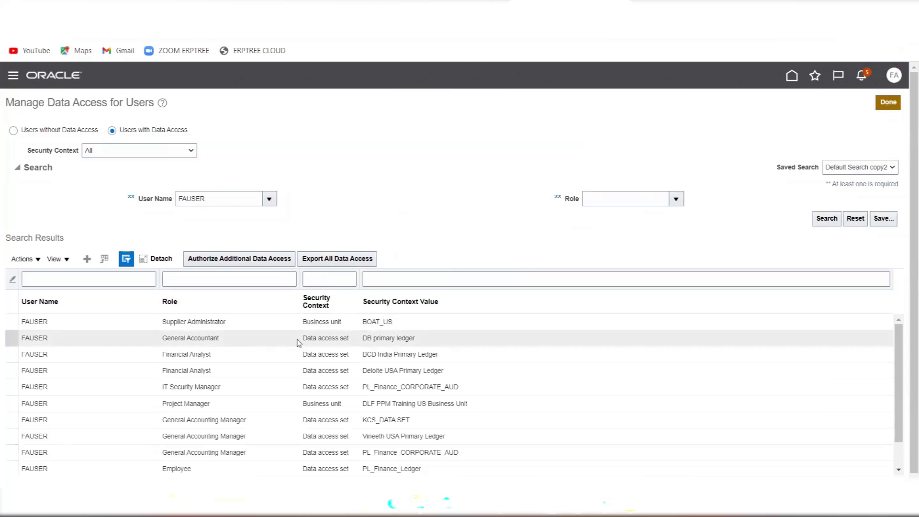
Step: Filter the data access results to roles containing "Project" and select the Project Accountant record for DLF US Business Unit
{"action": "scroll", "coordinate": [331, 375], "scroll_direction": "down", "scroll_amount": 2}
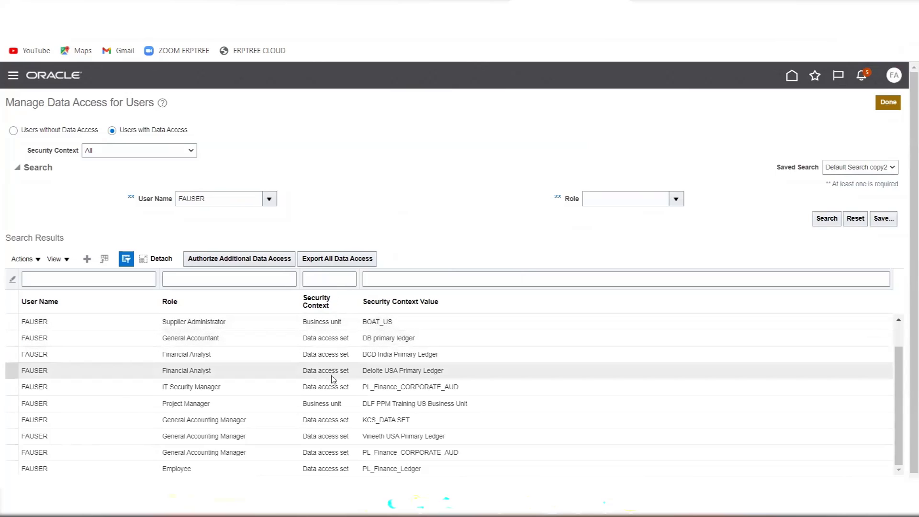
{"action": "scroll", "coordinate": [337, 407], "scroll_direction": "down", "scroll_amount": 4}
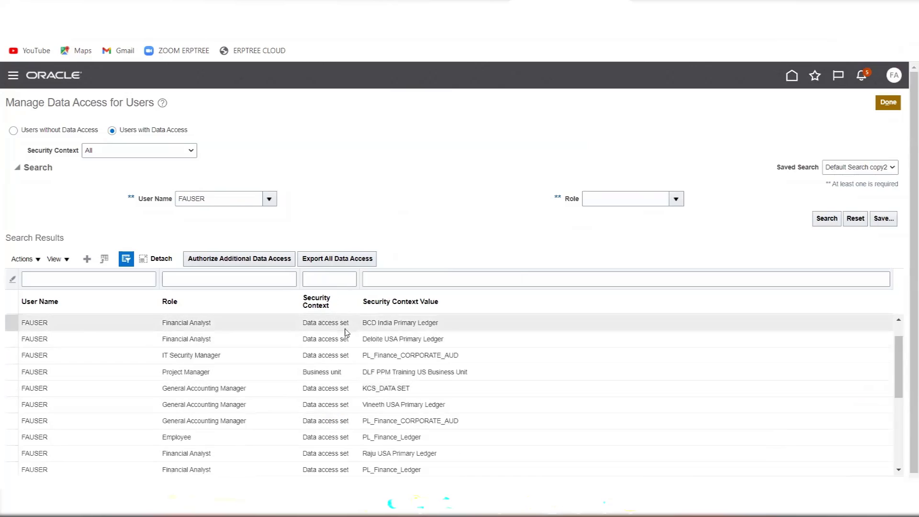
{"action": "scroll", "coordinate": [338, 406], "scroll_direction": "down", "scroll_amount": 5}
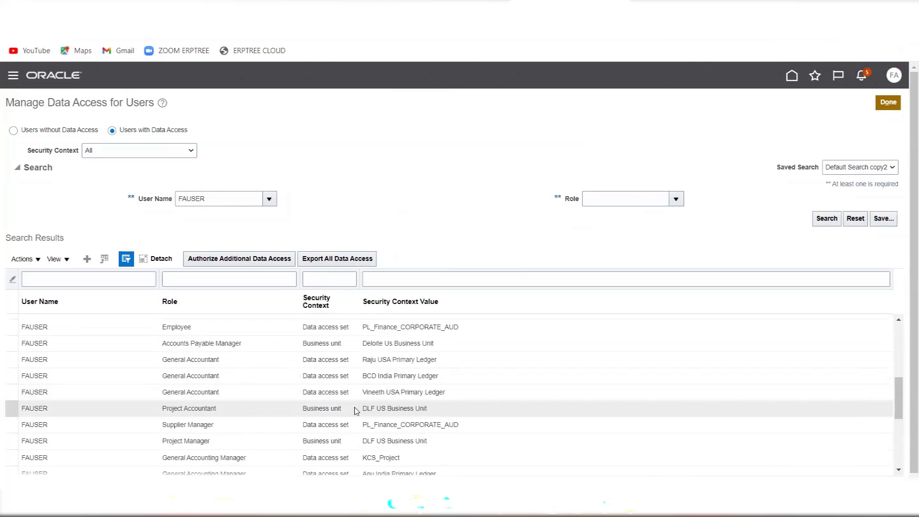
{"action": "scroll", "coordinate": [350, 429], "scroll_direction": "down", "scroll_amount": 2}
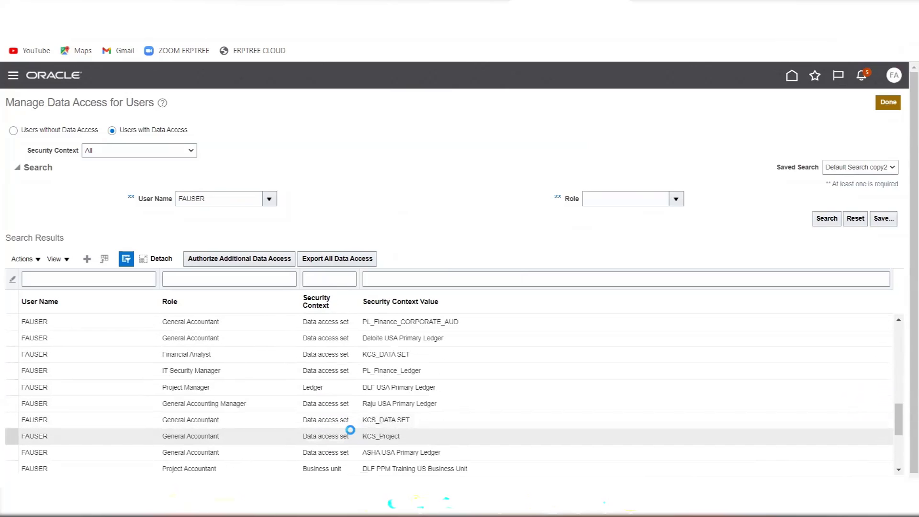
{"action": "left_click", "coordinate": [209, 283]}
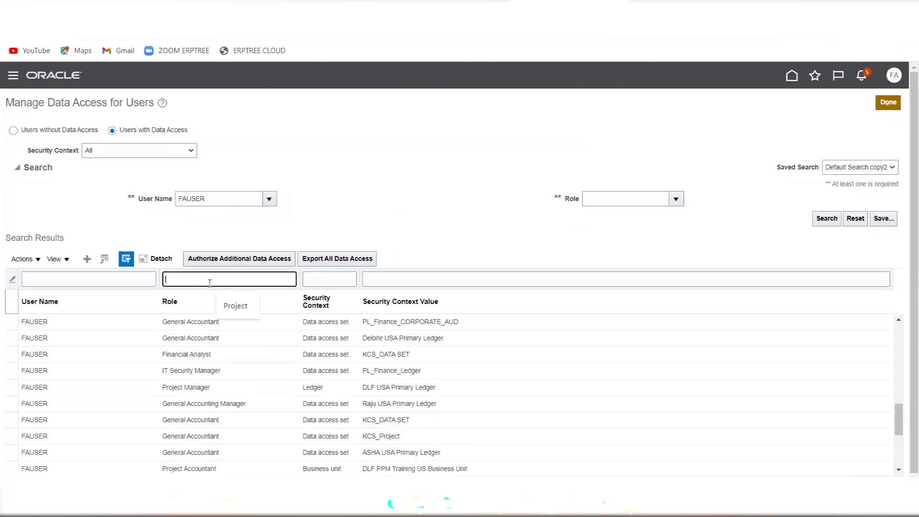
{"action": "type", "text": "Project"}
{"action": "key", "text": "Return"}
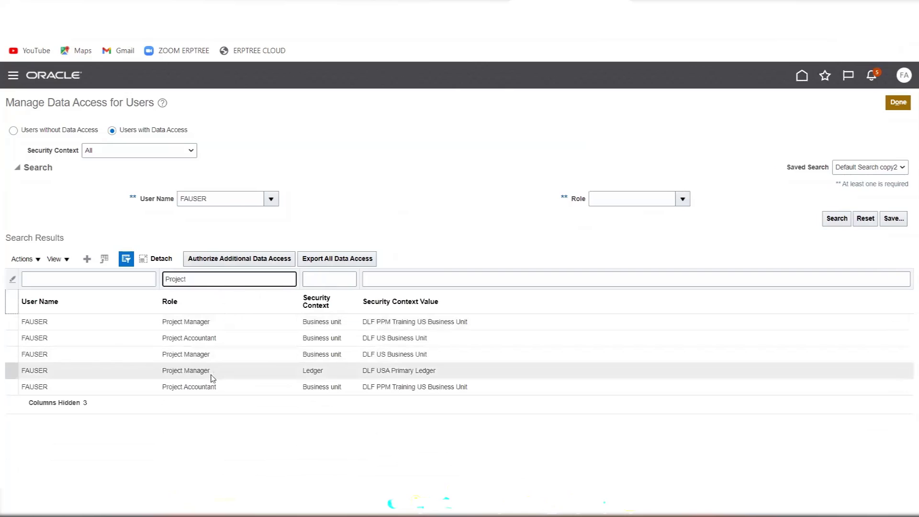
{"action": "left_click", "coordinate": [221, 342]}
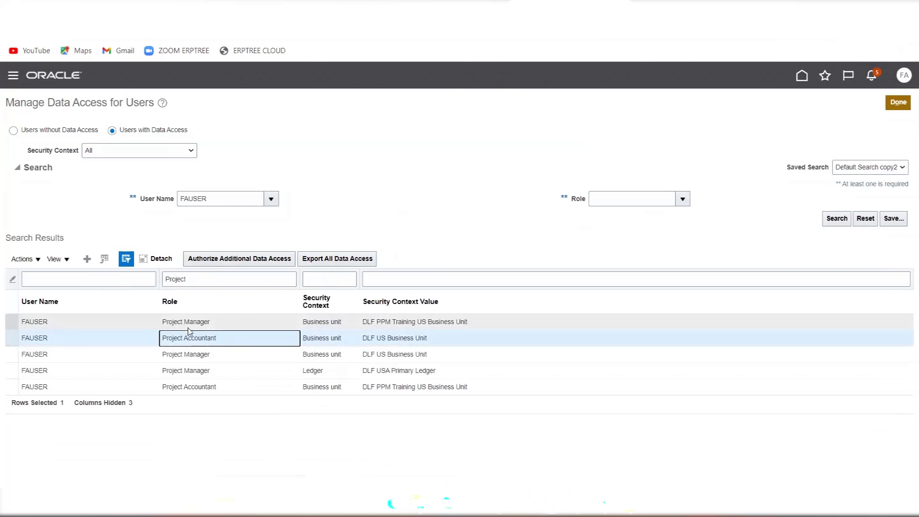
Step: Start a new data access record and set its user name to FAUSER
{"action": "left_click", "coordinate": [87, 260]}
{"action": "left_click", "coordinate": [220, 284]}
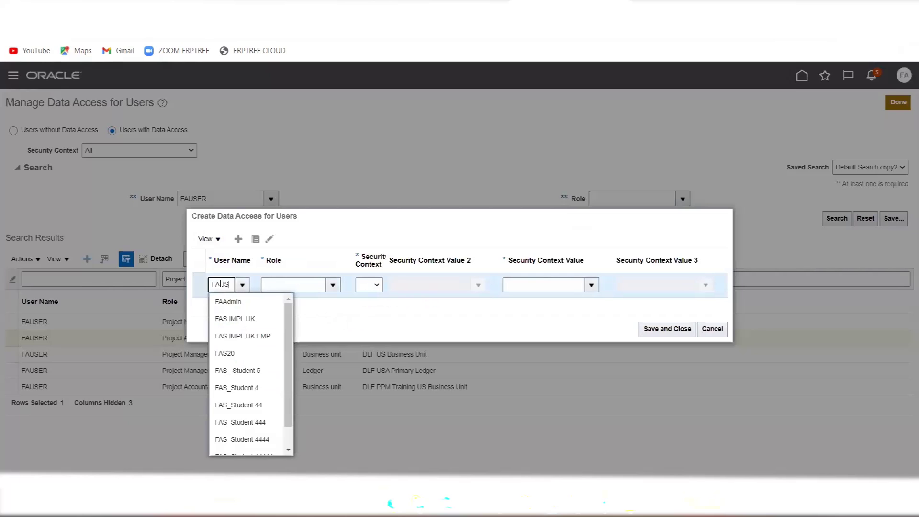
{"action": "type", "text": "US"}
{"action": "left_click", "coordinate": [227, 302]}
{"action": "left_click", "coordinate": [294, 289]}
Step: Assign the Project Accountant role to the new record and list the security contexts offered for it
{"action": "left_click", "coordinate": [333, 285]}
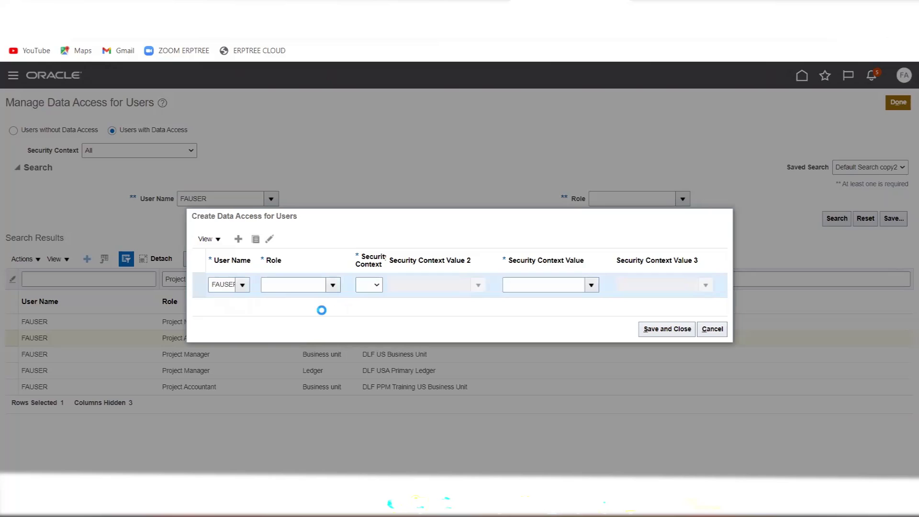
{"action": "left_click", "coordinate": [288, 282]}
{"action": "type", "text": "Project "}
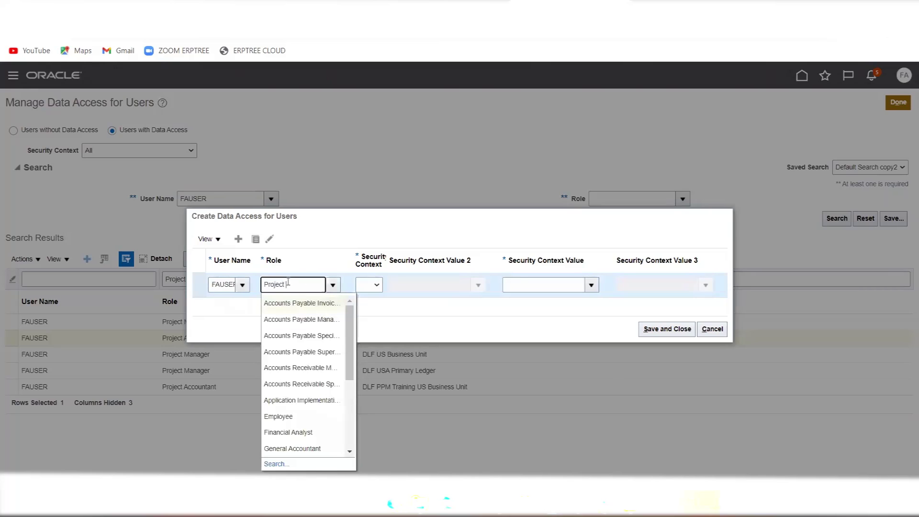
{"action": "type", "text": "A"}
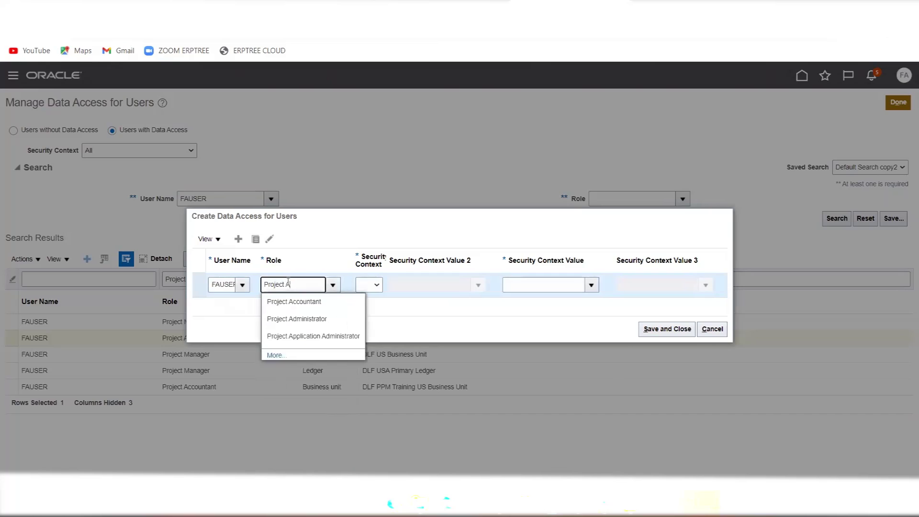
{"action": "left_click", "coordinate": [310, 300]}
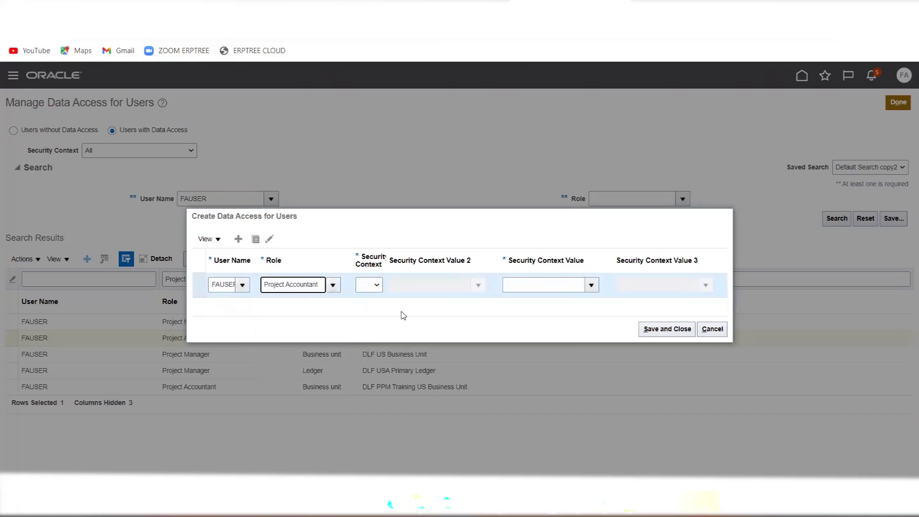
{"action": "left_click", "coordinate": [378, 293]}
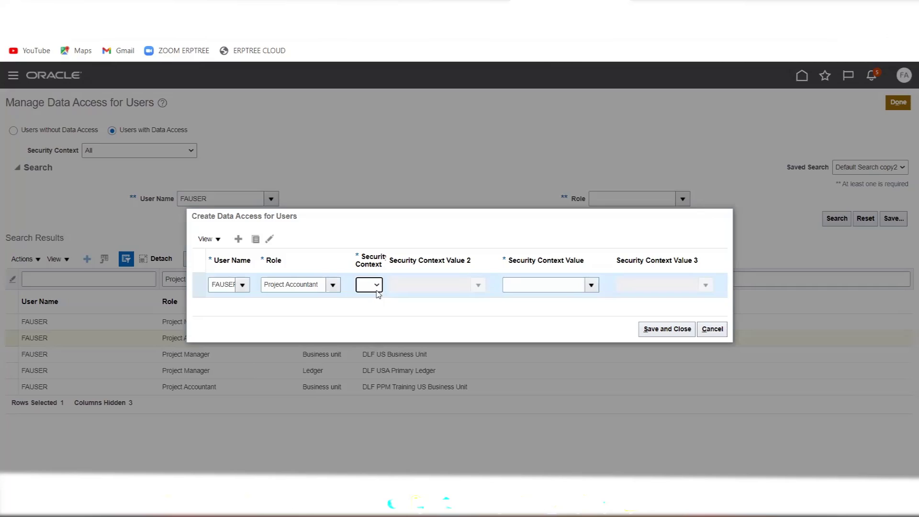
{"action": "left_click", "coordinate": [377, 287]}
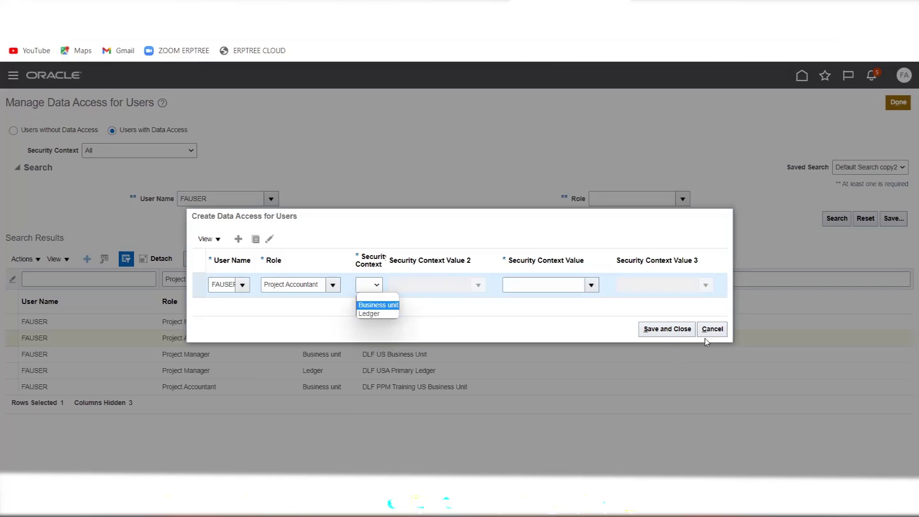
Step: Change the new record's role to Project Manager and set its security context to Project organization classification
{"action": "left_click", "coordinate": [323, 286]}
{"action": "left_click_drag", "start_coordinate": [322, 286], "coordinate": [239, 283]}
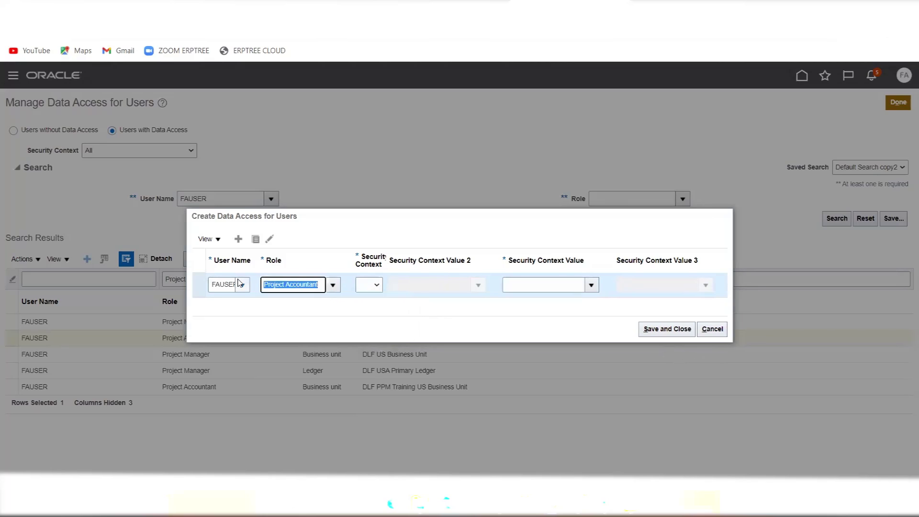
{"action": "type", "text": "Projec"}
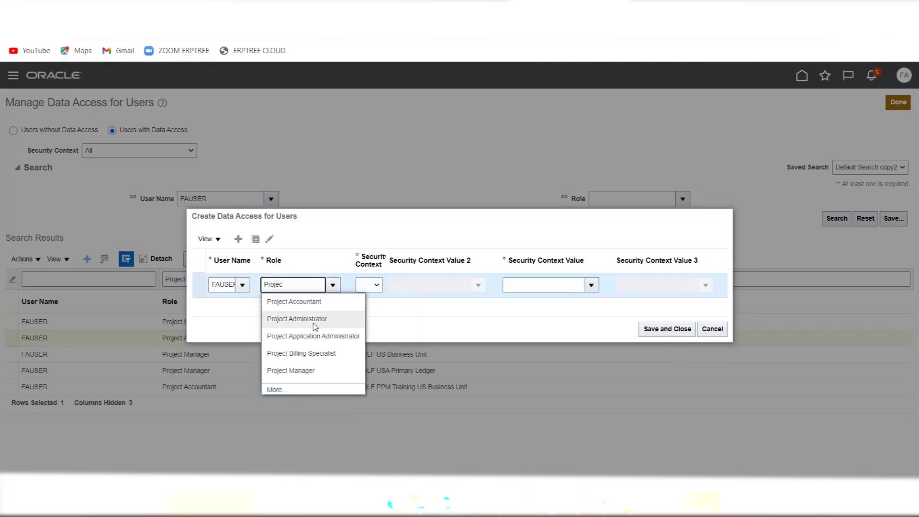
{"action": "left_click", "coordinate": [307, 370]}
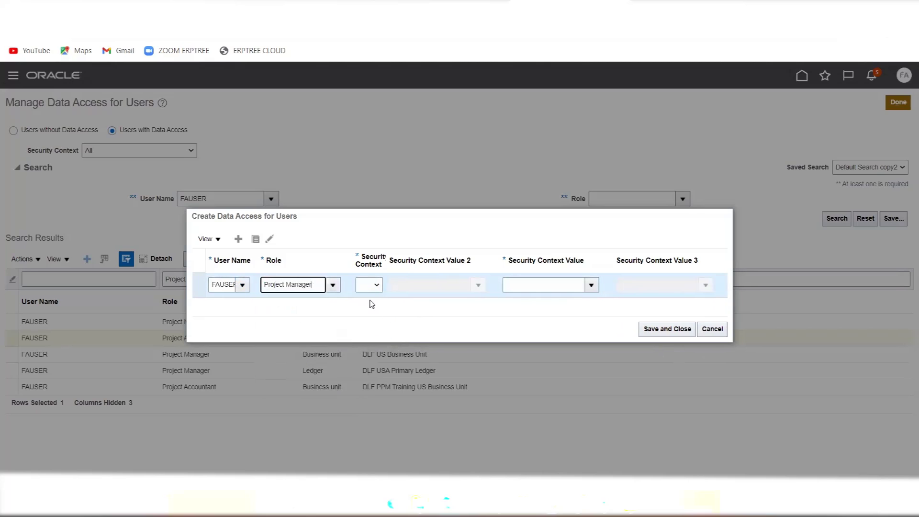
{"action": "left_click", "coordinate": [375, 285]}
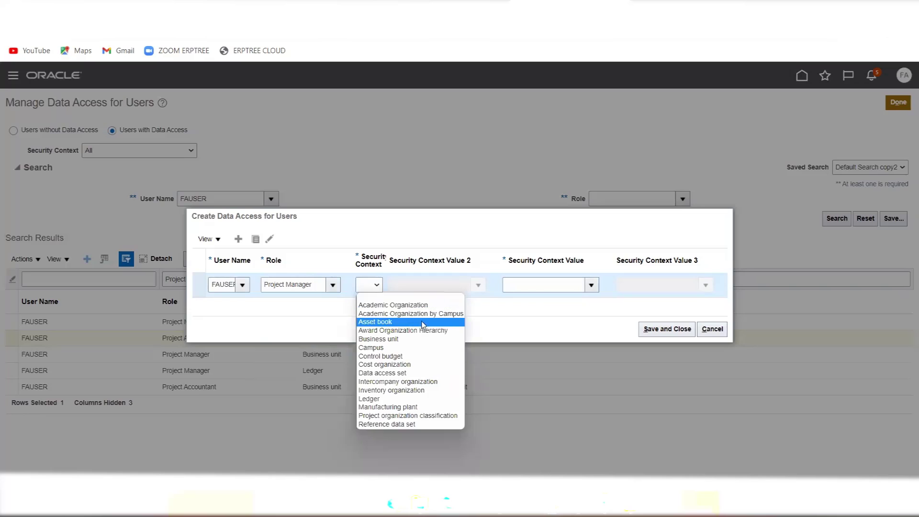
{"action": "left_click", "coordinate": [430, 416]}
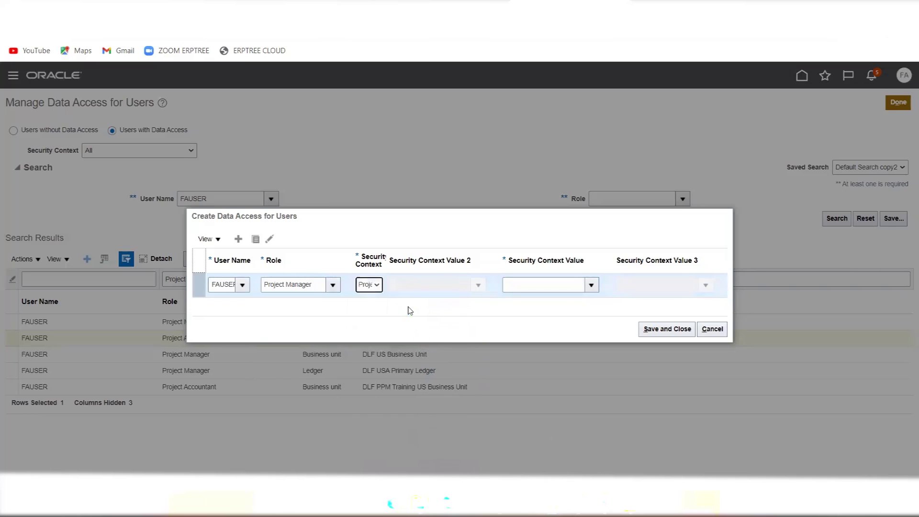
Step: Look through the security context values offered for Project organization classification
{"action": "left_click", "coordinate": [591, 284]}
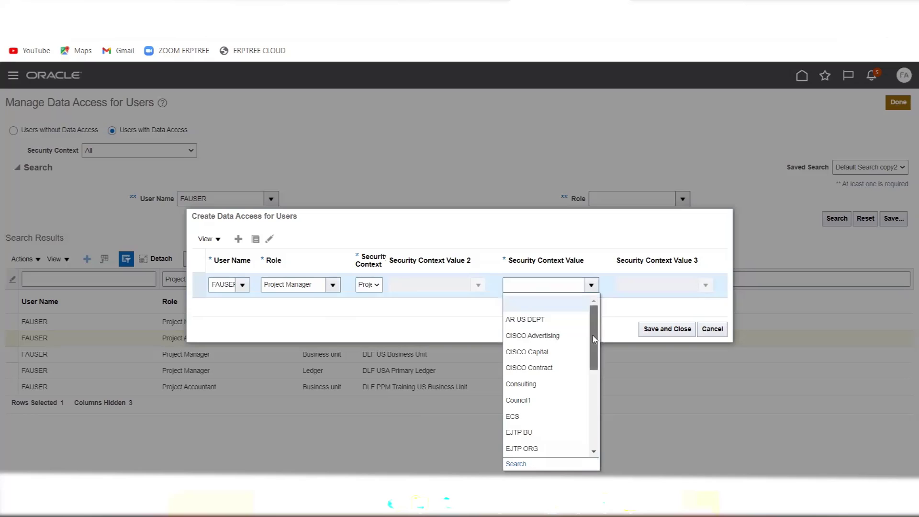
{"action": "scroll", "coordinate": [594, 339], "scroll_direction": "down", "scroll_amount": 3}
{"action": "scroll", "coordinate": [538, 401], "scroll_direction": "down", "scroll_amount": 1}
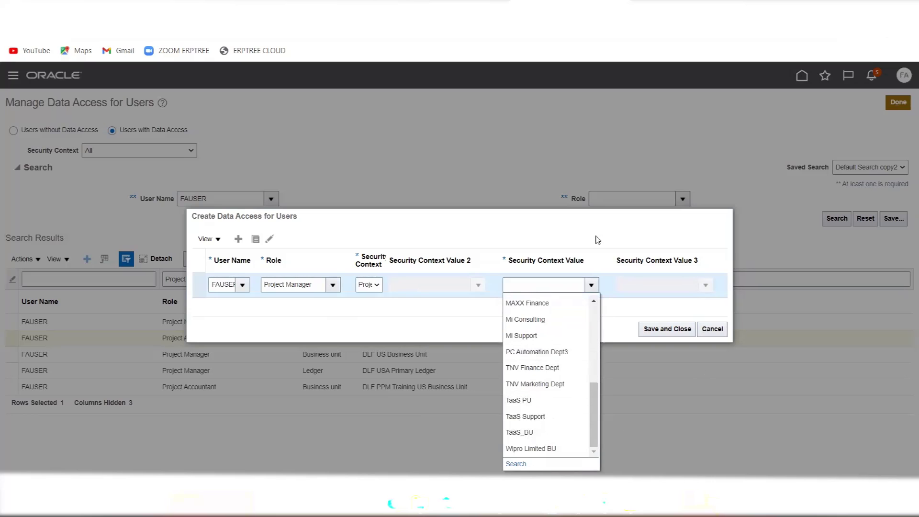
{"action": "left_click", "coordinate": [579, 221]}
{"action": "left_click_drag", "start_coordinate": [496, 222], "coordinate": [402, 147]}
{"action": "left_click", "coordinate": [480, 229]}
{"action": "left_click", "coordinate": [562, 282]}
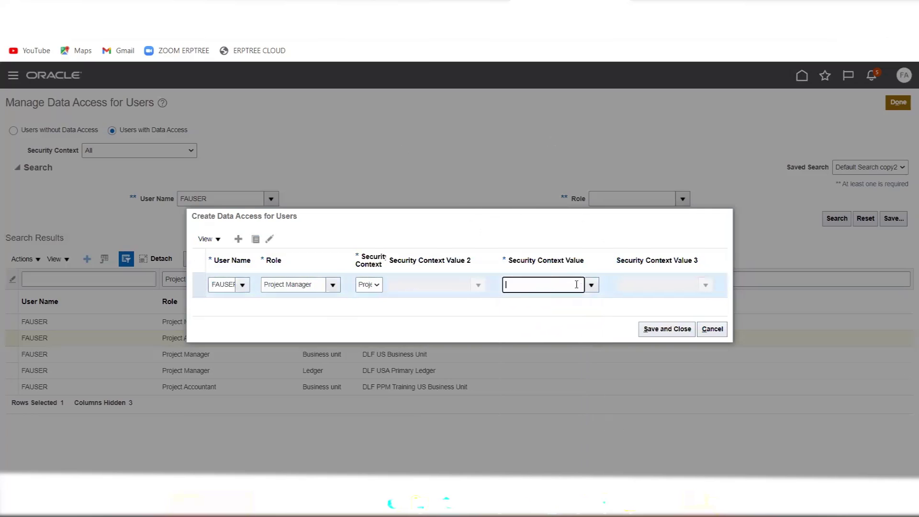
Step: Search the new record's security context values for PPM
{"action": "left_click", "coordinate": [591, 285]}
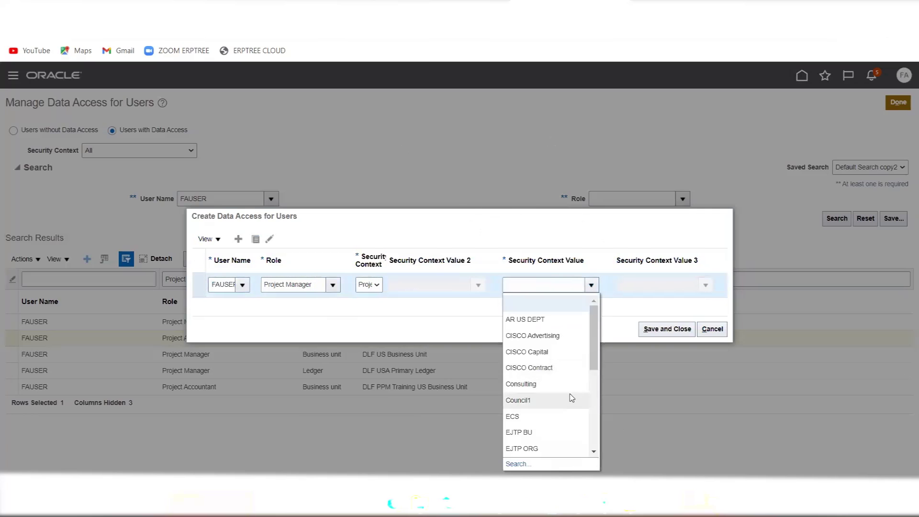
{"action": "scroll", "coordinate": [569, 395], "scroll_direction": "down", "scroll_amount": 4}
{"action": "scroll", "coordinate": [566, 389], "scroll_direction": "up", "scroll_amount": 3}
{"action": "left_click", "coordinate": [521, 287]}
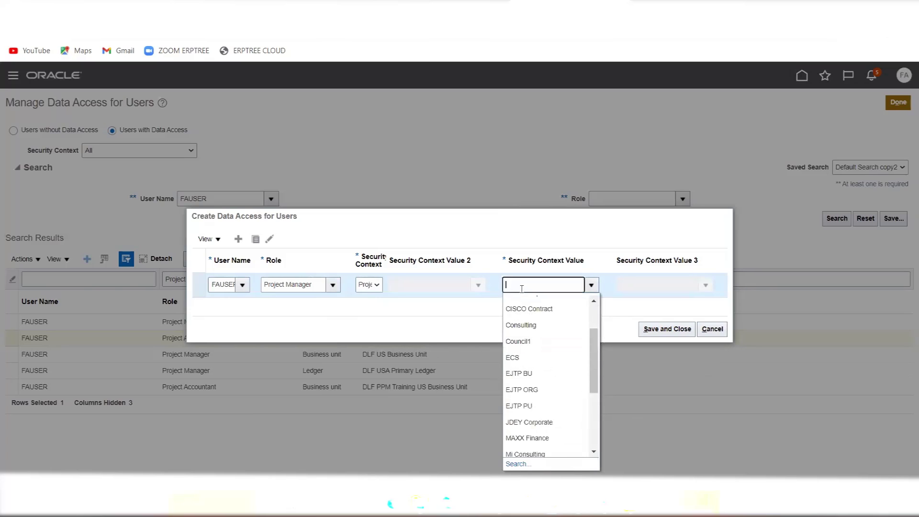
{"action": "type", "text": "PPM"}
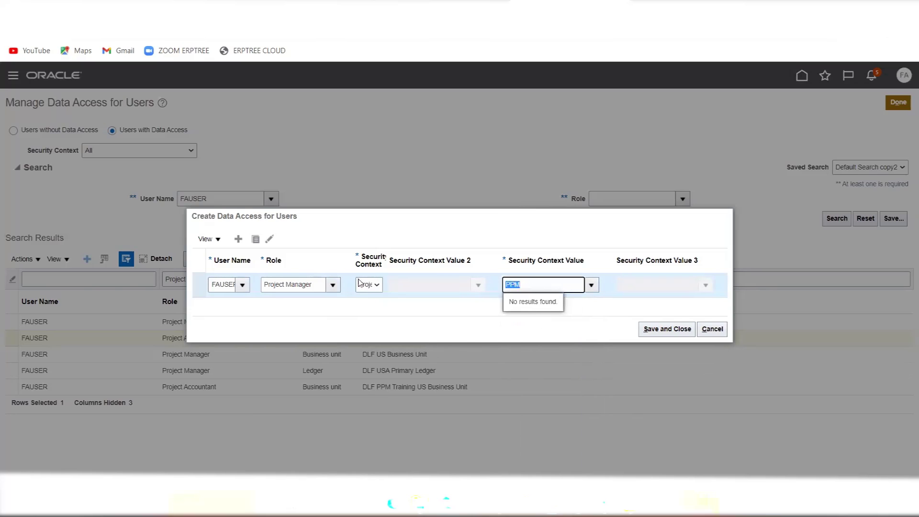
Step: Reselect Project organization classification as the security context, clear the PPM entry and look through the full value list again
{"action": "left_click", "coordinate": [375, 286]}
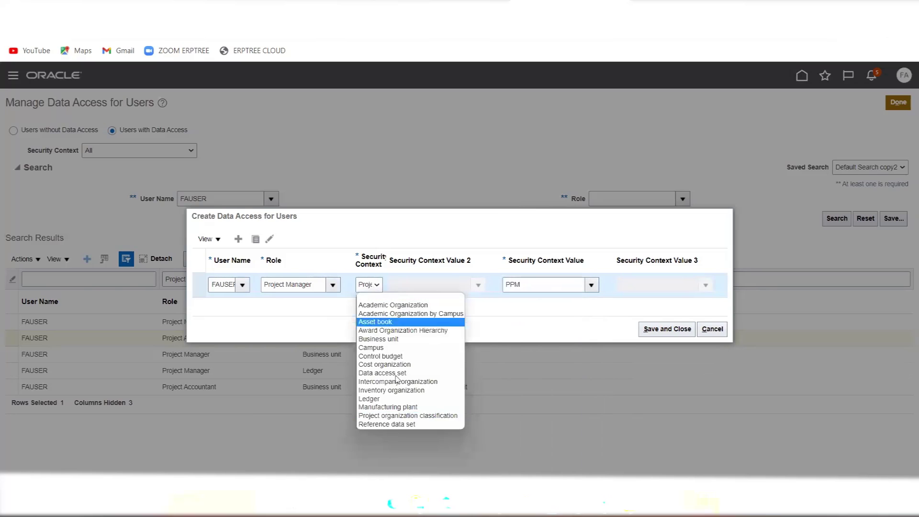
{"action": "left_click", "coordinate": [401, 420]}
{"action": "left_click", "coordinate": [537, 285]}
{"action": "key", "text": "BackSpace"}
{"action": "left_click", "coordinate": [592, 286]}
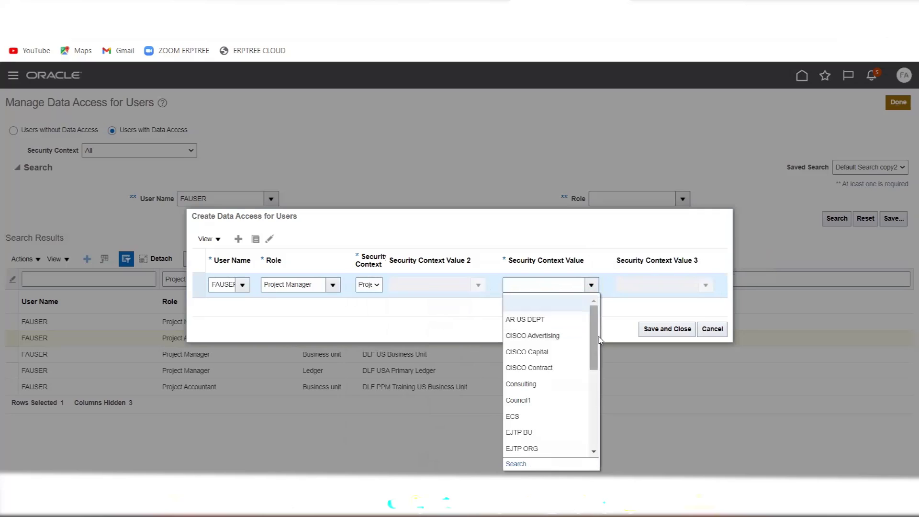
{"action": "left_click_drag", "start_coordinate": [595, 340], "coordinate": [590, 436]}
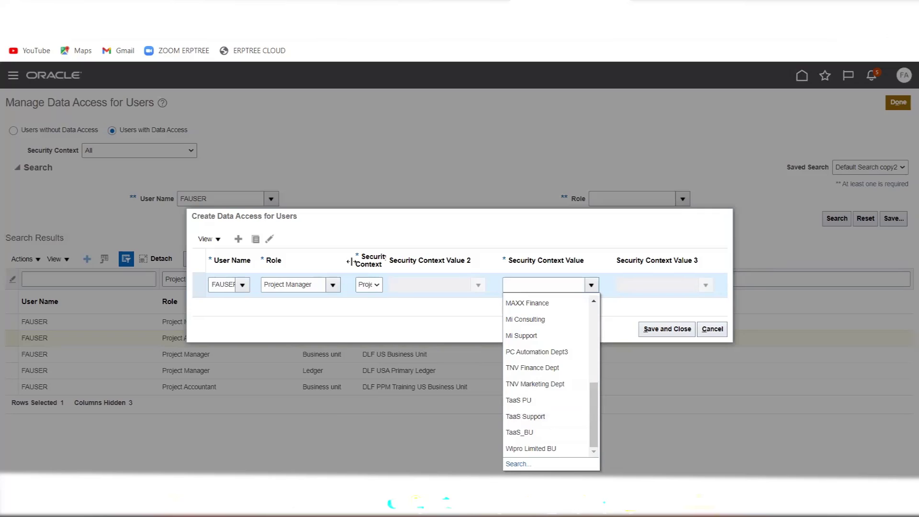
{"action": "scroll", "coordinate": [538, 413], "scroll_direction": "up", "scroll_amount": 5}
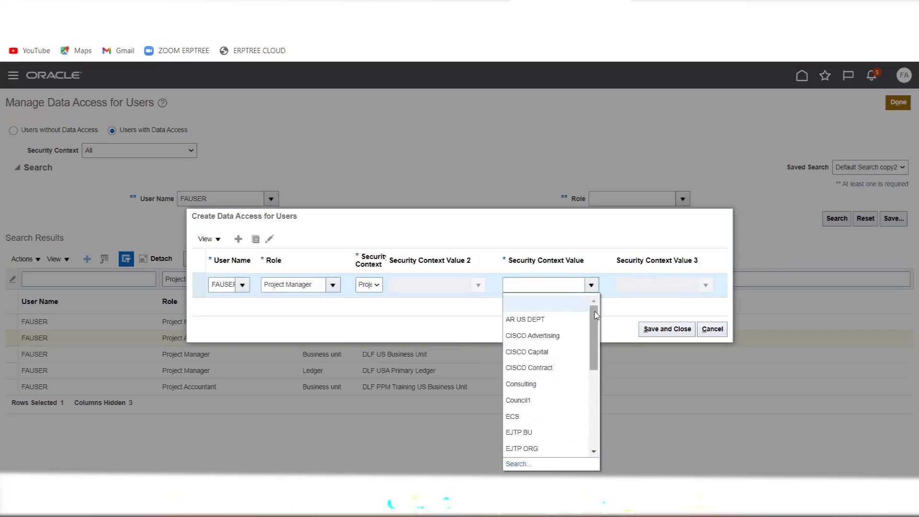
{"action": "left_click", "coordinate": [527, 282]}
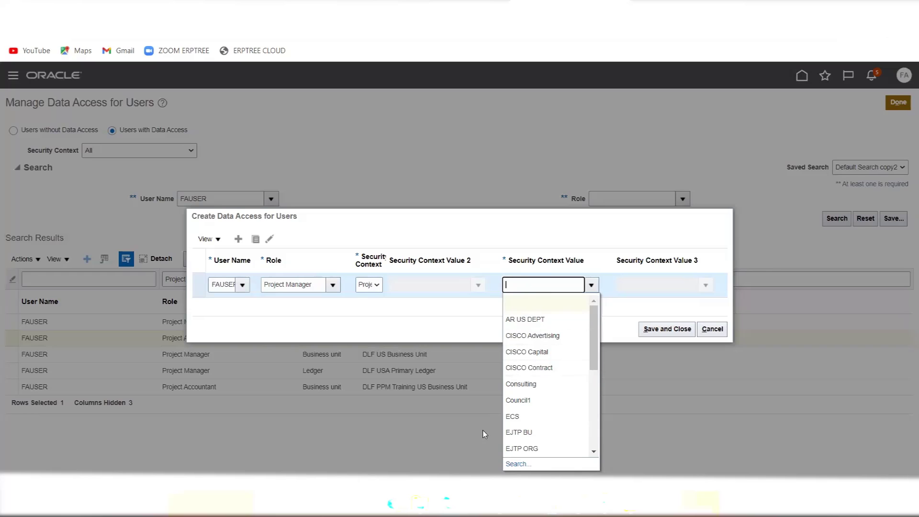
Step: Switch to the Session 4 notes in Notepad and review the Project Unit and Business Unit explanations
{"action": "key", "text": "alt+Tab"}
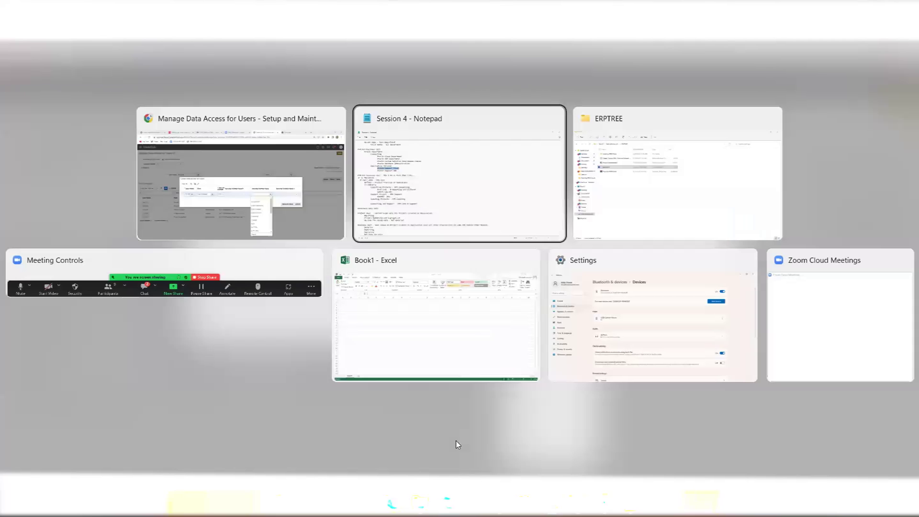
{"action": "scroll", "coordinate": [259, 366], "scroll_direction": "down", "scroll_amount": 2}
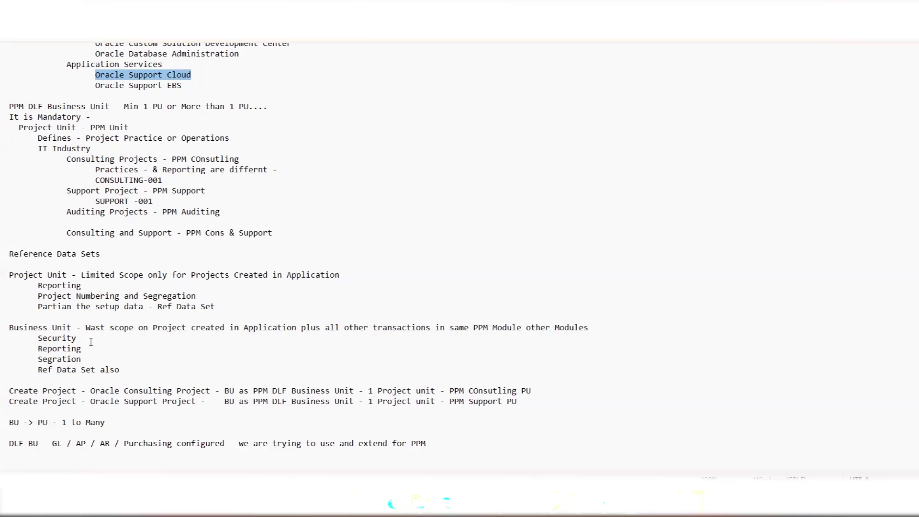
{"action": "key", "text": "alt+Tab"}
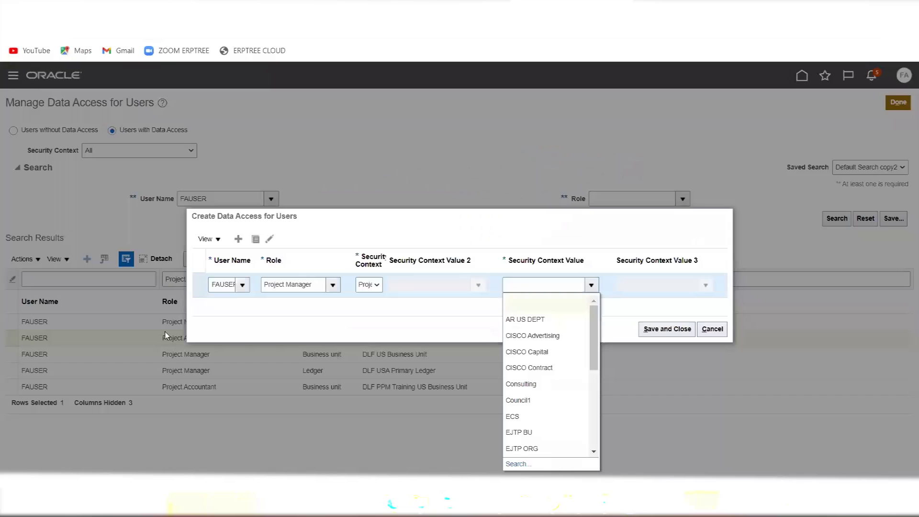
Step: Cancel the new data access record for FAUSER and switch the search to Users without Data Access
{"action": "left_click_drag", "start_coordinate": [593, 331], "coordinate": [590, 396]}
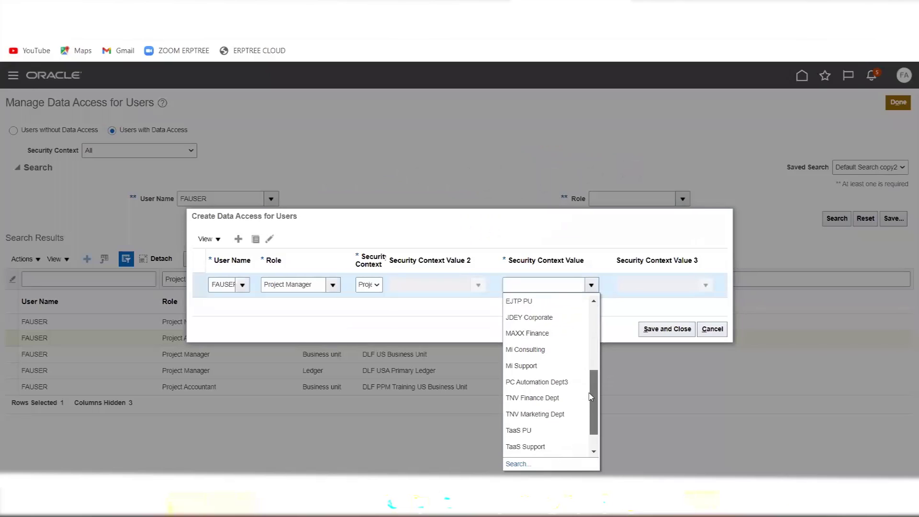
{"action": "left_click_drag", "start_coordinate": [590, 396], "coordinate": [584, 416]}
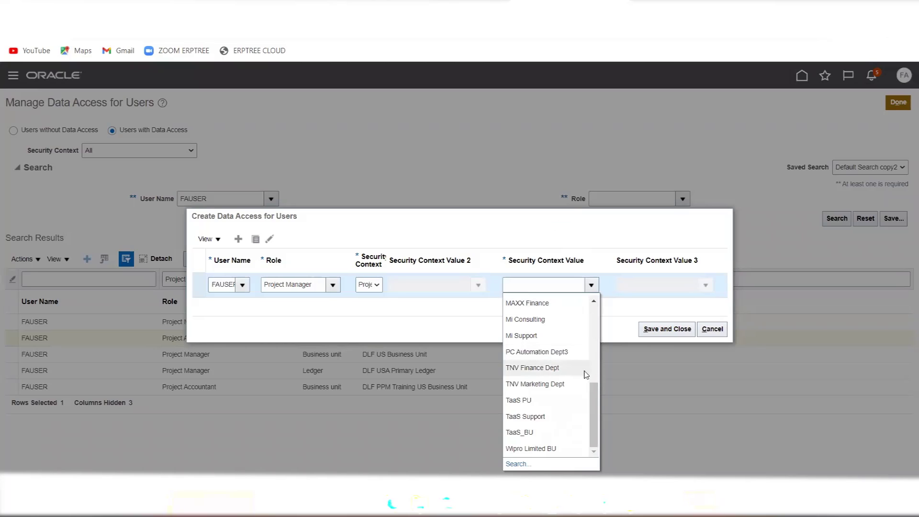
{"action": "left_click", "coordinate": [473, 327]}
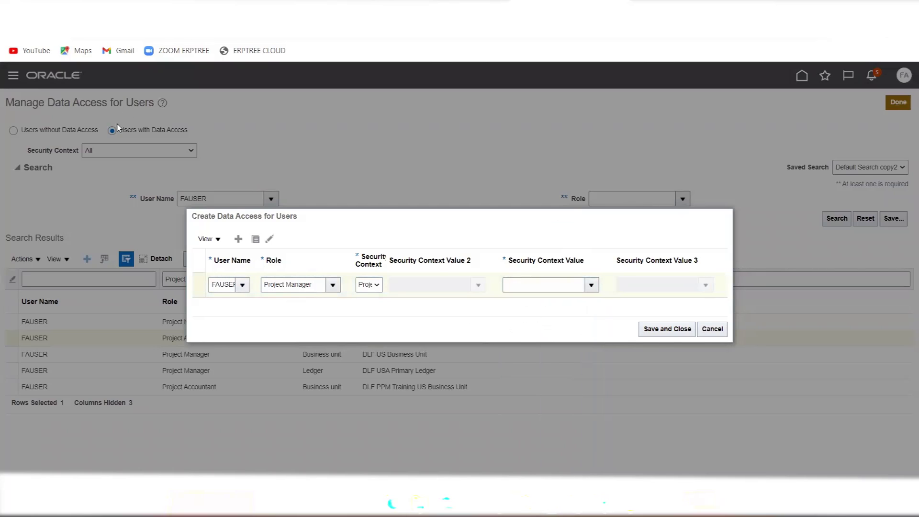
{"action": "left_click", "coordinate": [720, 335]}
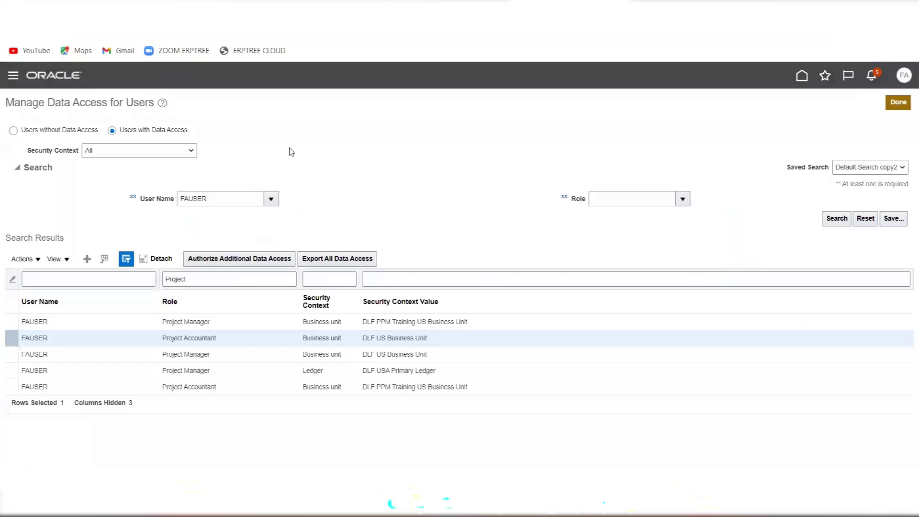
{"action": "left_click", "coordinate": [12, 131]}
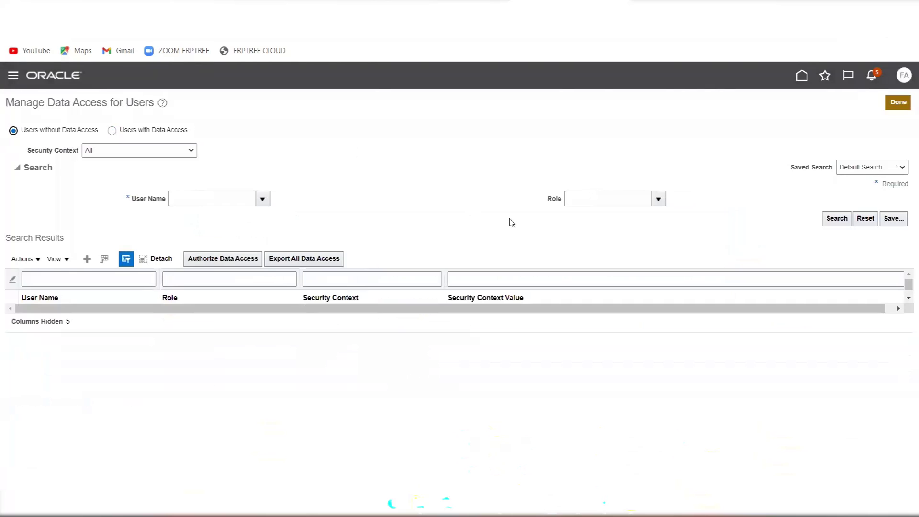
Step: Check the closing notes in Notepad about extending the DLF BU for PPM and return to the Oracle data access page
{"action": "key", "text": "super+Tab"}
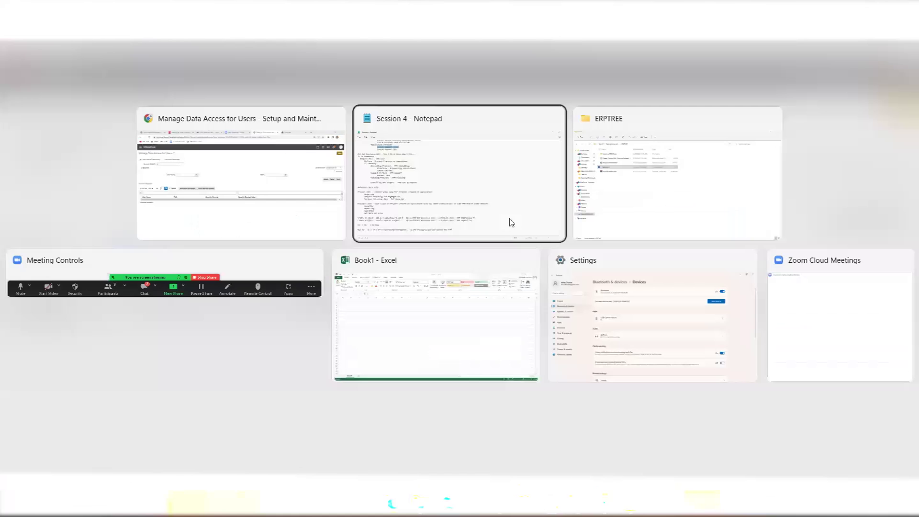
{"action": "left_click", "coordinate": [511, 222]}
{"action": "left_click", "coordinate": [442, 435]}
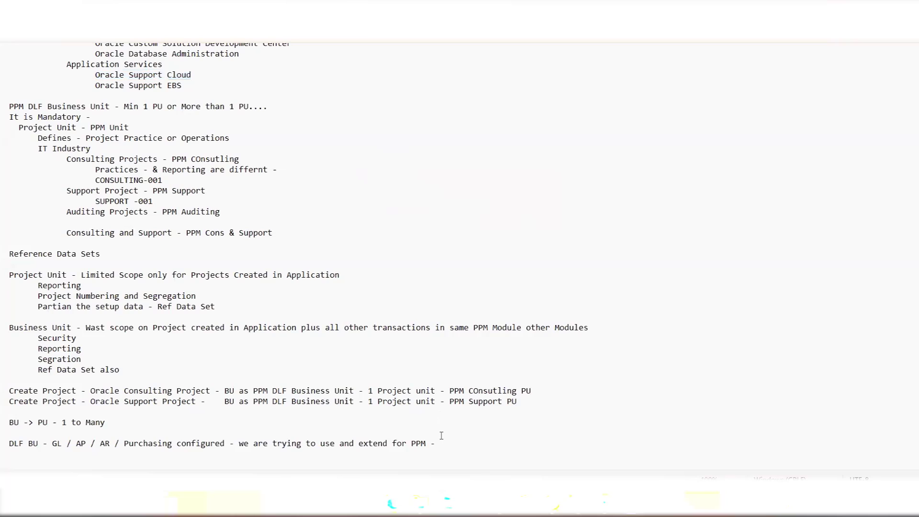
{"action": "scroll", "coordinate": [441, 435], "scroll_direction": "down", "scroll_amount": 1}
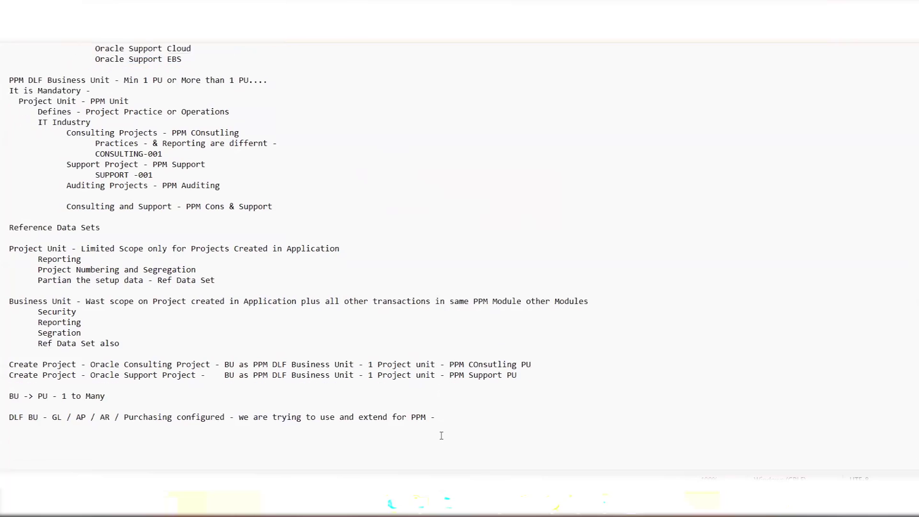
{"action": "key", "text": "alt+Tab"}
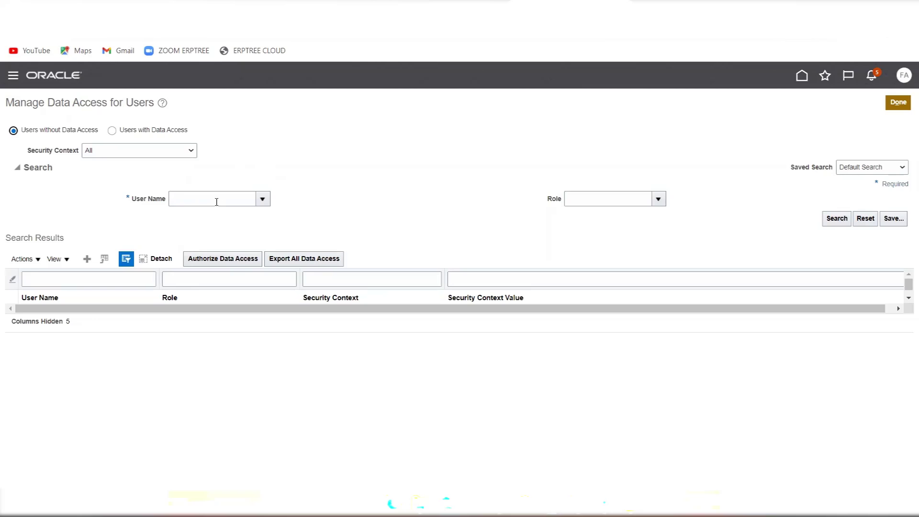
Step: Look through the security context options and the Users with Data Access view, returning to Users without Data Access
{"action": "left_click", "coordinate": [167, 153]}
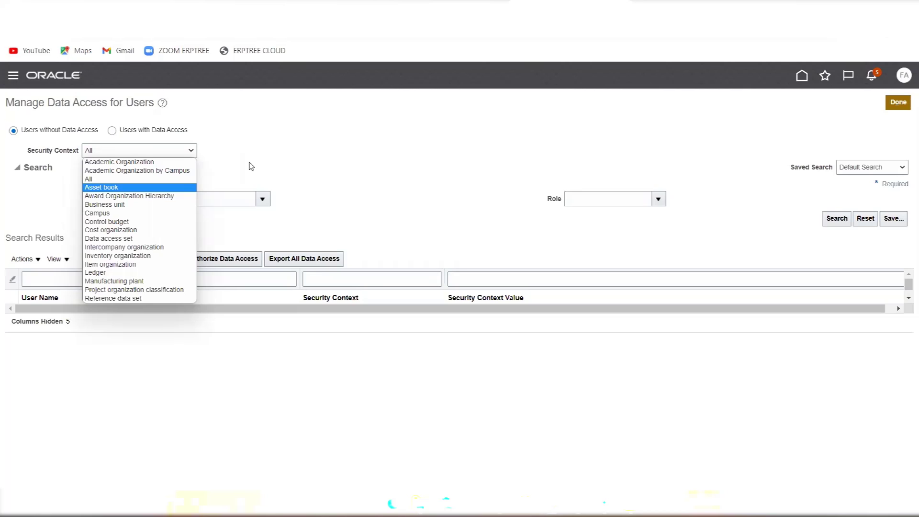
{"action": "left_click", "coordinate": [113, 132]}
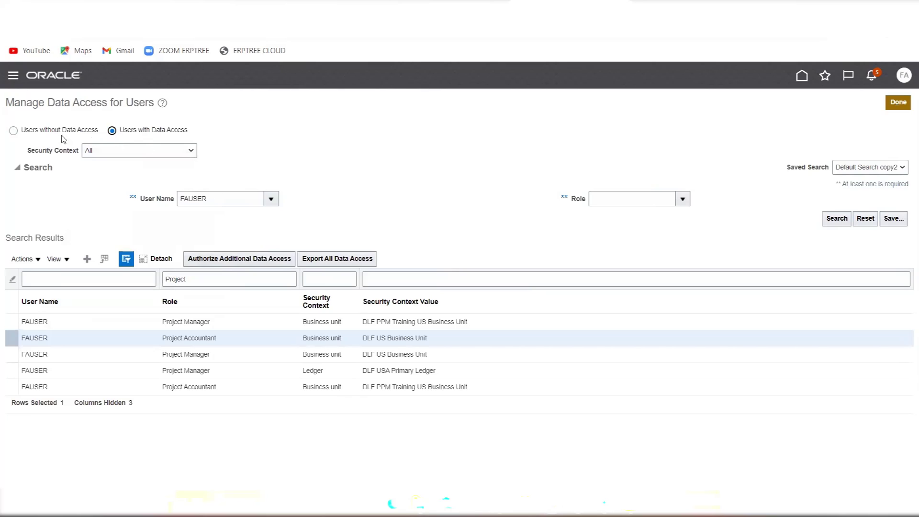
{"action": "left_click", "coordinate": [14, 130]}
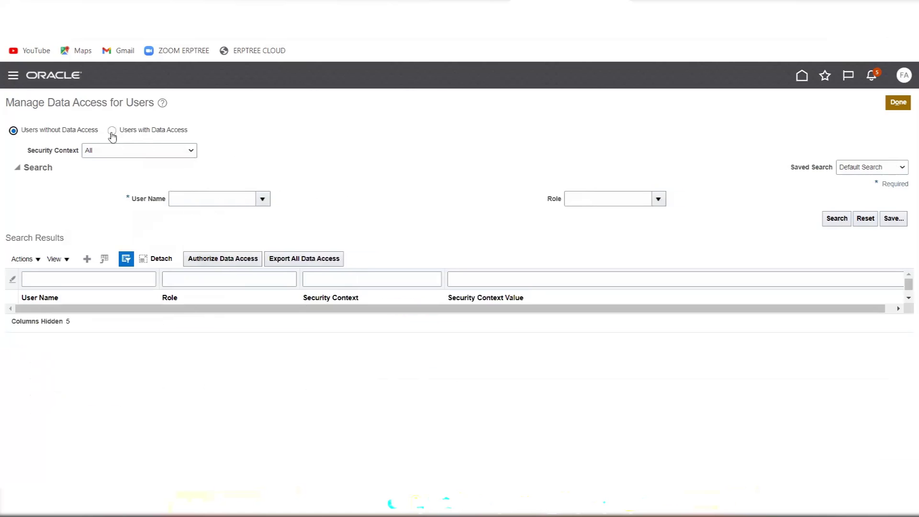
Step: Search Users without Data Access for the user name CNLERP
{"action": "left_click", "coordinate": [205, 200]}
{"action": "left_click", "coordinate": [262, 199]}
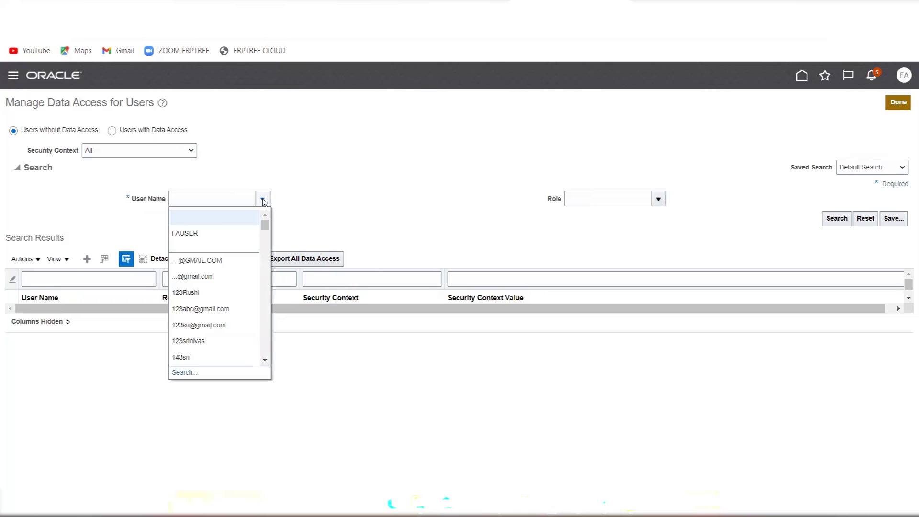
{"action": "left_click", "coordinate": [209, 200]}
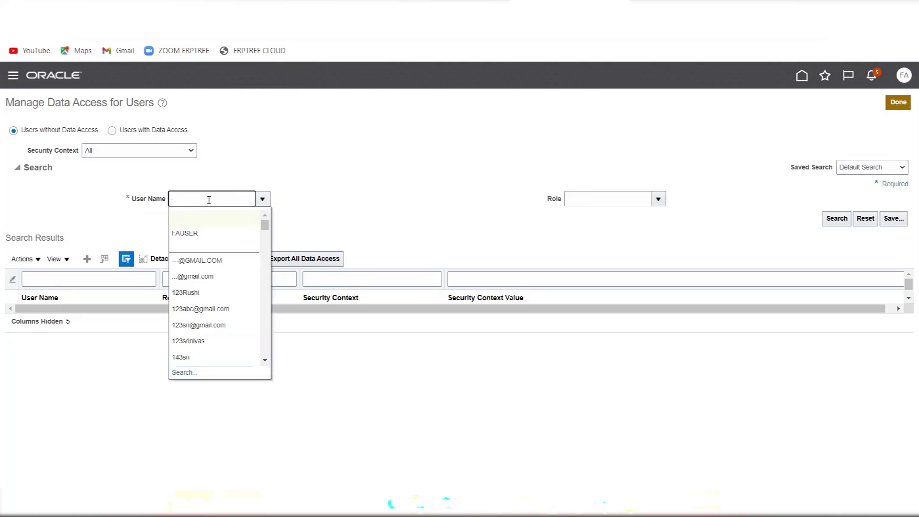
{"action": "type", "text": "CNL"}
{"action": "key", "text": "Tab"}
{"action": "left_click", "coordinate": [262, 200]}
{"action": "left_click", "coordinate": [230, 202]}
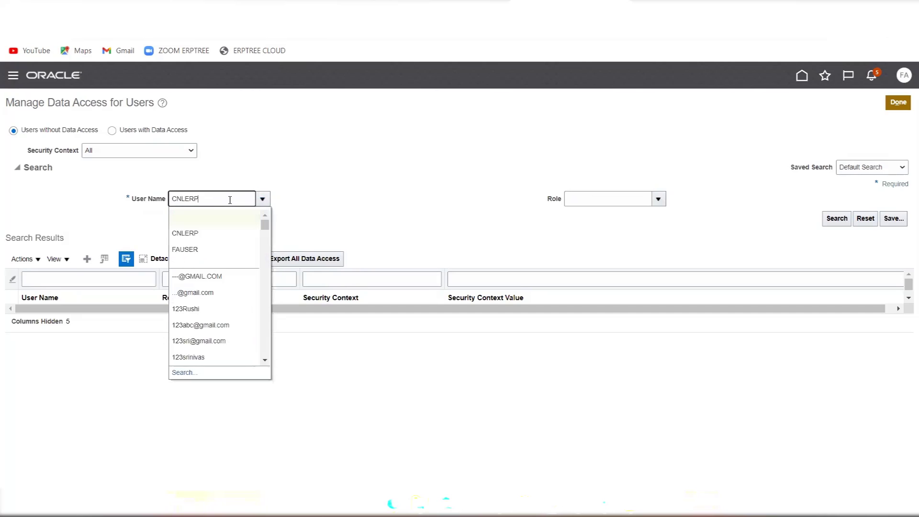
{"action": "key", "text": "Tab"}
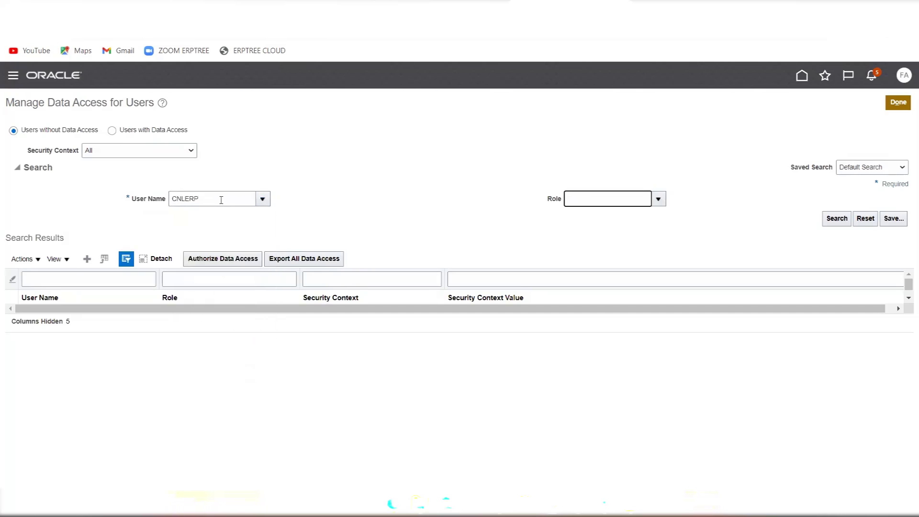
{"action": "left_click", "coordinate": [836, 219]}
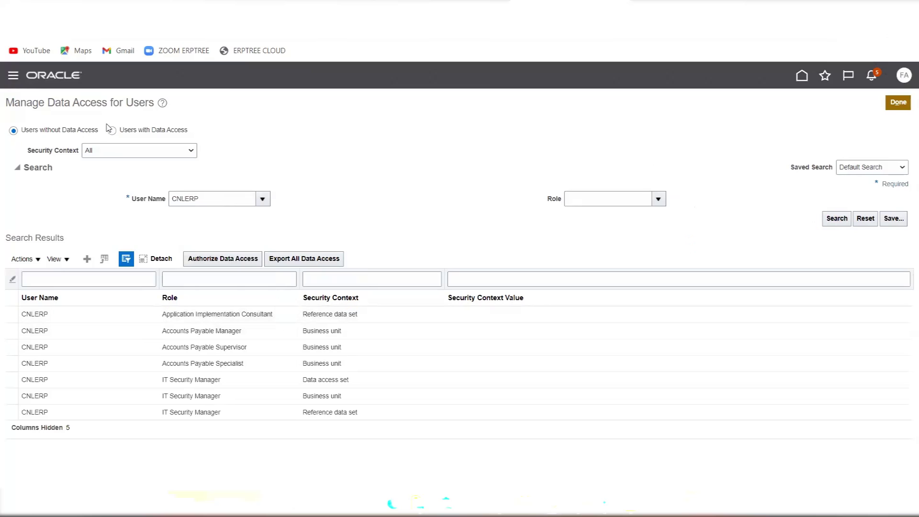
Step: Search Users with Data Access for CNLERP and compare it with the Users without Data Access list
{"action": "left_click_drag", "start_coordinate": [197, 197], "coordinate": [145, 205]}
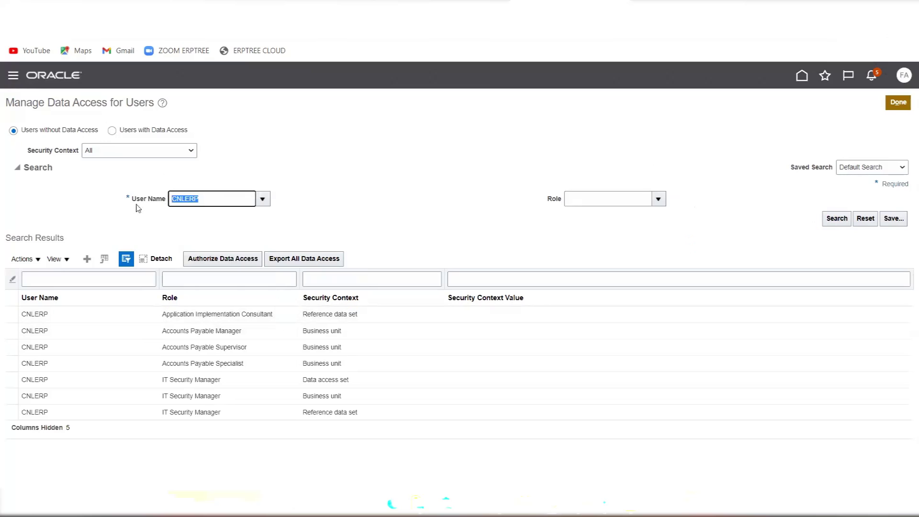
{"action": "left_click", "coordinate": [113, 131]}
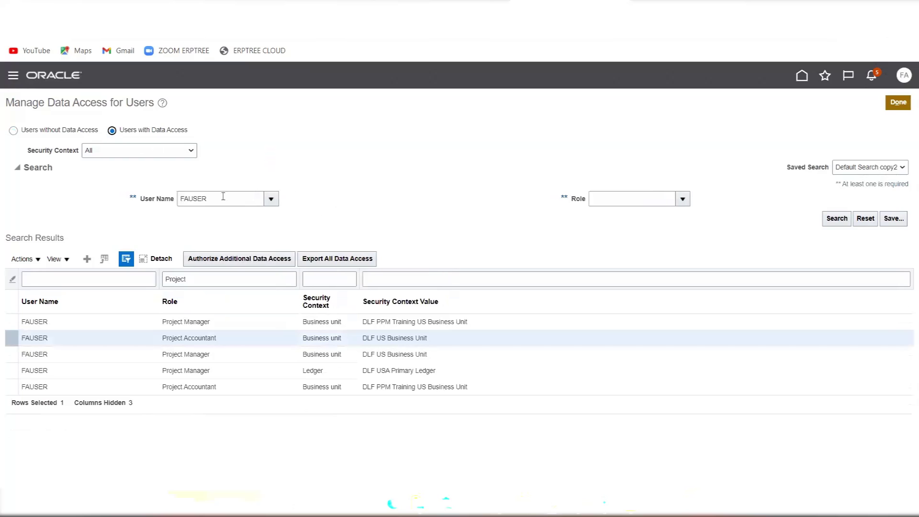
{"action": "left_click_drag", "start_coordinate": [221, 199], "coordinate": [172, 203]}
{"action": "type", "text": "CNLERP"}
{"action": "key", "text": "Tab"}
{"action": "left_click", "coordinate": [838, 218]}
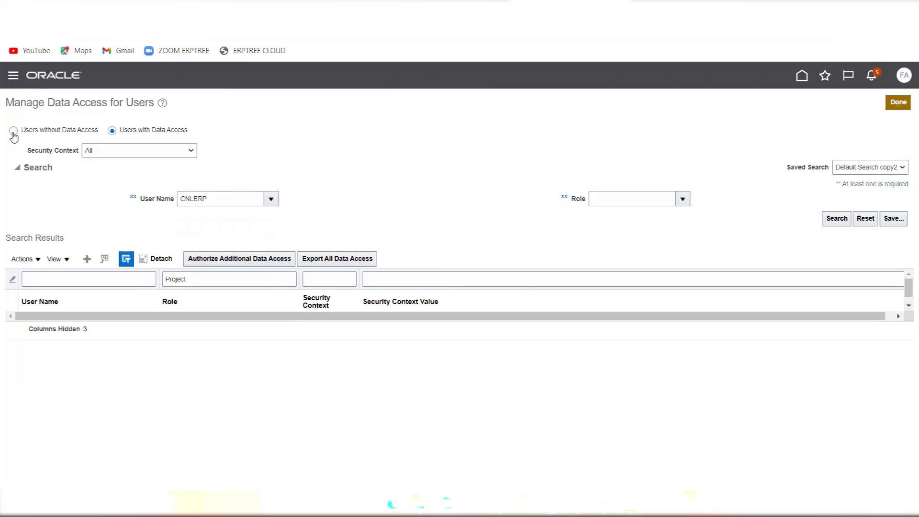
{"action": "left_click", "coordinate": [13, 131]}
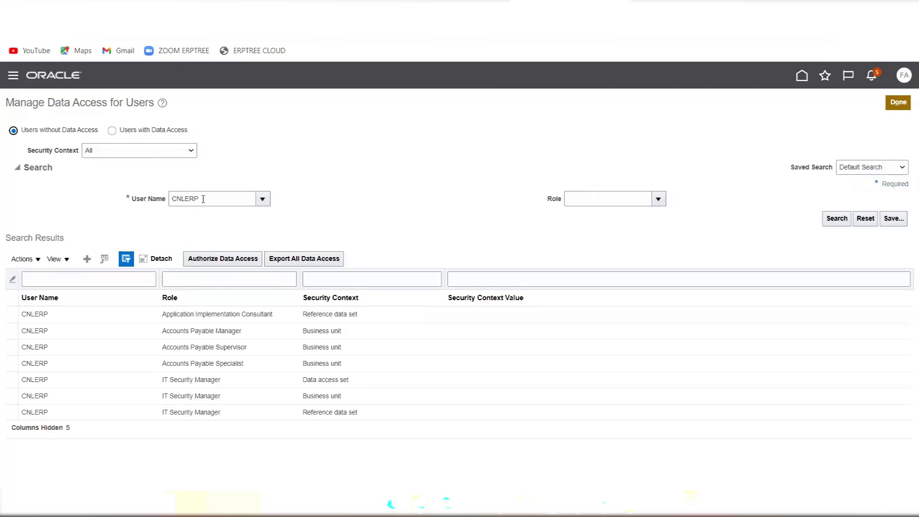
{"action": "left_click", "coordinate": [110, 132]}
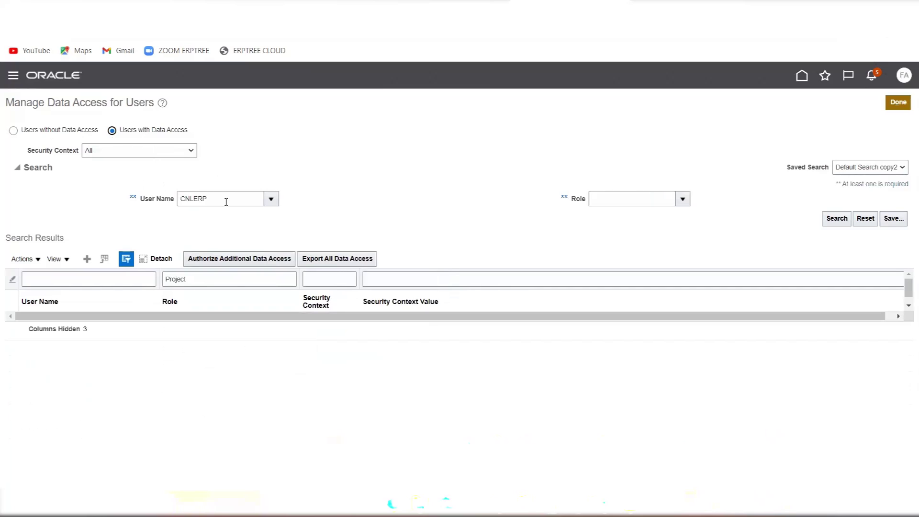
Step: Finish with the data access page and show all tasks for the Users and Security functional area
{"action": "left_click", "coordinate": [904, 106]}
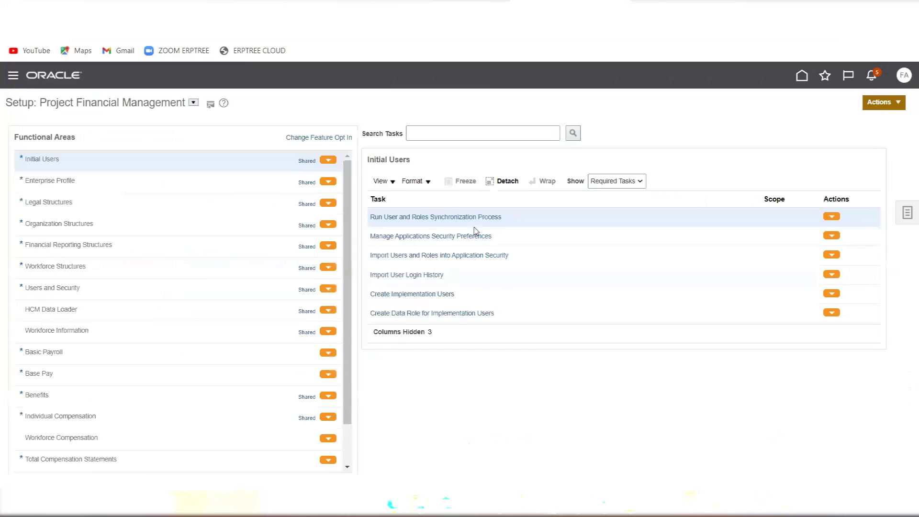
{"action": "left_click", "coordinate": [67, 286]}
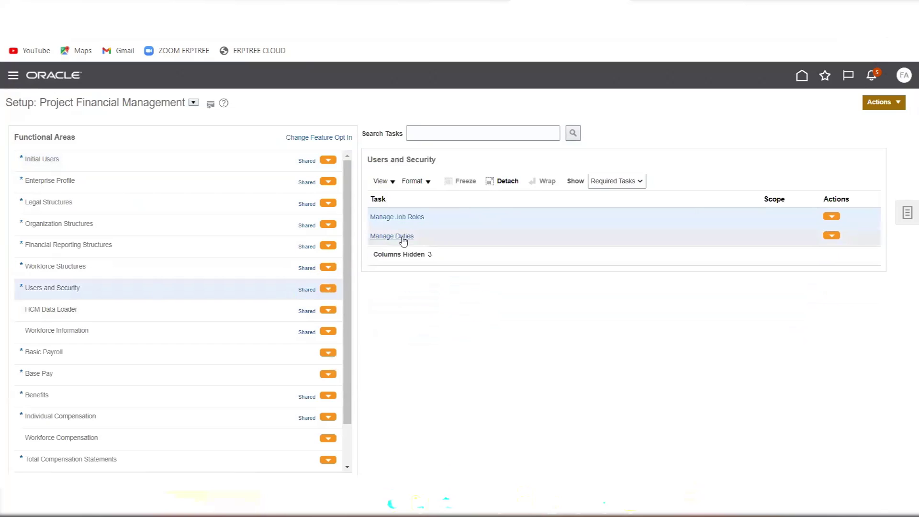
{"action": "left_click", "coordinate": [629, 185]}
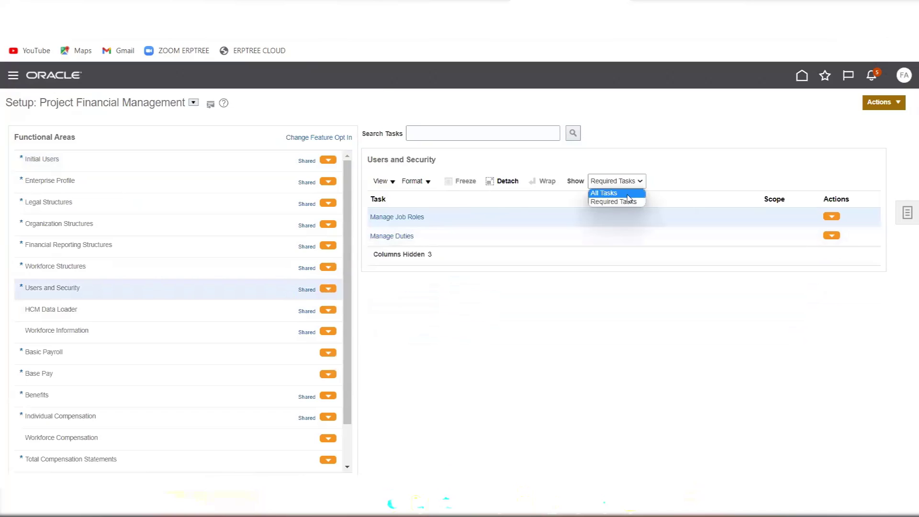
{"action": "left_click", "coordinate": [605, 192]}
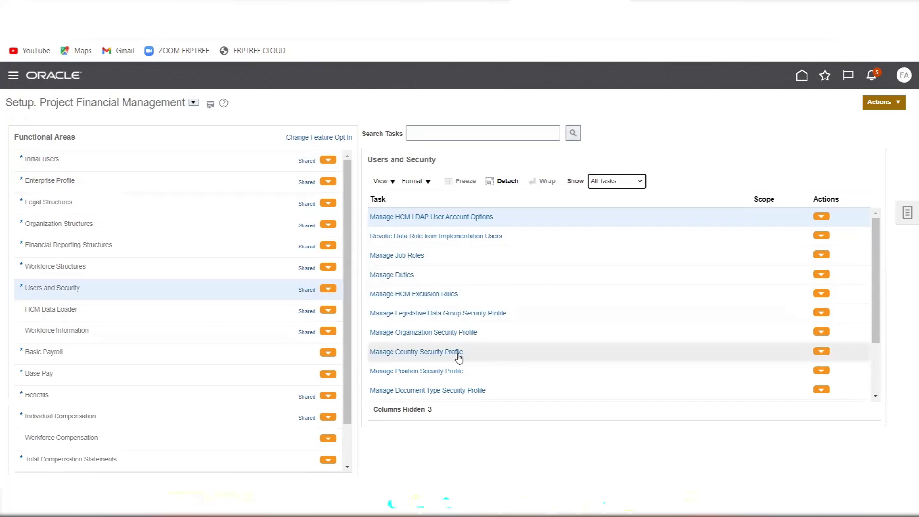
Step: Search the setup tasks for "Manage Data" and dismiss the task results
{"action": "scroll", "coordinate": [459, 356], "scroll_direction": "down", "scroll_amount": 3}
{"action": "left_click", "coordinate": [467, 133]}
{"action": "type", "text": "Manage Data"}
{"action": "key", "text": "Return"}
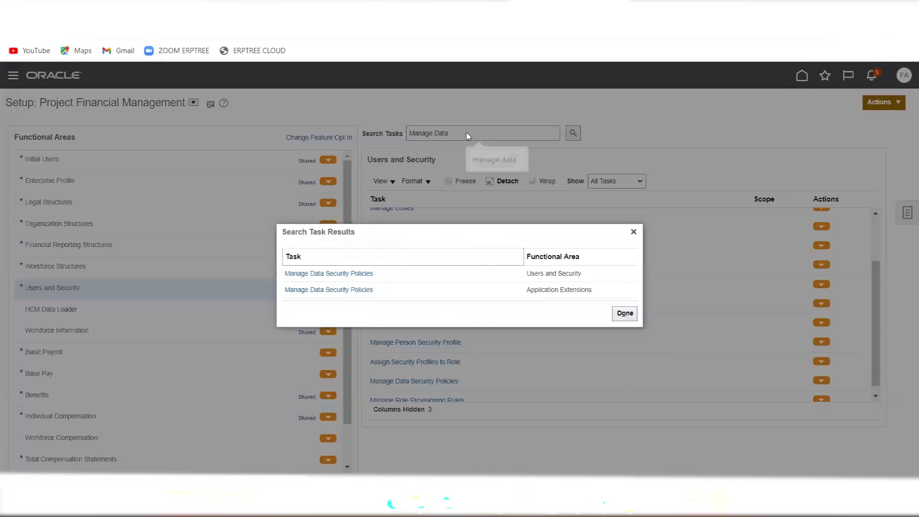
{"action": "left_click", "coordinate": [625, 313]}
Step: Switch the setup offering to Fusion Accounting Hub and back to Project Financial Management
{"action": "left_click", "coordinate": [193, 102]}
{"action": "left_click", "coordinate": [220, 121]}
{"action": "left_click", "coordinate": [159, 102]}
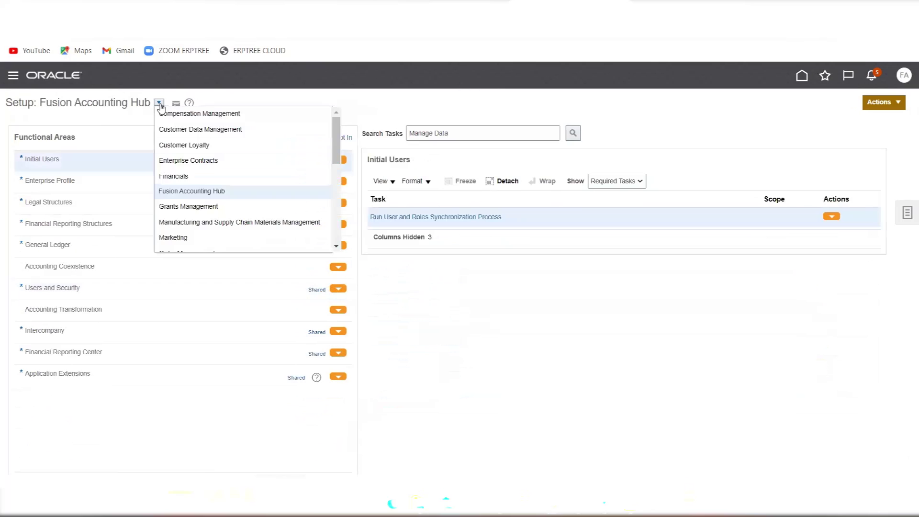
{"action": "scroll", "coordinate": [216, 205], "scroll_direction": "down", "scroll_amount": 3}
{"action": "left_click", "coordinate": [212, 199]}
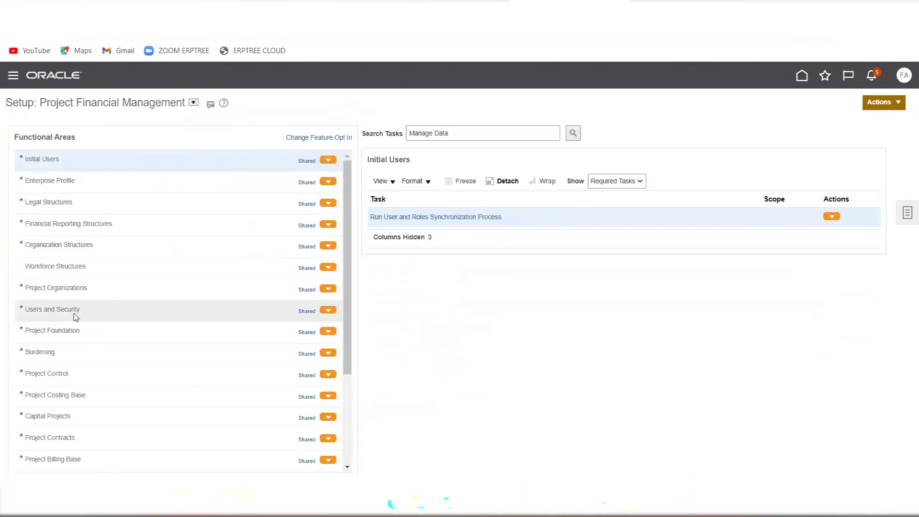
Step: Show all Users and Security tasks and open Manage Data Access for Users
{"action": "left_click", "coordinate": [75, 316]}
{"action": "left_click", "coordinate": [605, 185]}
{"action": "left_click", "coordinate": [604, 191]}
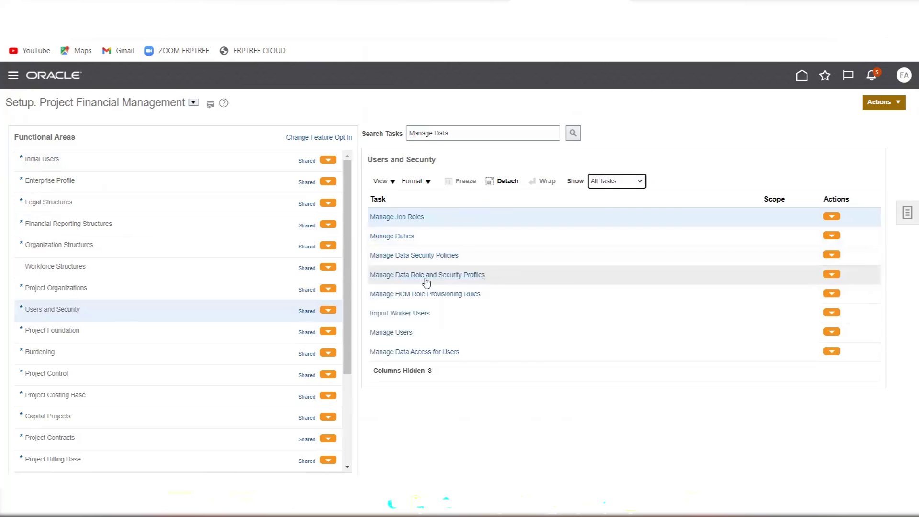
{"action": "left_click", "coordinate": [431, 352]}
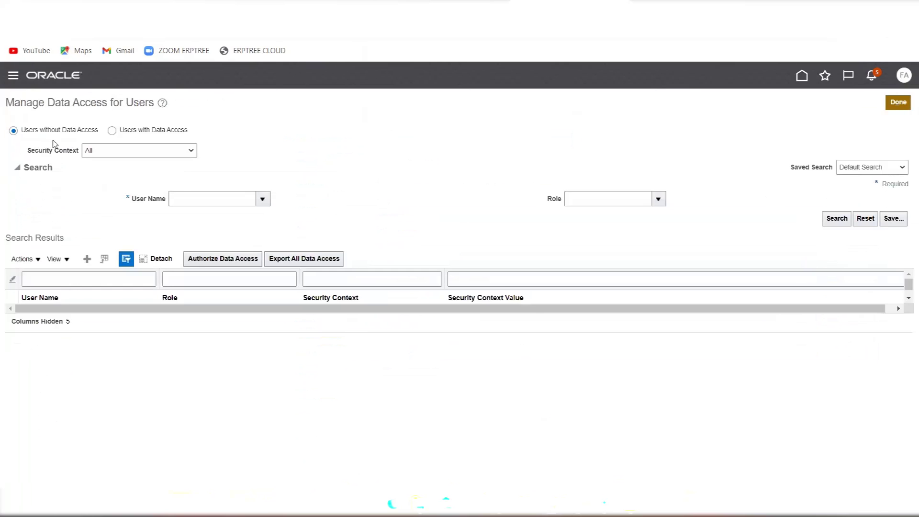
Step: Search the reopened data access page for CNLERP among Users without Data Access
{"action": "left_click", "coordinate": [207, 199]}
{"action": "type", "text": "CNLERP"}
{"action": "left_click", "coordinate": [836, 220]}
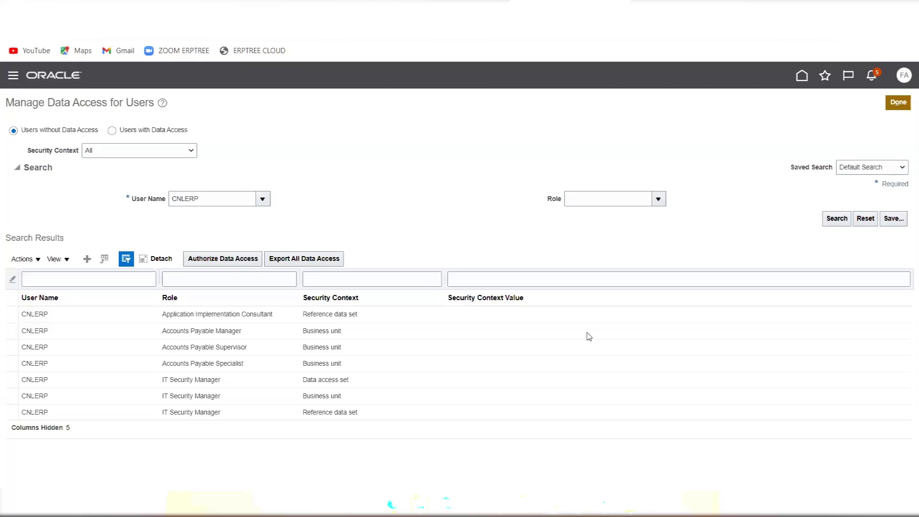
Step: Run the preset Users with Data Access search, then search for CNLERP with the Role criterion cleared
{"action": "left_click", "coordinate": [112, 130]}
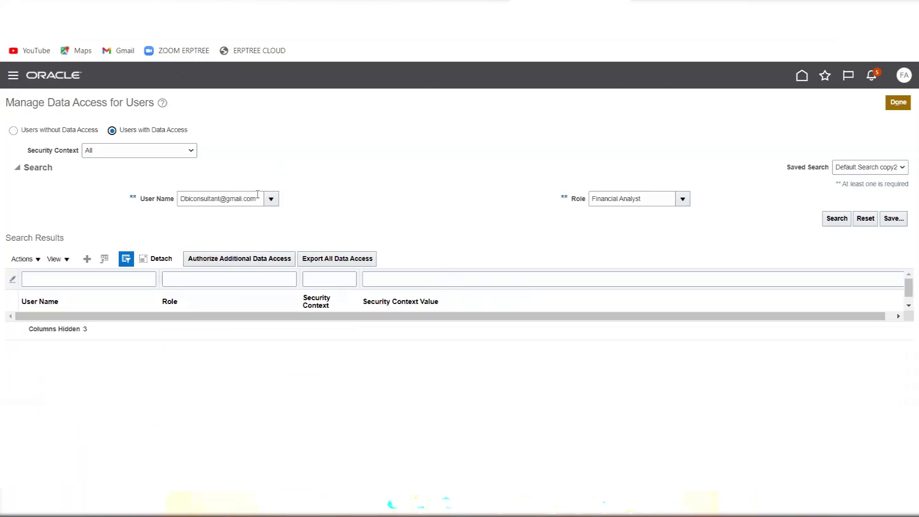
{"action": "left_click", "coordinate": [835, 221]}
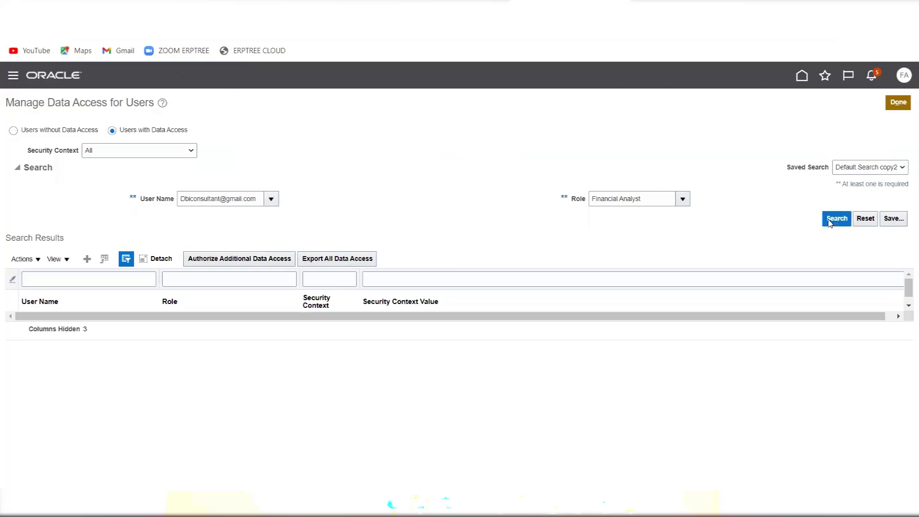
{"action": "left_click", "coordinate": [250, 205]}
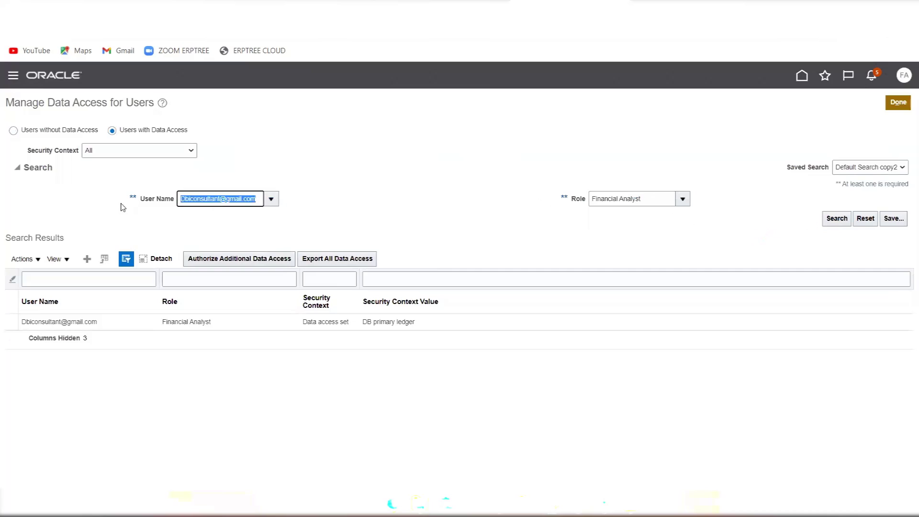
{"action": "type", "text": "CNLERP"}
{"action": "key", "text": "Tab"}
{"action": "key", "text": "Home"}
{"action": "key", "text": "Delete"}
{"action": "left_click_drag", "start_coordinate": [662, 197], "coordinate": [560, 196]}
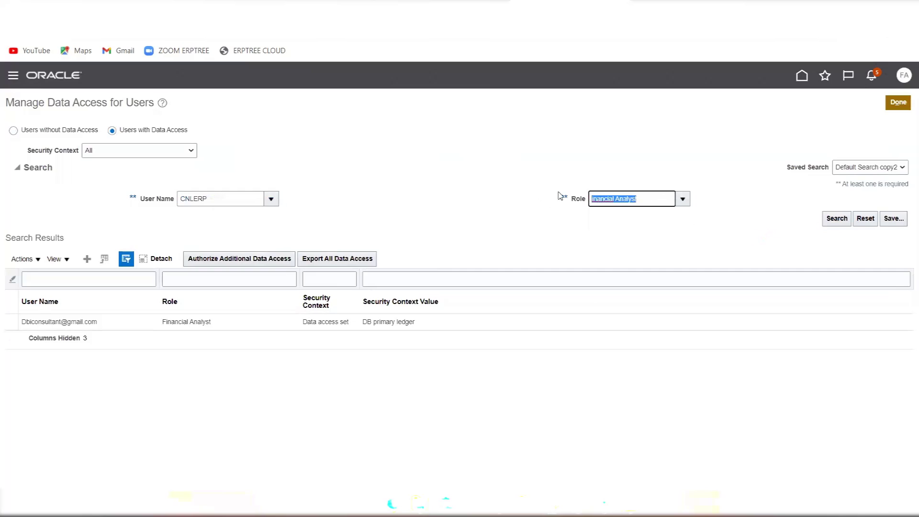
{"action": "key", "text": "BackSpace"}
{"action": "left_click", "coordinate": [836, 218]}
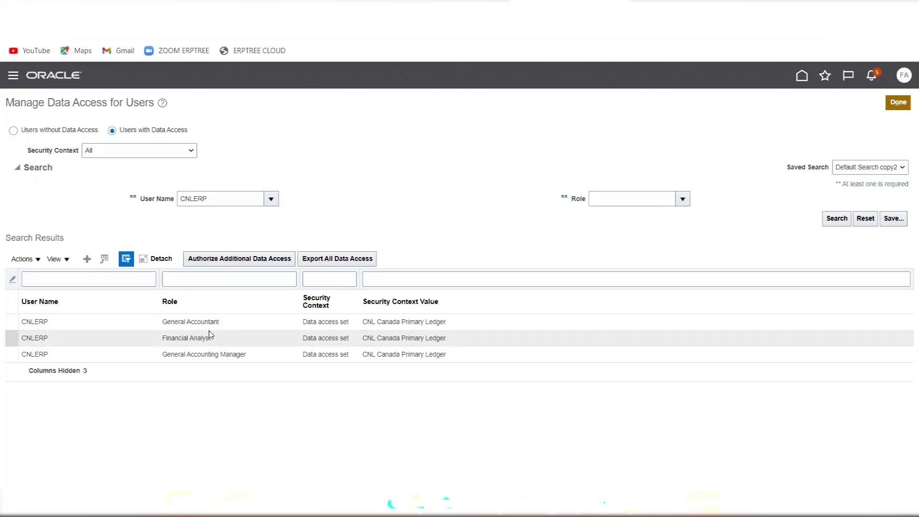
Step: Compare CNLERP's roles without and with data access, review the security context options, and close the data access page
{"action": "left_click", "coordinate": [13, 130]}
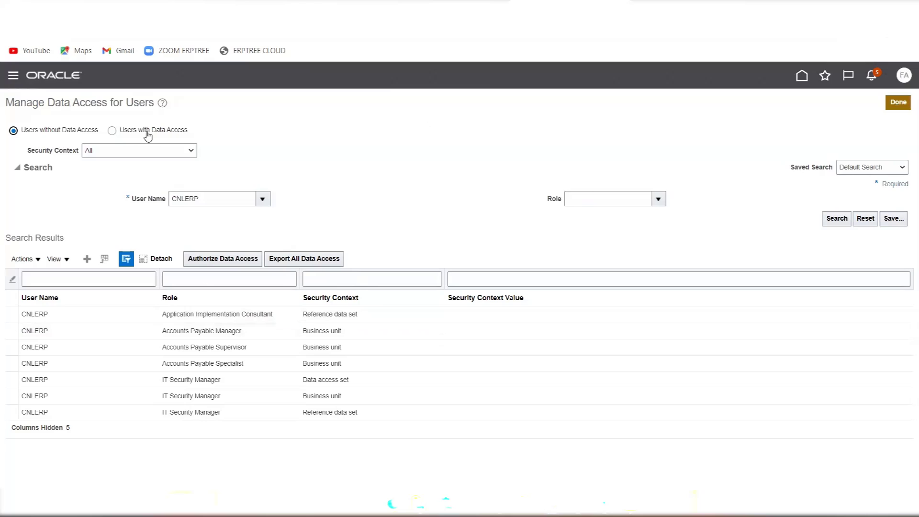
{"action": "left_click", "coordinate": [112, 130]}
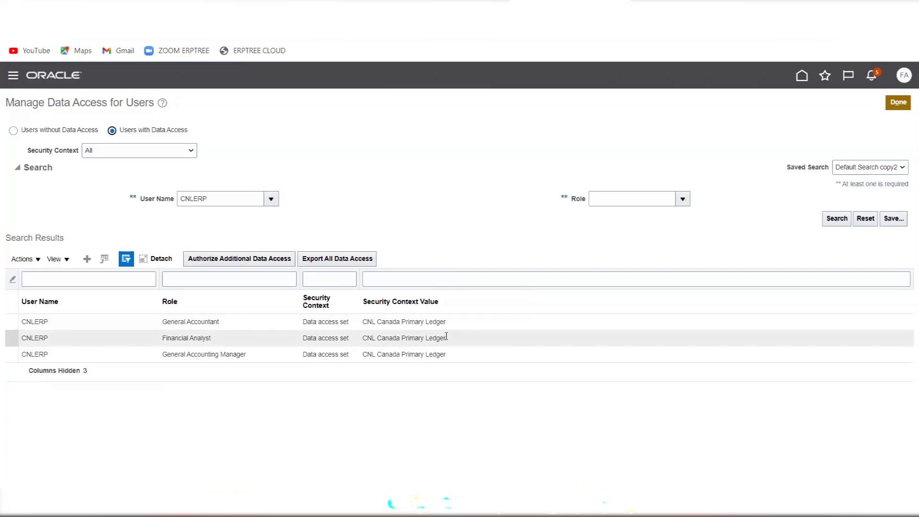
{"action": "left_click", "coordinate": [187, 151]}
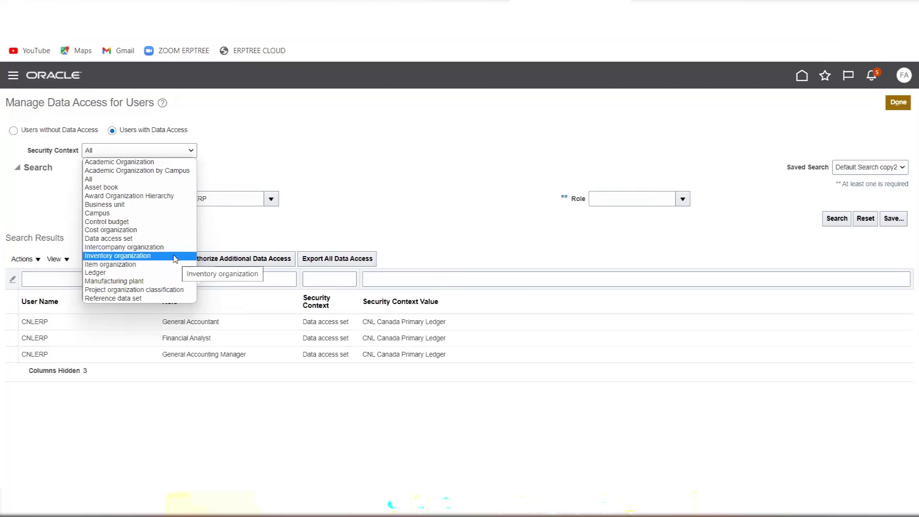
{"action": "left_click", "coordinate": [446, 168]}
{"action": "left_click", "coordinate": [898, 102]}
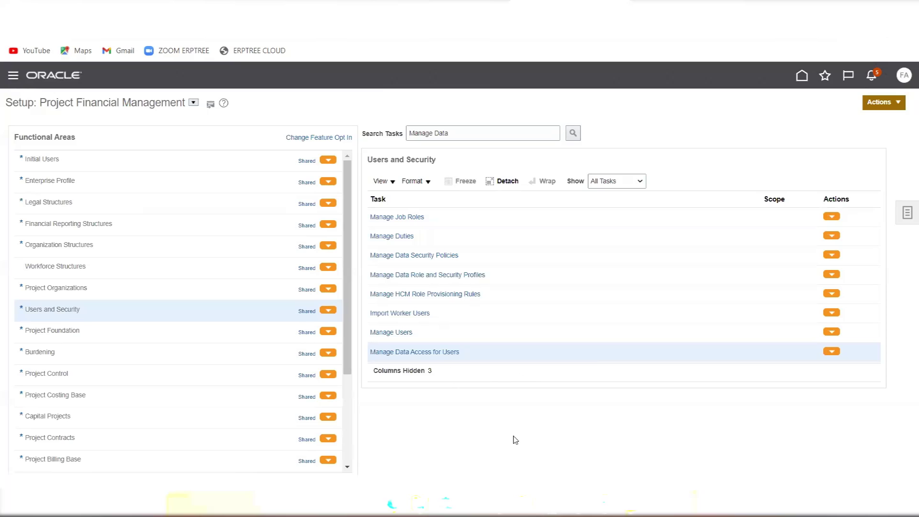
Step: Switch to the Session 4 notes in Notepad and review the PPM DLF Business Unit and Project Unit outlines
{"action": "key", "text": "alt+Tab"}
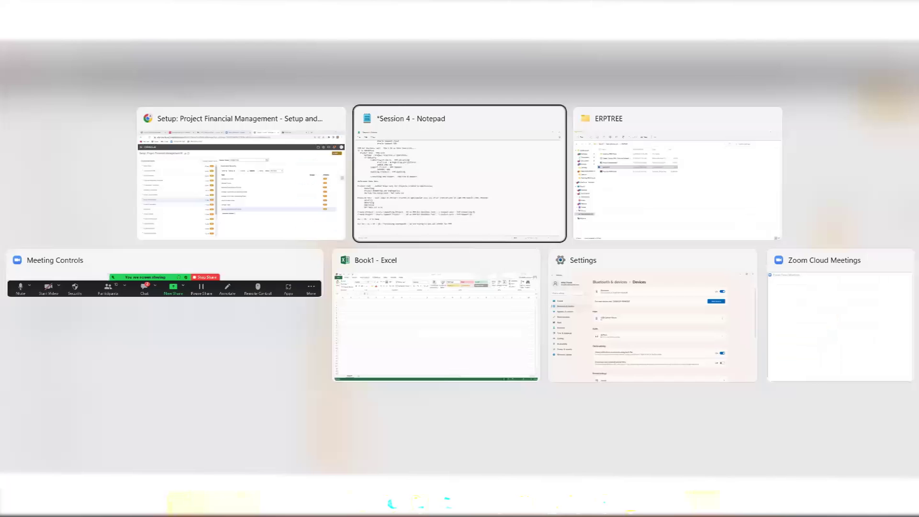
{"action": "scroll", "coordinate": [73, 160], "scroll_direction": "up", "scroll_amount": 9}
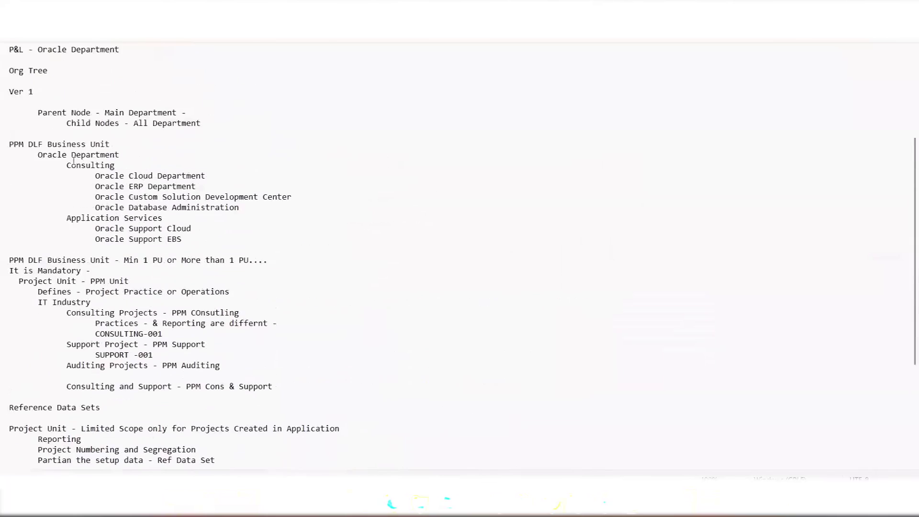
{"action": "scroll", "coordinate": [74, 119], "scroll_direction": "down", "scroll_amount": 3}
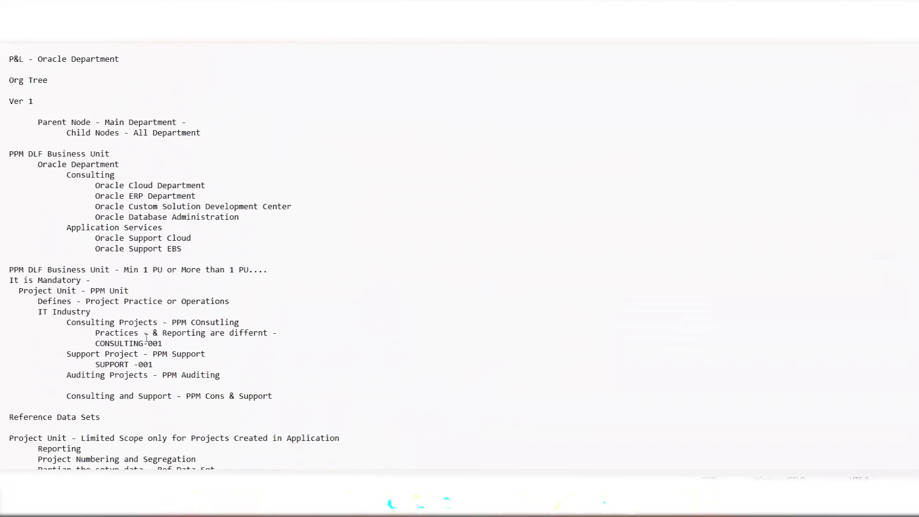
Step: Review the project unit and business unit scope notes and the Project Owning and Project Expenditure Owning Organization definitions
{"action": "scroll", "coordinate": [152, 358], "scroll_direction": "down", "scroll_amount": 3}
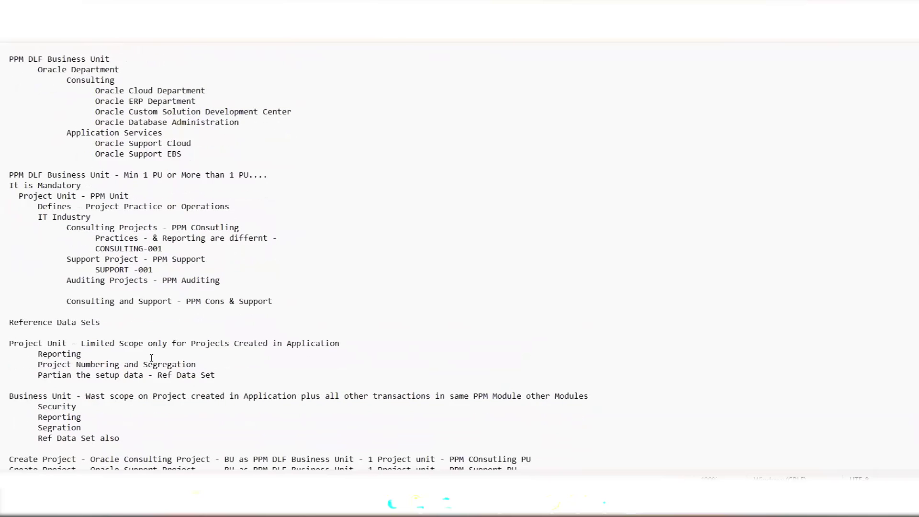
{"action": "scroll", "coordinate": [151, 356], "scroll_direction": "down", "scroll_amount": 2}
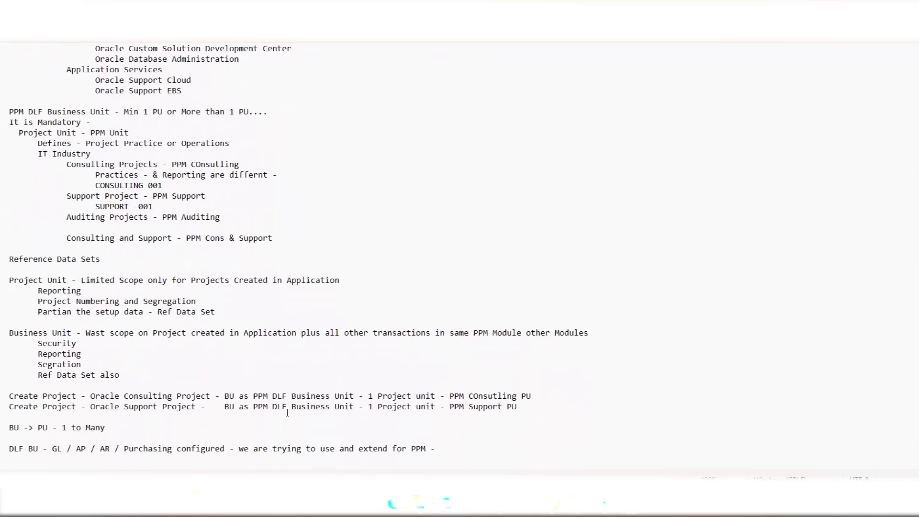
{"action": "scroll", "coordinate": [290, 409], "scroll_direction": "up", "scroll_amount": 10}
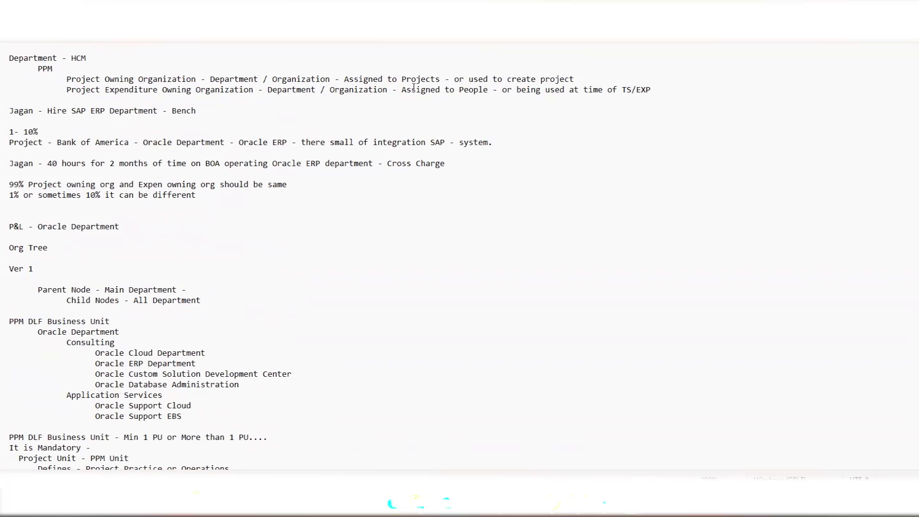
{"action": "left_click_drag", "start_coordinate": [502, 91], "coordinate": [655, 88]}
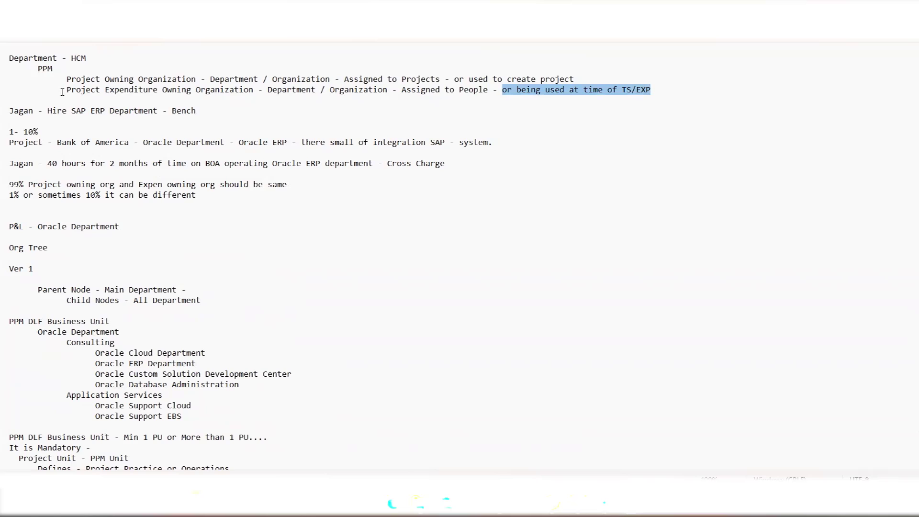
{"action": "left_click_drag", "start_coordinate": [245, 91], "coordinate": [68, 92]}
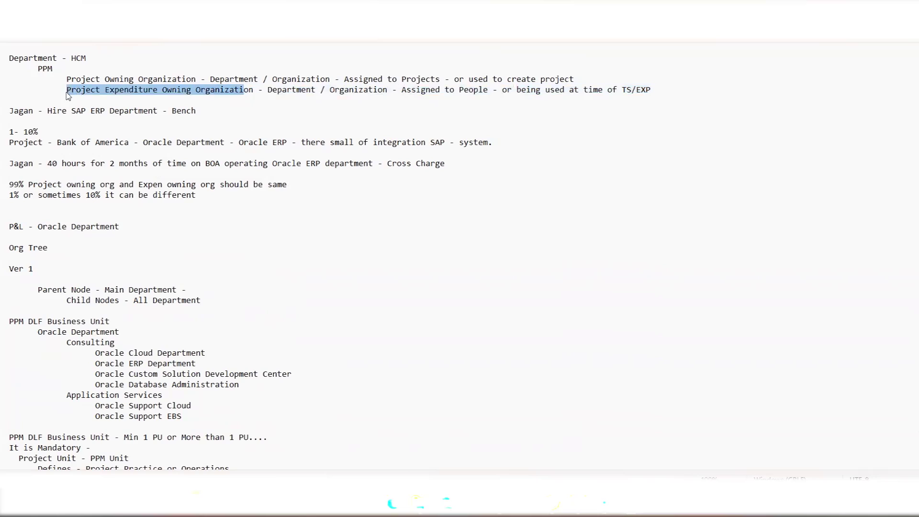
{"action": "left_click", "coordinate": [194, 101]}
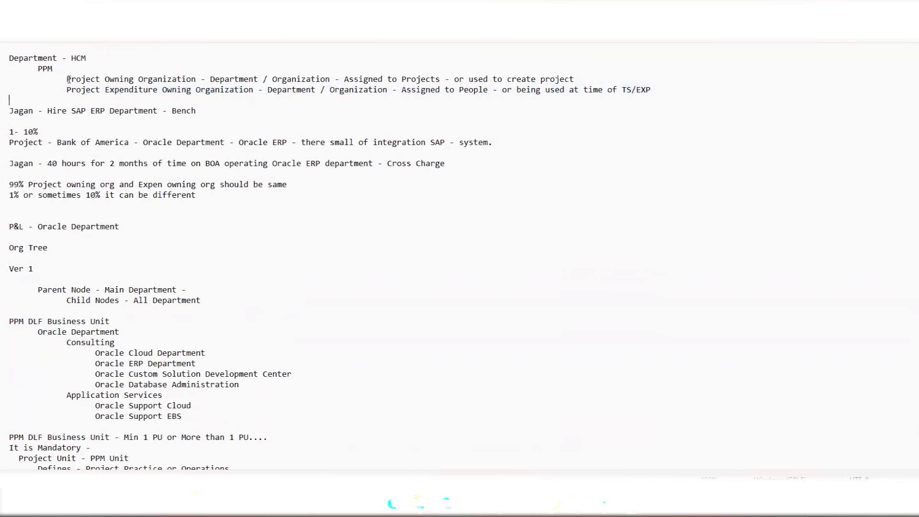
{"action": "left_click_drag", "start_coordinate": [65, 79], "coordinate": [198, 79]}
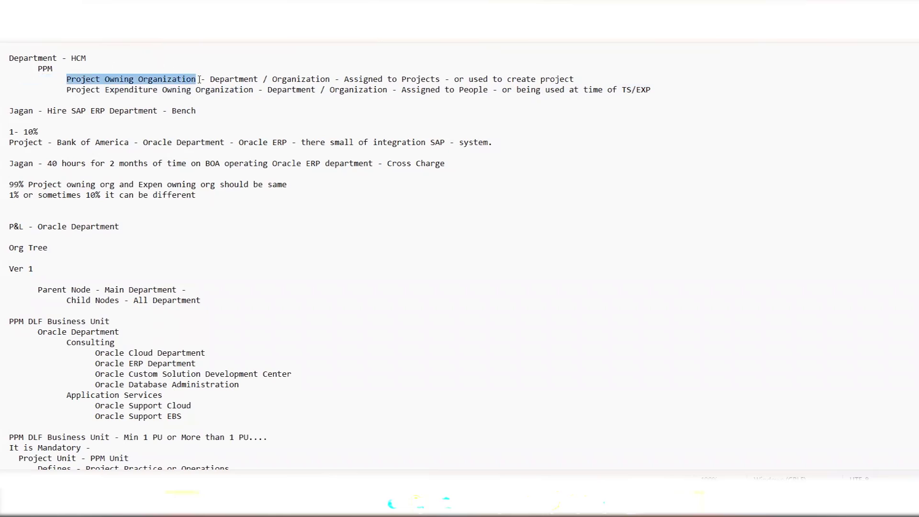
{"action": "left_click", "coordinate": [251, 108]}
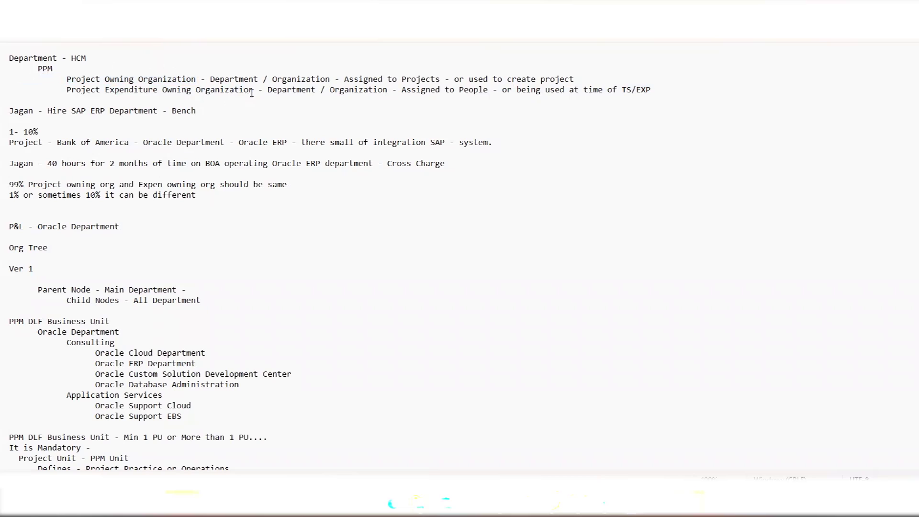
{"action": "left_click_drag", "start_coordinate": [253, 90], "coordinate": [67, 90]}
{"action": "left_click", "coordinate": [90, 108]}
{"action": "left_click_drag", "start_coordinate": [650, 90], "coordinate": [67, 91]}
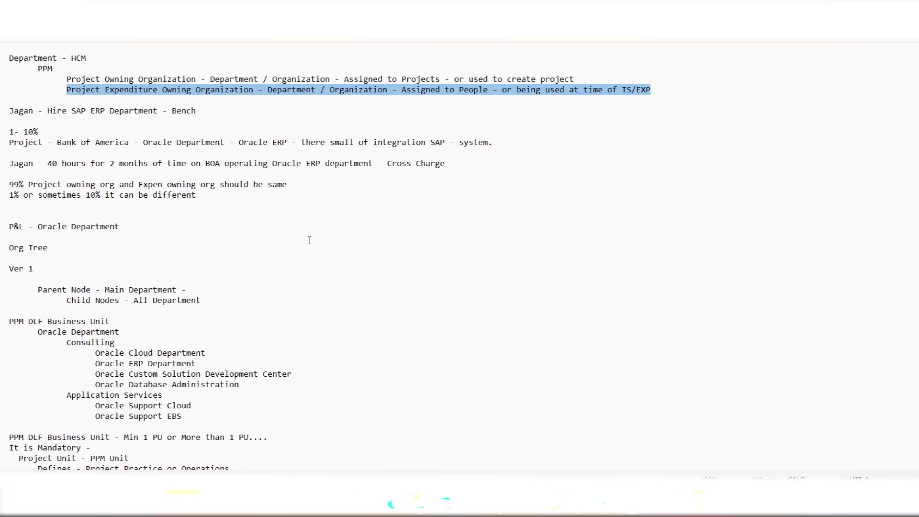
Step: Examine the Department - HCM heading and the 1- 10% cross-charge example for Oracle ERP work on the Bank of America project
{"action": "triple_click", "coordinate": [9, 58]}
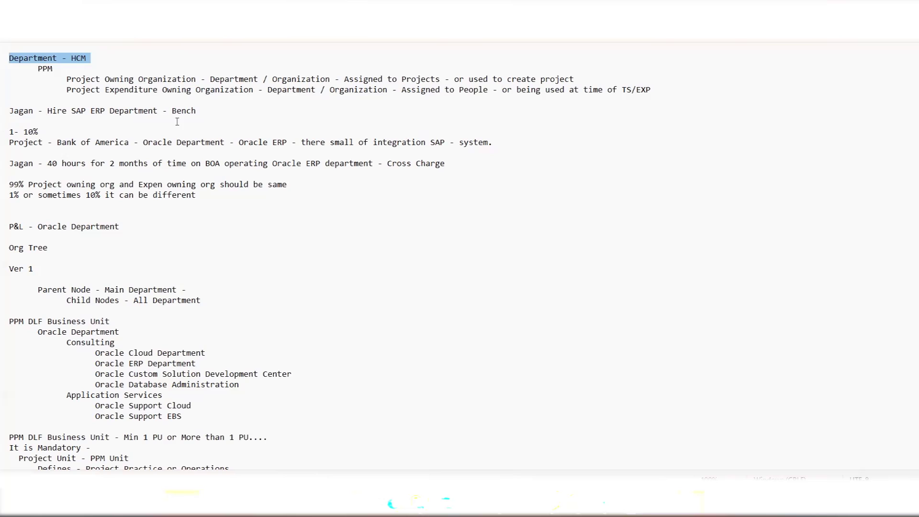
{"action": "triple_click", "coordinate": [12, 163]}
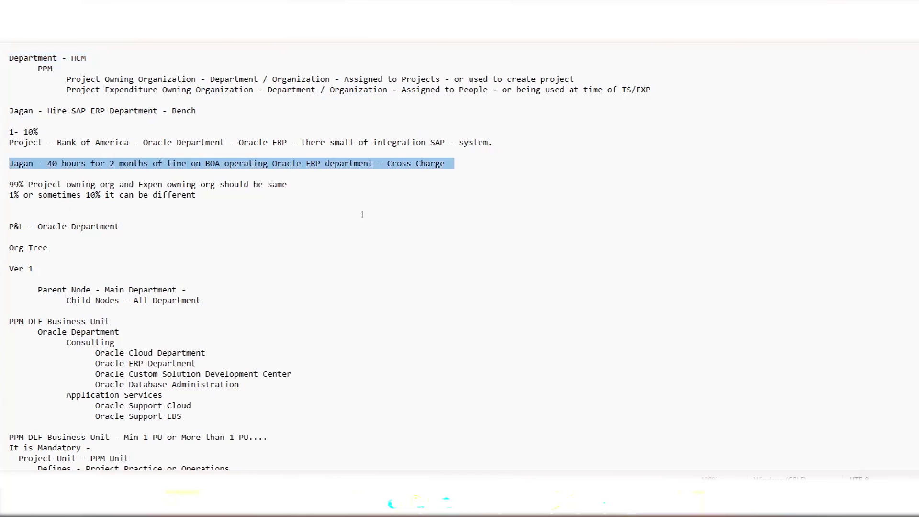
{"action": "triple_click", "coordinate": [13, 132]}
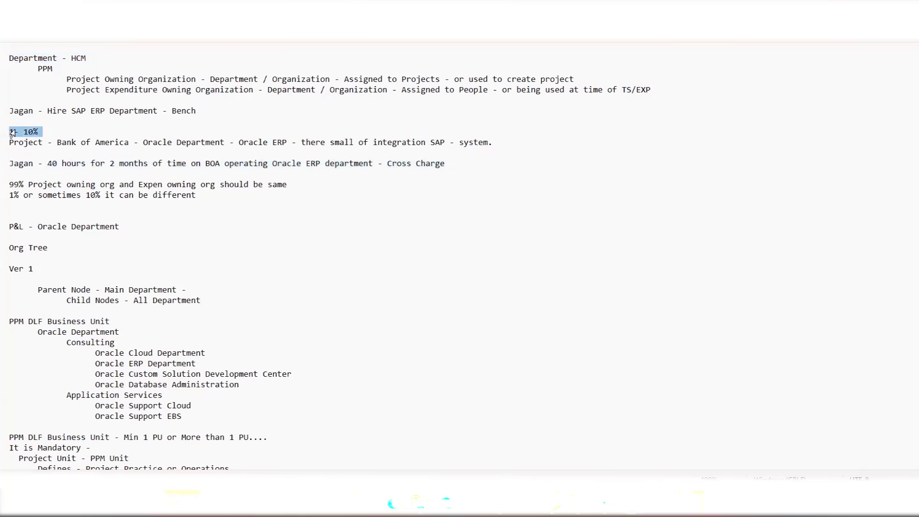
{"action": "left_click", "coordinate": [13, 132]}
{"action": "triple_click", "coordinate": [13, 132]}
{"action": "left_click", "coordinate": [32, 143]}
{"action": "left_click_drag", "start_coordinate": [13, 132], "coordinate": [40, 175]}
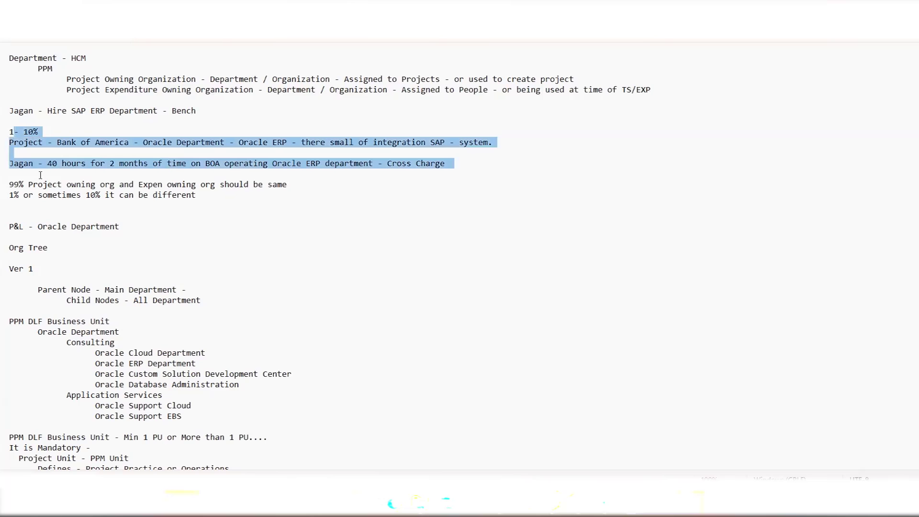
{"action": "left_click", "coordinate": [258, 196]}
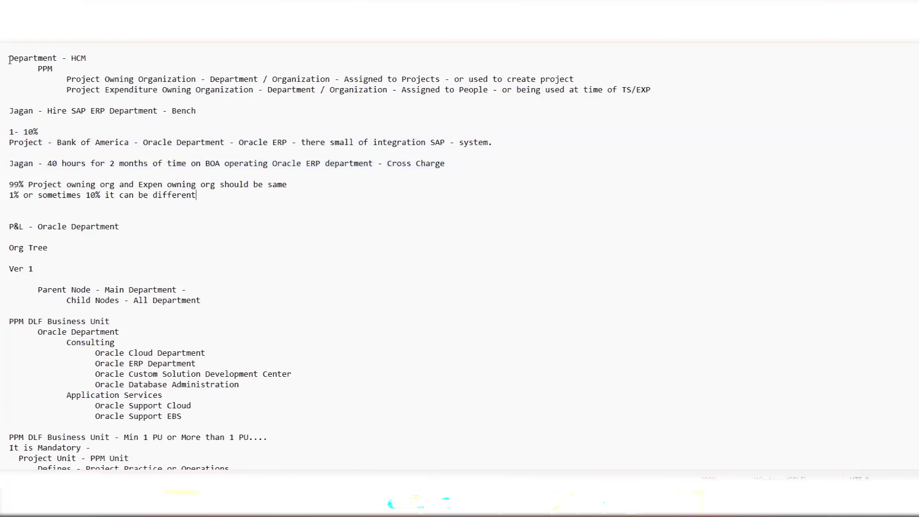
Step: Compare the HCM department heading with the two PPM owning organization entries beneath it
{"action": "left_click_drag", "start_coordinate": [9, 58], "coordinate": [89, 57]}
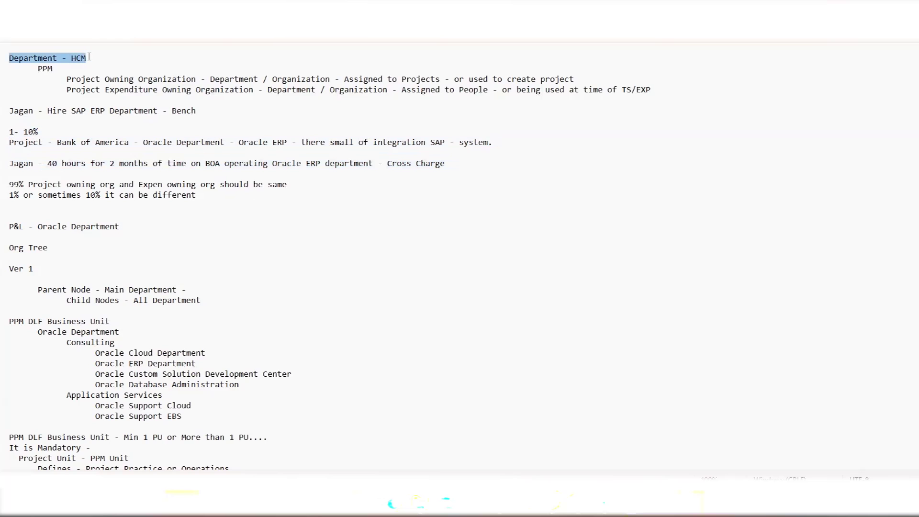
{"action": "left_click", "coordinate": [89, 57]}
{"action": "left_click_drag", "start_coordinate": [87, 58], "coordinate": [72, 60]}
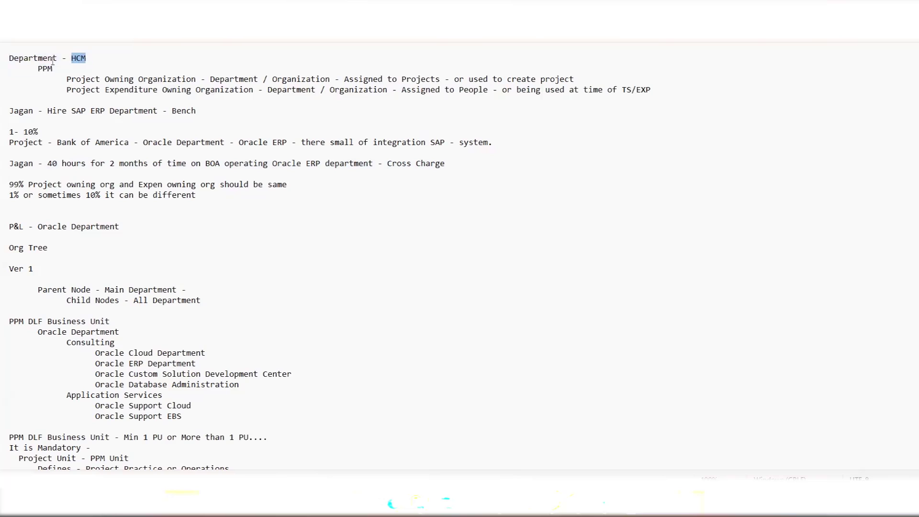
{"action": "left_click", "coordinate": [53, 58]}
{"action": "left_click_drag", "start_coordinate": [58, 58], "coordinate": [9, 57]}
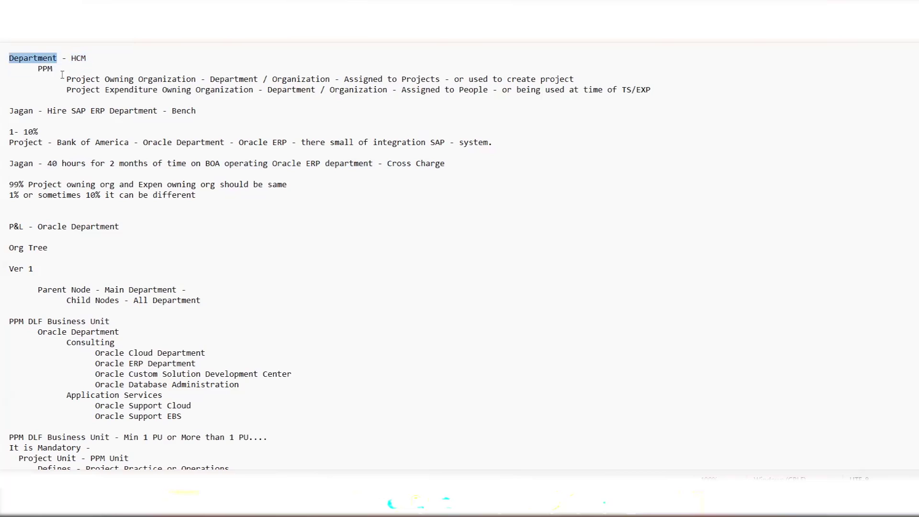
{"action": "left_click_drag", "start_coordinate": [68, 78], "coordinate": [181, 99]}
{"action": "left_click", "coordinate": [181, 98]}
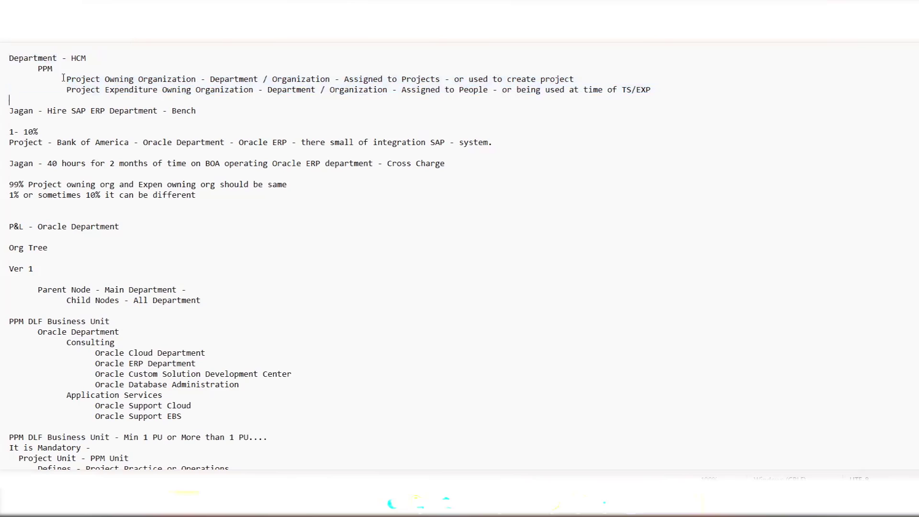
{"action": "left_click_drag", "start_coordinate": [63, 79], "coordinate": [178, 79]}
{"action": "left_click", "coordinate": [158, 97]}
{"action": "left_click_drag", "start_coordinate": [64, 91], "coordinate": [200, 88]}
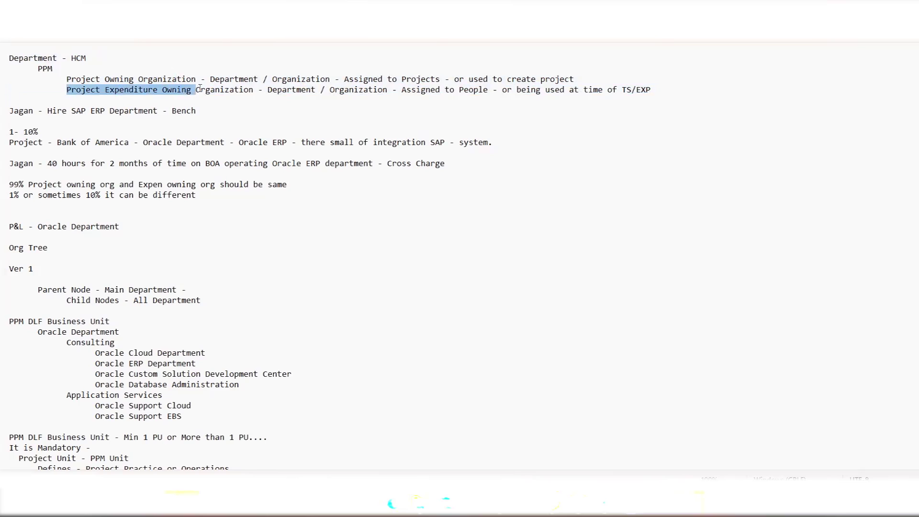
{"action": "left_click", "coordinate": [199, 90]}
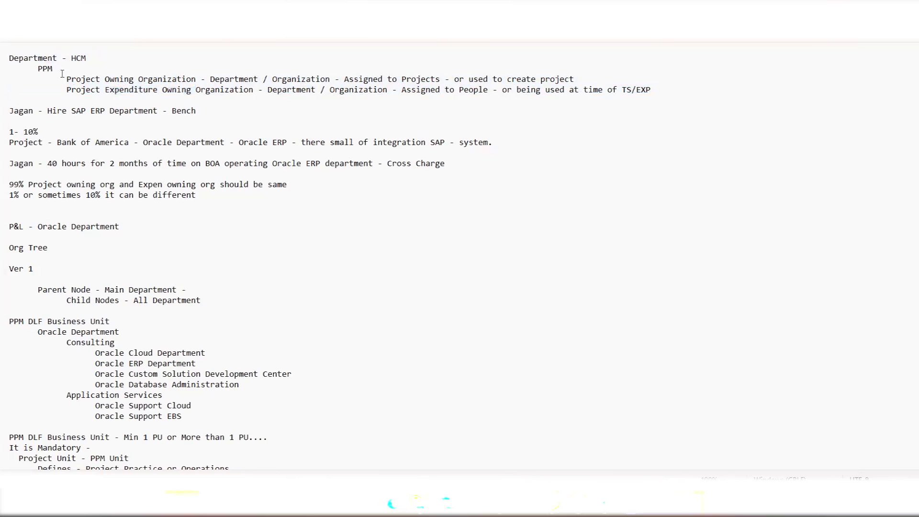
Step: Extend the PPM line under Department - HCM with "- ( Business Users - list - functional consultant - classified )"
{"action": "double_click", "coordinate": [11, 183]}
{"action": "left_click", "coordinate": [52, 69]}
{"action": "type", "text": "- ( Business Users - list - fu"}
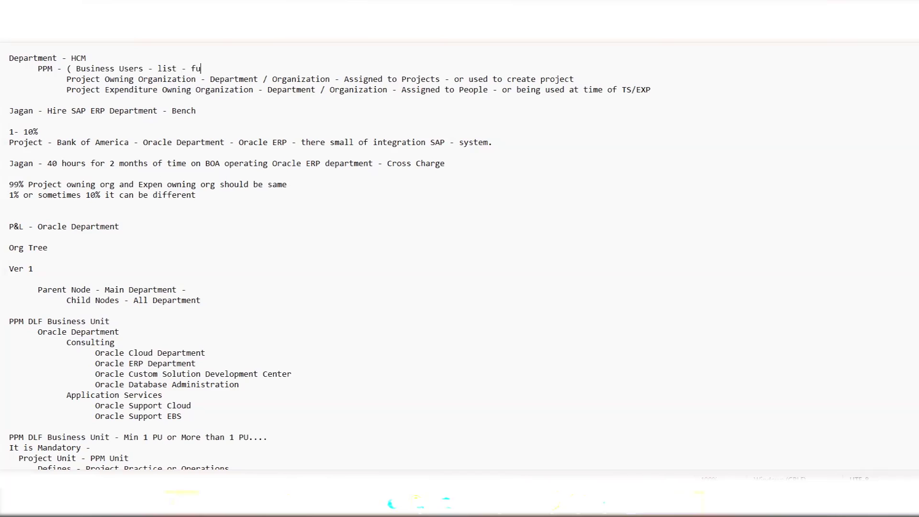
{"action": "type", "text": "nction"}
{"action": "key", "text": "BackSpace"}
{"action": "type", "text": "nal consultant"}
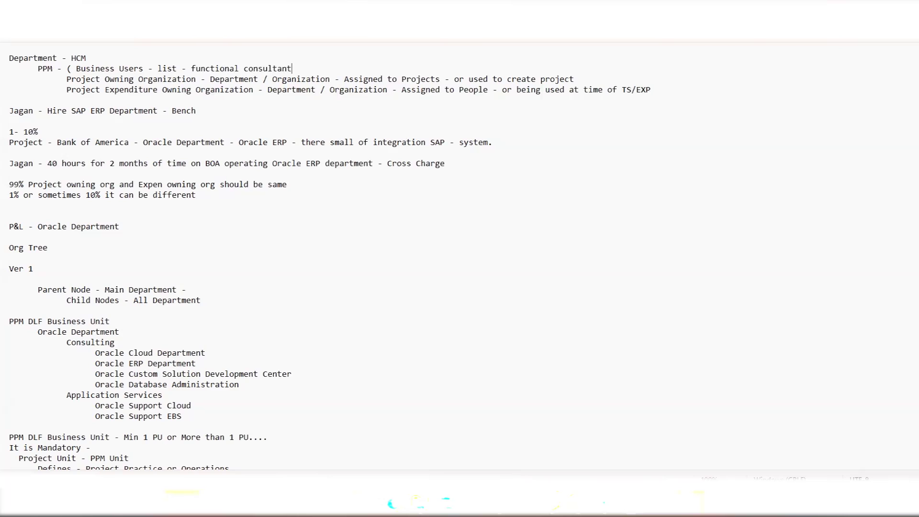
{"action": "type", "text": " - )"}
{"action": "left_click", "coordinate": [303, 70]}
{"action": "type", "text": "classified"}
Step: Reread the Department - HCM heading and its PPM classification entries, and glance over the department outline below
{"action": "left_click", "coordinate": [9, 59]}
{"action": "left_click", "coordinate": [115, 69]}
{"action": "left_click_drag", "start_coordinate": [54, 58], "coordinate": [8, 58]}
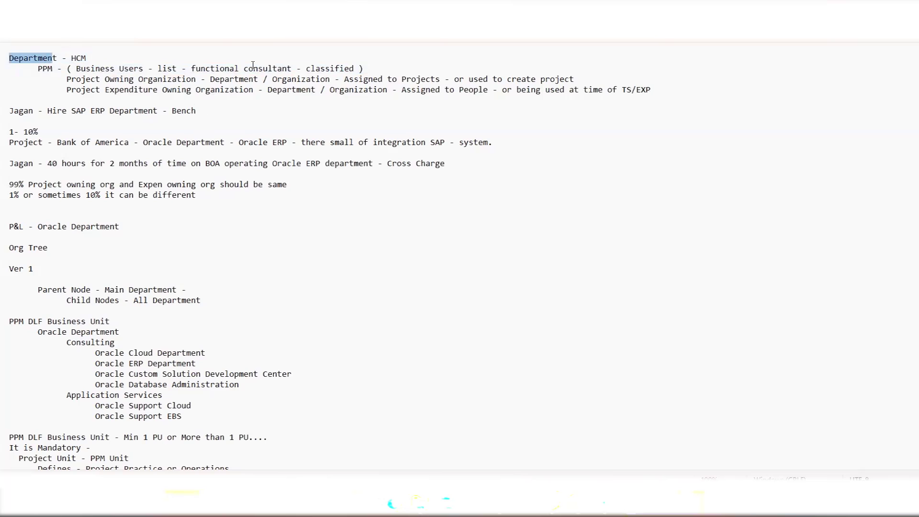
{"action": "left_click", "coordinate": [67, 79]}
{"action": "left_click_drag", "start_coordinate": [67, 79], "coordinate": [221, 98]}
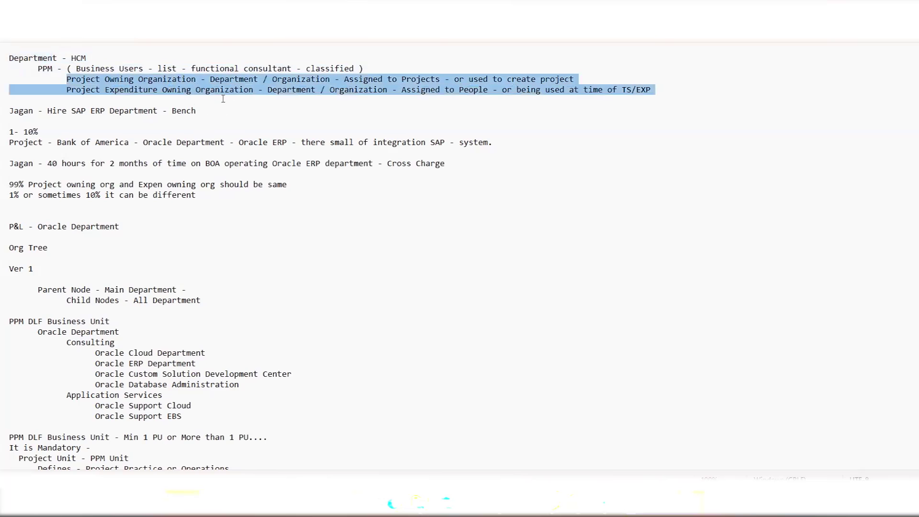
{"action": "left_click", "coordinate": [322, 149]}
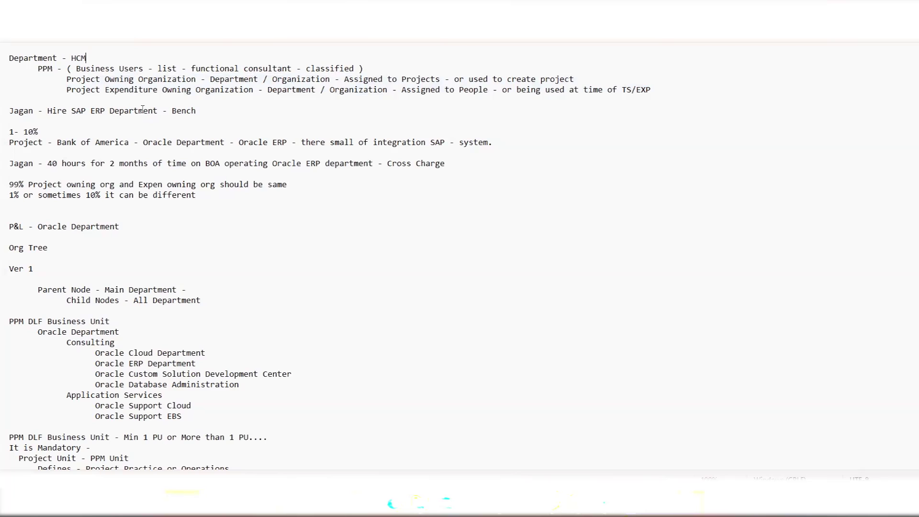
{"action": "left_click_drag", "start_coordinate": [86, 59], "coordinate": [7, 58]}
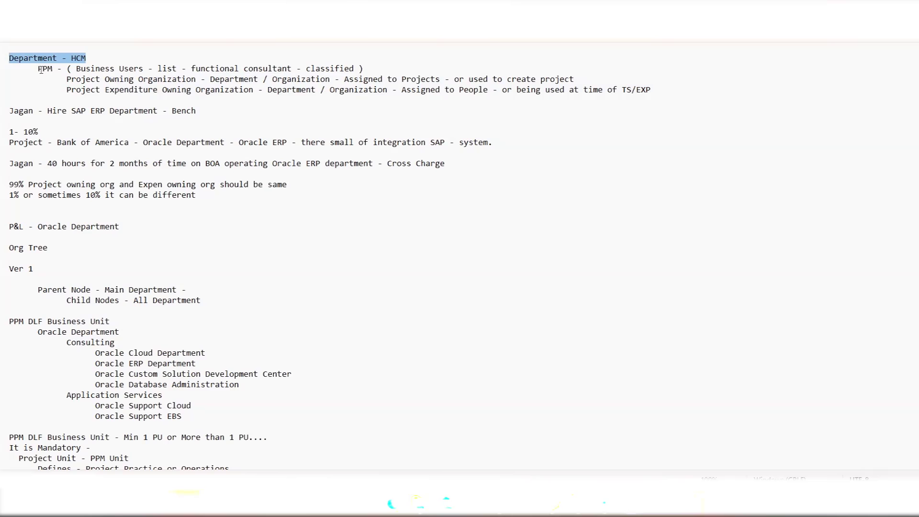
{"action": "left_click", "coordinate": [208, 118]}
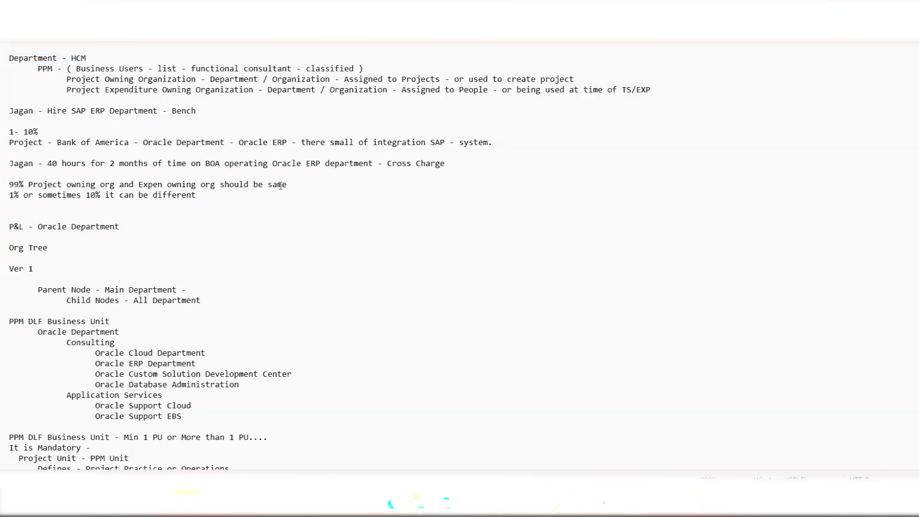
{"action": "key", "text": "alt+Tab"}
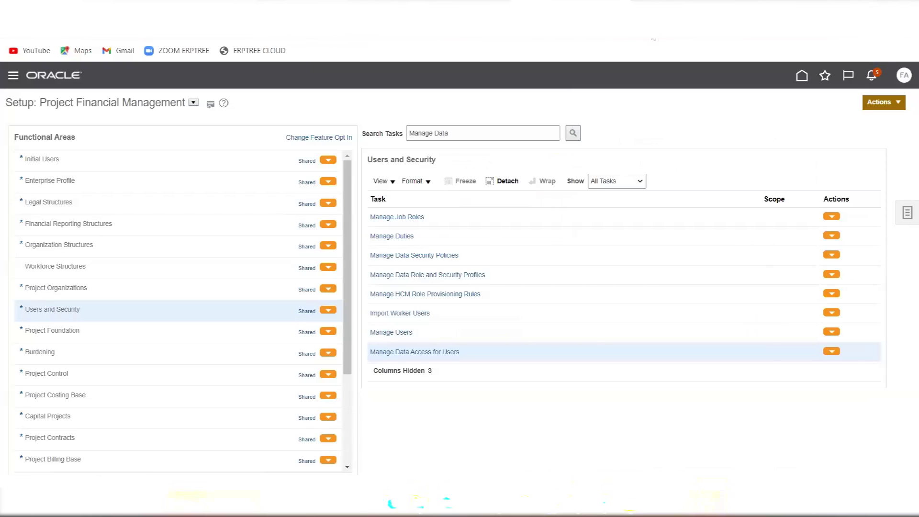
{"action": "key", "text": "alt+Tab"}
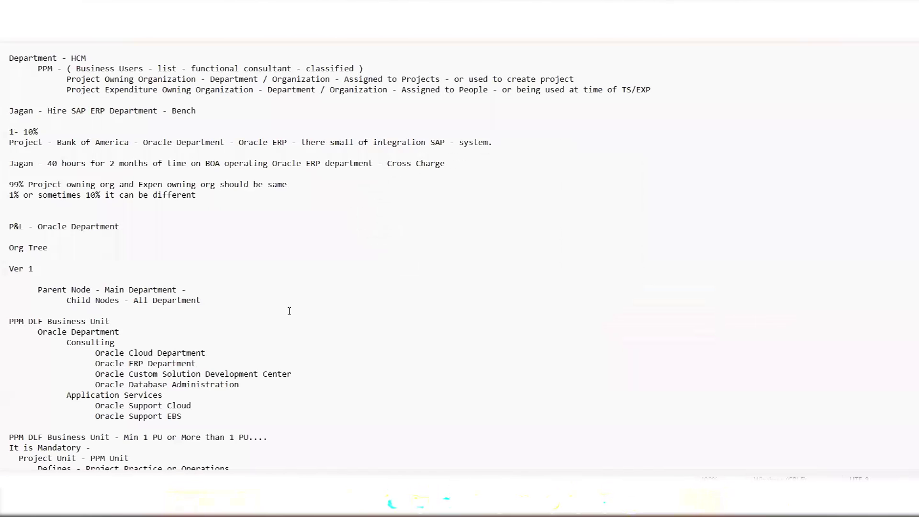
{"action": "scroll", "coordinate": [288, 311], "scroll_direction": "down", "scroll_amount": 2}
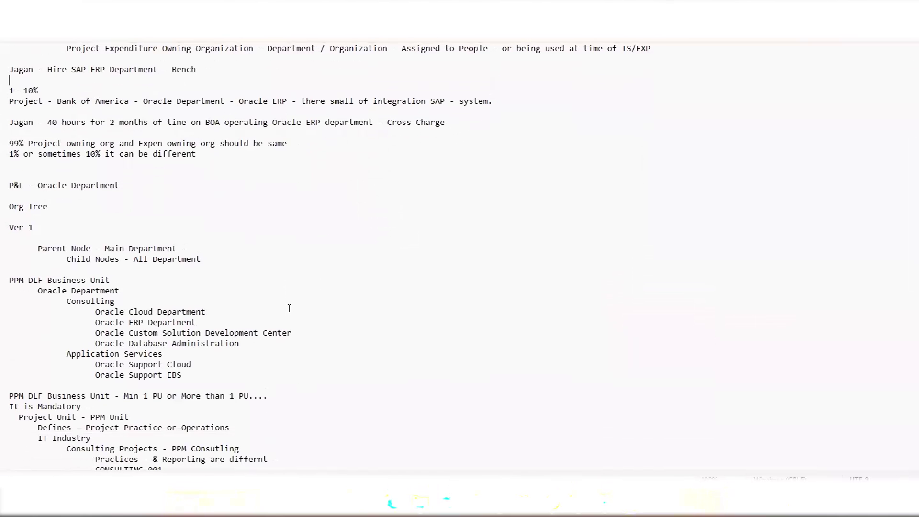
Step: Switch to the Oracle setup page and start adding an existing business unit as scope for Configure Project Accounting Business Function under Project Organizations
{"action": "key", "text": "alt+Tab"}
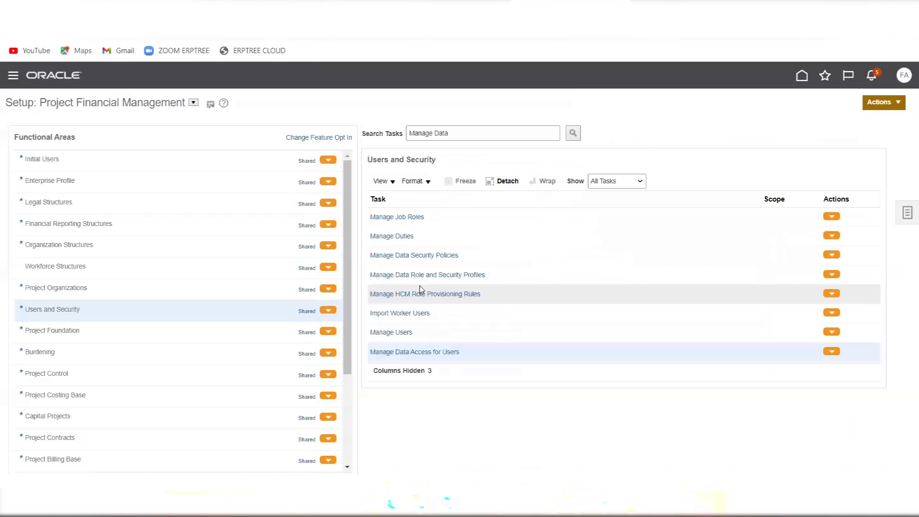
{"action": "left_click", "coordinate": [144, 335]}
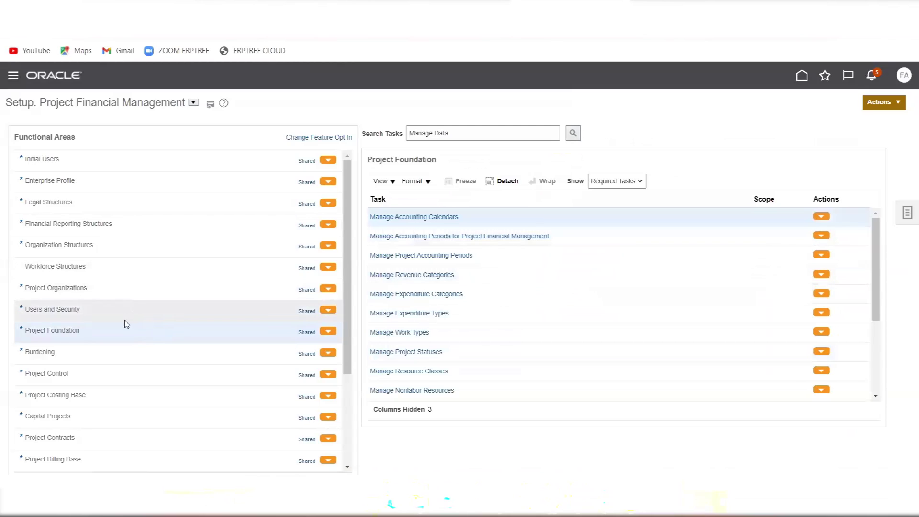
{"action": "left_click", "coordinate": [102, 297]}
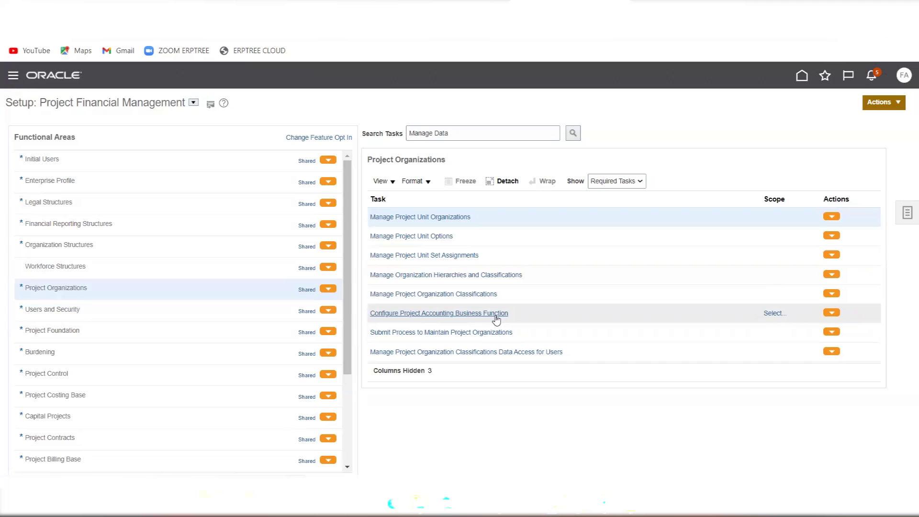
{"action": "left_click", "coordinate": [774, 314]}
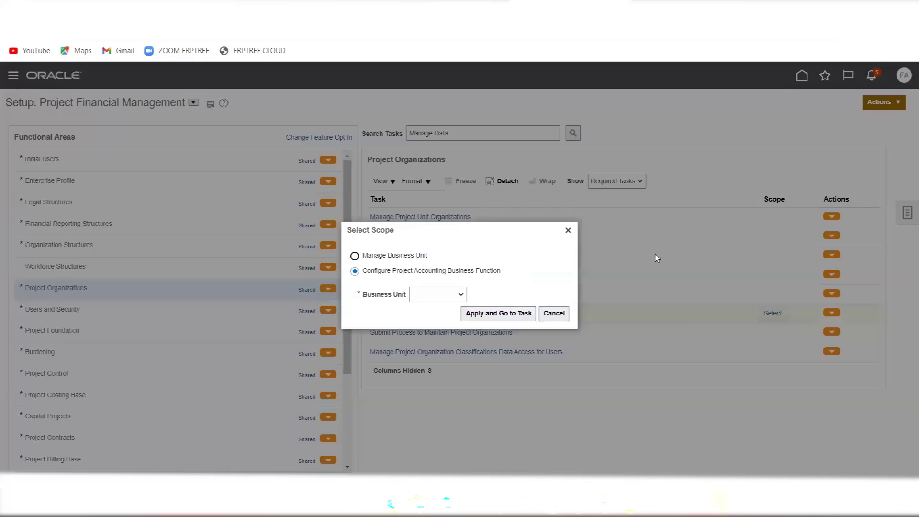
{"action": "left_click", "coordinate": [434, 294]}
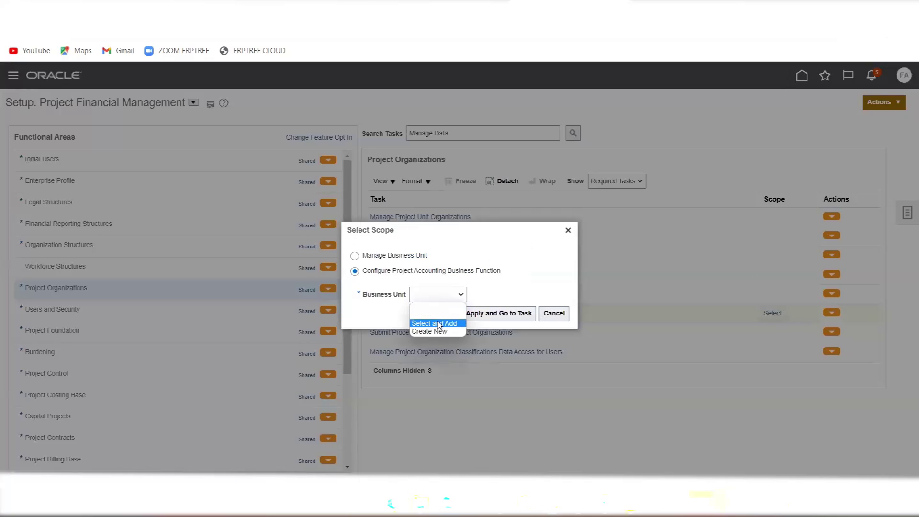
{"action": "left_click", "coordinate": [439, 323]}
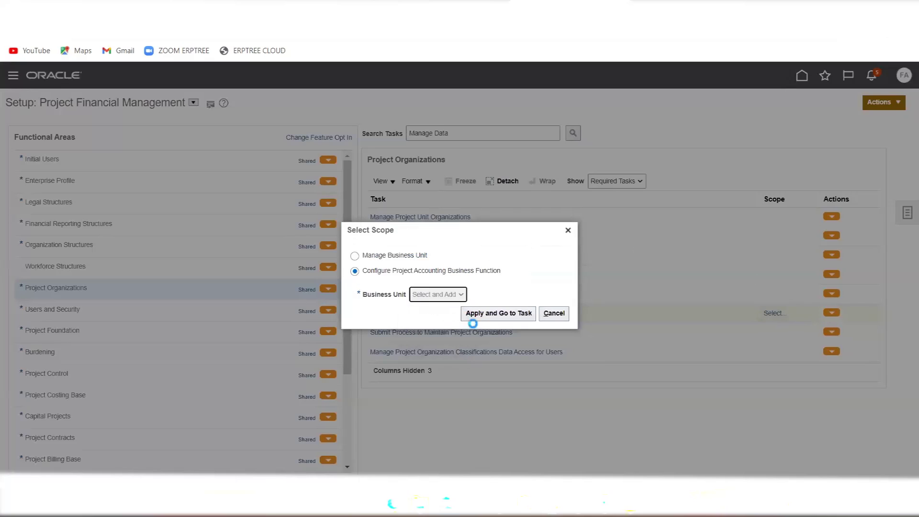
{"action": "left_click", "coordinate": [497, 313]}
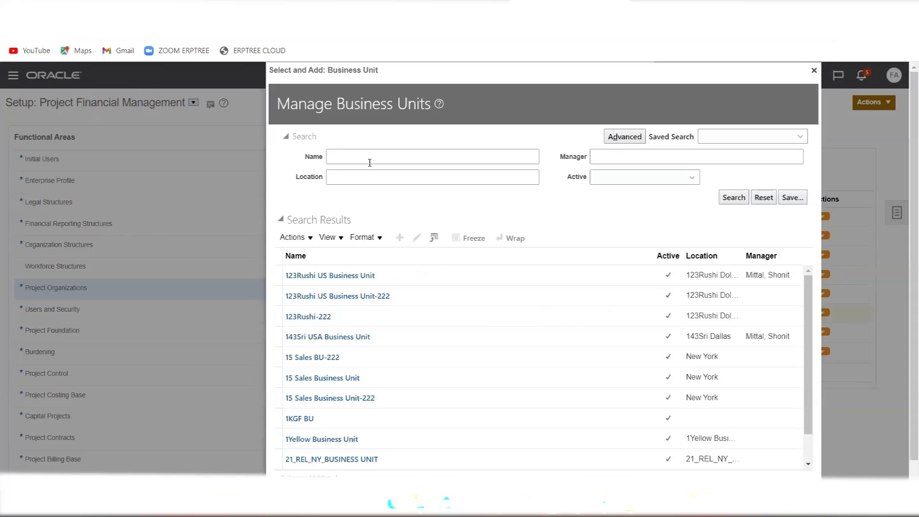
Step: Search business units for DLF, choose DLF US Business Unit as the scope, and dismiss the warning on the configuration page
{"action": "left_click", "coordinate": [369, 156]}
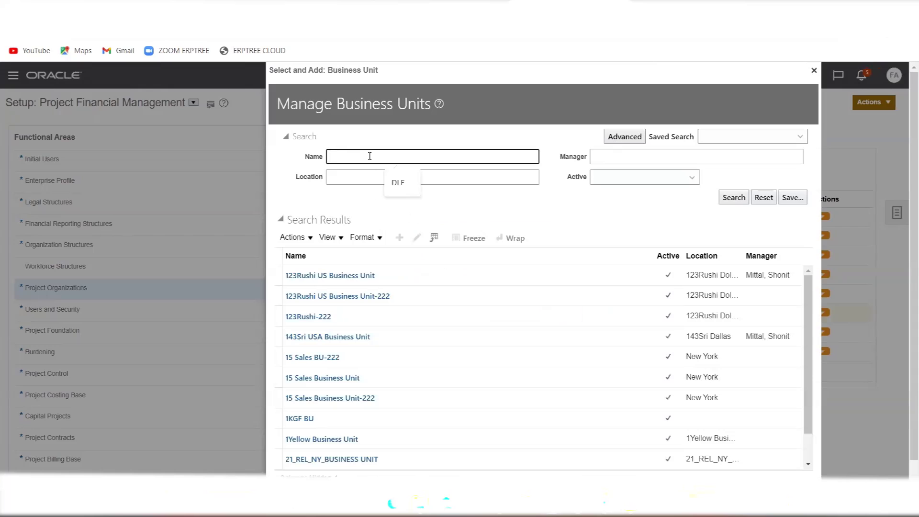
{"action": "type", "text": "DLF"}
{"action": "key", "text": "Return"}
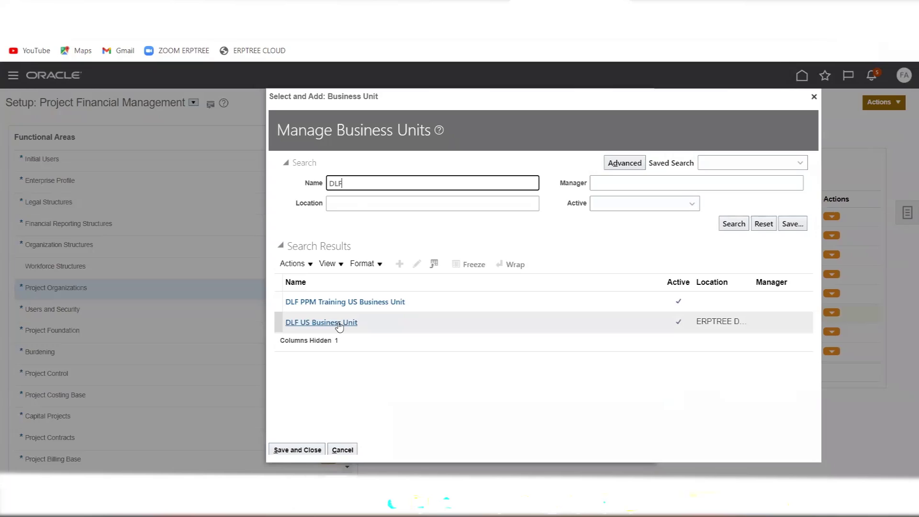
{"action": "left_click", "coordinate": [361, 322]}
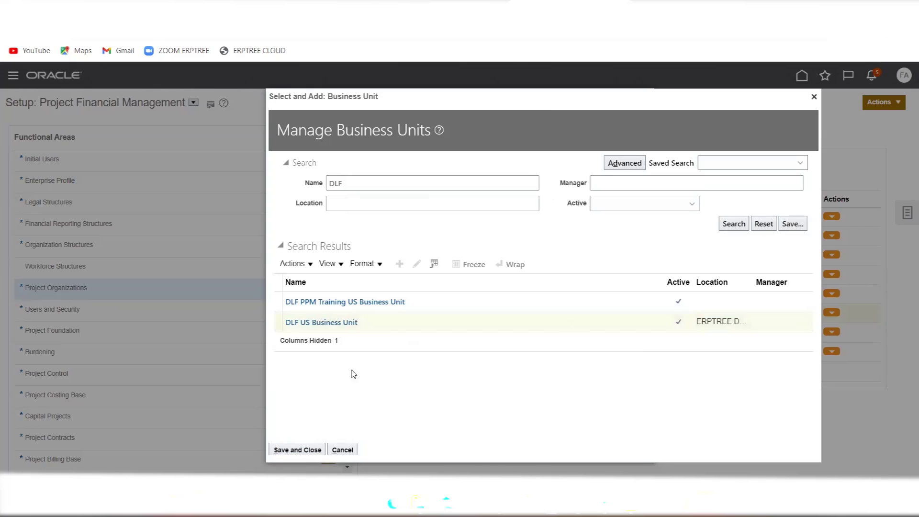
{"action": "left_click", "coordinate": [394, 323]}
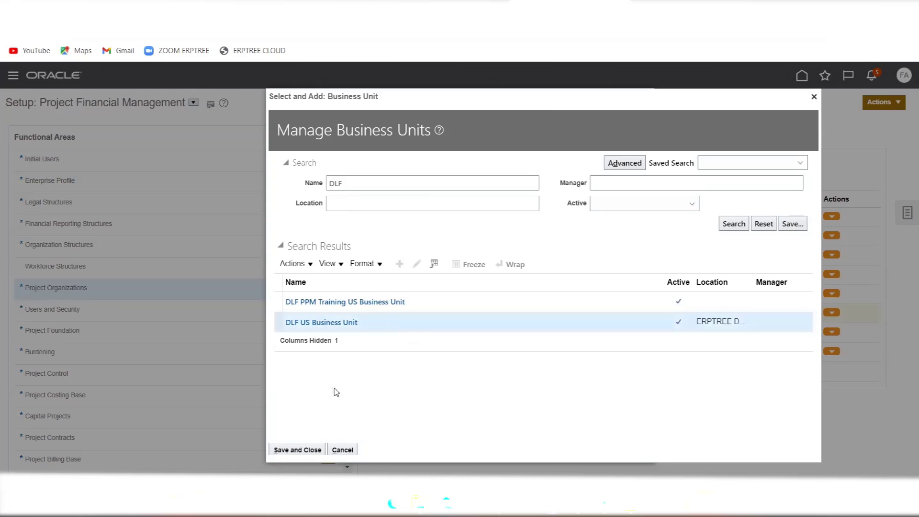
{"action": "left_click", "coordinate": [301, 451]}
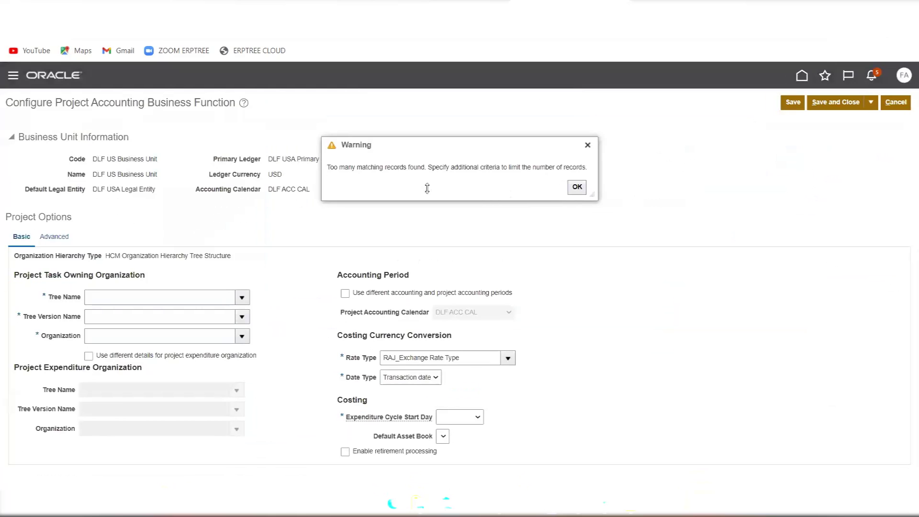
{"action": "left_click", "coordinate": [577, 187]}
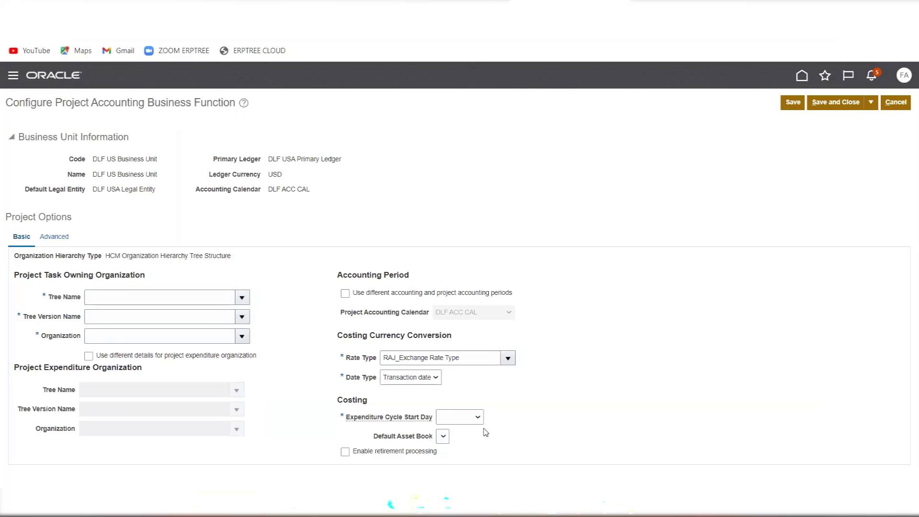
Step: Switch to the notes and examine the outline from P&L - Oracle Department through Oracle Support EBS
{"action": "key", "text": "alt+Tab"}
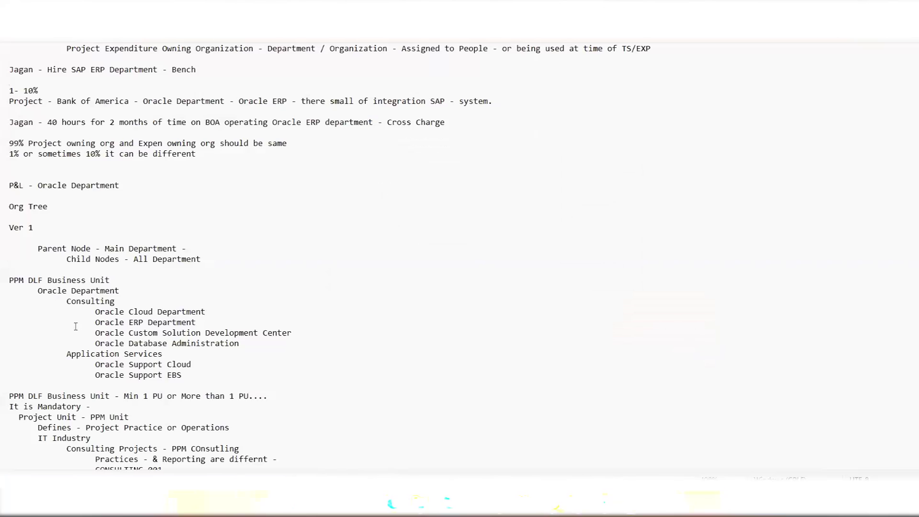
{"action": "triple_click", "coordinate": [10, 186]}
{"action": "left_click", "coordinate": [192, 376], "text": "shift"}
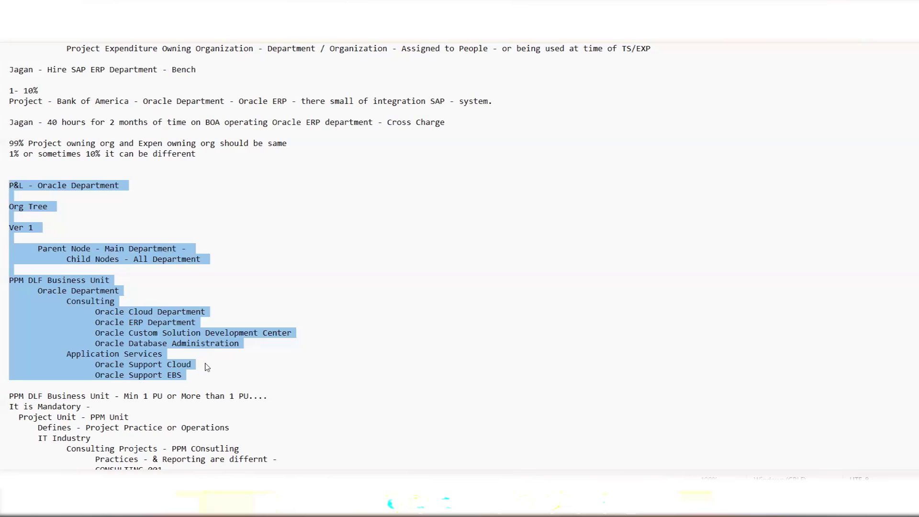
Step: Back in Oracle, set the Project Task Owning Organization to tree PPM DLF Training Organization, version V1.0, organization DLF US Business Unit
{"action": "key", "text": "alt+Tab"}
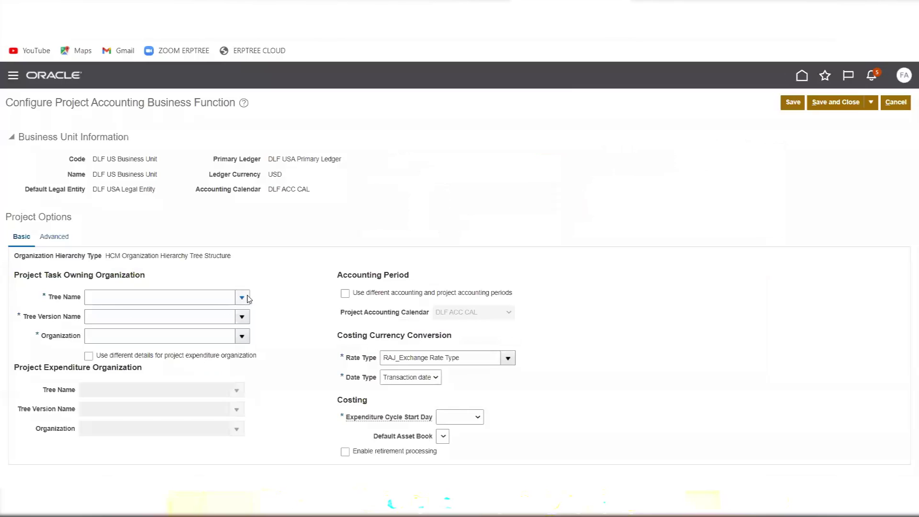
{"action": "left_click", "coordinate": [182, 302]}
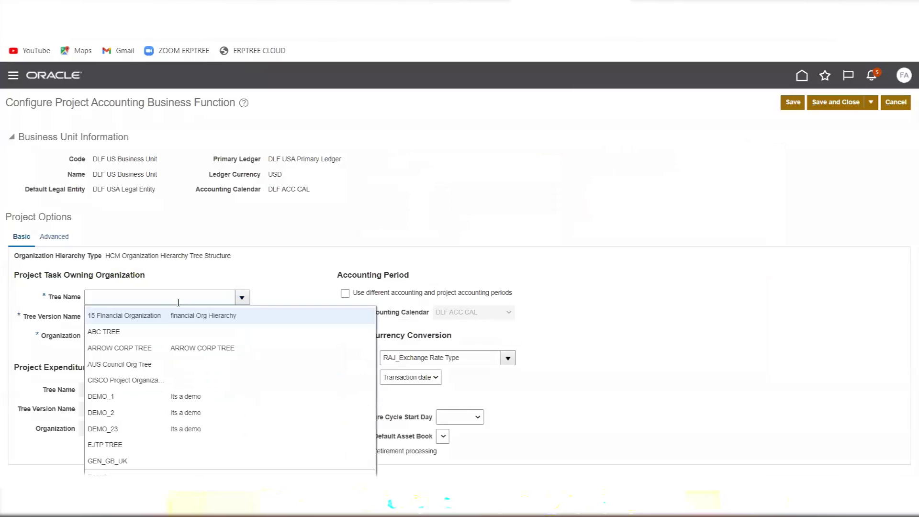
{"action": "left_click", "coordinate": [157, 297]}
{"action": "type", "text": "PPM"}
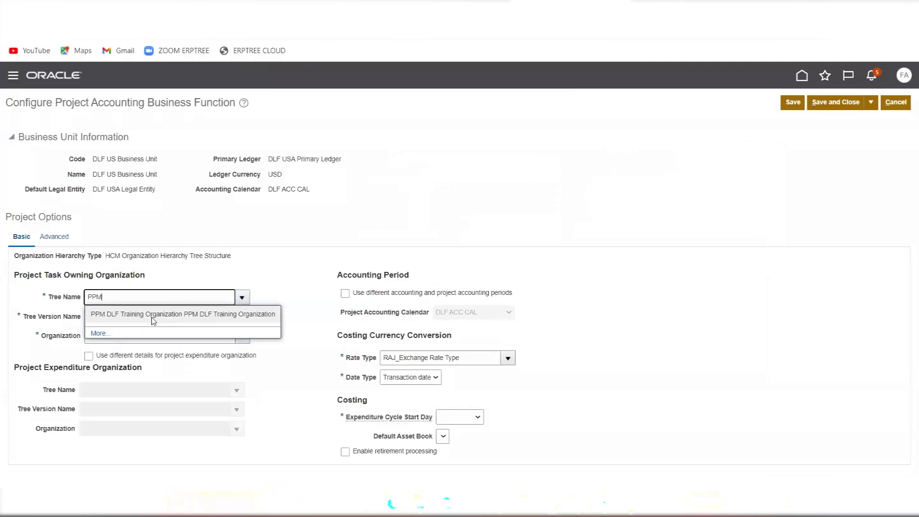
{"action": "left_click", "coordinate": [153, 316]}
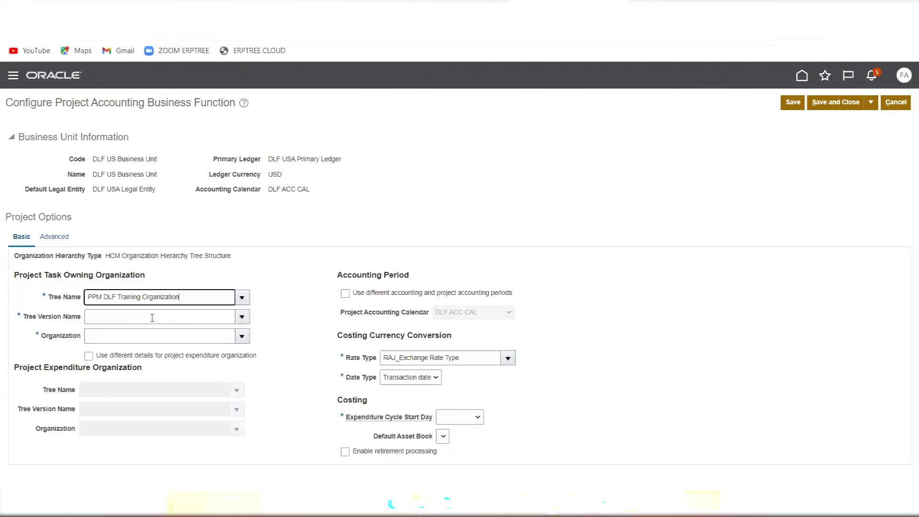
{"action": "left_click", "coordinate": [245, 317]}
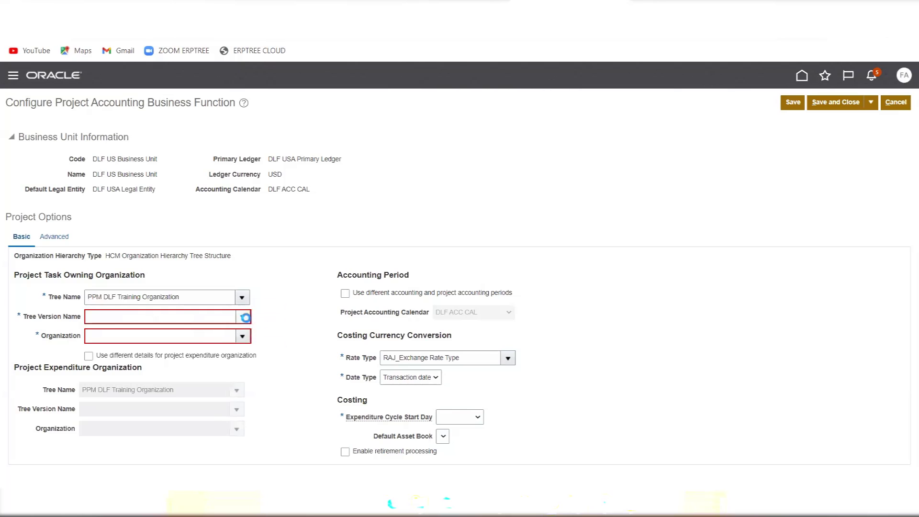
{"action": "left_click", "coordinate": [119, 338]}
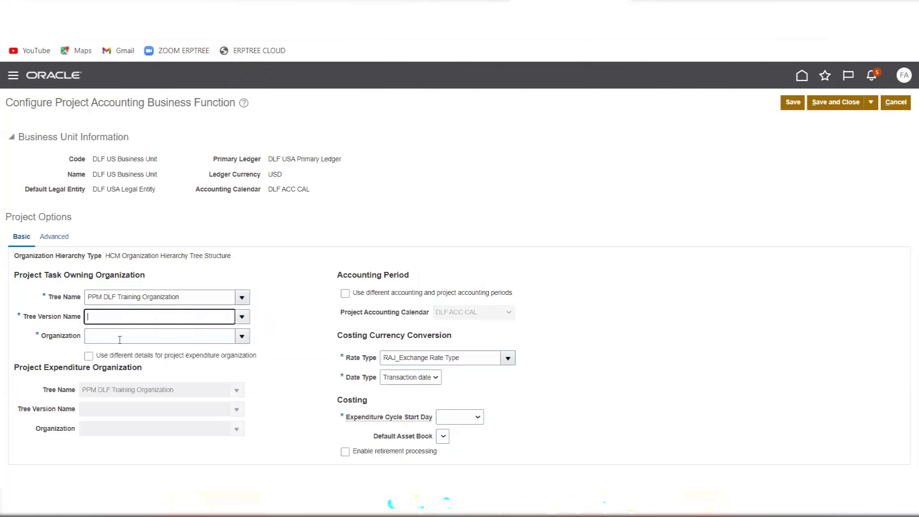
{"action": "left_click", "coordinate": [242, 337]}
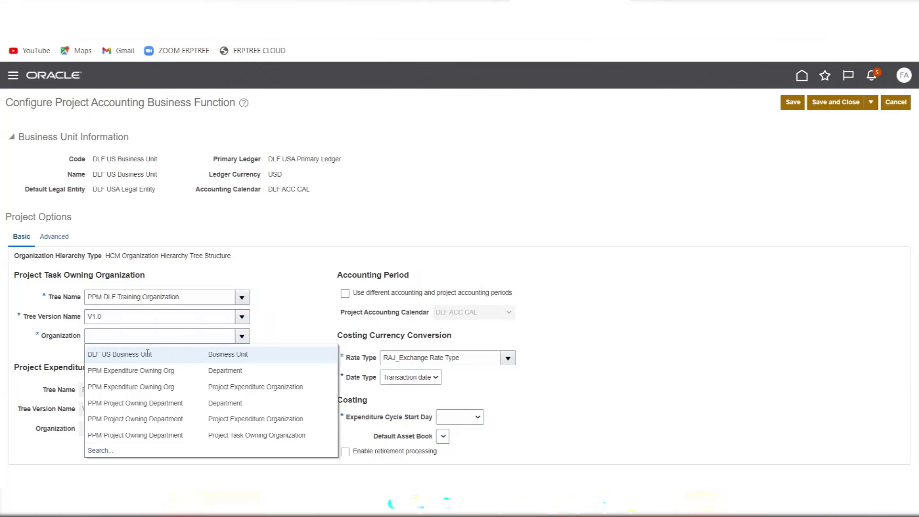
{"action": "left_click", "coordinate": [148, 354]}
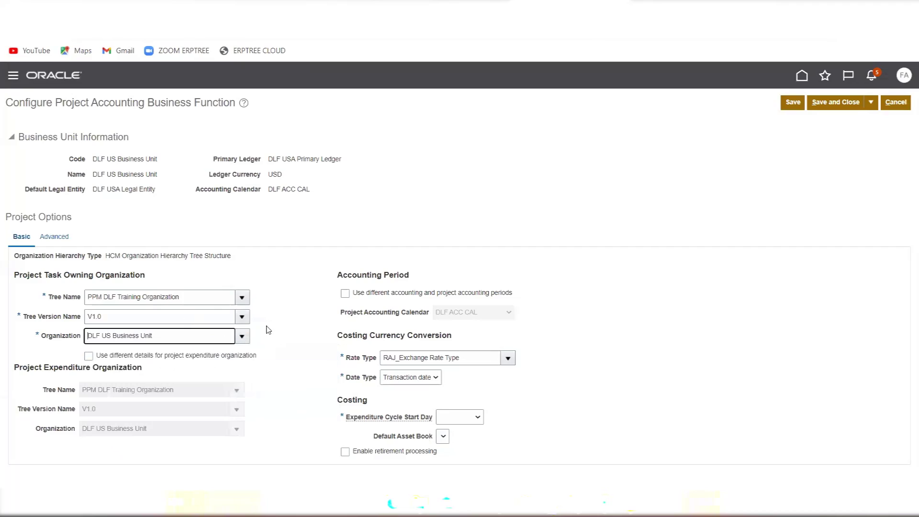
Step: Try using different details for the project expenditure organization, and examine the primary ledger and business unit code
{"action": "left_click", "coordinate": [89, 356]}
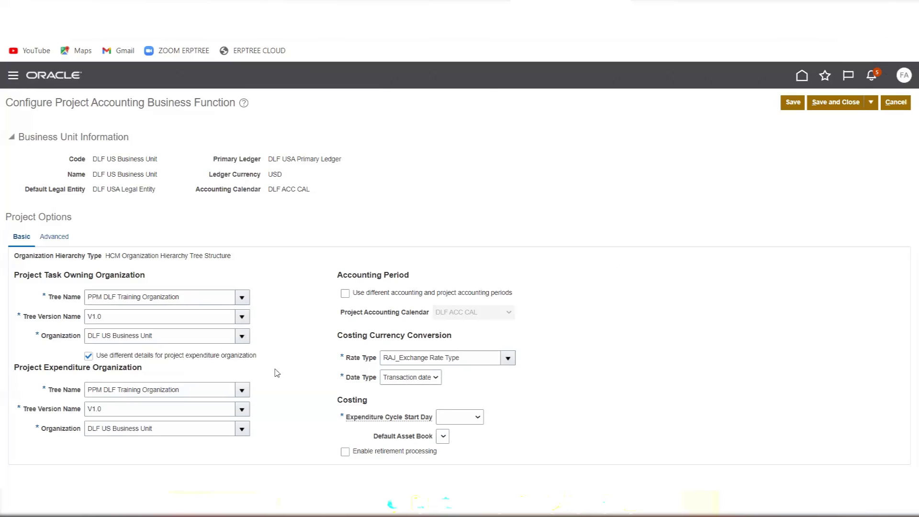
{"action": "left_click", "coordinate": [88, 356]}
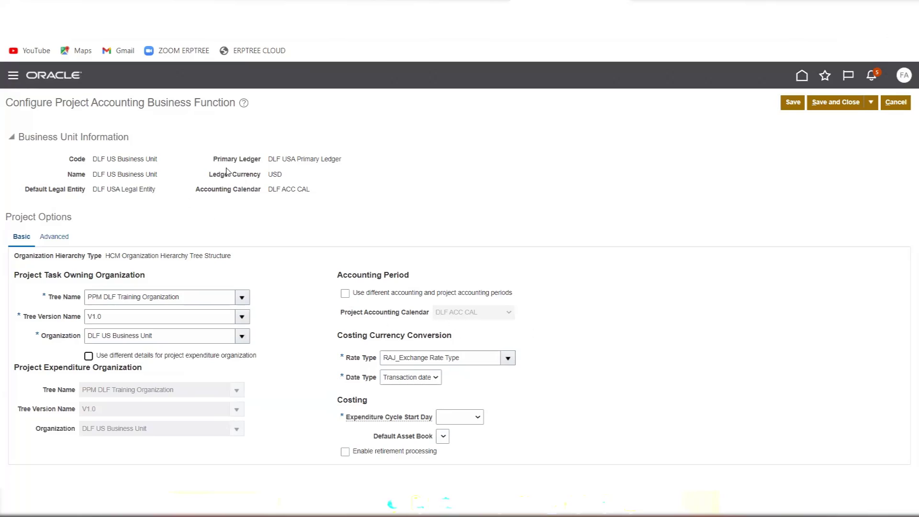
{"action": "left_click_drag", "start_coordinate": [345, 165], "coordinate": [269, 165]}
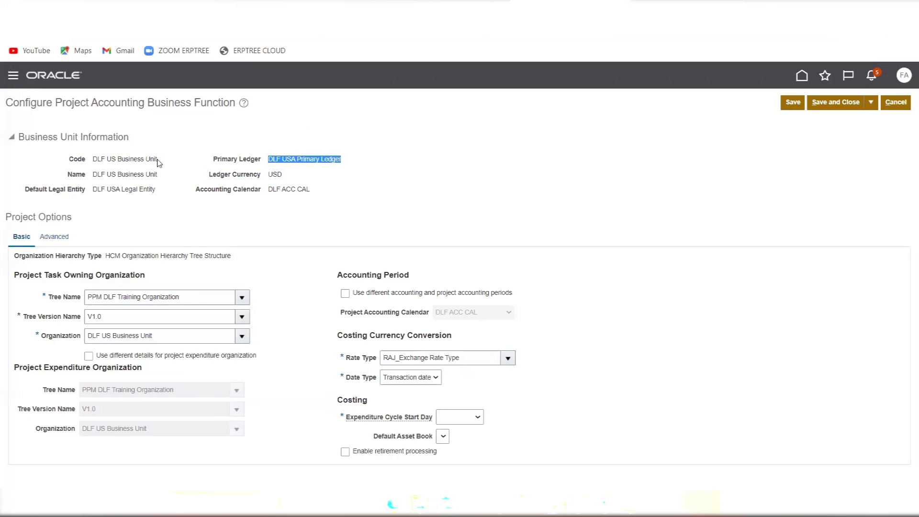
{"action": "left_click_drag", "start_coordinate": [158, 162], "coordinate": [106, 167]}
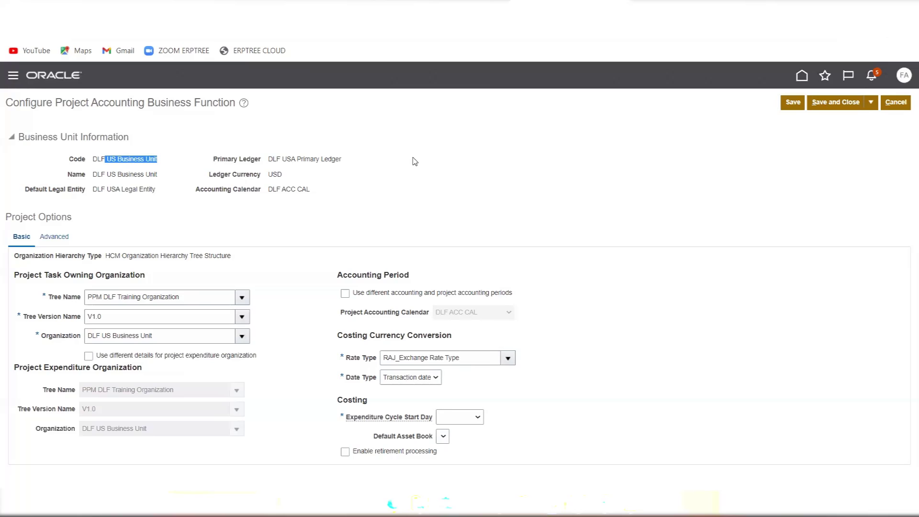
Step: Try using different accounting and project accounting periods, and look through the available project accounting calendars
{"action": "left_click", "coordinate": [345, 293]}
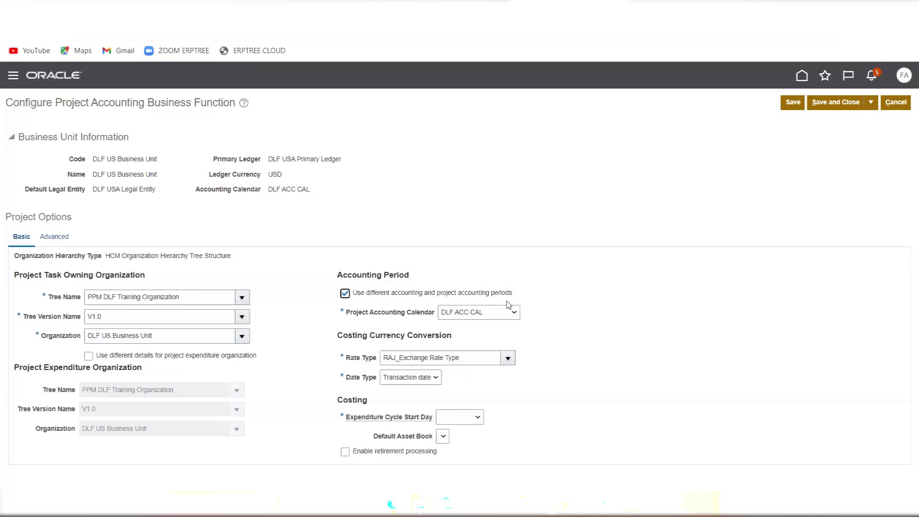
{"action": "left_click", "coordinate": [453, 316]}
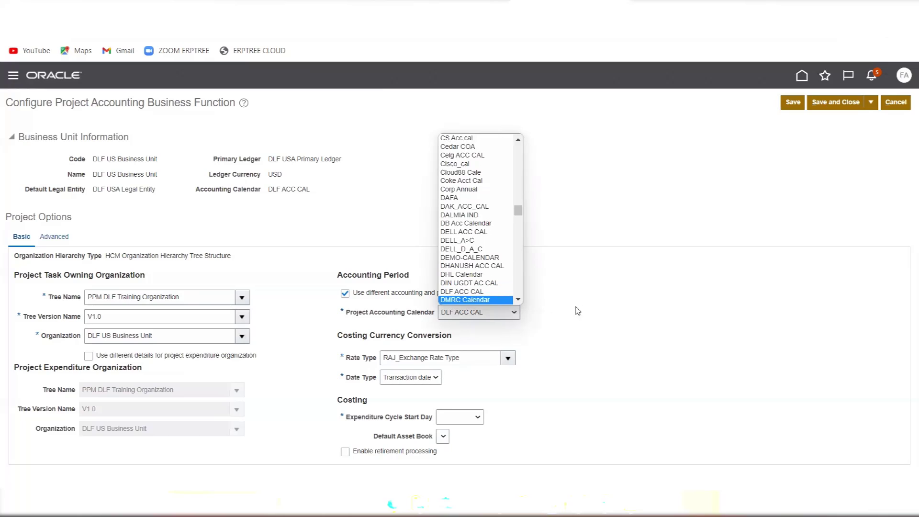
{"action": "left_click", "coordinate": [473, 300]}
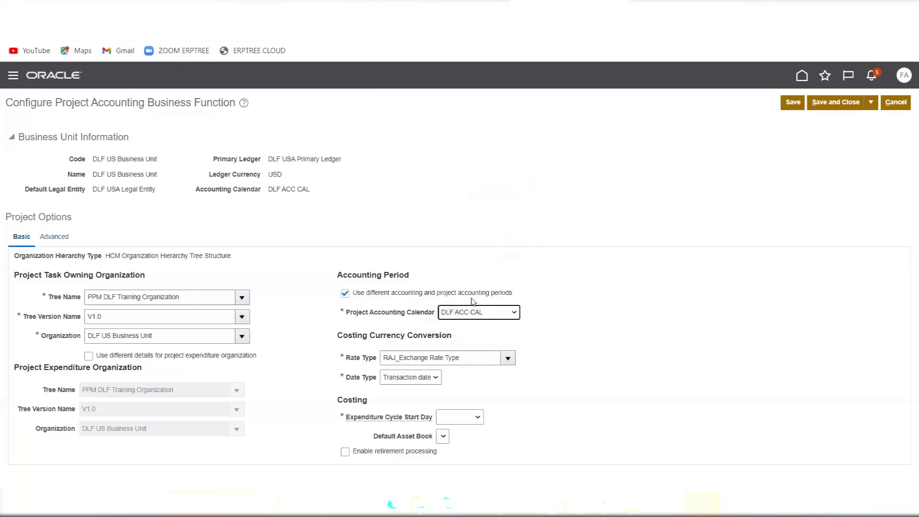
{"action": "left_click", "coordinate": [344, 293]}
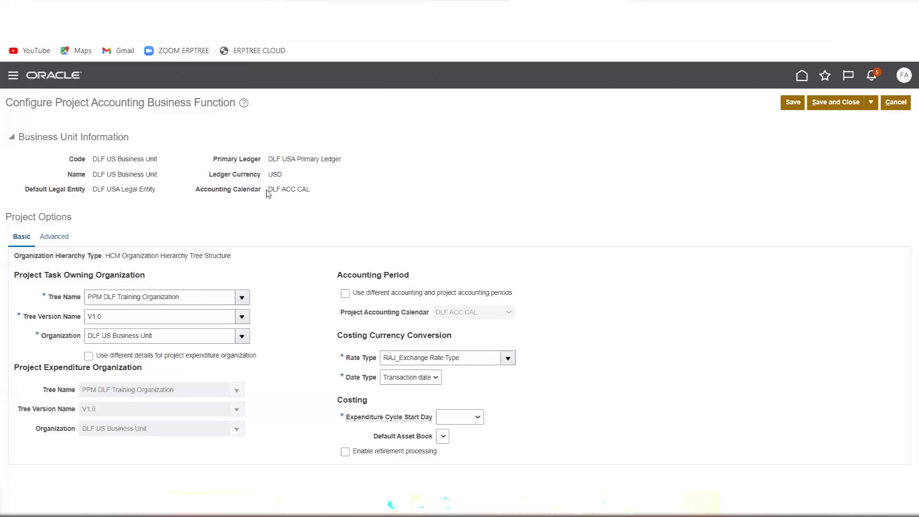
Step: Examine the accounting calendar assigned in the Business Unit Information section
{"action": "left_click_drag", "start_coordinate": [269, 190], "coordinate": [316, 190]}
{"action": "left_click_drag", "start_coordinate": [317, 190], "coordinate": [348, 163]}
{"action": "left_click_drag", "start_coordinate": [318, 191], "coordinate": [268, 195]}
{"action": "left_click", "coordinate": [350, 199]}
Step: Switch to the blank Excel worksheet and enter the period JUL-22 in cell A2
{"action": "left_click", "coordinate": [555, 504]}
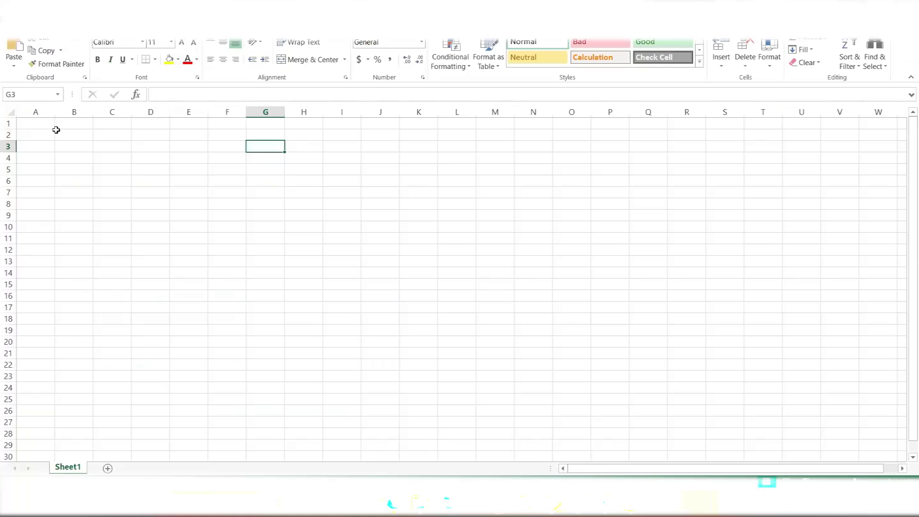
{"action": "left_click", "coordinate": [45, 132]}
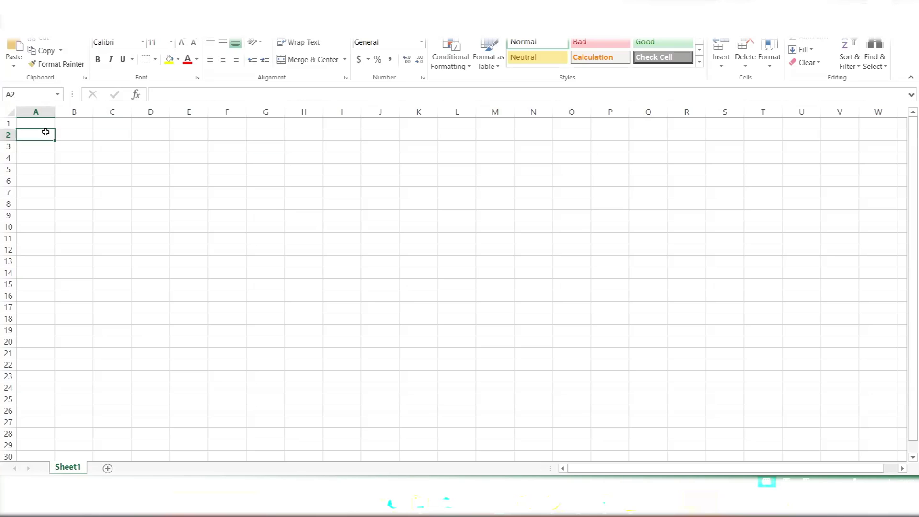
{"action": "type", "text": "JU"}
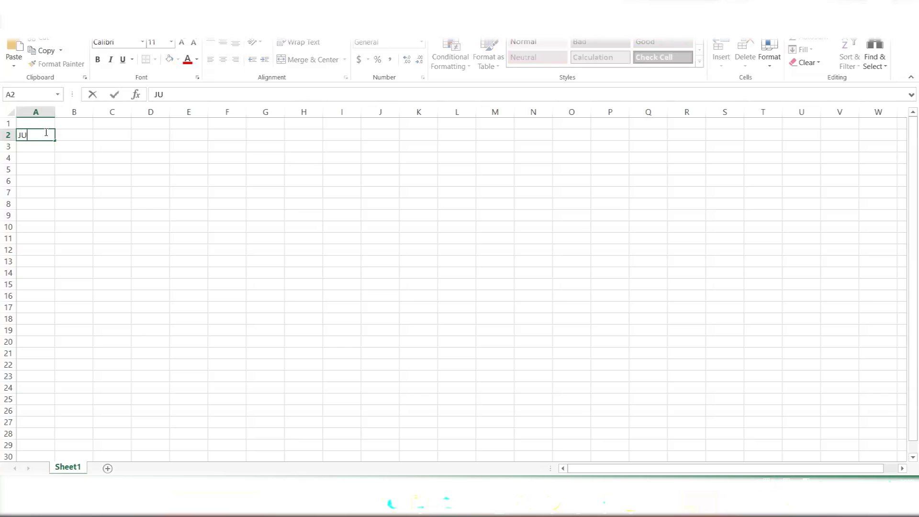
{"action": "type", "text": "L=22"}
{"action": "key", "text": "BackSpace"}
{"action": "key", "text": "BackSpace"}
{"action": "key", "text": "BackSpace"}
{"action": "type", "text": "-22"}
{"action": "key", "text": "Tab"}
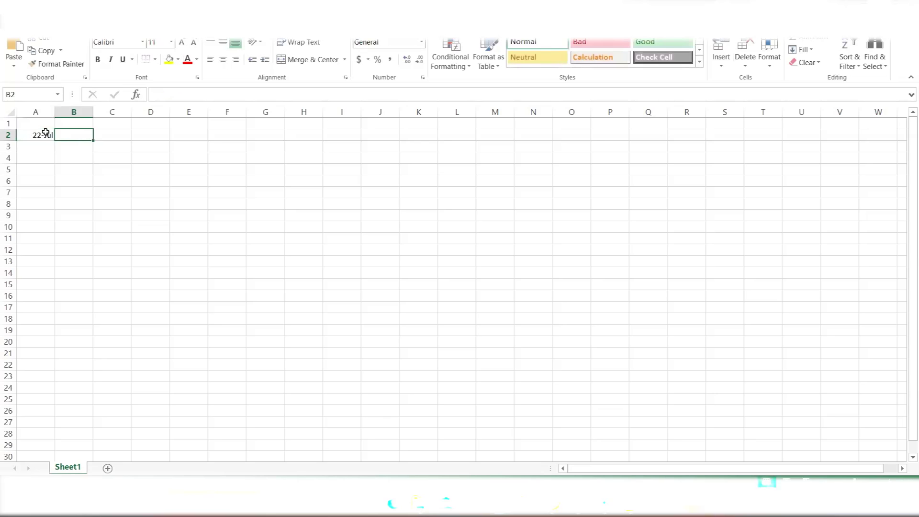
Step: Replace the contents of cell A2 with JUL and enter 1 in cell B2
{"action": "left_click", "coordinate": [46, 133]}
{"action": "key", "text": "Delete"}
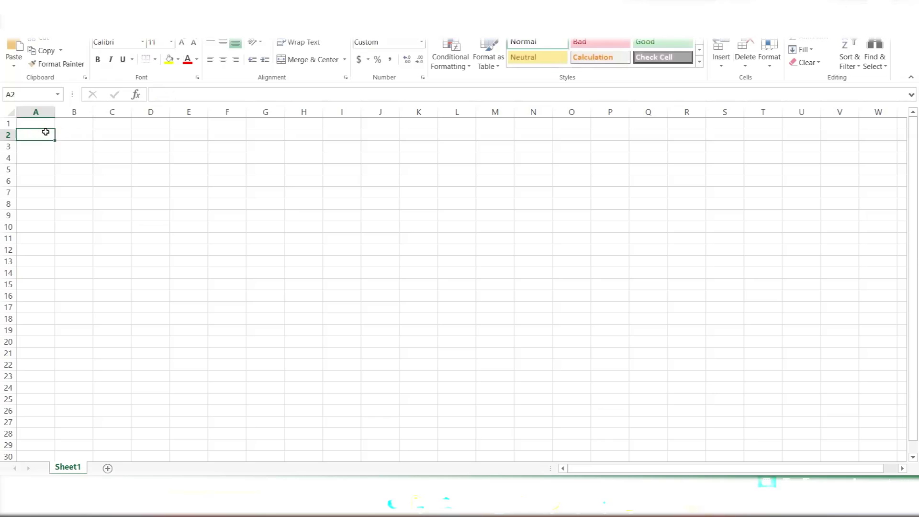
{"action": "type", "text": "JUL"}
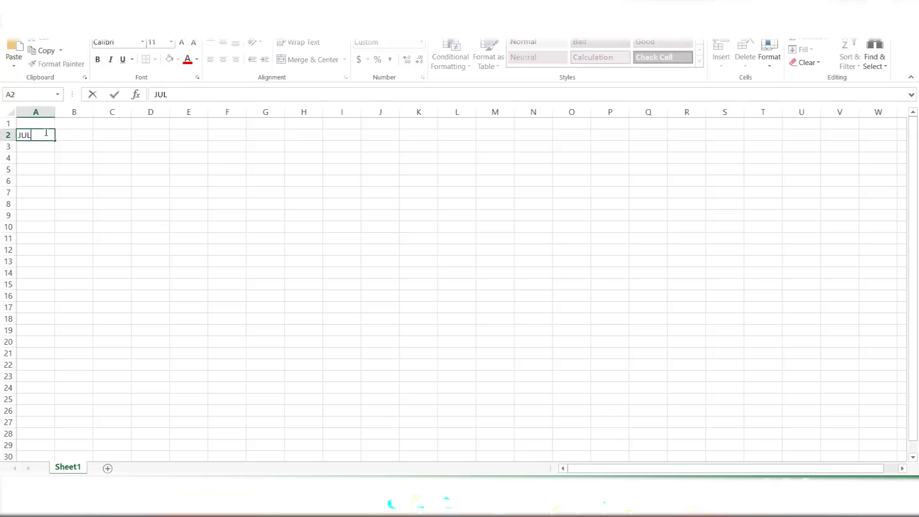
{"action": "key", "text": "Tab"}
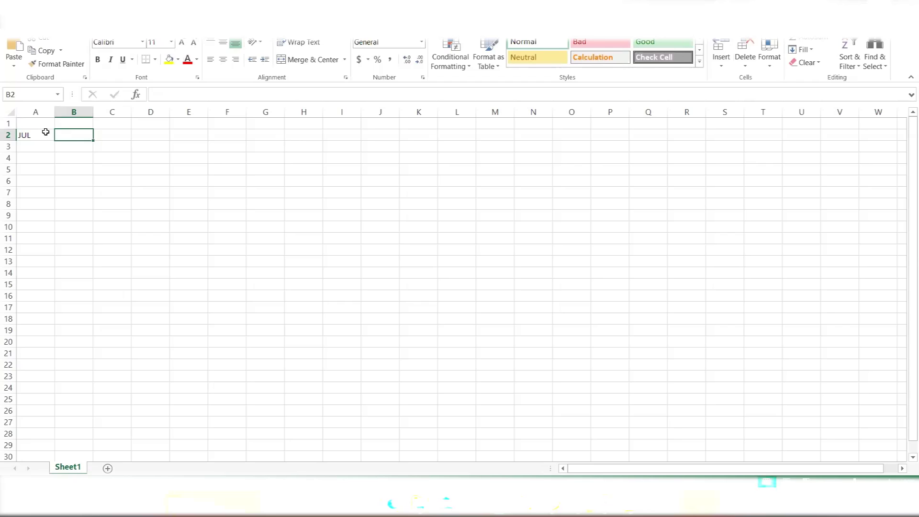
{"action": "type", "text": "1"}
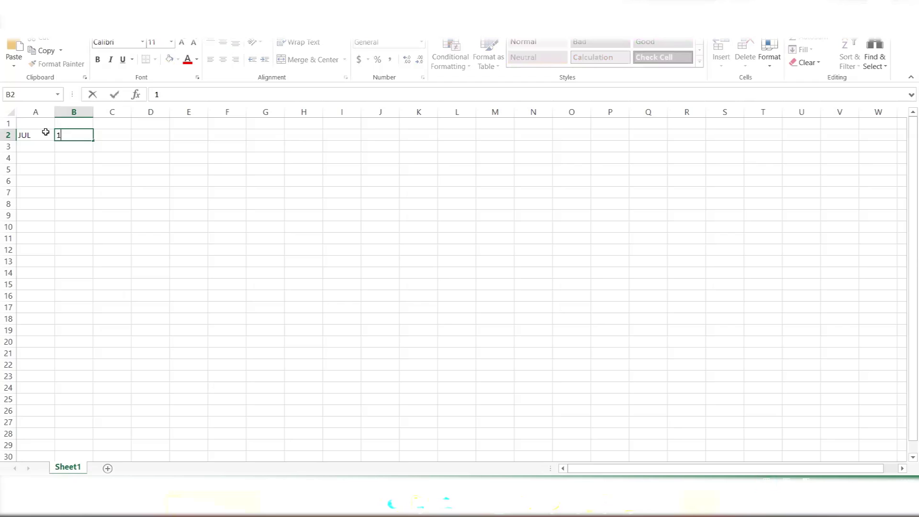
{"action": "key", "text": "Tab"}
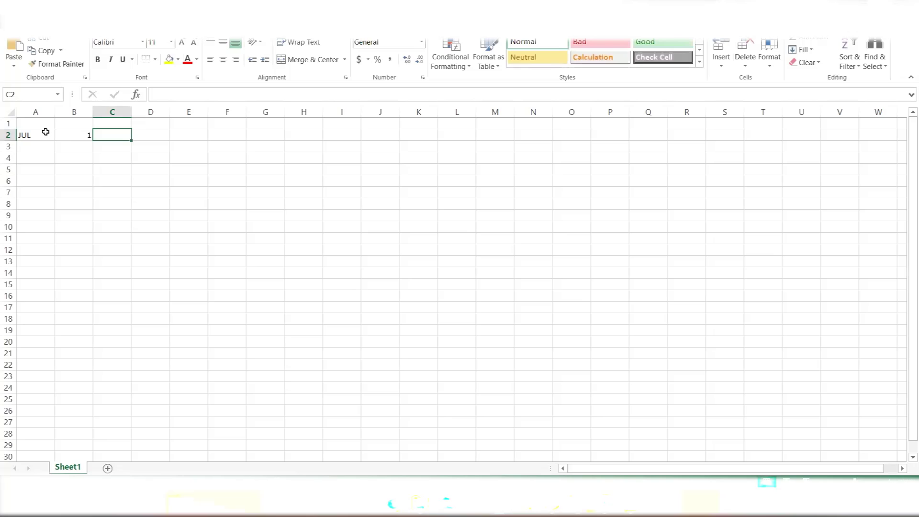
Step: Add the headings GL Period in cell C1 and PA Period in cell D1
{"action": "key", "text": "Right"}
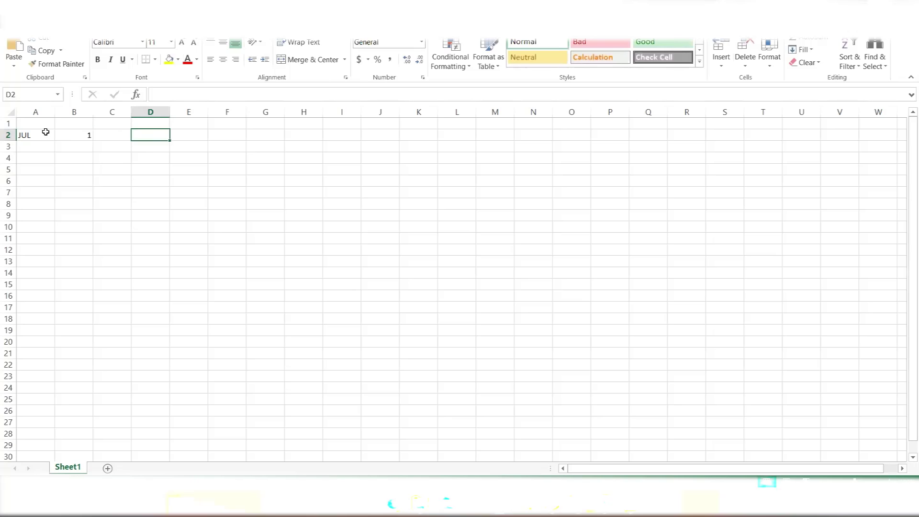
{"action": "key", "text": "Left"}
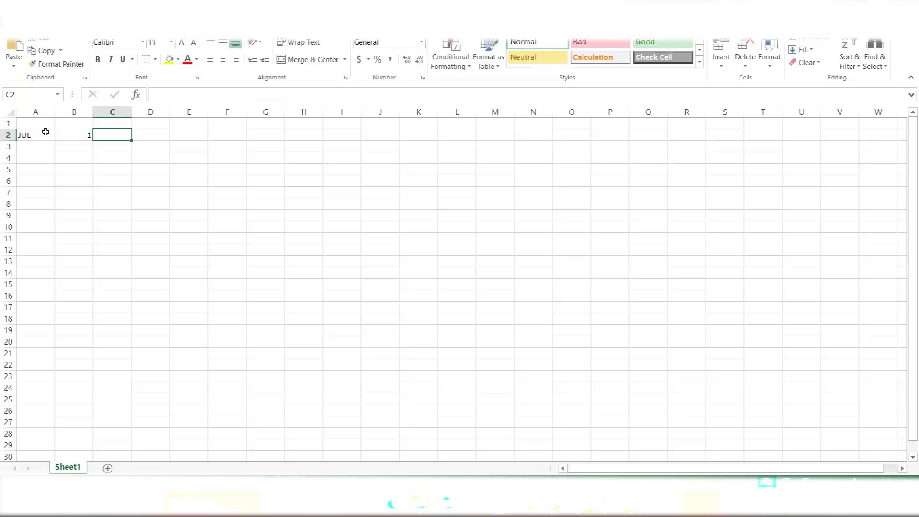
{"action": "key", "text": "Up"}
{"action": "type", "text": "G"}
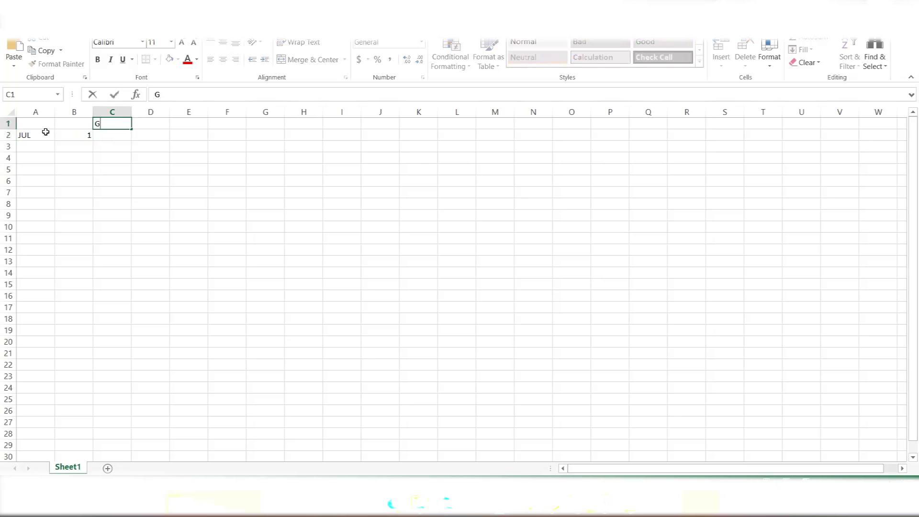
{"action": "type", "text": "L Period"}
{"action": "key", "text": "Tab"}
{"action": "type", "text": "PA Period"}
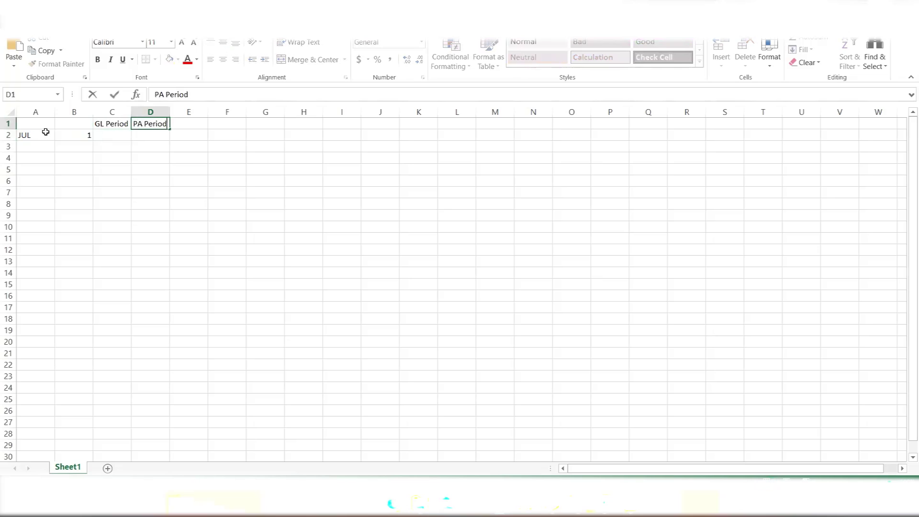
{"action": "key", "text": "Return"}
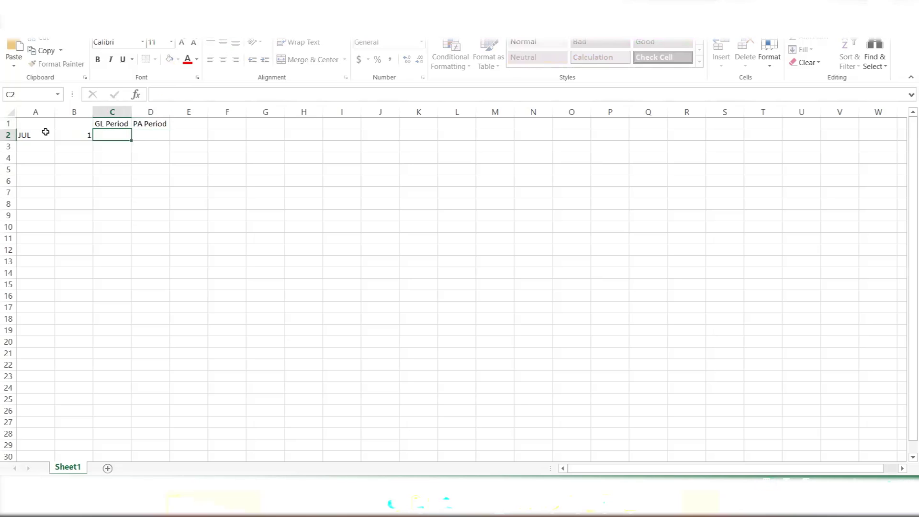
Step: Enter M1 as both the GL period and the PA period in the JUL row
{"action": "type", "text": "M1"}
{"action": "key", "text": "Tab"}
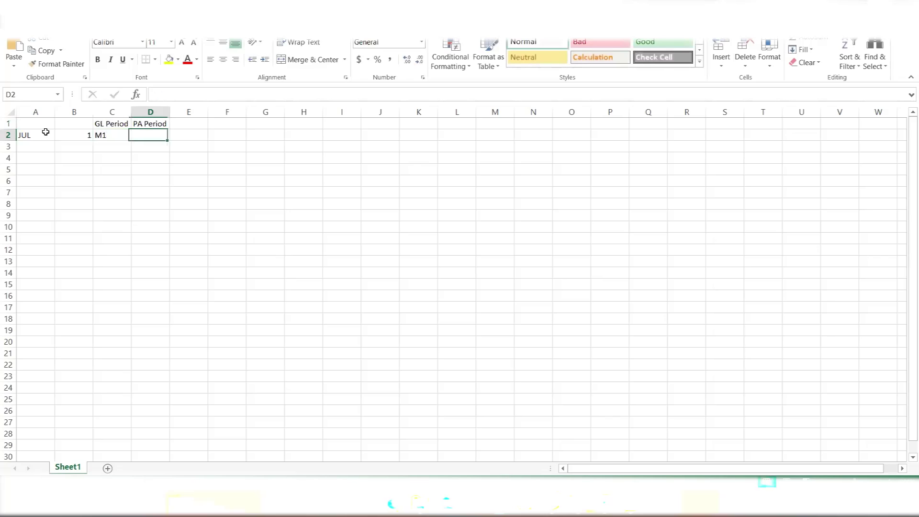
{"action": "type", "text": "M1"}
{"action": "key", "text": "Tab"}
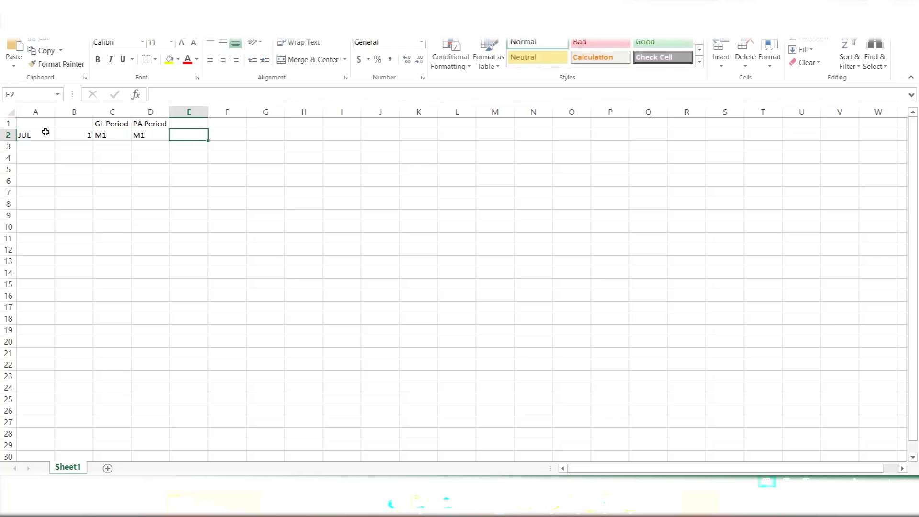
Step: Start a second period row below JUL with AUG in cell A3 and 2 in cell B3
{"action": "key", "text": "Down"}
{"action": "key", "text": "Left"}
{"action": "key", "text": "Left"}
{"action": "key", "text": "Left"}
{"action": "key", "text": "Left"}
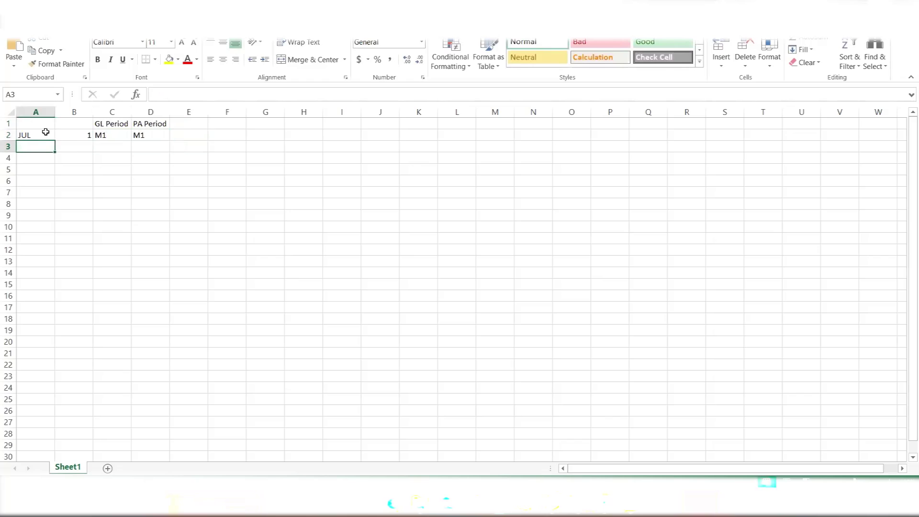
{"action": "type", "text": "AUG"}
{"action": "key", "text": "Tab"}
{"action": "type", "text": "2"}
{"action": "key", "text": "Tab"}
Step: Enter M2 as both the GL period and the PA period in the AUG row
{"action": "type", "text": "M22"}
{"action": "key", "text": "BackSpace"}
{"action": "key", "text": "Tab"}
{"action": "type", "text": "M1"}
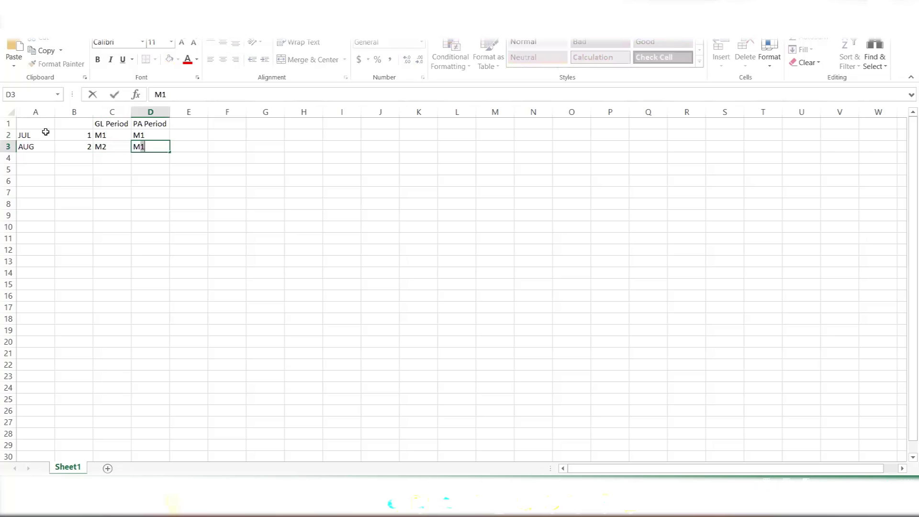
{"action": "key", "text": "BackSpace"}
{"action": "type", "text": "2"}
{"action": "key", "text": "Tab"}
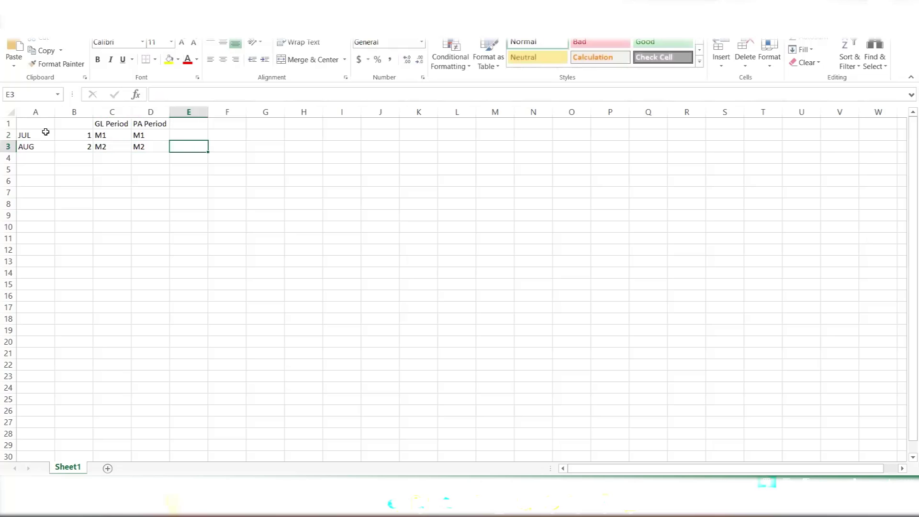
Step: Insert a blank row above the headings and label the existing GL and PA columns Common in cell C1
{"action": "left_click", "coordinate": [8, 124]}
{"action": "right_click", "coordinate": [8, 124]}
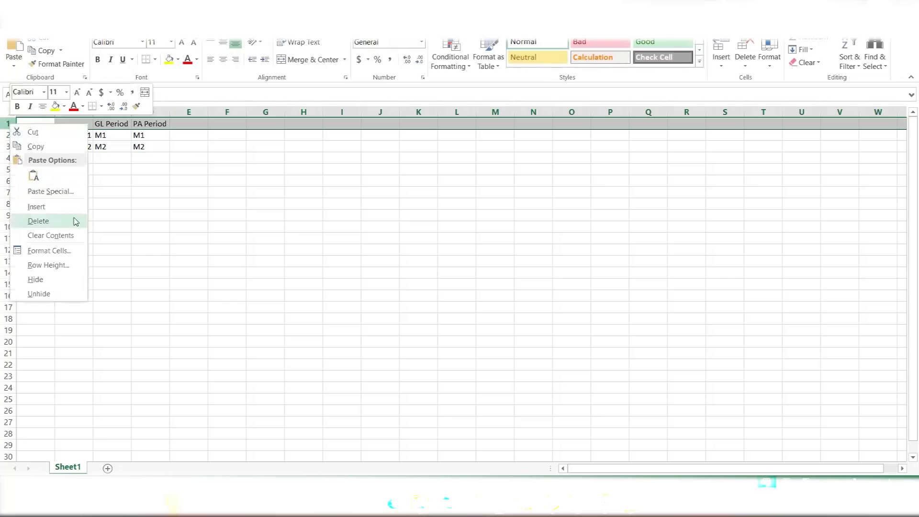
{"action": "left_click", "coordinate": [59, 209]}
{"action": "left_click", "coordinate": [109, 124]}
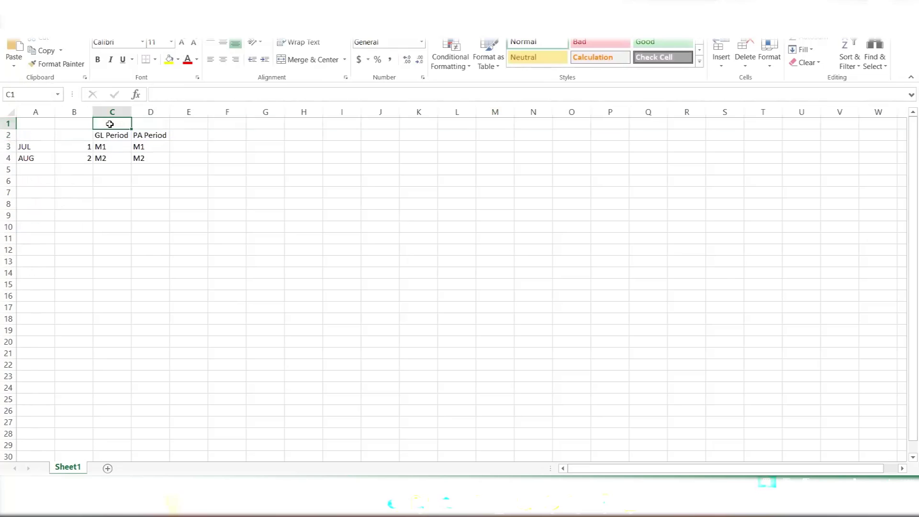
{"action": "key", "text": "shift+Right"}
{"action": "type", "text": "Common"}
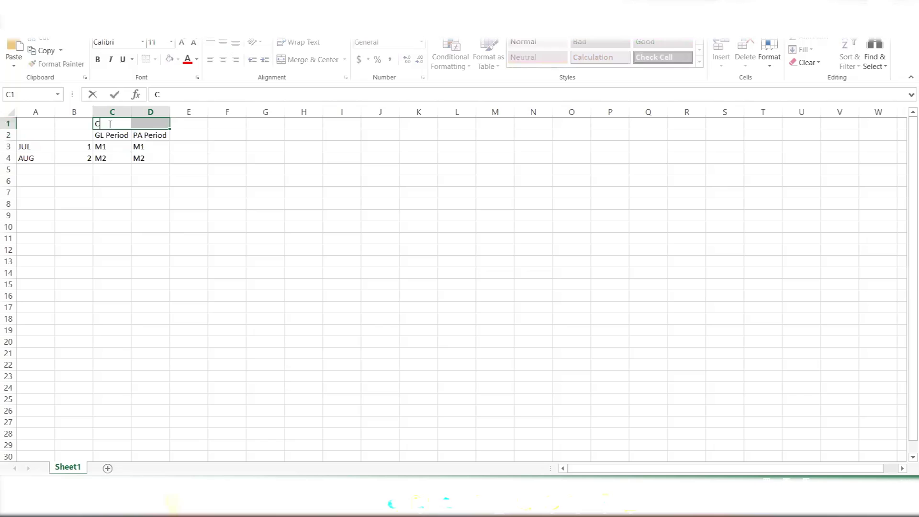
{"action": "key", "text": "Tab"}
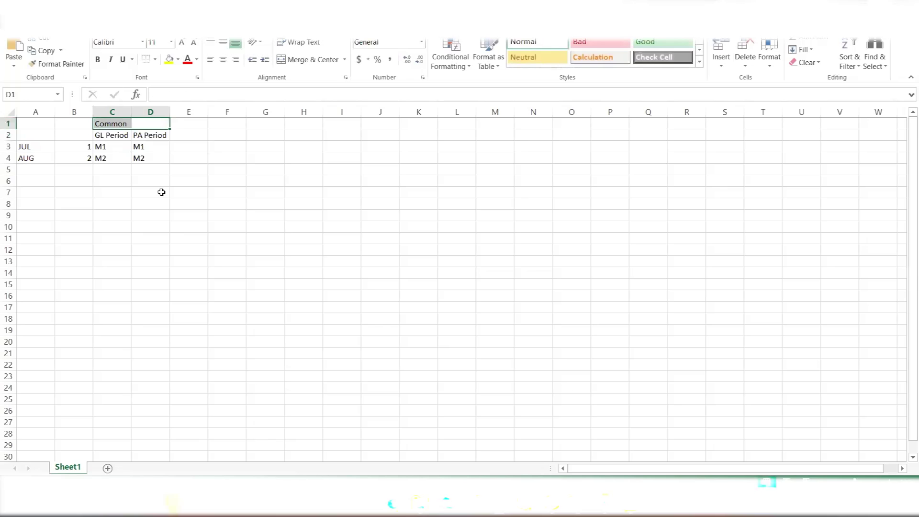
{"action": "left_click", "coordinate": [160, 191]}
Step: Enter the label Different in cell F1 for a second comparison block
{"action": "left_click", "coordinate": [241, 121]}
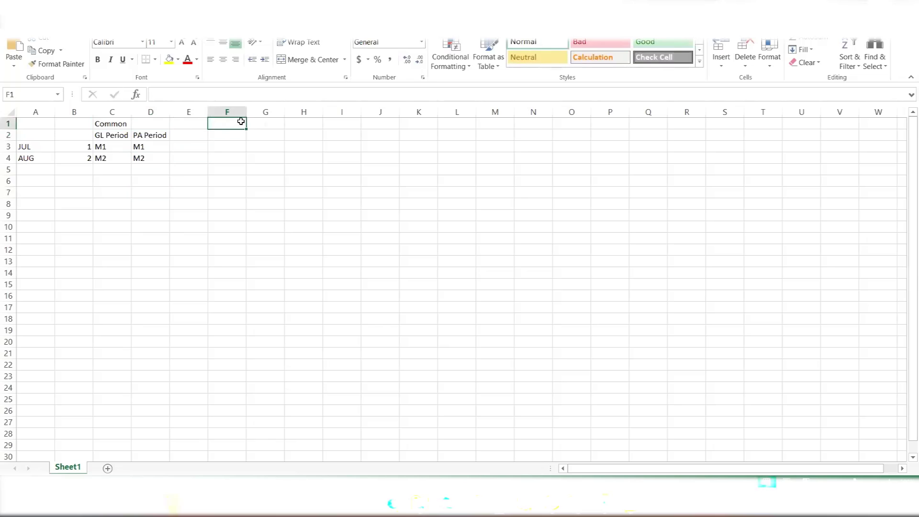
{"action": "left_click", "coordinate": [265, 125]}
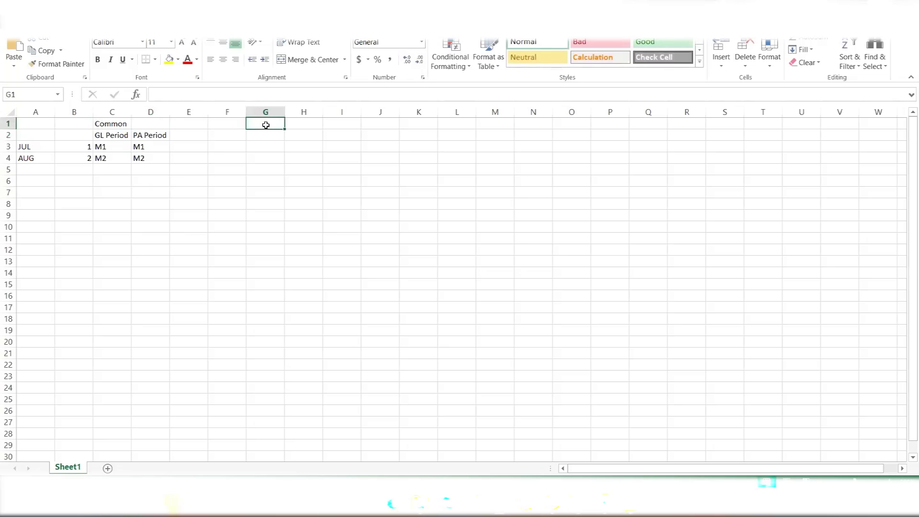
{"action": "key", "text": "Left"}
{"action": "key", "text": "Down"}
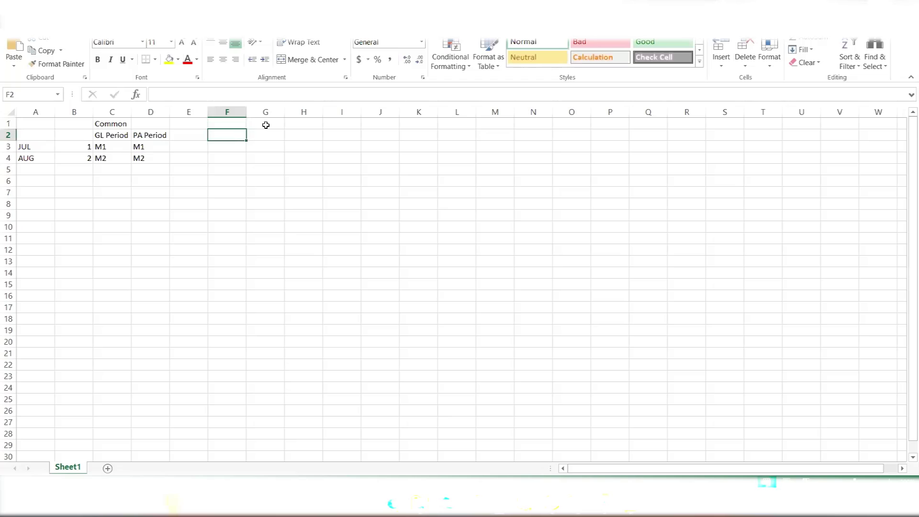
{"action": "key", "text": "Up"}
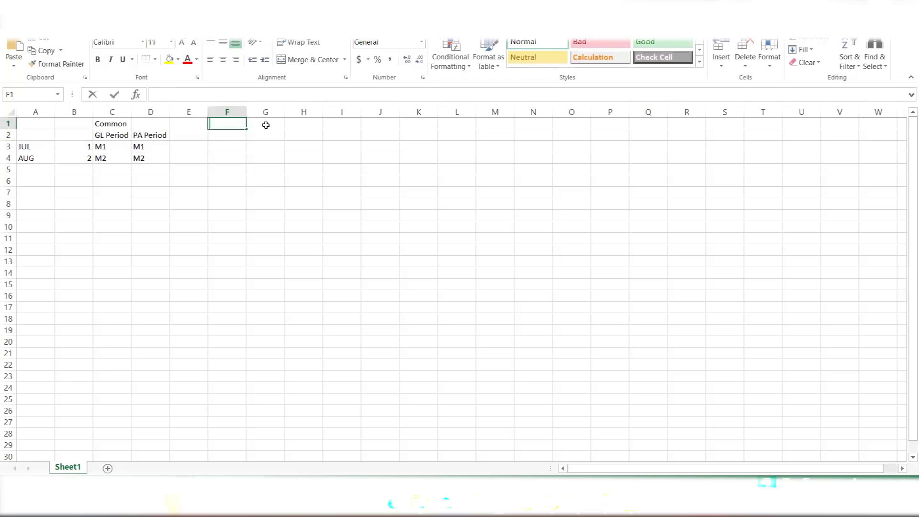
{"action": "type", "text": "Differen"}
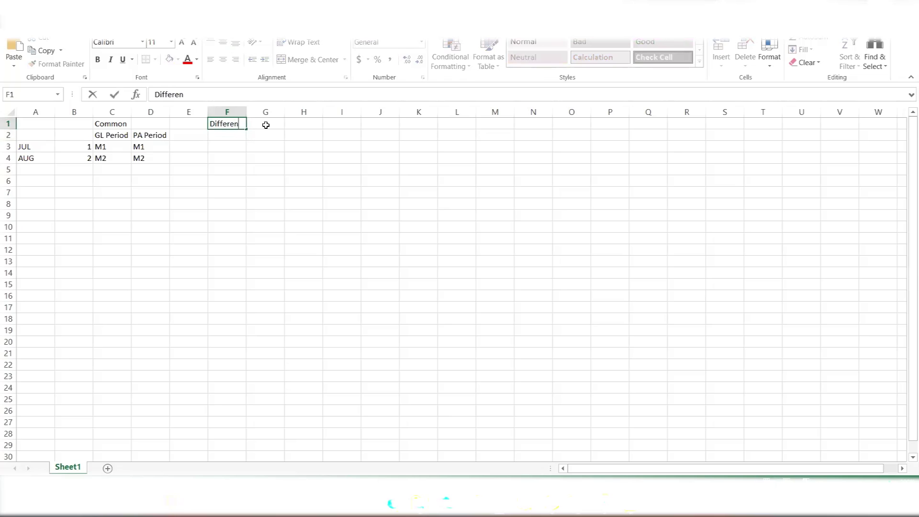
{"action": "type", "text": "t"}
{"action": "key", "text": "Return"}
Step: Enter M1 in cell F3 and add the headings GL Period in F2 and PA Period in G2
{"action": "key", "text": "Down"}
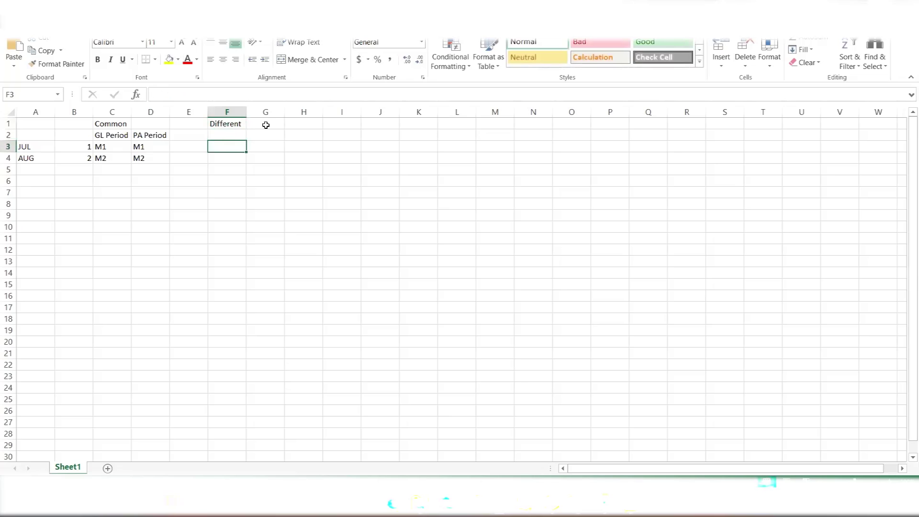
{"action": "type", "text": "M1"}
{"action": "key", "text": "Up"}
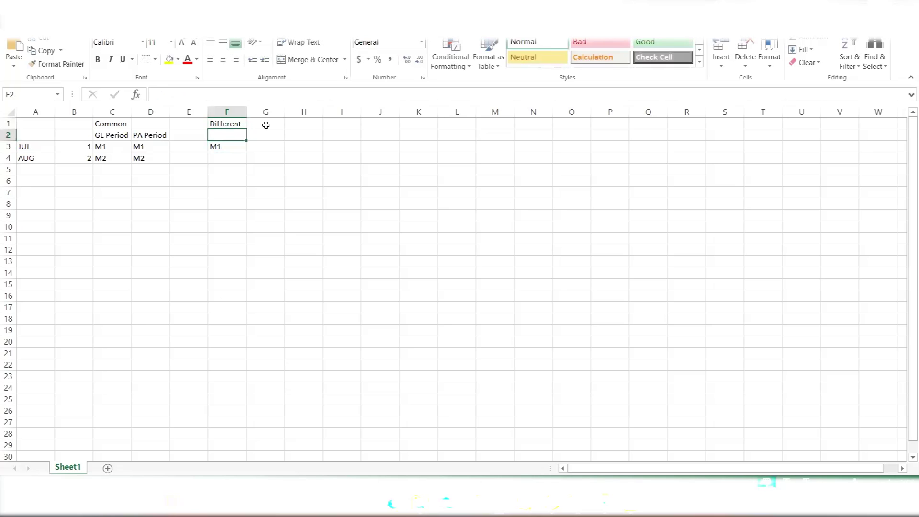
{"action": "type", "text": "GL "}
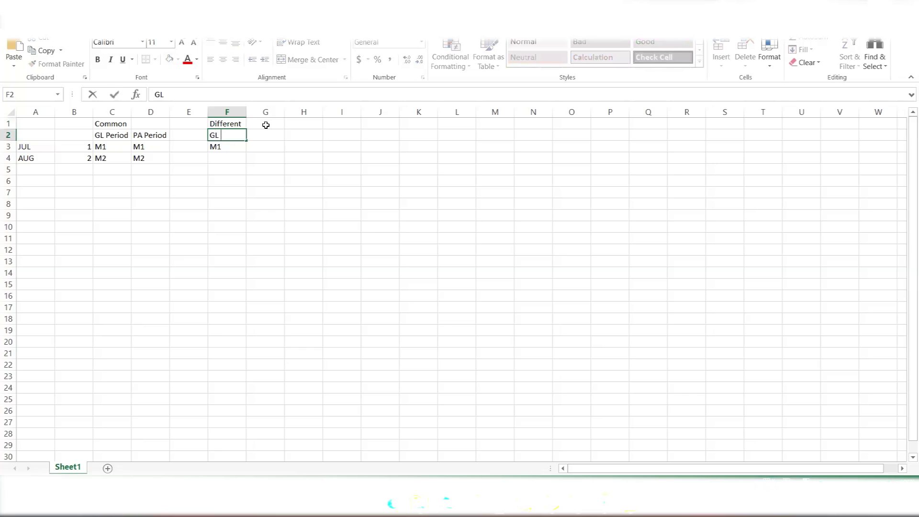
{"action": "type", "text": "Period"}
{"action": "key", "text": "Tab"}
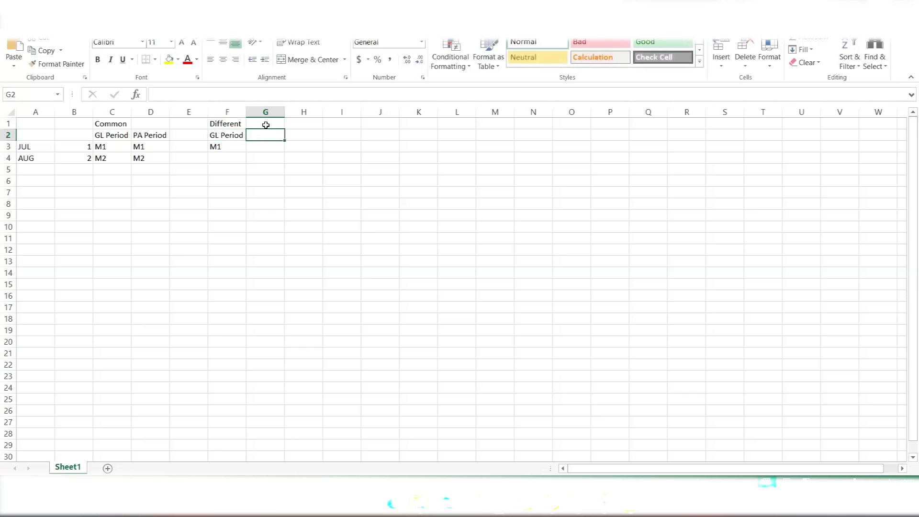
{"action": "type", "text": "PA Pe"}
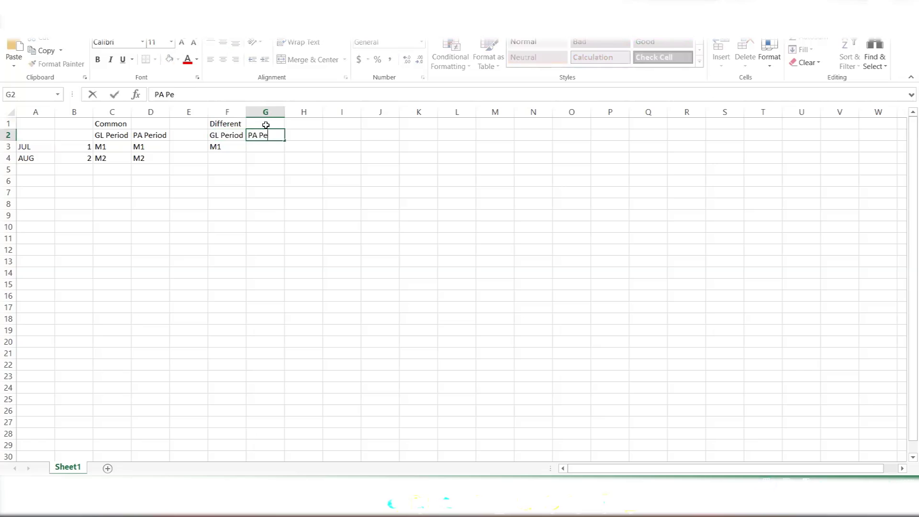
{"action": "type", "text": "riod"}
{"action": "key", "text": "Return"}
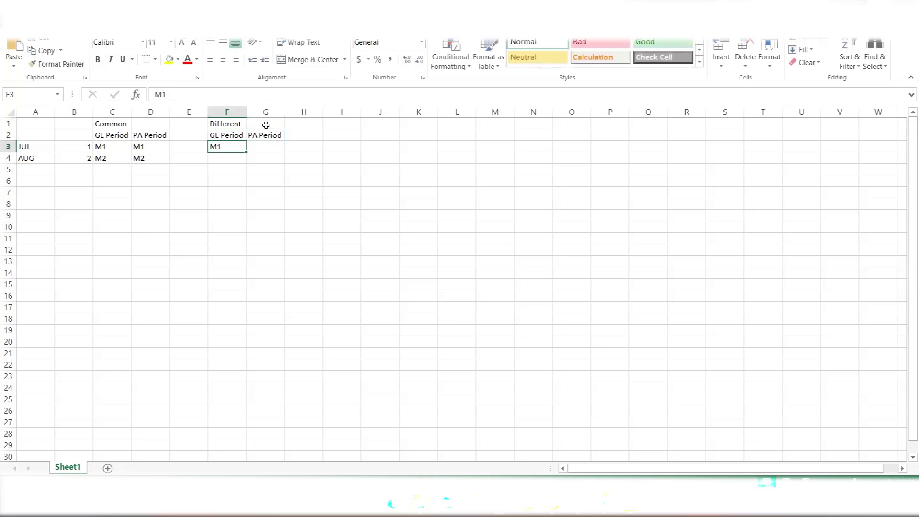
Step: Enter W1 as the PA period in cell G3 of the Different block
{"action": "key", "text": "Tab"}
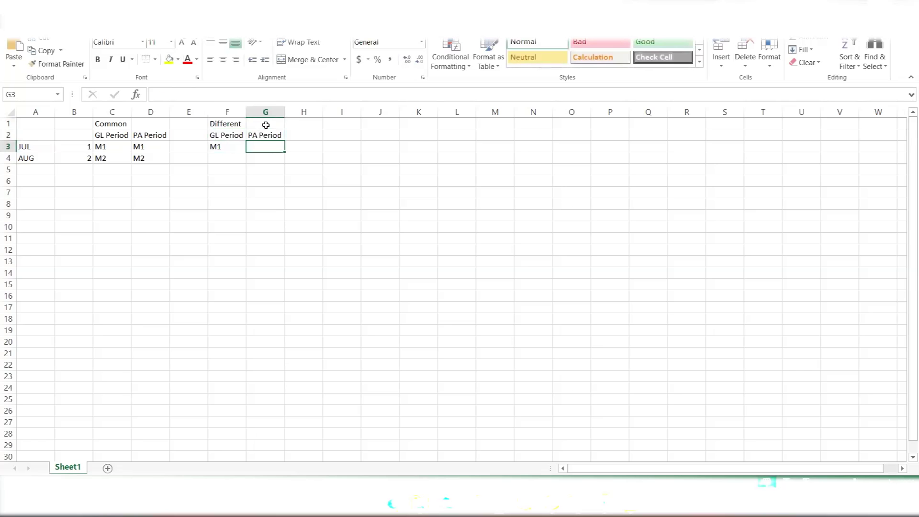
{"action": "type", "text": "W1"}
{"action": "key", "text": "Return"}
Step: Fill row 4 of the Different block with M1 in cell F4 and W2 in cell G4
{"action": "key", "text": "Down"}
{"action": "key", "text": "Up"}
{"action": "key", "text": "Left"}
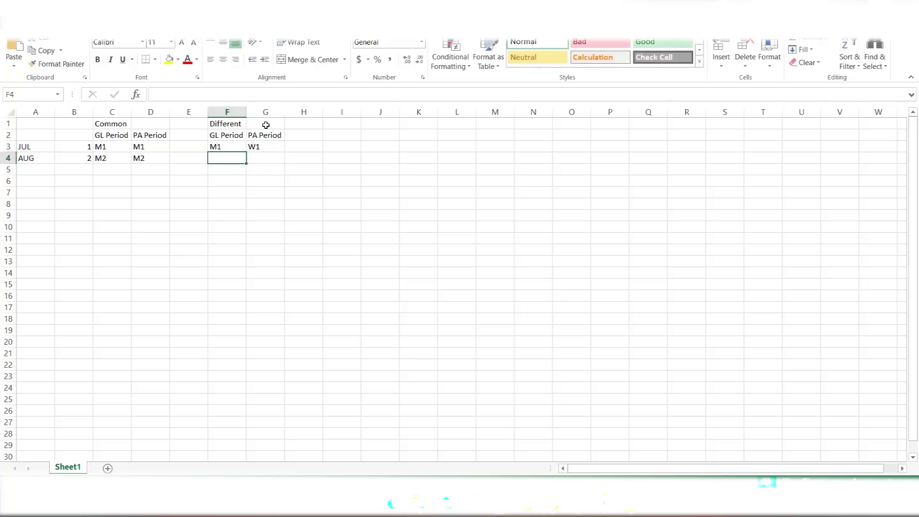
{"action": "type", "text": "M1"}
{"action": "key", "text": "Tab"}
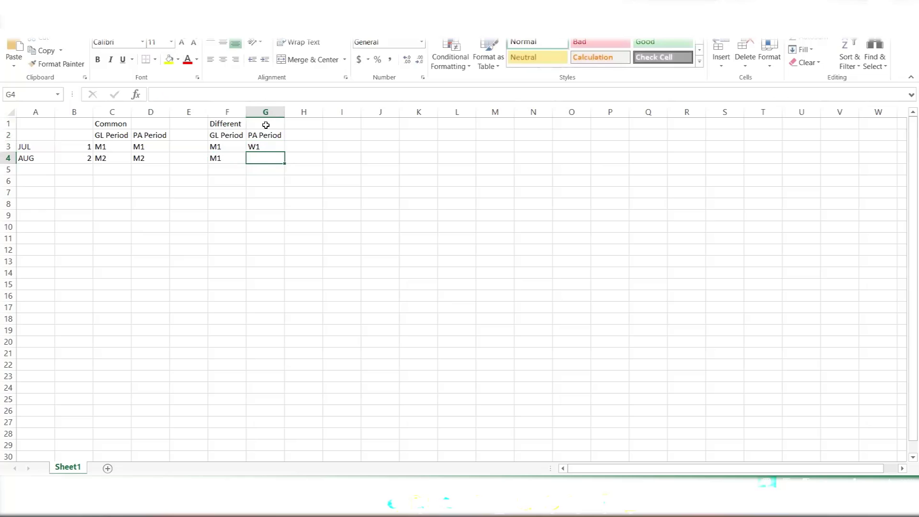
{"action": "type", "text": "W2"}
{"action": "key", "text": "Return"}
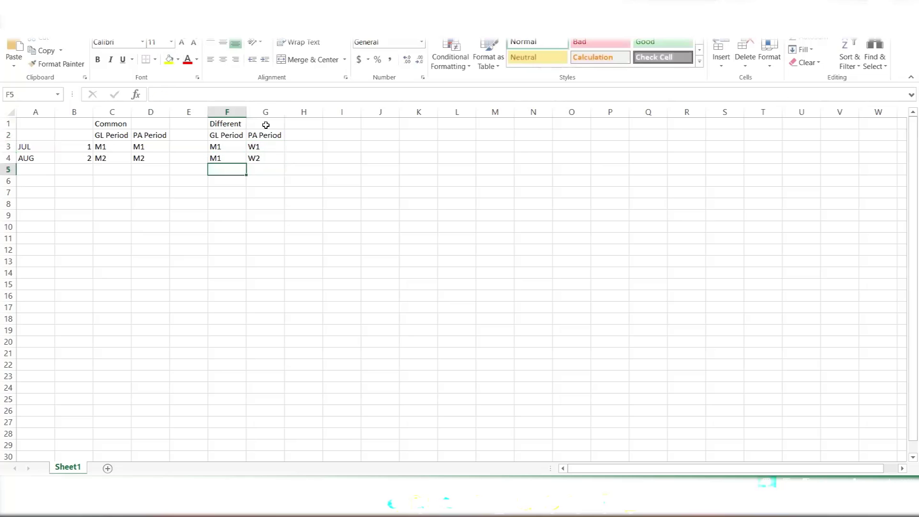
Step: Fill rows 5 to 7 of the Different block with M1 in column F and W3, W4 and W5 in column G
{"action": "type", "text": "M1"}
{"action": "key", "text": "Tab"}
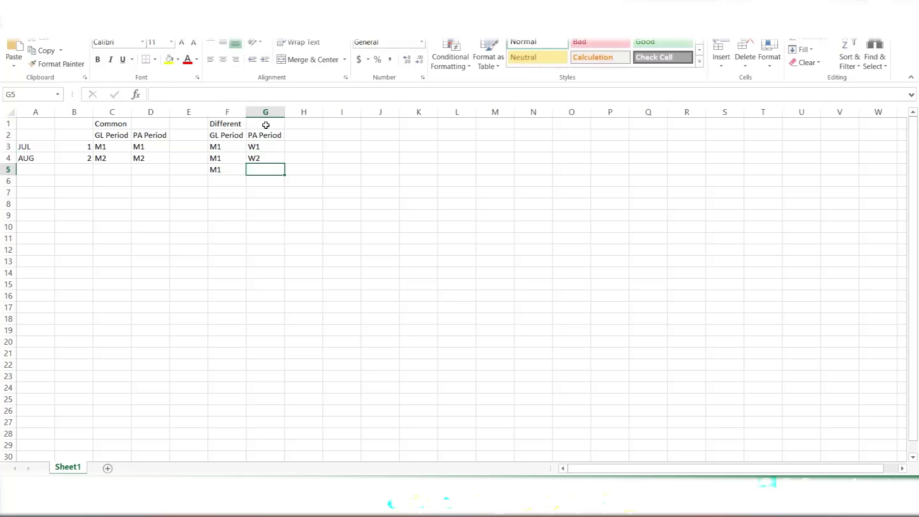
{"action": "type", "text": "W3"}
{"action": "key", "text": "Return"}
{"action": "type", "text": "M1"}
{"action": "key", "text": "Tab"}
{"action": "type", "text": "W4"}
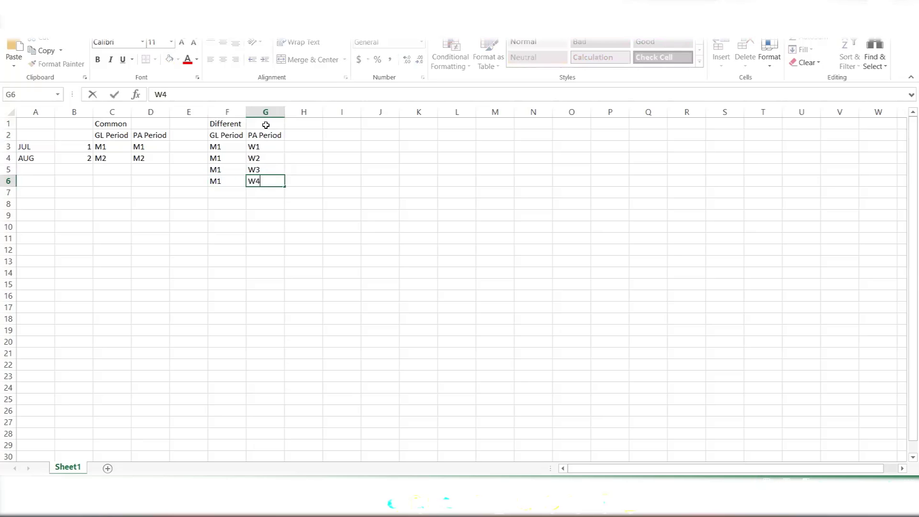
{"action": "key", "text": "Return"}
{"action": "type", "text": "M1"}
{"action": "key", "text": "Tab"}
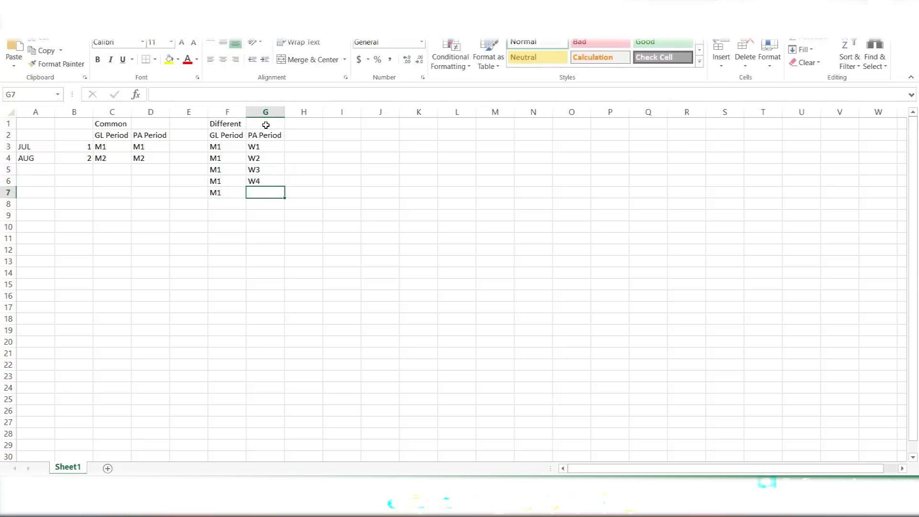
{"action": "type", "text": "W5"}
{"action": "key", "text": "Tab"}
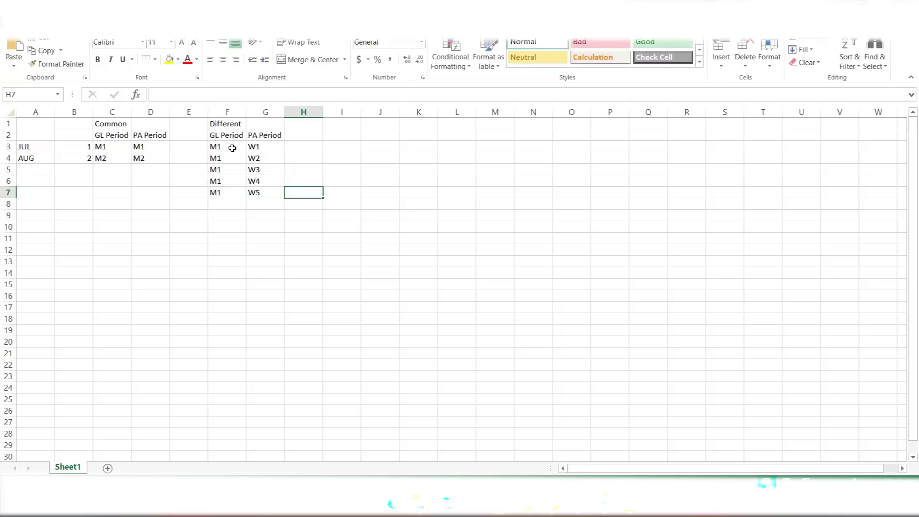
Step: Compare the GL and PA period pairs in the Different block with those in the Common block
{"action": "left_click_drag", "start_coordinate": [231, 146], "coordinate": [266, 190]}
{"action": "left_click", "coordinate": [236, 226]}
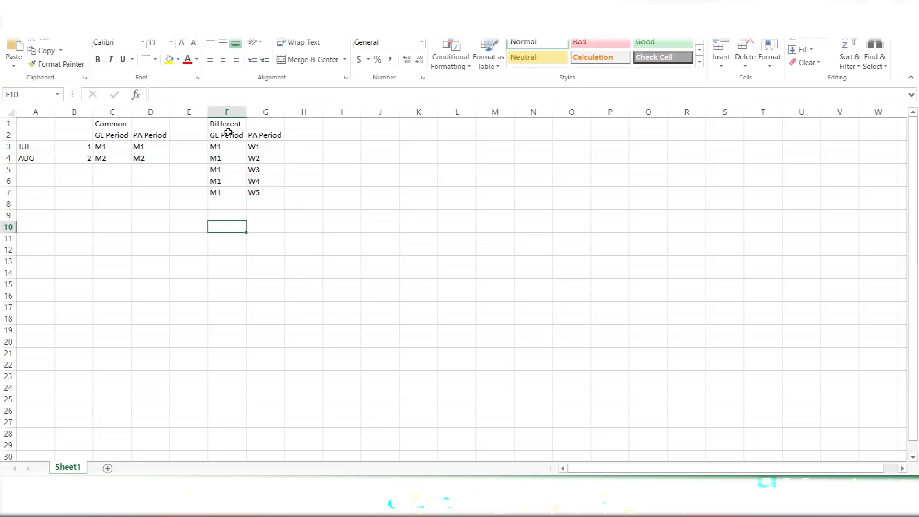
{"action": "left_click_drag", "start_coordinate": [227, 134], "coordinate": [261, 191]}
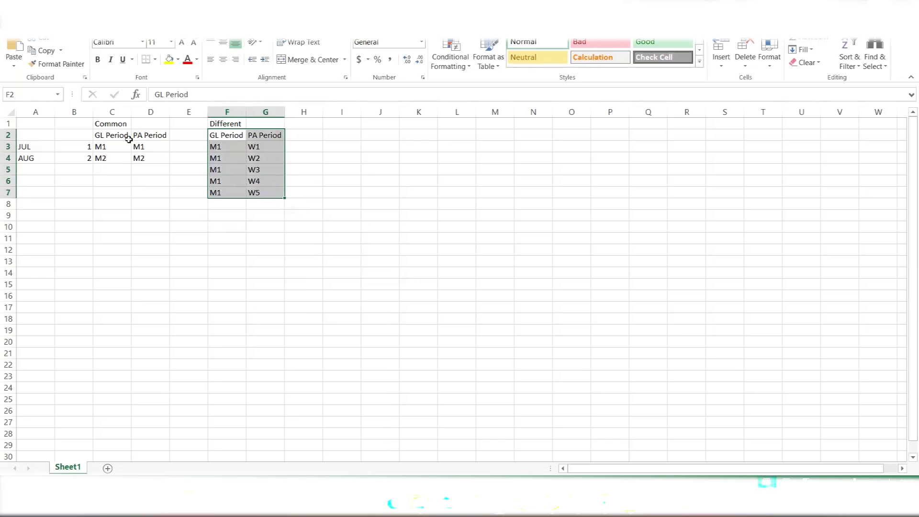
{"action": "left_click_drag", "start_coordinate": [98, 137], "coordinate": [156, 160]}
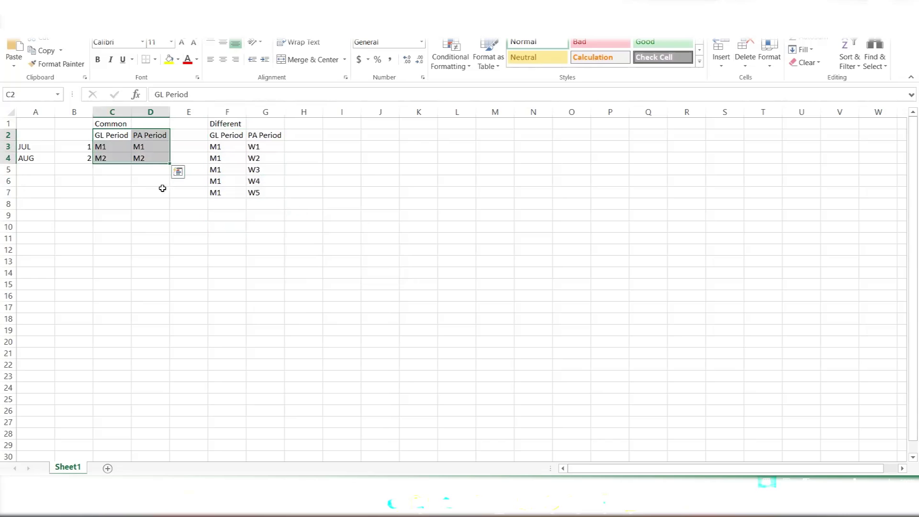
{"action": "left_click", "coordinate": [146, 192]}
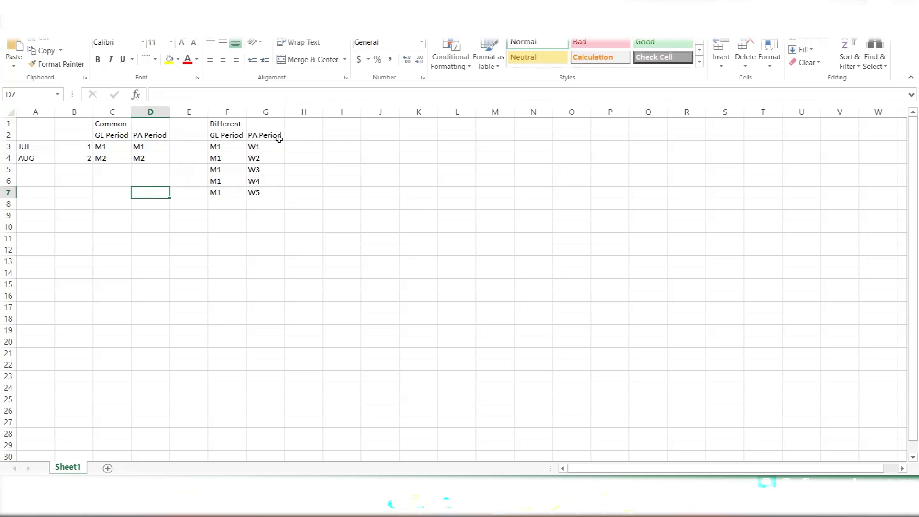
{"action": "left_click_drag", "start_coordinate": [265, 147], "coordinate": [262, 192]}
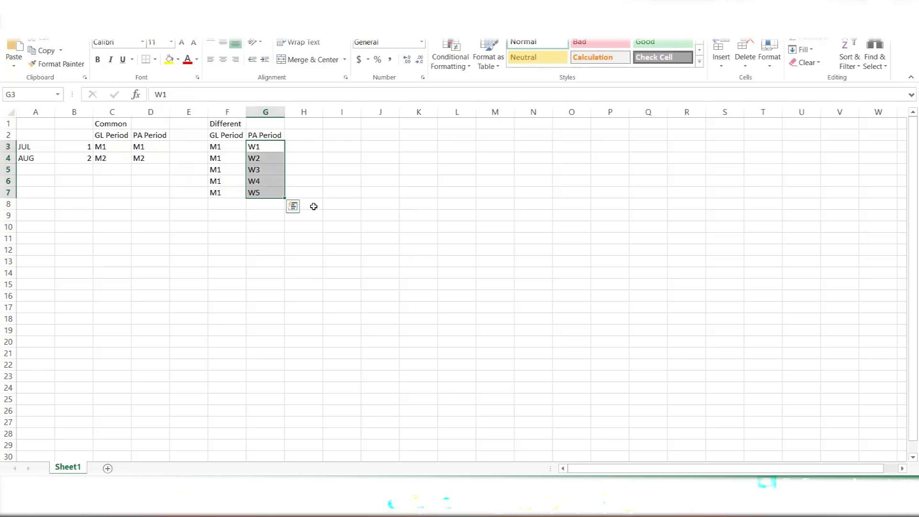
{"action": "left_click", "coordinate": [314, 207]}
{"action": "left_click", "coordinate": [313, 134]}
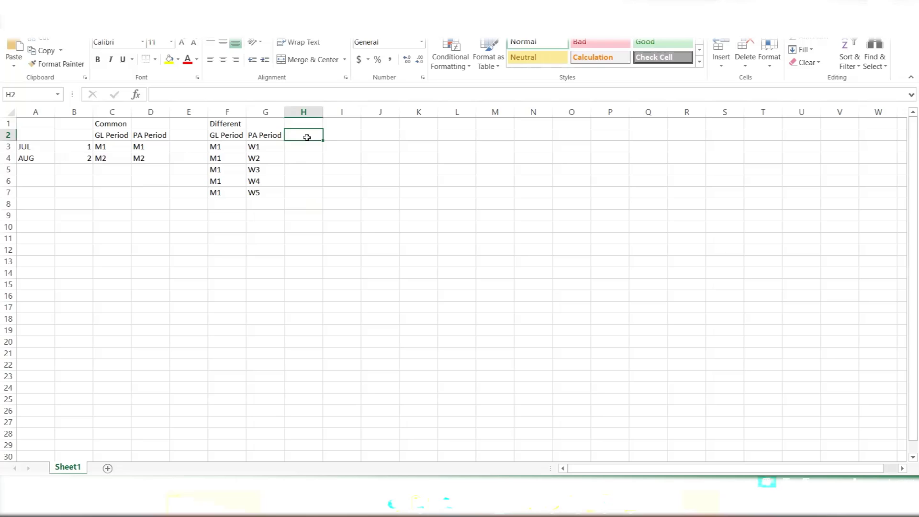
{"action": "left_click_drag", "start_coordinate": [233, 137], "coordinate": [232, 191]}
{"action": "left_click", "coordinate": [286, 193]}
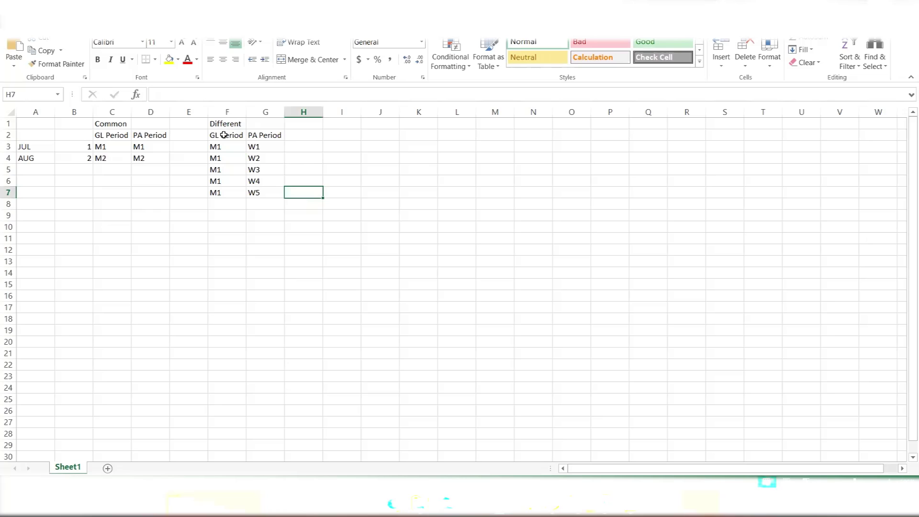
Step: Examine how the weekly PA periods W1 to W5 in the Different block relate to the monthly GL period M1
{"action": "left_click", "coordinate": [277, 137]}
{"action": "left_click_drag", "start_coordinate": [277, 137], "coordinate": [271, 190]}
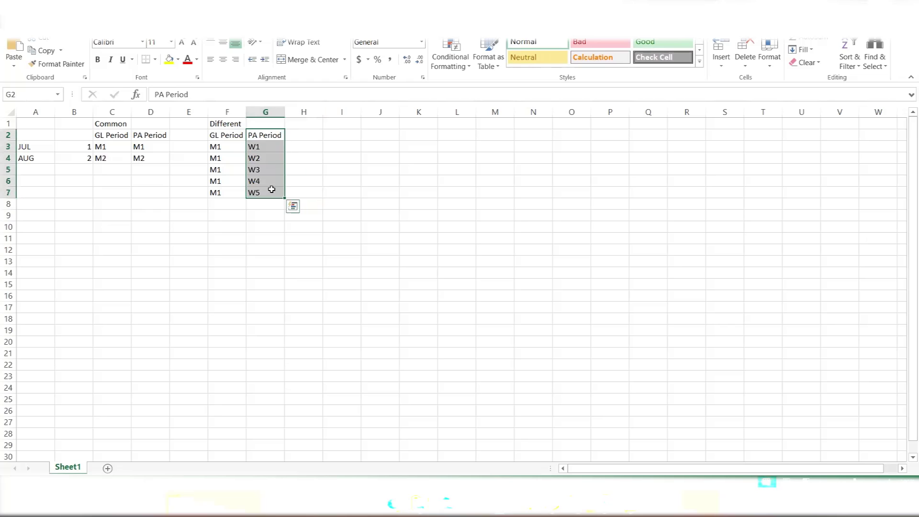
{"action": "left_click", "coordinate": [303, 148]}
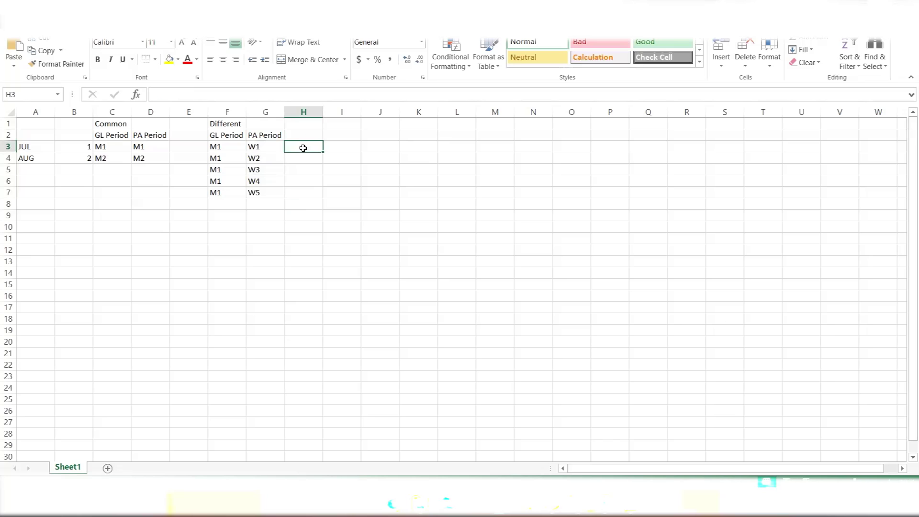
{"action": "left_click", "coordinate": [265, 149]}
{"action": "left_click", "coordinate": [225, 145]}
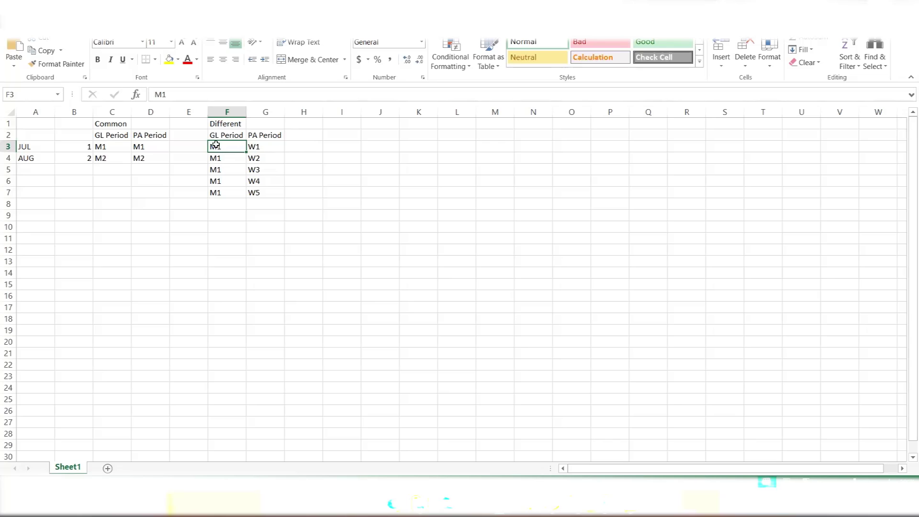
{"action": "left_click", "coordinate": [103, 144]}
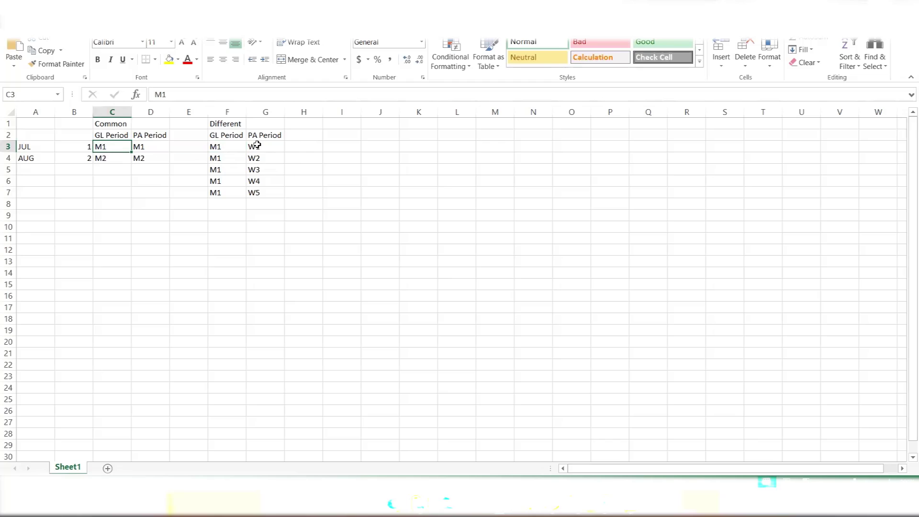
{"action": "left_click_drag", "start_coordinate": [257, 145], "coordinate": [259, 190]}
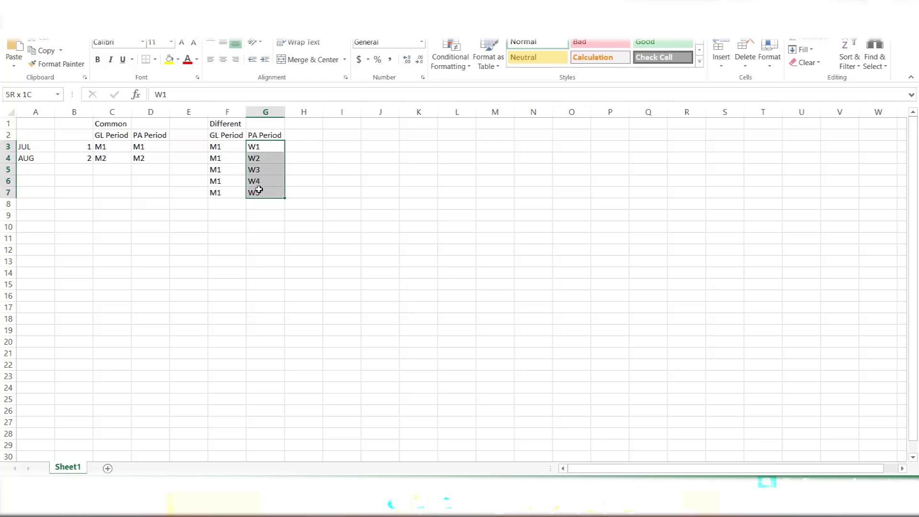
{"action": "left_click", "coordinate": [311, 143]}
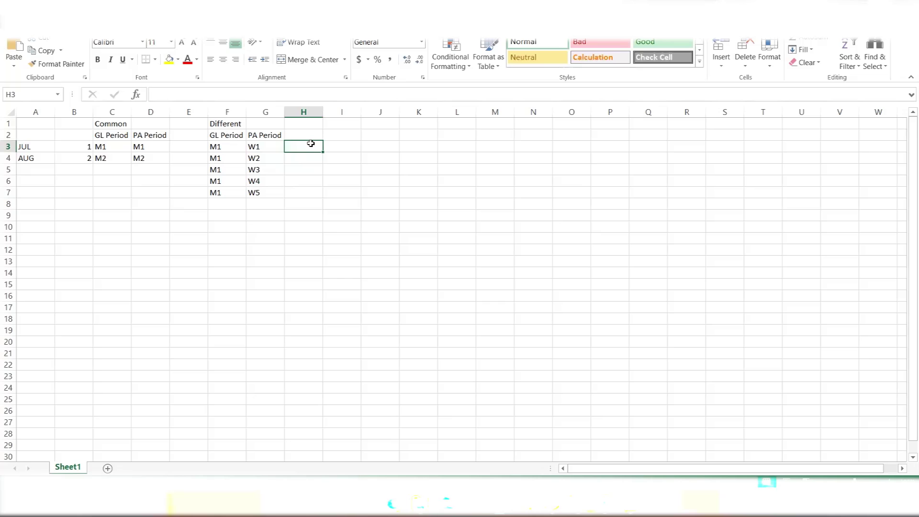
{"action": "left_click_drag", "start_coordinate": [251, 146], "coordinate": [249, 189]}
{"action": "left_click_drag", "start_coordinate": [217, 148], "coordinate": [221, 194]}
{"action": "left_click", "coordinate": [226, 221]}
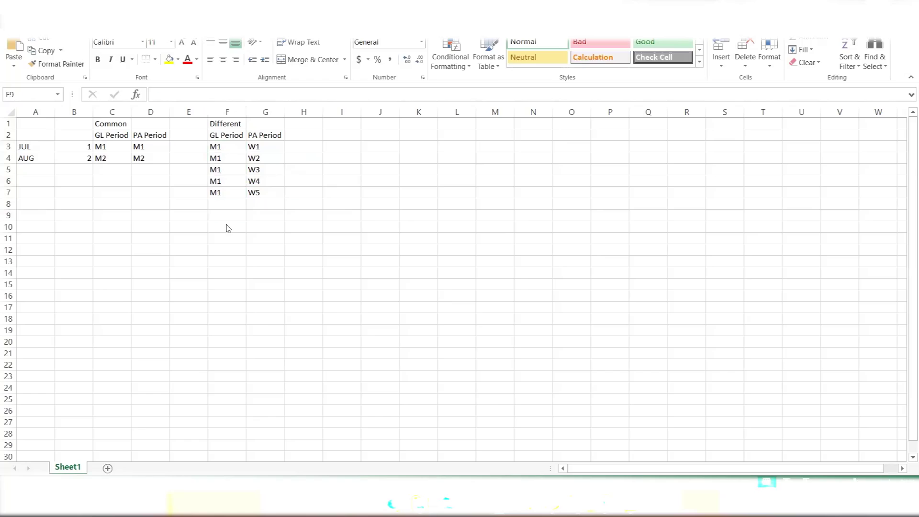
Step: Switch between the Excel sheet and the Oracle Project Accounting configuration page to review the Accounting Period options
{"action": "key", "text": "alt+Tab"}
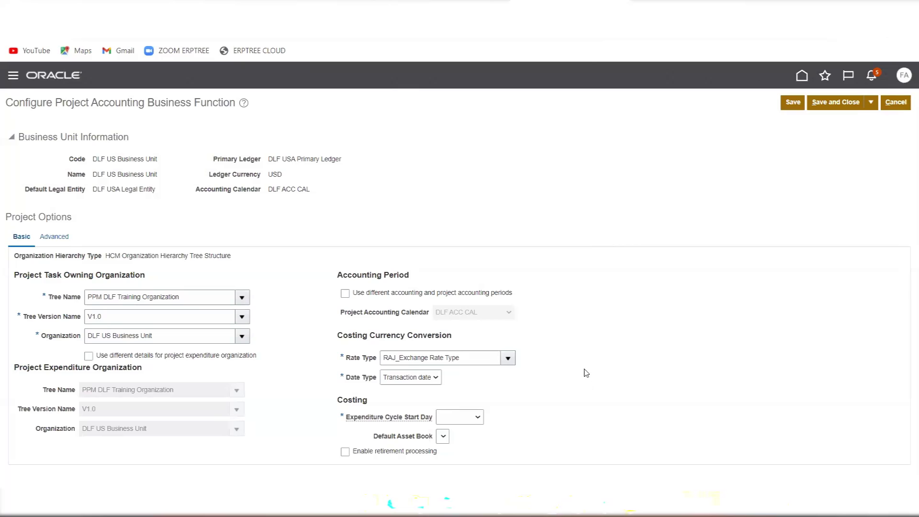
{"action": "key", "text": "alt+Tab"}
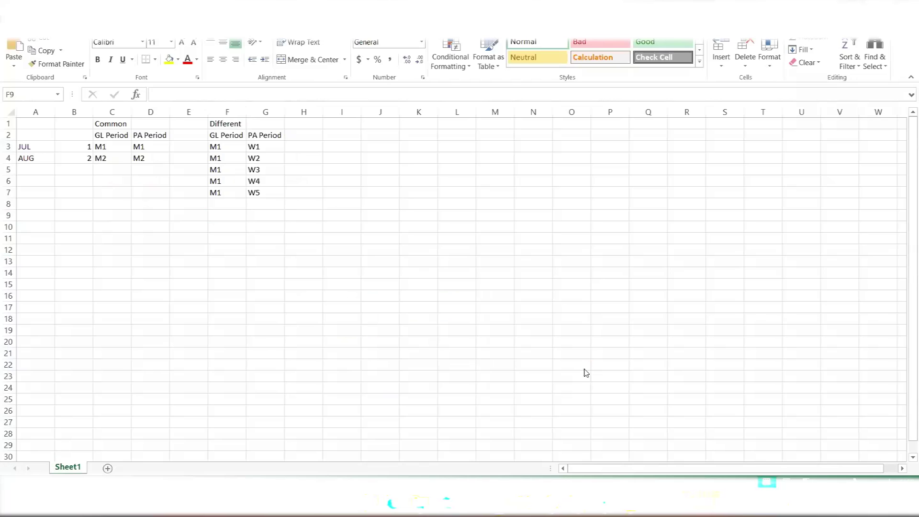
{"action": "key", "text": "alt+Tab"}
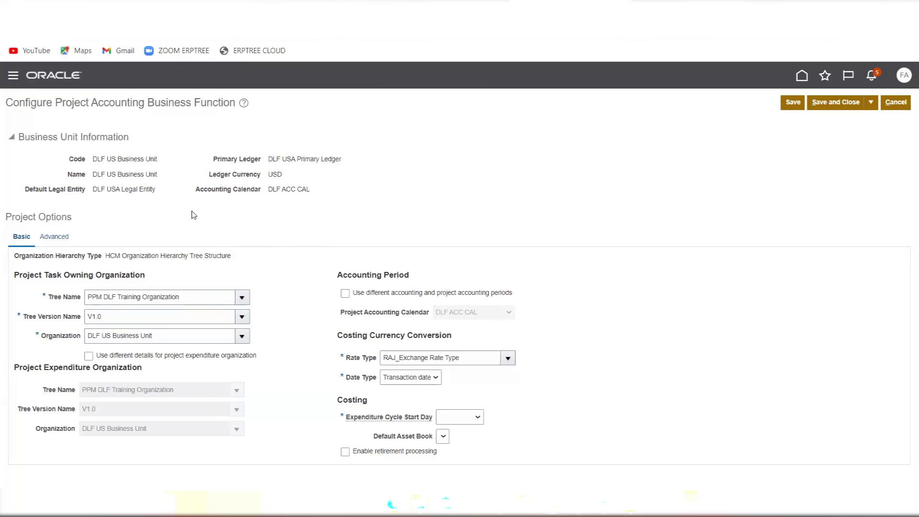
Step: Switch back to Excel and insert a blank row above the Common and Different labels
{"action": "key", "text": "alt+Tab"}
{"action": "left_click", "coordinate": [8, 123]}
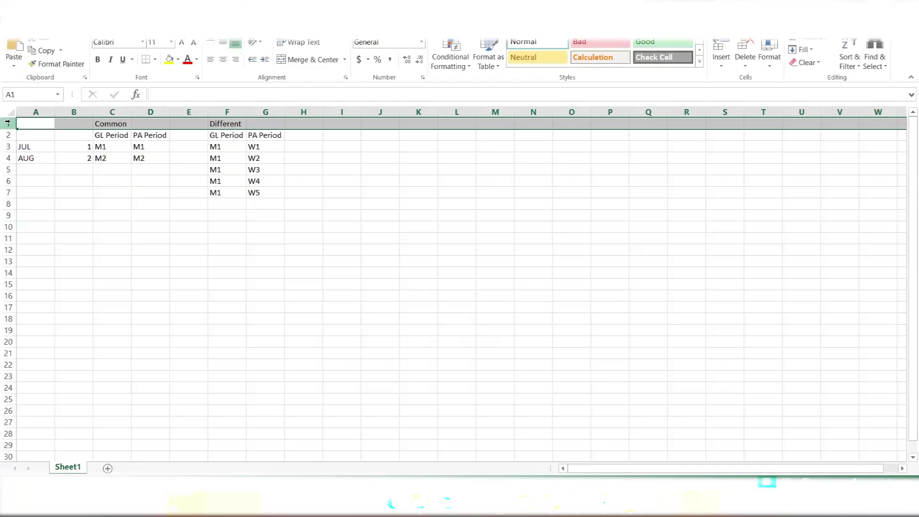
{"action": "right_click", "coordinate": [10, 123]}
{"action": "left_click", "coordinate": [52, 203]}
{"action": "left_click", "coordinate": [200, 202]}
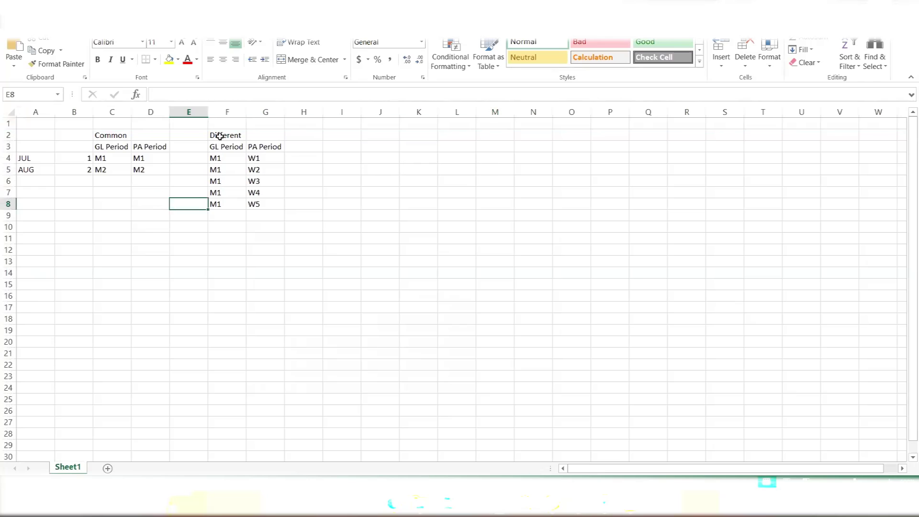
Step: Copy the business unit name DLF US Business Unit from the Oracle page into cell F1 of the Excel sheet
{"action": "left_click", "coordinate": [222, 122]}
{"action": "key", "text": "alt+Tab"}
{"action": "left_click_drag", "start_coordinate": [93, 159], "coordinate": [161, 160]}
{"action": "key", "text": "ctrl+c"}
{"action": "key", "text": "alt+Tab"}
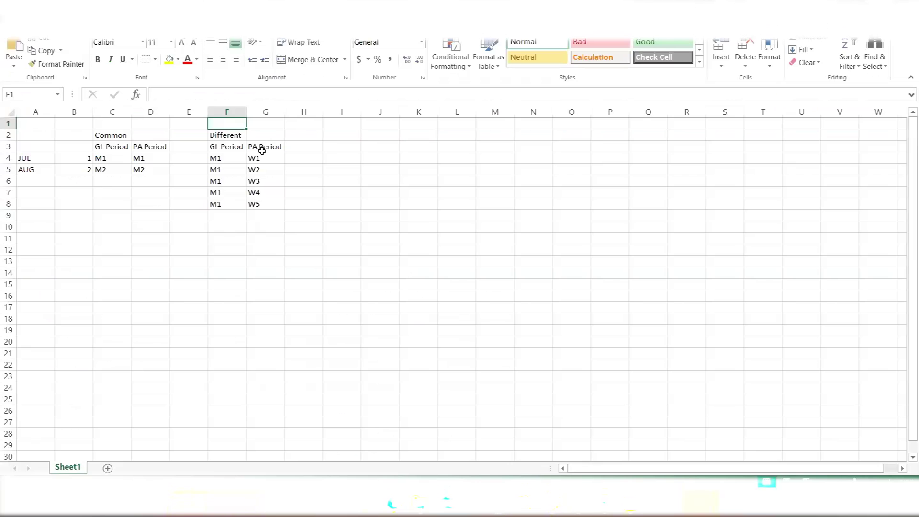
{"action": "key", "text": "ctrl+v"}
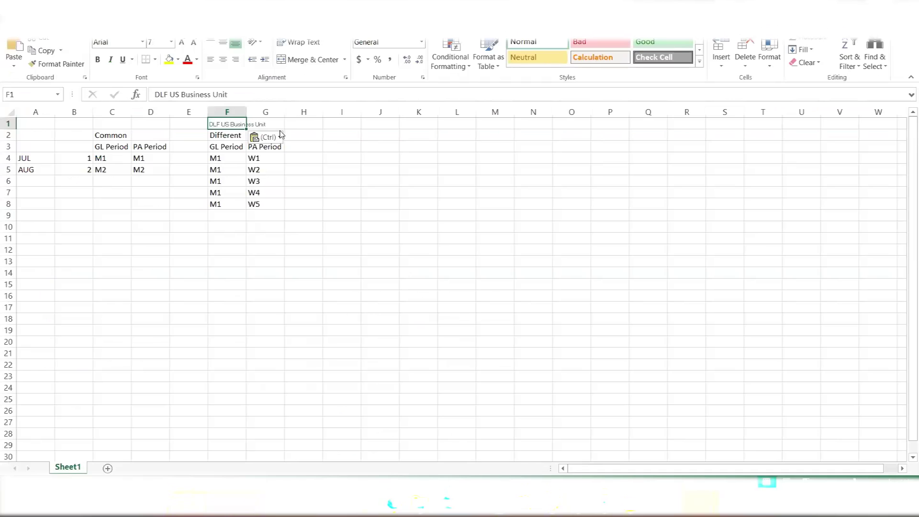
Step: Autofit column F and copy columns F and G to columns I and J
{"action": "double_click", "coordinate": [250, 111]}
{"action": "left_click_drag", "start_coordinate": [240, 111], "coordinate": [277, 111]}
{"action": "key", "text": "ctrl+c"}
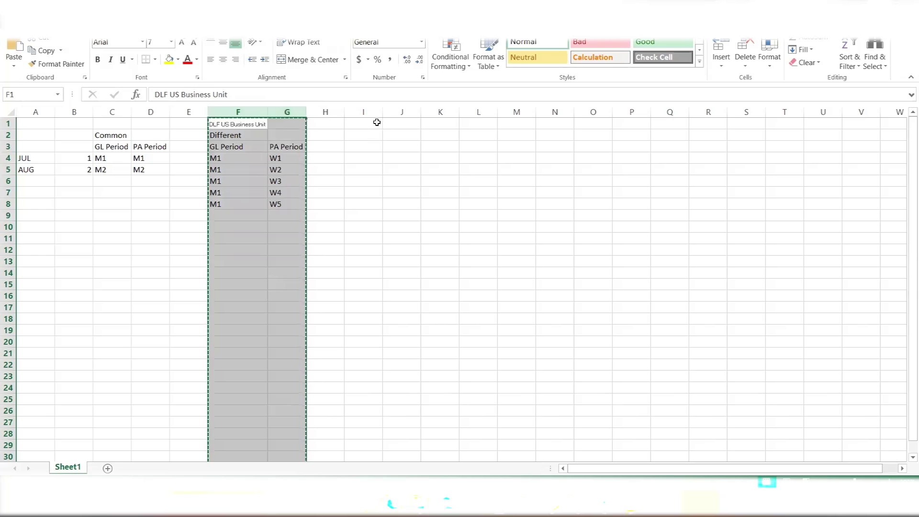
{"action": "left_click", "coordinate": [371, 125]}
{"action": "key", "text": "ctrl+v"}
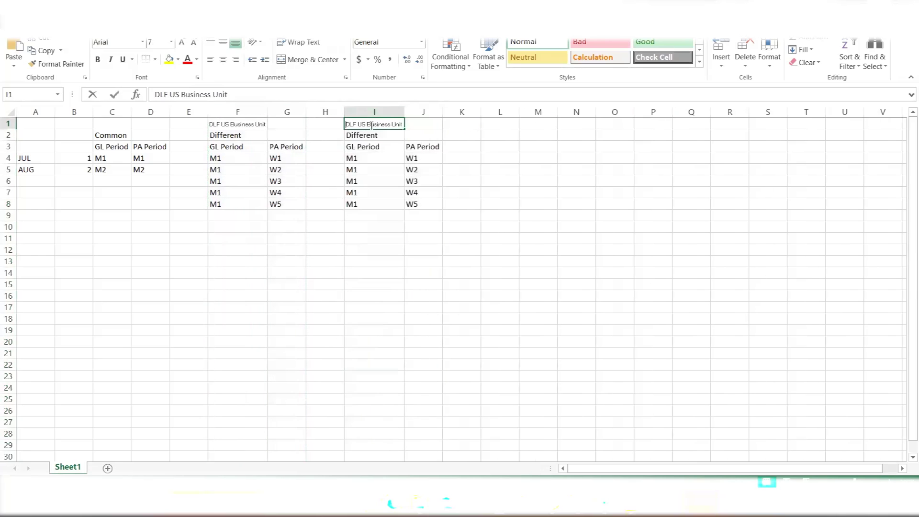
Step: Change the business unit name in cell I1 to PPM DLF Training US Business Unit
{"action": "double_click", "coordinate": [371, 125]}
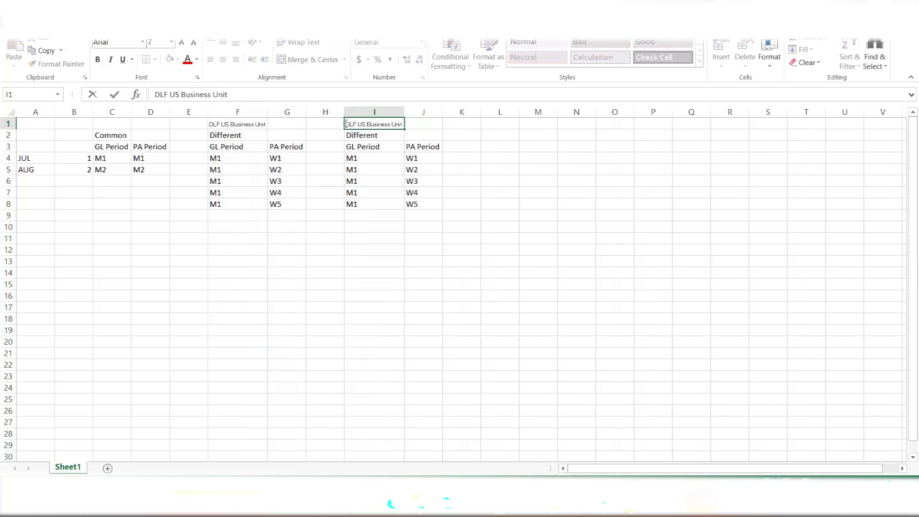
{"action": "key", "text": "Home"}
{"action": "type", "text": "PPM"}
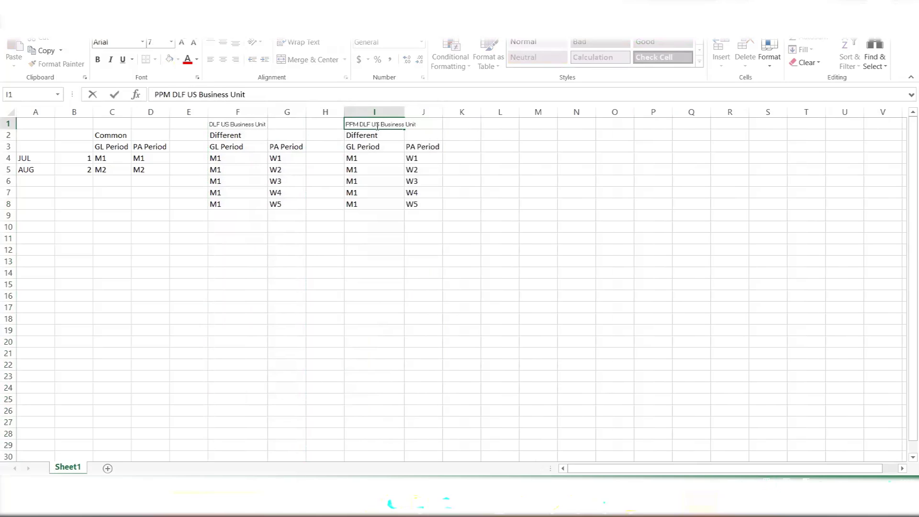
{"action": "left_click", "coordinate": [372, 125]}
{"action": "type", "text": "Training"}
{"action": "left_click", "coordinate": [411, 122]}
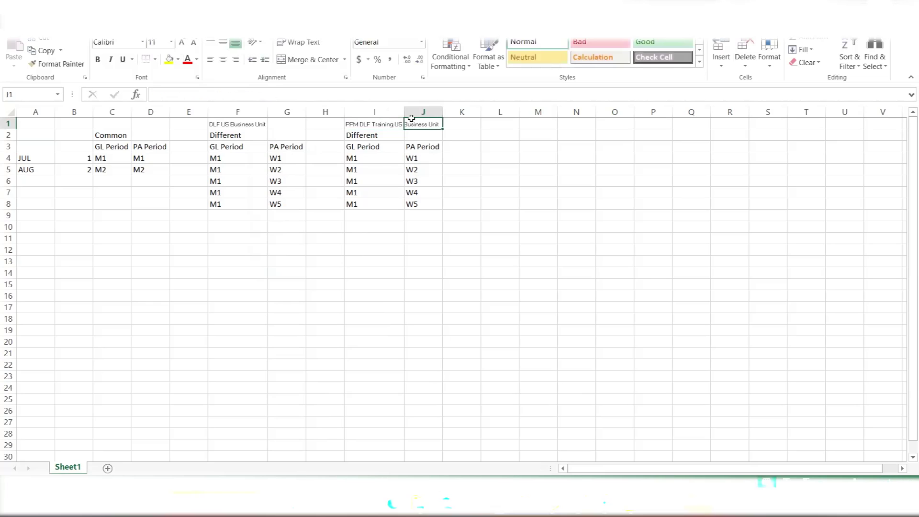
Step: Compare the business unit names and PA periods of the two Different blocks
{"action": "left_click", "coordinate": [409, 155]}
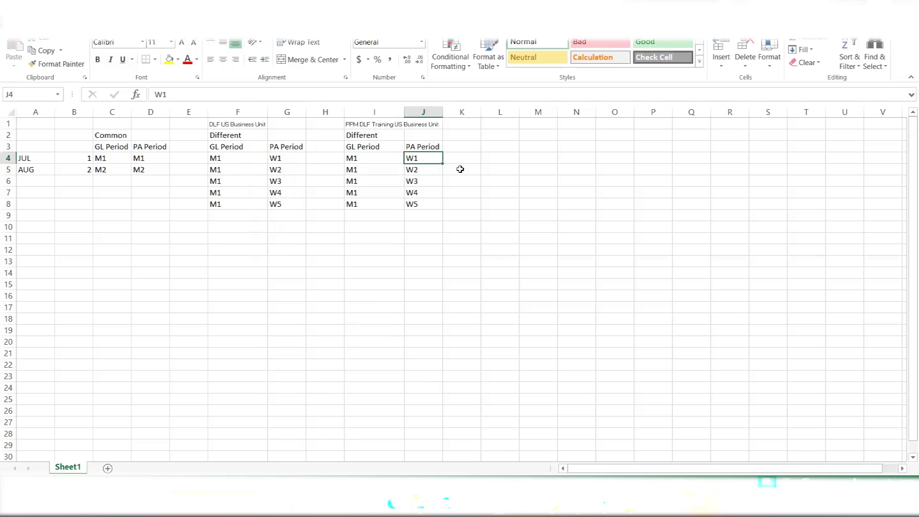
{"action": "key", "text": "Down"}
{"action": "key", "text": "Down"}
{"action": "key", "text": "Down"}
{"action": "key", "text": "Down"}
{"action": "key", "text": "Down"}
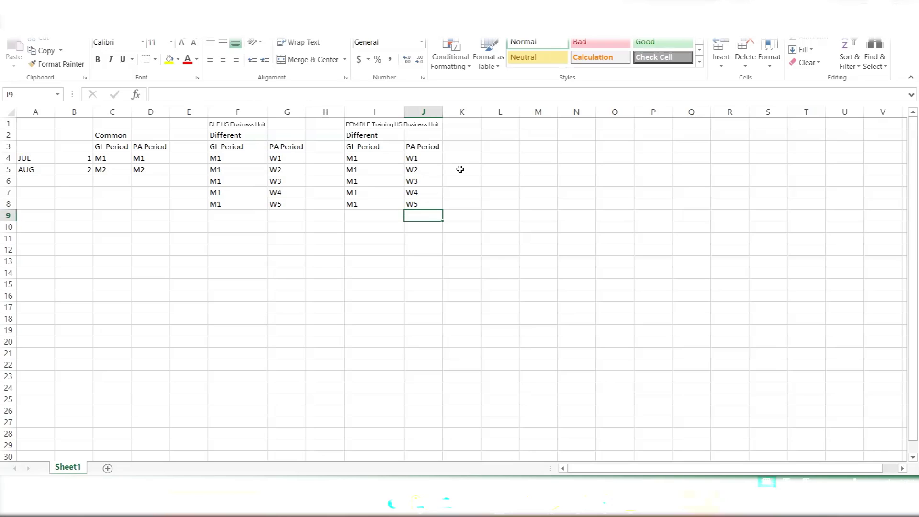
{"action": "left_click", "coordinate": [237, 125]}
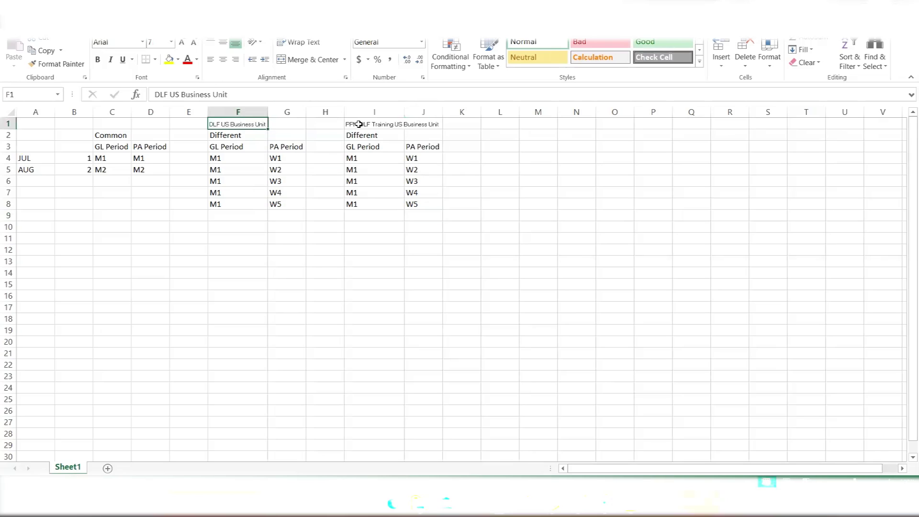
{"action": "left_click", "coordinate": [358, 124], "text": "ctrl"}
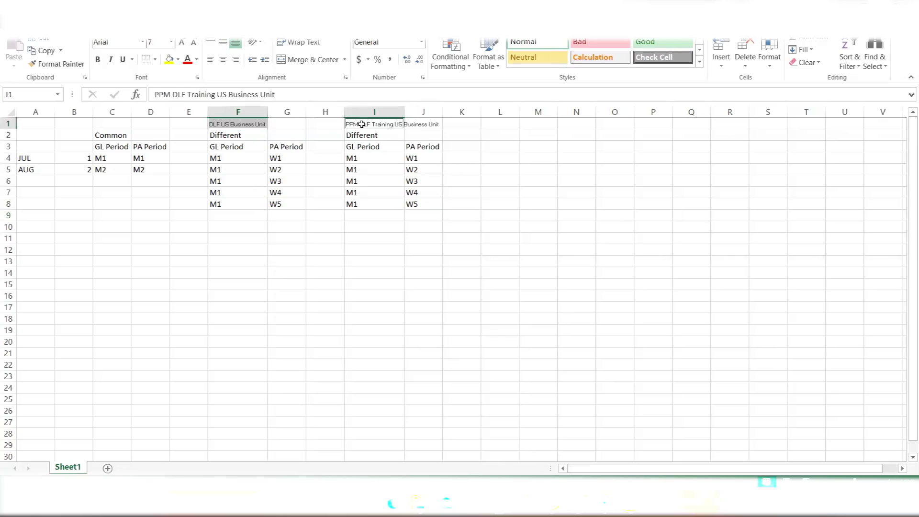
{"action": "left_click", "coordinate": [291, 148]}
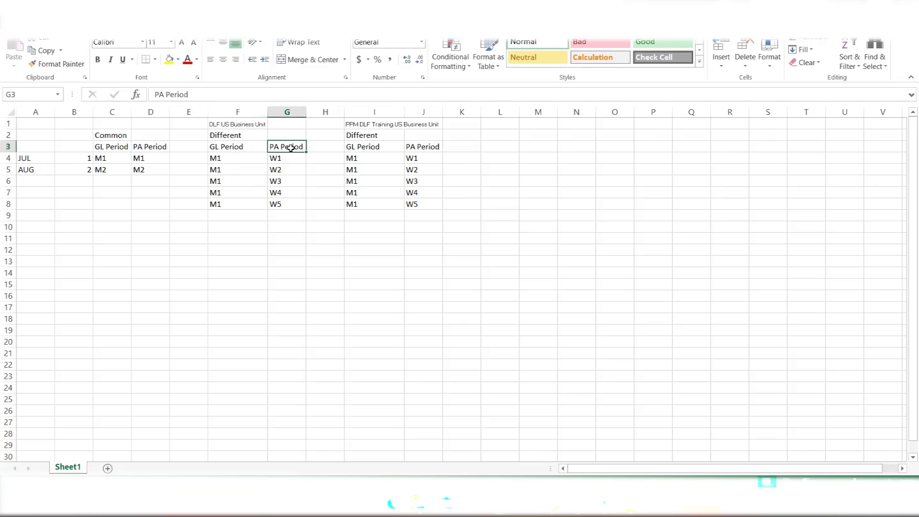
Step: Compare the DLF US Business Unit heading in the Excel sheet with the Project Accounting Business Function page title in Oracle
{"action": "left_click", "coordinate": [282, 125]}
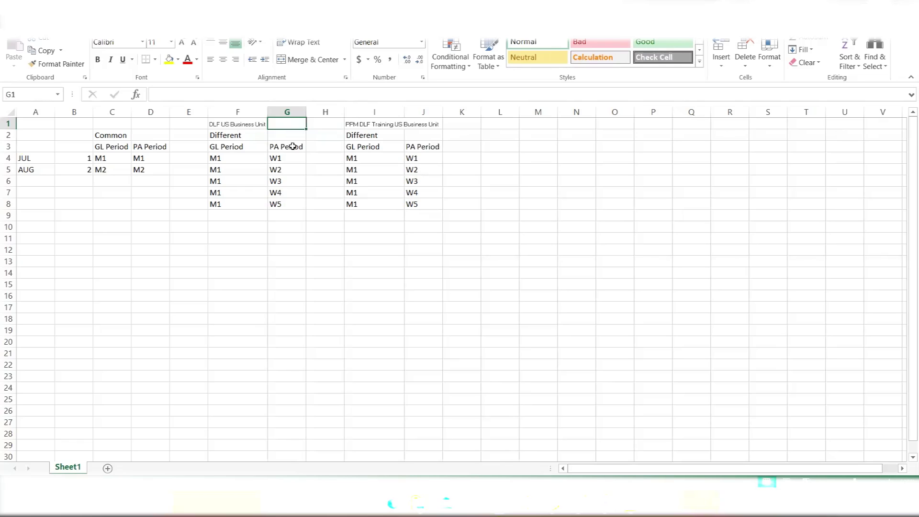
{"action": "left_click", "coordinate": [231, 122]}
{"action": "left_click", "coordinate": [291, 126]}
{"action": "key", "text": "alt+Tab"}
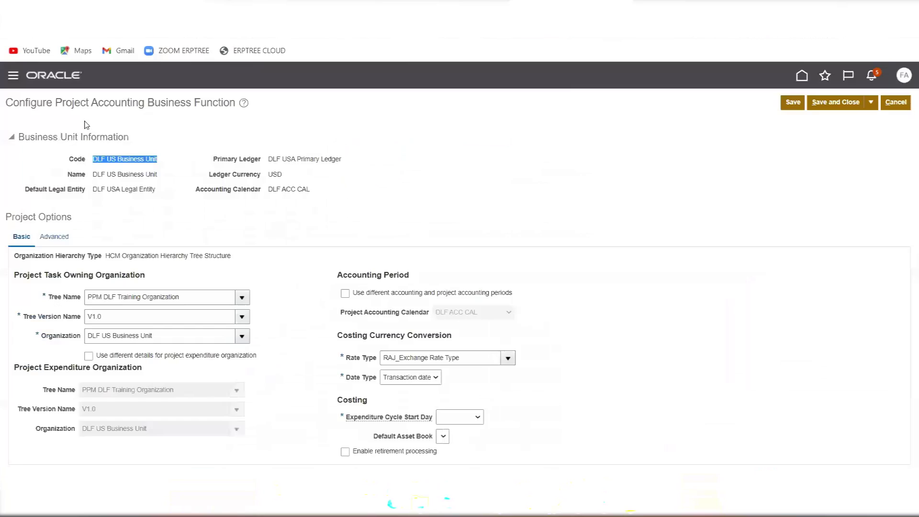
{"action": "left_click_drag", "start_coordinate": [6, 102], "coordinate": [203, 118]}
{"action": "left_click", "coordinate": [216, 118]}
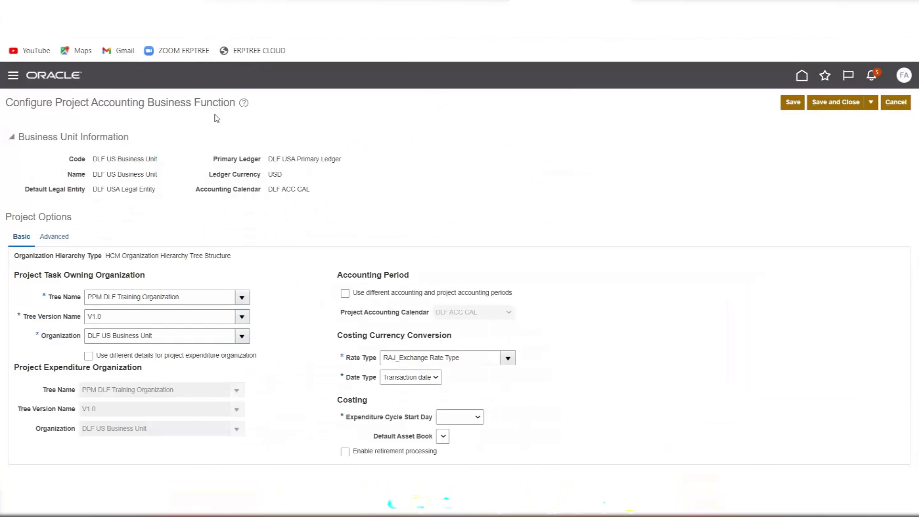
{"action": "key", "text": "alt+Tab"}
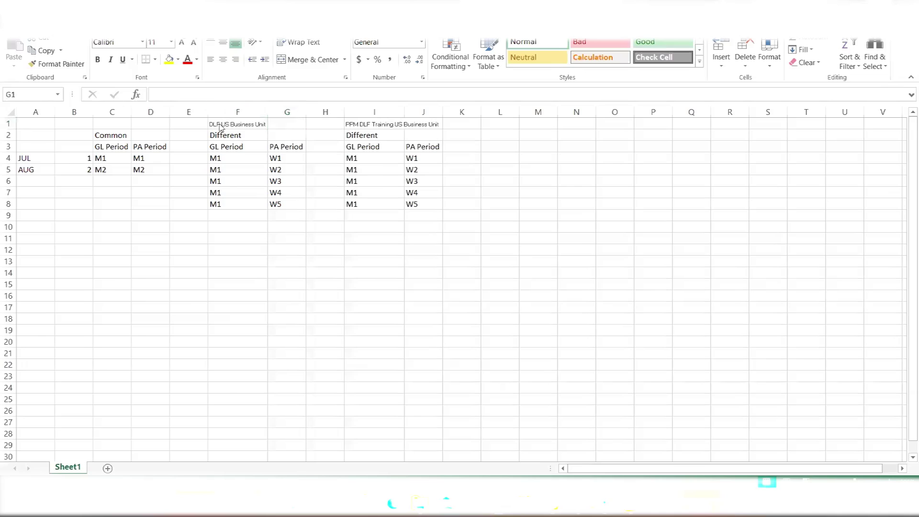
{"action": "key", "text": "alt+Tab"}
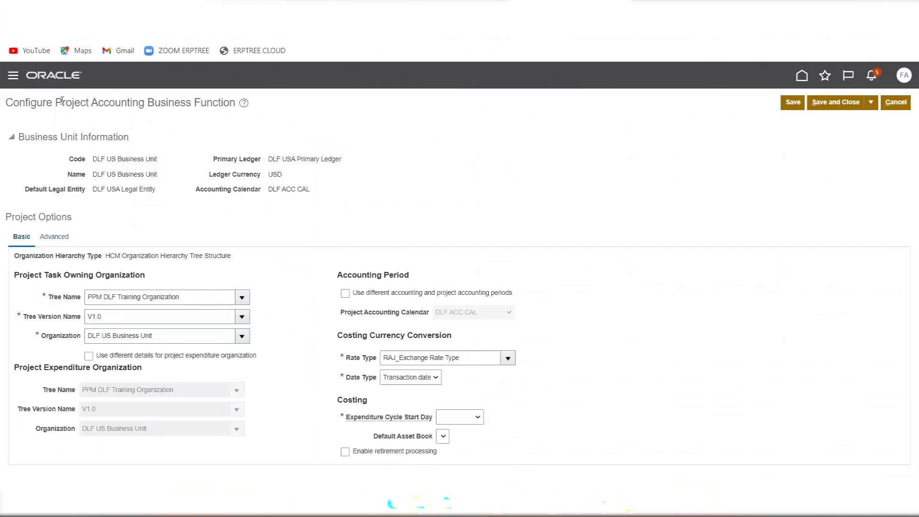
{"action": "left_click_drag", "start_coordinate": [56, 102], "coordinate": [154, 109]}
{"action": "key", "text": "alt+Tab"}
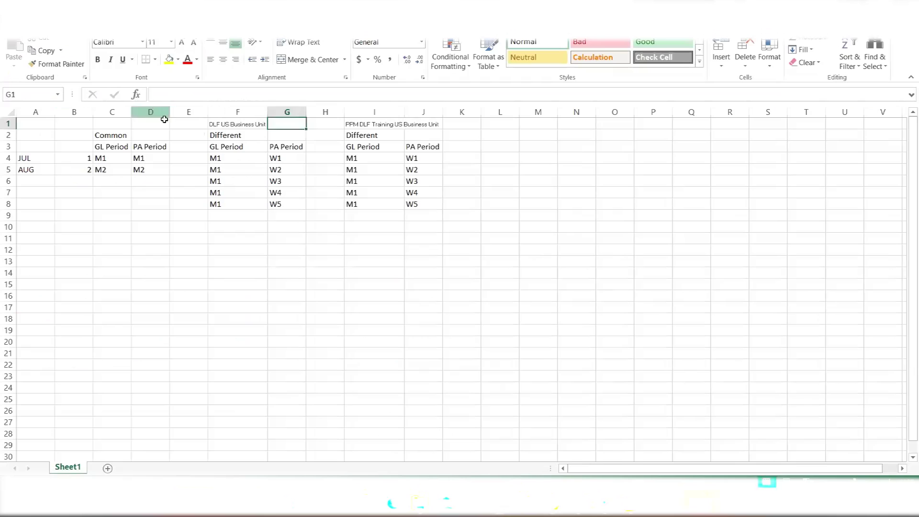
Step: Bold the business unit names in cells F1 and I1 of the Excel sheet
{"action": "left_click", "coordinate": [216, 123]}
{"action": "left_click", "coordinate": [97, 59]}
{"action": "left_click", "coordinate": [349, 124]}
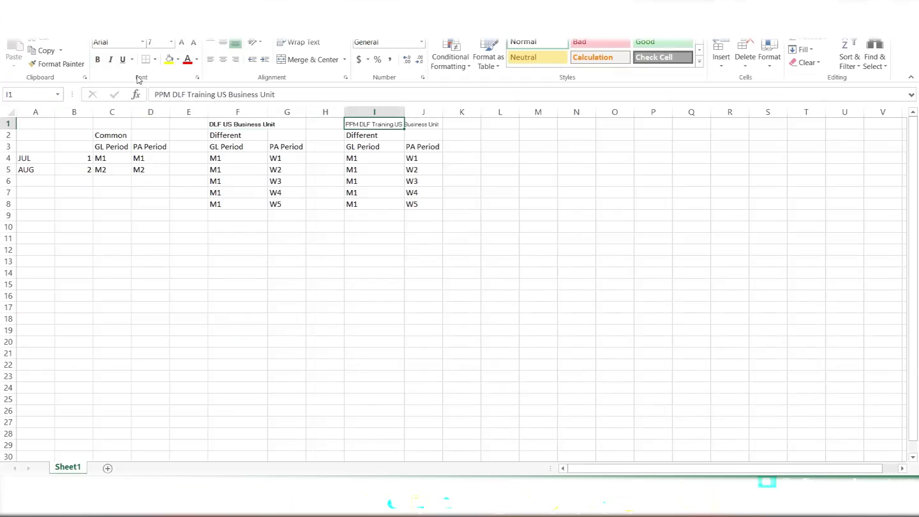
{"action": "left_click", "coordinate": [97, 60]}
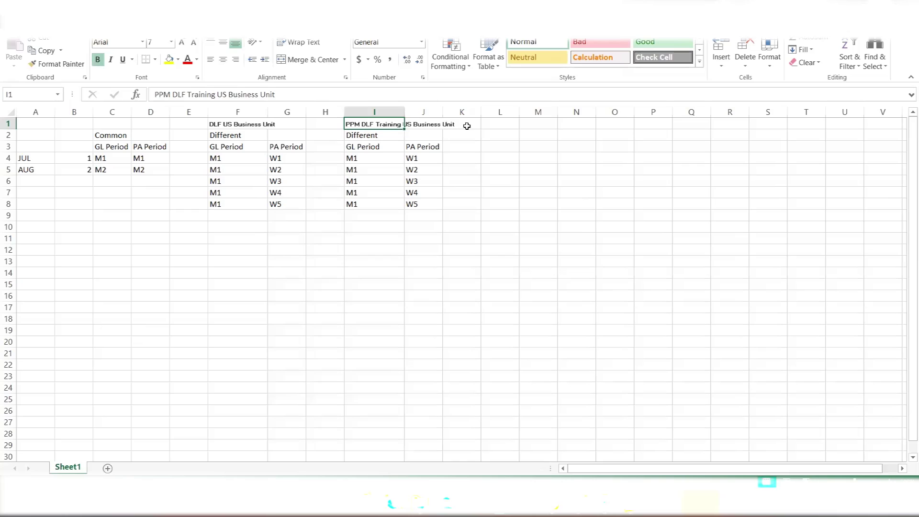
Step: Append "- Being Used by PPM (Project Accounting)" to the business unit name in cell F1 and widen column H
{"action": "left_click", "coordinate": [231, 123]}
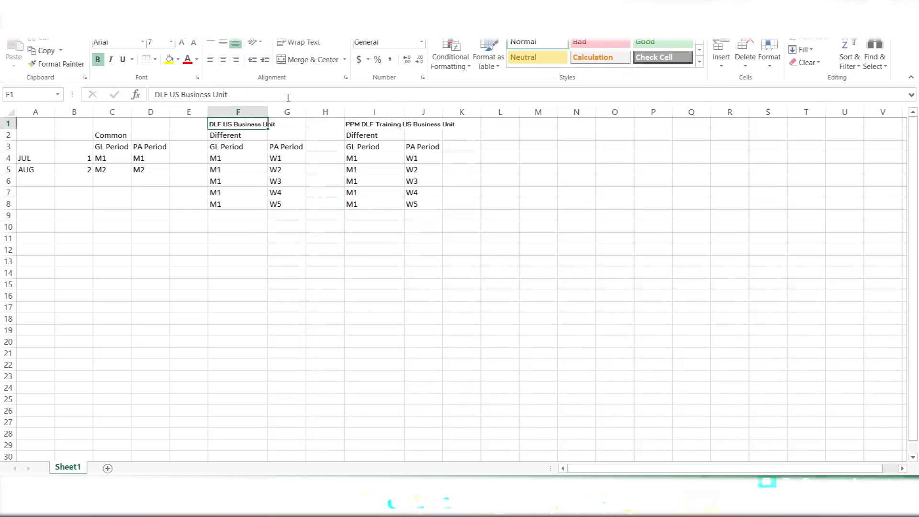
{"action": "left_click", "coordinate": [288, 95]}
{"action": "type", "text": "- Be"}
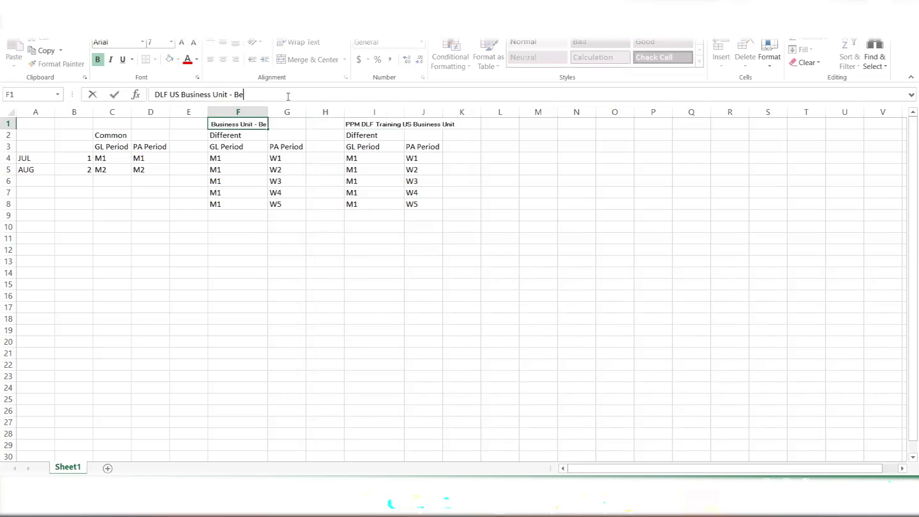
{"action": "type", "text": "ing Used by PPM (Project Accounting"}
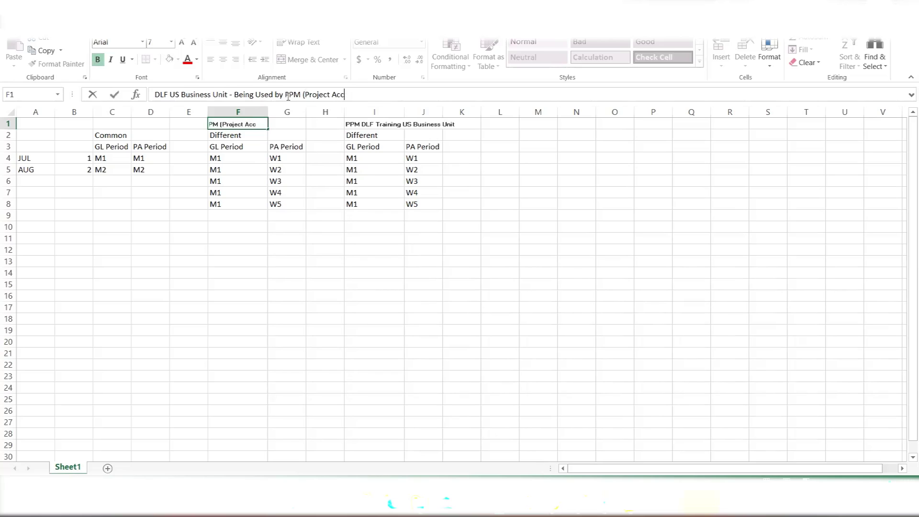
{"action": "type", "text": ")"}
{"action": "key", "text": "Tab"}
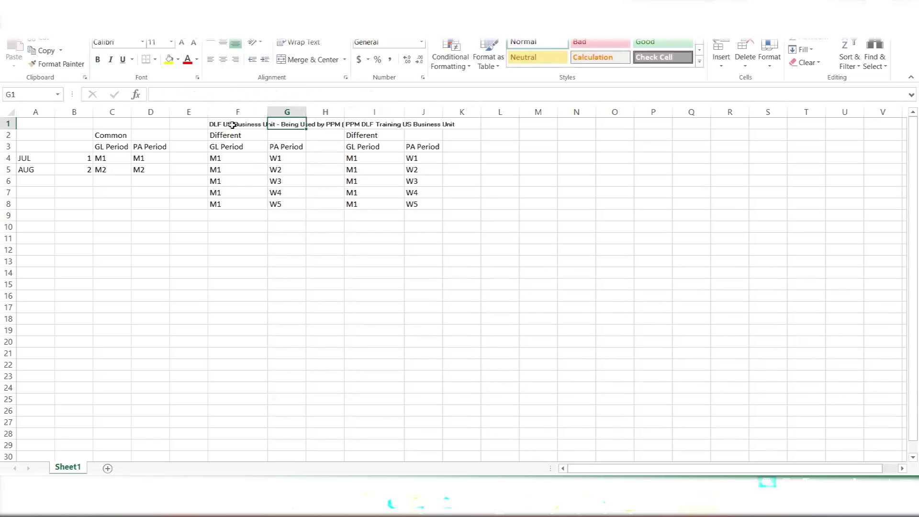
{"action": "left_click", "coordinate": [230, 123]}
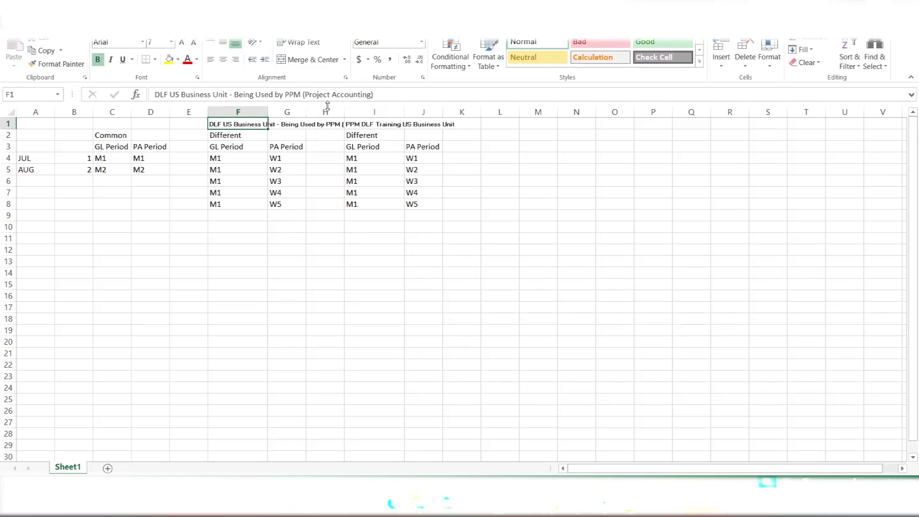
{"action": "left_click_drag", "start_coordinate": [344, 111], "coordinate": [391, 111]}
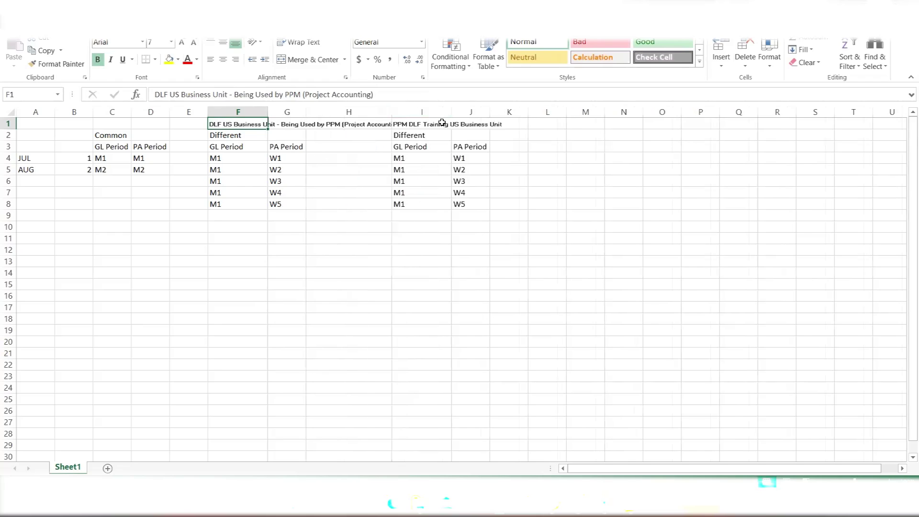
Step: Copy "Being Used by PPM (Project Accounting)" from cell F1 and append it after a hyphen to the business unit name in cell I1
{"action": "left_click", "coordinate": [415, 126]}
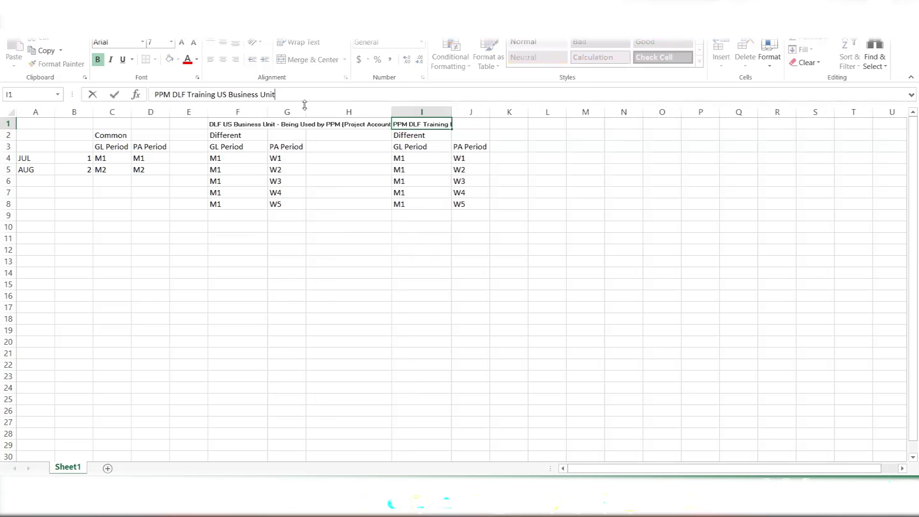
{"action": "left_click", "coordinate": [270, 125]}
{"action": "left_click", "coordinate": [262, 125]}
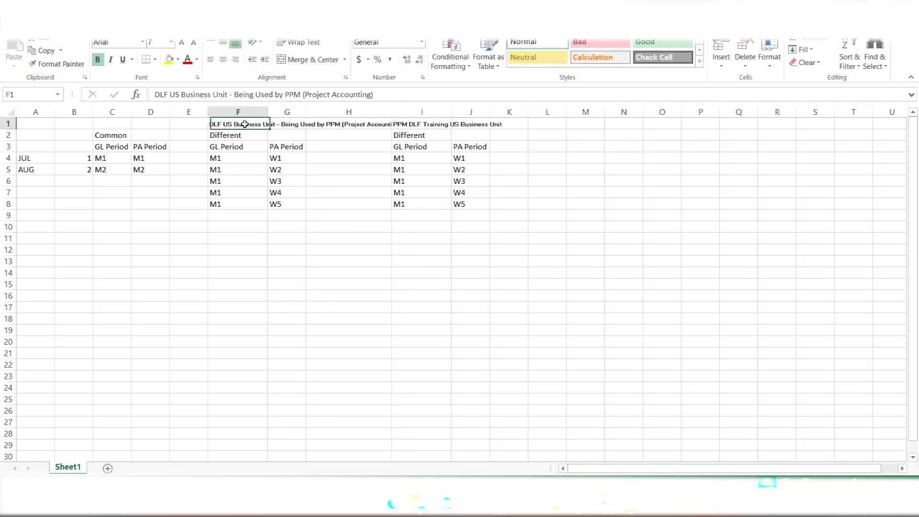
{"action": "left_click_drag", "start_coordinate": [233, 94], "coordinate": [374, 95]}
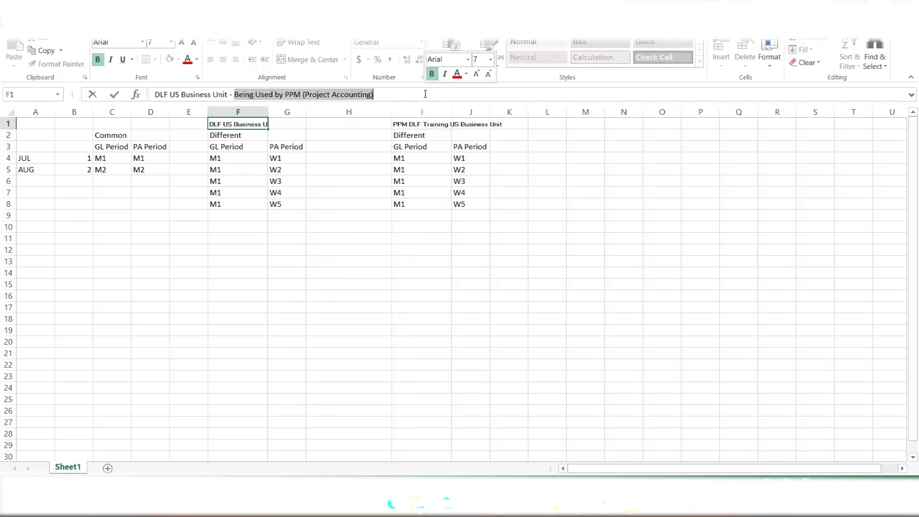
{"action": "key", "text": "ctrl+c"}
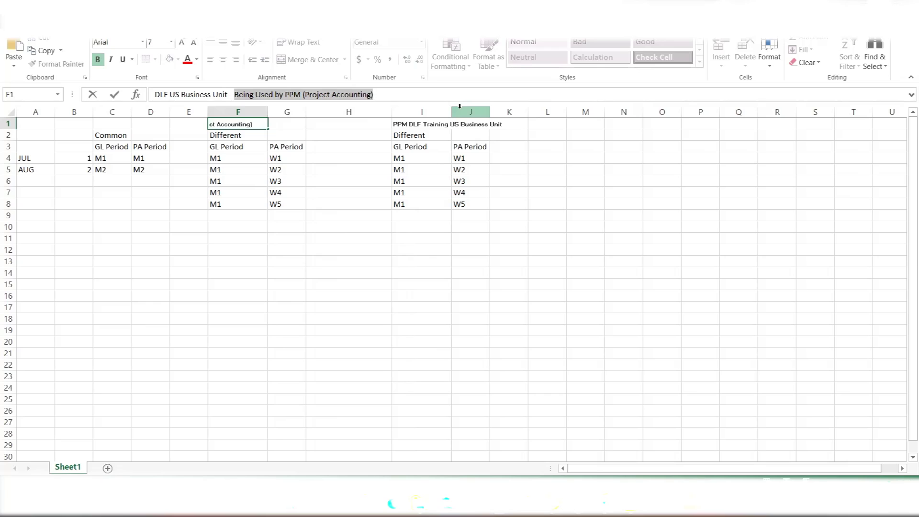
{"action": "left_click", "coordinate": [428, 126]}
{"action": "left_click", "coordinate": [336, 94]}
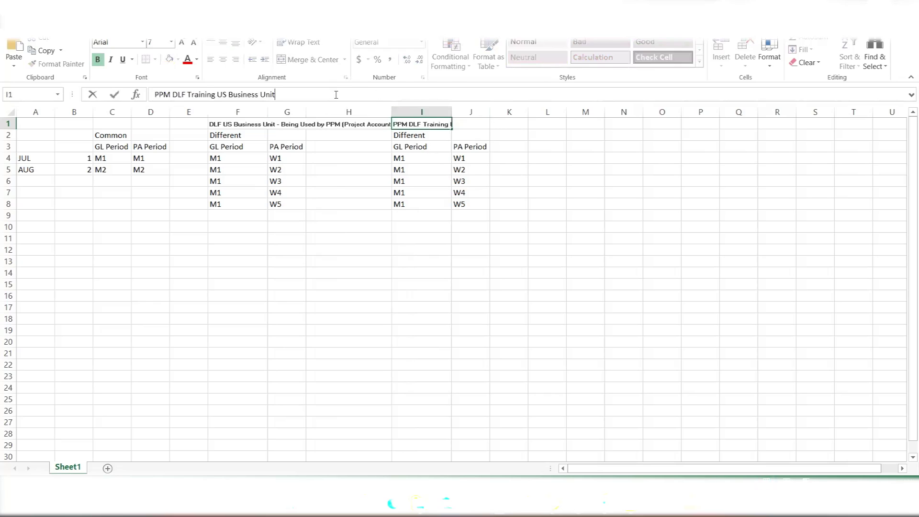
{"action": "key", "text": "ctrl+v"}
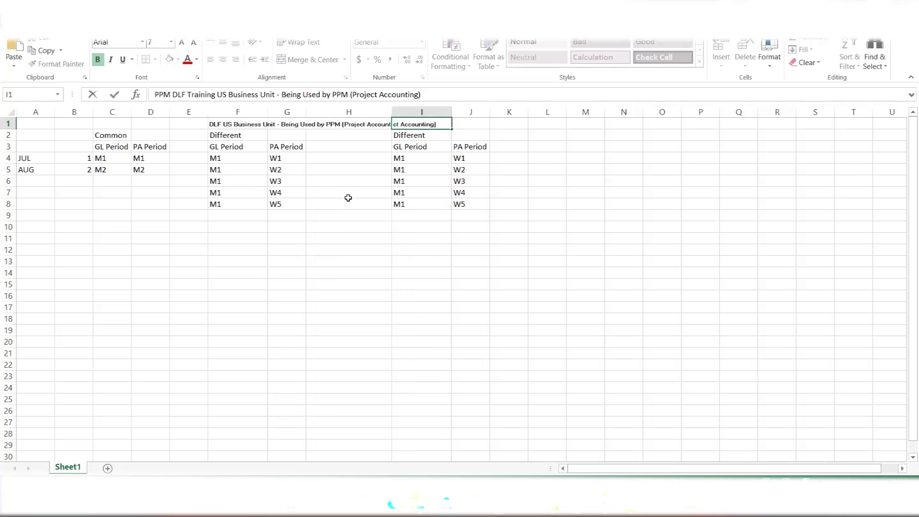
{"action": "left_click", "coordinate": [343, 261]}
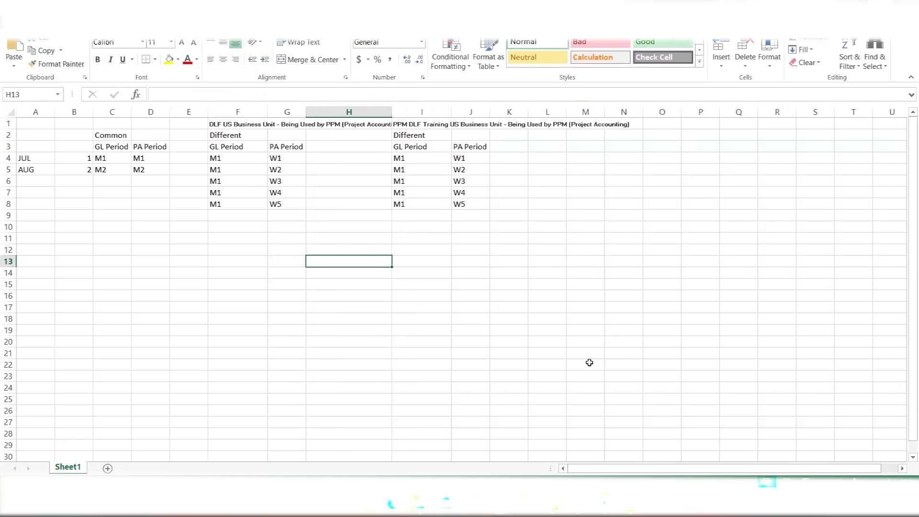
Step: Examine the DLF US Business Unit heading in Excel against the business function title and business unit information on the Oracle page
{"action": "left_click", "coordinate": [227, 126]}
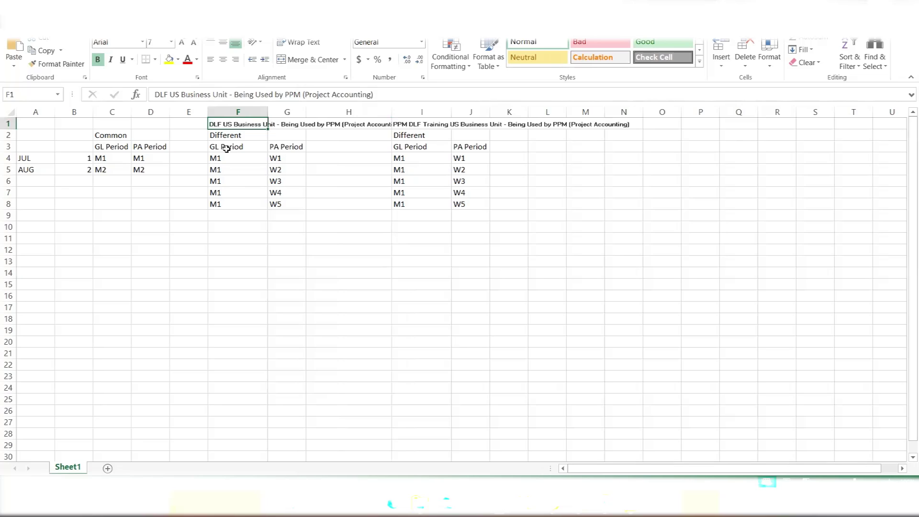
{"action": "left_click", "coordinate": [226, 189]}
{"action": "left_click", "coordinate": [235, 125]}
{"action": "left_click", "coordinate": [261, 271]}
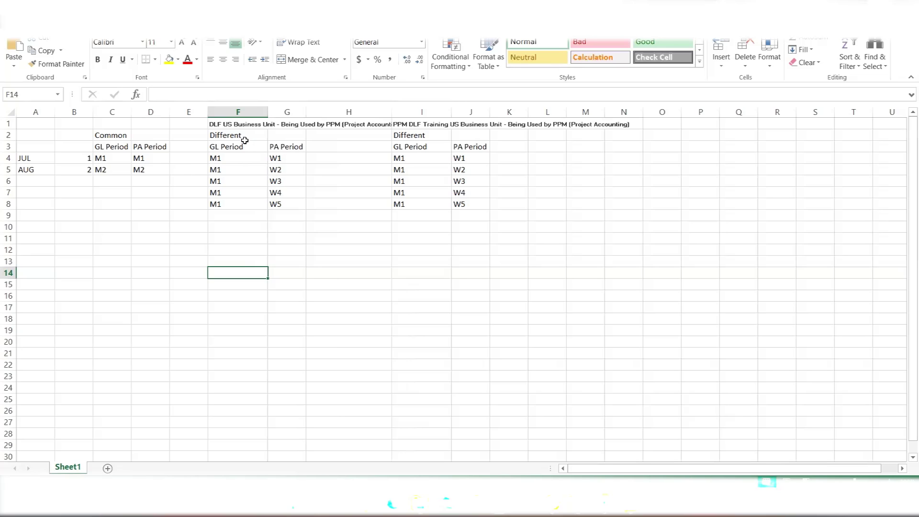
{"action": "left_click", "coordinate": [242, 126]}
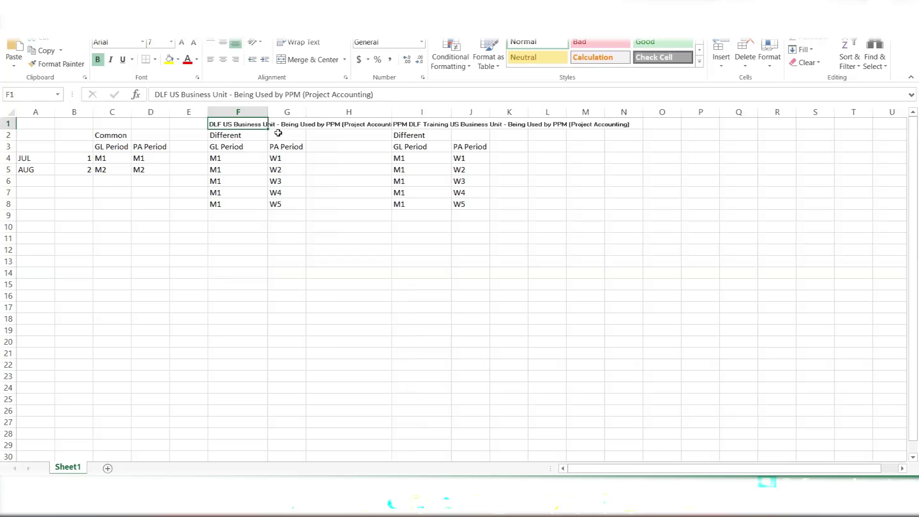
{"action": "key", "text": "alt+Tab"}
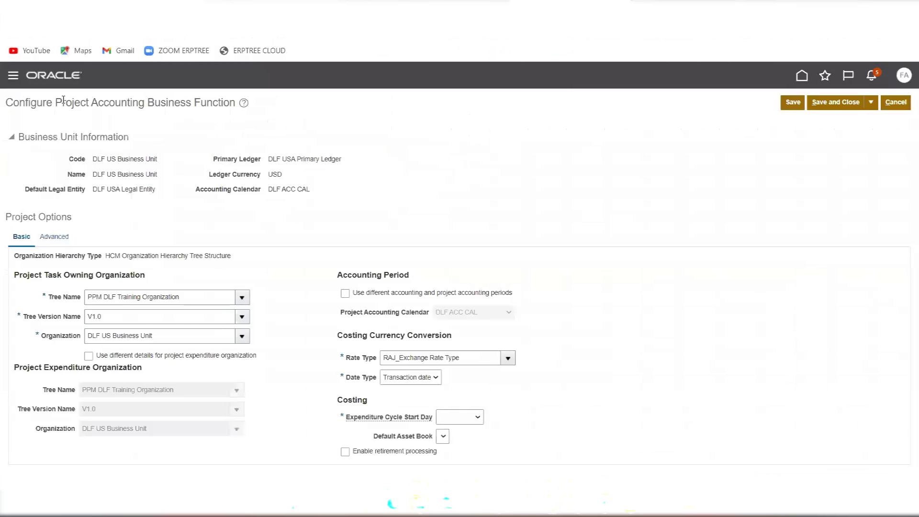
{"action": "left_click_drag", "start_coordinate": [61, 101], "coordinate": [242, 102]}
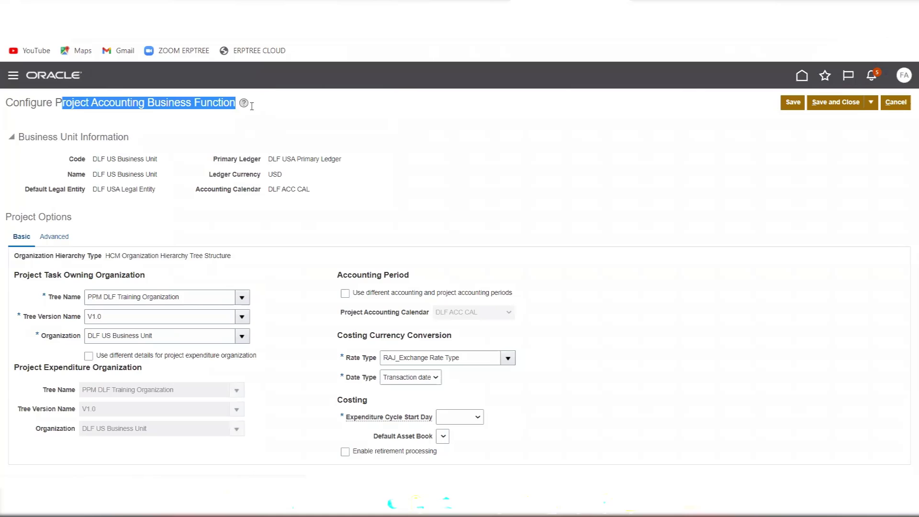
{"action": "left_click", "coordinate": [323, 124]}
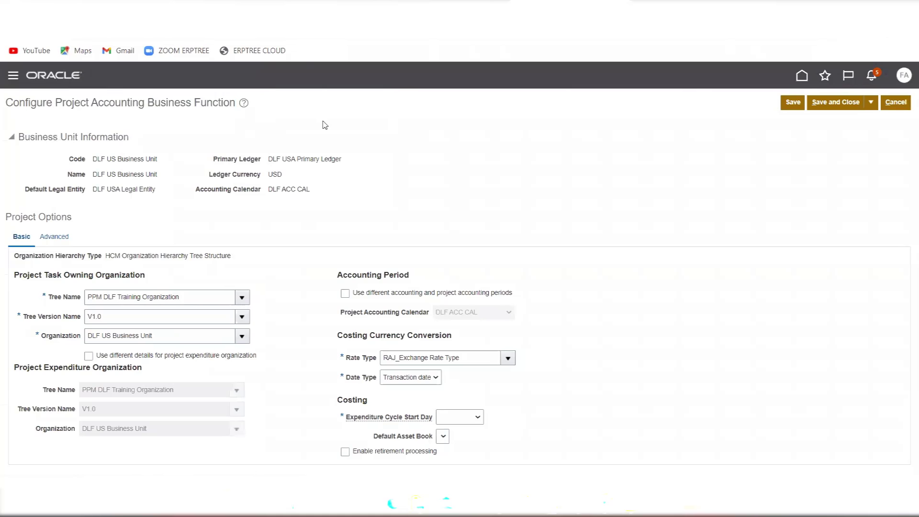
{"action": "key", "text": "alt+Tab"}
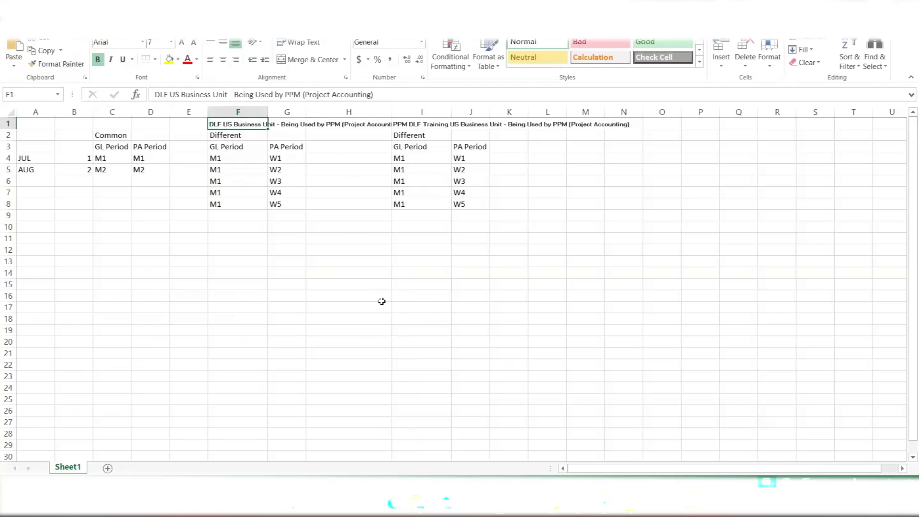
{"action": "left_click", "coordinate": [264, 228]}
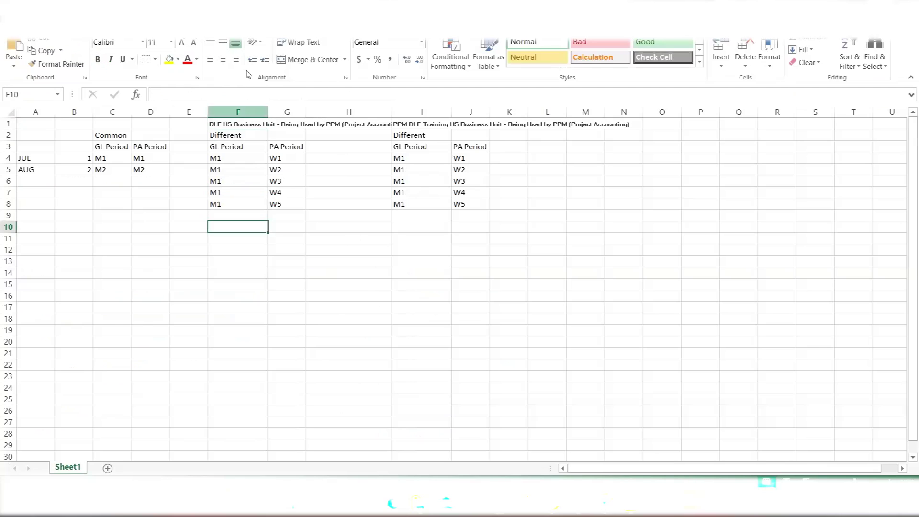
{"action": "left_click", "coordinate": [237, 126]}
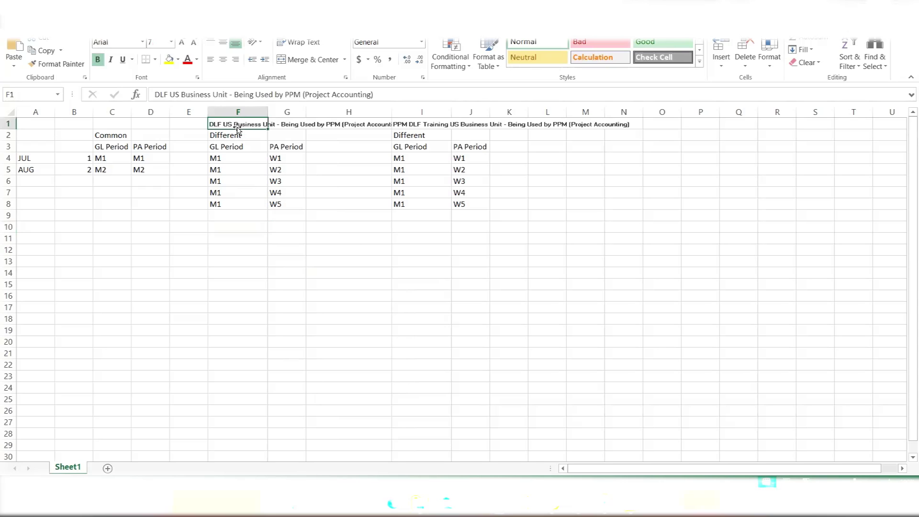
{"action": "key", "text": "alt+Tab"}
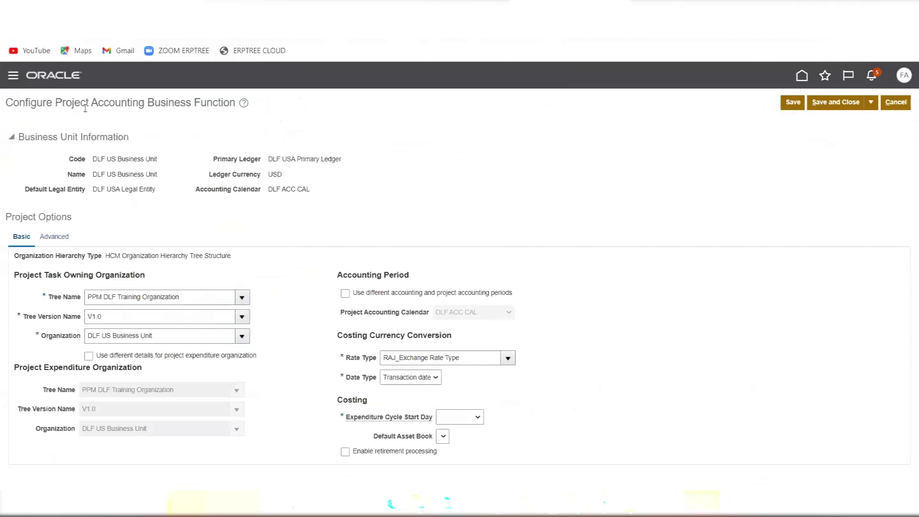
{"action": "left_click_drag", "start_coordinate": [56, 102], "coordinate": [263, 126]}
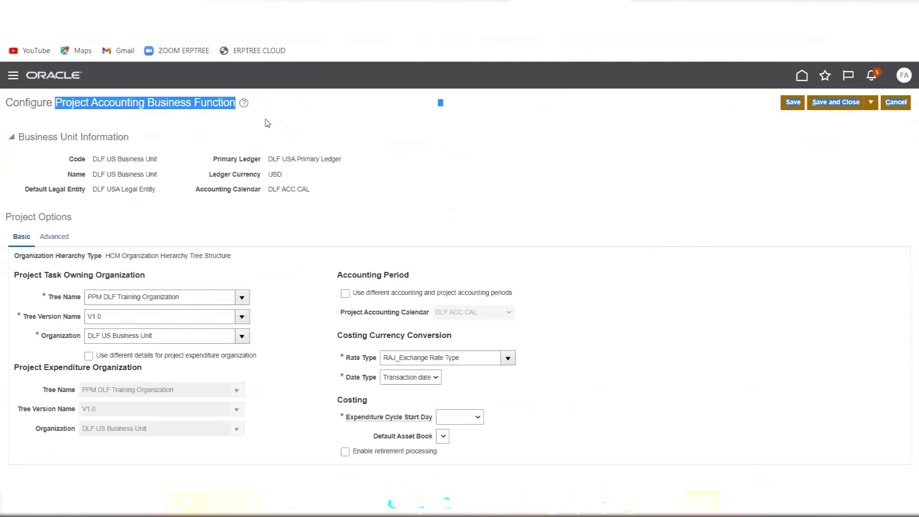
{"action": "left_click", "coordinate": [267, 123]}
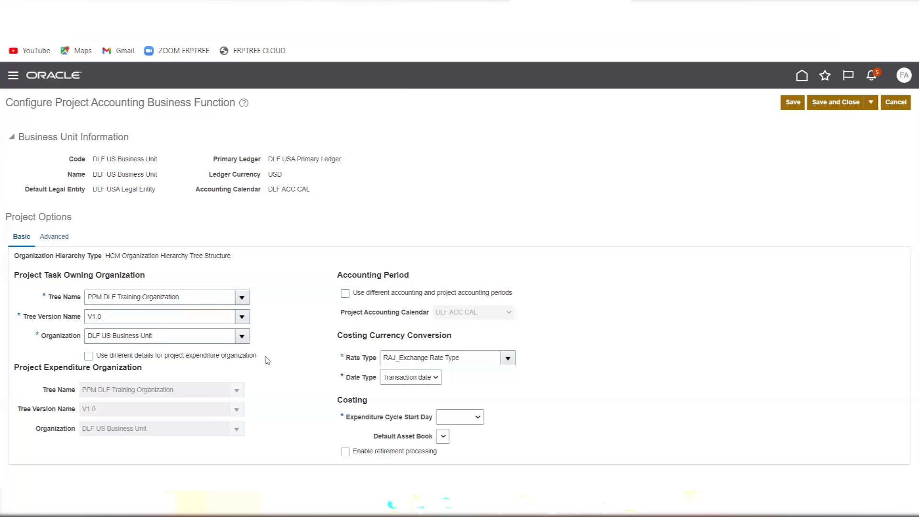
Step: Switch to the Session 4 notes in Notepad and examine the notes on departments, project owning organizations and the organization tree
{"action": "key", "text": "alt+Tab"}
{"action": "key", "text": "alt+Tab"}
{"action": "key", "text": "alt+Tab"}
{"action": "key", "text": "alt+Tab"}
{"action": "key", "text": "alt+Tab"}
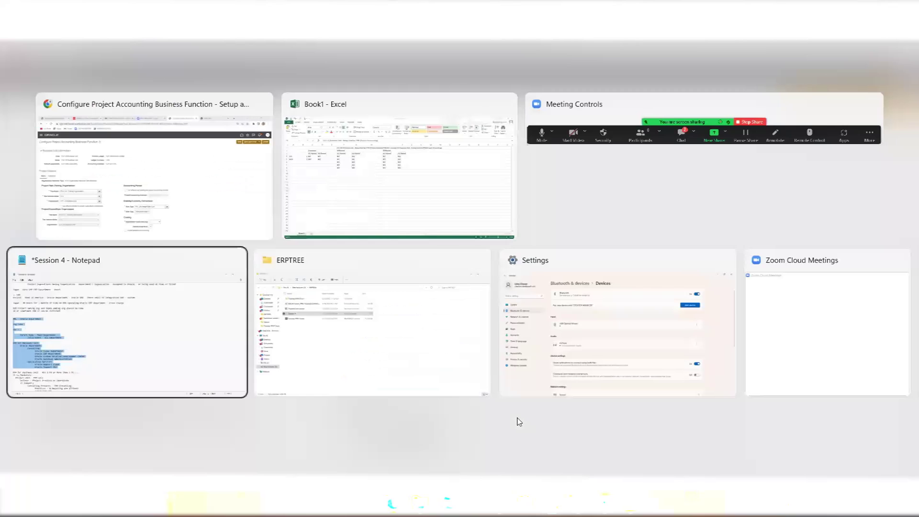
{"action": "key", "text": "alt+shift+Tab"}
{"action": "left_click", "coordinate": [262, 195]}
{"action": "scroll", "coordinate": [264, 194], "scroll_direction": "up", "scroll_amount": 1}
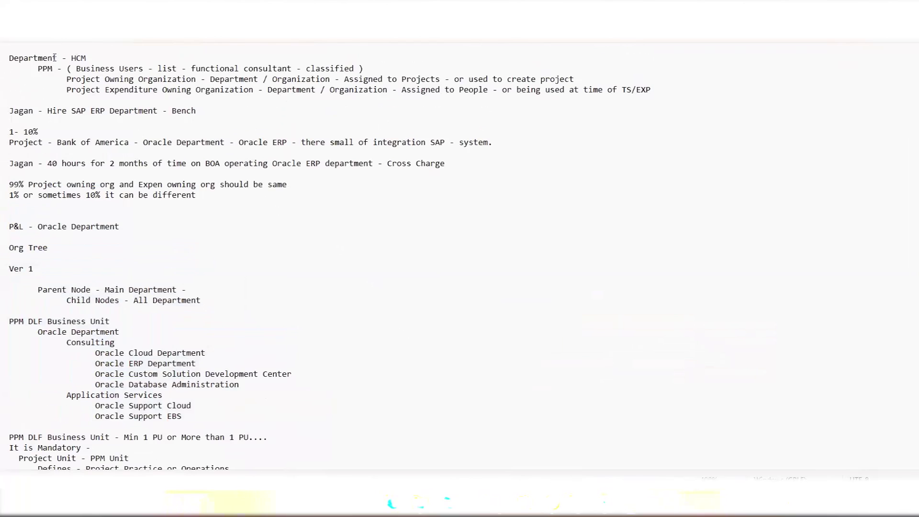
Step: Examine the employee's SAP ERP Department hire note against the Bank of America project's Oracle department and the PPM DLF Business Unit tree
{"action": "left_click_drag", "start_coordinate": [10, 111], "coordinate": [200, 115]}
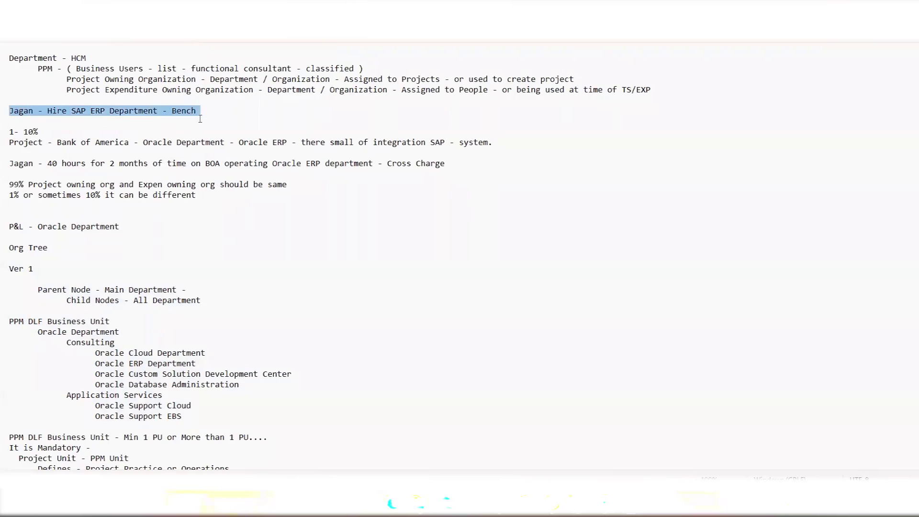
{"action": "left_click", "coordinate": [203, 118]}
{"action": "left_click_drag", "start_coordinate": [47, 111], "coordinate": [158, 110]}
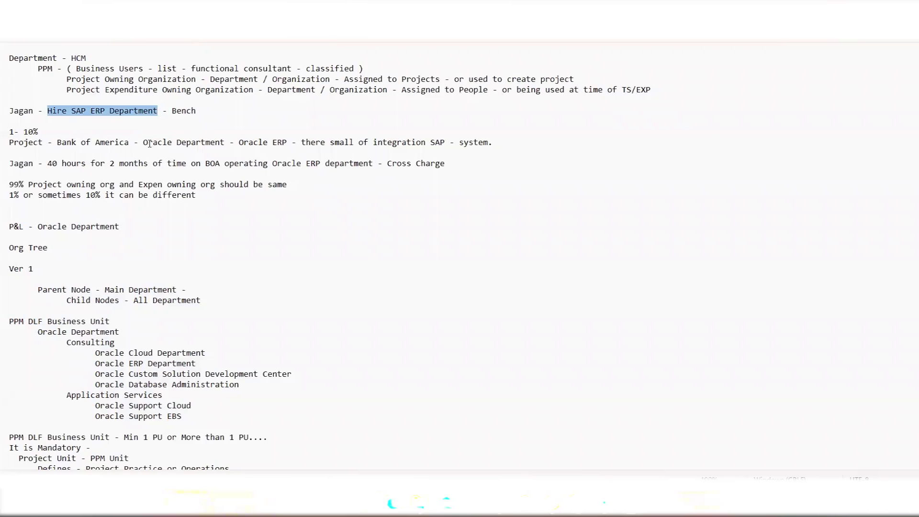
{"action": "left_click_drag", "start_coordinate": [143, 142], "coordinate": [286, 143]}
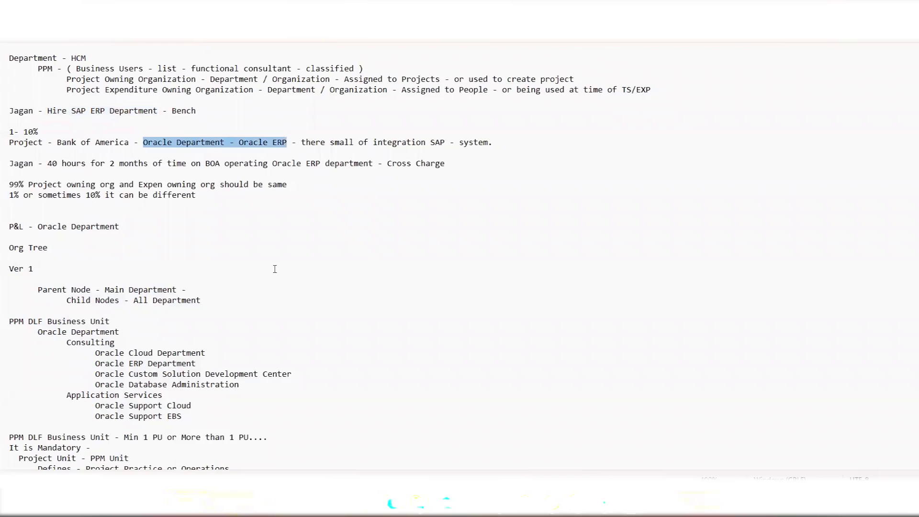
{"action": "scroll", "coordinate": [274, 268], "scroll_direction": "down", "scroll_amount": 3}
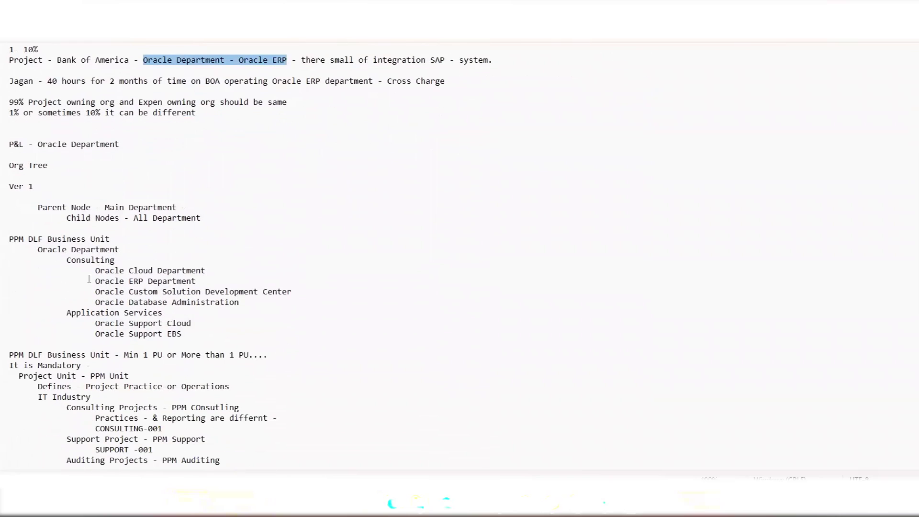
{"action": "left_click_drag", "start_coordinate": [10, 239], "coordinate": [207, 345]}
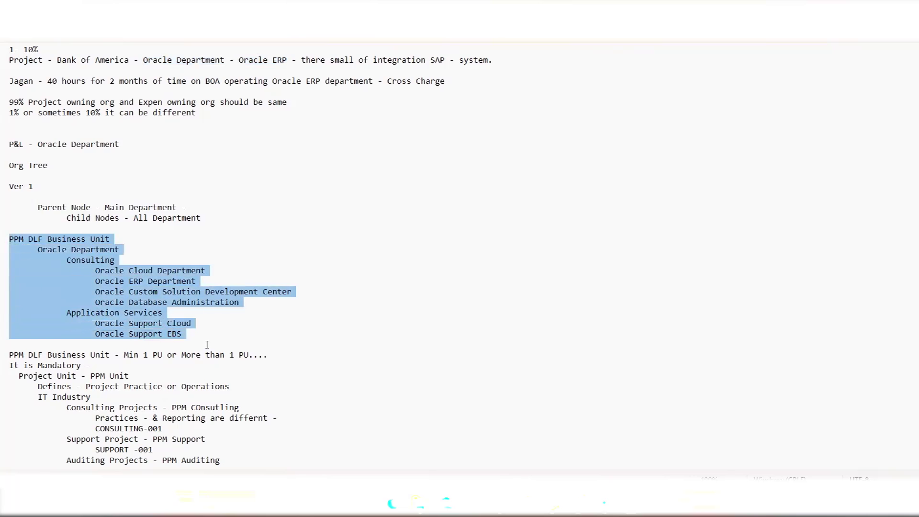
{"action": "scroll", "coordinate": [206, 344], "scroll_direction": "up", "scroll_amount": 1}
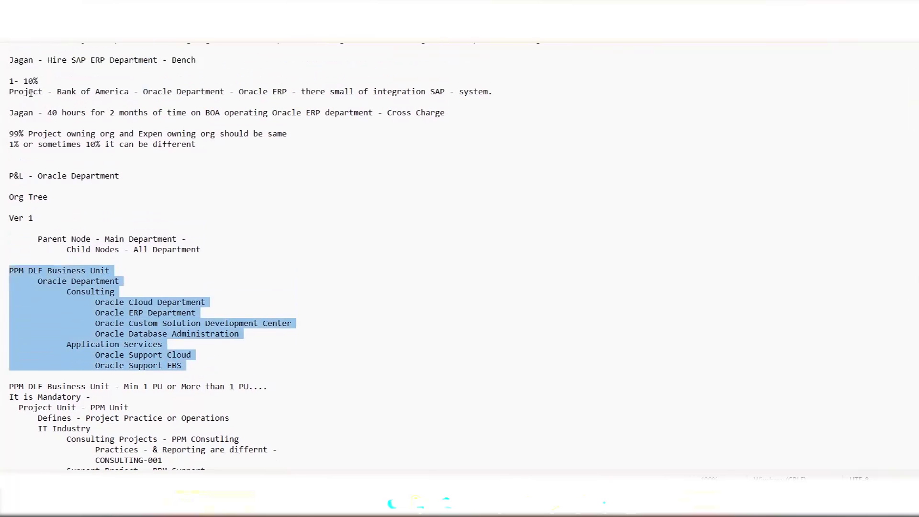
{"action": "left_click", "coordinate": [179, 339]}
{"action": "left_click_drag", "start_coordinate": [95, 302], "coordinate": [209, 299]}
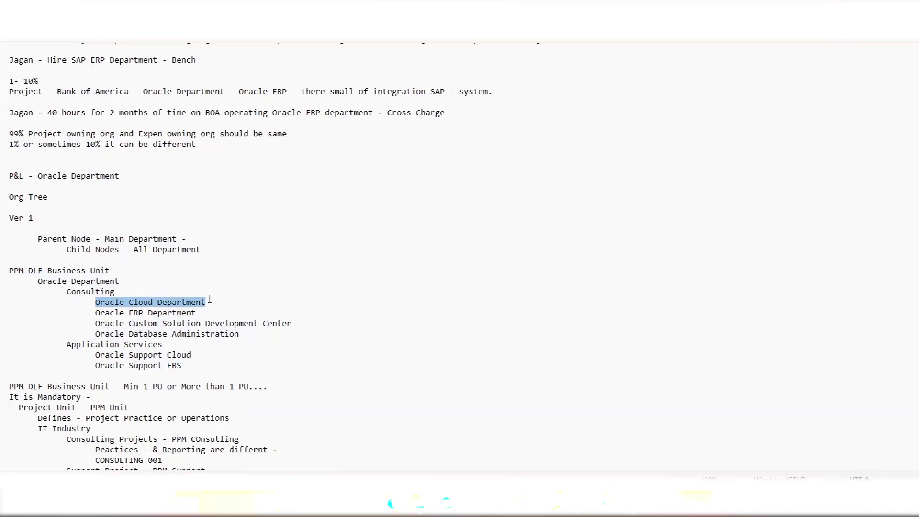
Step: Compare the employee's hiring department with the departments listed under PPM DLF Business Unit in the notes
{"action": "scroll", "coordinate": [91, 120], "scroll_direction": "up", "scroll_amount": 2}
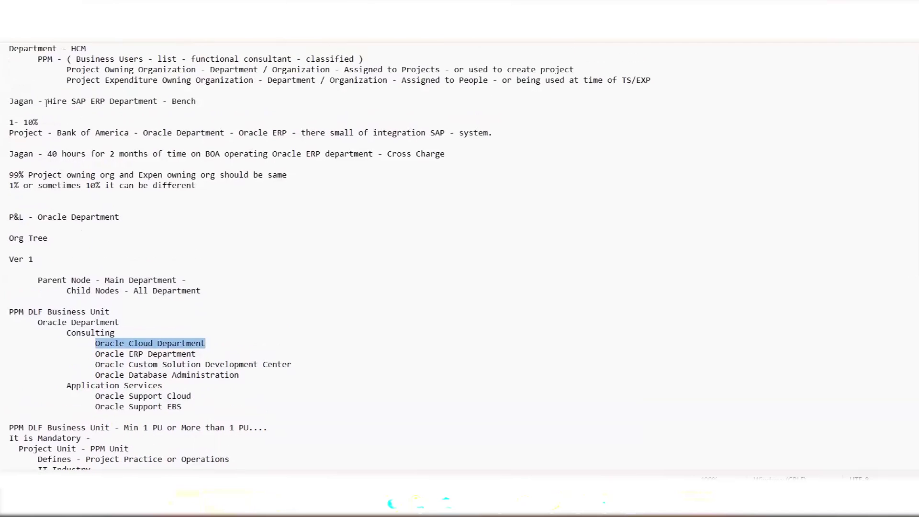
{"action": "left_click_drag", "start_coordinate": [47, 102], "coordinate": [201, 102]}
{"action": "left_click", "coordinate": [151, 102], "text": "shift"}
{"action": "left_click", "coordinate": [163, 102], "text": "shift"}
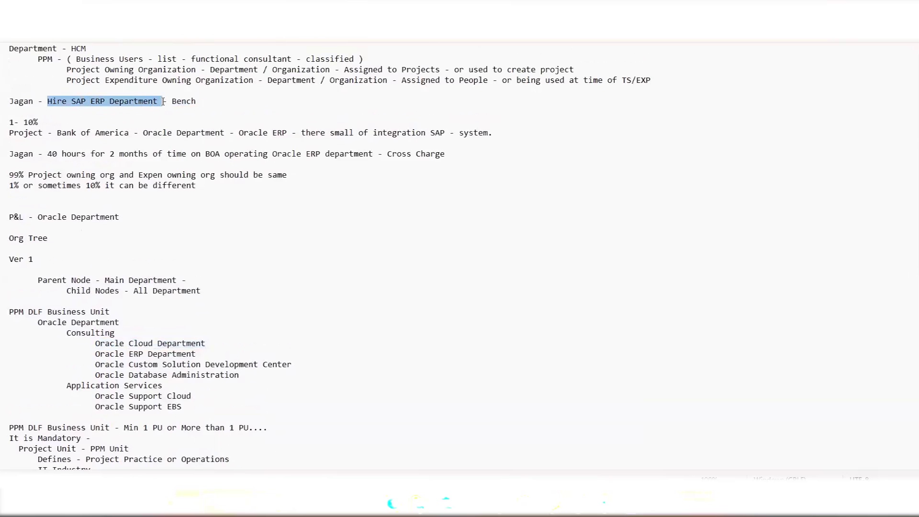
{"action": "left_click", "coordinate": [211, 102]}
{"action": "scroll", "coordinate": [206, 374], "scroll_direction": "down", "scroll_amount": 1}
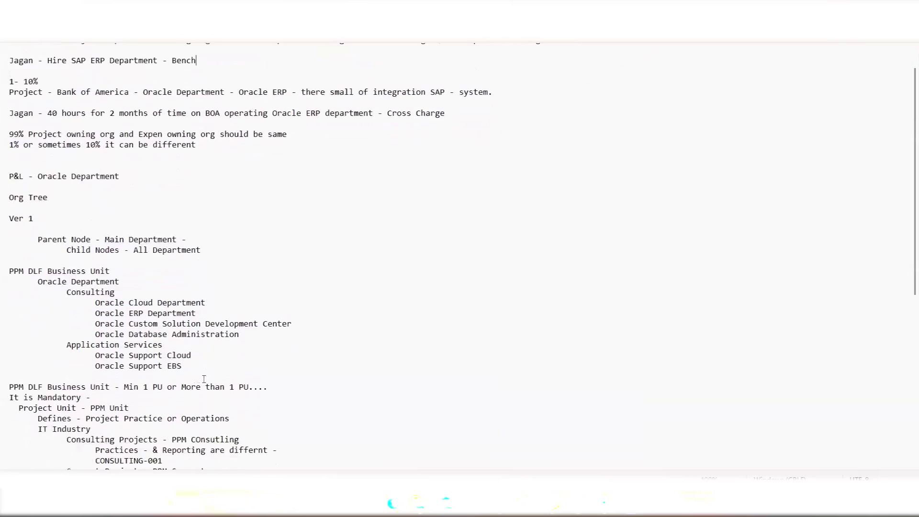
{"action": "left_click_drag", "start_coordinate": [189, 366], "coordinate": [24, 271]}
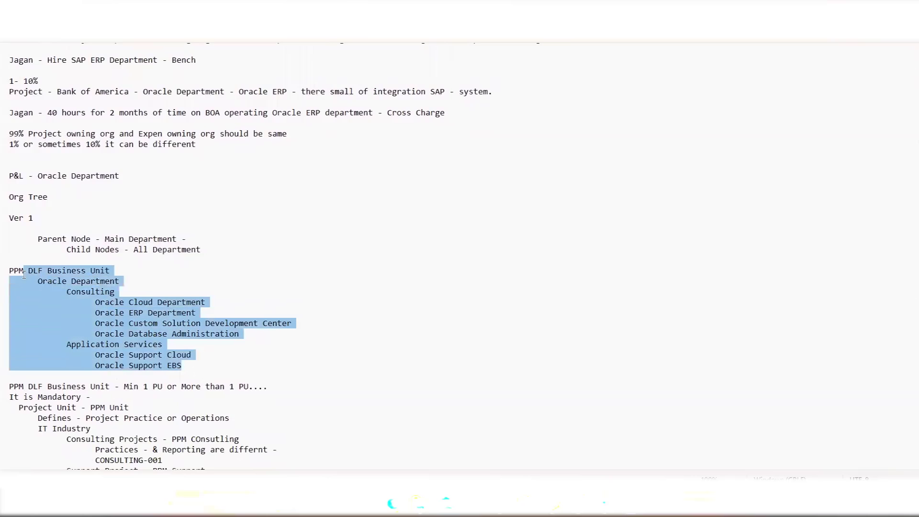
{"action": "scroll", "coordinate": [93, 307], "scroll_direction": "up", "scroll_amount": 1}
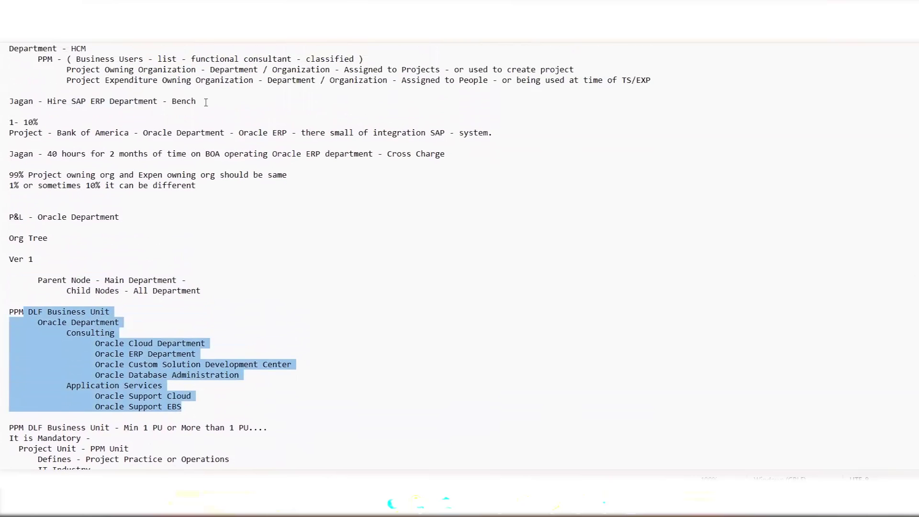
{"action": "left_click", "coordinate": [228, 110]}
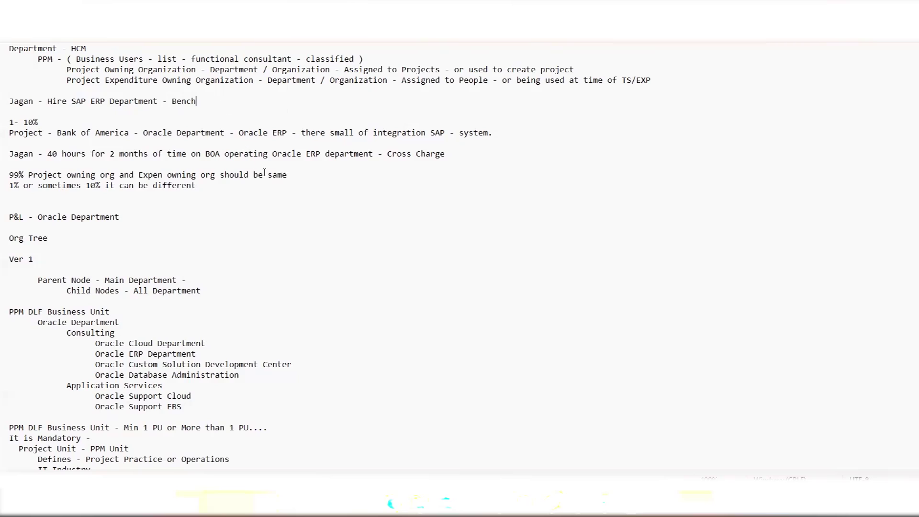
Step: Add the line "Cross Charge is happening across BU and Legal Entity - Intercompany Scenario" below the "1% or sometimes 10%" note
{"action": "key", "text": "Return"}
{"action": "key", "text": "Return"}
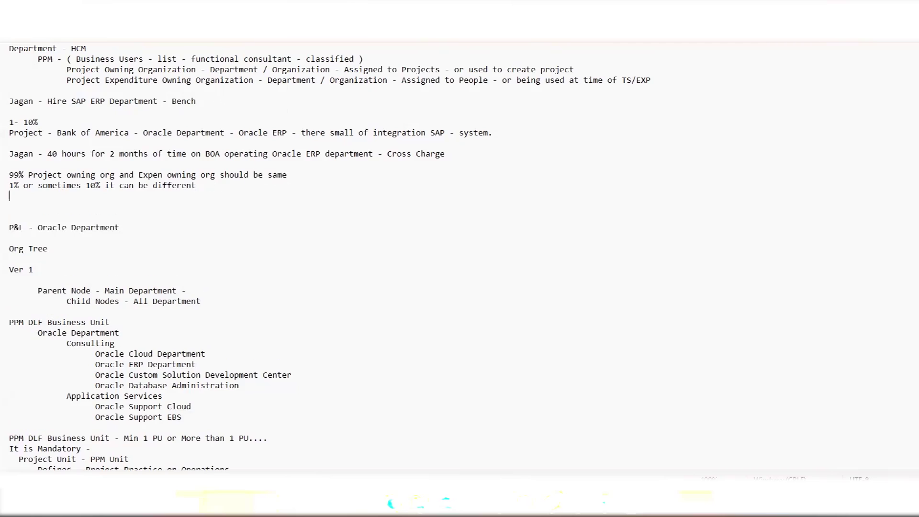
{"action": "type", "text": "Cro"}
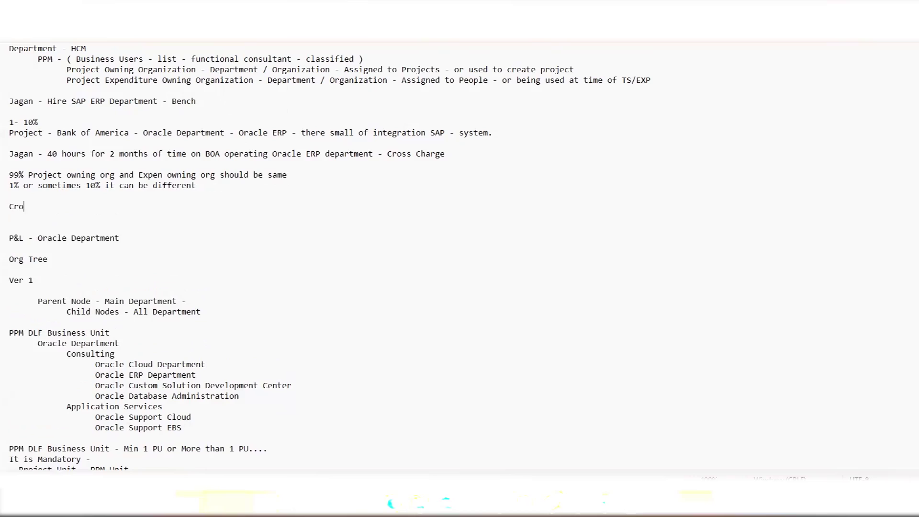
{"action": "type", "text": "ss Charge is happening c"}
{"action": "type", "text": "cross BU and Legal Entity - Intercom["}
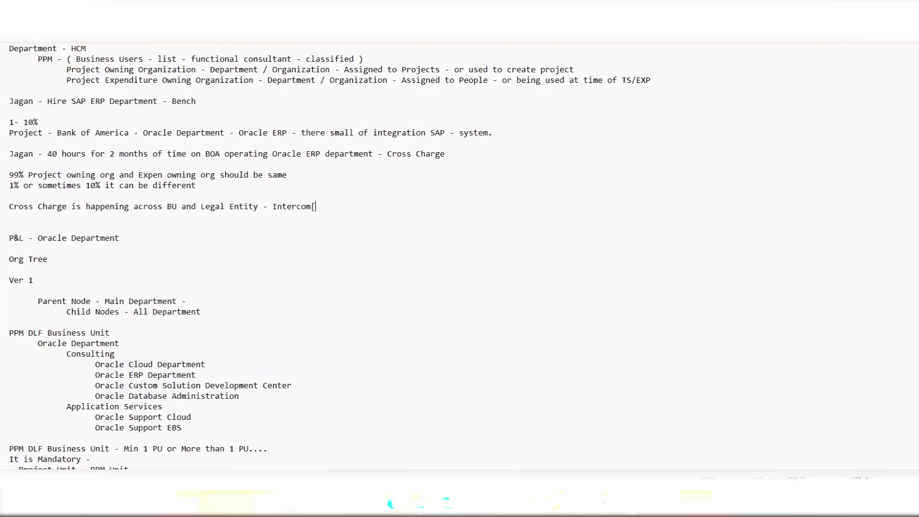
{"action": "key", "text": "BackSpace"}
{"action": "type", "text": "pany Scenario"}
{"action": "key", "text": "Return"}
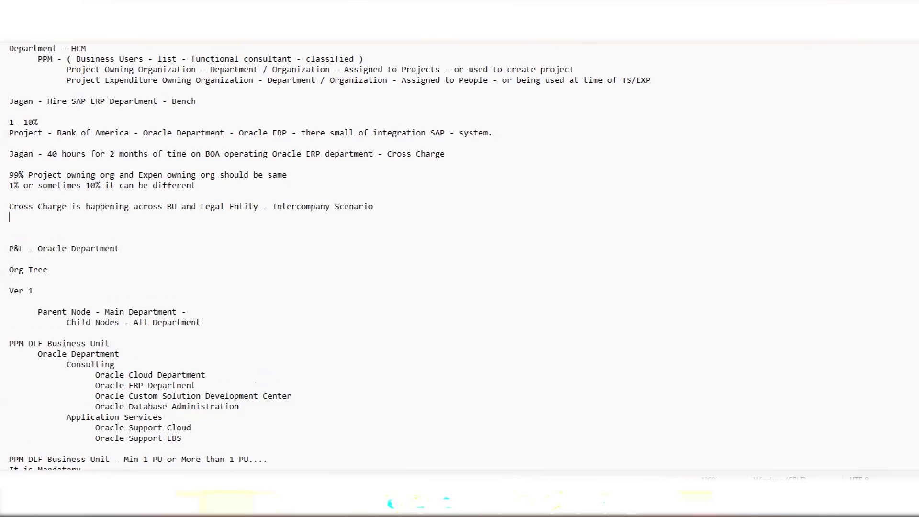
Step: Add two lines under the cross charge note saying the employee "is being paid by SAP" and "is finally being Billed by Oracle"
{"action": "type", "text": "- Jagan is being paid by SAP"}
{"action": "key", "text": "Return"}
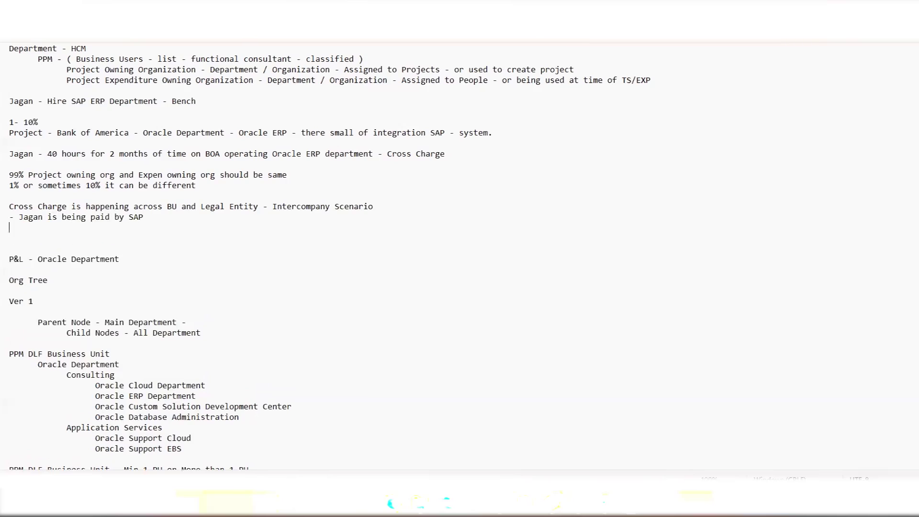
{"action": "type", "text": "Jagan is finally being"}
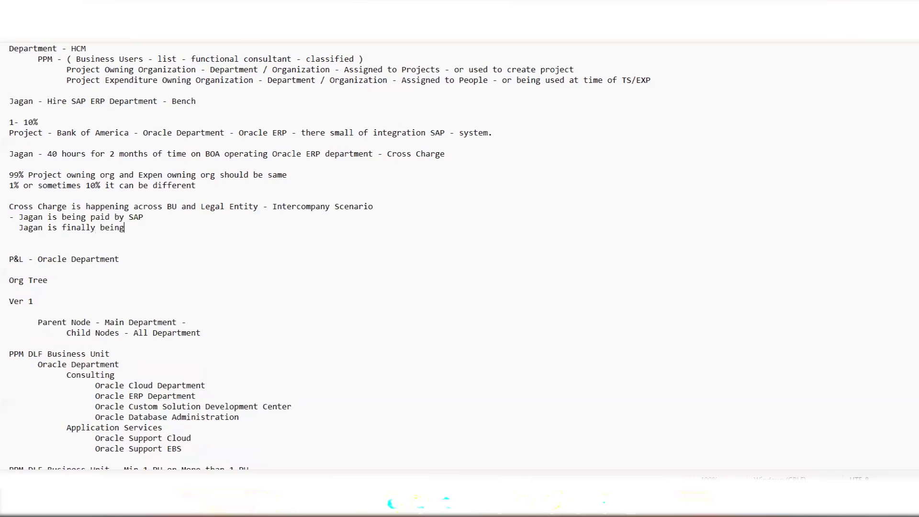
{"action": "type", "text": " Billed by Oracle"}
{"action": "key", "text": "Return"}
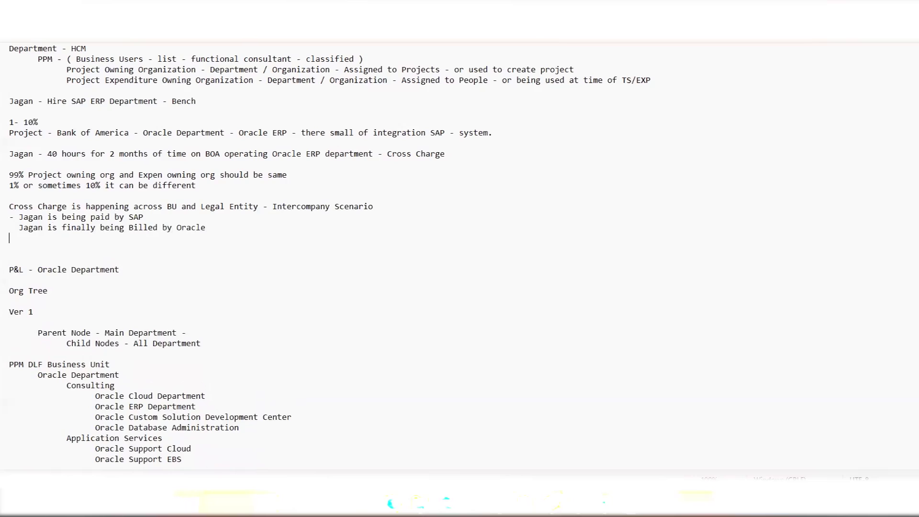
Step: Append "from BOA customer" to the billing line and add that the employee "is being charged back by Oracle to SAP Department"
{"action": "type", "text": "Jagan is"}
{"action": "type", "text": "re"}
{"action": "key", "text": "BackSpace"}
{"action": "key", "text": "BackSpace"}
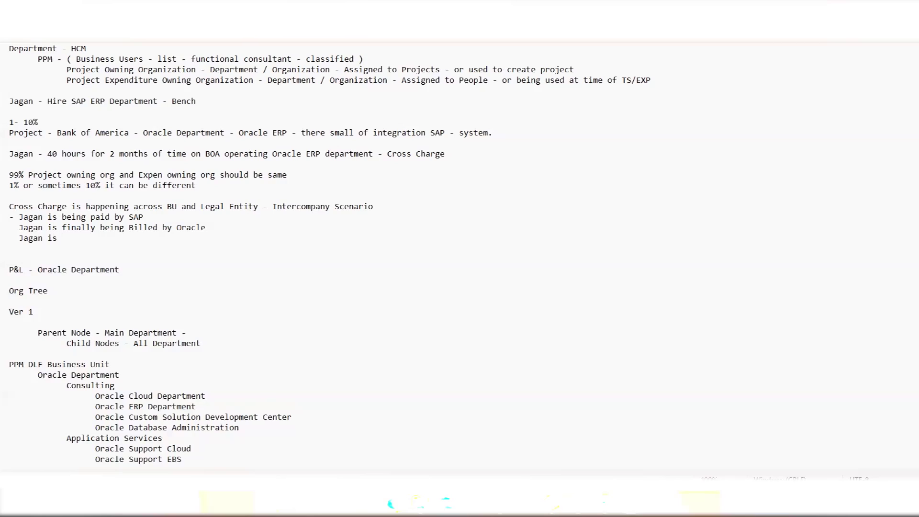
{"action": "left_click", "coordinate": [222, 225]}
{"action": "type", "text": "from BOA customer   Jagan is beinc"}
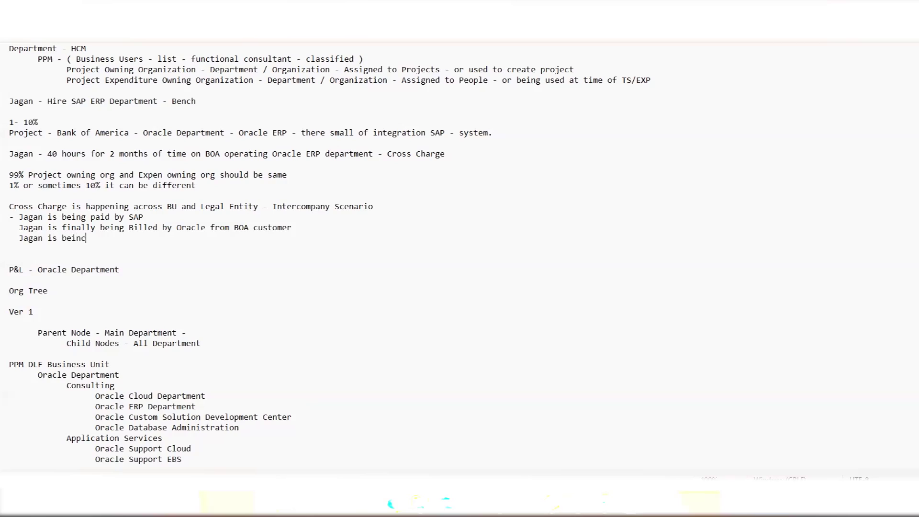
{"action": "key", "text": "BackSpace"}
{"action": "type", "text": "g charged back by Oracle to SAP Department"}
{"action": "key", "text": "Return"}
{"action": "key", "text": "Return"}
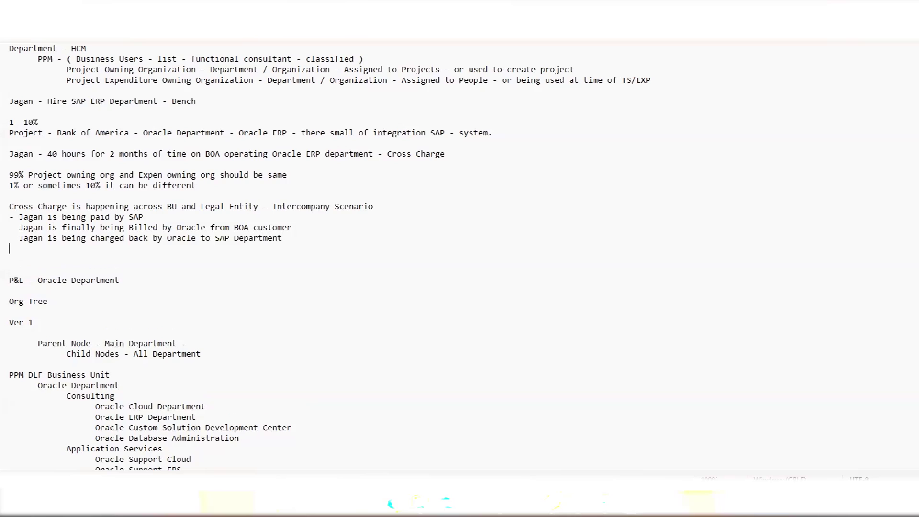
Step: Add an "SAP - P&L" heading with the employee's figures "1LAKHS RS / 1.5Lkahs / Monthly - 50K" beneath it
{"action": "type", "text": "SAP -"}
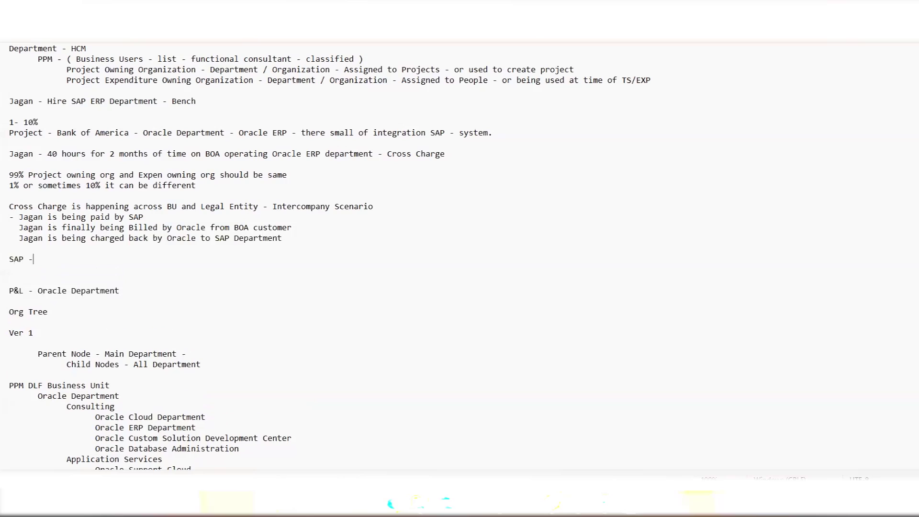
{"action": "type", "text": " P&L"}
{"action": "key", "text": "Return"}
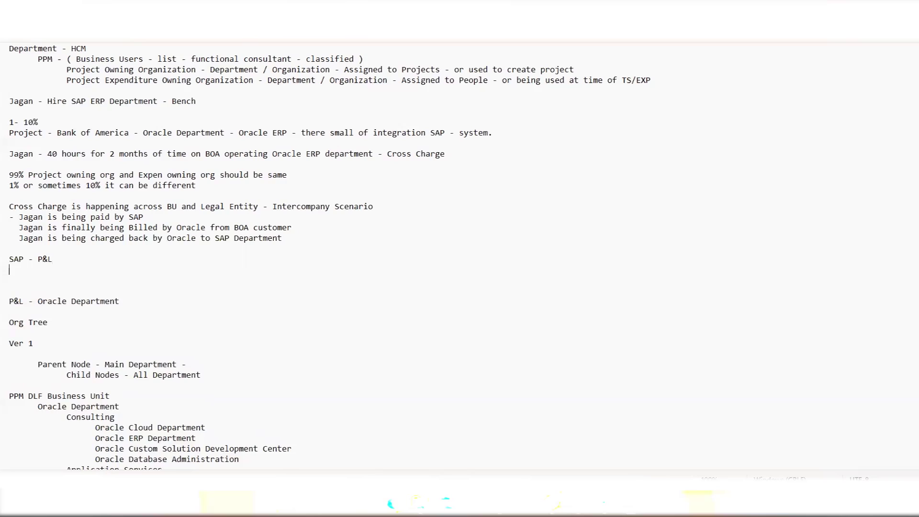
{"action": "type", "text": "Jagan -"}
{"action": "type", "text": "1LAKHS RS / 1.5Lkahs"}
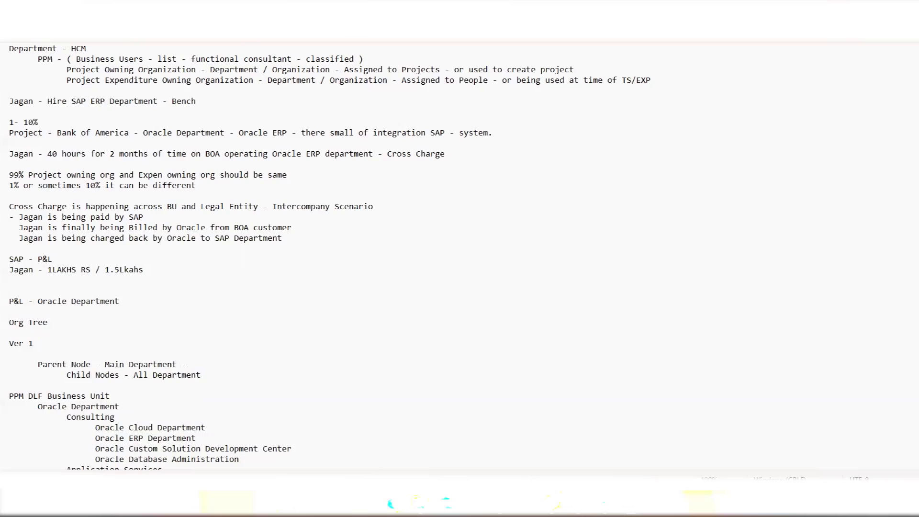
{"action": "type", "text": " / Monthly - 50K"}
{"action": "key", "text": "Return"}
{"action": "key", "text": "Return"}
Step: Add an "Oracle" heading with the employee's figures "1.5Lakhs / 2.5 Lakhs - 1Lk" beneath it
{"action": "type", "text": "Oracle"}
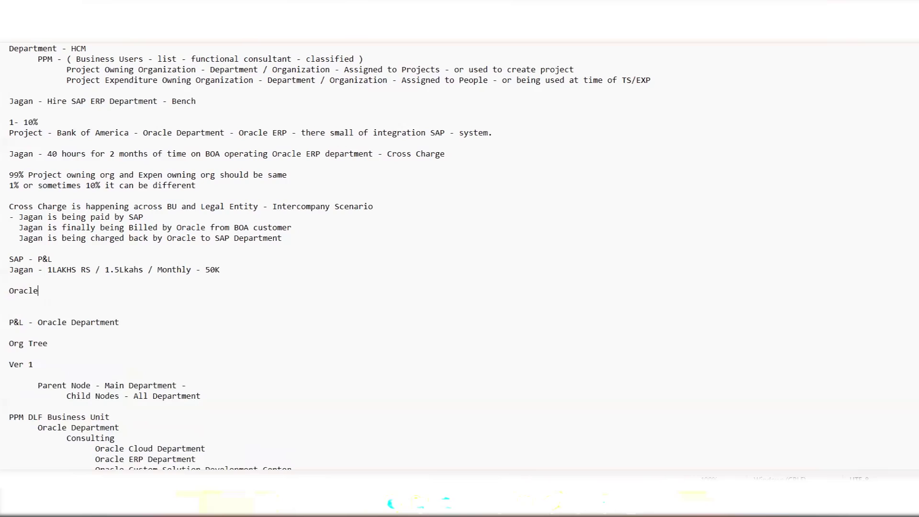
{"action": "key", "text": "Return"}
{"action": "type", "text": "Ja"}
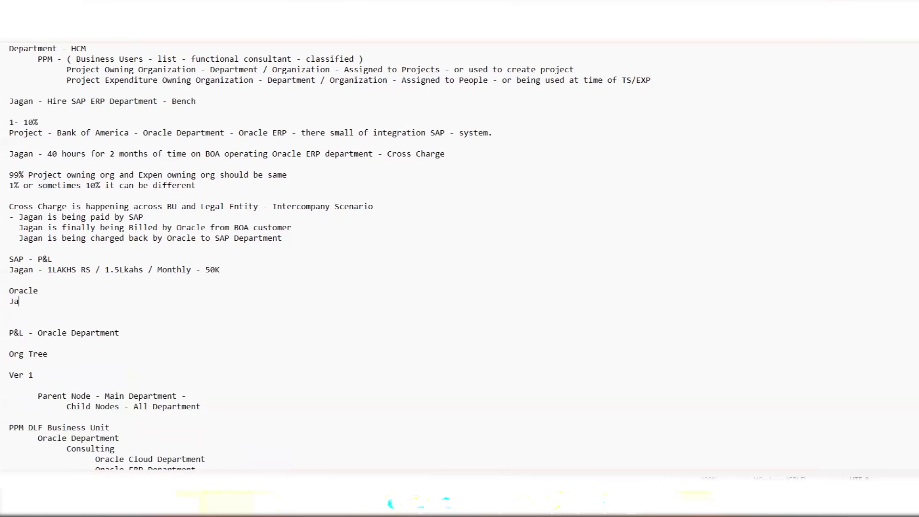
{"action": "type", "text": "gan - 1.5Lakhs / 2.5 Lakhs - 1Lkash"}
{"action": "key", "text": "BackSpace"}
{"action": "key", "text": "BackSpace"}
{"action": "key", "text": "BackSpace"}
{"action": "key", "text": "BackSpace"}
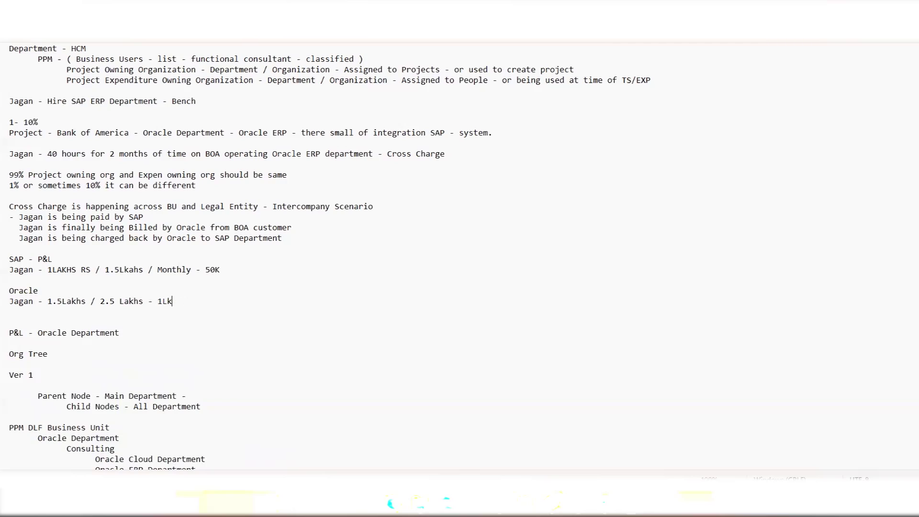
Step: Complete the last amount on the line under the Oracle heading so that it reads "1Lakh"
{"action": "type", "text": "akh"}
{"action": "left_click_drag", "start_coordinate": [191, 303], "coordinate": [7, 259]}
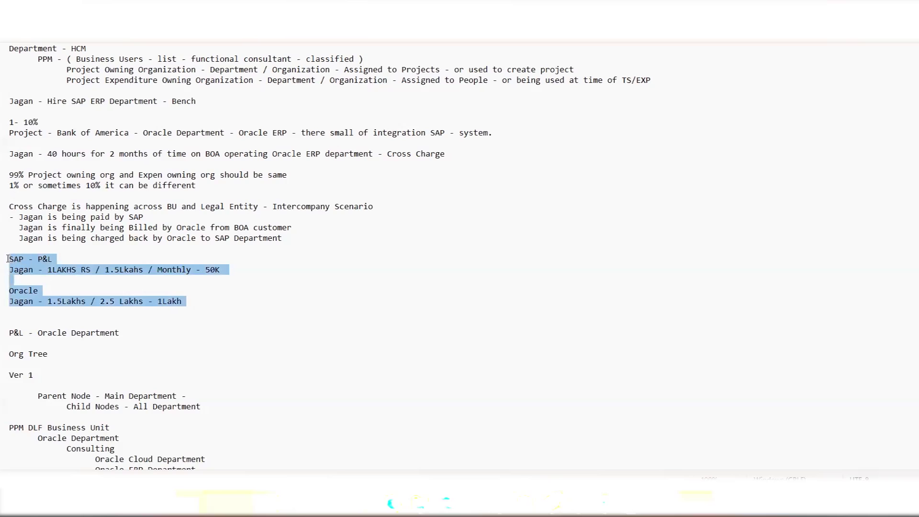
{"action": "left_click", "coordinate": [157, 301]}
Step: Append "- Generating externally AR invoice" to the BOA customer billing line and "- Generating Intercompany Payables Invoice" to the line about charging back the SAP Department
{"action": "left_click", "coordinate": [302, 227]}
{"action": "type", "text": "- "}
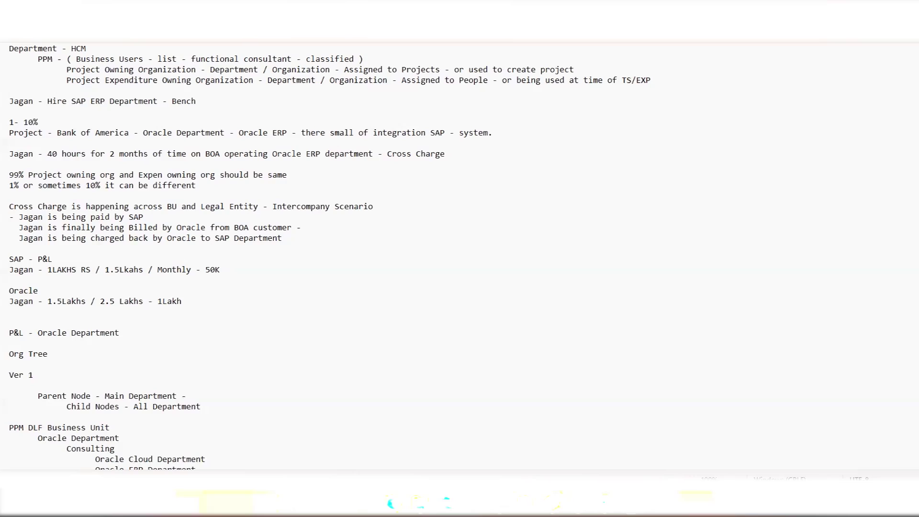
{"action": "type", "text": "Generating ext"}
{"action": "type", "text": "ernally AR invoice"}
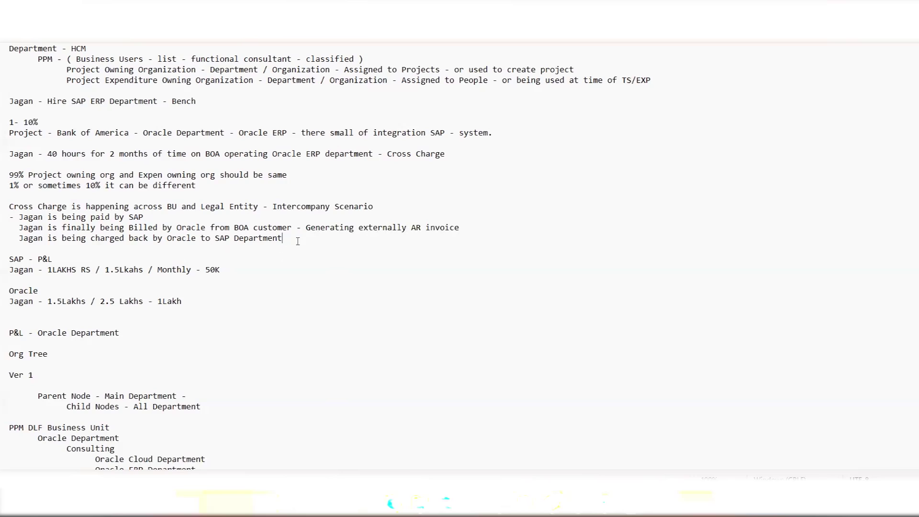
{"action": "type", "text": "Generating Intercompany"}
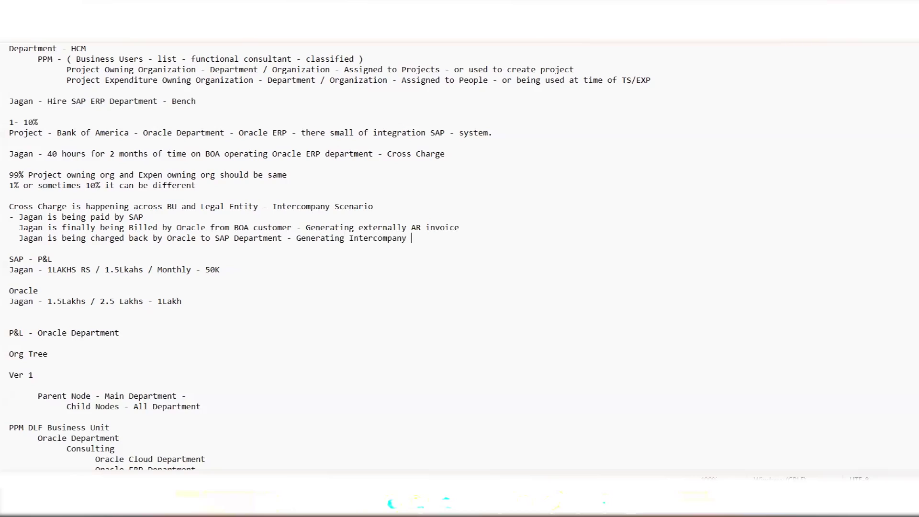
{"action": "type", "text": " Payables Invoice"}
Step: Append "- Generating intercompany AR invoice" to the "being paid by SAP" line in the cross charge notes
{"action": "left_click", "coordinate": [198, 216]}
{"action": "type", "text": "- Genr"}
{"action": "key", "text": "BackSpace"}
{"action": "type", "text": "erating"}
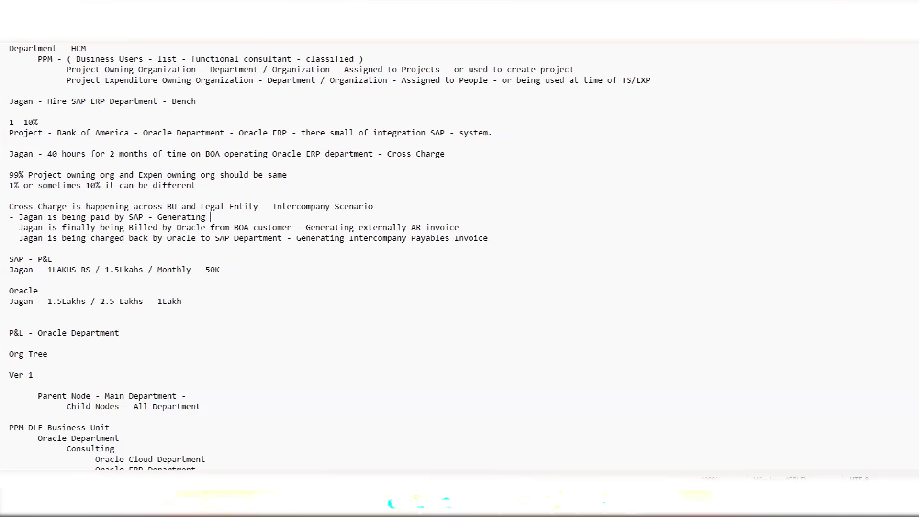
{"action": "type", "text": " intercompany AR invoice"}
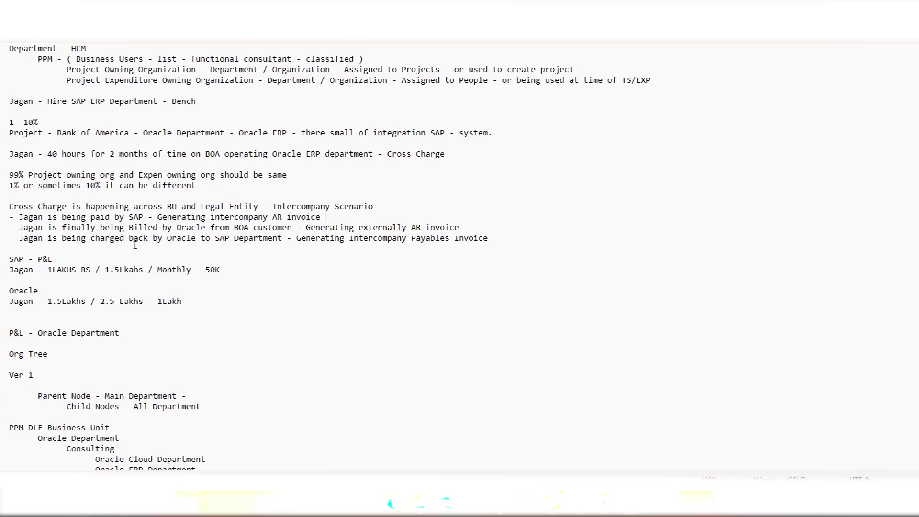
{"action": "left_click", "coordinate": [499, 238]}
Step: Duplicate the "Hire SAP ERP Department - Bench" line below the Oracle profit figures, leaving blank lines above it
{"action": "left_click", "coordinate": [187, 301]}
{"action": "key", "text": "Return"}
{"action": "key", "text": "Return"}
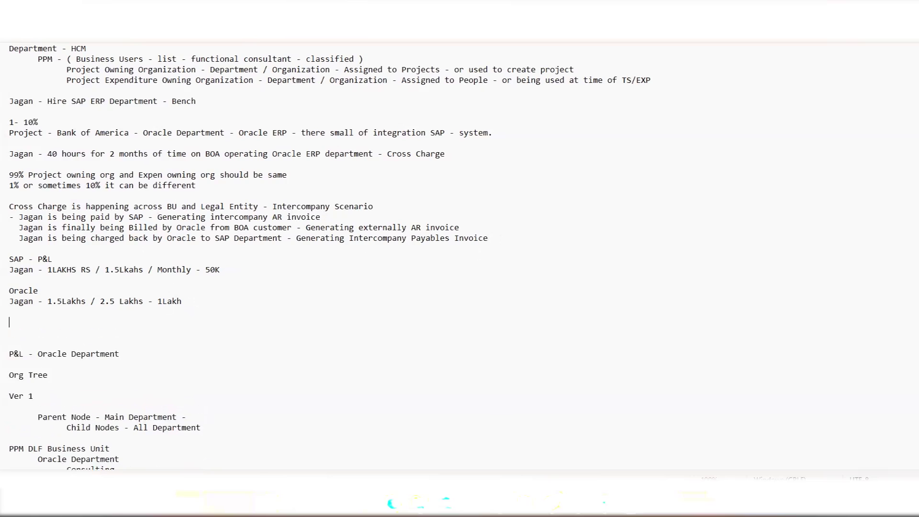
{"action": "scroll", "coordinate": [36, 299], "scroll_direction": "up", "scroll_amount": 1}
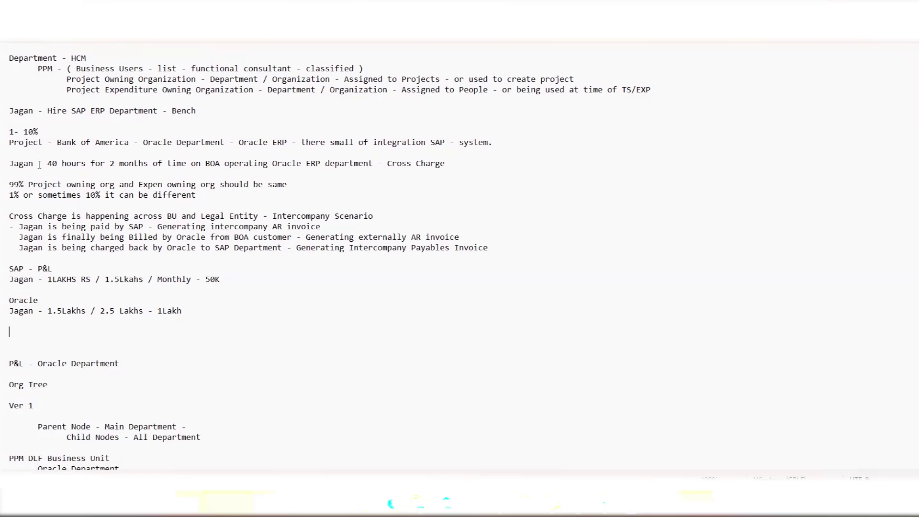
{"action": "left_click_drag", "start_coordinate": [9, 111], "coordinate": [202, 111]}
{"action": "key", "text": "ctrl+c"}
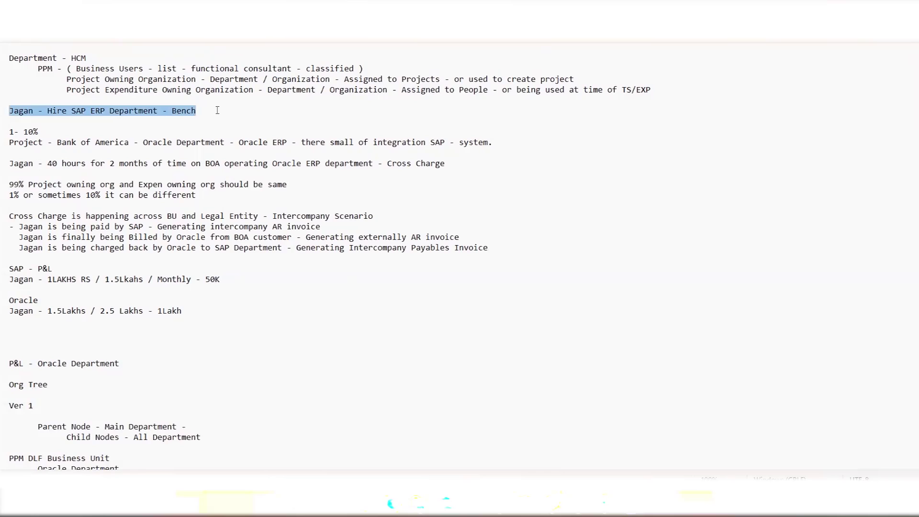
{"action": "left_click", "coordinate": [171, 330]}
{"action": "key", "text": "Return"}
{"action": "key", "text": "Return"}
{"action": "key", "text": "ctrl+v"}
{"action": "left_click", "coordinate": [75, 352]}
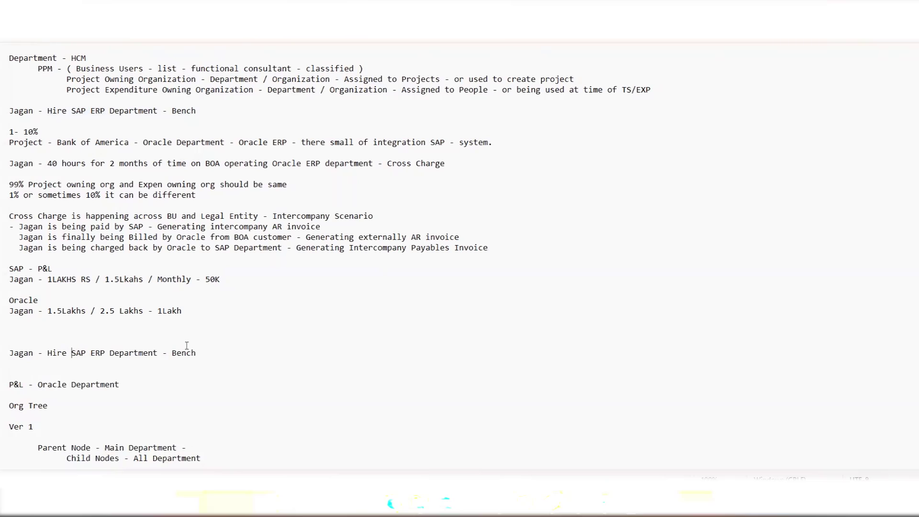
Step: Reword the duplicated hire line so it reads "Hire Oracle ERP - Bench" instead of naming the SAP ERP Department
{"action": "double_click", "coordinate": [81, 353]}
{"action": "type", "text": "Oracle "}
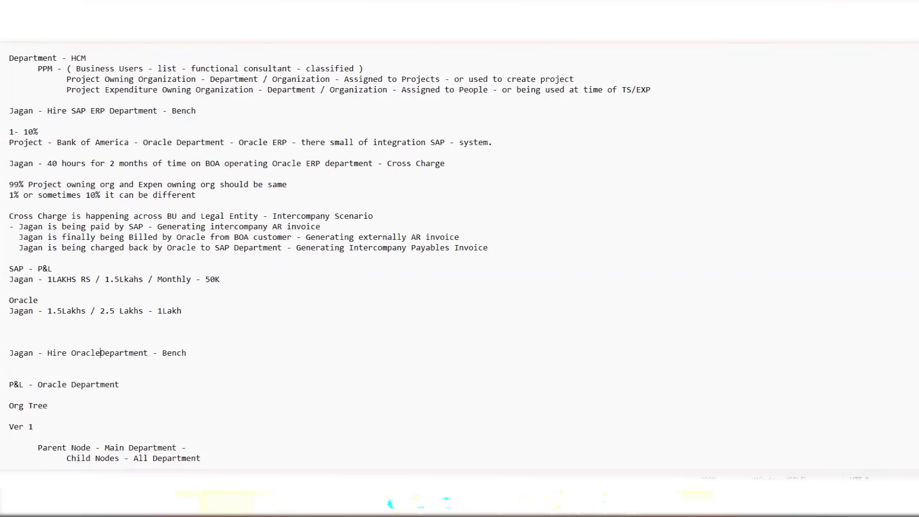
{"action": "type", "text": "ERP"}
{"action": "key", "text": "Delete"}
{"action": "key", "text": "Delete"}
{"action": "key", "text": "Delete"}
{"action": "key", "text": "Delete"}
{"action": "key", "text": "Delete"}
Step: Rename the "Oracle Cloud Department" entry in the PPM DLF Business Unit tree to "Oracle Cloud Consulting"
{"action": "scroll", "coordinate": [137, 365], "scroll_direction": "down", "scroll_amount": 5}
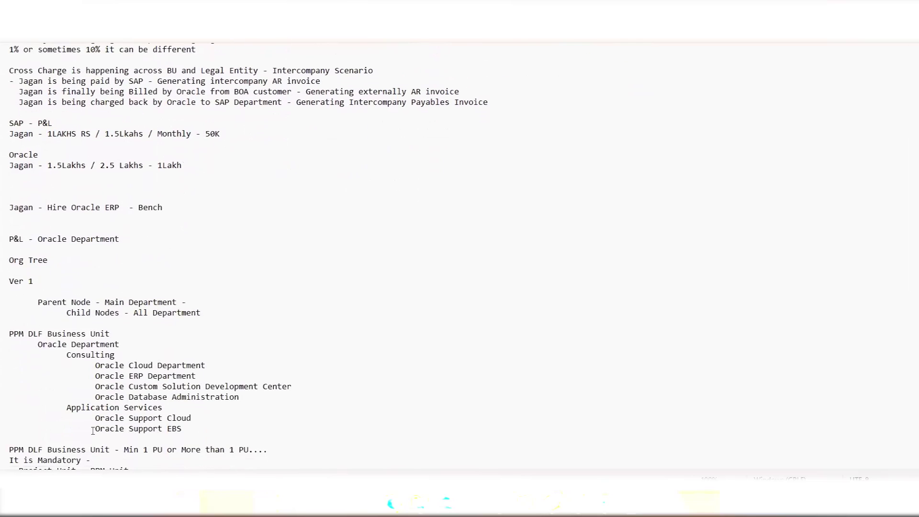
{"action": "mouse_move", "coordinate": [93, 430]}
{"action": "left_mouse_down"}
{"action": "mouse_move", "coordinate": [183, 430]}
{"action": "mouse_move", "coordinate": [192, 418]}
{"action": "mouse_move", "coordinate": [94, 414]}
{"action": "left_mouse_up"}
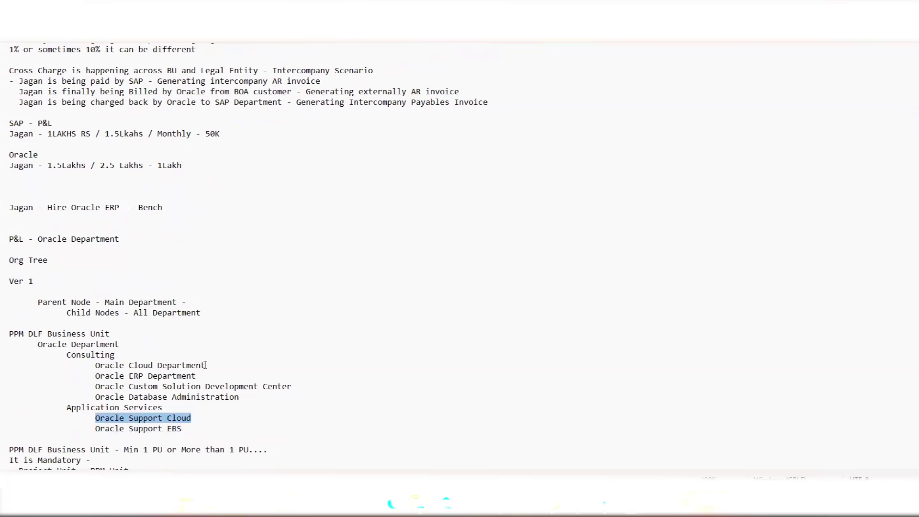
{"action": "left_click_drag", "start_coordinate": [207, 365], "coordinate": [104, 364]}
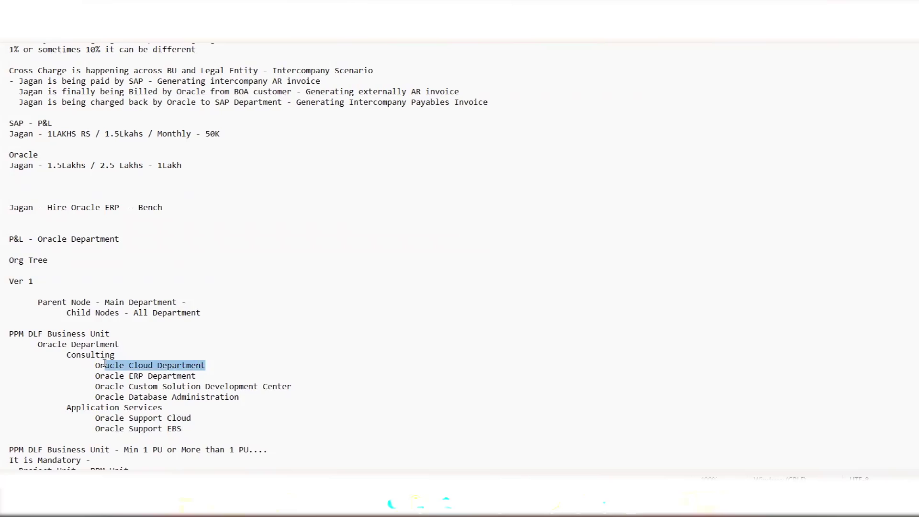
{"action": "left_click", "coordinate": [194, 383]}
{"action": "left_click", "coordinate": [159, 365]}
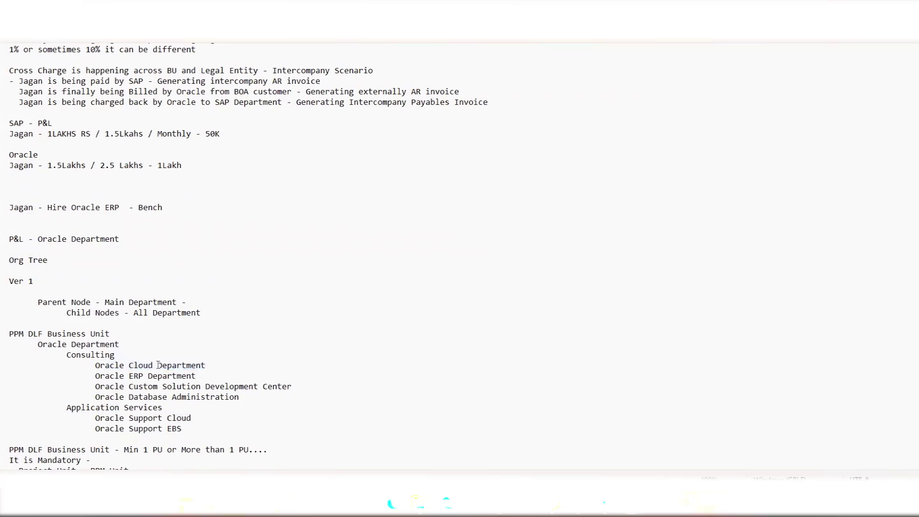
{"action": "type", "text": "Consu"}
{"action": "key", "text": "Delete"}
{"action": "key", "text": "Delete"}
{"action": "key", "text": "Delete"}
{"action": "key", "text": "Delete"}
{"action": "key", "text": "Delete"}
{"action": "type", "text": "lting"}
Step: Compare the Oracle Cloud Consulting entry with Oracle Support Cloud under Application Services in the Oracle Department tree
{"action": "left_click_drag", "start_coordinate": [91, 363], "coordinate": [211, 365]}
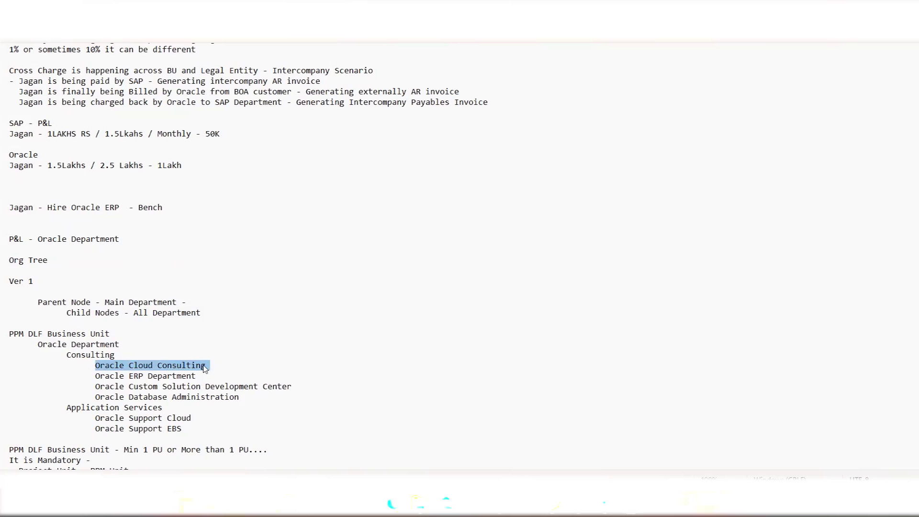
{"action": "scroll", "coordinate": [205, 367], "scroll_direction": "up", "scroll_amount": 1}
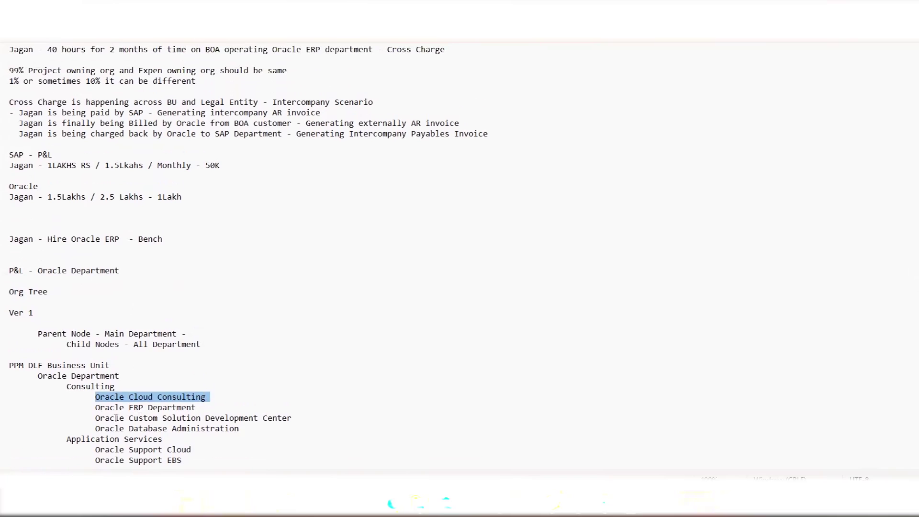
{"action": "scroll", "coordinate": [106, 425], "scroll_direction": "down", "scroll_amount": 1}
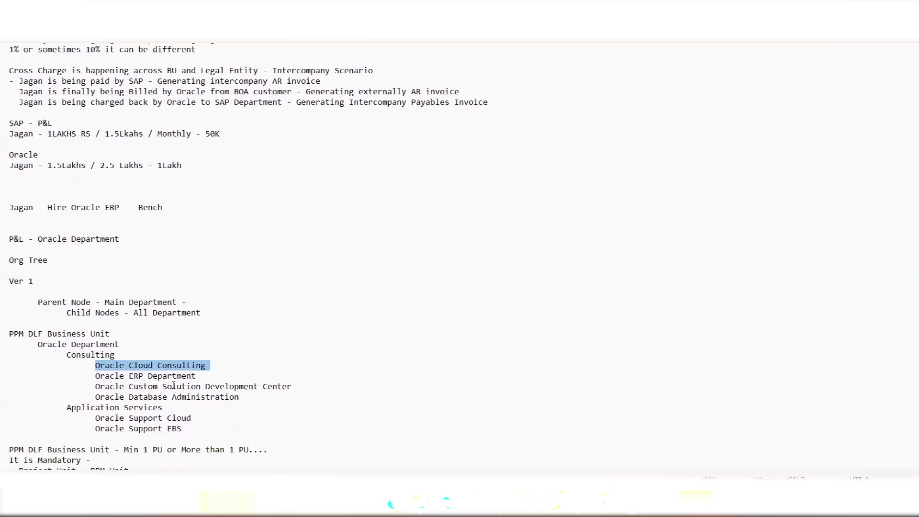
{"action": "left_click", "coordinate": [163, 367]}
{"action": "left_click", "coordinate": [100, 355]}
{"action": "left_click", "coordinate": [105, 429]}
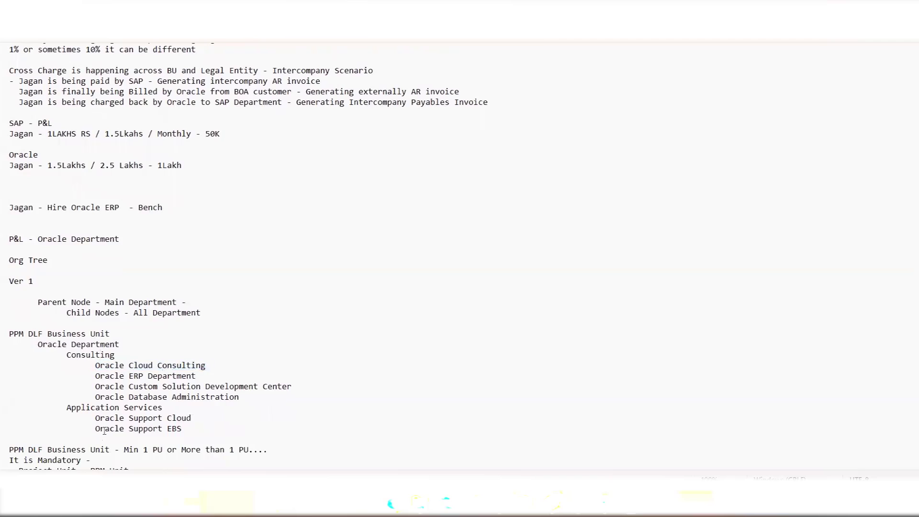
{"action": "left_click", "coordinate": [36, 347]}
{"action": "left_click_drag", "start_coordinate": [36, 346], "coordinate": [125, 349]}
{"action": "left_click", "coordinate": [126, 349]}
{"action": "left_click_drag", "start_coordinate": [94, 368], "coordinate": [217, 367]}
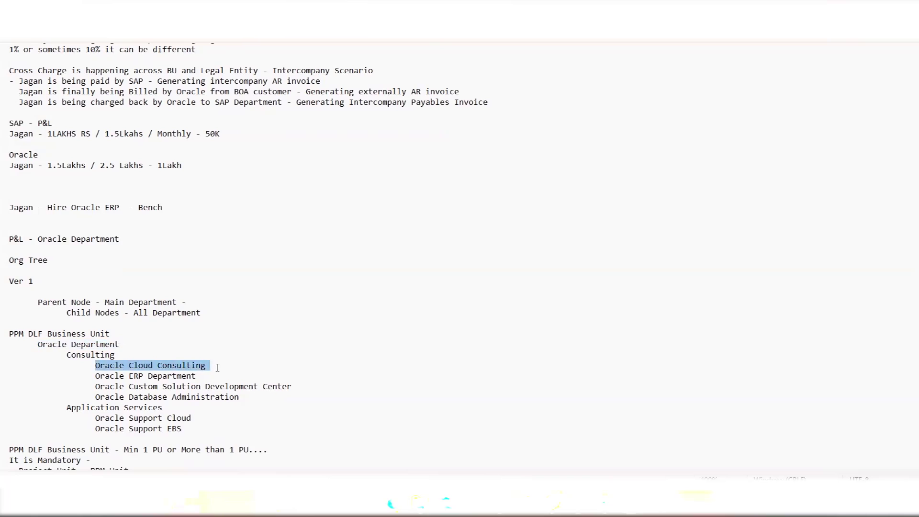
{"action": "left_click_drag", "start_coordinate": [78, 418], "coordinate": [206, 420]}
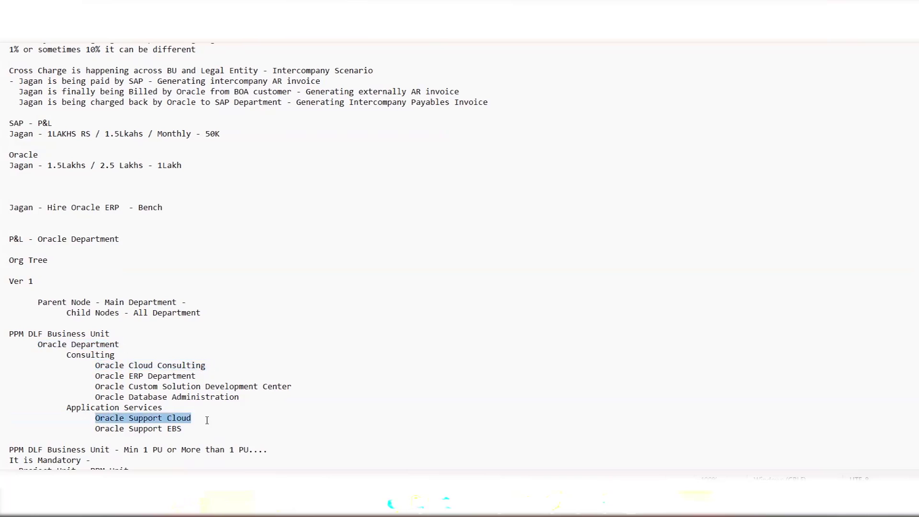
{"action": "left_click", "coordinate": [143, 376]}
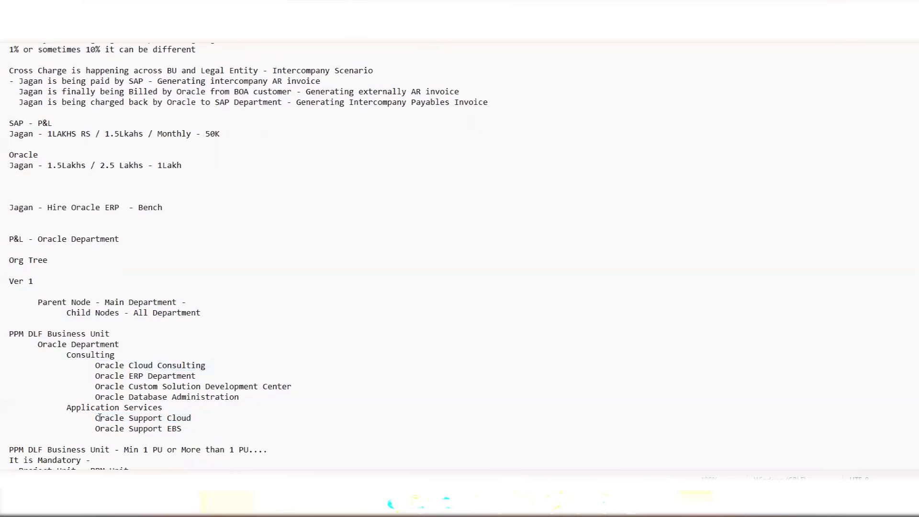
{"action": "left_click_drag", "start_coordinate": [89, 418], "coordinate": [192, 418]}
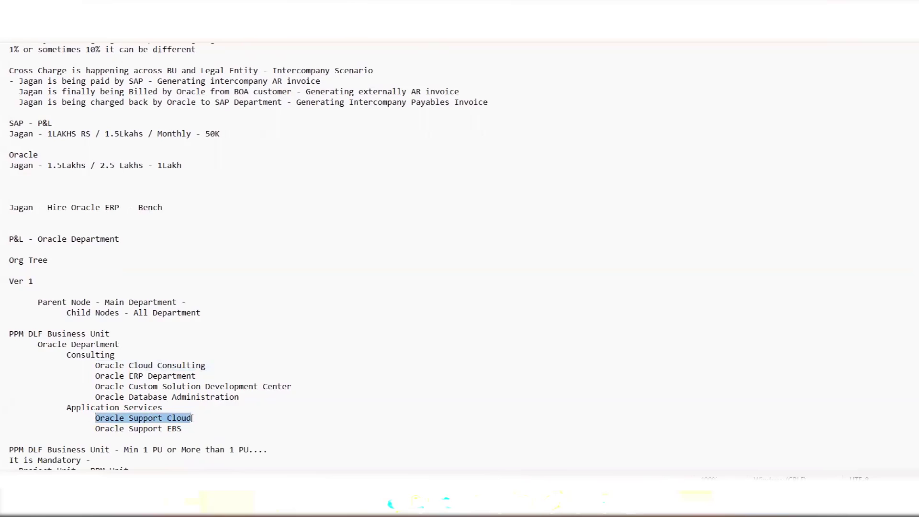
{"action": "left_click", "coordinate": [168, 364]}
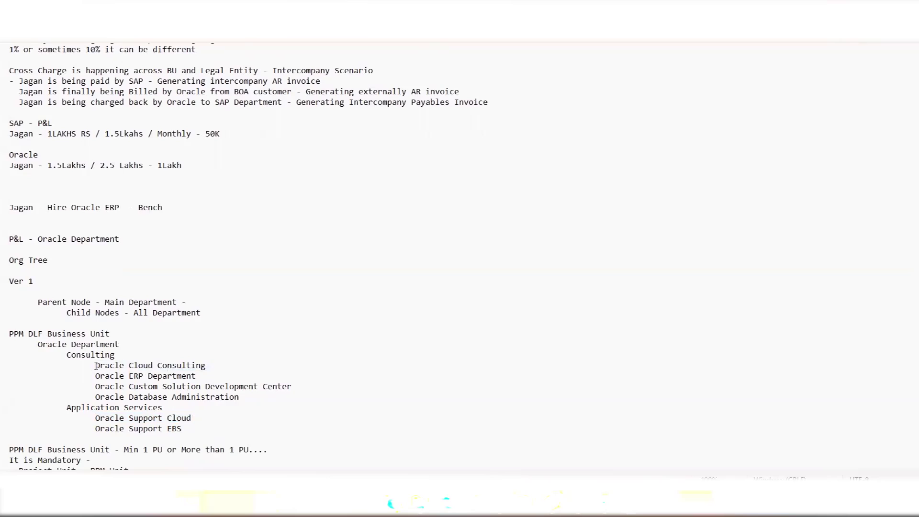
{"action": "left_click_drag", "start_coordinate": [95, 365], "coordinate": [207, 367]}
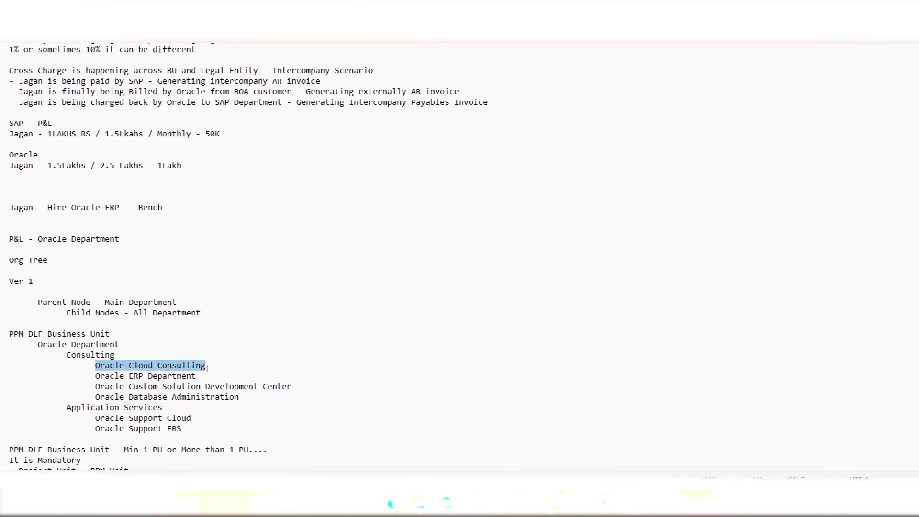
{"action": "left_click", "coordinate": [238, 372]}
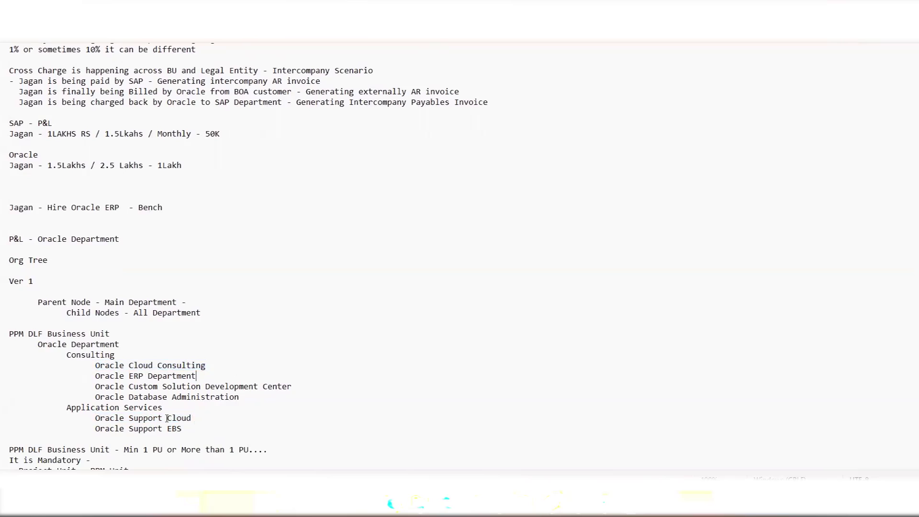
{"action": "left_click_drag", "start_coordinate": [192, 418], "coordinate": [95, 419]}
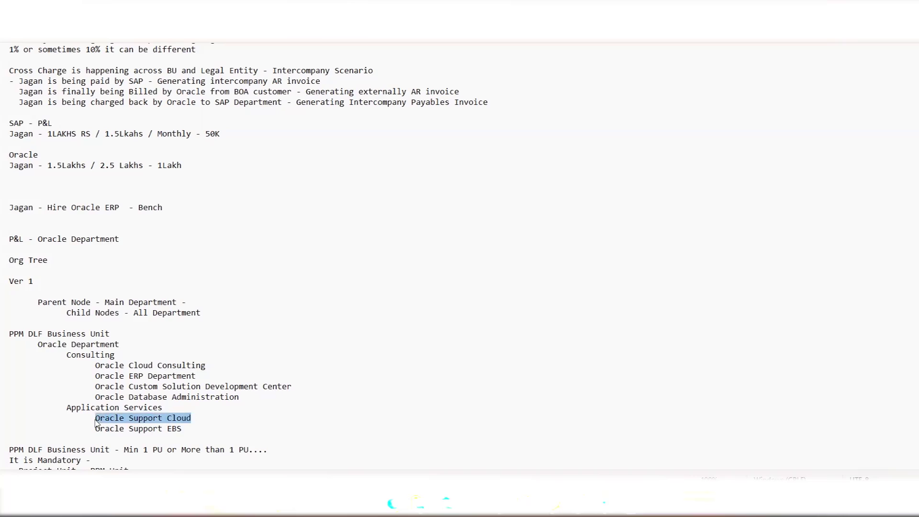
{"action": "left_click", "coordinate": [107, 372]}
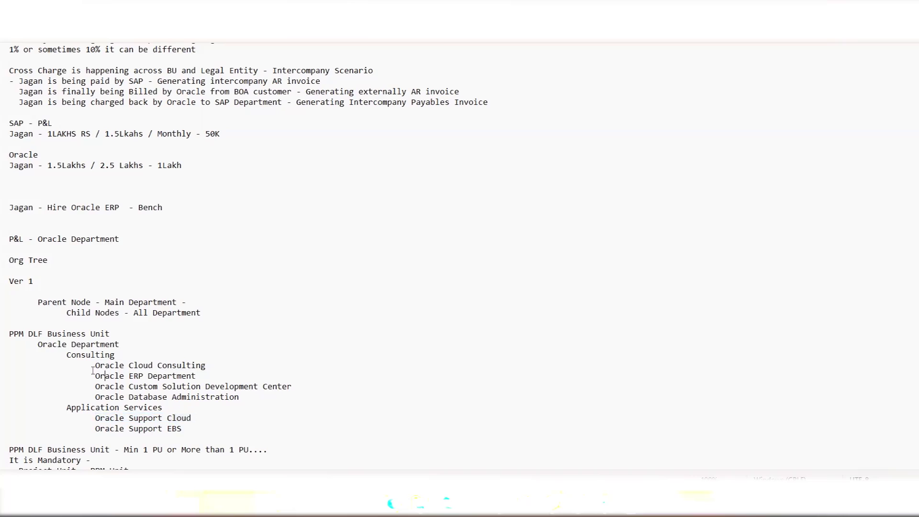
{"action": "left_click_drag", "start_coordinate": [210, 367], "coordinate": [95, 362]}
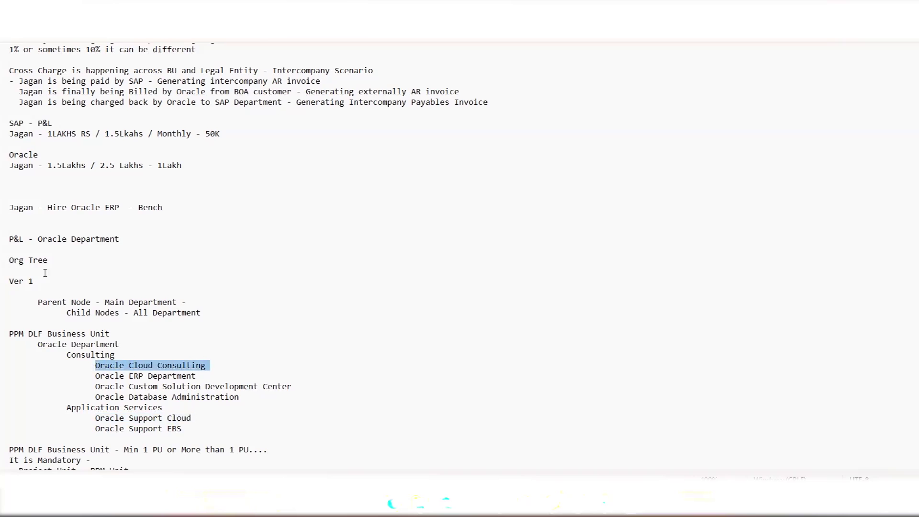
Step: Add the line "Cross Charge - Intra company - Withing BU or across BU but in same Legal entity." below the Oracle profit figures
{"action": "scroll", "coordinate": [72, 259], "scroll_direction": "up", "scroll_amount": 1}
{"action": "scroll", "coordinate": [71, 259], "scroll_direction": "up", "scroll_amount": 1}
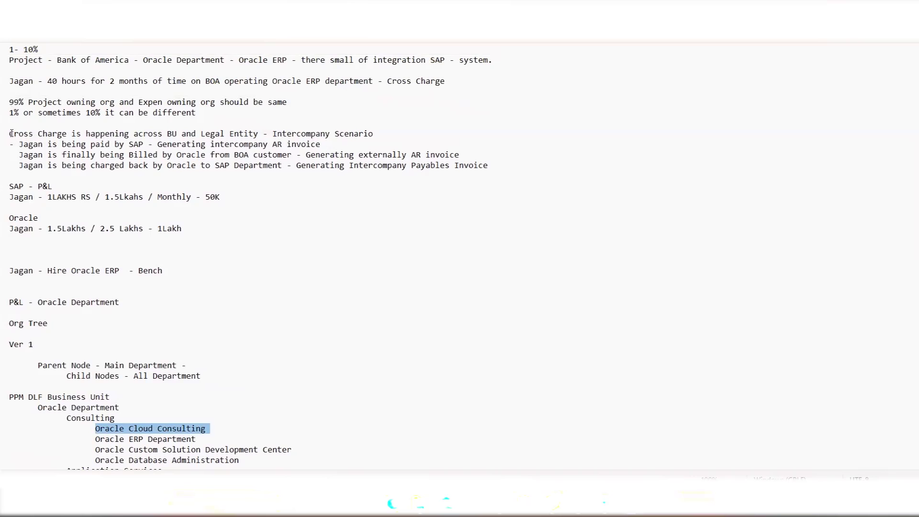
{"action": "left_click_drag", "start_coordinate": [9, 134], "coordinate": [62, 168]}
{"action": "left_click", "coordinate": [220, 215]}
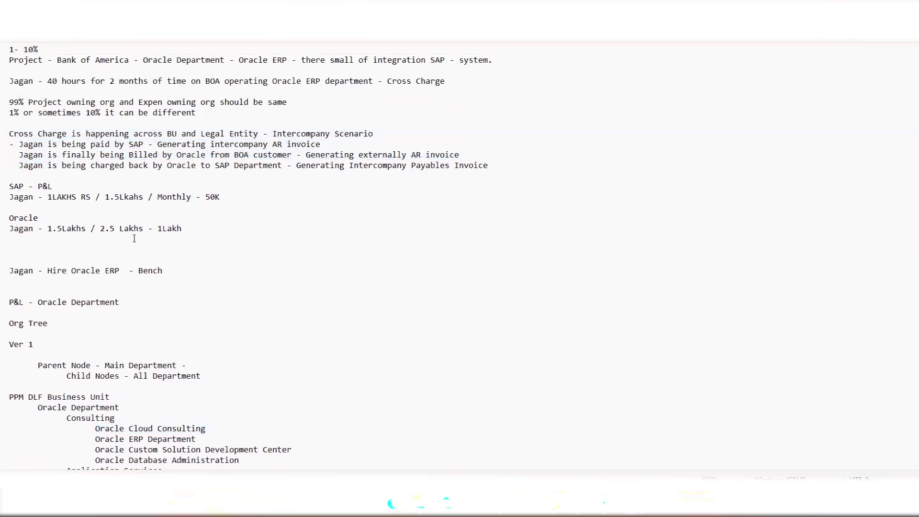
{"action": "left_click", "coordinate": [117, 239]}
{"action": "key", "text": "Return"}
{"action": "type", "text": "Cross Ch"}
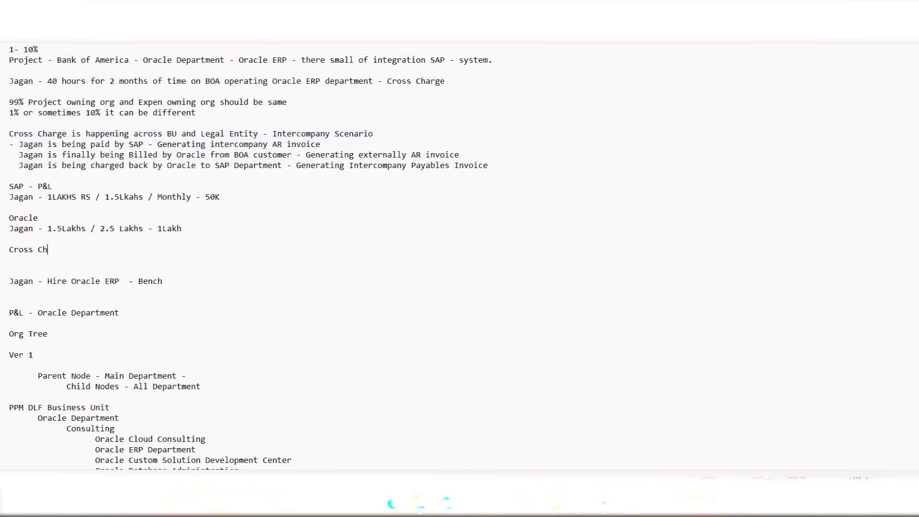
{"action": "type", "text": "arge - Intra company - Withing BU"}
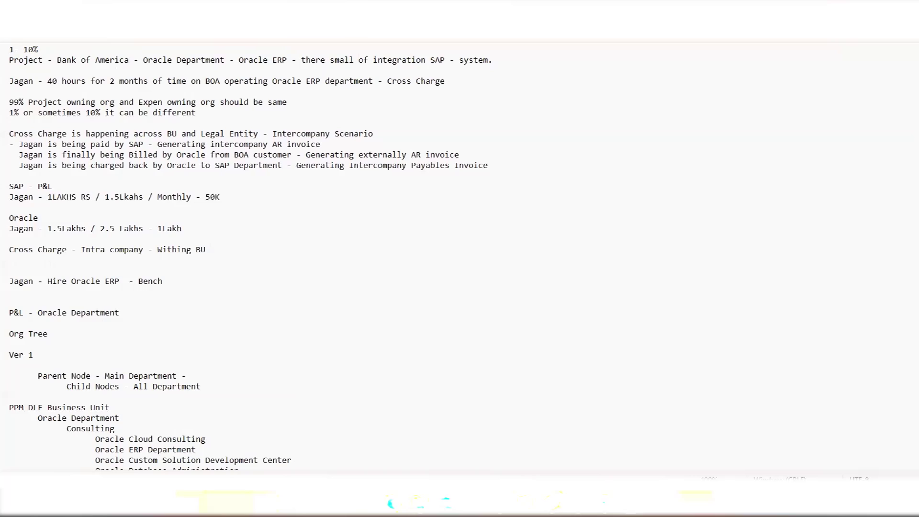
{"action": "type", "text": " or across BU but in same Legal en"}
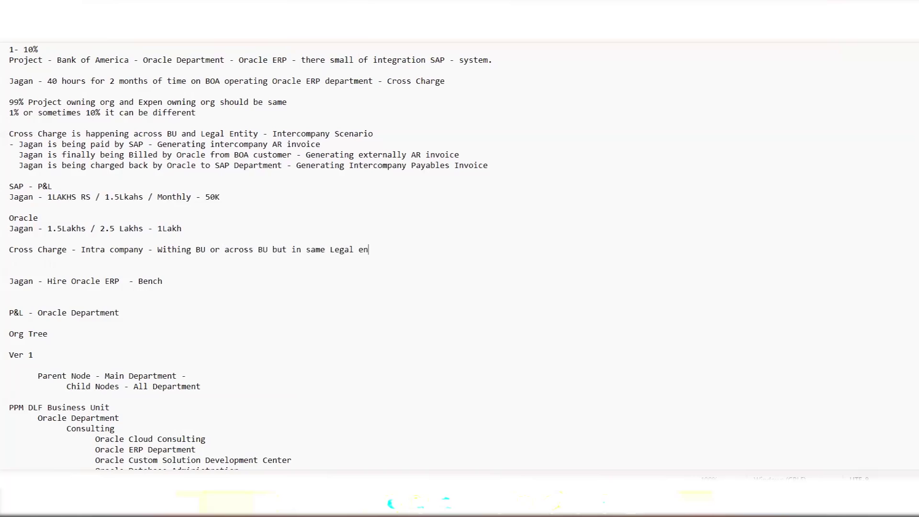
{"action": "type", "text": "tity."}
{"action": "scroll", "coordinate": [129, 250], "scroll_direction": "up", "scroll_amount": 2}
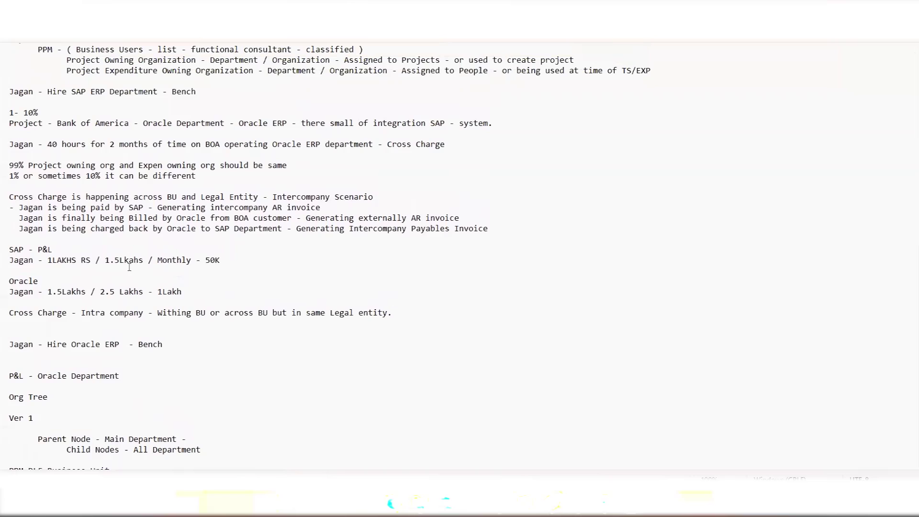
Step: Switch to the Configure Project Accounting Business Function page and open the full search for the costing currency conversion Rate Type
{"action": "scroll", "coordinate": [130, 268], "scroll_direction": "up", "scroll_amount": 1}
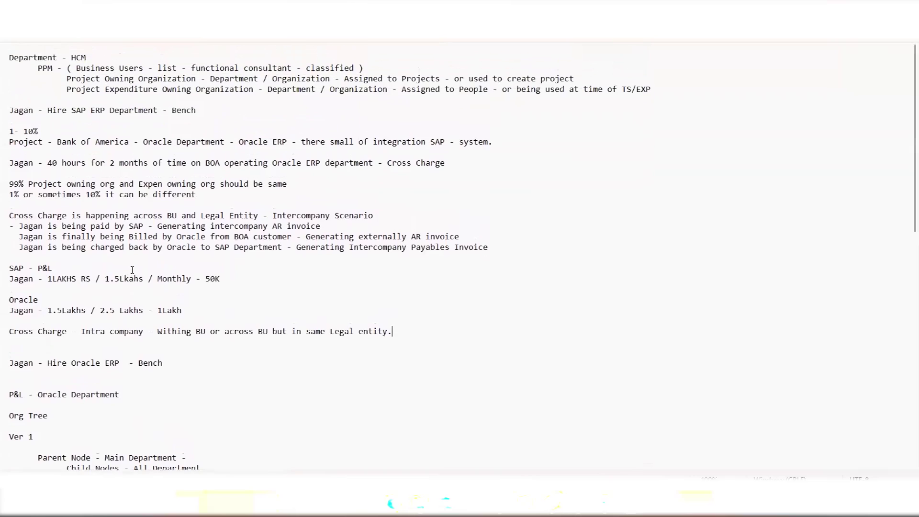
{"action": "key", "text": "alt+Tab"}
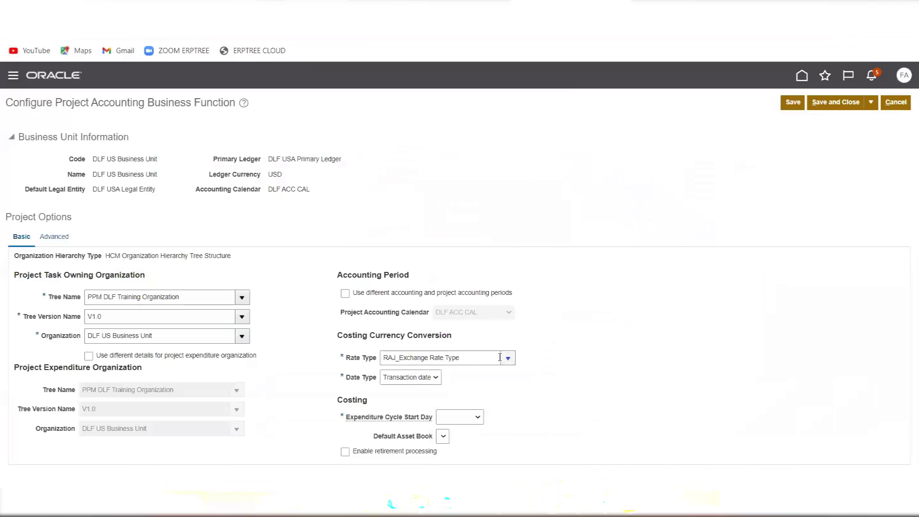
{"action": "left_click", "coordinate": [465, 357]}
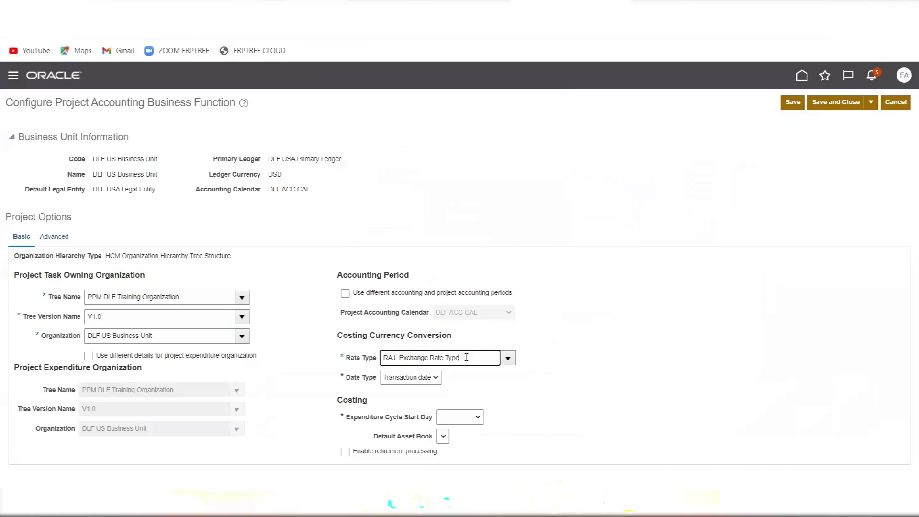
{"action": "left_click_drag", "start_coordinate": [466, 357], "coordinate": [370, 358]}
{"action": "left_click", "coordinate": [509, 359]}
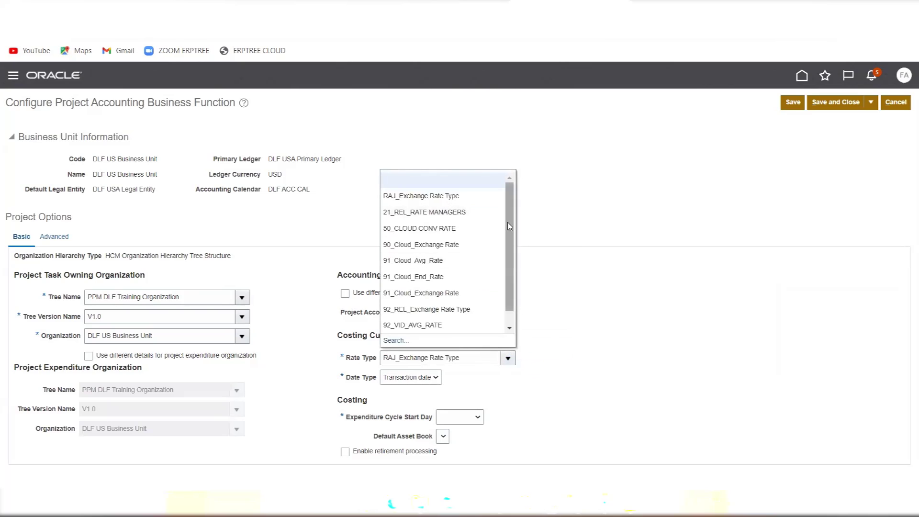
{"action": "scroll", "coordinate": [509, 226], "scroll_direction": "down", "scroll_amount": 1}
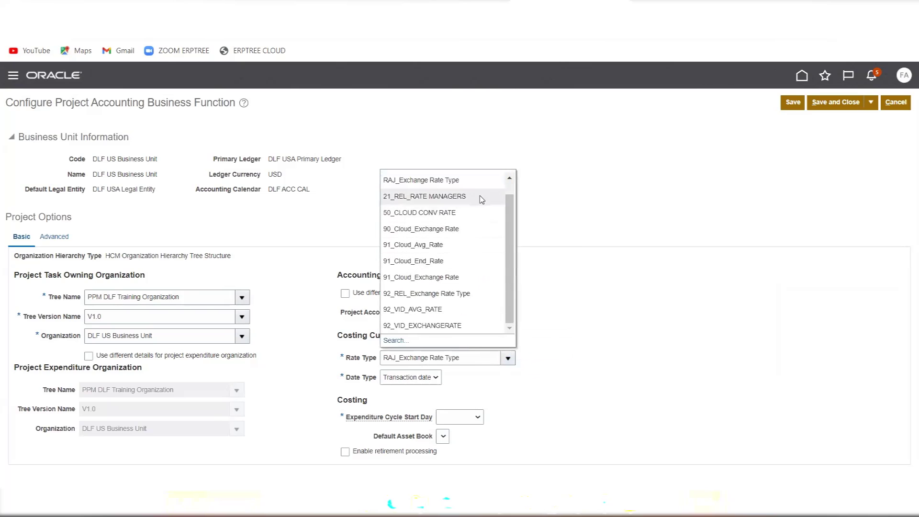
{"action": "left_click", "coordinate": [393, 340]}
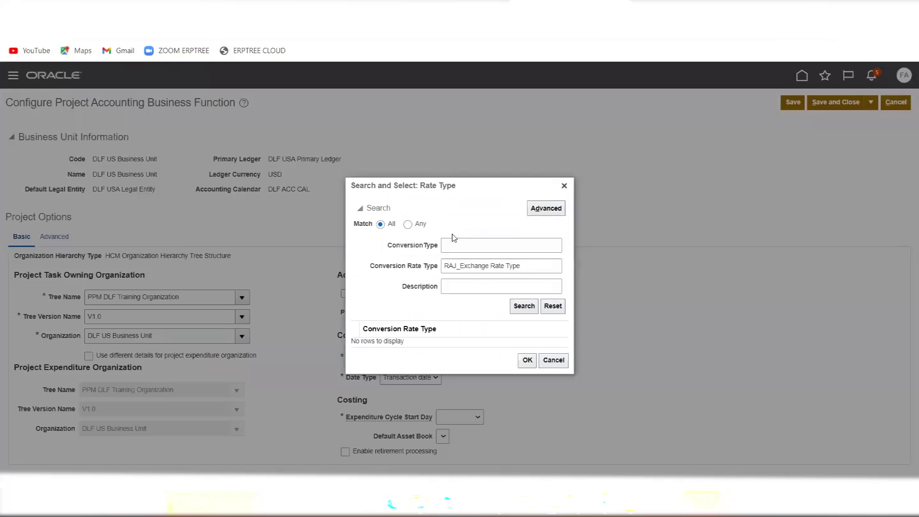
Step: Search the conversion rate types for "Corp" and choose Corporate as the costing Rate Type
{"action": "left_click_drag", "start_coordinate": [526, 267], "coordinate": [408, 271]}
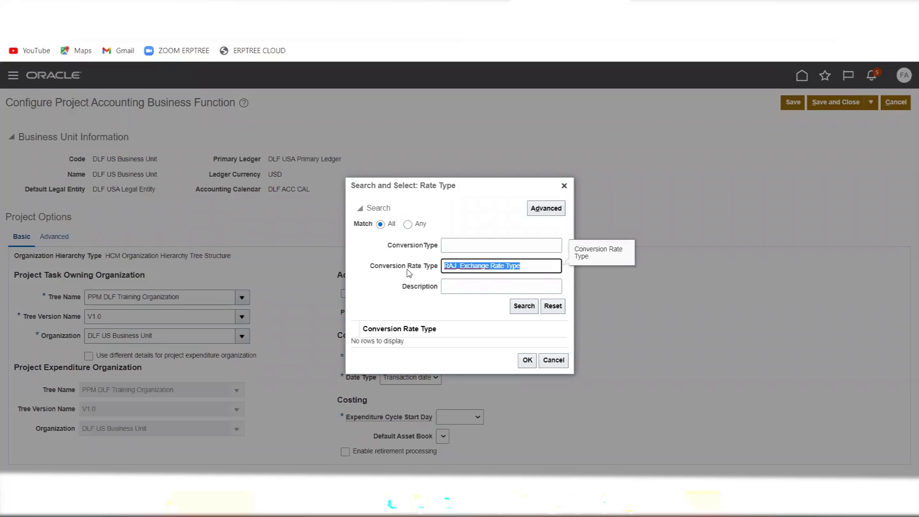
{"action": "key", "text": "BackSpace"}
{"action": "type", "text": "Corp"}
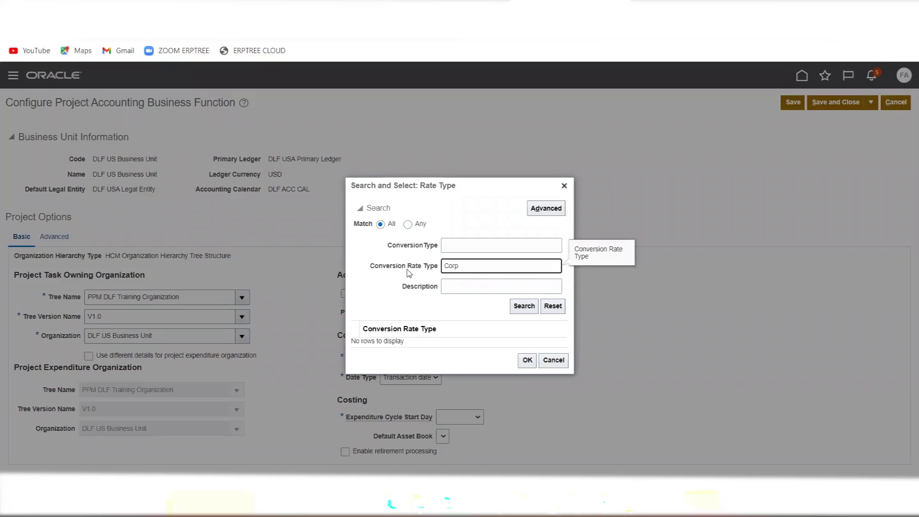
{"action": "key", "text": "Return"}
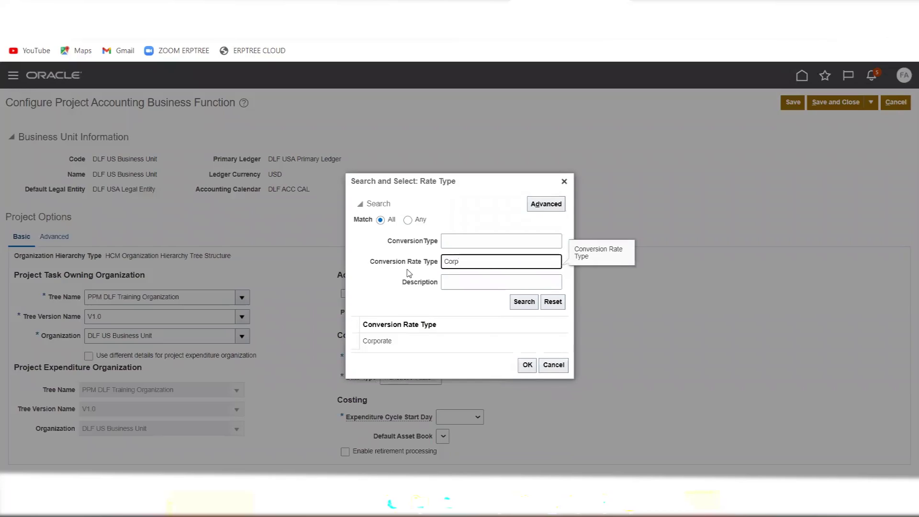
{"action": "left_click", "coordinate": [419, 341]}
{"action": "left_click", "coordinate": [525, 366]}
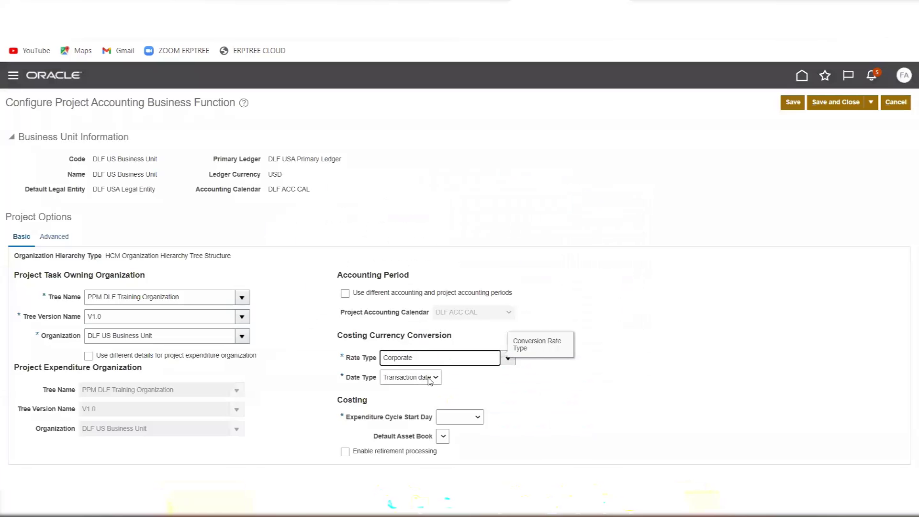
Step: Keep Transaction date as the Date Type, set the Expenditure Cycle Start Day to Monday, and save the project options
{"action": "left_click", "coordinate": [431, 377]}
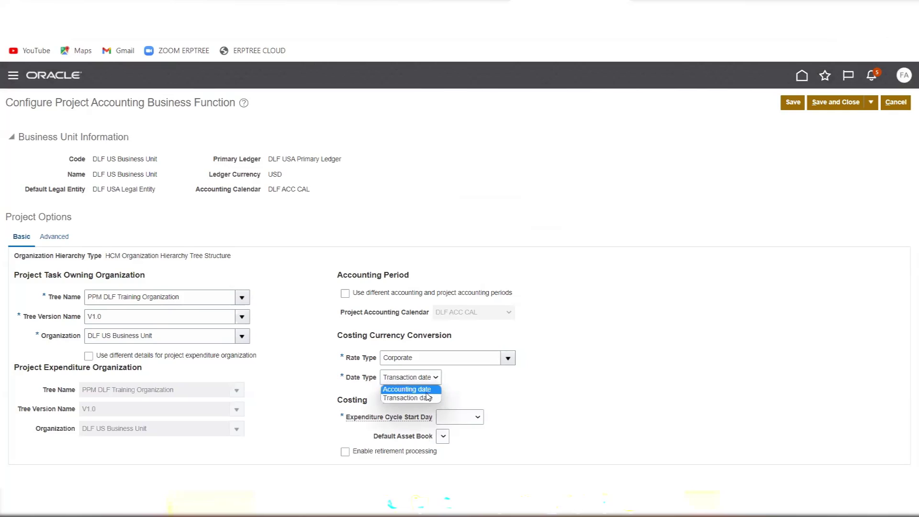
{"action": "left_click", "coordinate": [428, 399]}
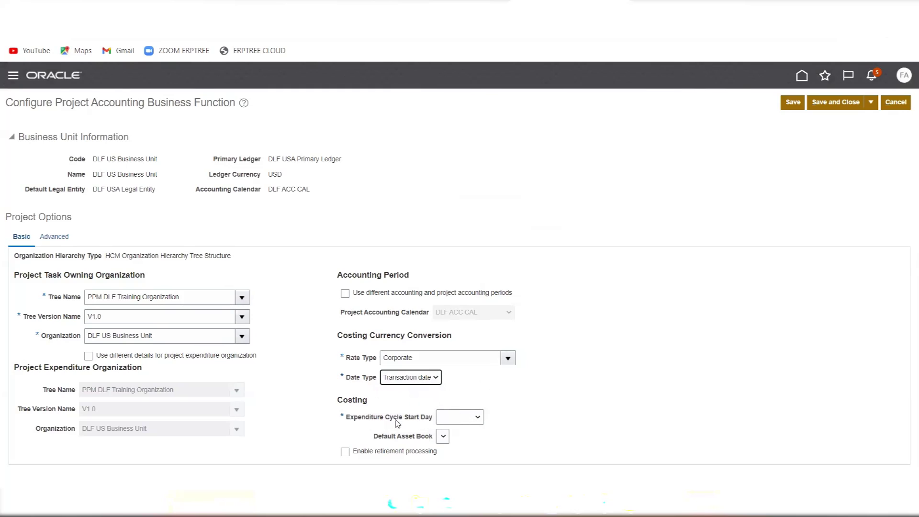
{"action": "left_click", "coordinate": [472, 422]}
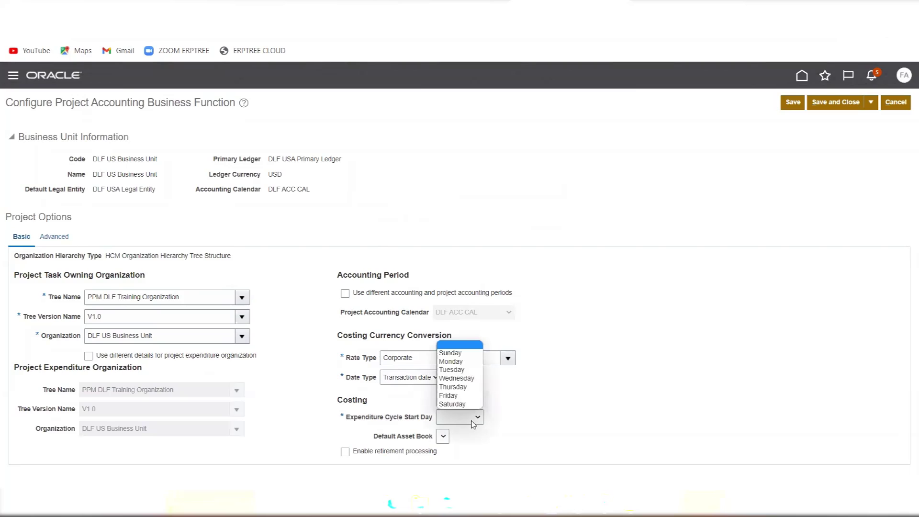
{"action": "left_click", "coordinate": [467, 364]}
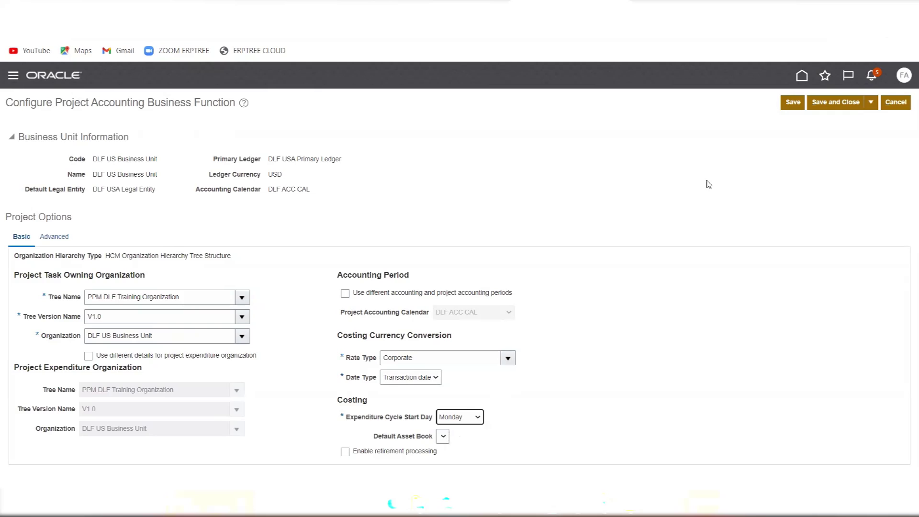
{"action": "left_click", "coordinate": [793, 104]}
Step: Switch to the Book1 workbook in Excel and examine the GL Period and PA Period columns for the business units
{"action": "key", "text": "alt+Tab"}
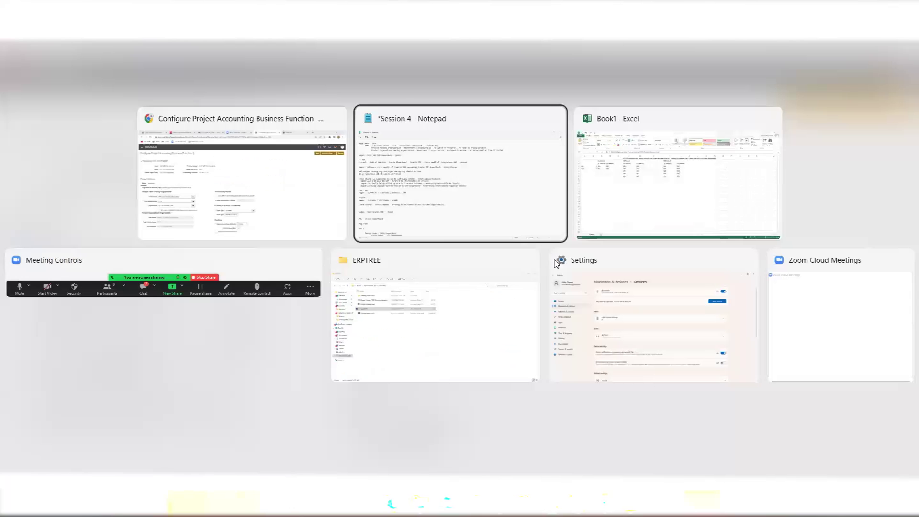
{"action": "key", "text": "alt+Tab"}
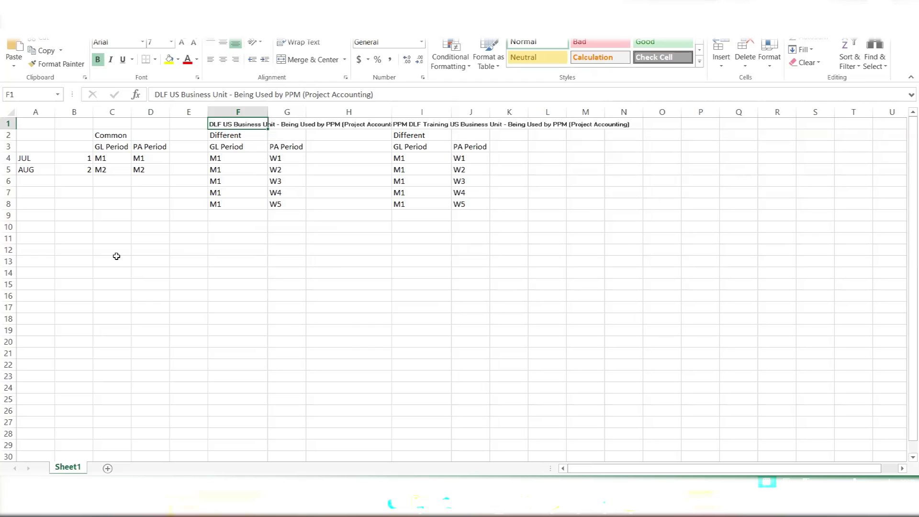
{"action": "key", "text": "alt+Tab"}
{"action": "key", "text": "alt+Tab"}
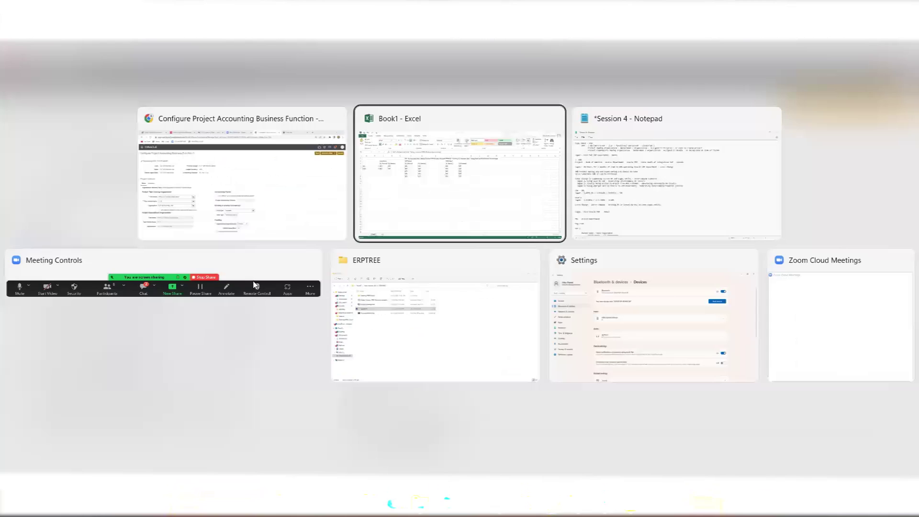
Step: Switch to the Session 4 notes in Notepad and add a dashed separator below the "DLF BU - GL / AP / AR" line
{"action": "key", "text": "alt+Tab"}
{"action": "scroll", "coordinate": [340, 346], "scroll_direction": "down", "scroll_amount": 14}
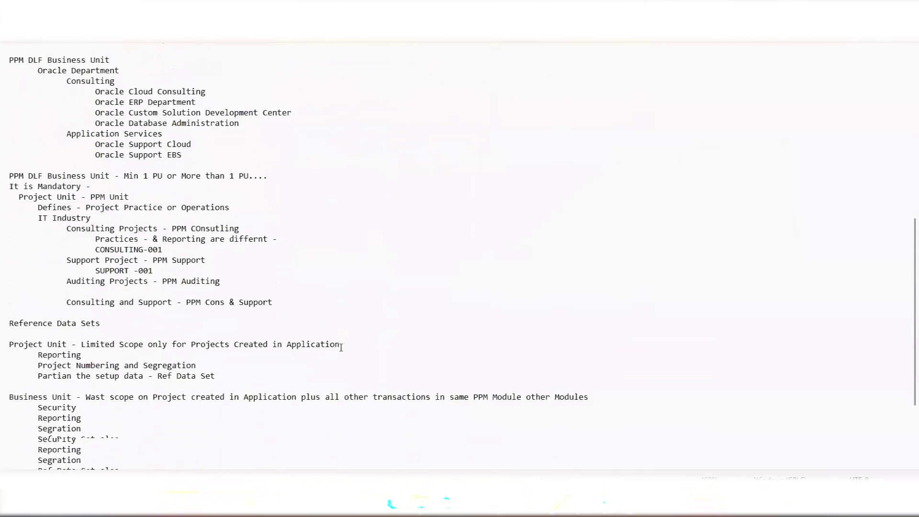
{"action": "scroll", "coordinate": [341, 346], "scroll_direction": "down", "scroll_amount": 4}
{"action": "left_click", "coordinate": [253, 431]}
{"action": "type", "text": "-------------------------------------------------------------------------------------------"}
{"action": "key", "text": "Return"}
Step: Add the line "India - Monday to Friday - Working - TS/ES/TRX - Weekly cycle - Monday to Sunday" below the separator
{"action": "type", "text": "India -"}
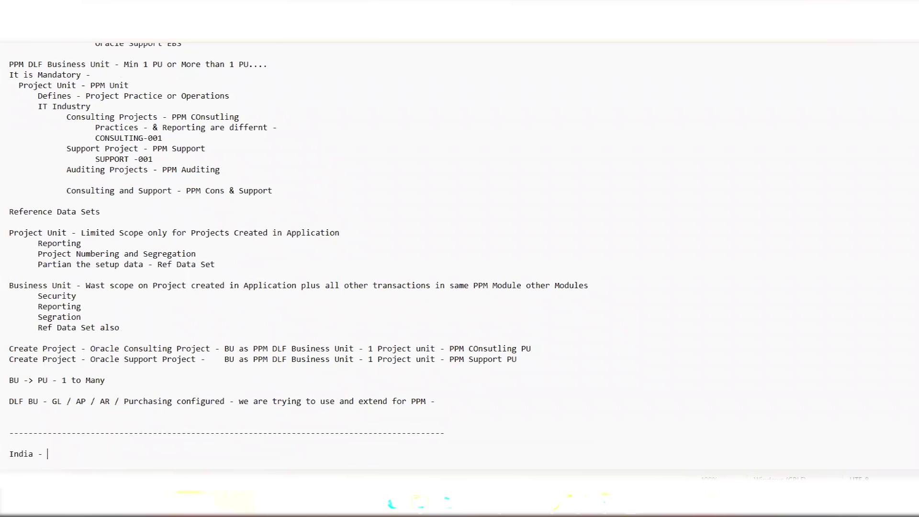
{"action": "type", "text": " Monday to Friday - Working - "}
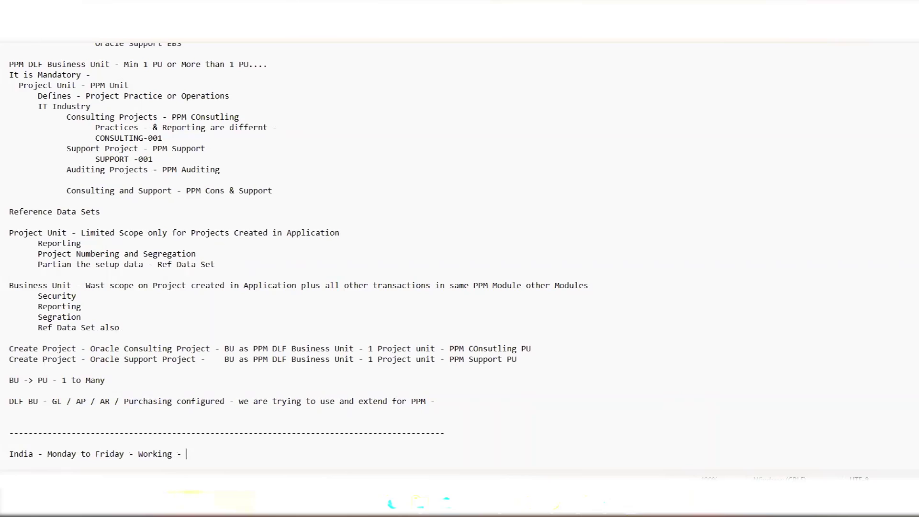
{"action": "type", "text": "TS/ES/TRX - Weekly cycle -"}
{"action": "scroll", "coordinate": [286, 327], "scroll_direction": "down", "scroll_amount": 1}
{"action": "type", "text": "Monday to"}
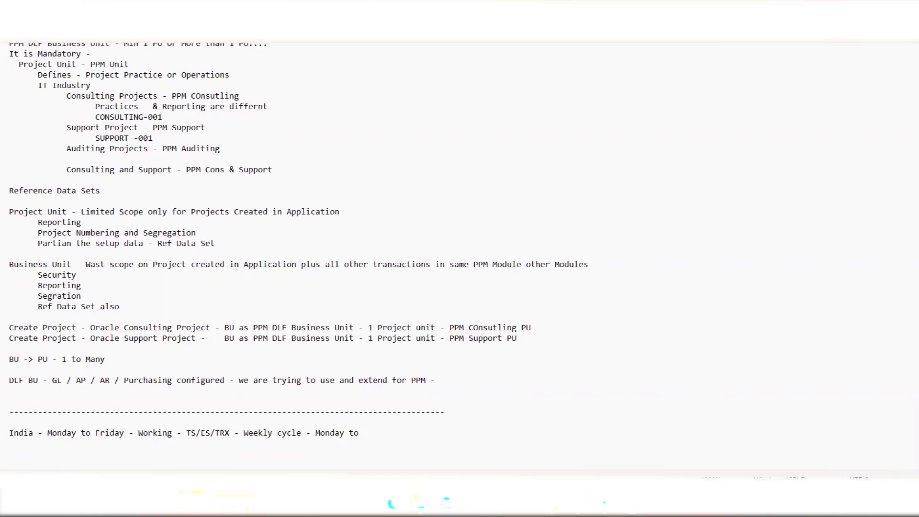
{"action": "type", "text": " Sunday"}
{"action": "key", "text": "Return"}
Step: Add the line "Middle East - Sunday to Thu -" below the India entry
{"action": "type", "text": "Middle East - Sunday to "}
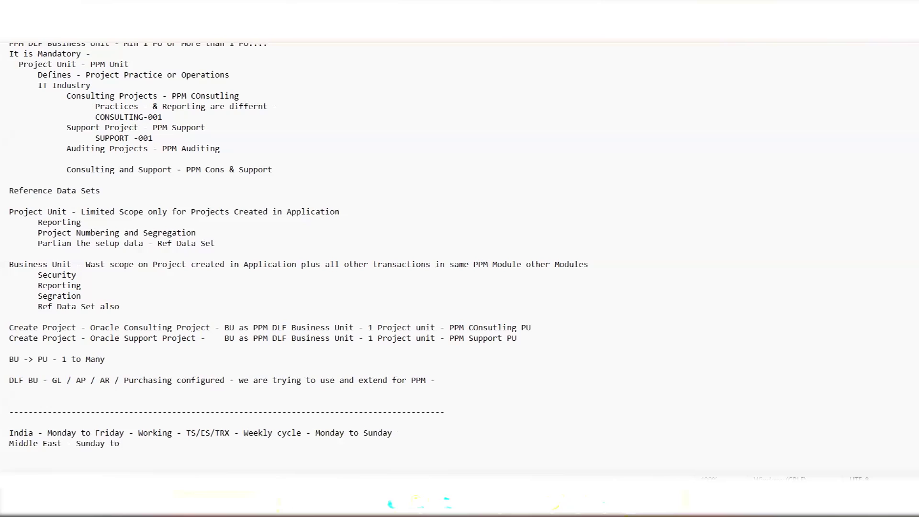
{"action": "type", "text": "Thr"}
{"action": "key", "text": "BackSpace"}
{"action": "type", "text": "u"}
{"action": "type", "text": " -"}
Step: Add the line "Latin America - Tues - Sund -" below the Middle East entry
{"action": "type", "text": "Latine"}
{"action": "key", "text": "BackSpace"}
{"action": "key", "text": "BackSpace"}
{"action": "type", "text": "America"}
{"action": "type", "text": " - "}
{"action": "type", "text": "Tues "}
{"action": "type", "text": "- Sat"}
{"action": "key", "text": "BackSpace"}
{"action": "key", "text": "BackSpace"}
{"action": "type", "text": "und"}
Step: Compare India's "Monday to Sunday" cycle in the notes with PA periods W1 to W5 for PPM DLF Training US in Excel
{"action": "left_click_drag", "start_coordinate": [312, 434], "coordinate": [396, 433]}
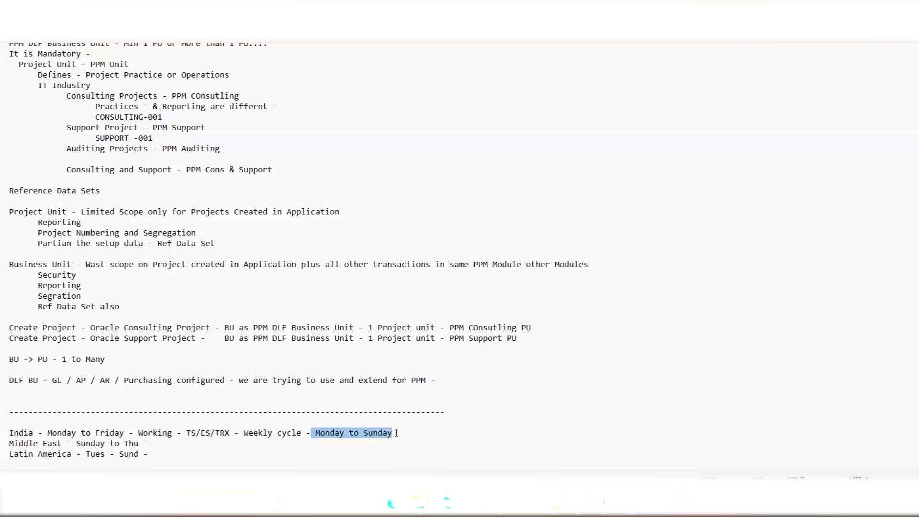
{"action": "left_click", "coordinate": [419, 433]}
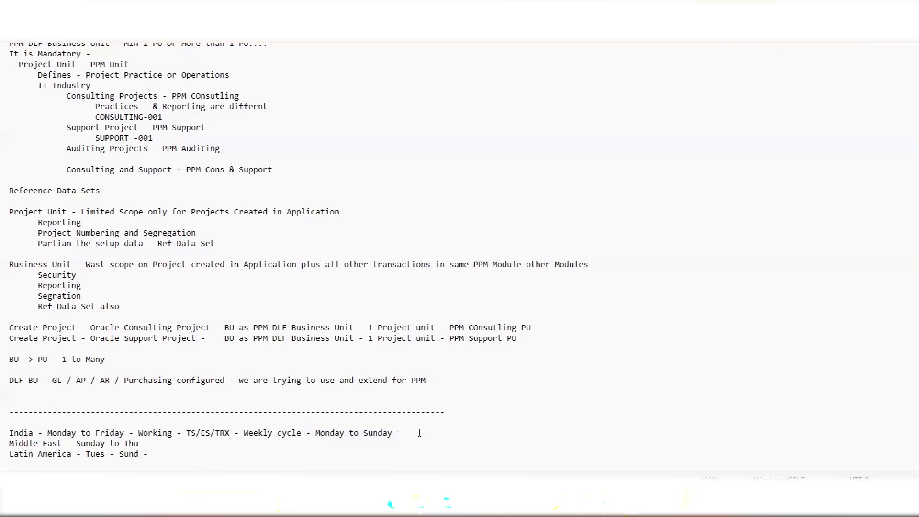
{"action": "key", "text": "alt+Tab"}
{"action": "key", "text": "alt+Tab"}
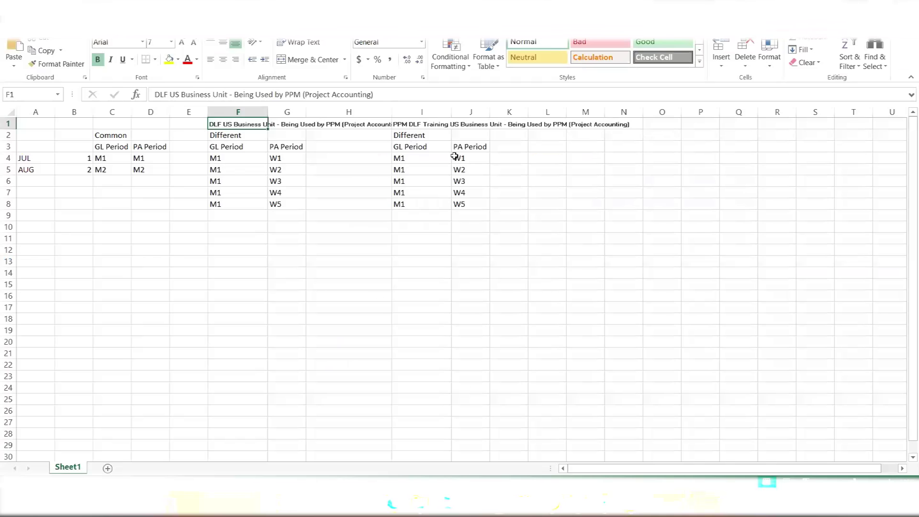
{"action": "left_click_drag", "start_coordinate": [462, 158], "coordinate": [464, 202]}
{"action": "key", "text": "alt+Tab"}
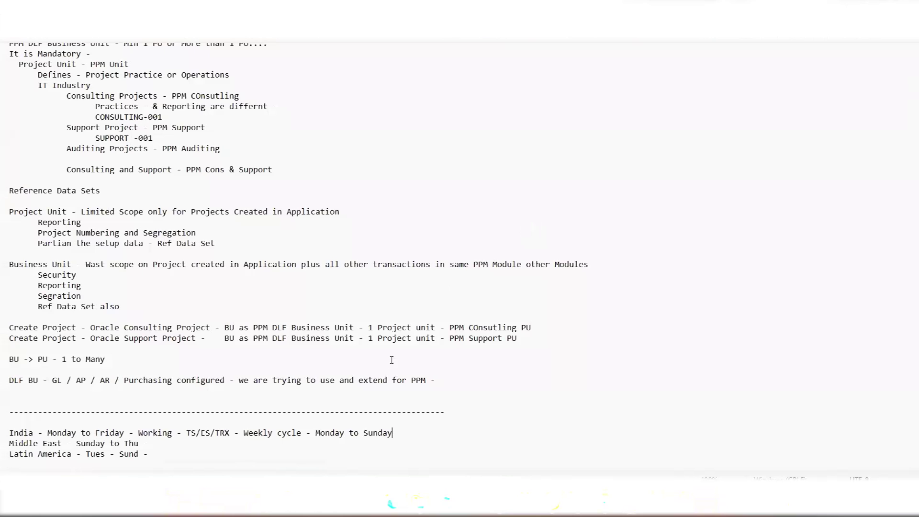
Step: Highlight "Monday" in the India weekly cycle and compare it with the Expenditure Cycle Start Day on the Oracle page
{"action": "left_click_drag", "start_coordinate": [345, 433], "coordinate": [312, 434]}
{"action": "key", "text": "alt+Tab"}
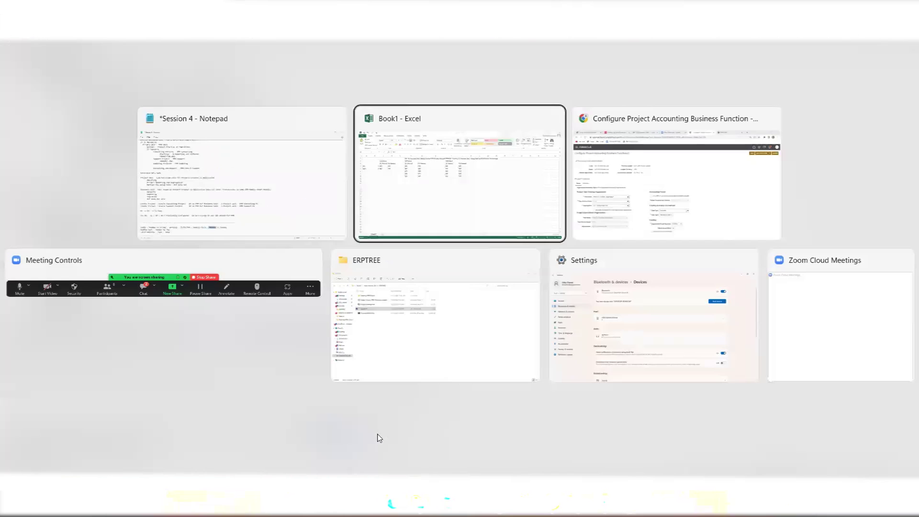
{"action": "key", "text": "alt+Tab"}
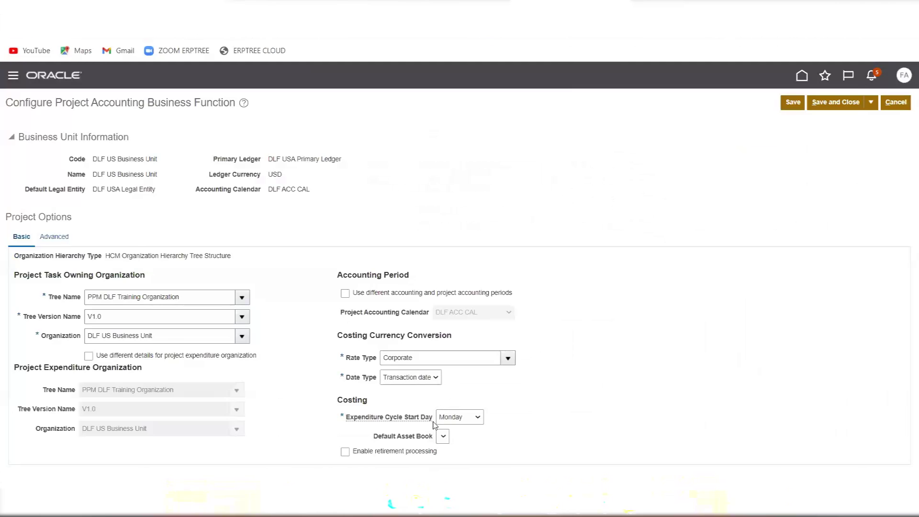
{"action": "key", "text": "alt+Tab"}
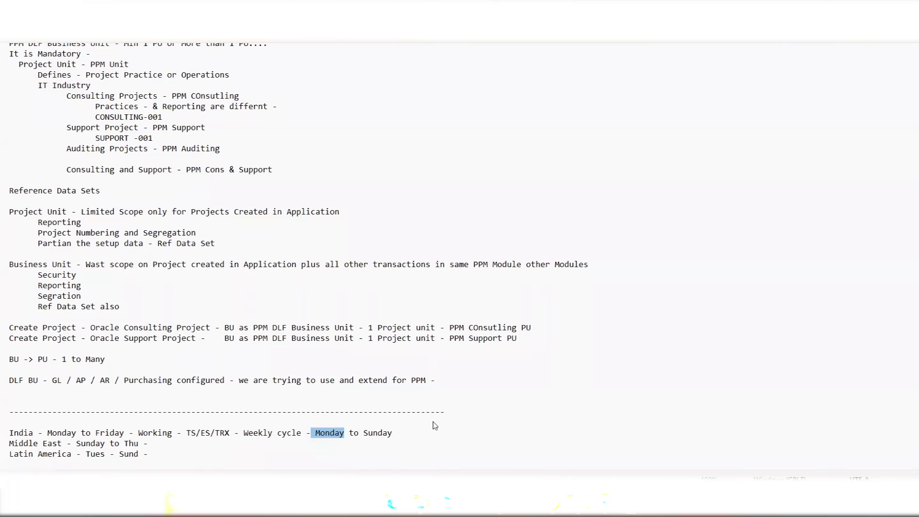
Step: Check period W1 in the Excel PA Period column for PPM DLF Training US against the notes
{"action": "key", "text": "alt+Tab"}
{"action": "key", "text": "Tab"}
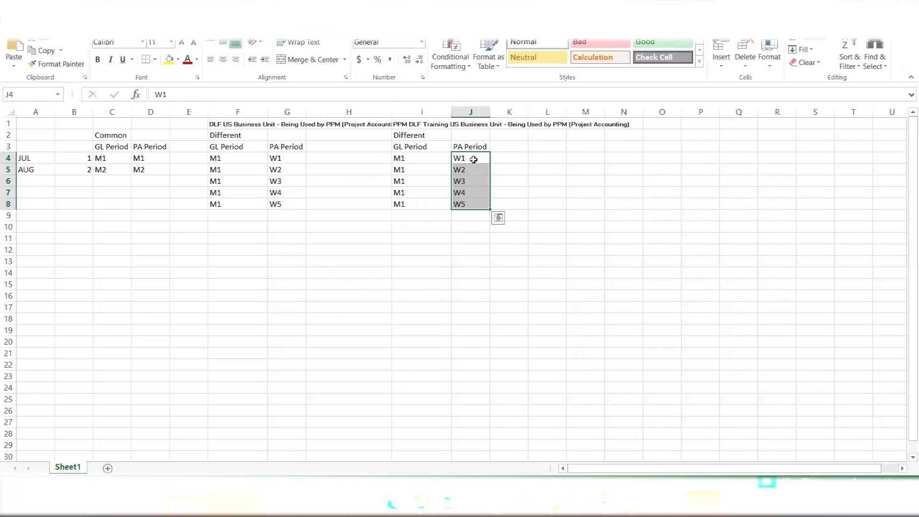
{"action": "left_click", "coordinate": [473, 160]}
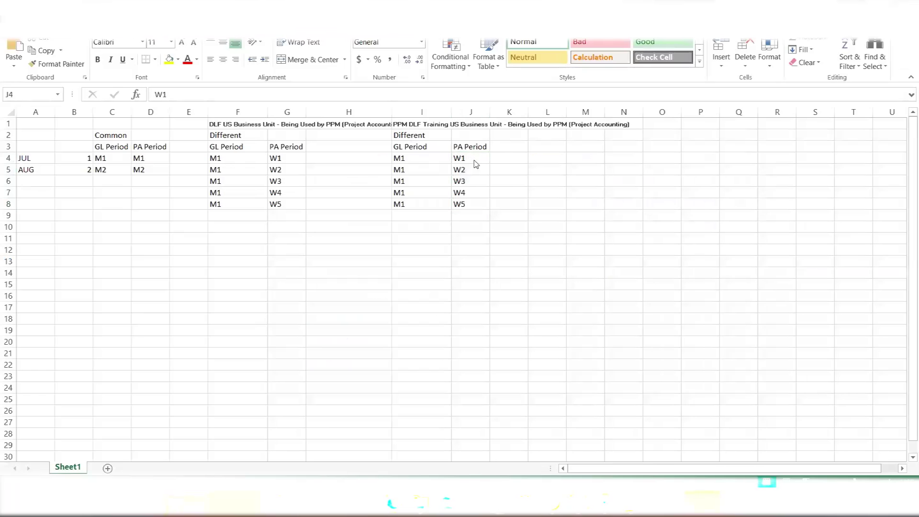
{"action": "key", "text": "alt+Tab"}
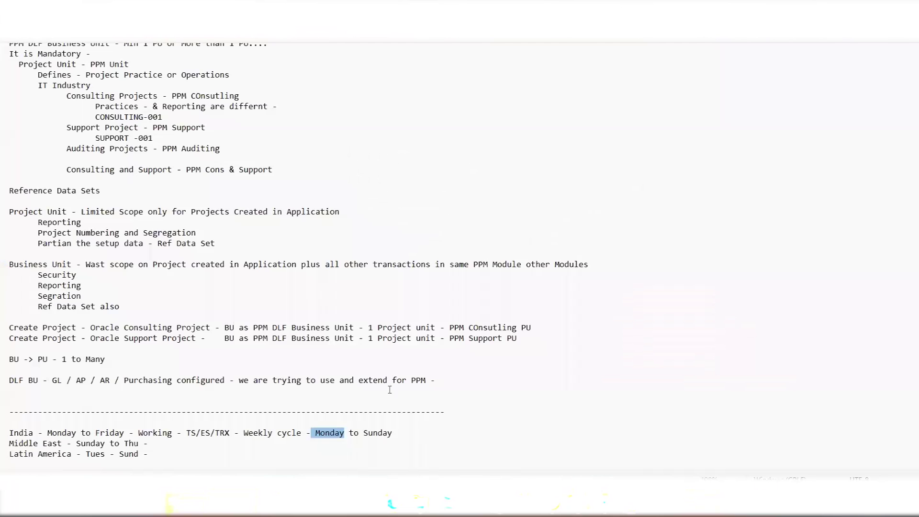
Step: Review the whole India weekly cycle line in the notes and return to the Oracle project accounting configuration page
{"action": "scroll", "coordinate": [392, 388], "scroll_direction": "down", "scroll_amount": 1}
{"action": "left_click", "coordinate": [393, 412]}
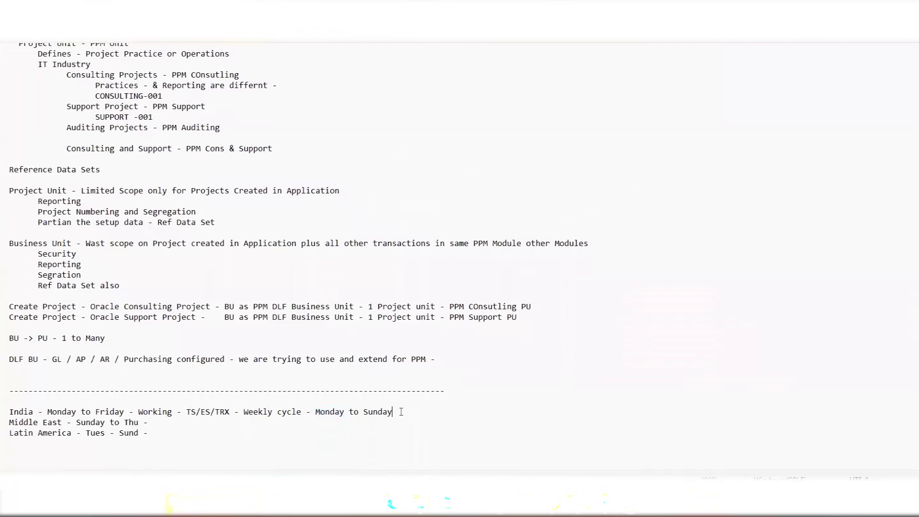
{"action": "left_click_drag", "start_coordinate": [393, 411], "coordinate": [195, 401]}
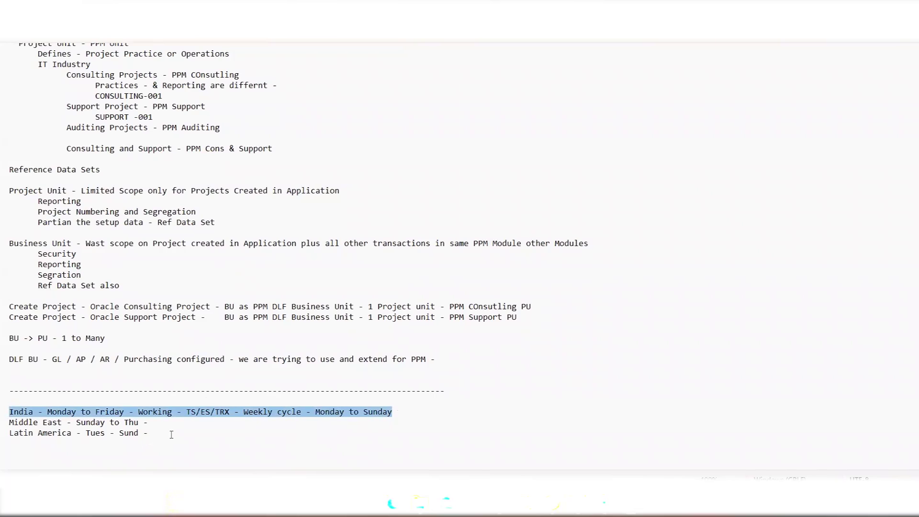
{"action": "key", "text": "alt+Tab"}
{"action": "key", "text": "alt+Tab"}
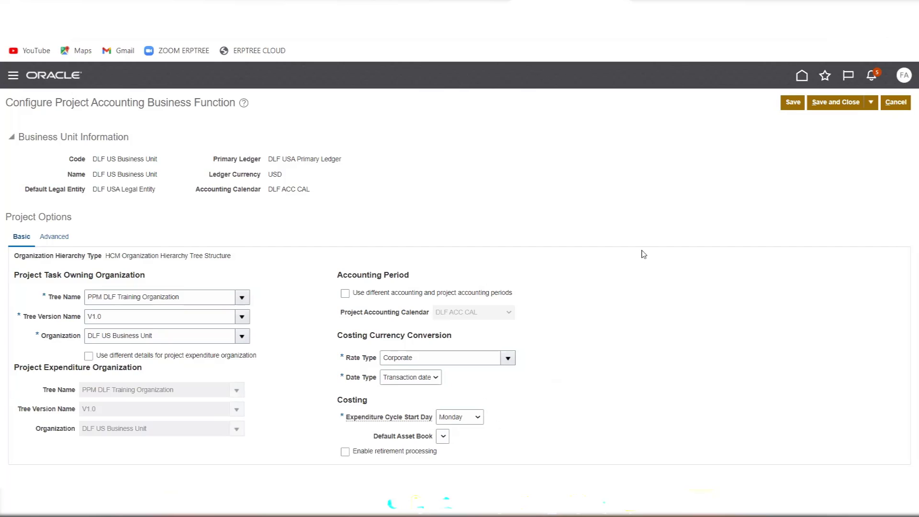
Step: Save the basic project options for the DLF US Business Unit and highlight India's "Monday to Sunday" cycle in the notes
{"action": "left_click", "coordinate": [793, 103]}
{"action": "key", "text": "alt+Tab"}
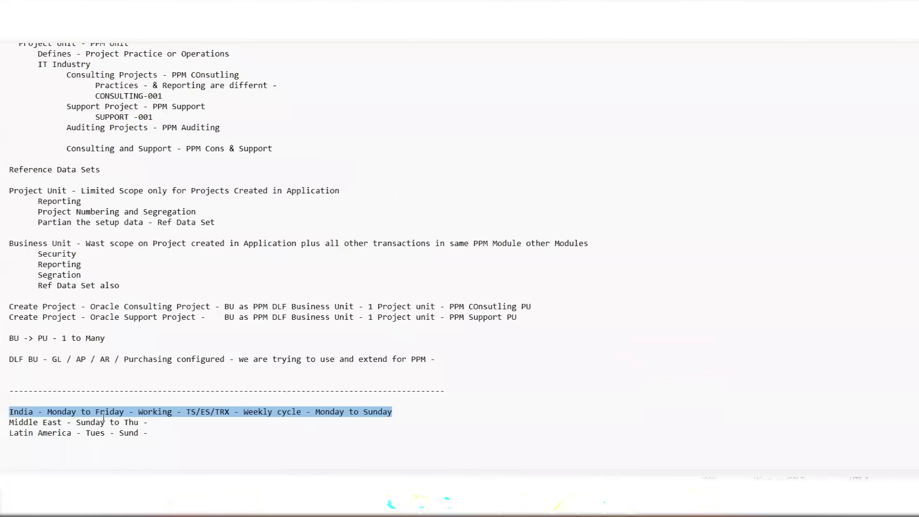
{"action": "left_click", "coordinate": [56, 414]}
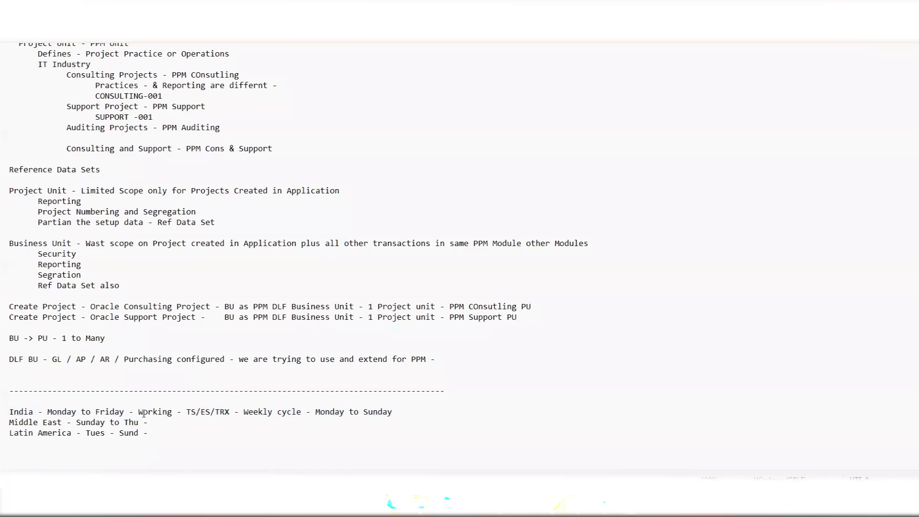
{"action": "left_click_drag", "start_coordinate": [398, 411], "coordinate": [312, 414]}
{"action": "left_click", "coordinate": [402, 411]}
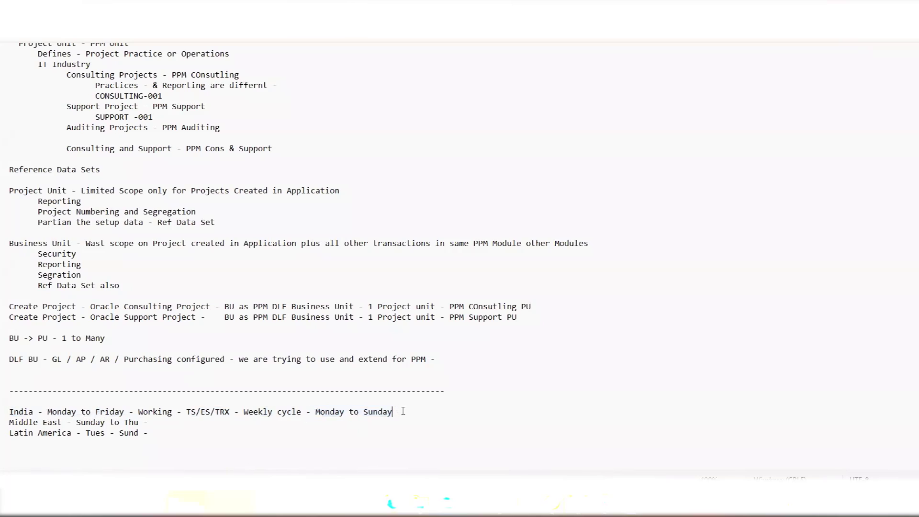
Step: Append "- Next" to the end of the India weekly cycle line in the notes
{"action": "type", "text": "- Monday"}
{"action": "type", "text": "Nex"}
{"action": "key", "text": "Delete"}
{"action": "key", "text": "Delete"}
{"action": "type", "text": "t"}
{"action": "right_click", "coordinate": [32, 44]}
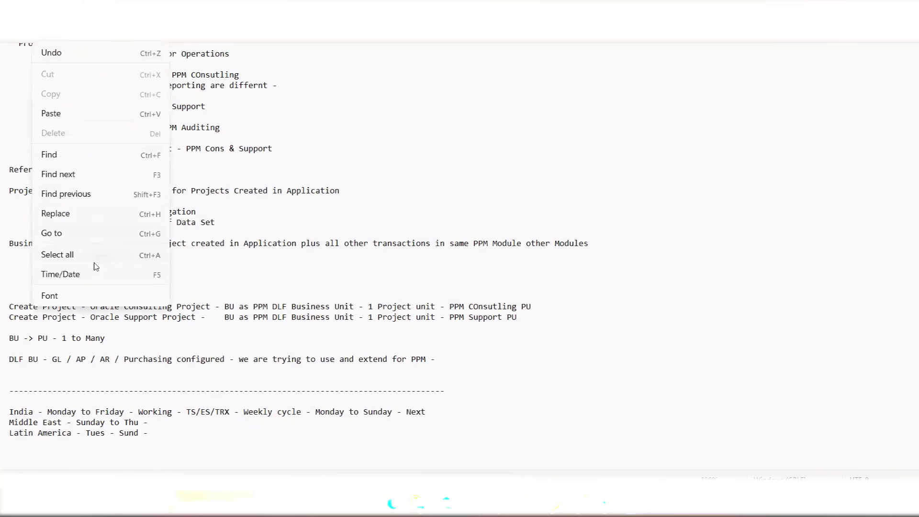
{"action": "left_click", "coordinate": [88, 34]}
{"action": "left_click", "coordinate": [66, 35]}
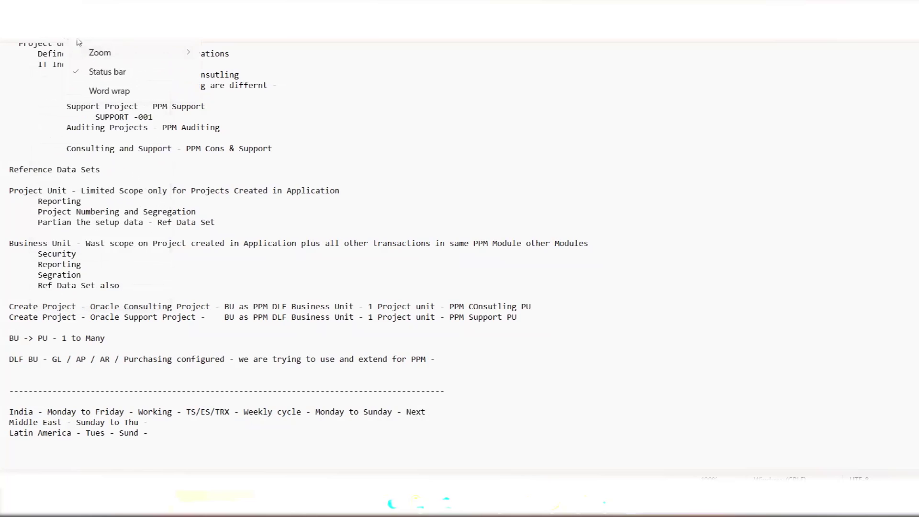
{"action": "left_click", "coordinate": [19, 34]}
{"action": "left_click", "coordinate": [19, 33]}
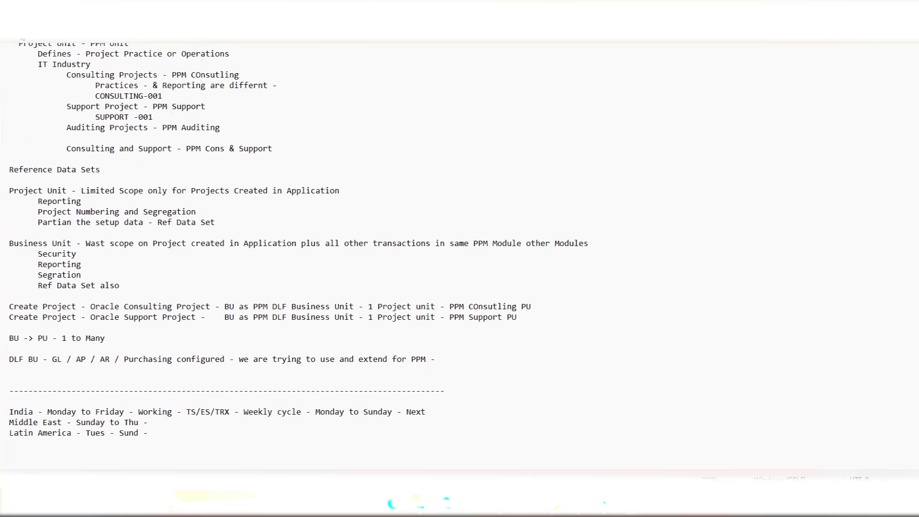
{"action": "left_click", "coordinate": [19, 33]}
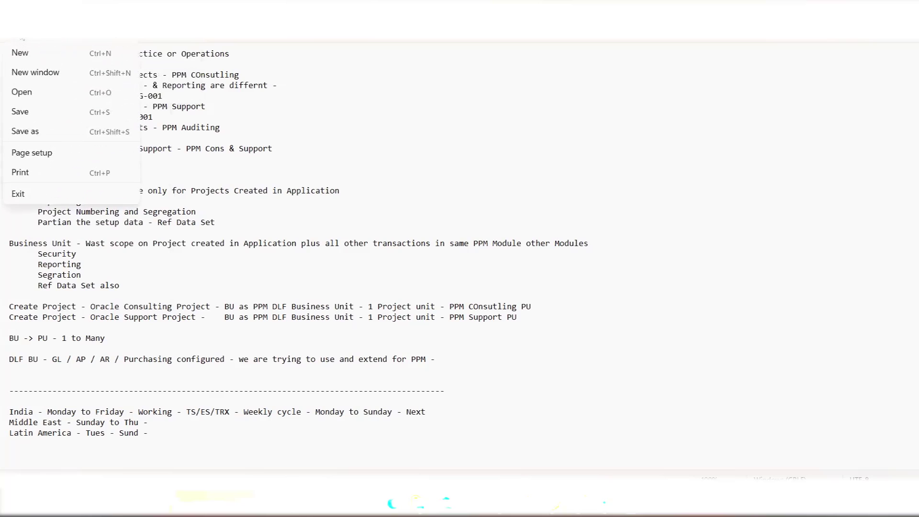
{"action": "left_click", "coordinate": [225, 222]}
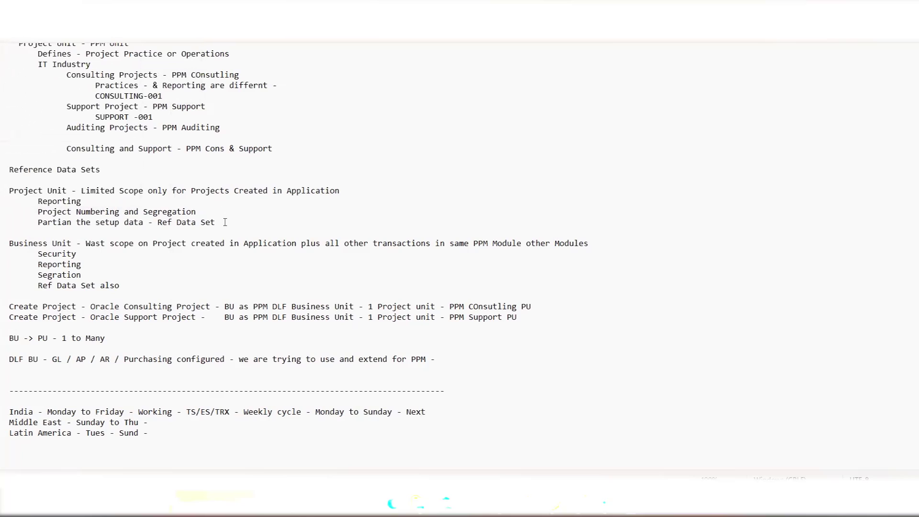
Step: Highlight "Monday to Sunday - Next" in the India line and return to the Oracle project accounting configuration page
{"action": "left_click_drag", "start_coordinate": [436, 412], "coordinate": [314, 413]}
{"action": "left_click", "coordinate": [341, 419]}
{"action": "key", "text": "alt+Tab"}
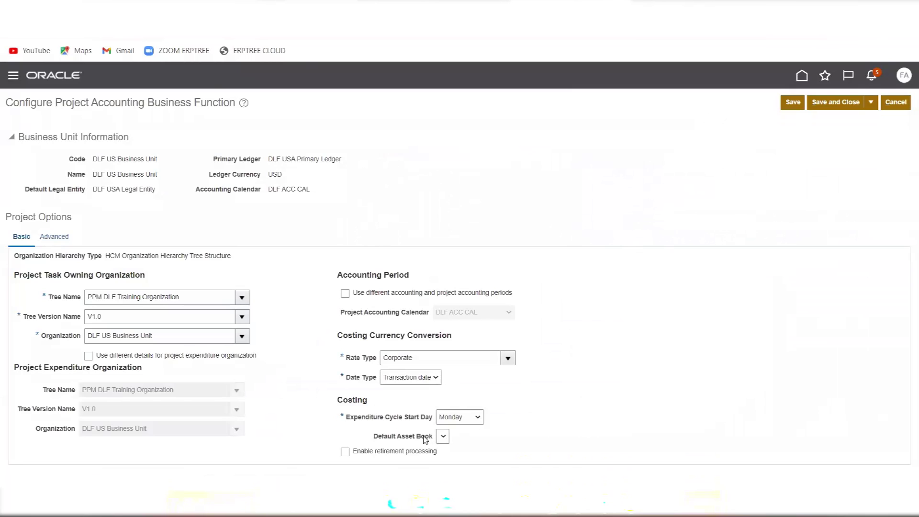
Step: In the advanced project options, set the transfer price currency conversion to date type Transaction date and rate type Corporate
{"action": "left_click", "coordinate": [49, 239]}
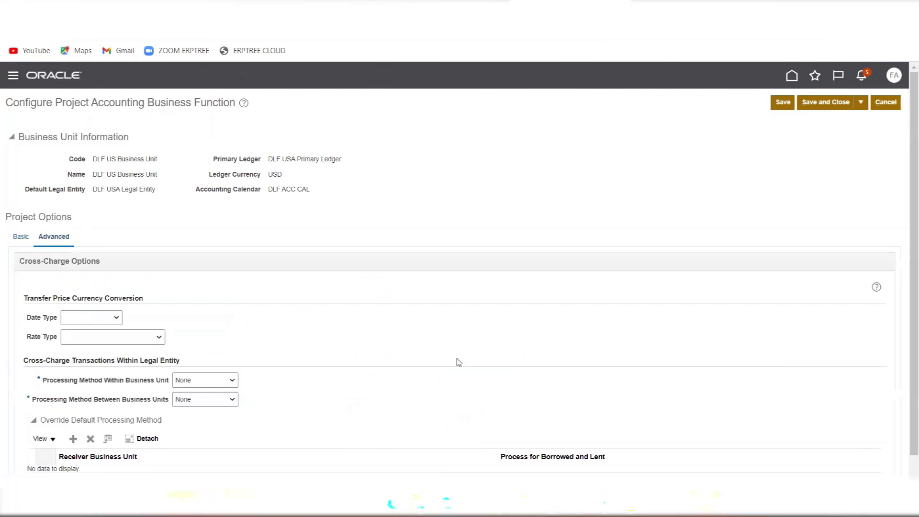
{"action": "scroll", "coordinate": [459, 363], "scroll_direction": "down", "scroll_amount": 1}
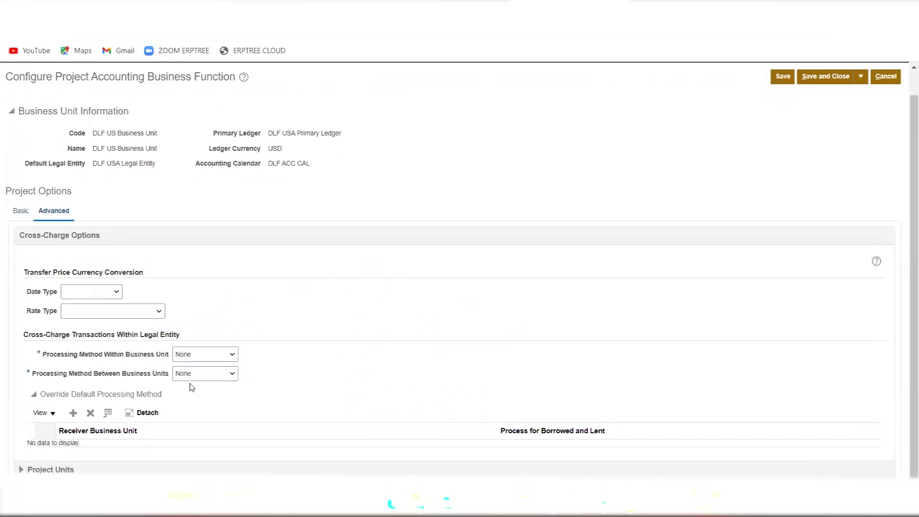
{"action": "left_click", "coordinate": [113, 293]}
{"action": "left_click", "coordinate": [89, 320]}
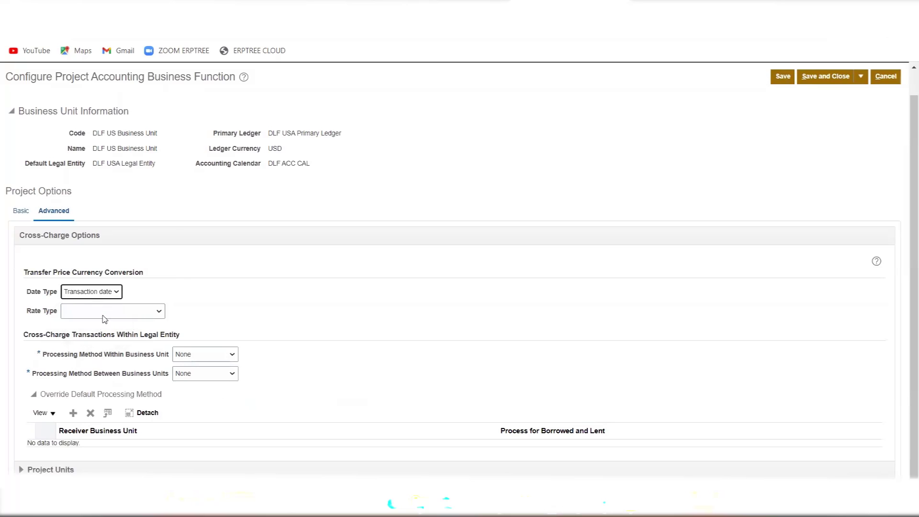
{"action": "left_click", "coordinate": [101, 311]}
{"action": "scroll", "coordinate": [95, 240], "scroll_direction": "down", "scroll_amount": 10}
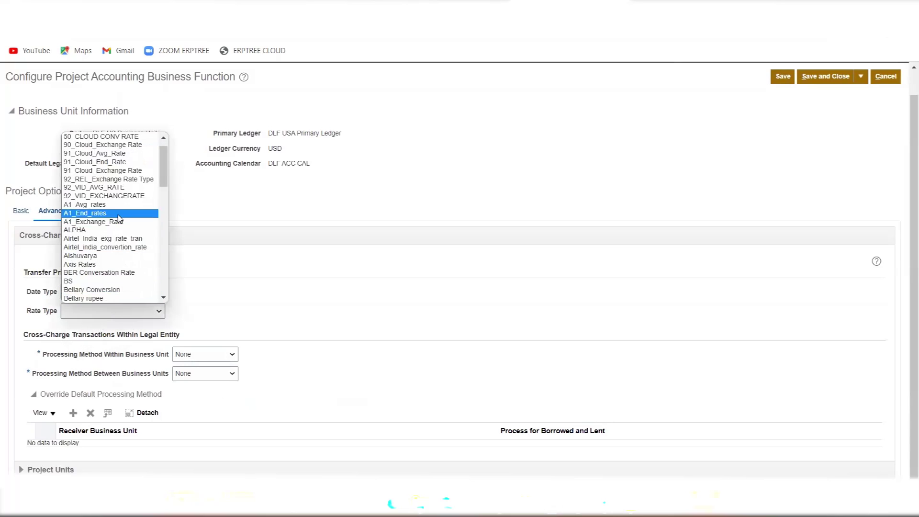
{"action": "scroll", "coordinate": [91, 239], "scroll_direction": "down", "scroll_amount": 3}
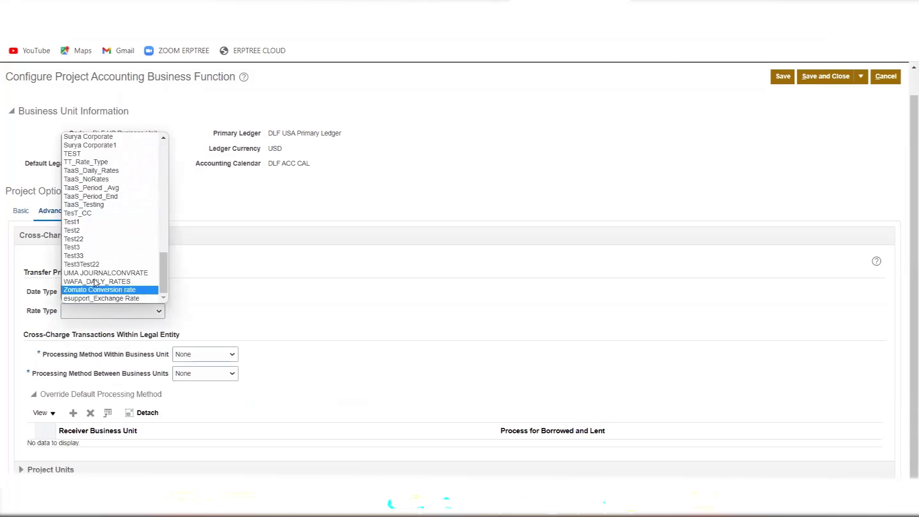
{"action": "scroll", "coordinate": [86, 215], "scroll_direction": "up", "scroll_amount": 15}
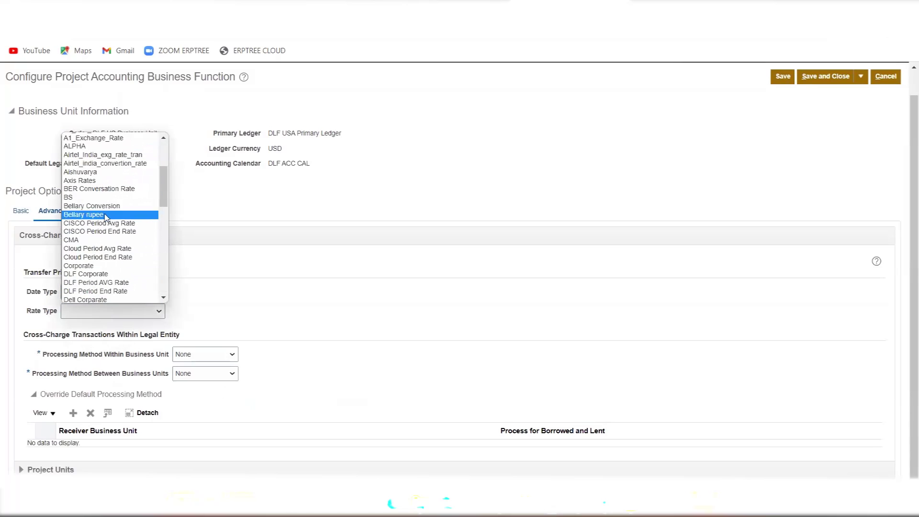
{"action": "left_click", "coordinate": [110, 266]}
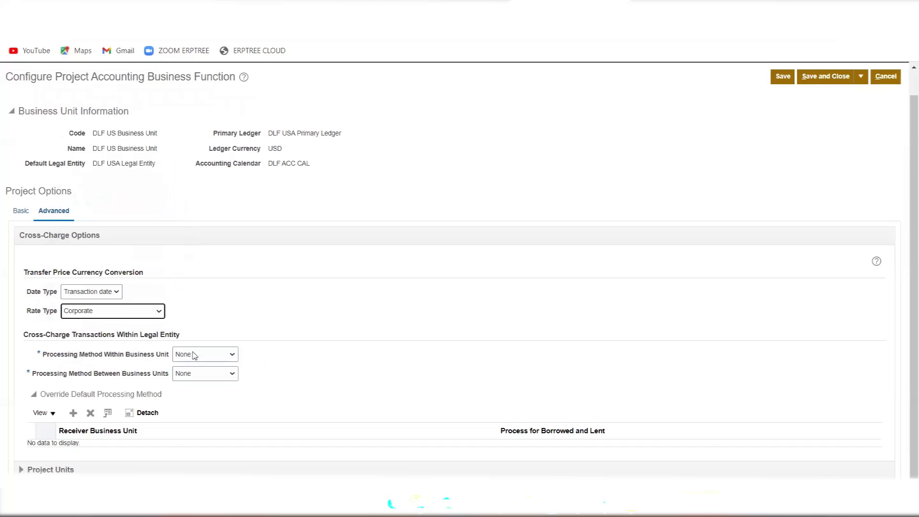
Step: Set the cross-charge processing methods within the business unit and between business units to Borrowed and lent
{"action": "left_click", "coordinate": [225, 361]}
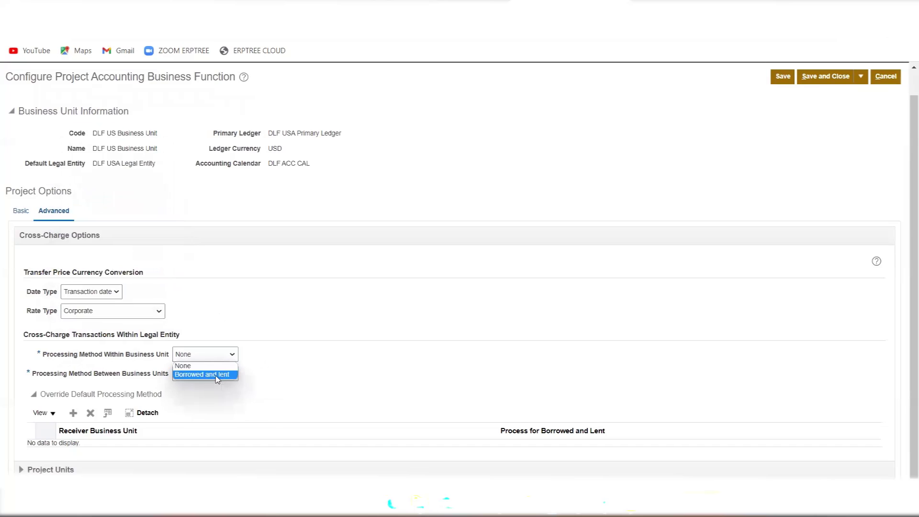
{"action": "left_click", "coordinate": [216, 375]}
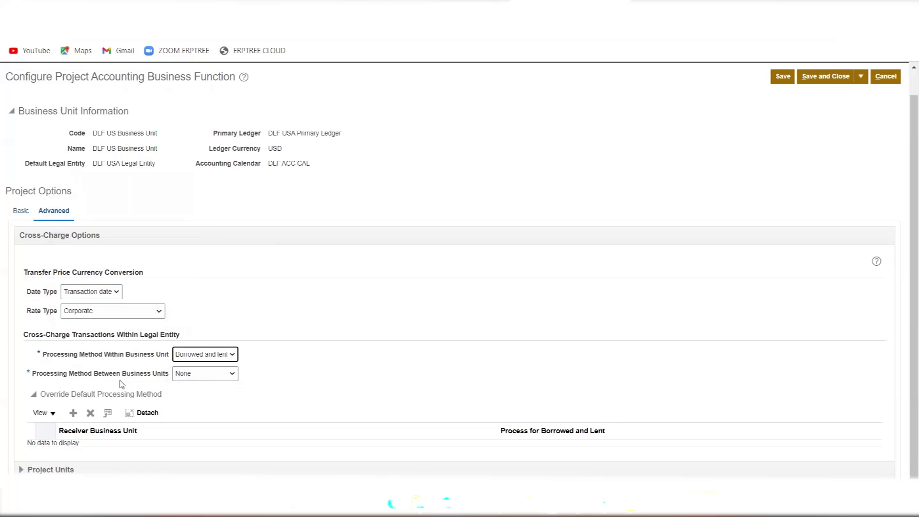
{"action": "left_click", "coordinate": [179, 379]}
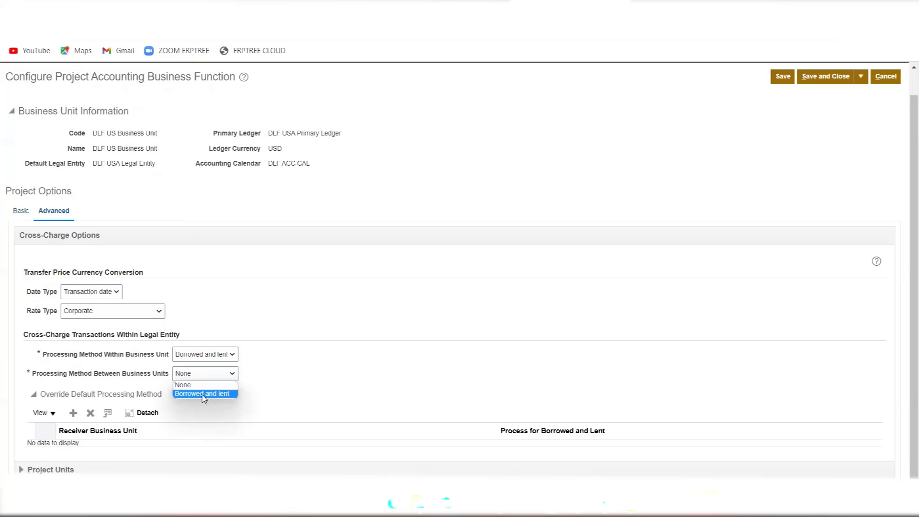
{"action": "left_click", "coordinate": [203, 394]}
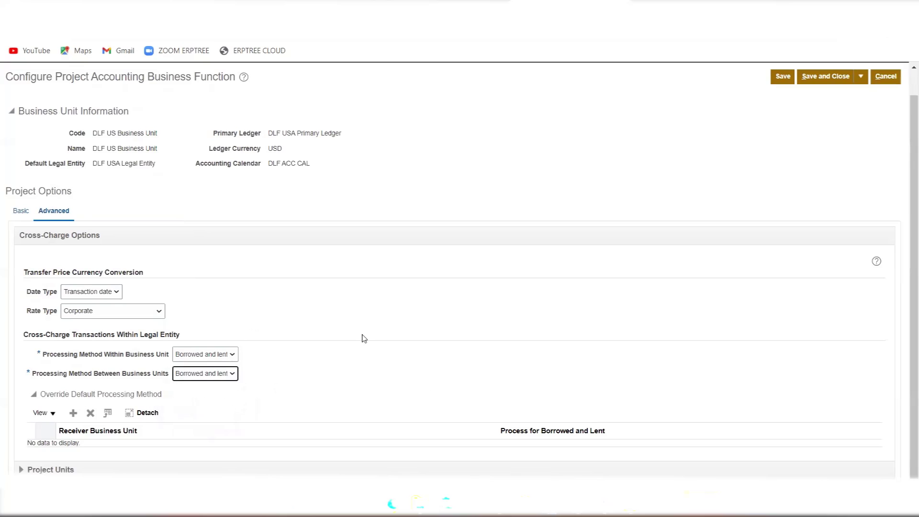
Step: Assign PPM DLF Project Unit as a selected project unit of the DLF US Business Unit, and save and close the configuration
{"action": "left_click", "coordinate": [23, 470]}
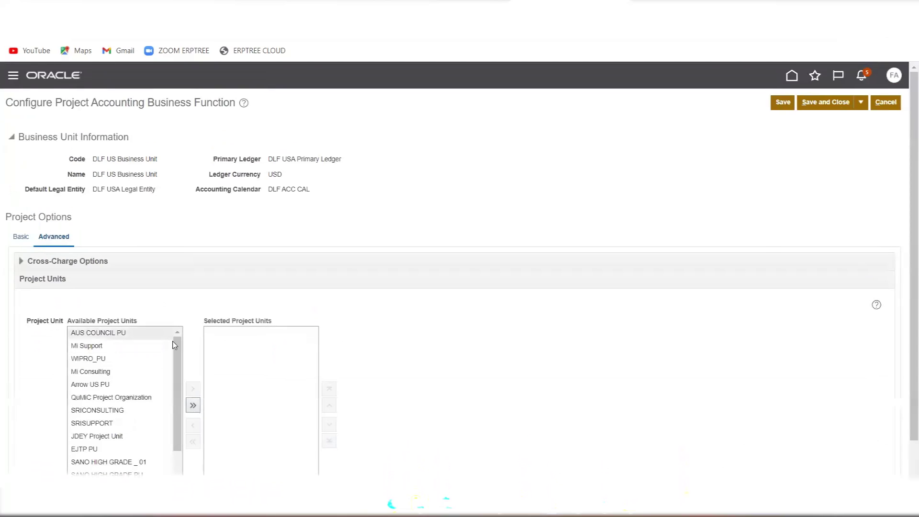
{"action": "left_click_drag", "start_coordinate": [176, 351], "coordinate": [165, 412]}
{"action": "scroll", "coordinate": [144, 416], "scroll_direction": "down", "scroll_amount": 1}
{"action": "left_click", "coordinate": [139, 460]}
{"action": "left_click", "coordinate": [192, 349]}
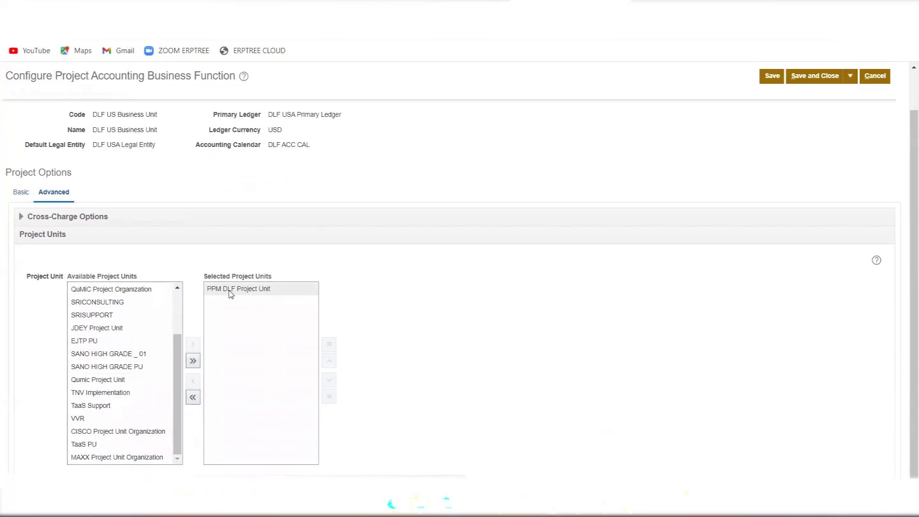
{"action": "scroll", "coordinate": [281, 276], "scroll_direction": "up", "scroll_amount": 1}
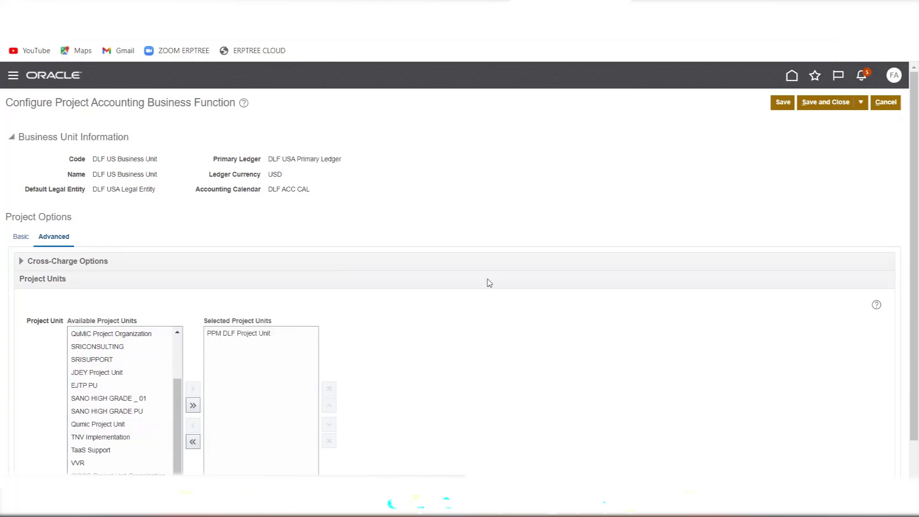
{"action": "left_click", "coordinate": [777, 108]}
{"action": "left_click", "coordinate": [825, 103]}
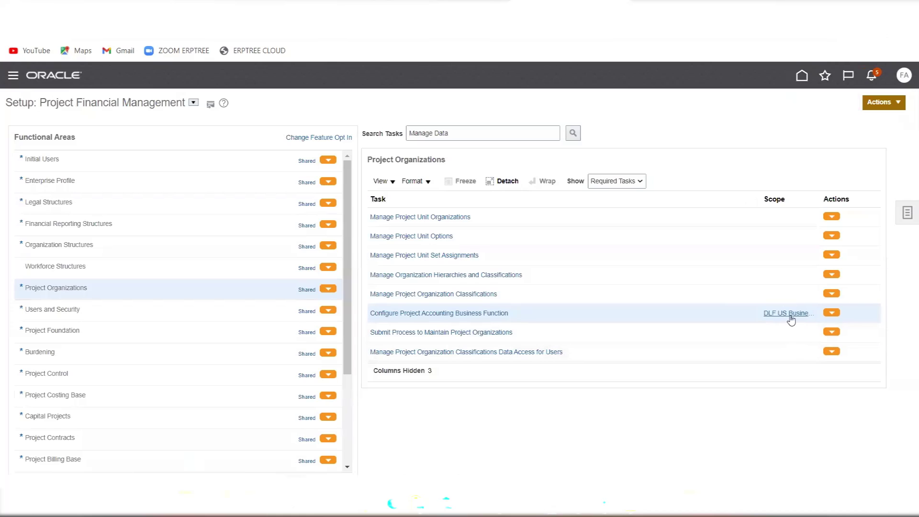
Step: Open the Manage Project Unit Options task, search for project units named "PPM", and open PPM DLF Project Unit
{"action": "mouse_move", "coordinate": [790, 319]}
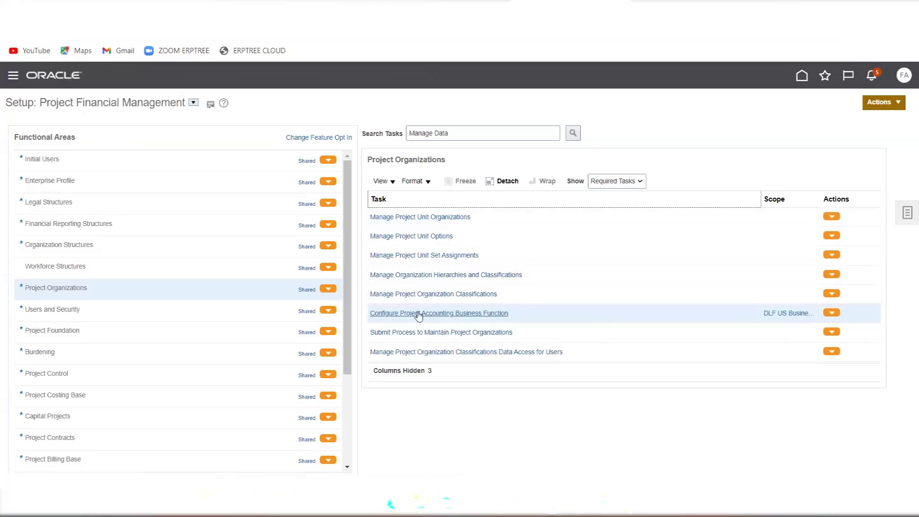
{"action": "left_click", "coordinate": [412, 237]}
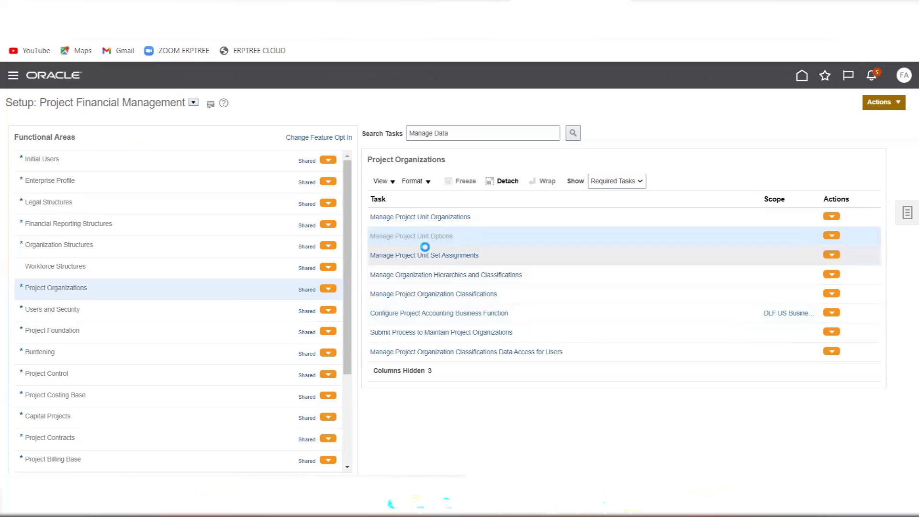
{"action": "left_click", "coordinate": [73, 151]}
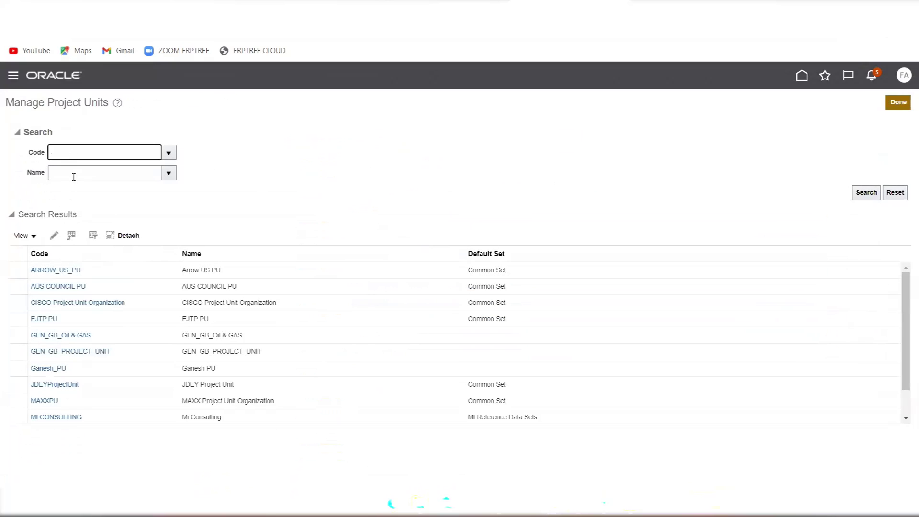
{"action": "left_click", "coordinate": [74, 174]}
{"action": "type", "text": "PPM"}
{"action": "key", "text": "Tab"}
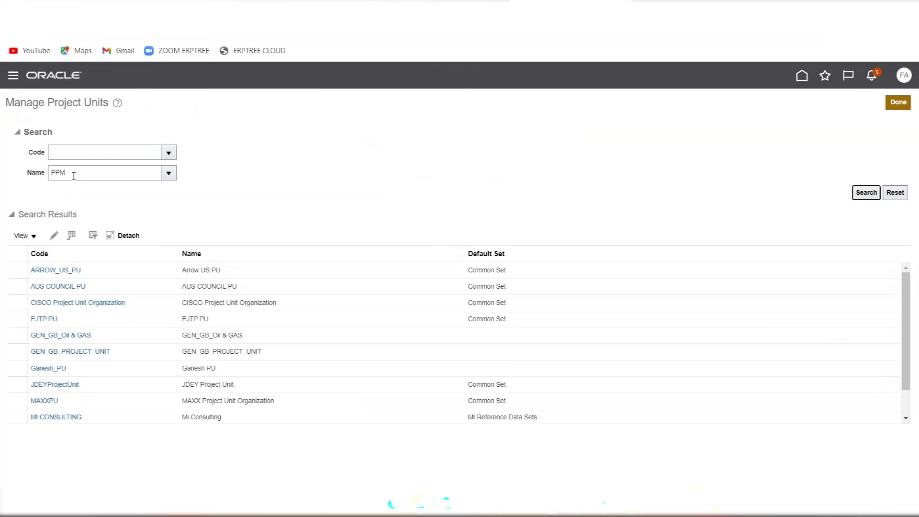
{"action": "left_click", "coordinate": [866, 194]}
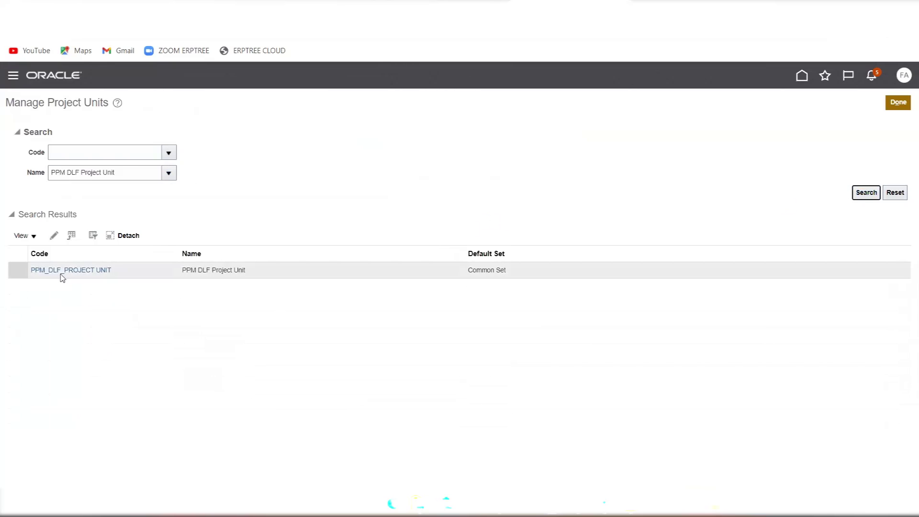
{"action": "left_click", "coordinate": [66, 271]}
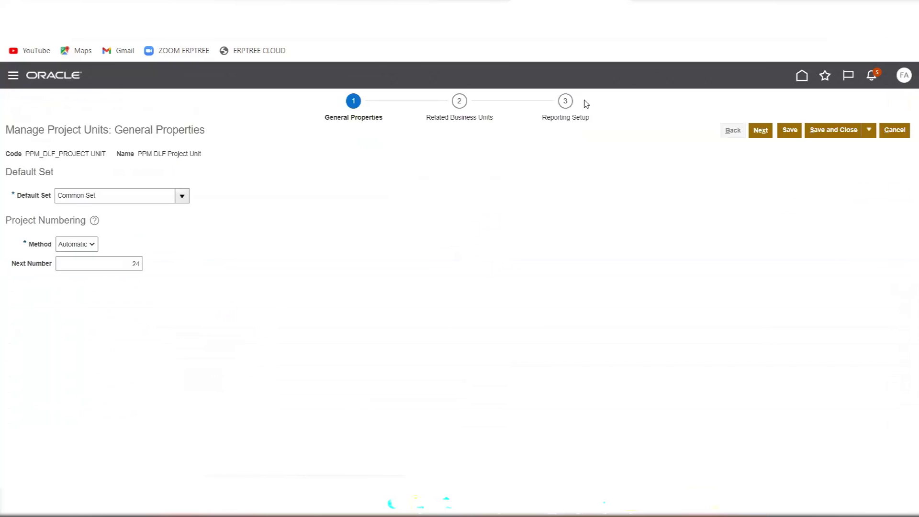
Step: Review the project unit's Reporting Setup and General Properties, save and close it, and return to the notes
{"action": "left_click", "coordinate": [565, 101]}
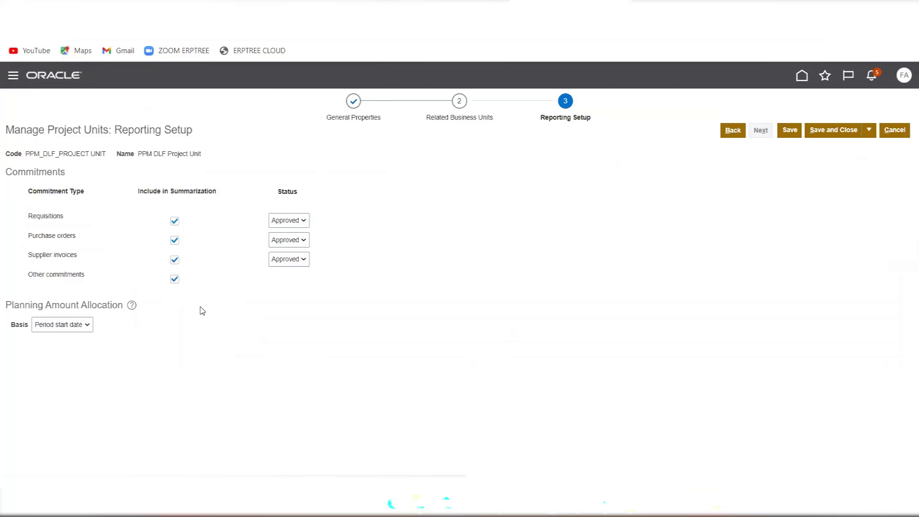
{"action": "left_click", "coordinate": [353, 102]}
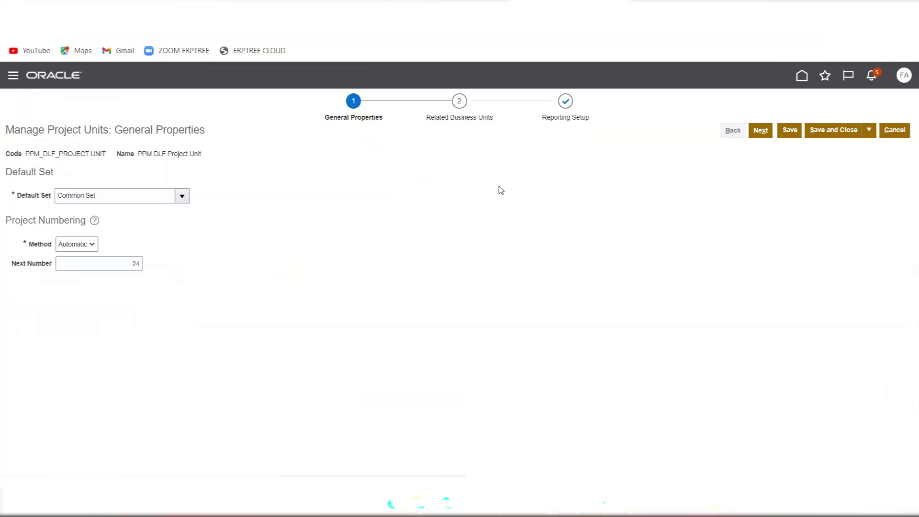
{"action": "left_click", "coordinate": [831, 134]}
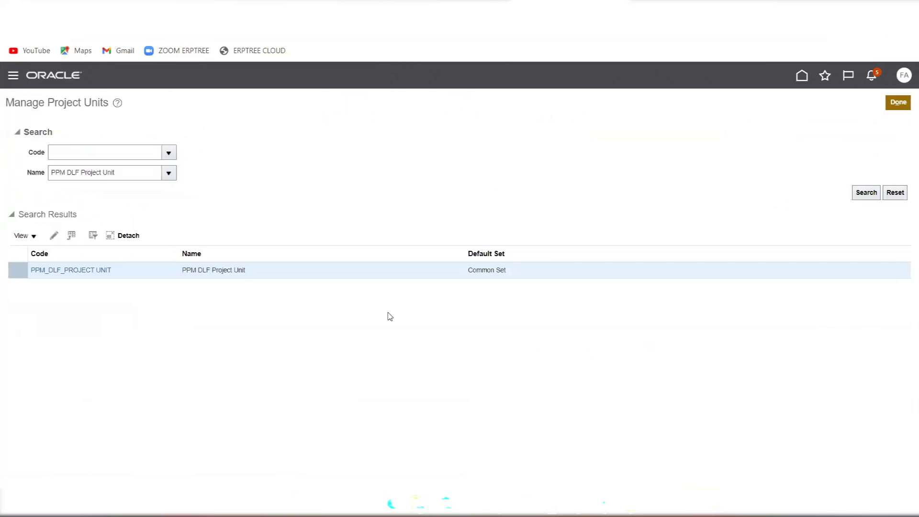
{"action": "left_click", "coordinate": [898, 102]}
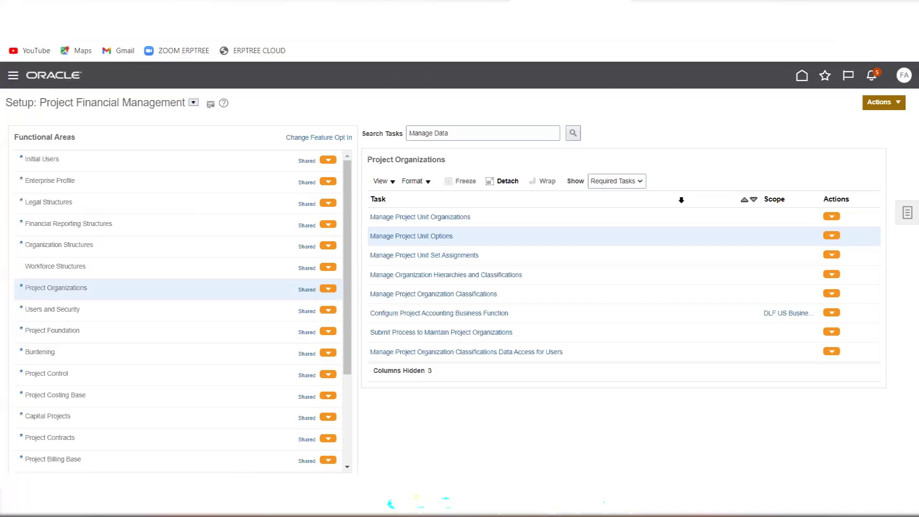
{"action": "key", "text": "alt+Tab"}
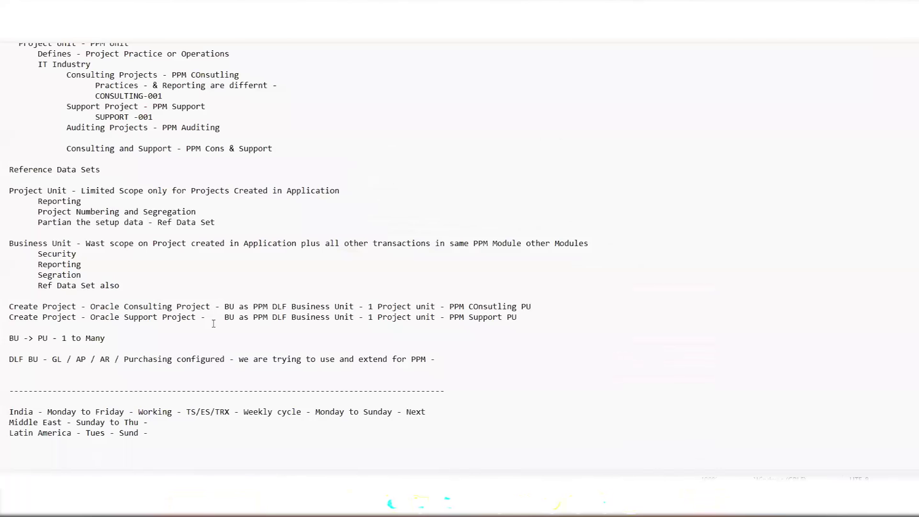
Step: Review the notes on project units, cross charge and the organization tree, ending at the IT Industry project unit examples
{"action": "scroll", "coordinate": [140, 331], "scroll_direction": "up", "scroll_amount": 2}
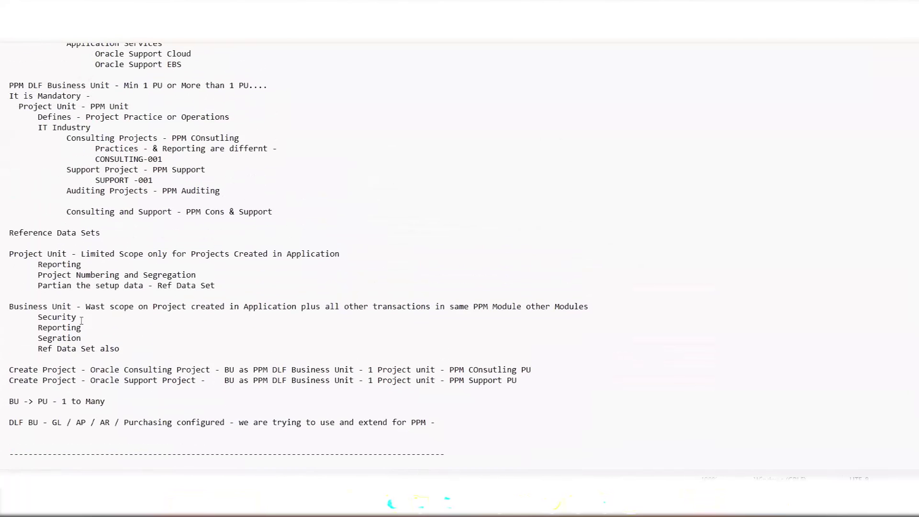
{"action": "scroll", "coordinate": [55, 326], "scroll_direction": "up", "scroll_amount": 2}
{"action": "scroll", "coordinate": [20, 325], "scroll_direction": "up", "scroll_amount": 2}
{"action": "scroll", "coordinate": [24, 329], "scroll_direction": "down", "scroll_amount": 5}
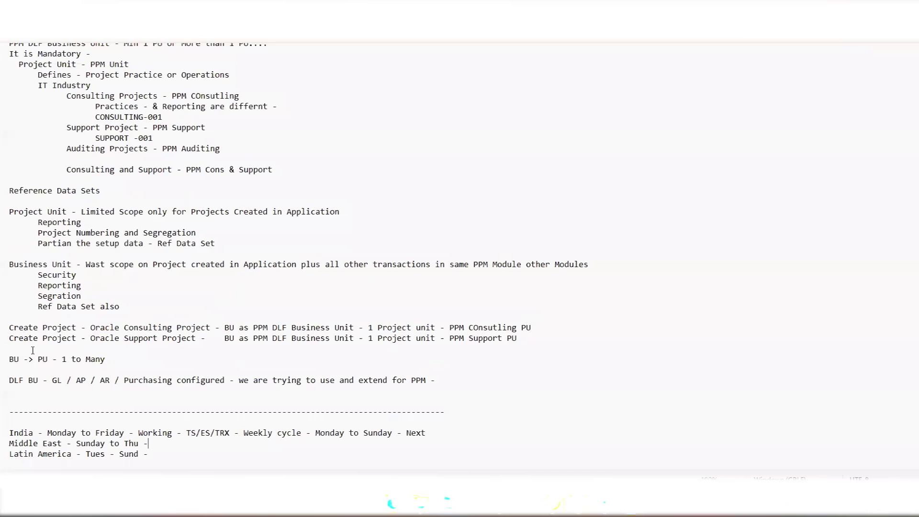
{"action": "scroll", "coordinate": [32, 351], "scroll_direction": "down", "scroll_amount": 1}
{"action": "scroll", "coordinate": [32, 351], "scroll_direction": "up", "scroll_amount": 1}
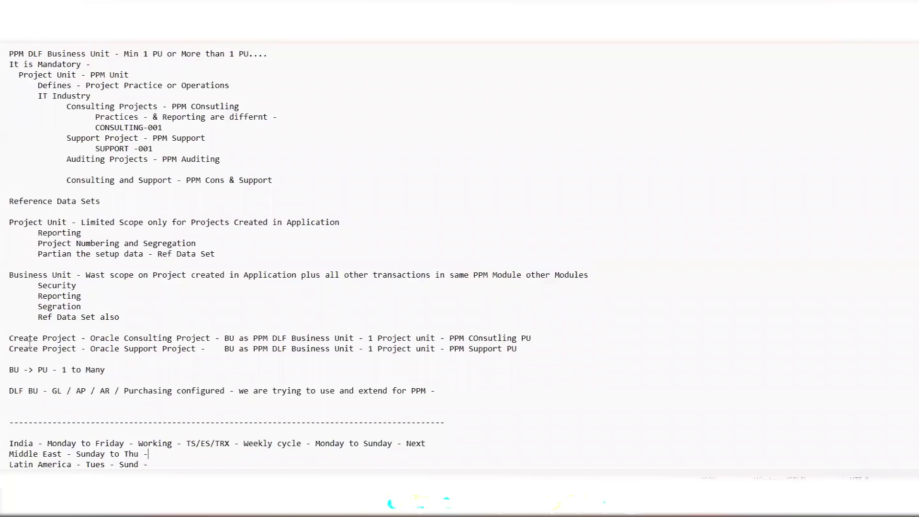
{"action": "scroll", "coordinate": [31, 341], "scroll_direction": "up", "scroll_amount": 2}
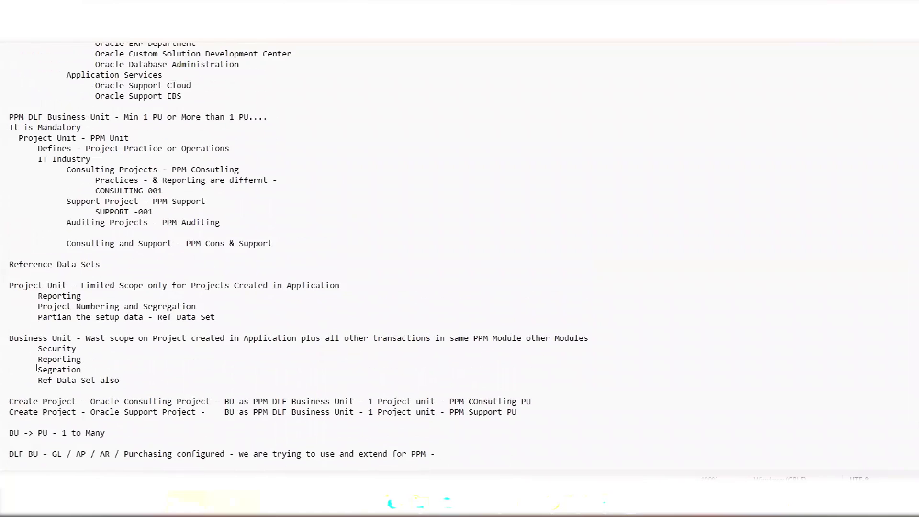
{"action": "scroll", "coordinate": [37, 368], "scroll_direction": "up", "scroll_amount": 3}
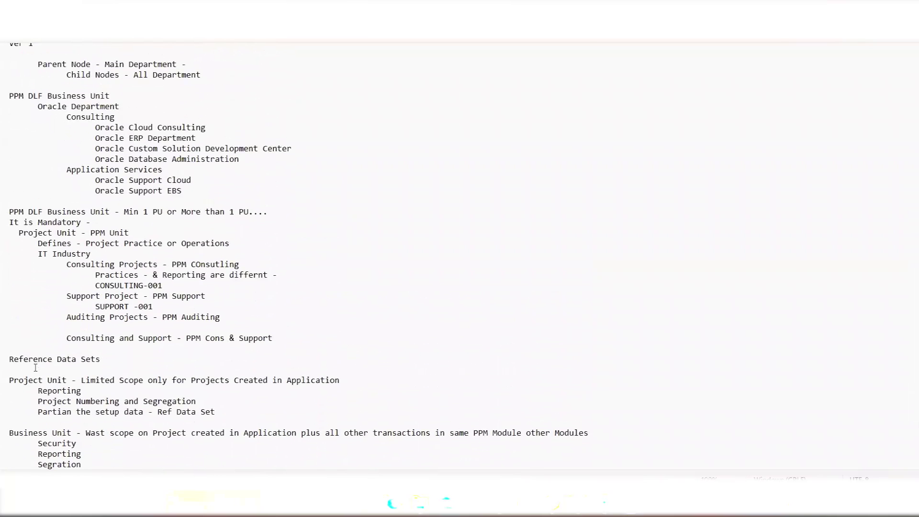
{"action": "scroll", "coordinate": [35, 366], "scroll_direction": "up", "scroll_amount": 6}
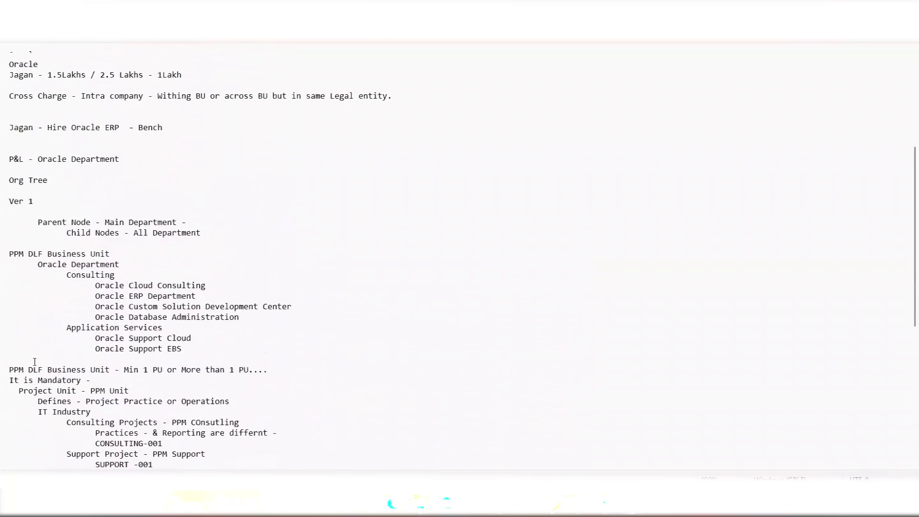
{"action": "scroll", "coordinate": [35, 361], "scroll_direction": "up", "scroll_amount": 6}
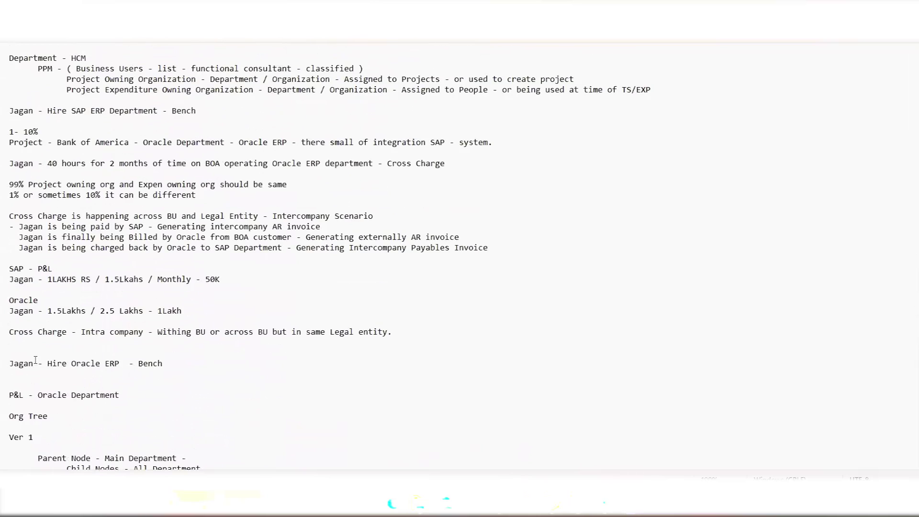
{"action": "scroll", "coordinate": [36, 360], "scroll_direction": "down", "scroll_amount": 6}
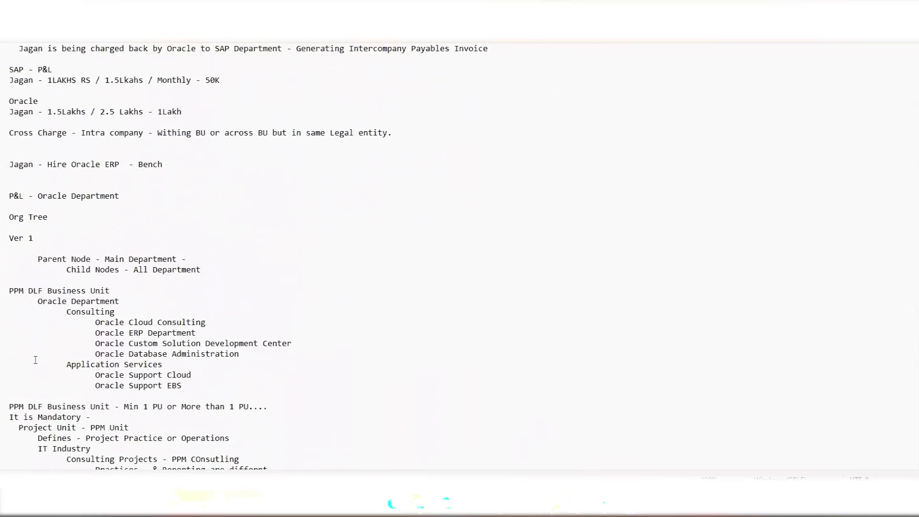
{"action": "scroll", "coordinate": [35, 359], "scroll_direction": "down", "scroll_amount": 3}
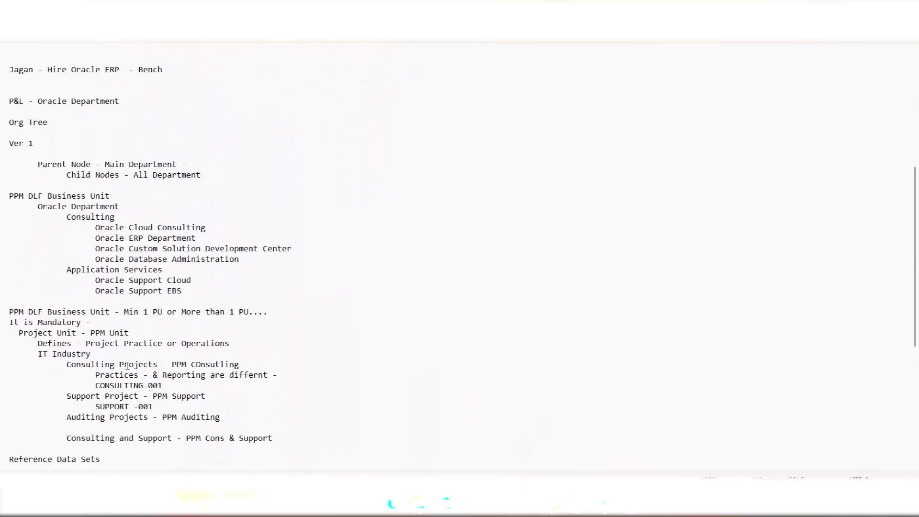
{"action": "scroll", "coordinate": [165, 372], "scroll_direction": "down", "scroll_amount": 1}
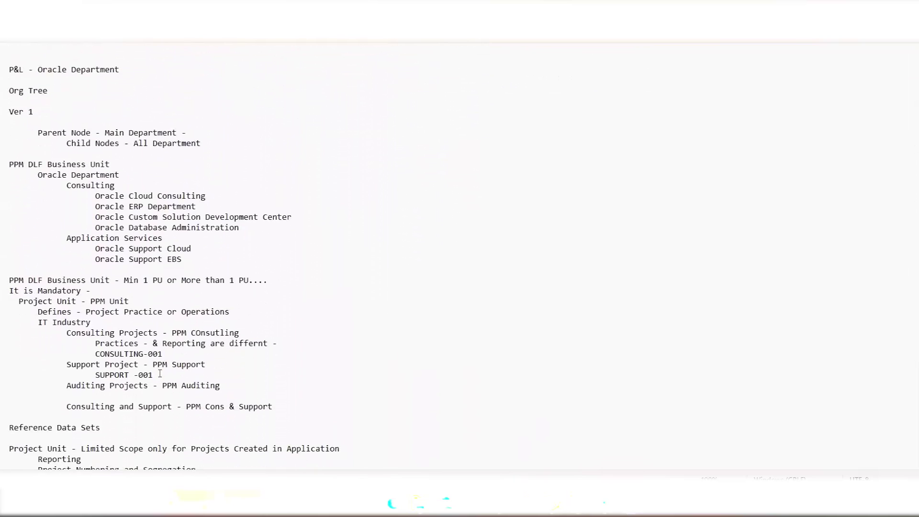
{"action": "scroll", "coordinate": [160, 373], "scroll_direction": "down", "scroll_amount": 1}
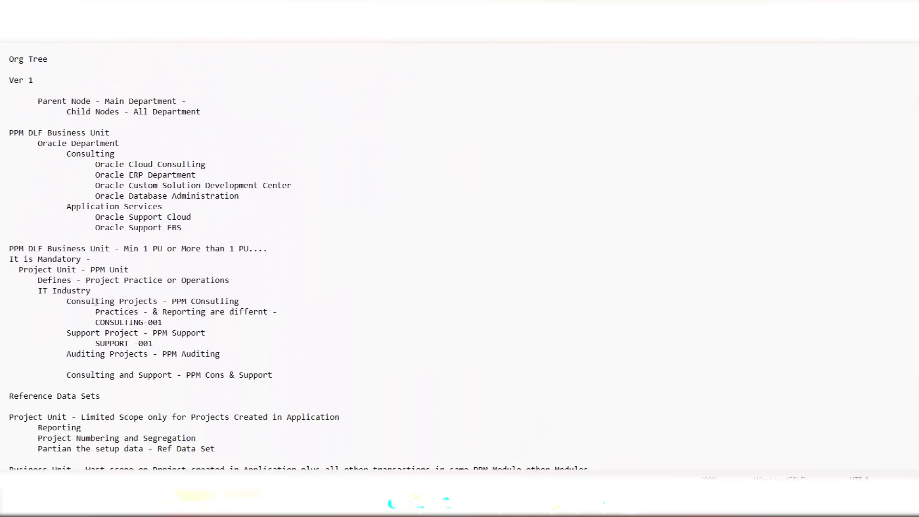
Step: Examine the consulting, support and auditing project unit examples, including the CONSULTING-001 and SUPPORT -001 project numbering
{"action": "left_click_drag", "start_coordinate": [57, 302], "coordinate": [242, 360]}
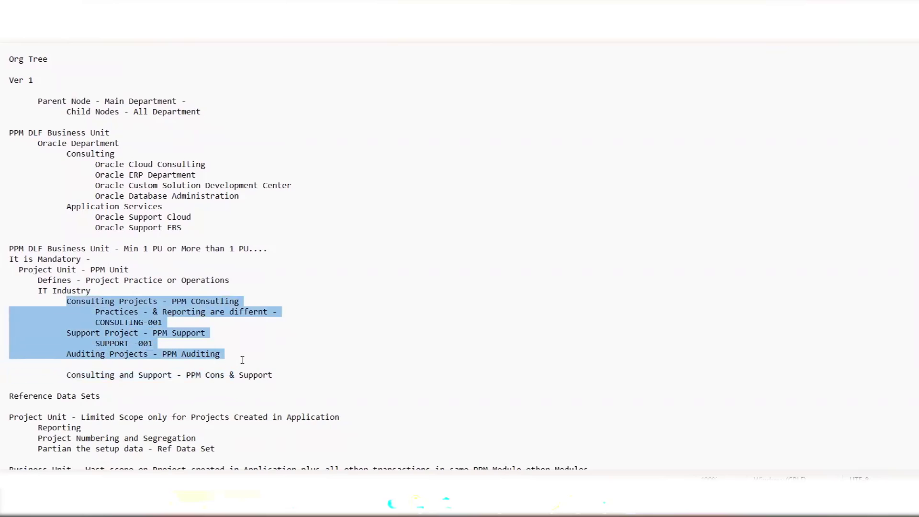
{"action": "left_click", "coordinate": [240, 360]}
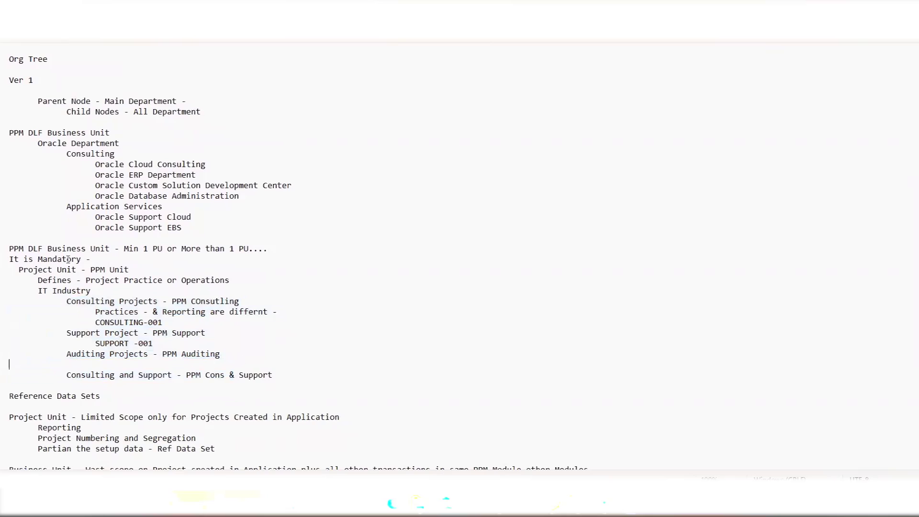
{"action": "left_click_drag", "start_coordinate": [61, 303], "coordinate": [250, 299]}
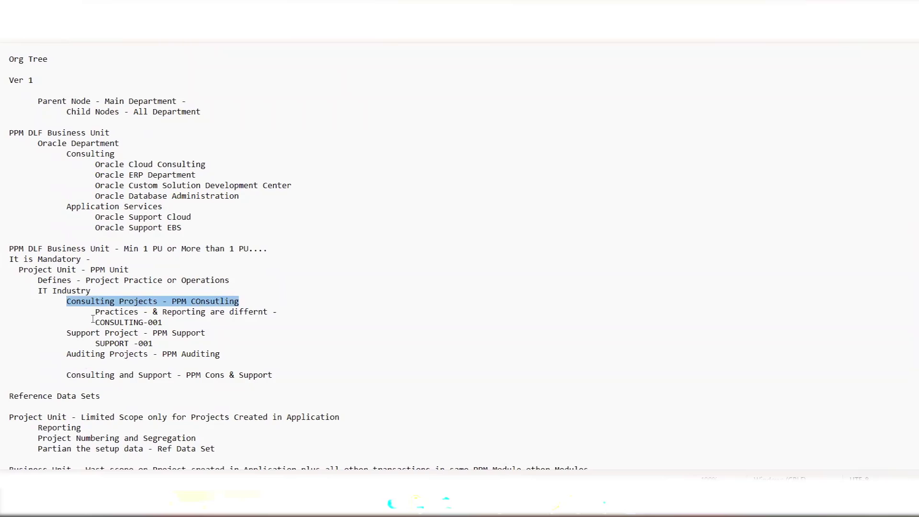
{"action": "mouse_move", "coordinate": [95, 311]}
{"action": "left_mouse_down"}
{"action": "mouse_move", "coordinate": [204, 310]}
{"action": "mouse_move", "coordinate": [95, 325]}
{"action": "left_mouse_up"}
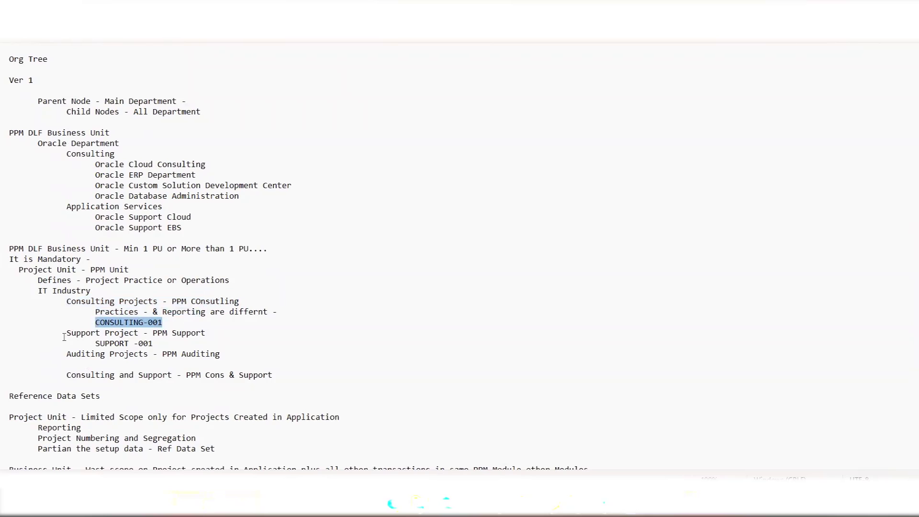
{"action": "left_click", "coordinate": [64, 337]}
{"action": "left_click_drag", "start_coordinate": [155, 344], "coordinate": [87, 343]}
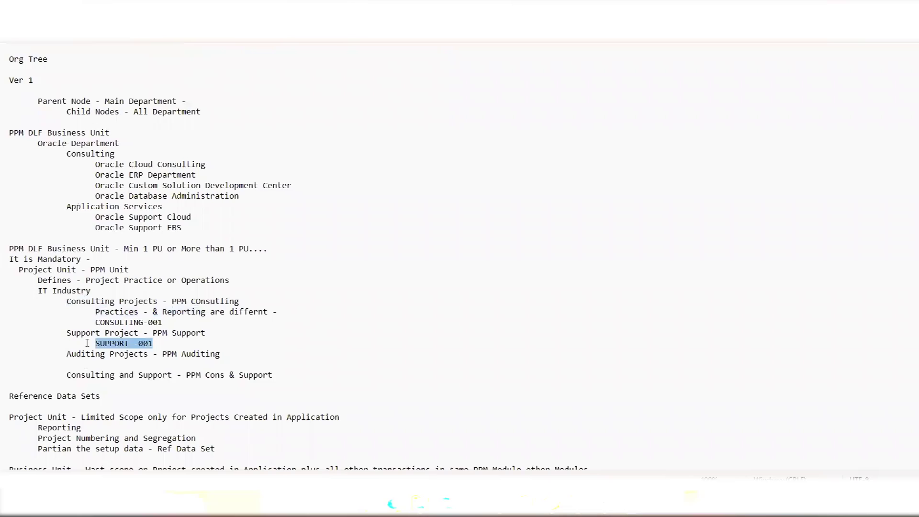
Step: Append "1" to the PPM COnsutling and PPM Support project unit names in the IT Industry notes
{"action": "left_click", "coordinate": [245, 301]}
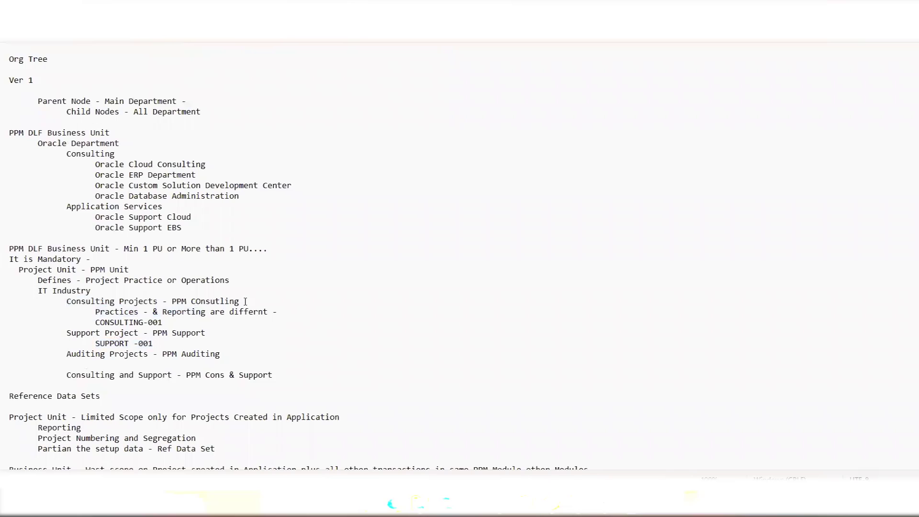
{"action": "type", "text": "1"}
{"action": "left_click", "coordinate": [222, 333]}
{"action": "type", "text": "1"}
{"action": "left_click_drag", "start_coordinate": [218, 334], "coordinate": [154, 333]}
{"action": "left_click_drag", "start_coordinate": [254, 301], "coordinate": [172, 304]}
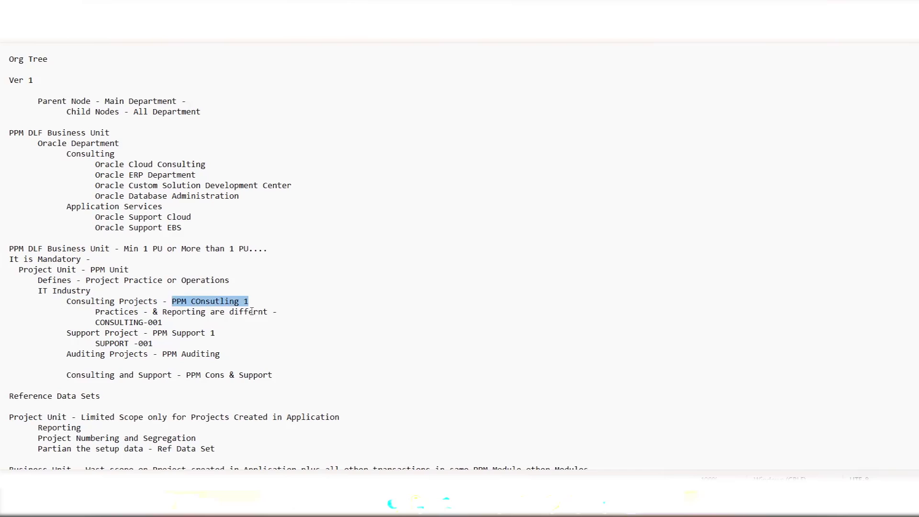
Step: Compare the consulting, support and auditing project unit entries and review the notes on project unit and business unit scope
{"action": "left_click_drag", "start_coordinate": [217, 332], "coordinate": [149, 332]}
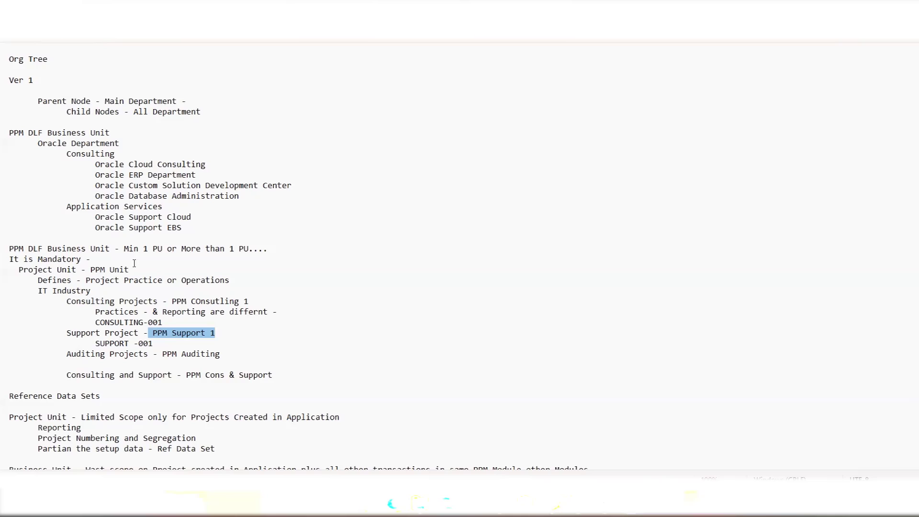
{"action": "left_click_drag", "start_coordinate": [66, 301], "coordinate": [171, 302]}
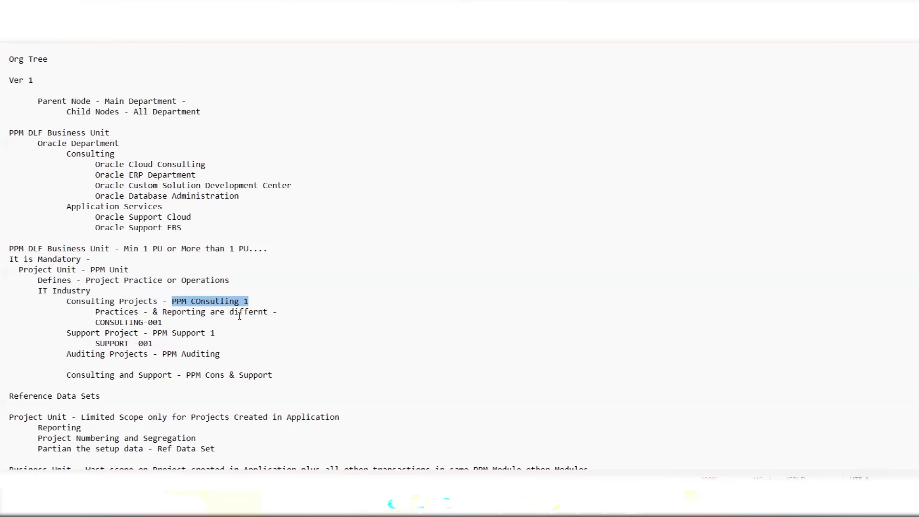
{"action": "scroll", "coordinate": [239, 364], "scroll_direction": "down", "scroll_amount": 7}
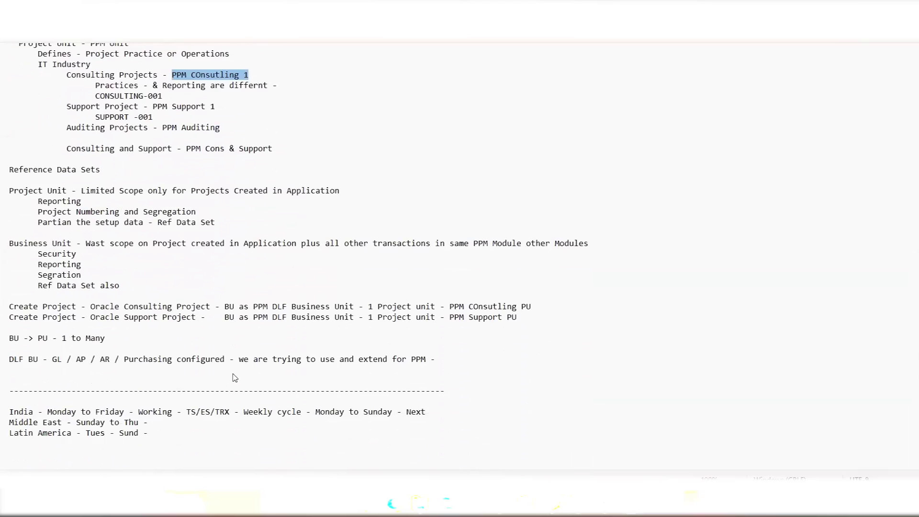
{"action": "key", "text": "alt+Tab"}
{"action": "key", "text": "alt+Tab"}
{"action": "scroll", "coordinate": [271, 321], "scroll_direction": "up", "scroll_amount": 2}
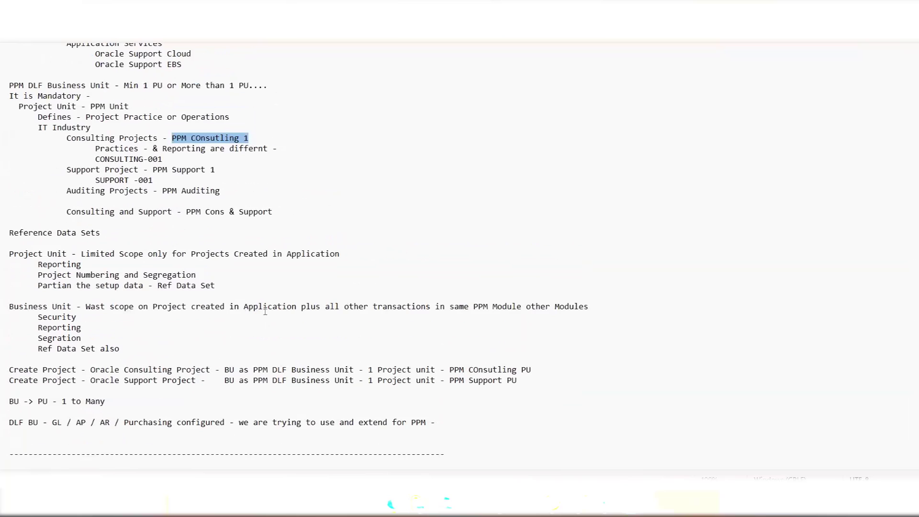
{"action": "left_click", "coordinate": [223, 172]}
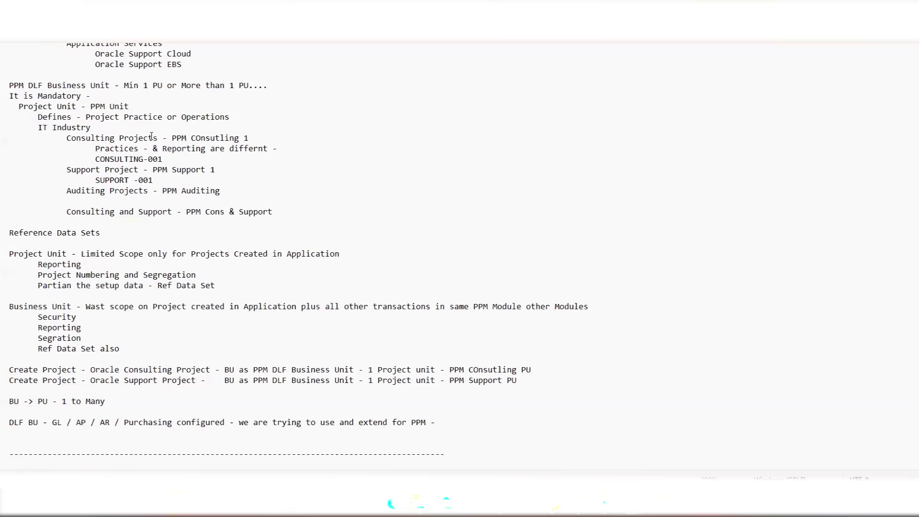
{"action": "left_click_drag", "start_coordinate": [178, 141], "coordinate": [211, 190]}
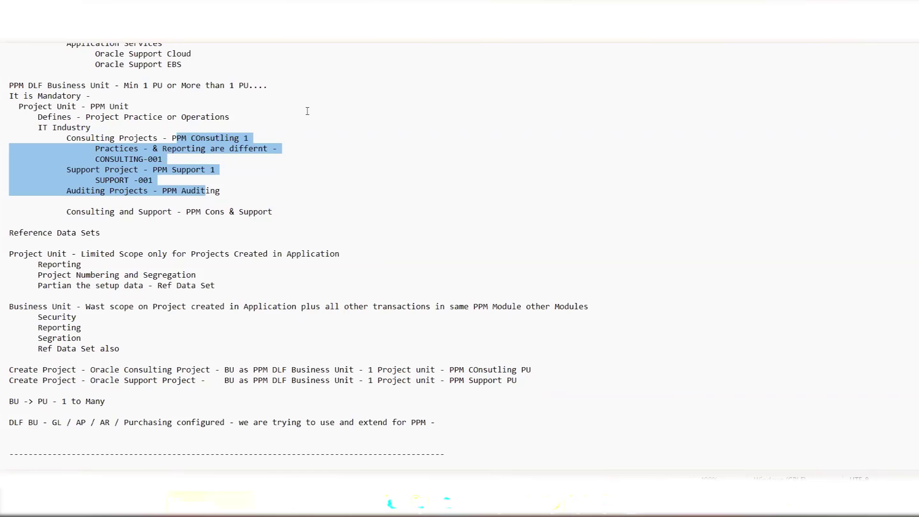
{"action": "left_click", "coordinate": [298, 276]}
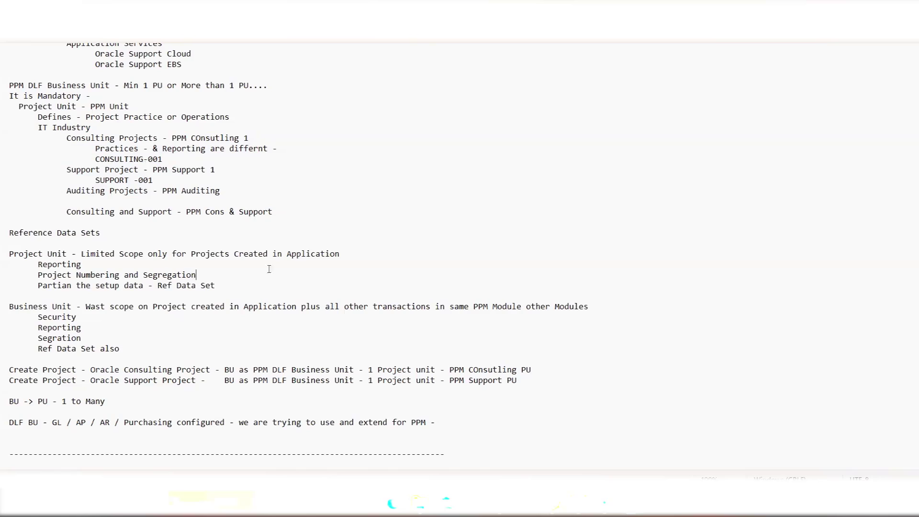
Step: Review the PPM DLF Business Unit department hierarchy in the notes, from Oracle Department to Oracle Support EBS
{"action": "scroll", "coordinate": [54, 43], "scroll_direction": "up", "scroll_amount": 4}
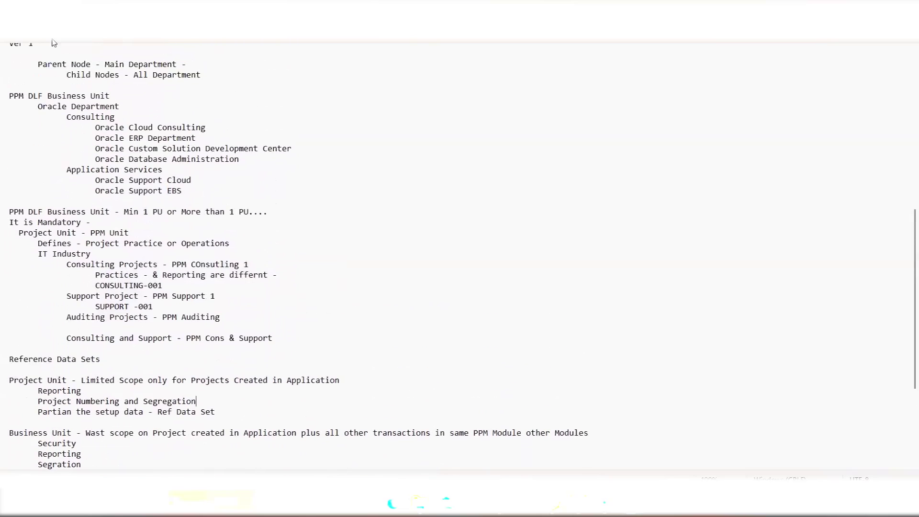
{"action": "left_click_drag", "start_coordinate": [9, 96], "coordinate": [208, 198]}
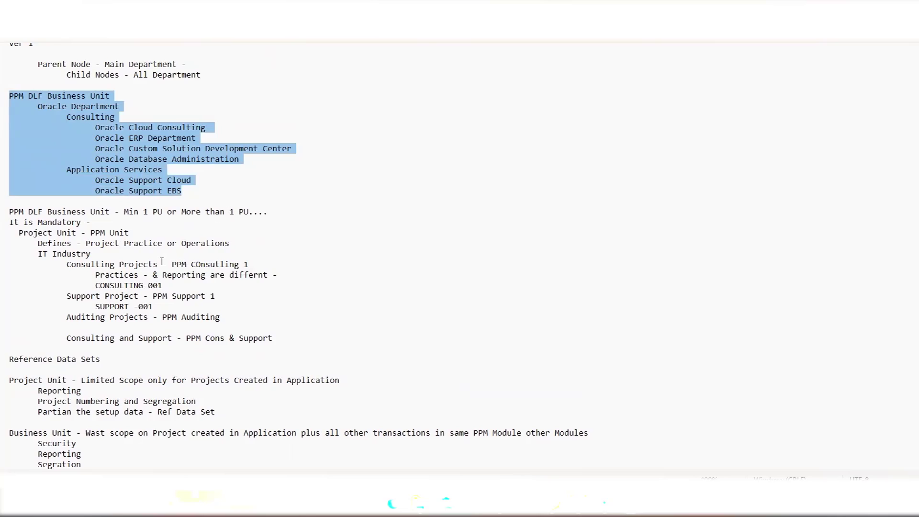
{"action": "scroll", "coordinate": [162, 261], "scroll_direction": "down", "scroll_amount": 3}
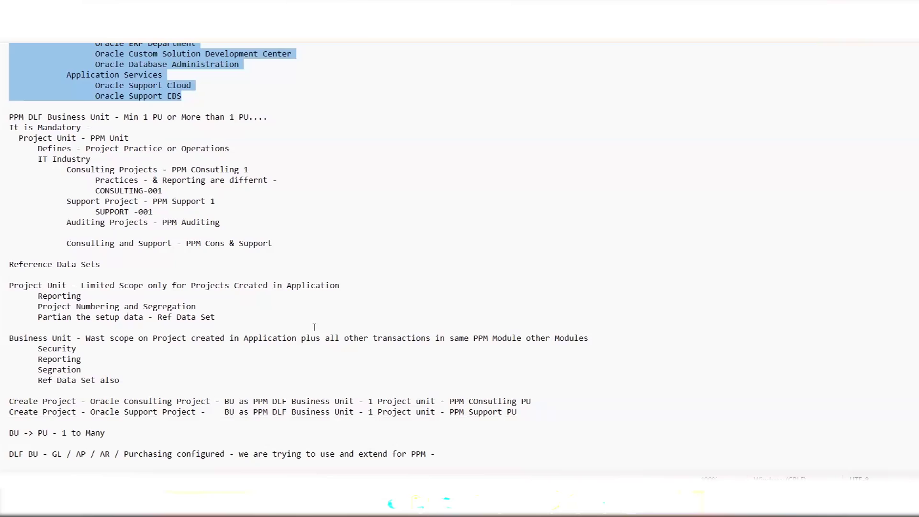
Step: Switch to Oracle, open the Configure Project Accounting Business Function task for DLF US Business Unit, and show its Basic project options
{"action": "key", "text": "alt+Tab"}
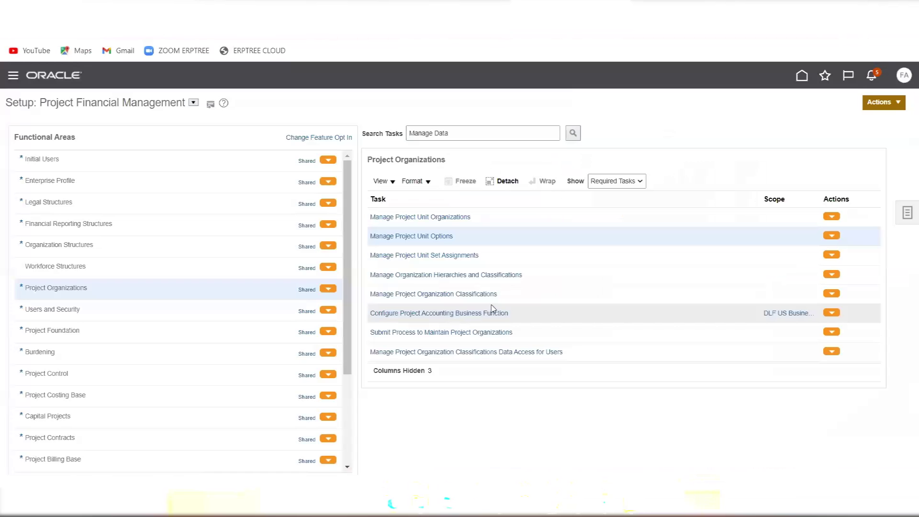
{"action": "left_click", "coordinate": [445, 314]}
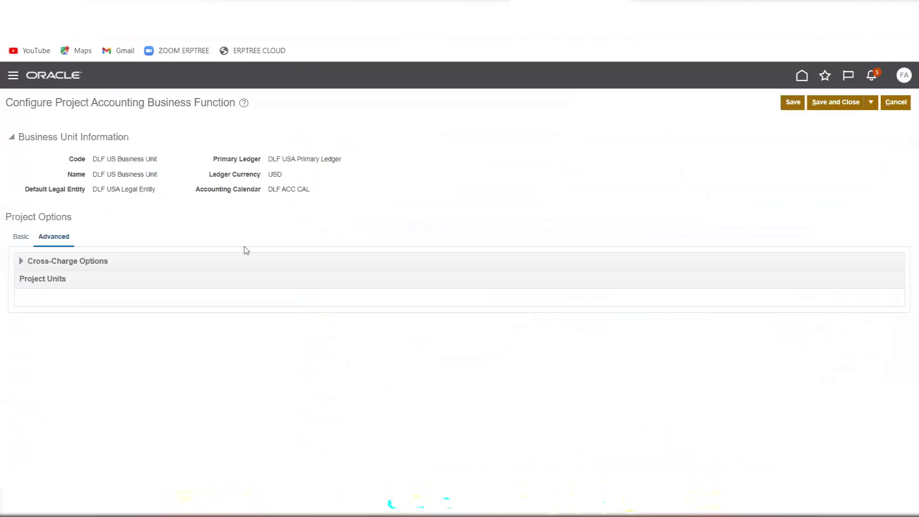
{"action": "left_click", "coordinate": [23, 238]}
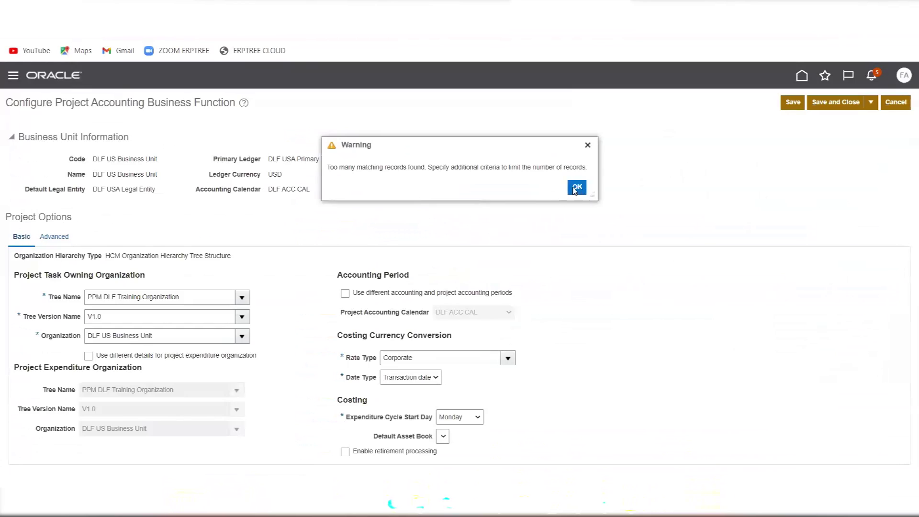
{"action": "left_click", "coordinate": [576, 187]}
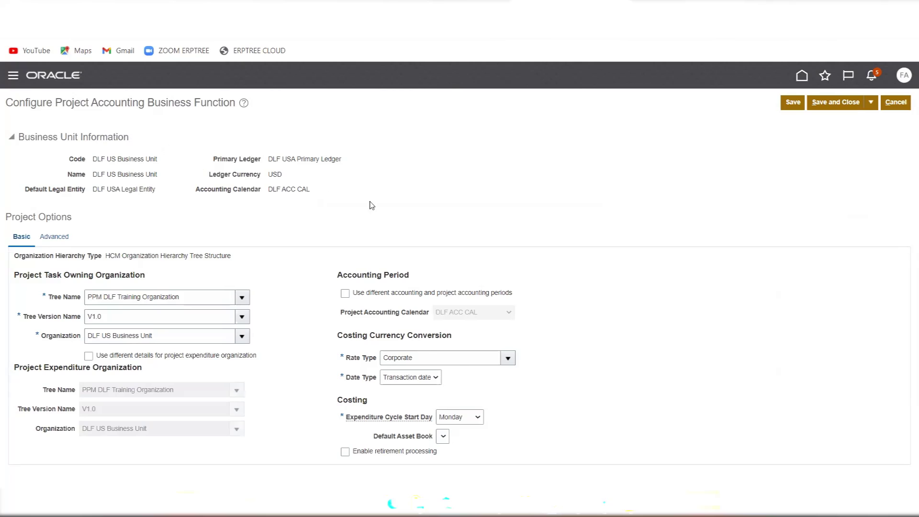
Step: Switch to the Excel sheet and examine the GL and PA period table for the PPM DLF Training US Business Unit
{"action": "key", "text": "alt+Tab"}
{"action": "key", "text": "Tab"}
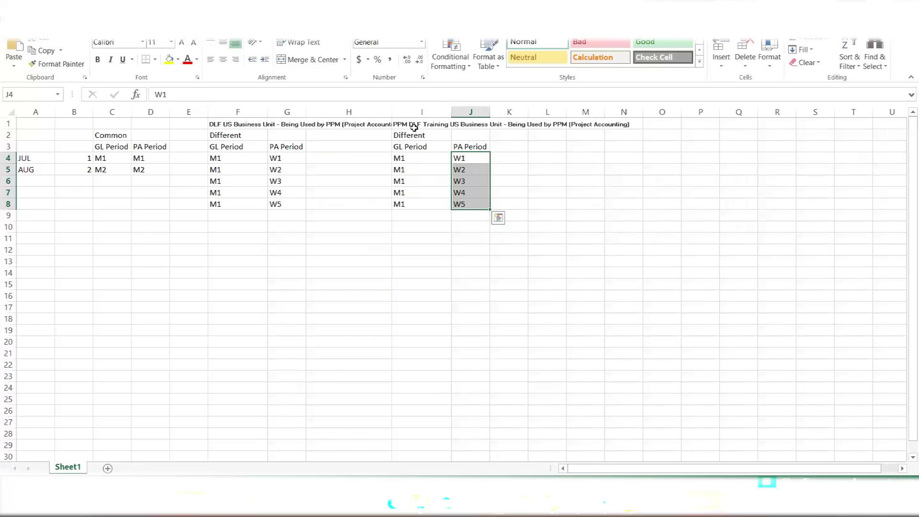
{"action": "left_click", "coordinate": [414, 126]}
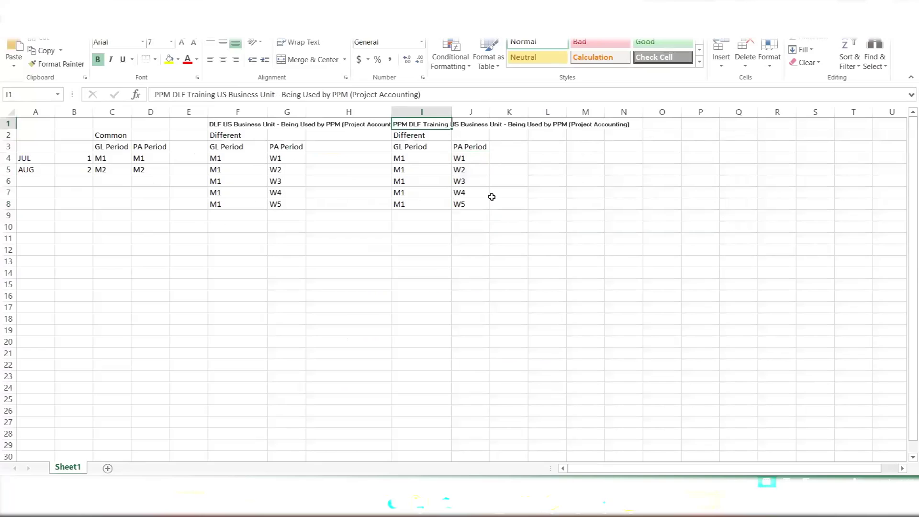
{"action": "left_click", "coordinate": [411, 214]}
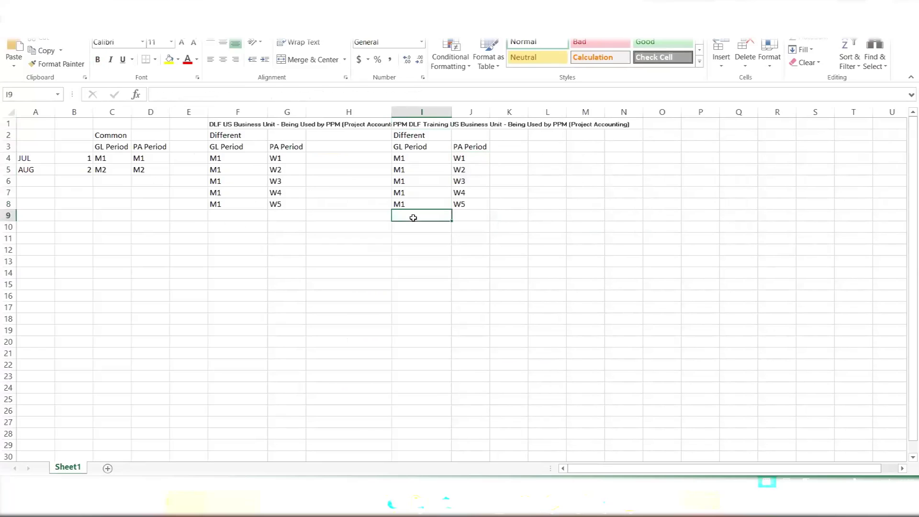
Step: Label the second period table by entering BU2 in cell K2 and Tuesday in cell K3
{"action": "left_click", "coordinate": [518, 146]}
{"action": "type", "text": "Tuesday"}
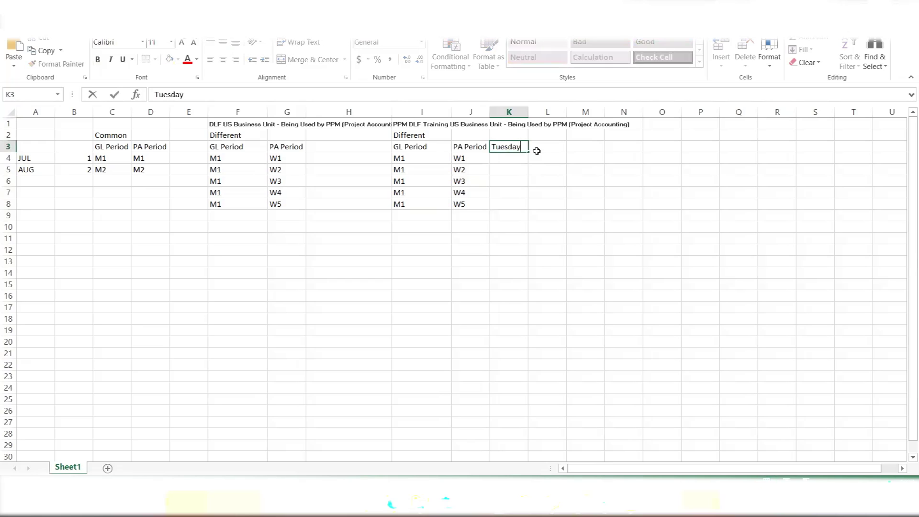
{"action": "key", "text": "Return"}
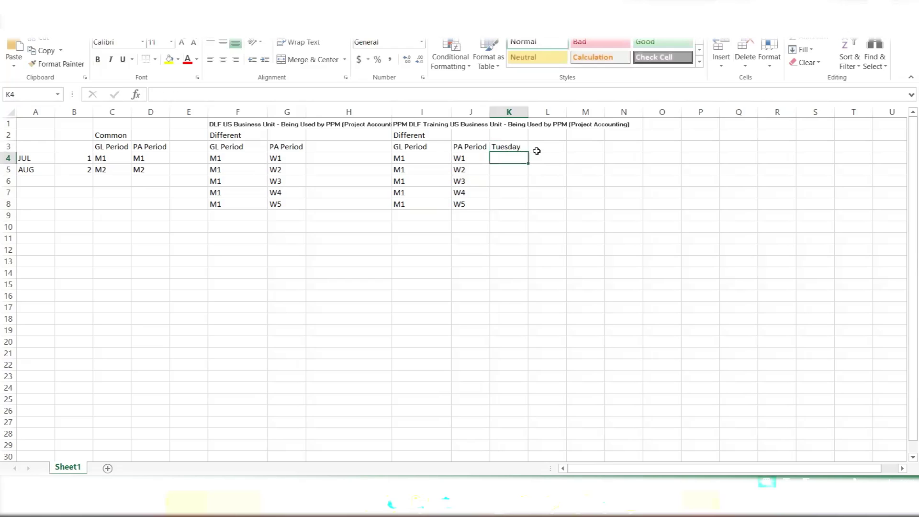
{"action": "left_click", "coordinate": [523, 136]}
{"action": "type", "text": "B"}
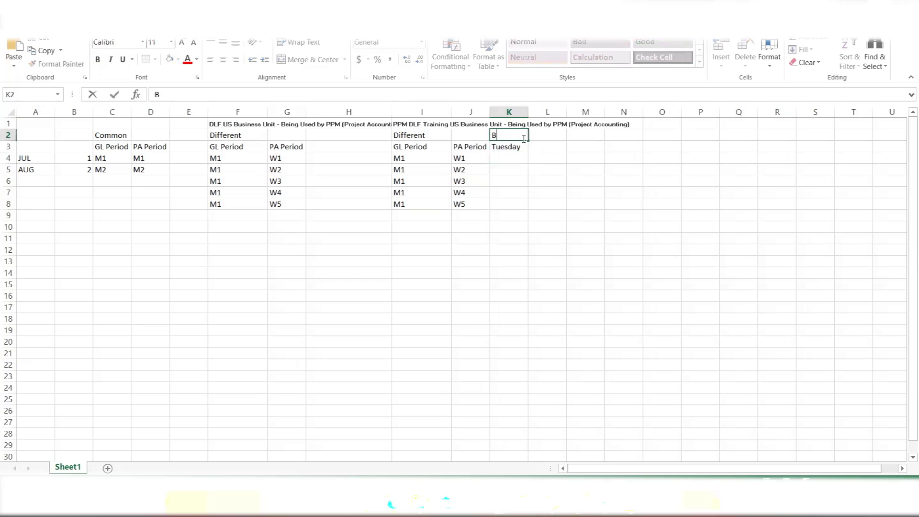
{"action": "type", "text": "U2"}
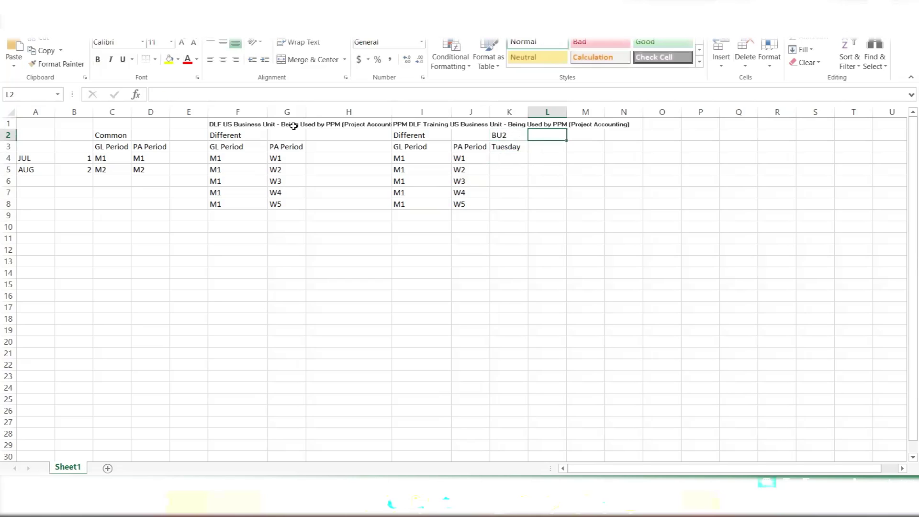
Step: Label the first period table with BU1 in cell H2 and Monday in H3, and enter a period in G2
{"action": "left_click", "coordinate": [284, 134]}
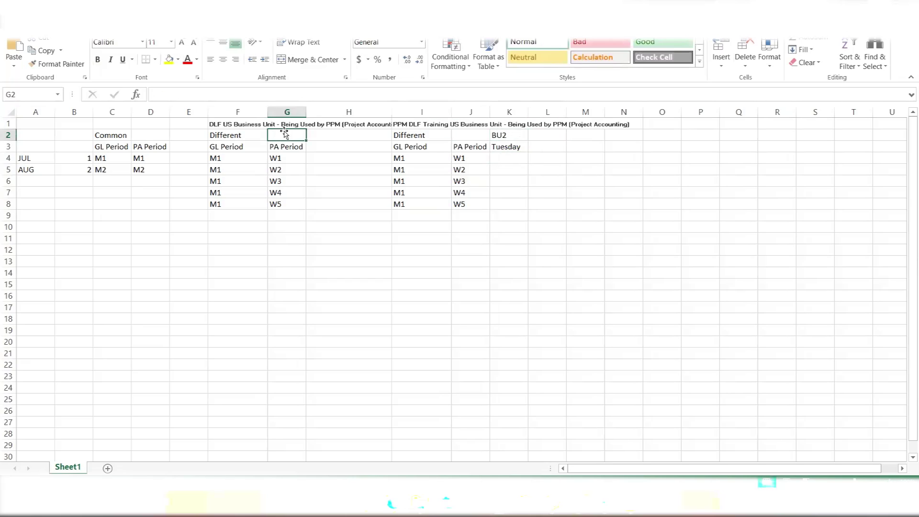
{"action": "type", "text": "."}
{"action": "left_click", "coordinate": [314, 136]}
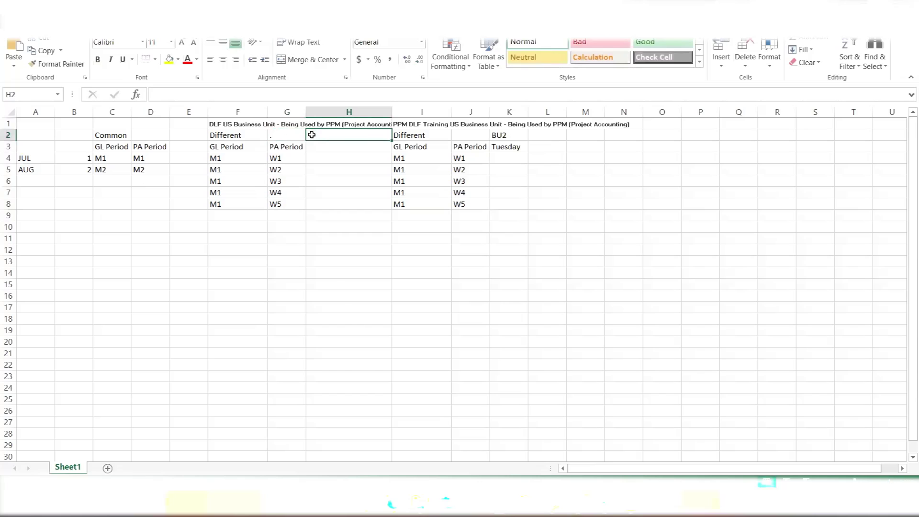
{"action": "type", "text": "BU1"}
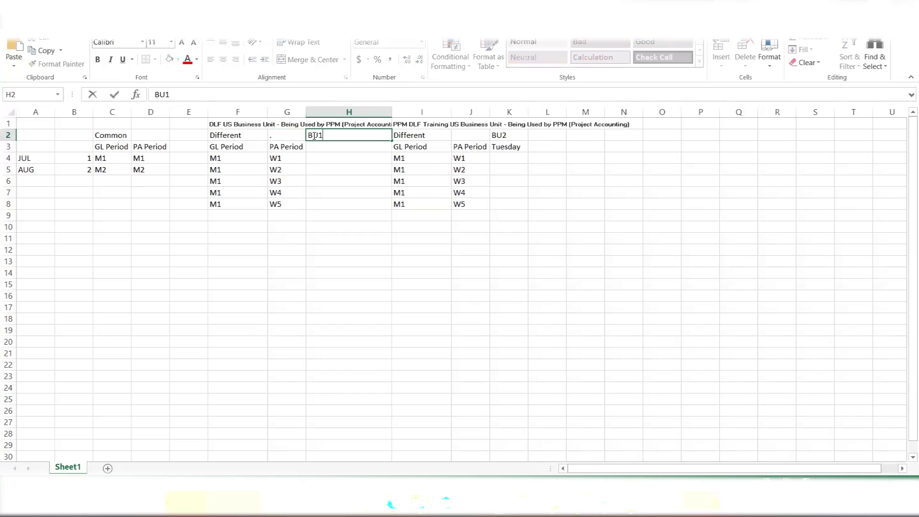
{"action": "key", "text": "Return"}
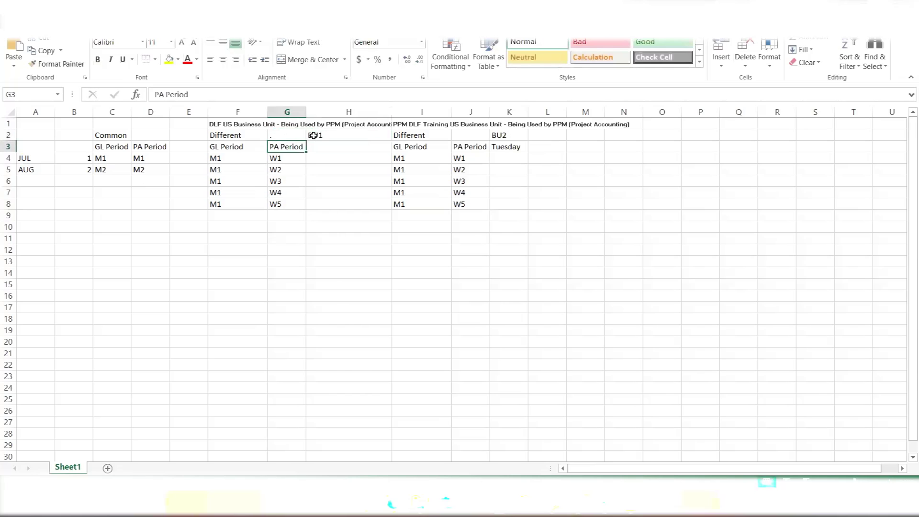
{"action": "key", "text": "Right"}
{"action": "type", "text": "Monday"}
{"action": "key", "text": "Return"}
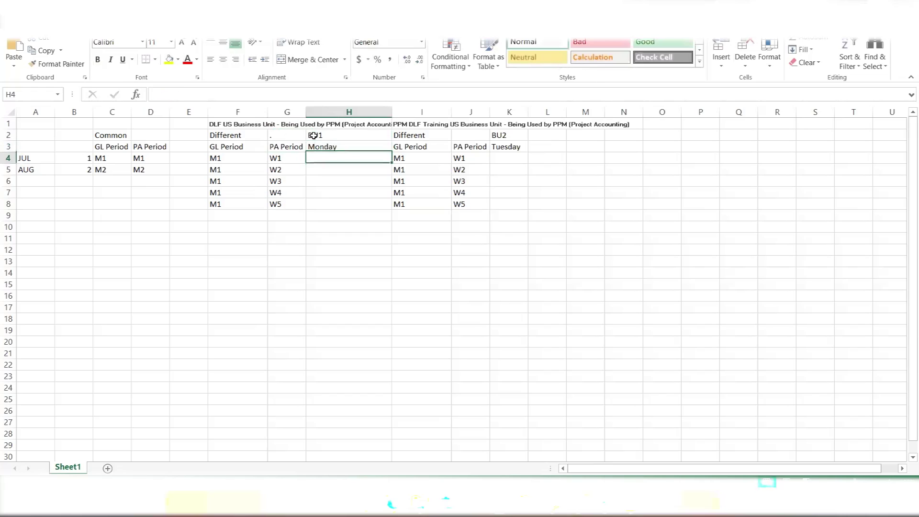
{"action": "left_click", "coordinate": [365, 236]}
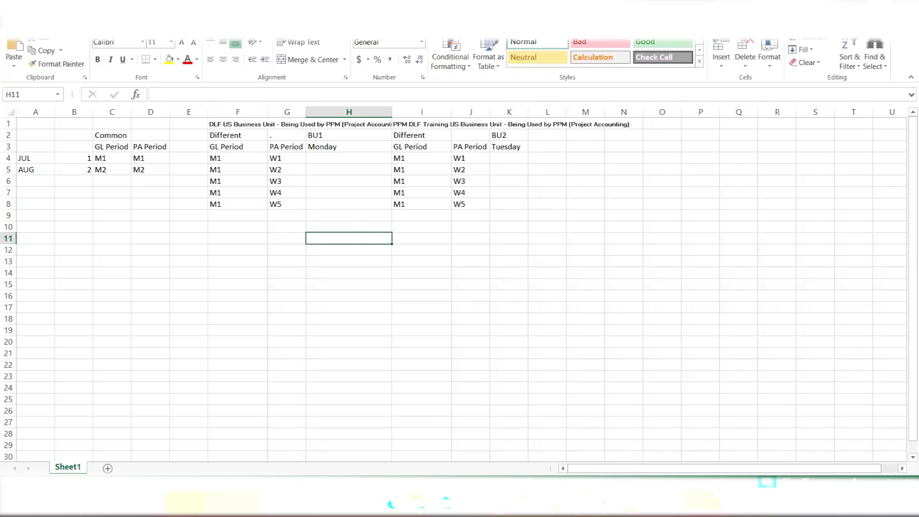
Step: Save the workbook as Session 5 on the New Volume (D:) drive
{"action": "key", "text": "ctrl+s"}
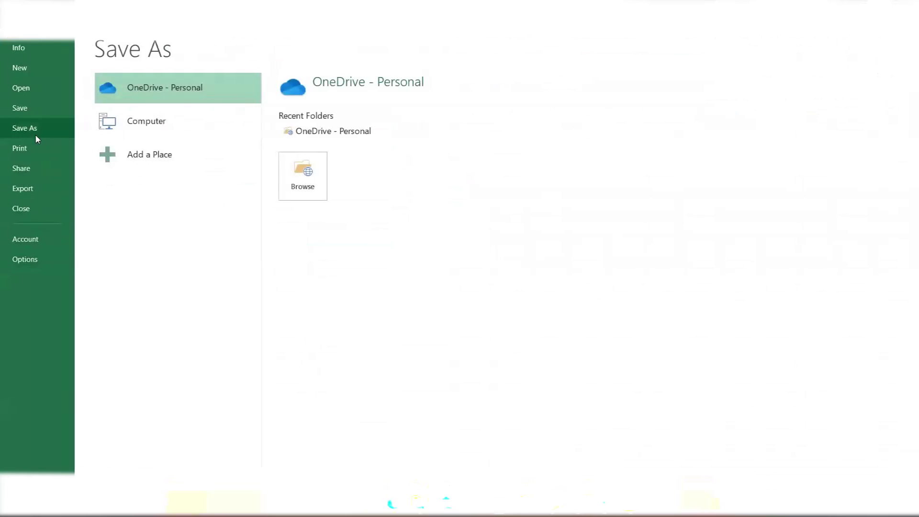
{"action": "left_click", "coordinate": [323, 187]}
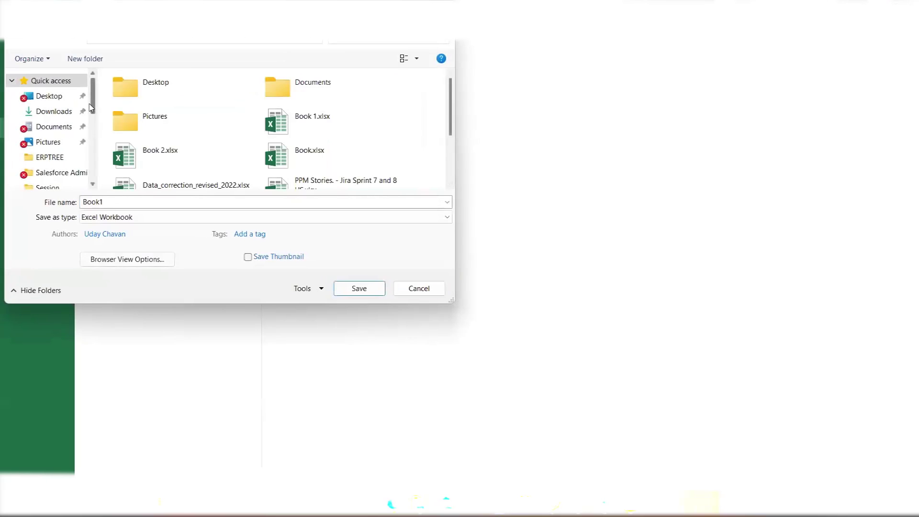
{"action": "left_click_drag", "start_coordinate": [91, 107], "coordinate": [95, 164]}
{"action": "left_click", "coordinate": [68, 184]}
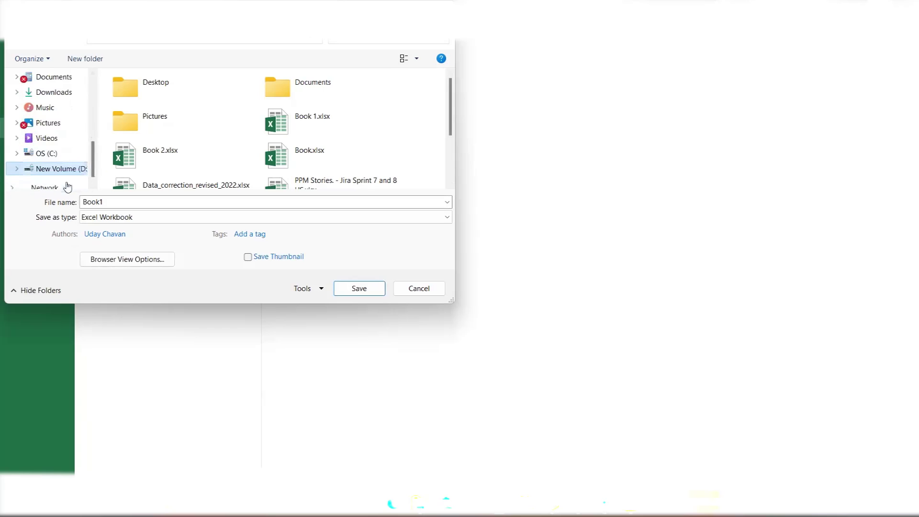
{"action": "double_click", "coordinate": [142, 97]}
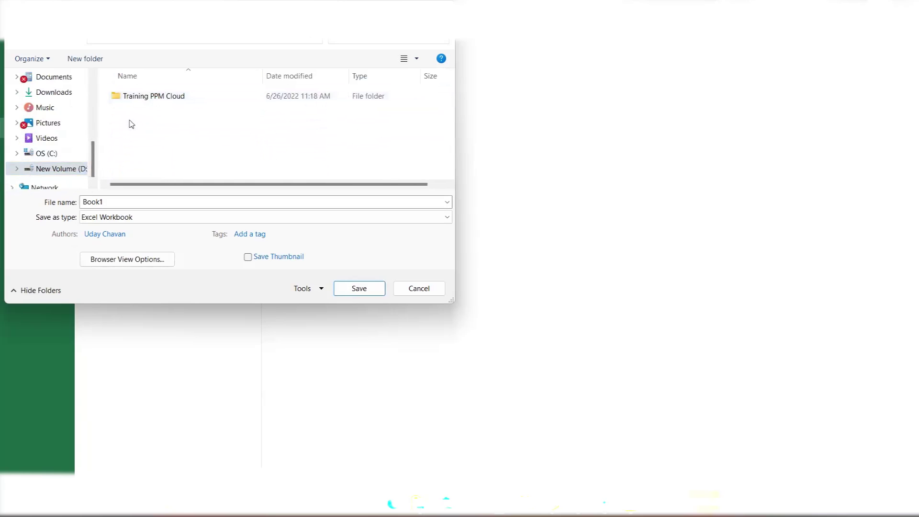
{"action": "left_click", "coordinate": [111, 201]}
{"action": "type", "text": "Se"}
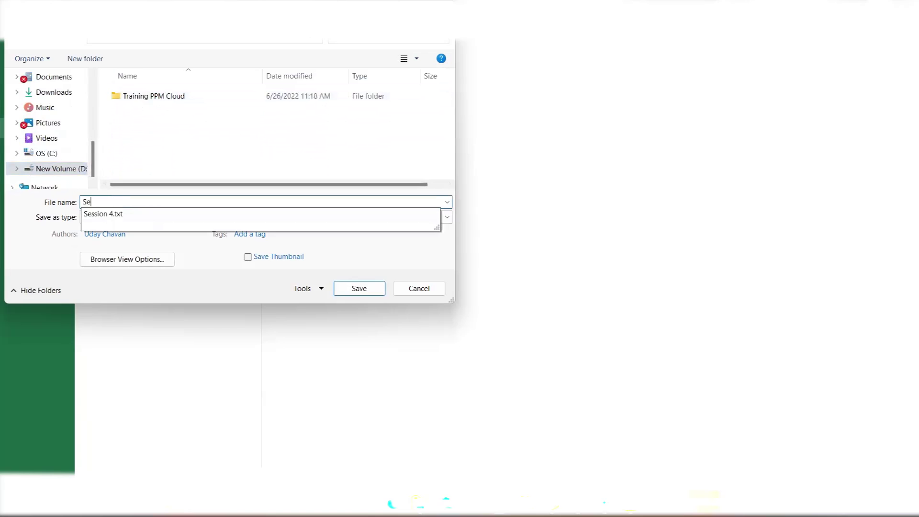
{"action": "type", "text": "ssion 5"}
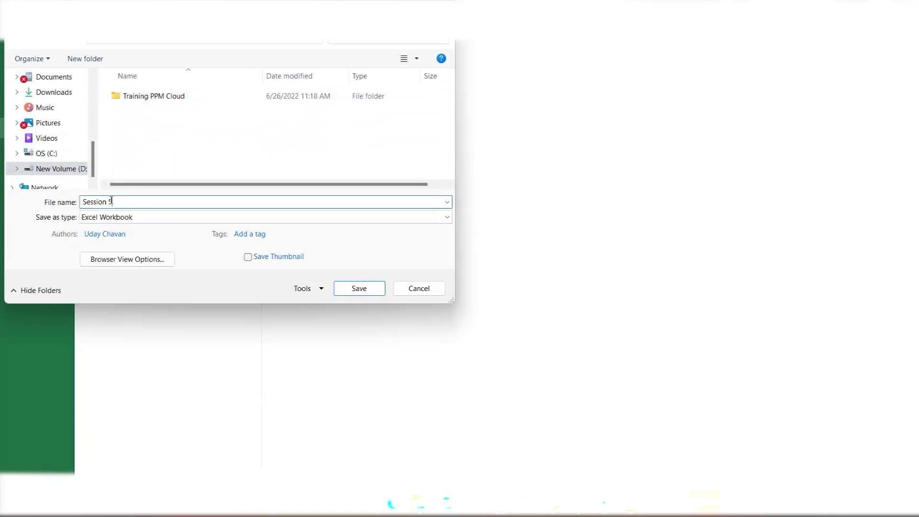
{"action": "key", "text": "Return"}
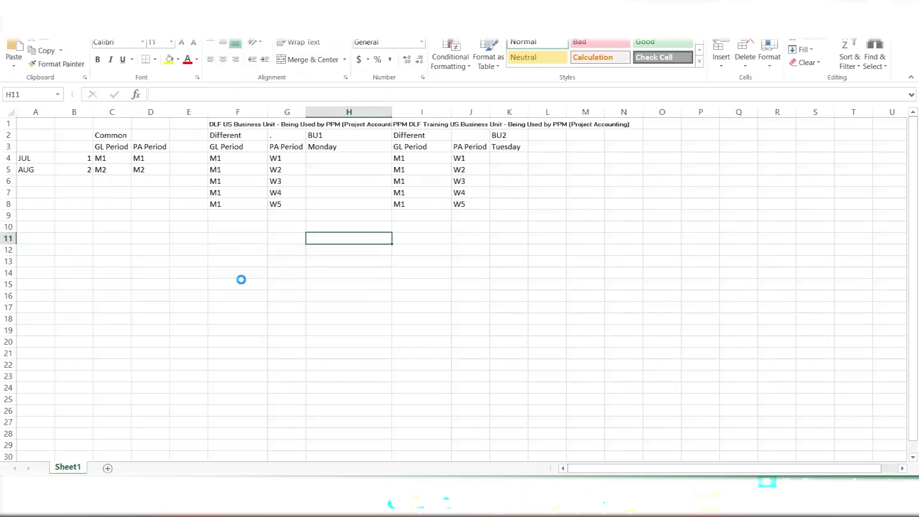
Step: Switch to Oracle, save and close the project accounting configuration for DLF US Business Unit, and return to the Tuesday entry in the Excel sheet
{"action": "key", "text": "alt+Tab"}
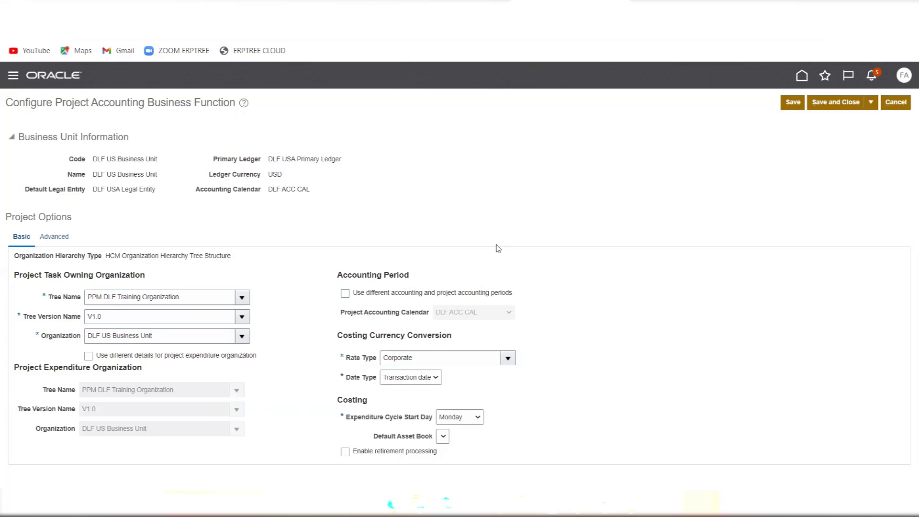
{"action": "left_click", "coordinate": [840, 103]}
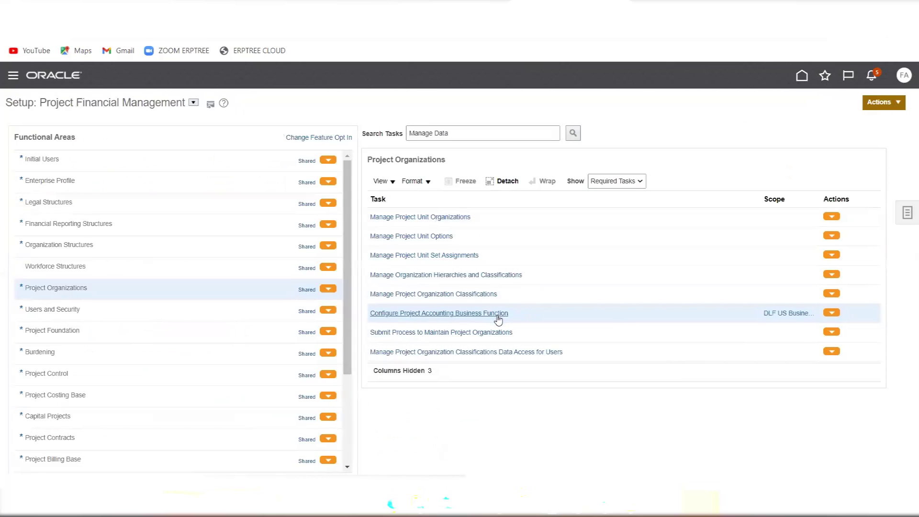
{"action": "key", "text": "super+Tab"}
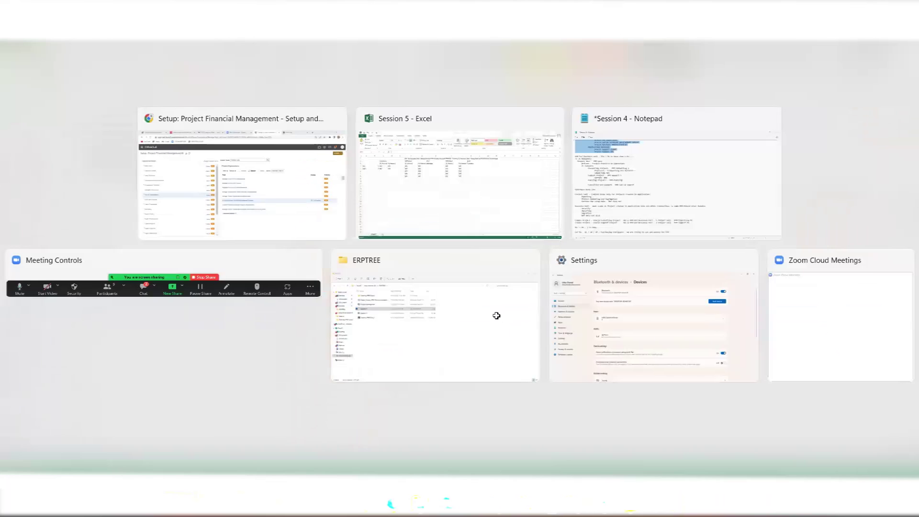
{"action": "left_click", "coordinate": [525, 152]}
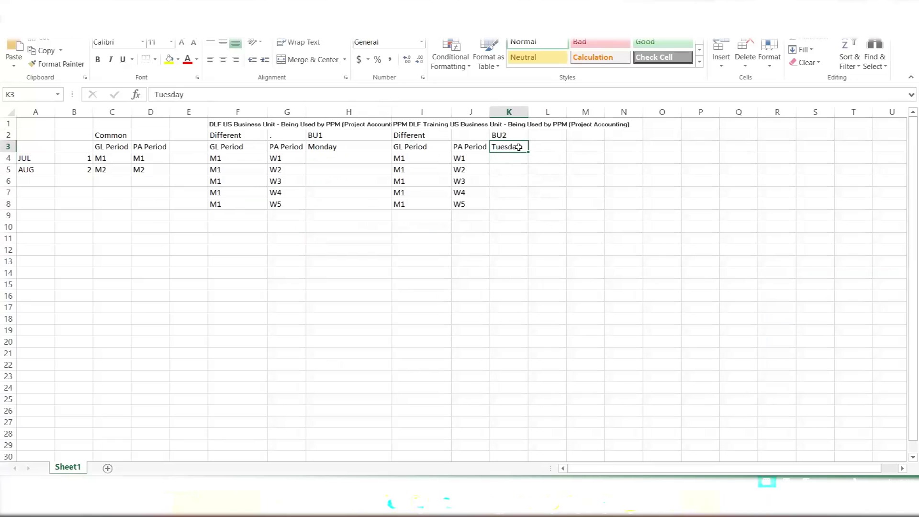
Step: Switch to Oracle, reopen Configure Project Accounting Business Function, dismiss the warning, and highlight the business unit code
{"action": "key", "text": "alt+Tab"}
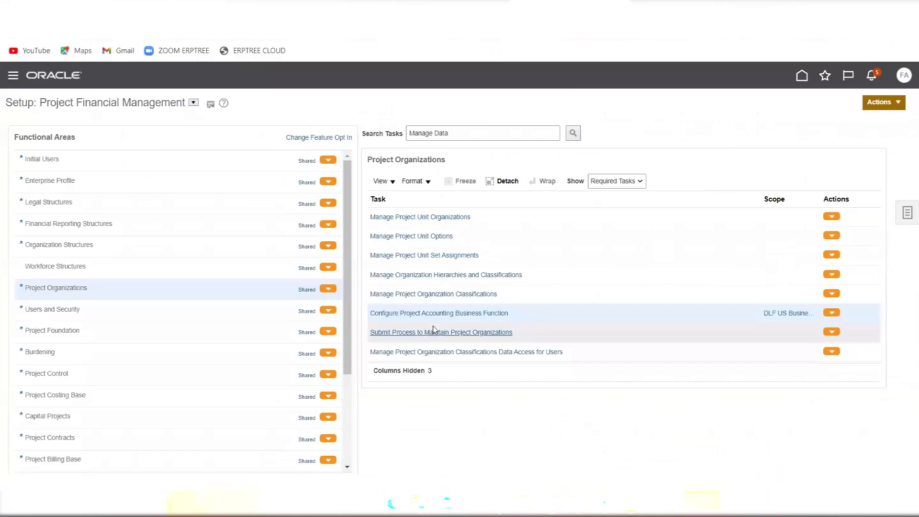
{"action": "left_click", "coordinate": [446, 314]}
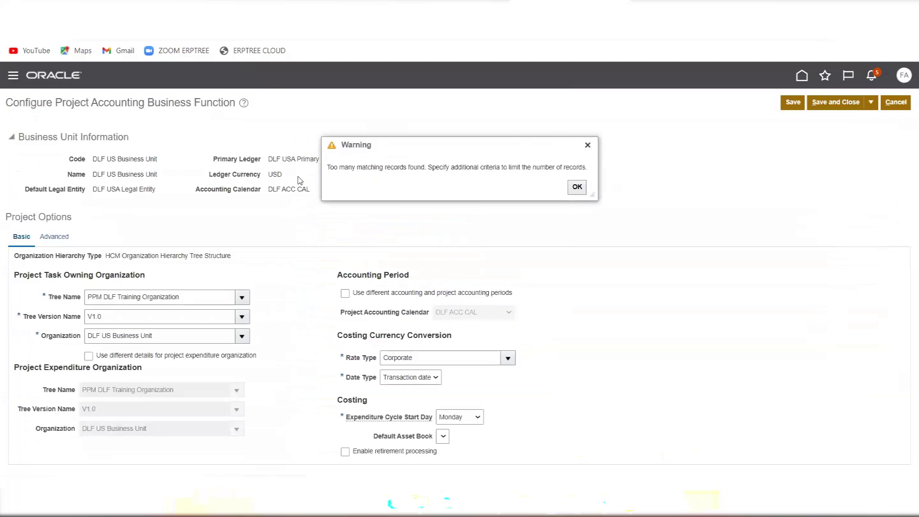
{"action": "left_click", "coordinate": [576, 188]}
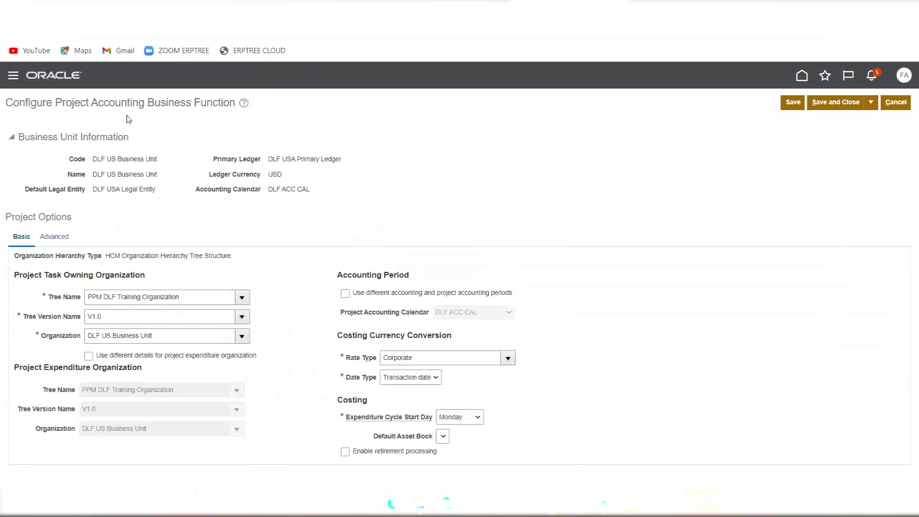
{"action": "left_click_drag", "start_coordinate": [93, 159], "coordinate": [159, 160]}
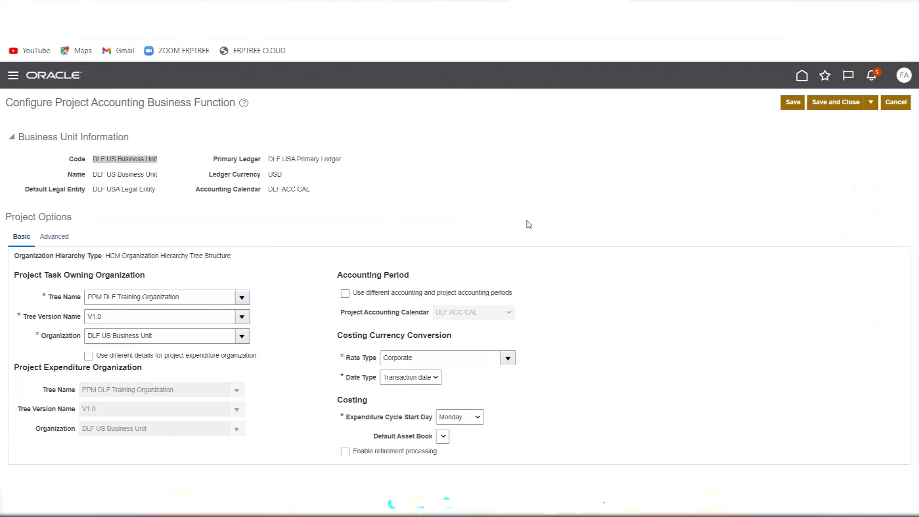
Step: Compare the BU1 and BU2 start-day entries in Excel with Oracle's basic project options, and exit the configuration page without saving
{"action": "key", "text": "alt+Tab"}
{"action": "left_click", "coordinate": [334, 147]}
{"action": "left_click", "coordinate": [329, 134]}
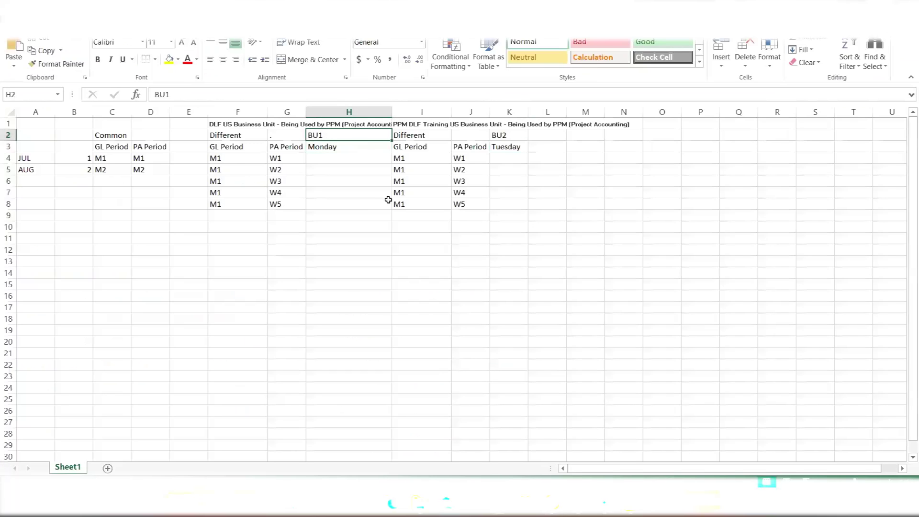
{"action": "key", "text": "alt+Tab"}
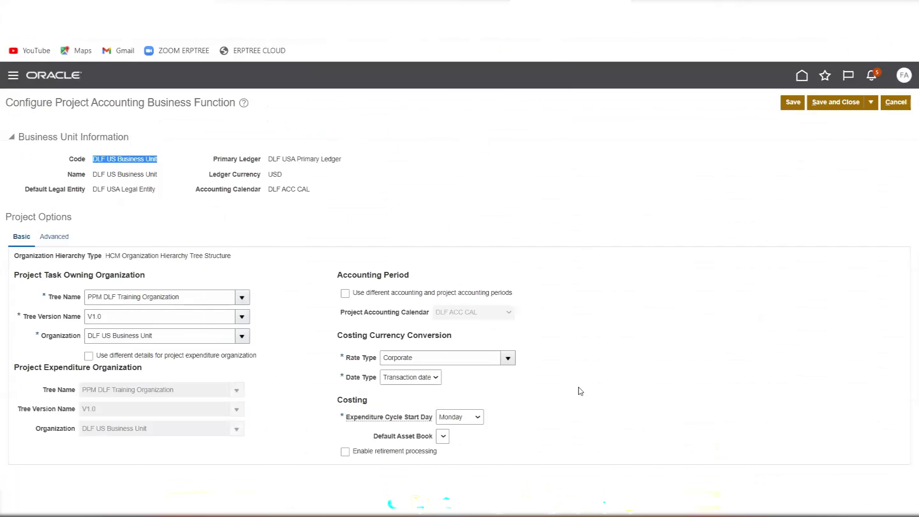
{"action": "key", "text": "alt+Tab"}
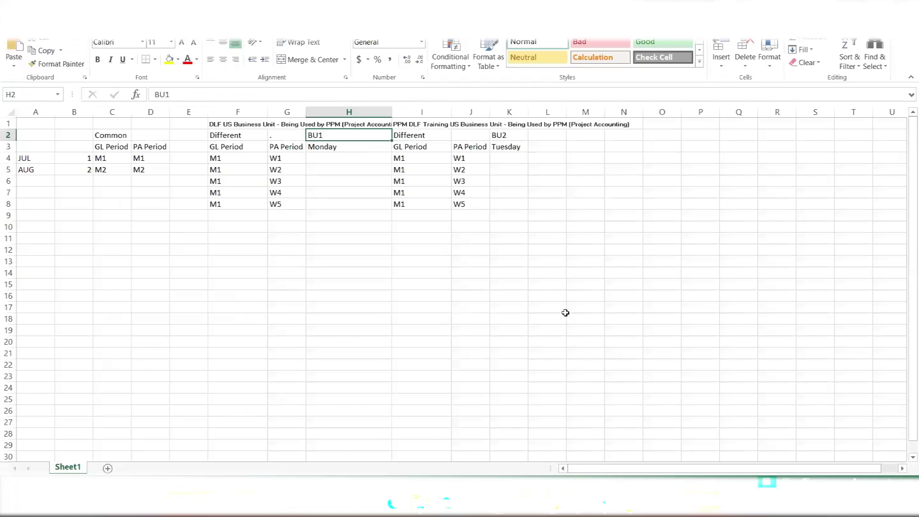
{"action": "left_click", "coordinate": [497, 135]}
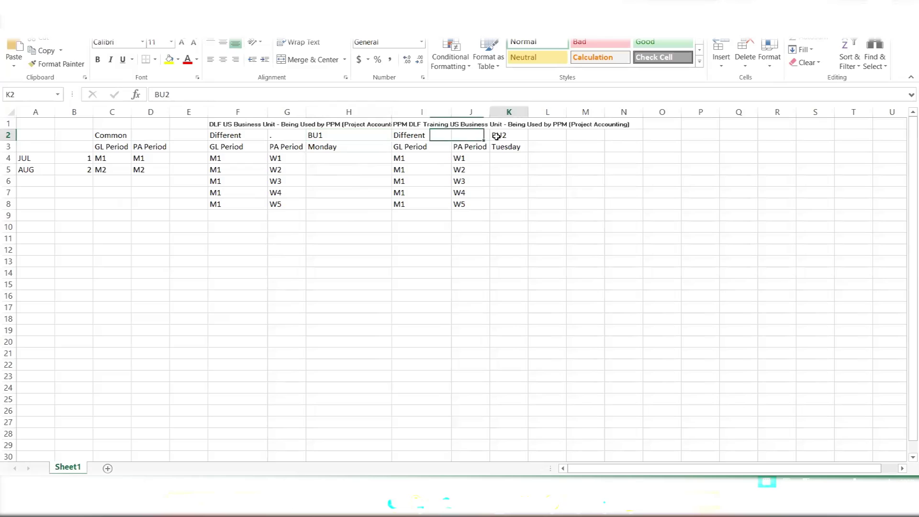
{"action": "left_click", "coordinate": [505, 146]}
{"action": "key", "text": "alt+Tab"}
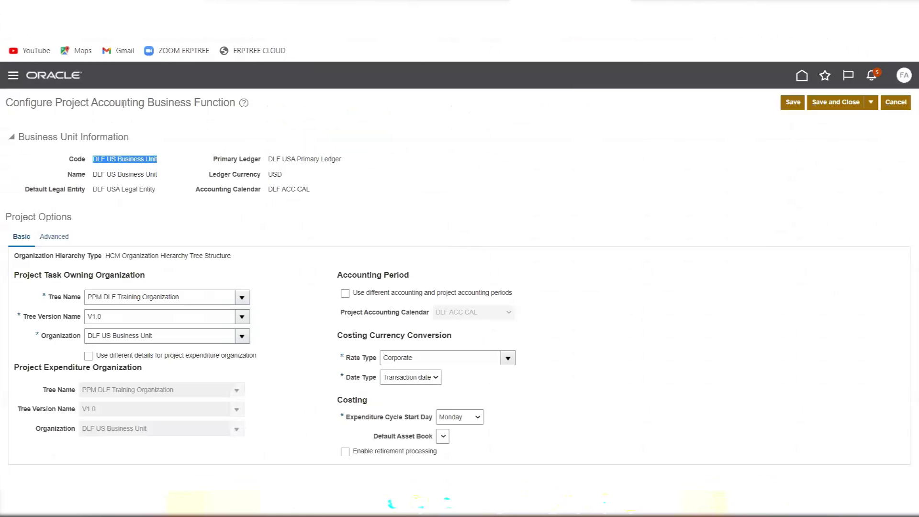
{"action": "left_click", "coordinate": [897, 107]}
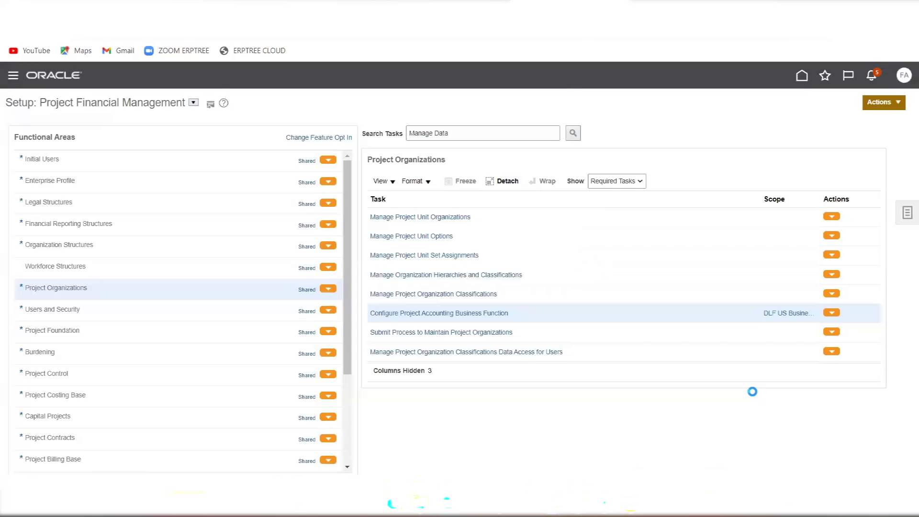
Step: Switch to the Excel sheet and review the Tuesday entry for BU2 and the Monday entry for BU1
{"action": "key", "text": "alt+Tab"}
{"action": "left_click", "coordinate": [449, 177]}
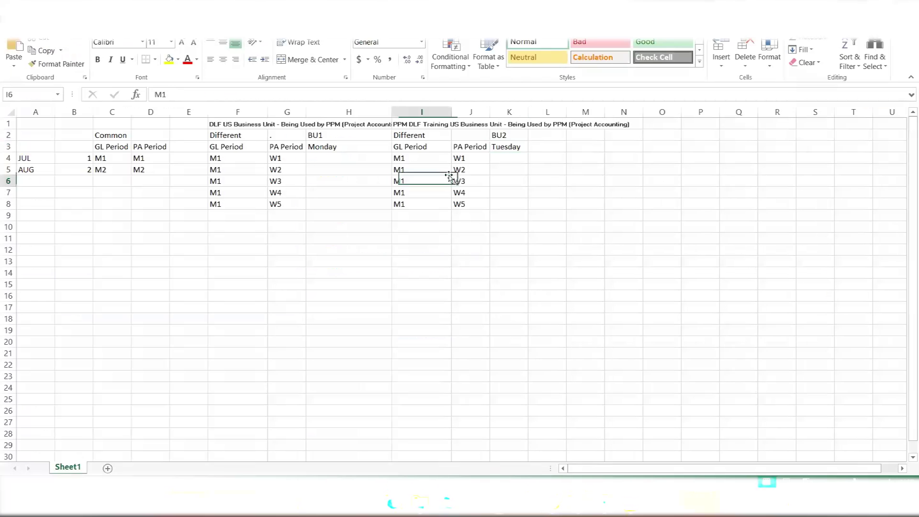
{"action": "left_click", "coordinate": [500, 148]}
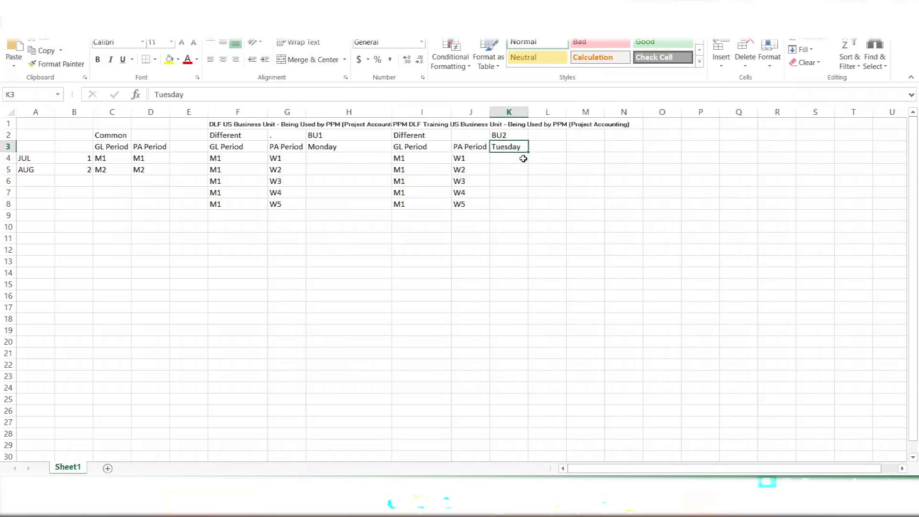
{"action": "left_click", "coordinate": [320, 147]}
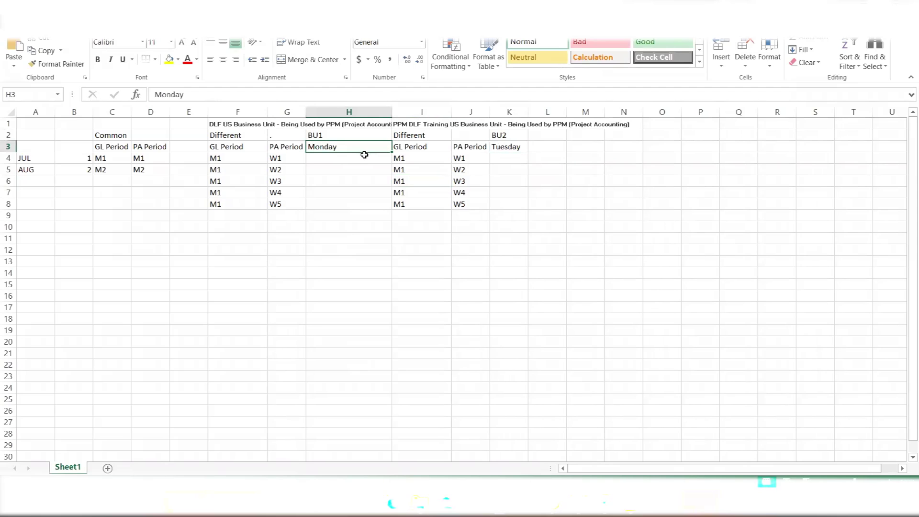
{"action": "left_click", "coordinate": [332, 136]}
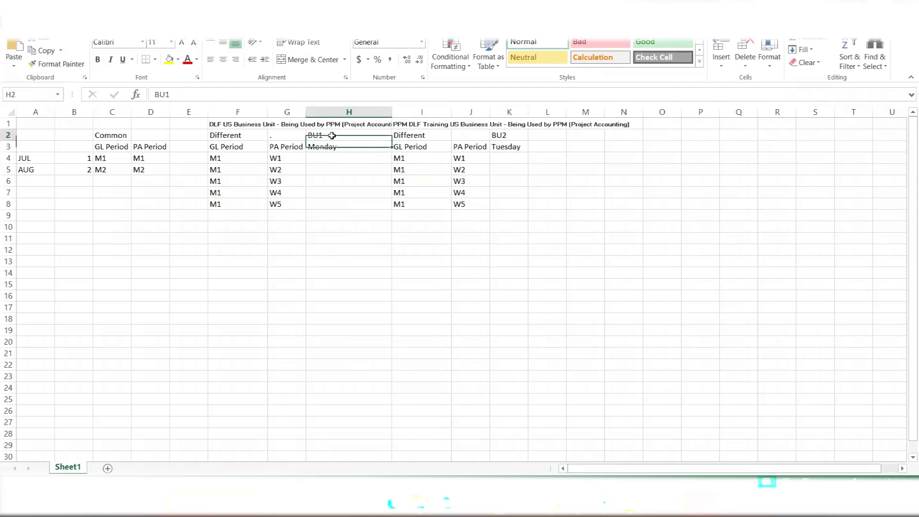
Step: Review the BU2 heading in the Excel sheet and switch to Oracle's Project Financial Management setup
{"action": "left_click", "coordinate": [507, 135]}
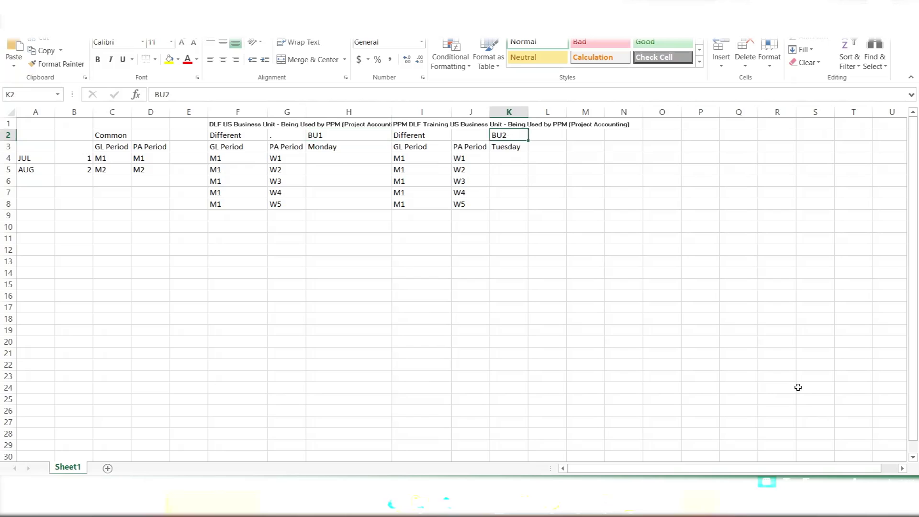
{"action": "key", "text": "alt+Tab"}
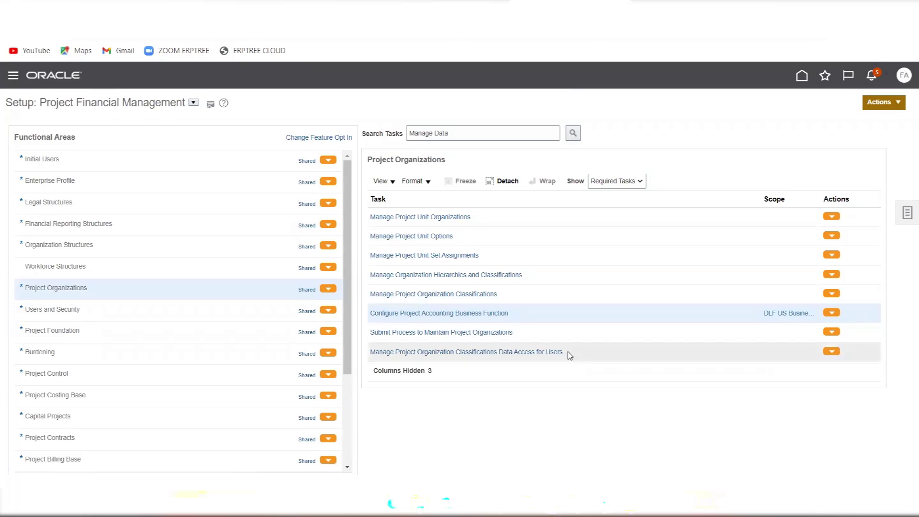
Step: Switch to the training notes and add the break reminder "9.44 - back" below the Latin America line
{"action": "key", "text": "alt+Tab"}
{"action": "key", "text": "alt+Tab"}
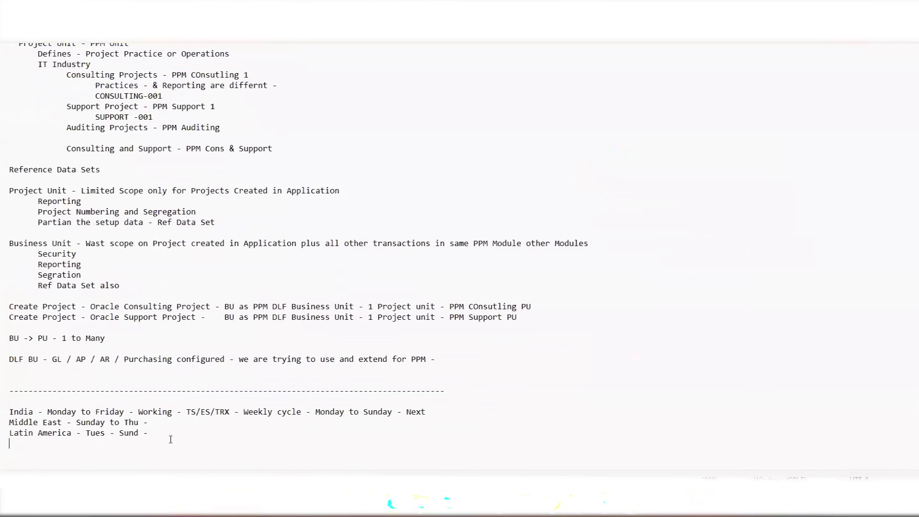
{"action": "key", "text": "Return"}
{"action": "key", "text": "Return"}
{"action": "type", "text": "9.44"}
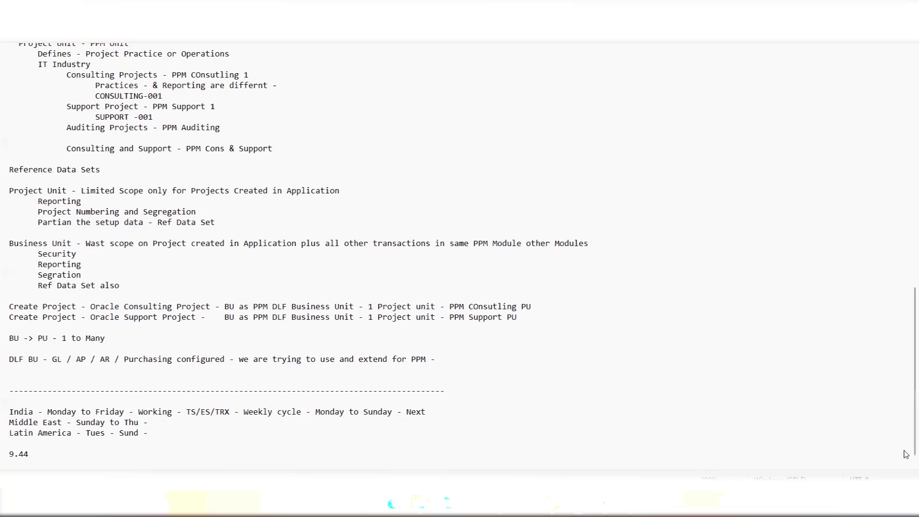
{"action": "type", "text": "- back"}
Step: Delete the "9.44 - back" reminder from the training notes and return to Oracle's setup page
{"action": "left_click_drag", "start_coordinate": [69, 454], "coordinate": [8, 455]}
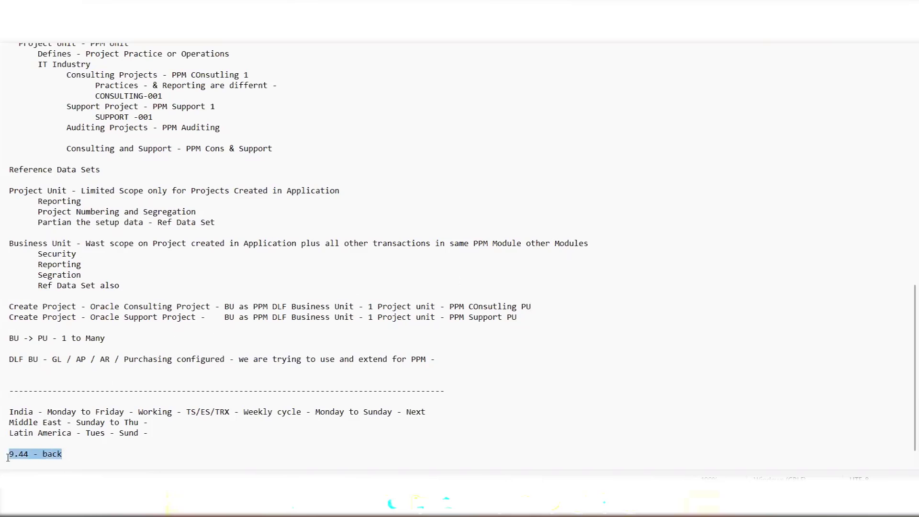
{"action": "key", "text": "BackSpace"}
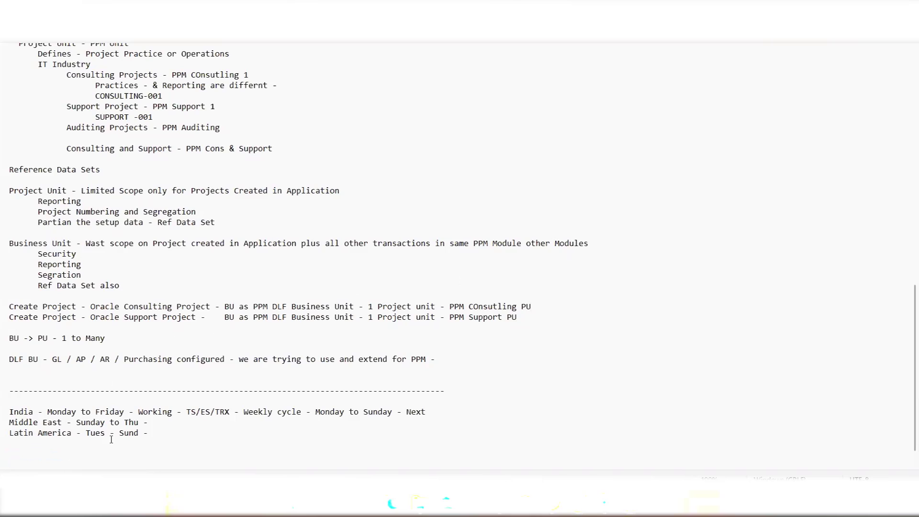
{"action": "key", "text": "alt+Tab"}
{"action": "key", "text": "alt+Tab"}
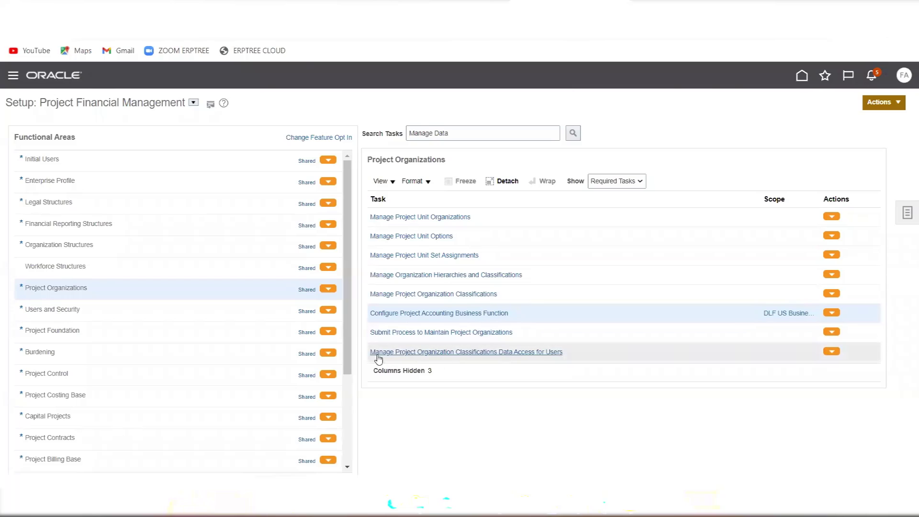
Step: Open the Project Foundation functional area, view all of its tasks, and restrict the list to required tasks again
{"action": "left_click", "coordinate": [74, 338]}
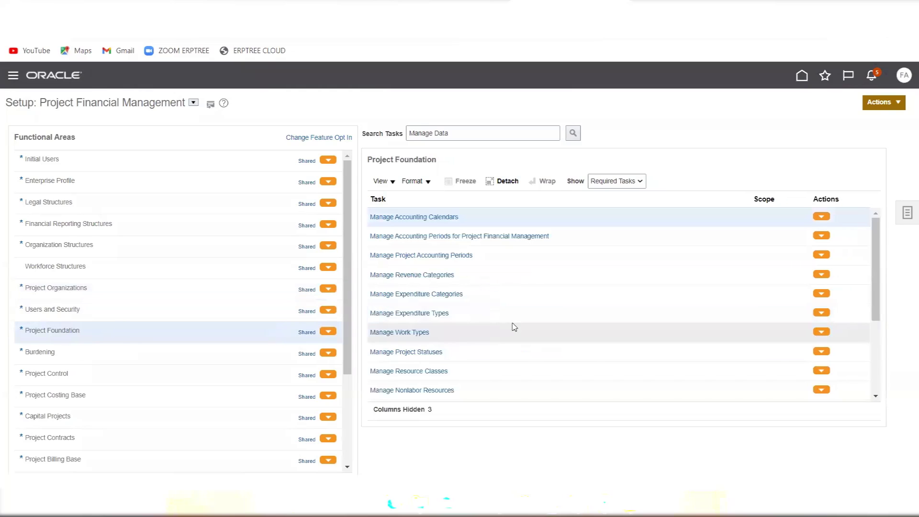
{"action": "left_click", "coordinate": [621, 183]}
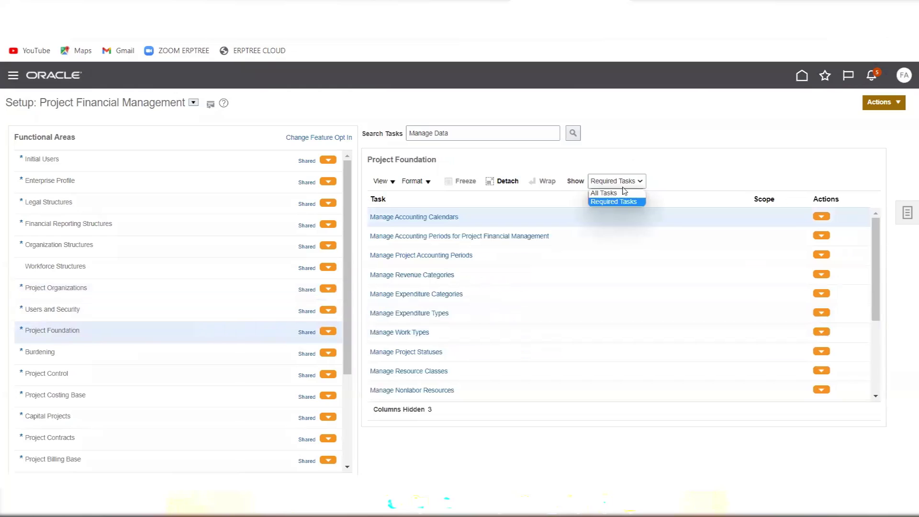
{"action": "left_click", "coordinate": [622, 194]}
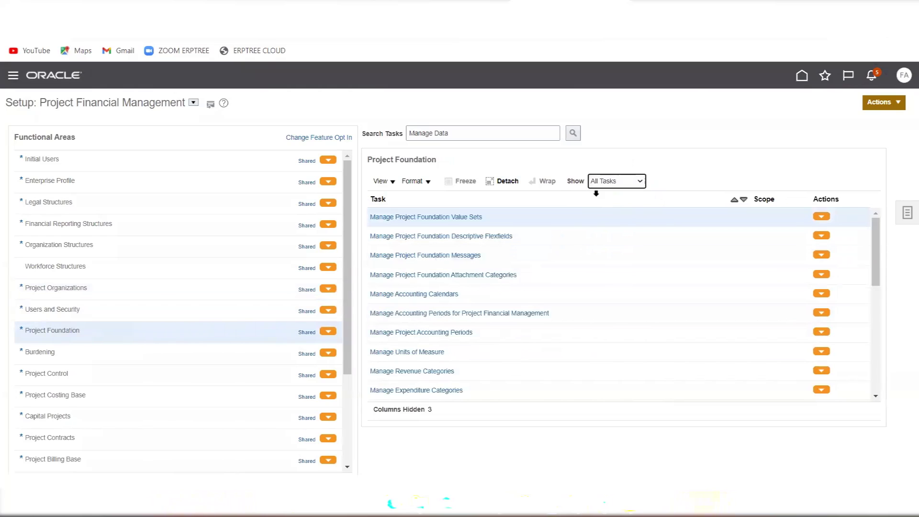
{"action": "left_click", "coordinate": [616, 181]}
{"action": "left_click", "coordinate": [614, 202]}
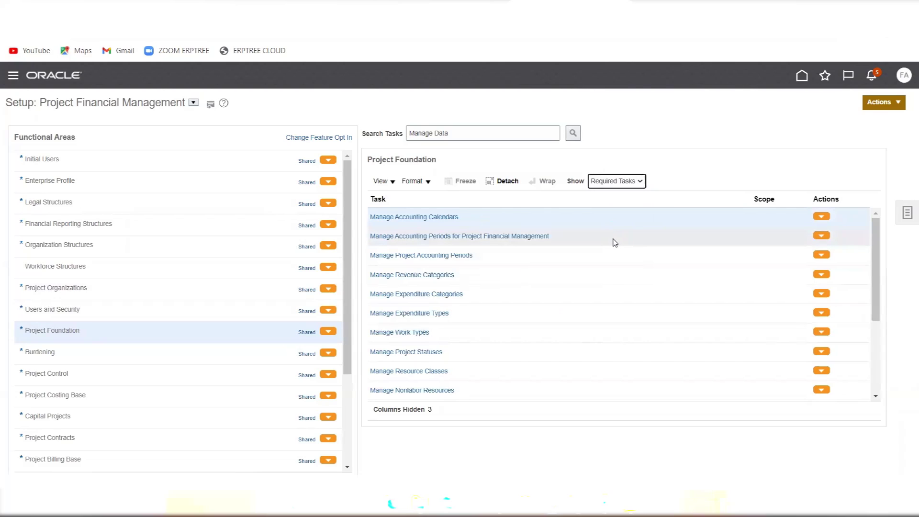
Step: Open Manage Accounting Calendars, look over the calendar list and the blank creation form, and exit without creating a calendar
{"action": "left_click", "coordinate": [442, 224]}
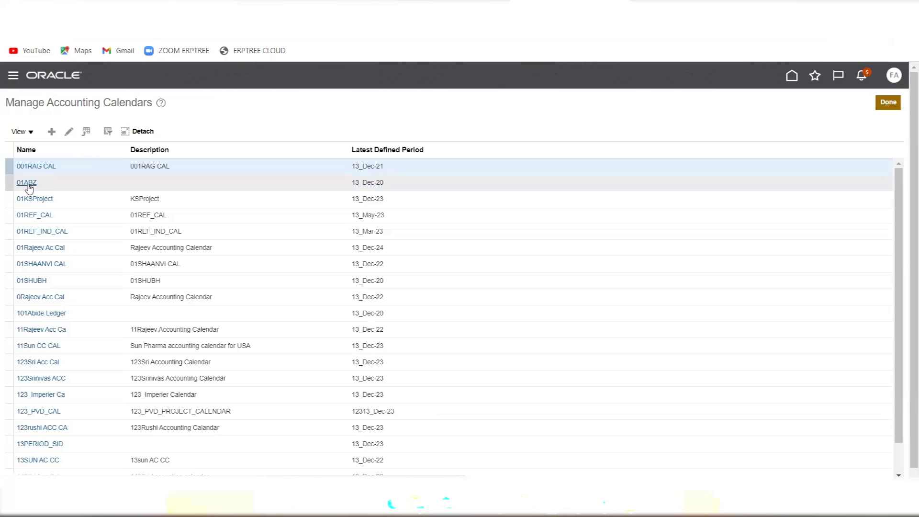
{"action": "scroll", "coordinate": [46, 268], "scroll_direction": "down", "scroll_amount": 3}
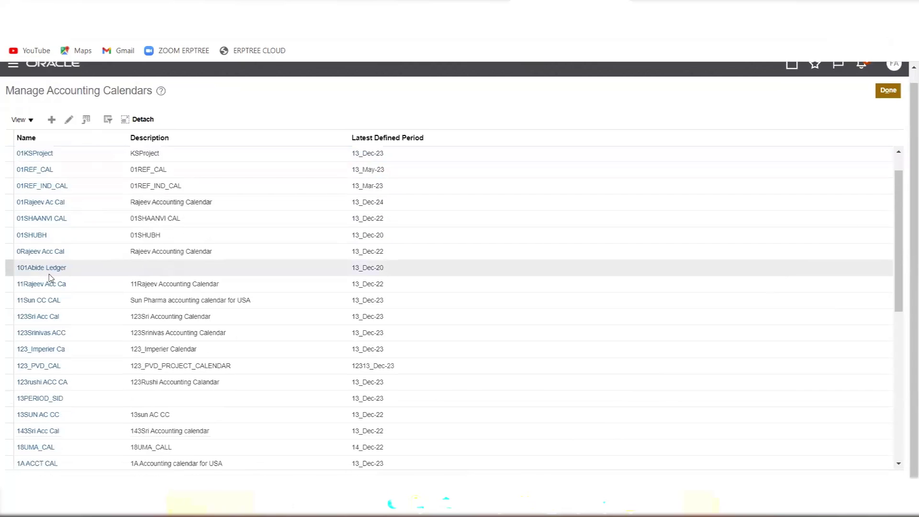
{"action": "scroll", "coordinate": [50, 278], "scroll_direction": "up", "scroll_amount": 3}
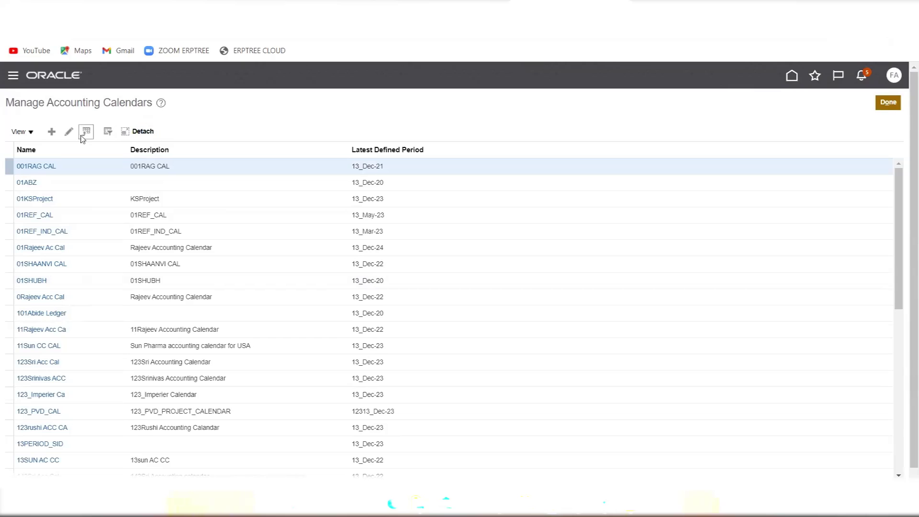
{"action": "left_click", "coordinate": [52, 132]}
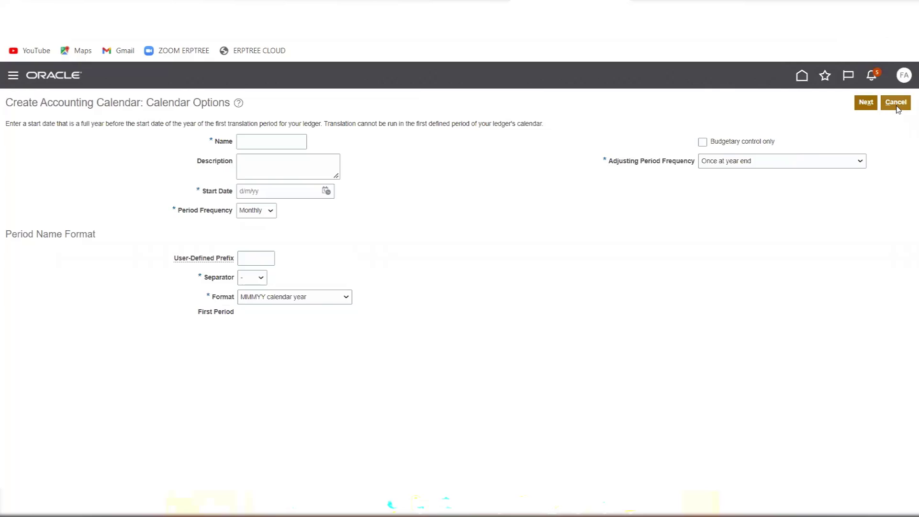
{"action": "left_click", "coordinate": [897, 107]}
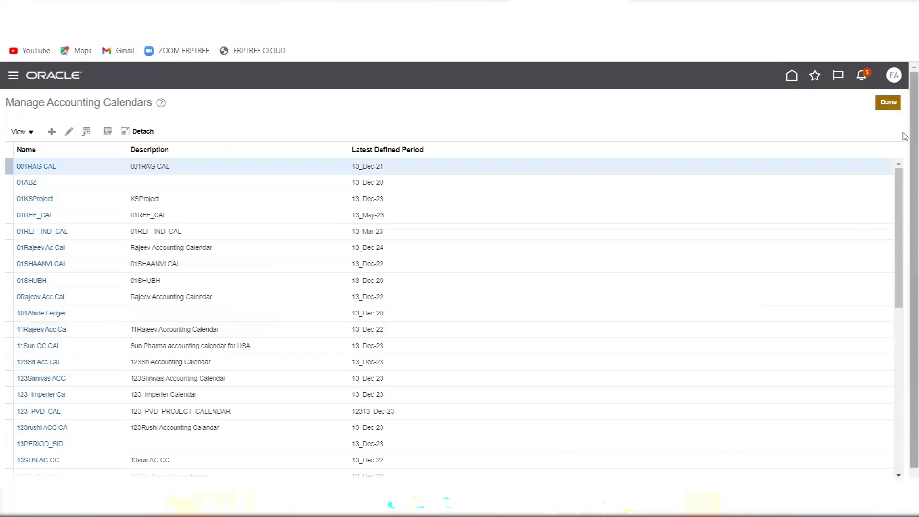
{"action": "left_click", "coordinate": [888, 103]}
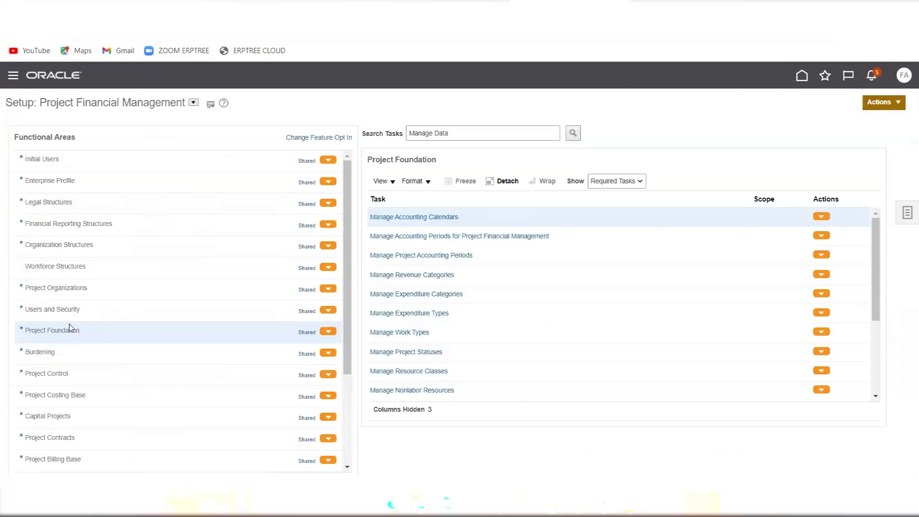
Step: Reopen Configure Project Accounting Business Function under Project Organizations and dismiss the warning to check the accounting calendar used
{"action": "left_click", "coordinate": [77, 289]}
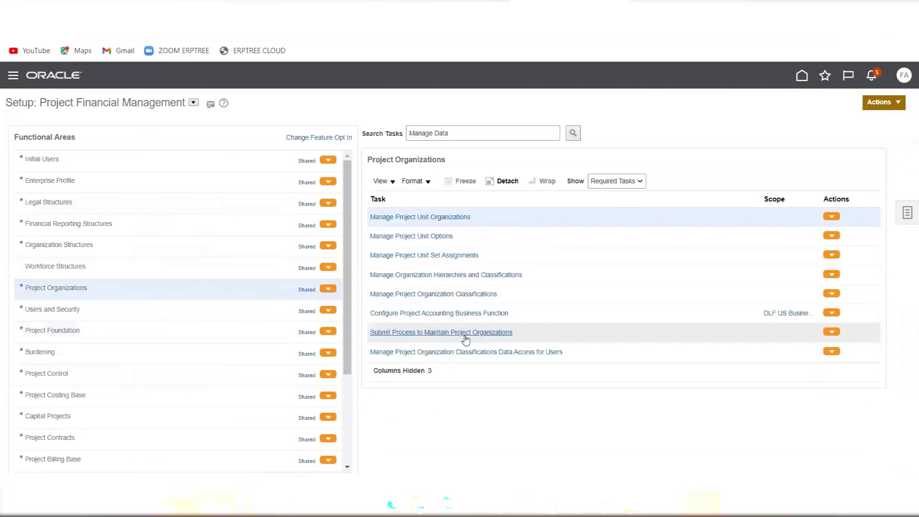
{"action": "left_click", "coordinate": [457, 314]}
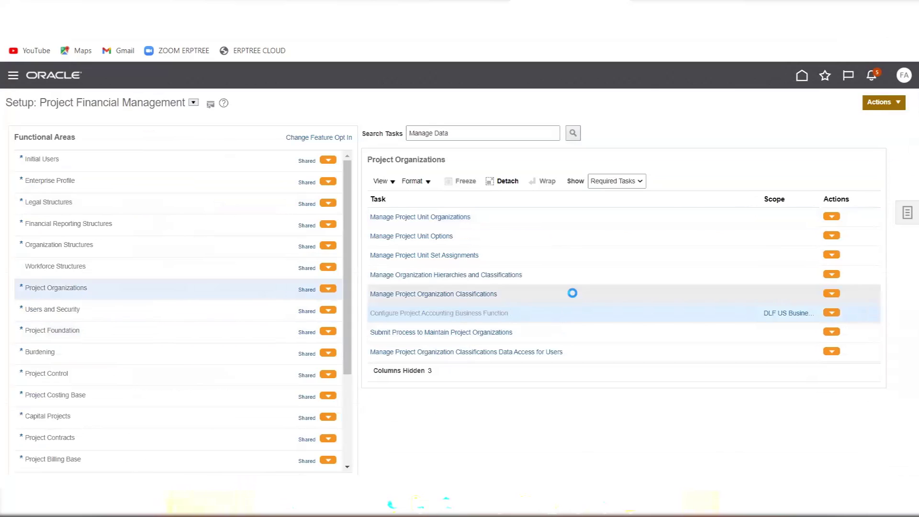
{"action": "left_click", "coordinate": [574, 188]}
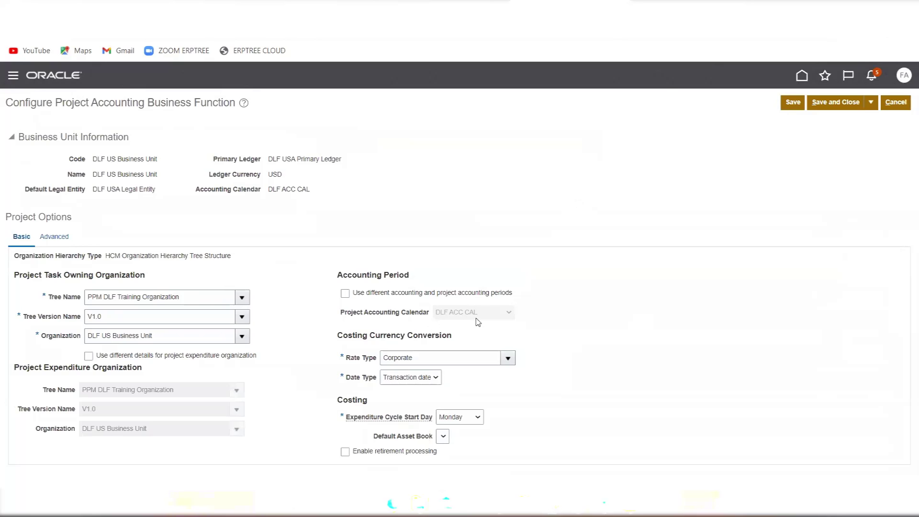
Step: Switch to the training notes and record the calendar name "DLF ACC CAL" below the regional work-week examples
{"action": "key", "text": "alt+Tab"}
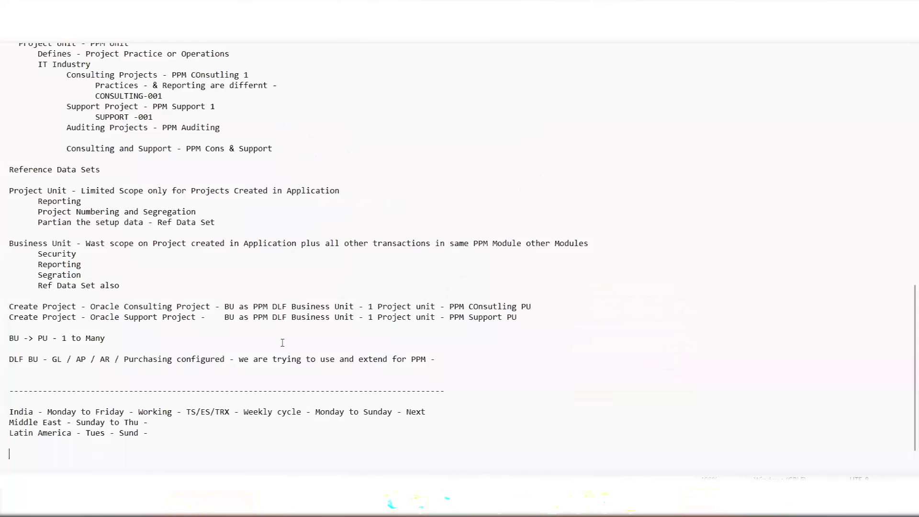
{"action": "scroll", "coordinate": [281, 343], "scroll_direction": "down", "scroll_amount": 1}
{"action": "key", "text": "Return"}
{"action": "type", "text": "DLF ACC CAL"}
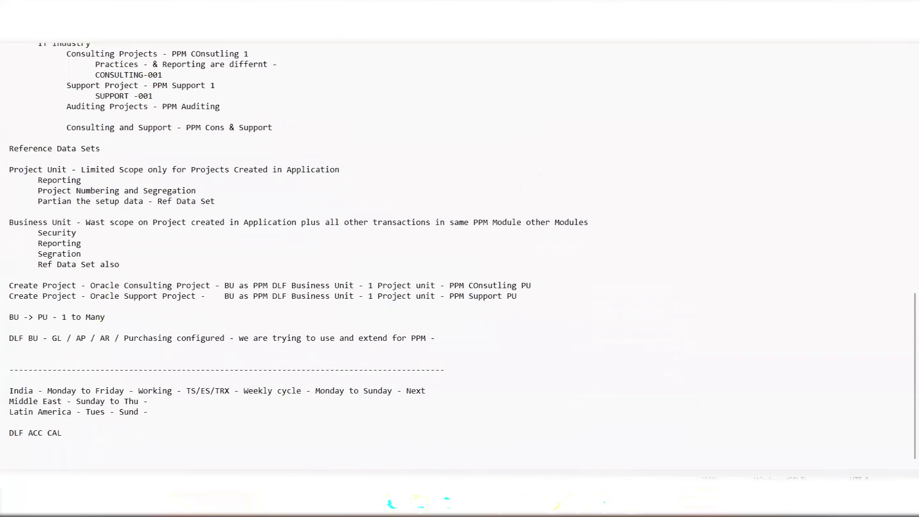
Step: Return to Oracle, leave the business function configuration without saving, and open Manage Accounting Calendars under Project Foundation
{"action": "key", "text": "alt+Tab"}
{"action": "left_click", "coordinate": [895, 102]}
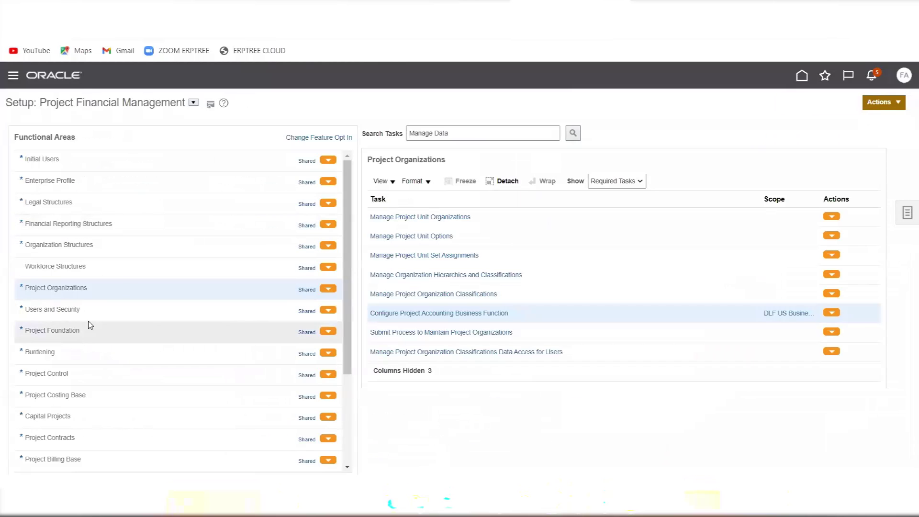
{"action": "left_click", "coordinate": [138, 326]}
{"action": "left_click", "coordinate": [425, 217]}
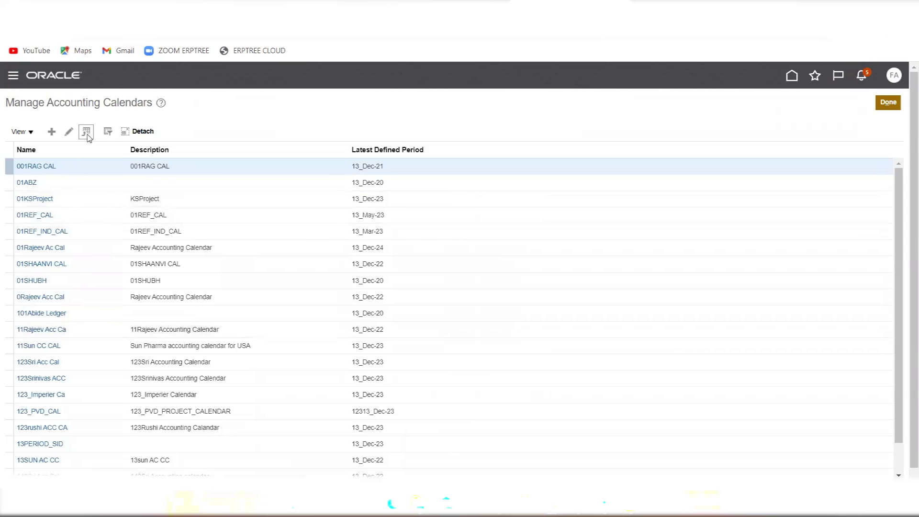
Step: Filter the accounting calendars by the name DLF and open DLF ACC CAL
{"action": "left_click", "coordinate": [107, 131]}
{"action": "left_click", "coordinate": [55, 152]}
{"action": "type", "text": "DLF"}
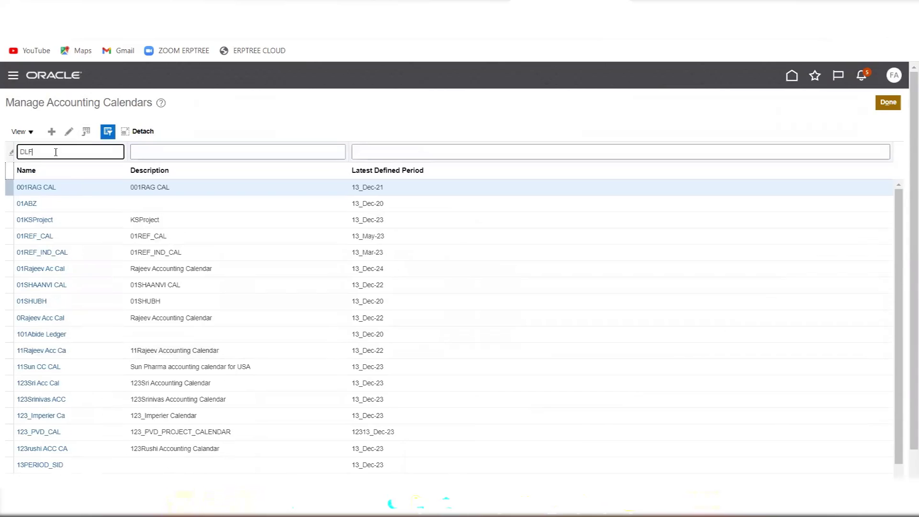
{"action": "key", "text": "Return"}
{"action": "left_click", "coordinate": [37, 187]}
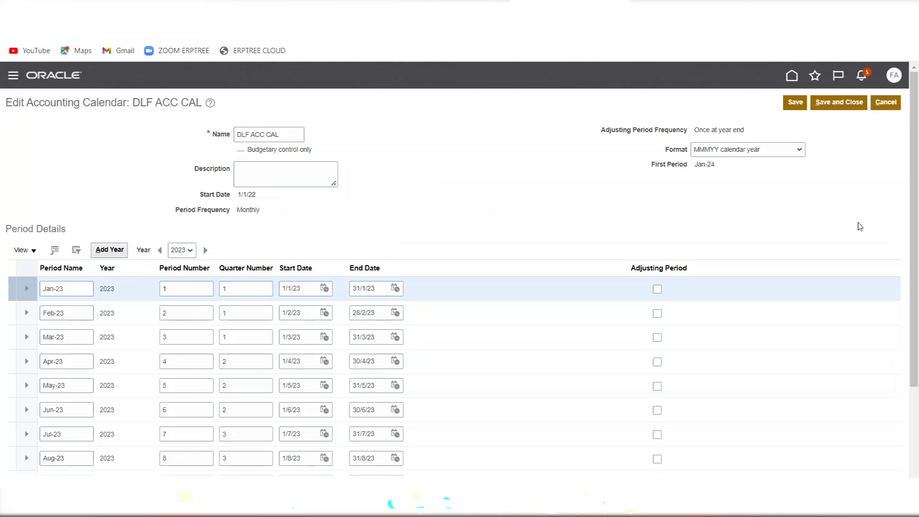
Step: Examine the 2023 period details of DLF ACC CAL and close the calendar without saving
{"action": "scroll", "coordinate": [860, 227], "scroll_direction": "down", "scroll_amount": 1}
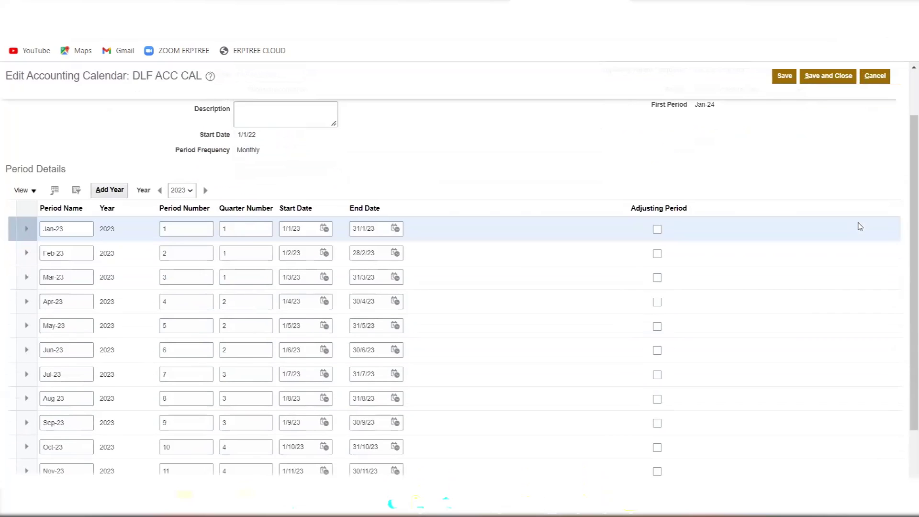
{"action": "scroll", "coordinate": [860, 226], "scroll_direction": "up", "scroll_amount": 1}
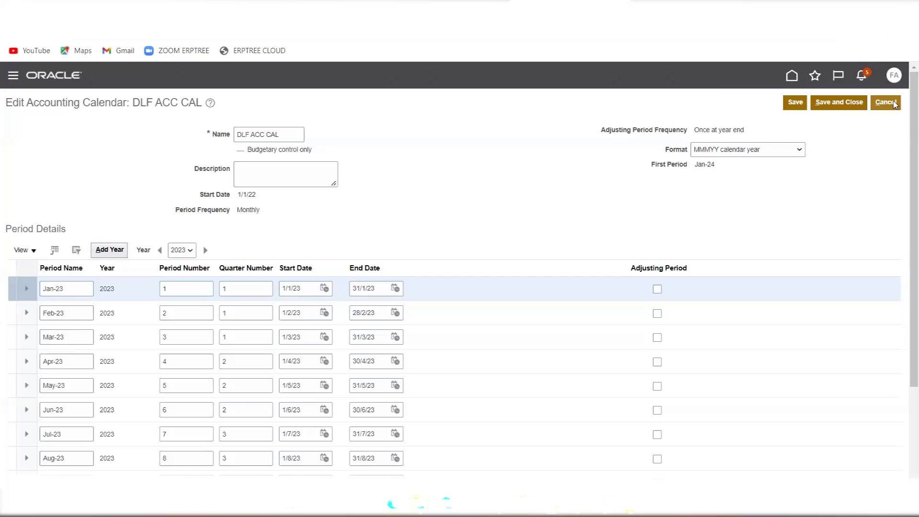
{"action": "left_click", "coordinate": [893, 103]}
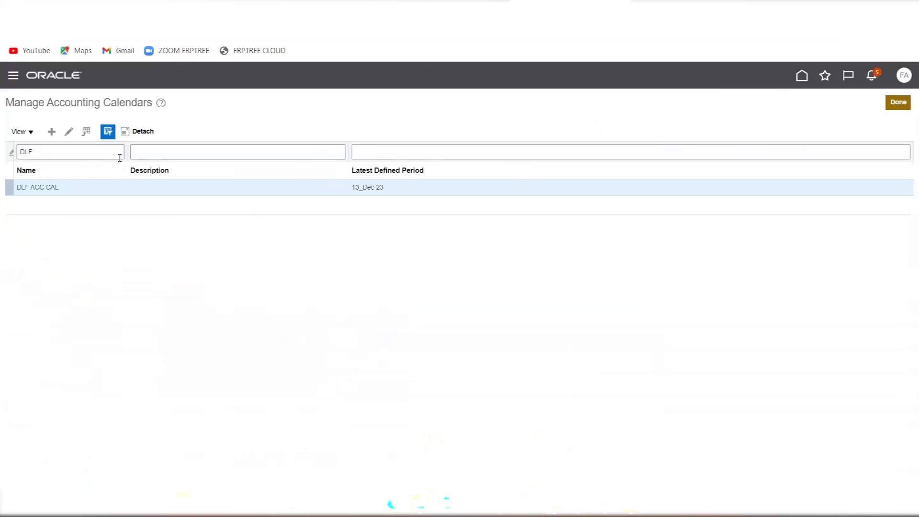
Step: Start a new accounting calendar and name it PPM ACC CAL
{"action": "left_click", "coordinate": [51, 132]}
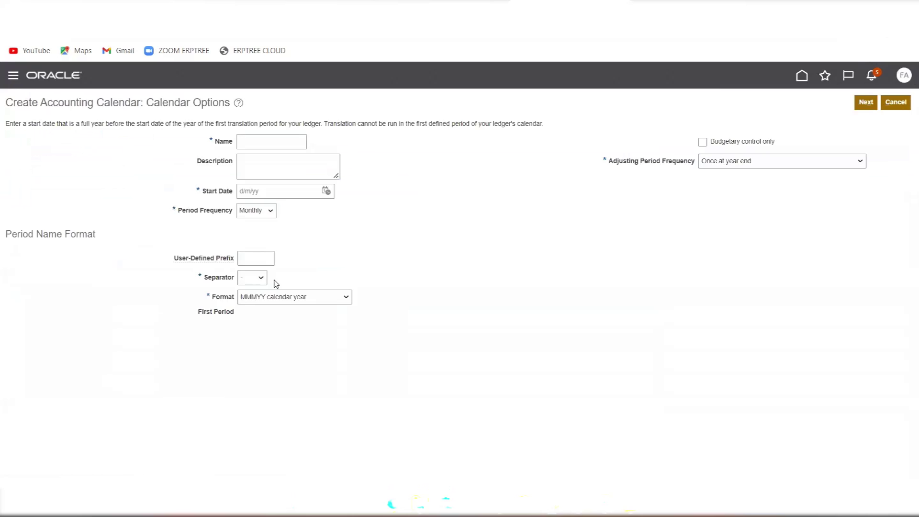
{"action": "left_click", "coordinate": [249, 139]}
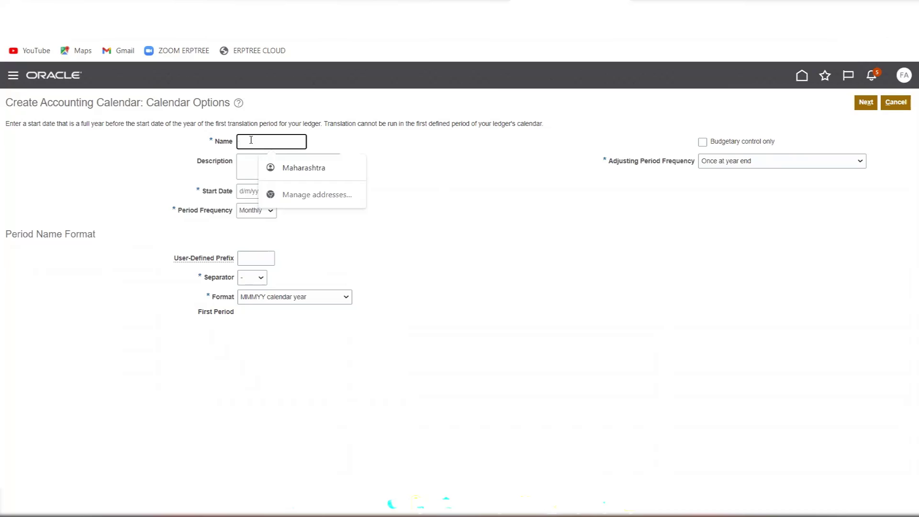
{"action": "type", "text": "PPL ACC"}
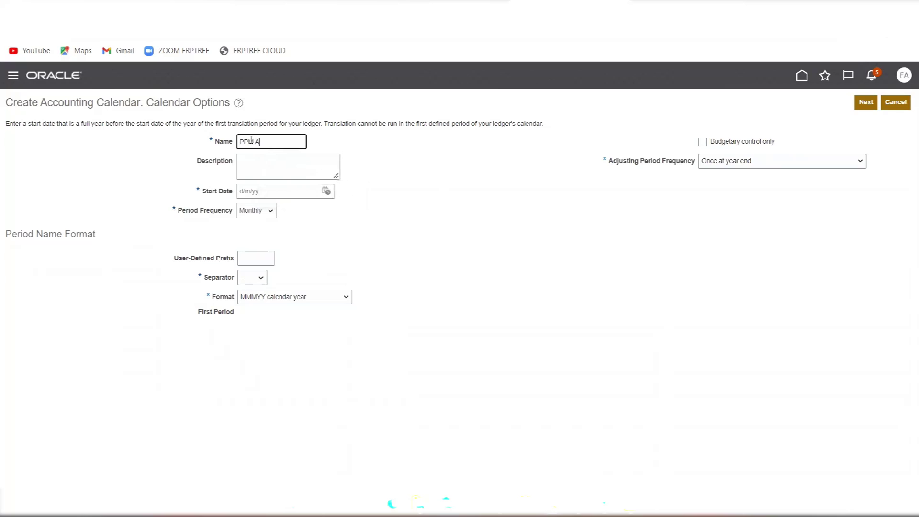
{"action": "type", "text": " CAL"}
{"action": "key", "text": "Tab"}
Step: Set the start date of the new accounting calendar to 1/1/22
{"action": "left_click", "coordinate": [313, 194]}
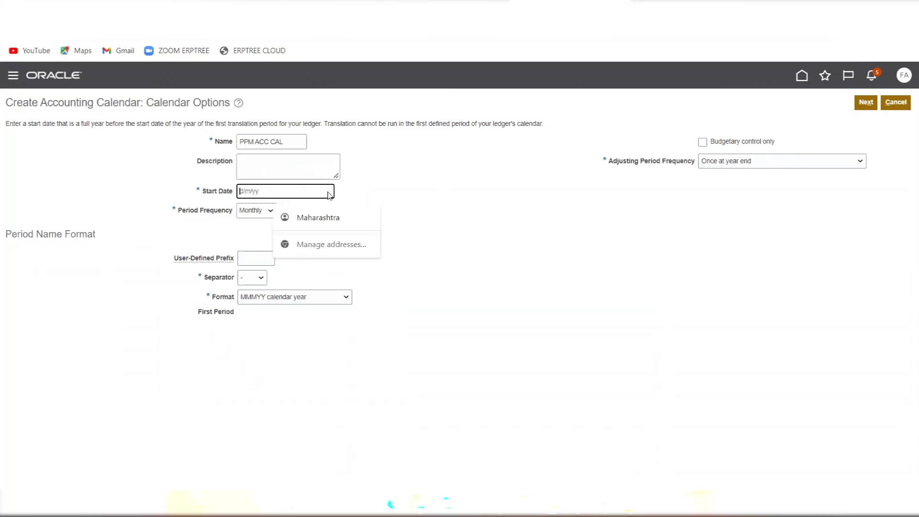
{"action": "left_click", "coordinate": [326, 192]}
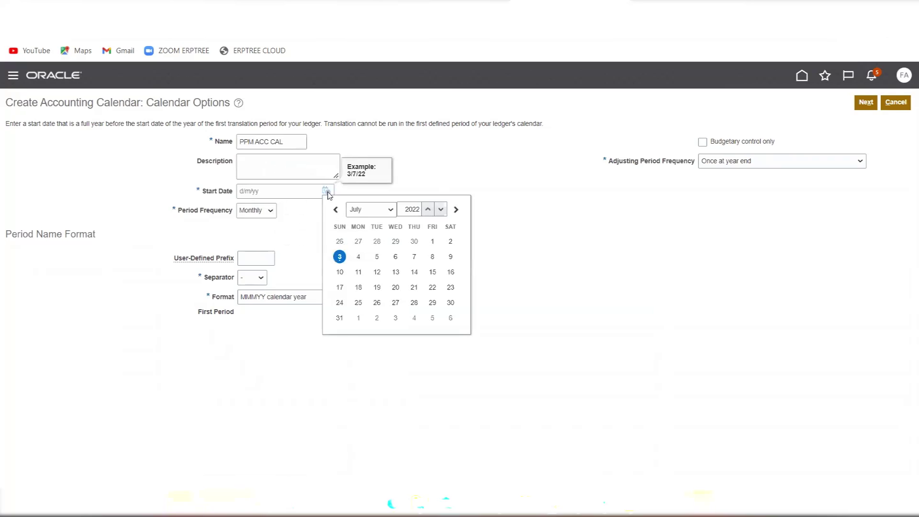
{"action": "left_click", "coordinate": [359, 214]}
{"action": "left_click", "coordinate": [361, 221]}
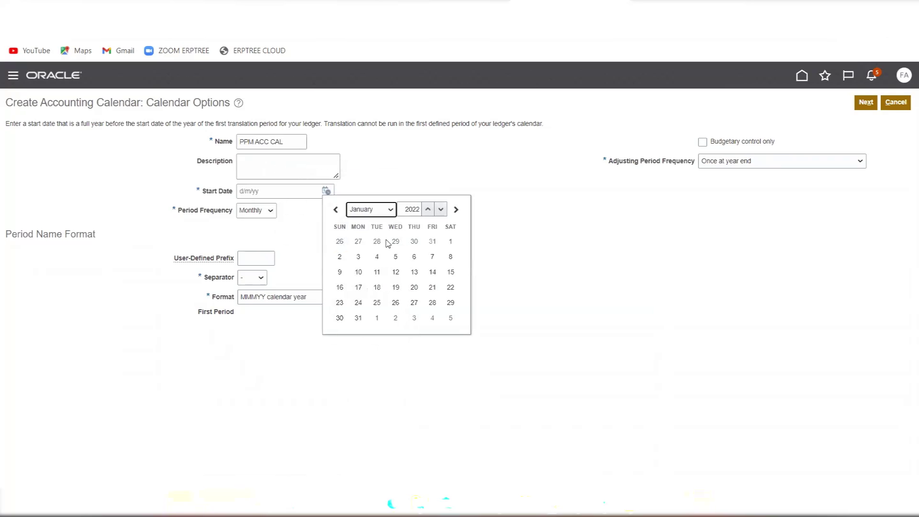
{"action": "left_click", "coordinate": [450, 242]}
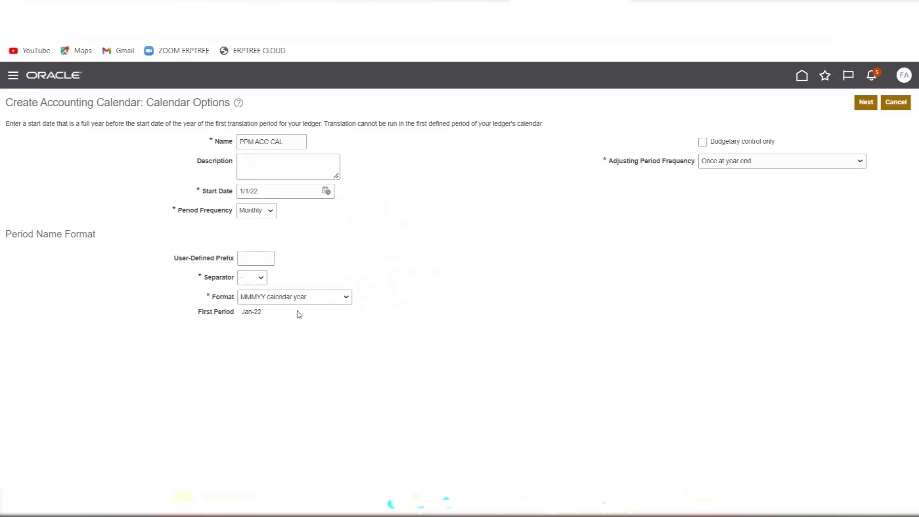
Step: Choose MMMYY calendar year as the period name format and continue to the period details
{"action": "left_click", "coordinate": [314, 299]}
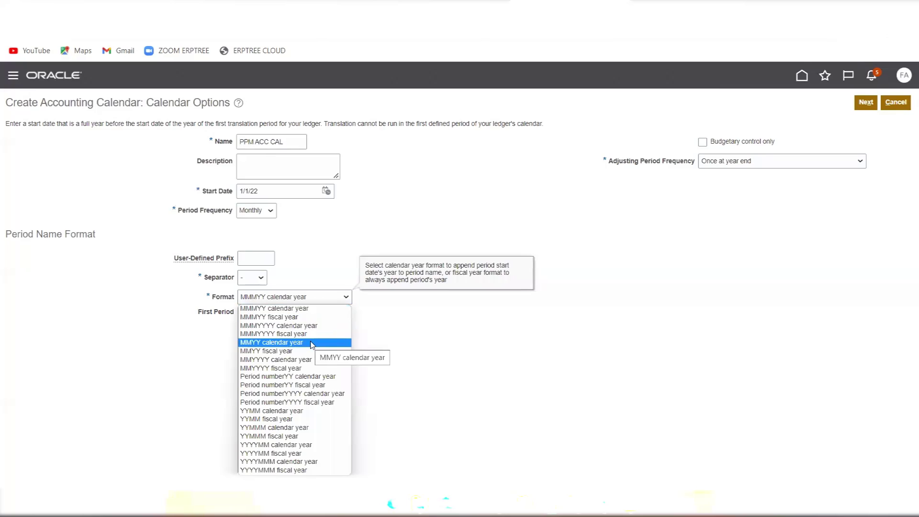
{"action": "left_click", "coordinate": [299, 309]}
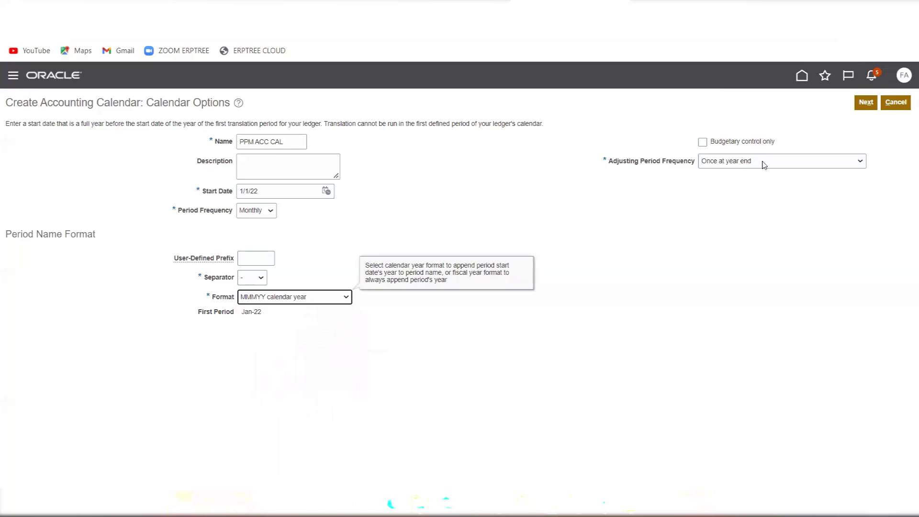
{"action": "left_click", "coordinate": [866, 105]}
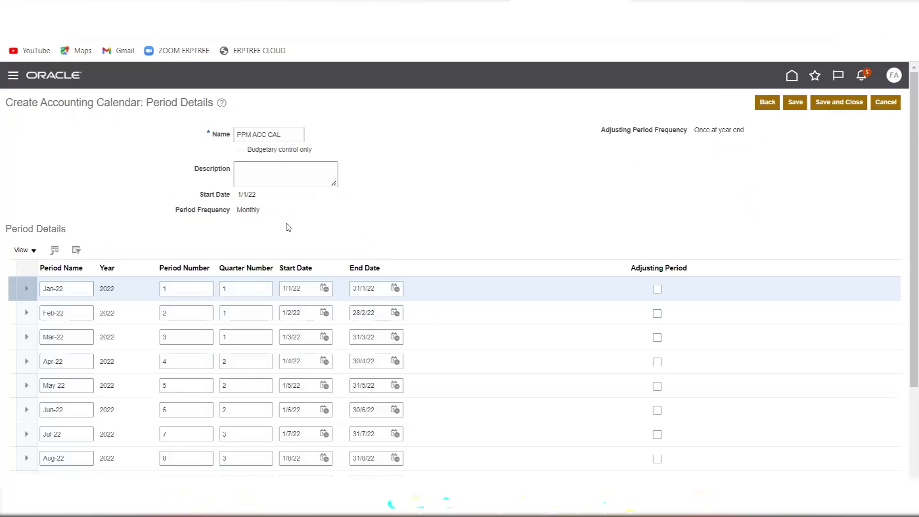
Step: Review the generated 2022 periods, including the year-end adjusting period, and save the PPM ACC CAL calendar
{"action": "scroll", "coordinate": [490, 220], "scroll_direction": "down", "scroll_amount": 3}
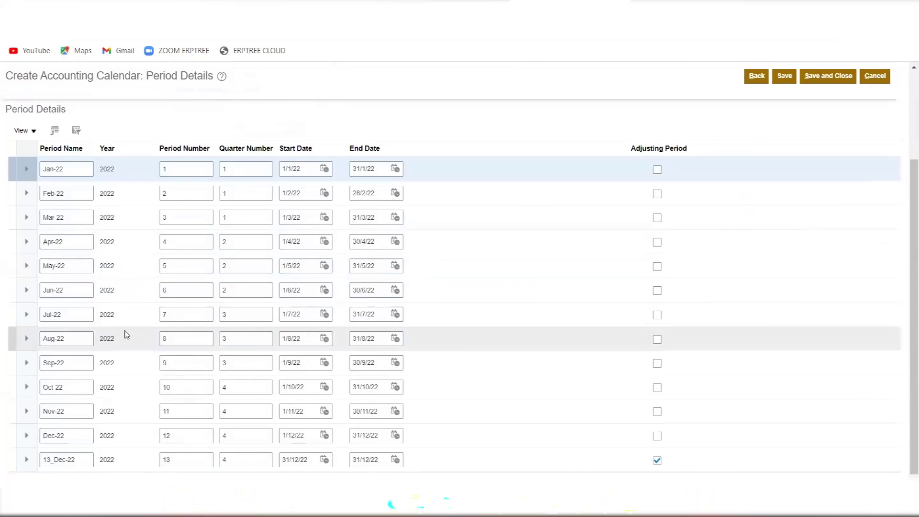
{"action": "scroll", "coordinate": [124, 332], "scroll_direction": "down", "scroll_amount": 1}
{"action": "scroll", "coordinate": [126, 333], "scroll_direction": "up", "scroll_amount": 3}
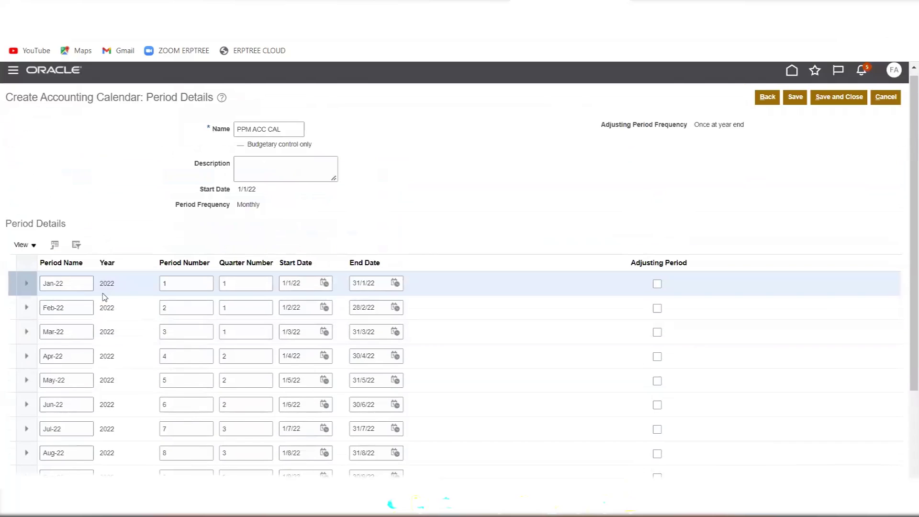
{"action": "left_click", "coordinate": [794, 98]}
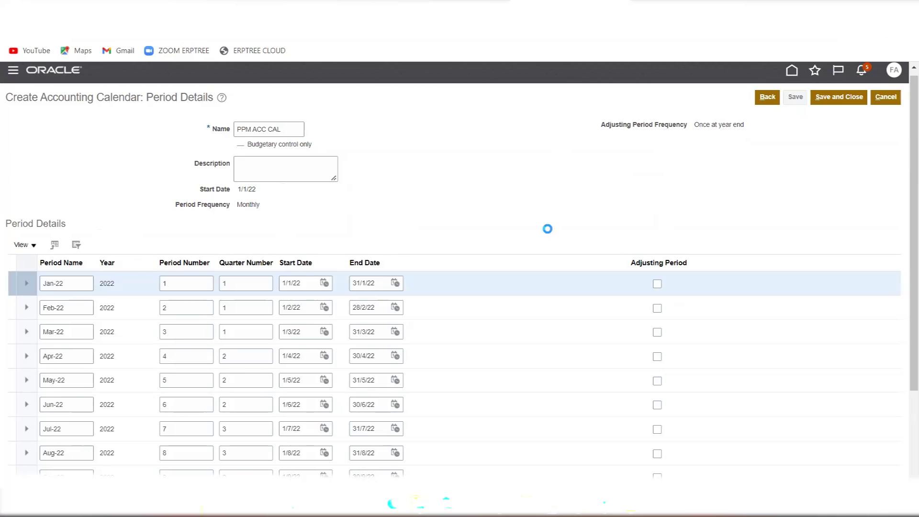
{"action": "left_click", "coordinate": [827, 99]}
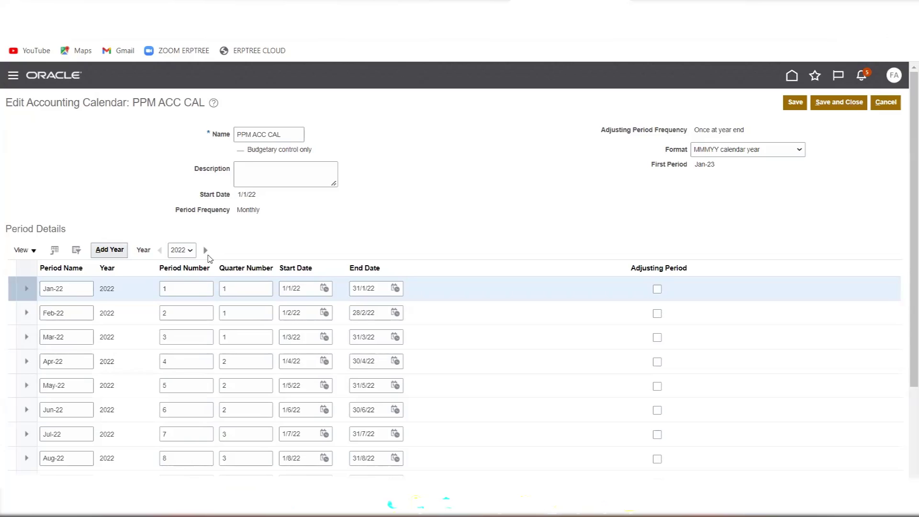
Step: Add the year 2023 to PPM ACC CAL, check its periods, and save the calendar
{"action": "left_click", "coordinate": [379, 290]}
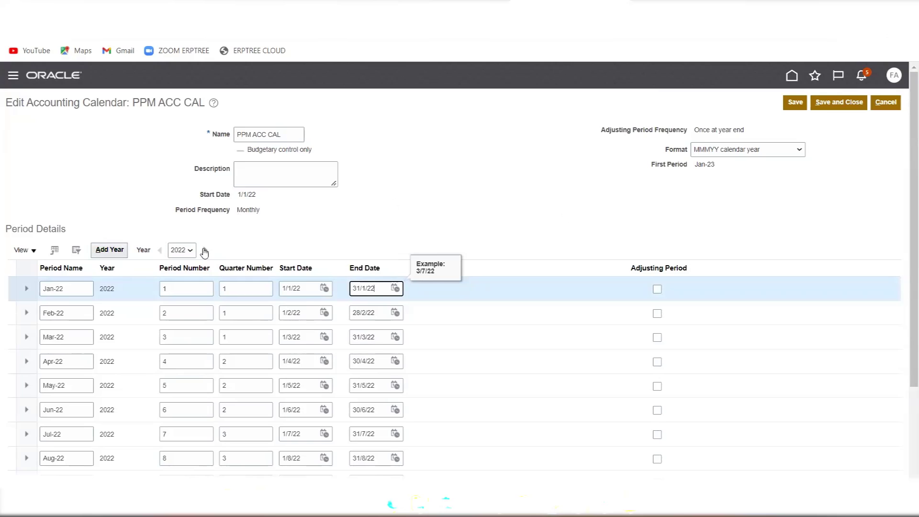
{"action": "left_click", "coordinate": [106, 252]}
{"action": "scroll", "coordinate": [374, 216], "scroll_direction": "down", "scroll_amount": 3}
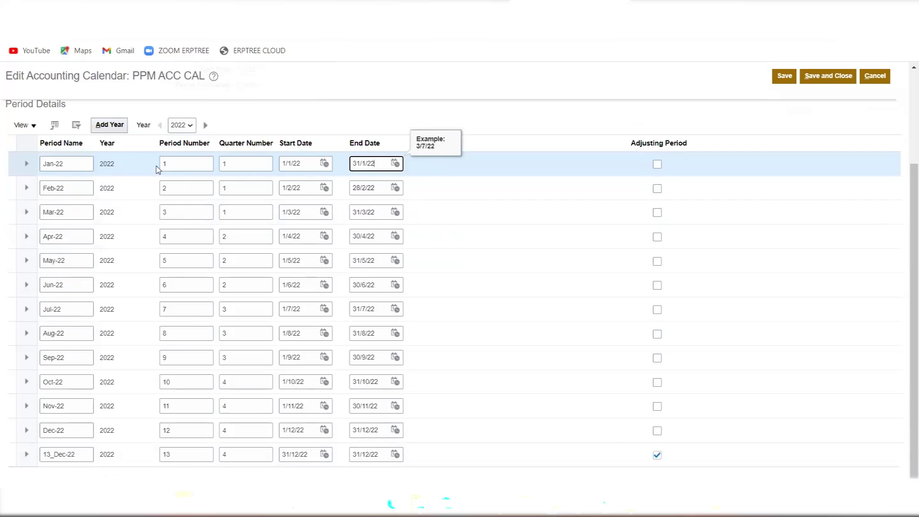
{"action": "left_click", "coordinate": [117, 127]}
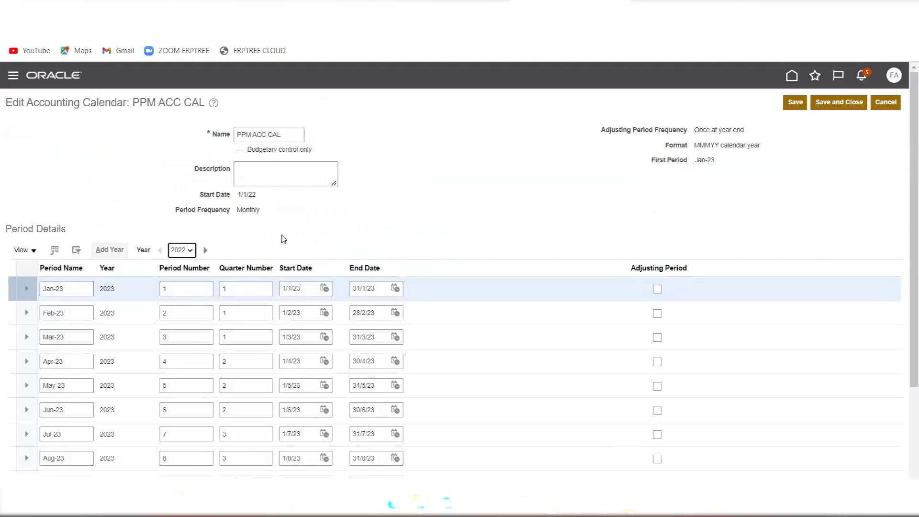
{"action": "scroll", "coordinate": [60, 392], "scroll_direction": "down", "scroll_amount": 3}
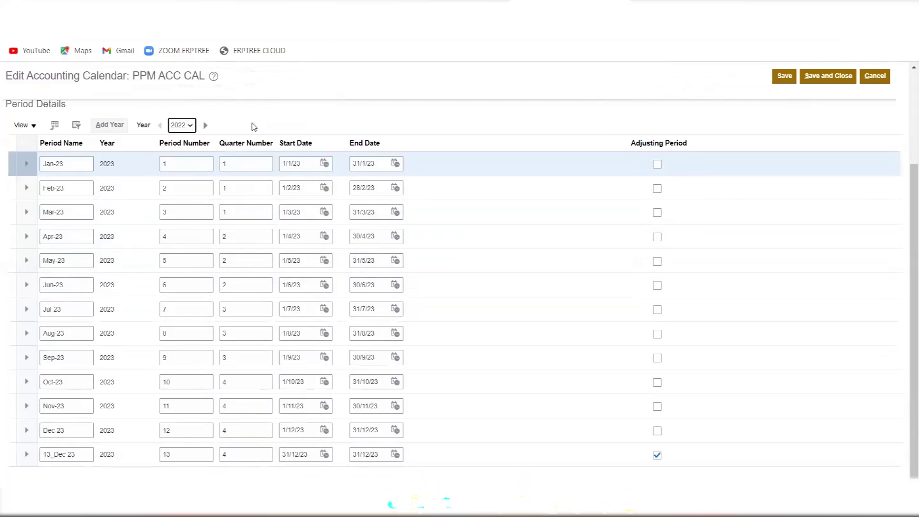
{"action": "left_click", "coordinate": [784, 76]}
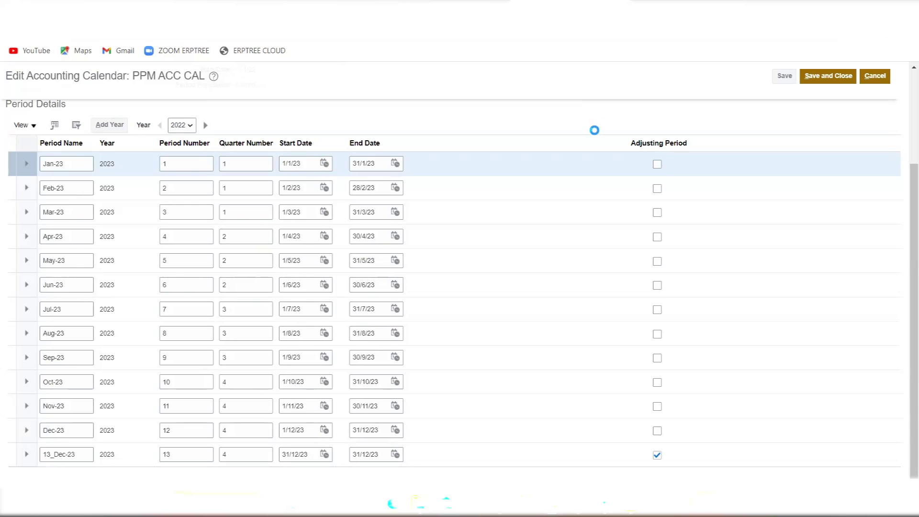
Step: Close PPM ACC CAL and finish Manage Accounting Calendars to return to the Project Foundation tasks
{"action": "scroll", "coordinate": [581, 139], "scroll_direction": "up", "scroll_amount": 1}
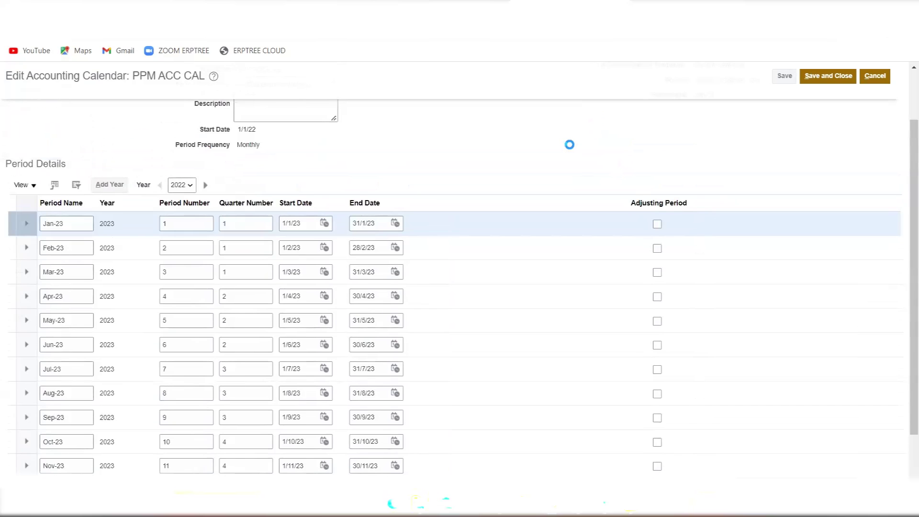
{"action": "scroll", "coordinate": [569, 145], "scroll_direction": "up", "scroll_amount": 2}
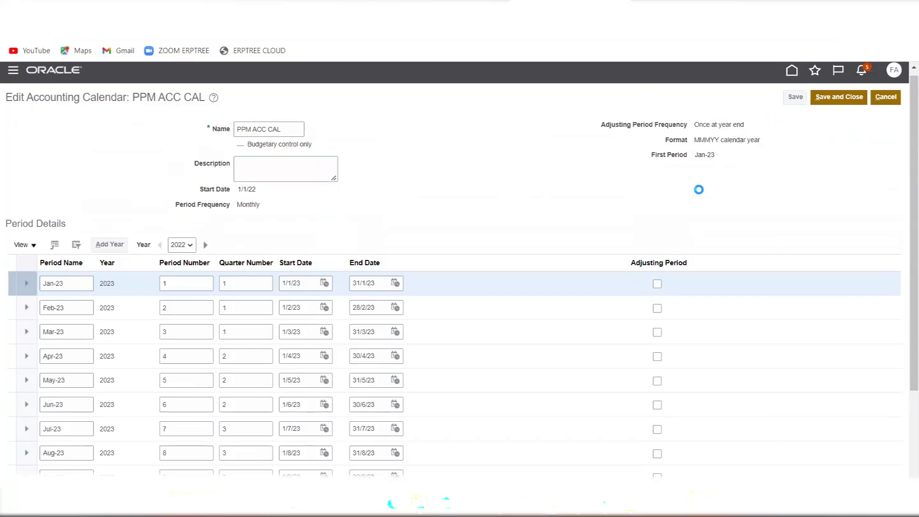
{"action": "key", "text": "alt+Tab"}
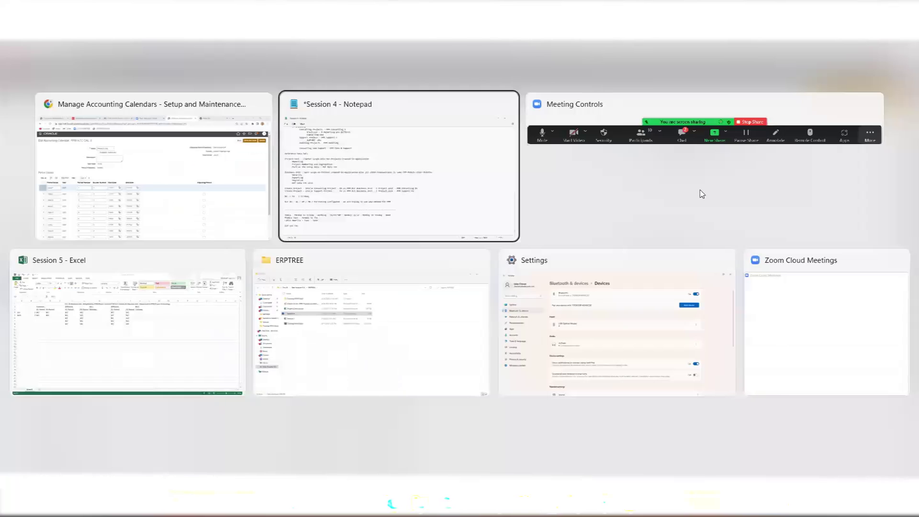
{"action": "key", "text": "Escape"}
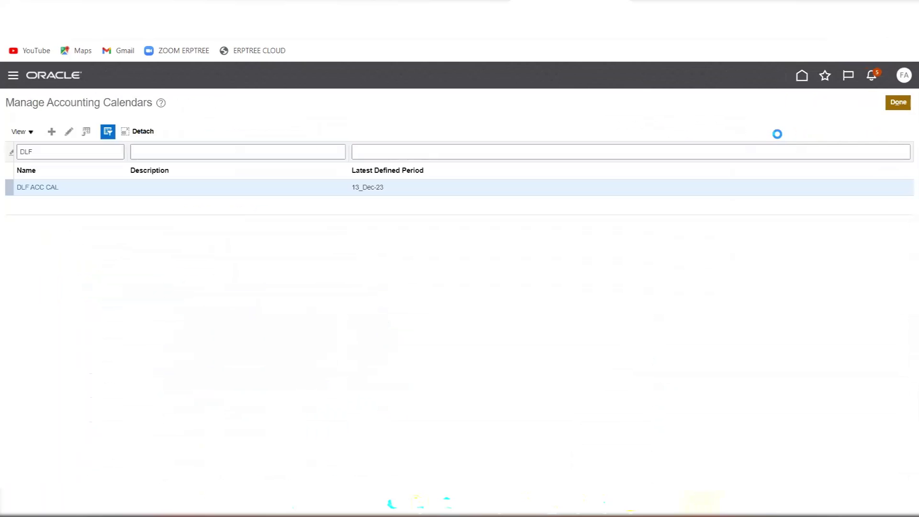
{"action": "left_click", "coordinate": [898, 101]}
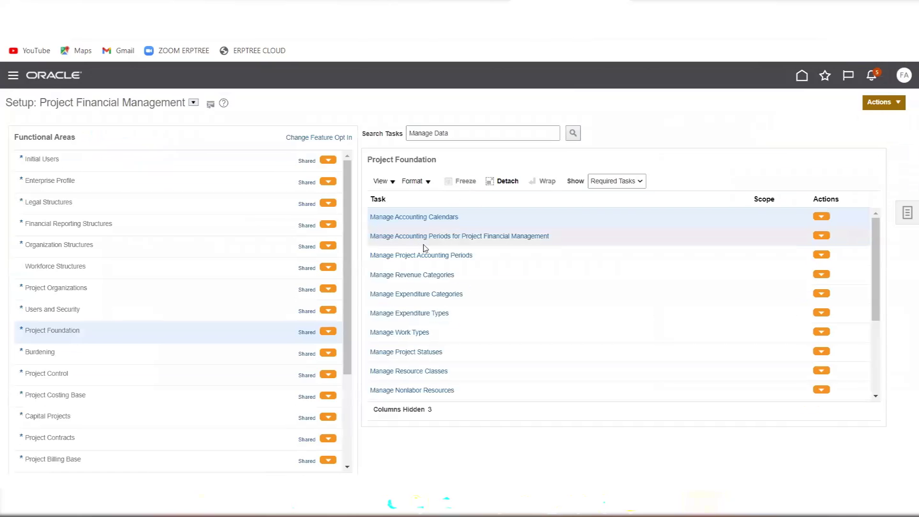
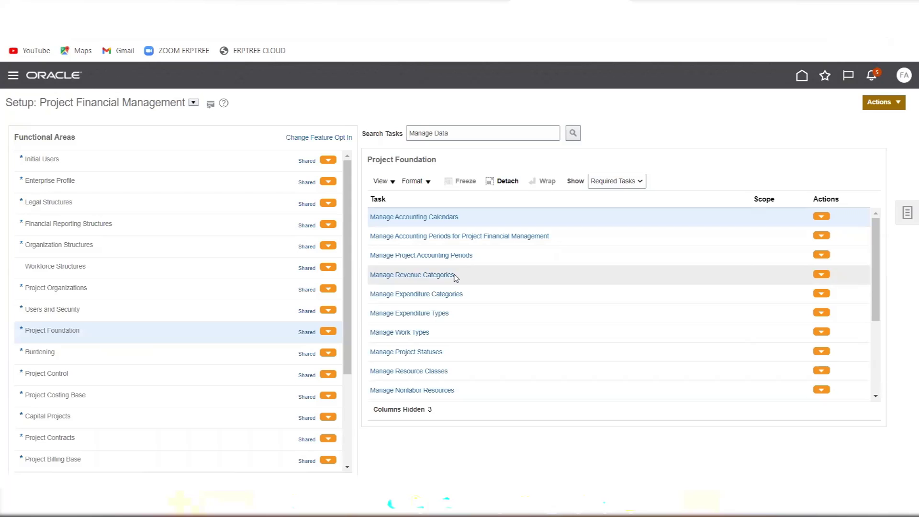
Step: Open Manage Revenue Categories and examine the PJF_REVENUE_CATEGORY lookup codes down to the predefined Oracle entries
{"action": "left_click", "coordinate": [426, 277]}
{"action": "scroll", "coordinate": [295, 241], "scroll_direction": "down", "scroll_amount": 2}
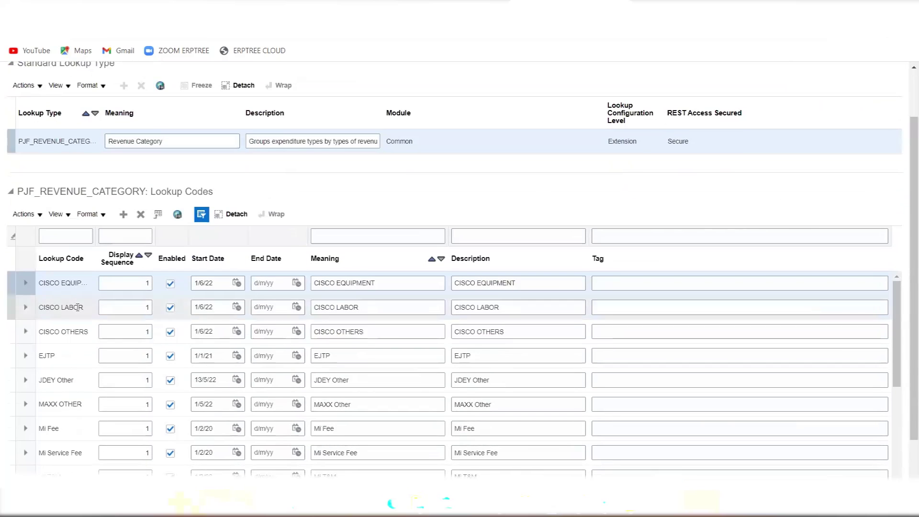
{"action": "scroll", "coordinate": [95, 356], "scroll_direction": "down", "scroll_amount": 5}
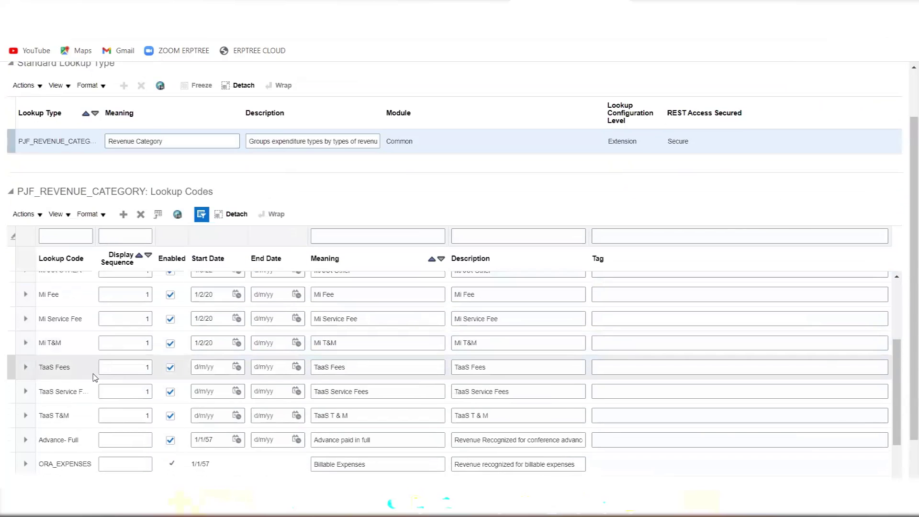
{"action": "scroll", "coordinate": [94, 378], "scroll_direction": "up", "scroll_amount": 6}
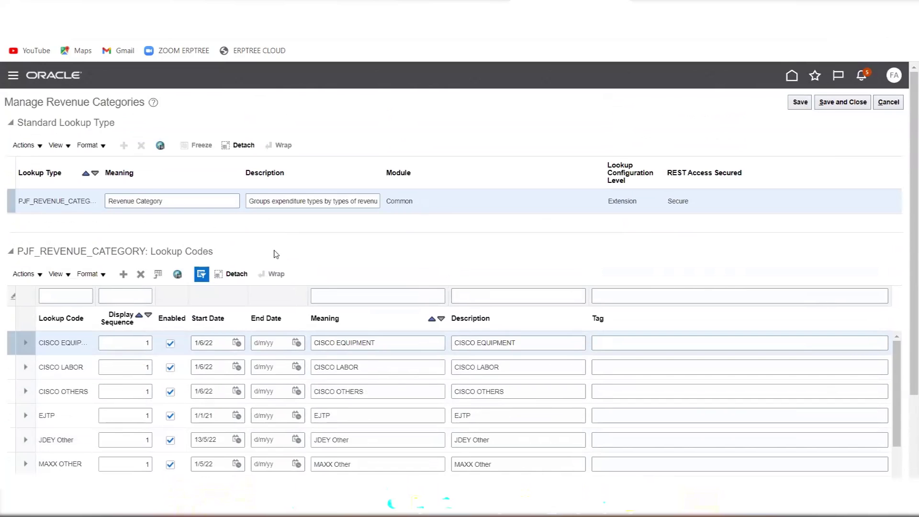
{"action": "scroll", "coordinate": [365, 361], "scroll_direction": "down", "scroll_amount": 5}
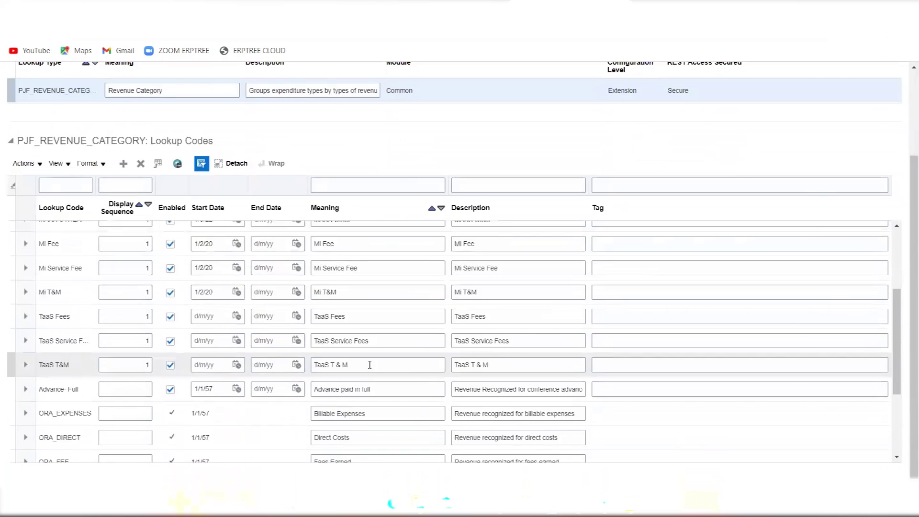
{"action": "scroll", "coordinate": [369, 364], "scroll_direction": "down", "scroll_amount": 3}
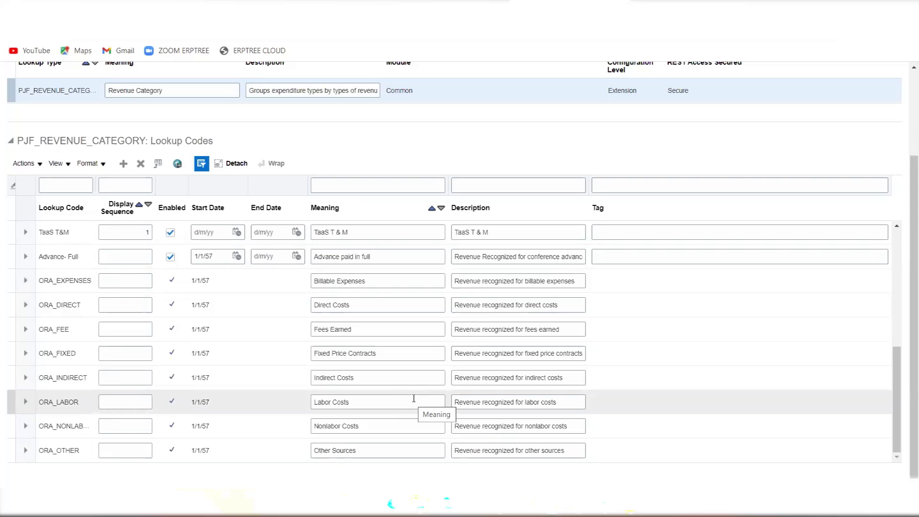
Step: Switch to the Session 4 notes in Notepad and add a dashed separator with the heading "IT Development Project" at the end
{"action": "key", "text": "alt+Tab"}
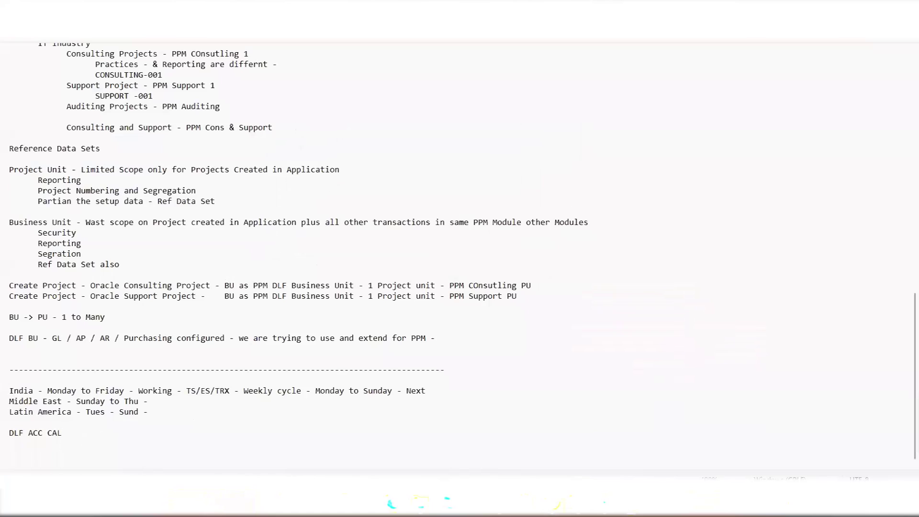
{"action": "type", "text": "---------"}
{"action": "key", "text": "Return"}
{"action": "key", "text": "Return"}
{"action": "scroll", "coordinate": [26, 386], "scroll_direction": "down", "scroll_amount": 1}
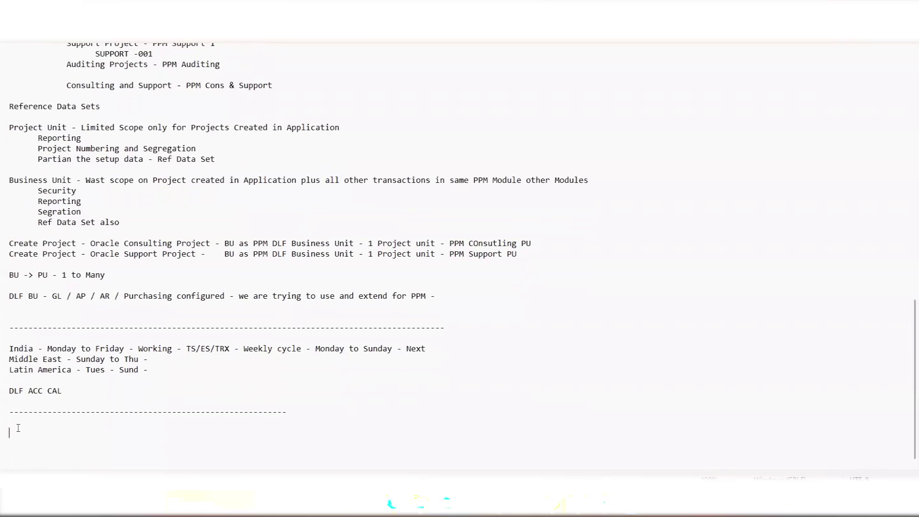
{"action": "type", "text": "IT Development Project"}
{"action": "key", "text": "Return"}
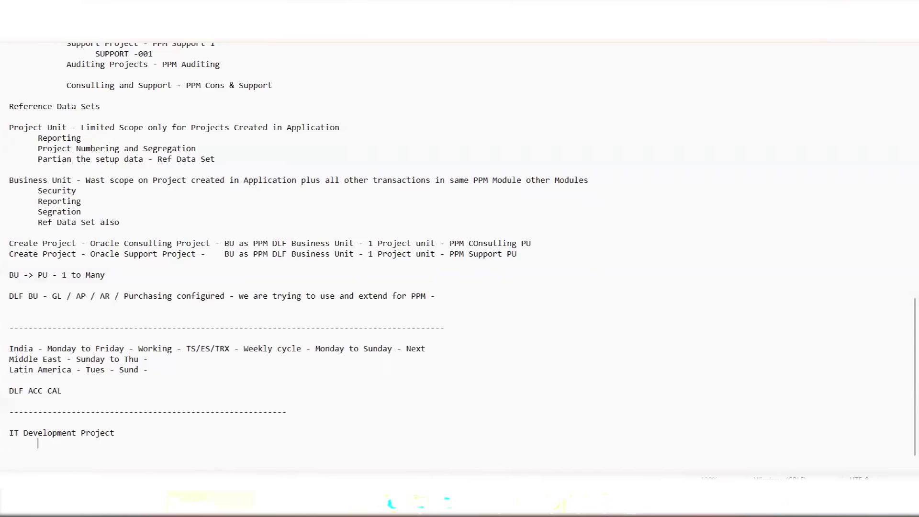
Step: List "IT Cloud Iomplementation", "Design Workshop", "SIT", "UA" and "PROD" on indented lines under IT Development Project
{"action": "type", "text": "IT Cloud Iomplementation"}
{"action": "key", "text": "Return"}
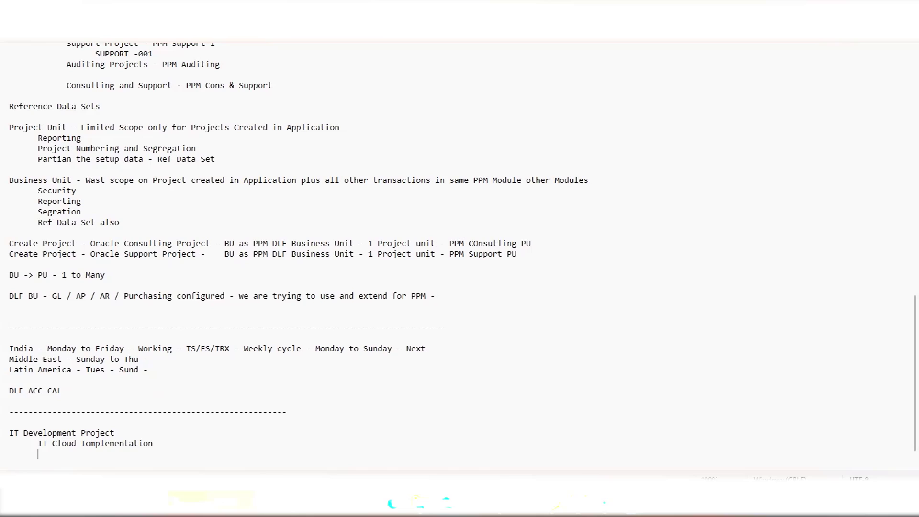
{"action": "type", "text": "Design Wr"}
{"action": "key", "text": "BackSpace"}
{"action": "type", "text": "orkshop "}
{"action": "type", "text": "SIT"}
{"action": "key", "text": "Return"}
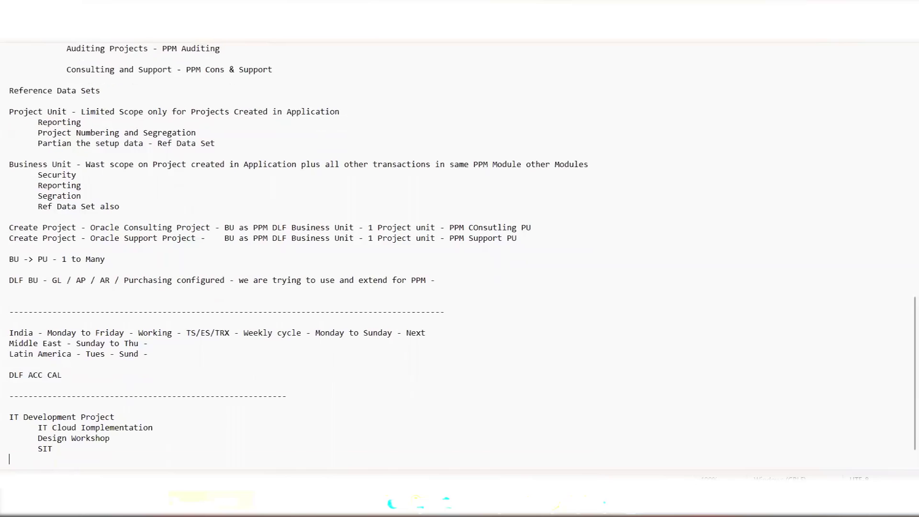
{"action": "type", "text": "UA"}
{"action": "key", "text": "Return"}
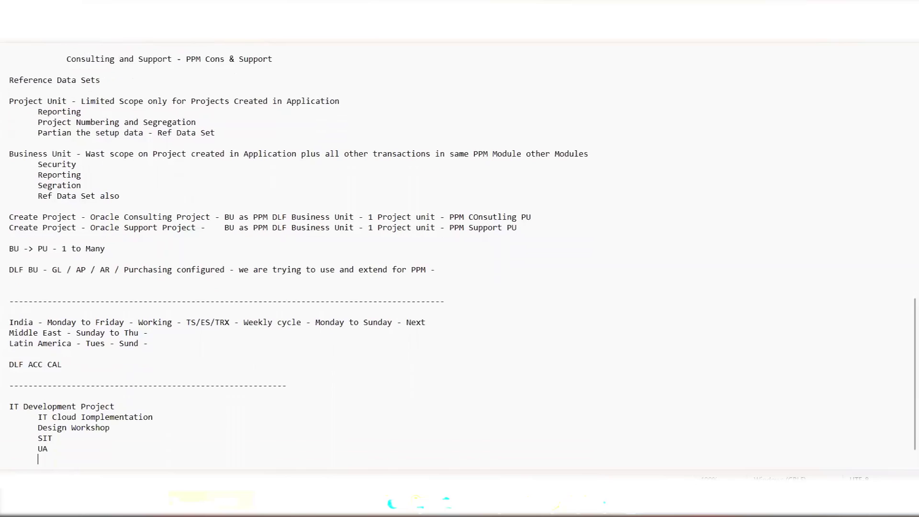
{"action": "type", "text": "PROD"}
{"action": "key", "text": "Return"}
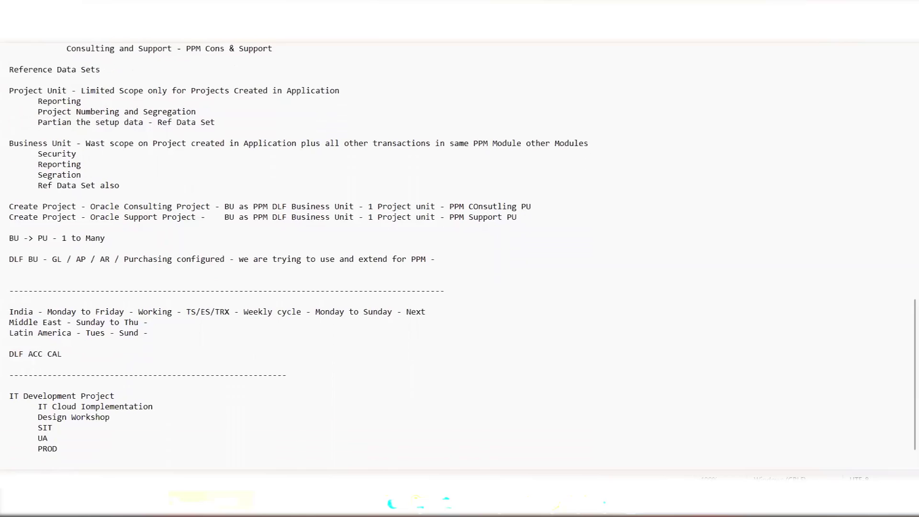
Step: Add an "Application Services" line below PROD and append "- MIL1" to Design Workshop, keeping the next line as "SIT"
{"action": "type", "text": "Application Services"}
{"action": "left_click", "coordinate": [169, 407]}
{"action": "type", "text": "- MIL1"}
{"action": "key", "text": "Tab"}
{"action": "type", "text": "S"}
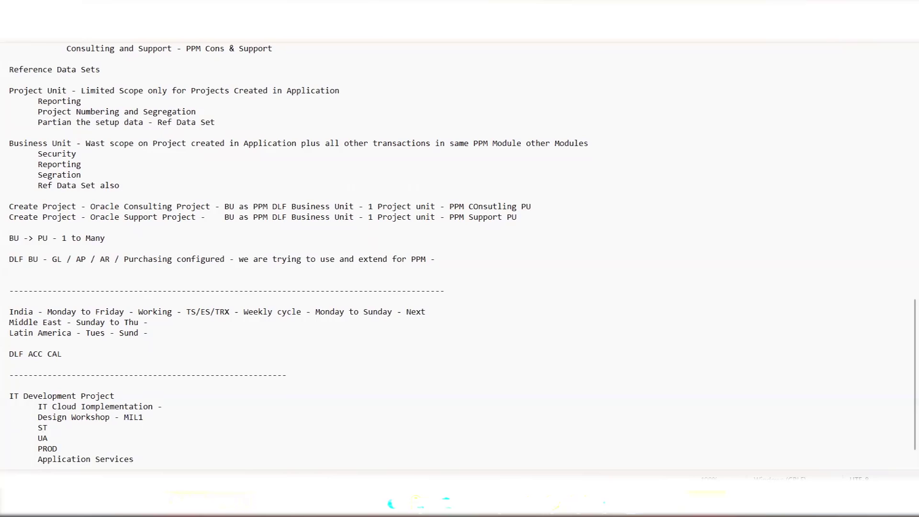
{"action": "type", "text": "IT"}
Step: Add a trailing dash to Application Services and append "- Design workshop Sign off Revenue" to the Design Workshop line
{"action": "left_click", "coordinate": [158, 460]}
{"action": "left_click", "coordinate": [166, 416]}
{"action": "type", "text": "-"}
{"action": "type", "text": "Design workship"}
{"action": "key", "text": "BackSpace"}
{"action": "key", "text": "BackSpace"}
{"action": "type", "text": "op Sign off Revenue"}
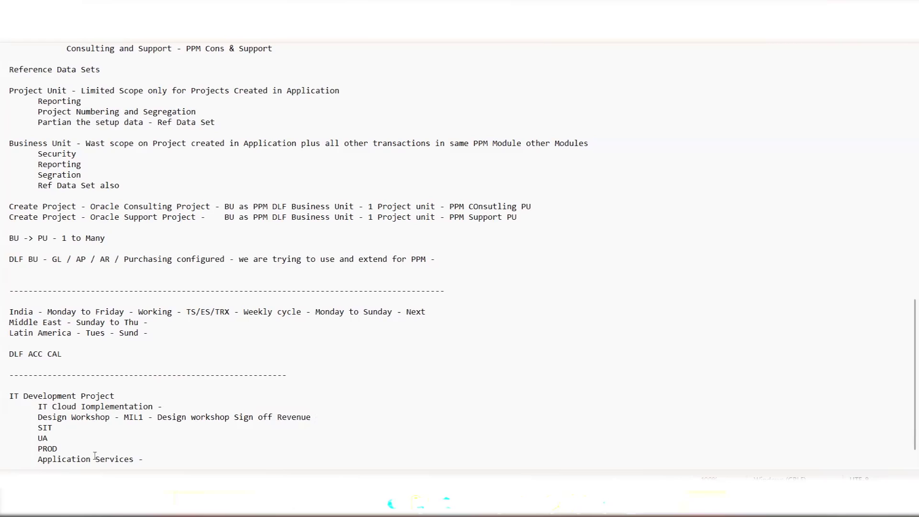
Step: Append "- Integration TEst Revenue" to the SIT line and highlight the two milestone lines
{"action": "type", "text": "- Integration TEst Revenue"}
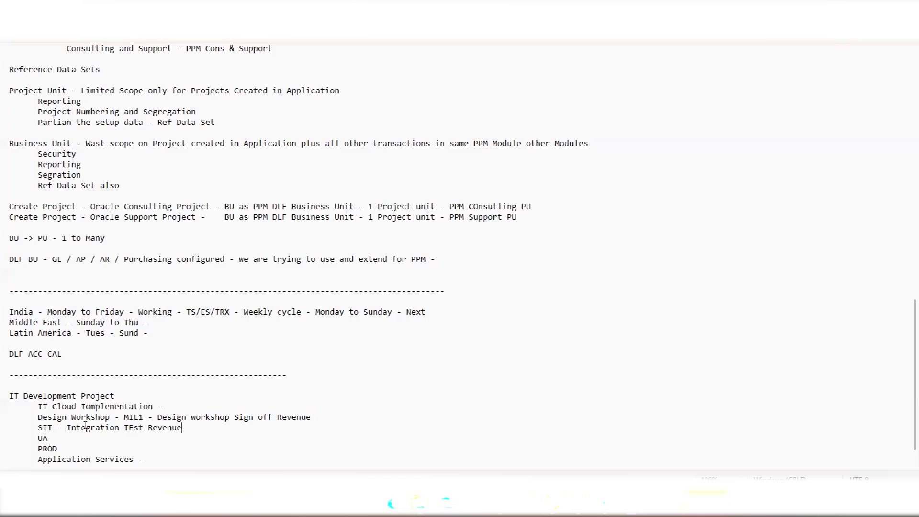
{"action": "left_click_drag", "start_coordinate": [35, 417], "coordinate": [194, 428]}
{"action": "left_click", "coordinate": [193, 427]}
Step: Start a second example below Application Services headed "IT Development", with the indented line "Functional Consultant Revenue"
{"action": "left_click", "coordinate": [143, 462]}
{"action": "key", "text": "Return"}
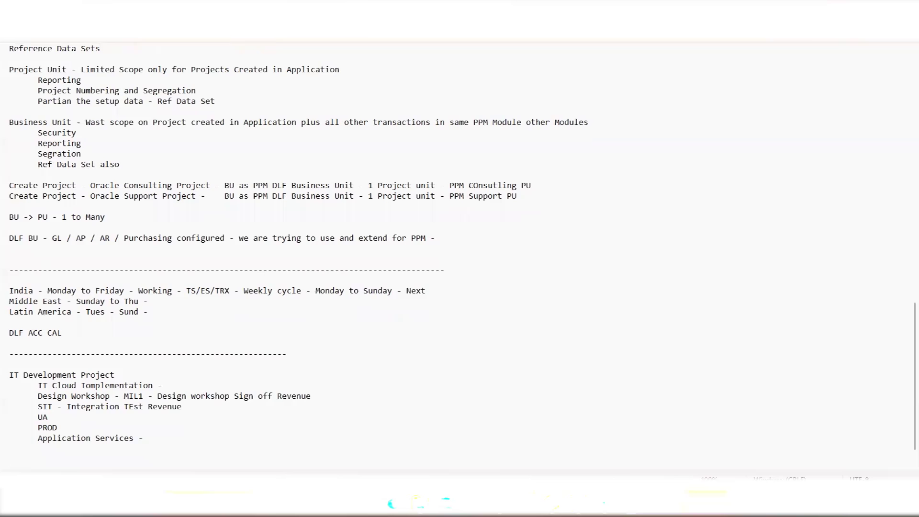
{"action": "type", "text": "IT Development"}
{"action": "key", "text": "Return"}
{"action": "key", "text": "Tab"}
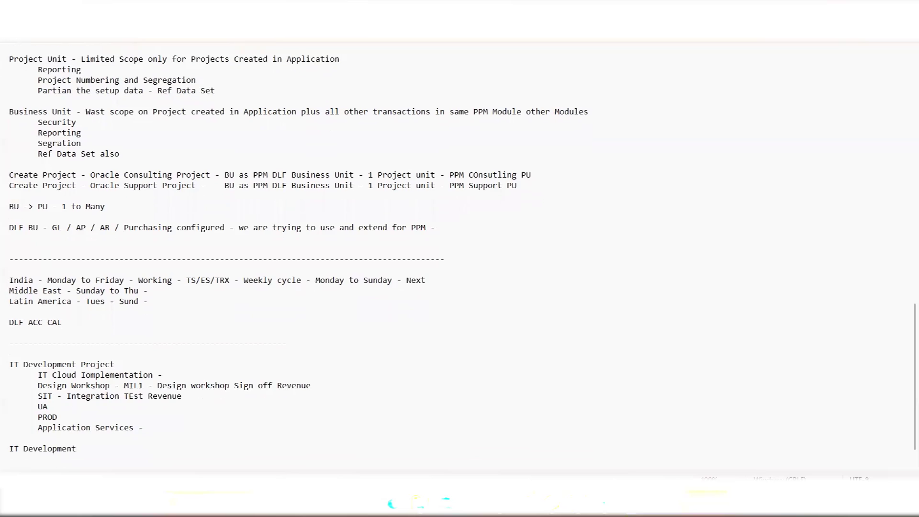
{"action": "type", "text": "Functional Consultant Revenue"}
{"action": "key", "text": "Return"}
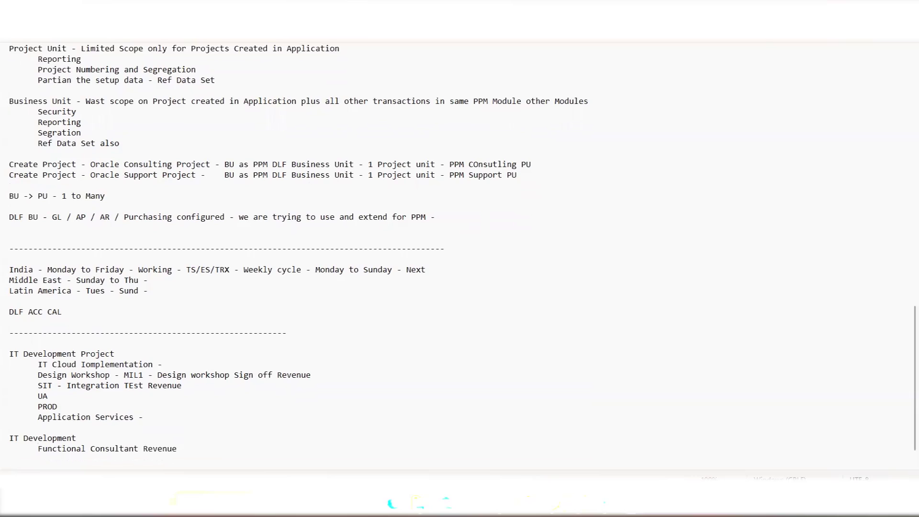
Step: Add the indented lines "Licens" and "Support" below Functional Consultant Revenue
{"action": "type", "text": "Licens"}
{"action": "key", "text": "Return"}
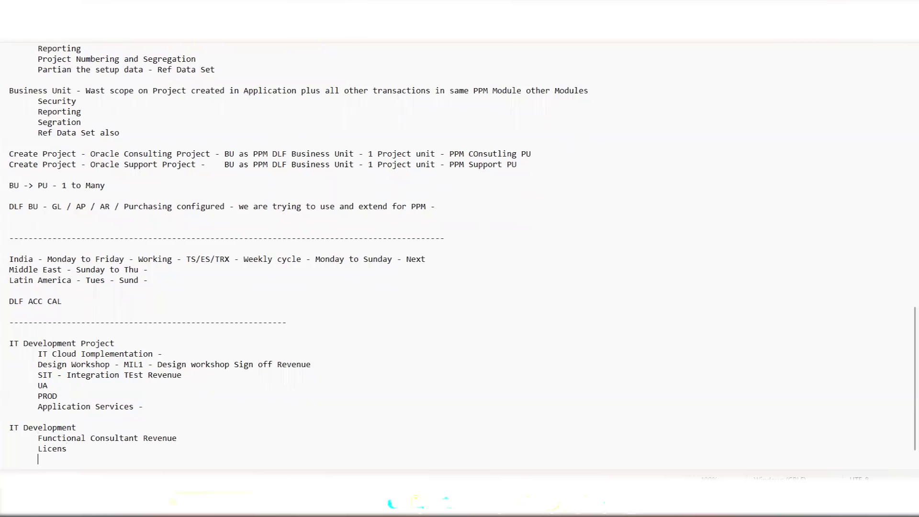
{"action": "key", "text": "Tab"}
{"action": "type", "text": "Support"}
{"action": "key", "text": "Return"}
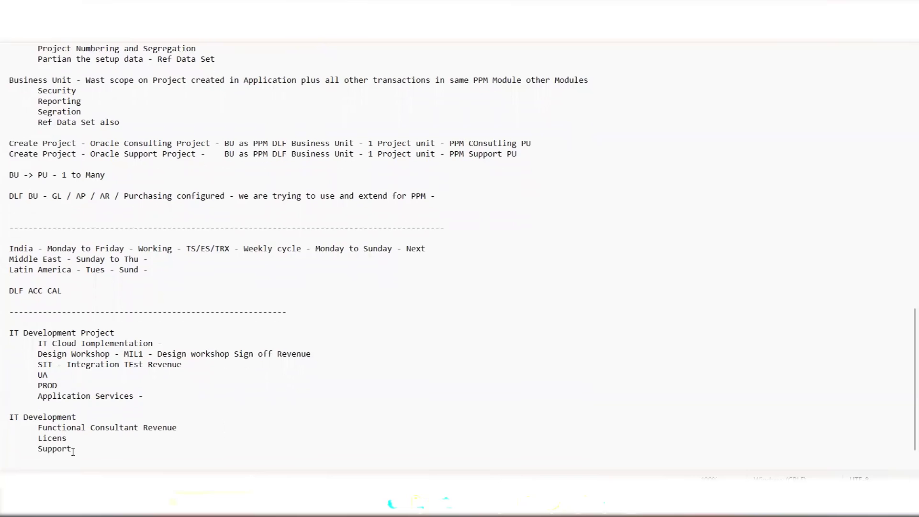
Step: Add a third example headed "IT Development" with the indented lines "Labor Revenue" and "Non Labor Revenue"
{"action": "key", "text": "Return"}
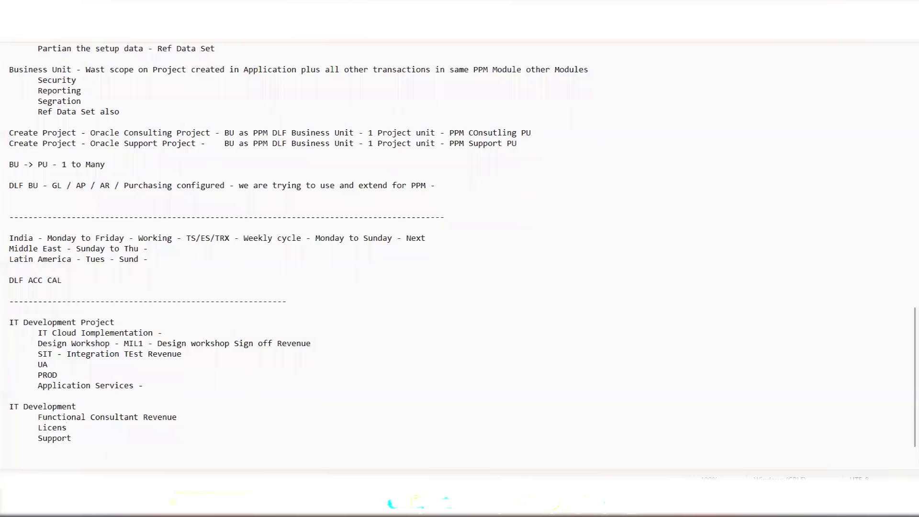
{"action": "type", "text": "IT D"}
{"action": "type", "text": "evelopment"}
{"action": "key", "text": "Return"}
{"action": "type", "text": "Labor Revenue"}
{"action": "key", "text": "Return"}
{"action": "type", "text": "N"}
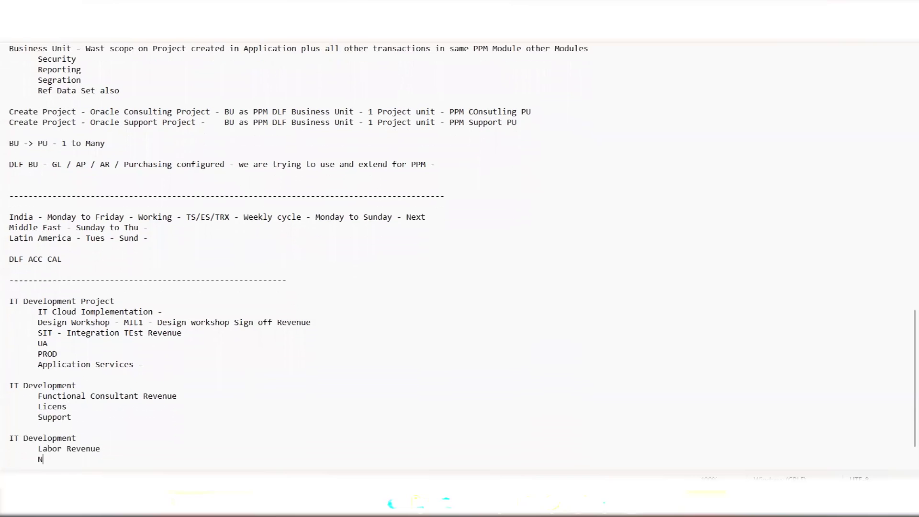
{"action": "type", "text": "on Labor Revenue"}
Step: Highlight the three project examples in the notes and compare them with the predefined revenue category codes in Oracle
{"action": "left_click", "coordinate": [106, 446]}
{"action": "left_click_drag", "start_coordinate": [122, 458], "coordinate": [9, 301]}
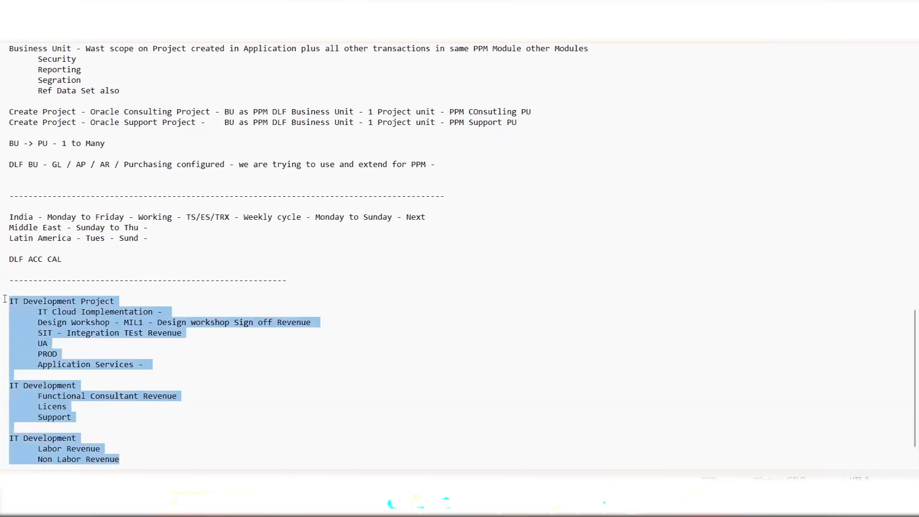
{"action": "left_click", "coordinate": [116, 349]}
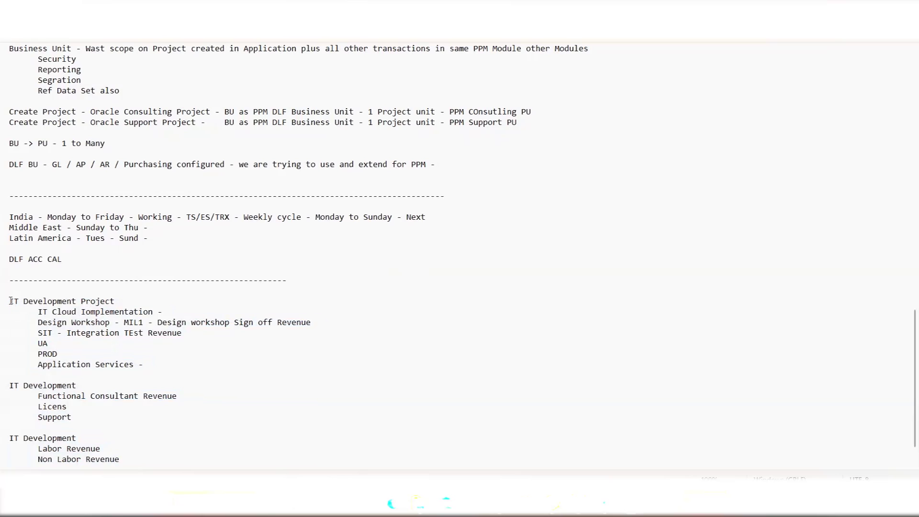
{"action": "left_click_drag", "start_coordinate": [123, 460], "coordinate": [9, 301]}
{"action": "left_click", "coordinate": [134, 355]}
{"action": "key", "text": "alt+Tab"}
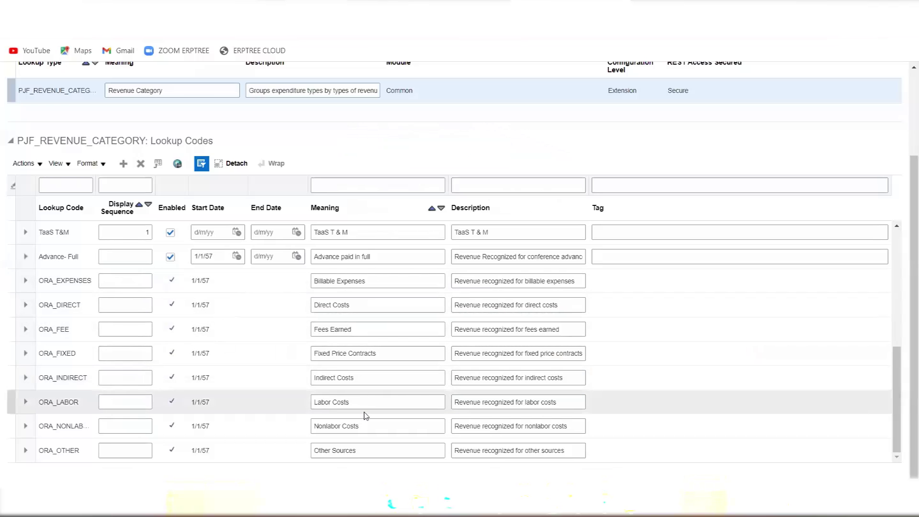
{"action": "left_click", "coordinate": [377, 450]}
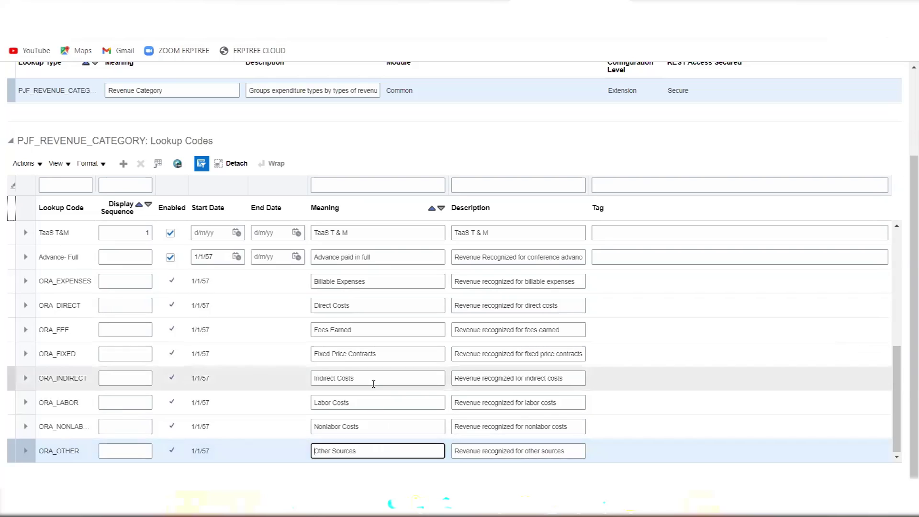
{"action": "scroll", "coordinate": [373, 383], "scroll_direction": "up", "scroll_amount": 3}
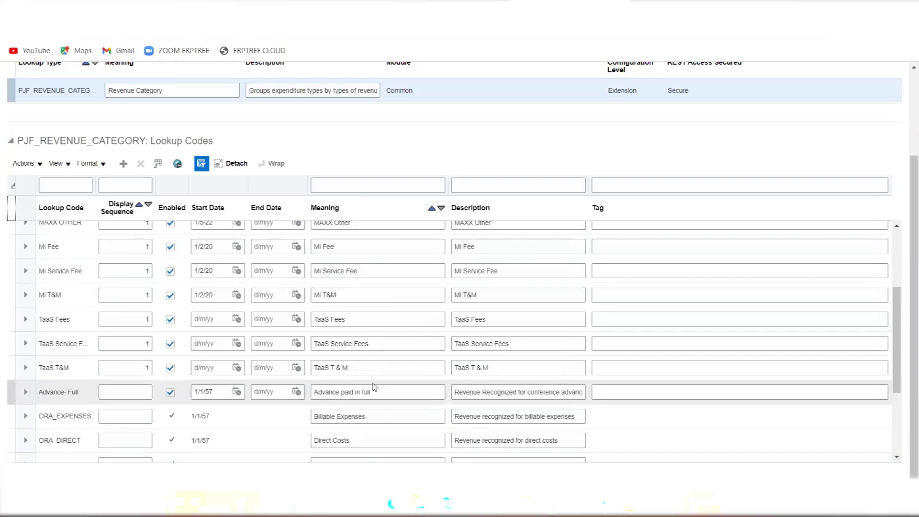
{"action": "scroll", "coordinate": [375, 386], "scroll_direction": "down", "scroll_amount": 3}
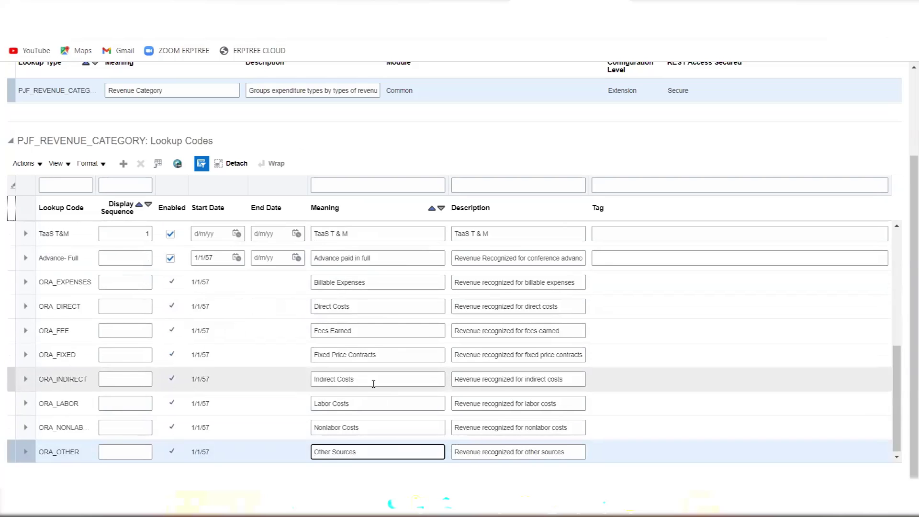
{"action": "scroll", "coordinate": [373, 383], "scroll_direction": "down", "scroll_amount": 1}
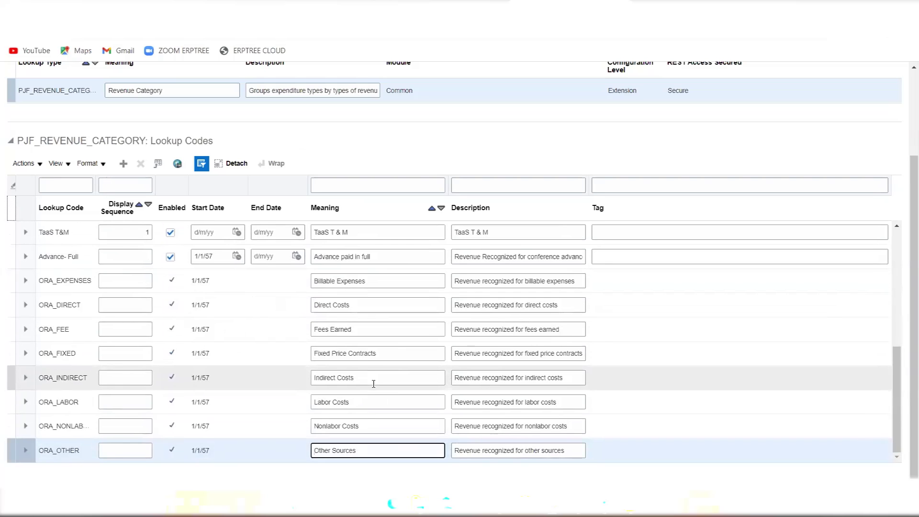
Step: Switch back to the Notepad notes and append "- Report revenue" to the Labor Revenue line, with a new line below it
{"action": "key", "text": "alt+Tab"}
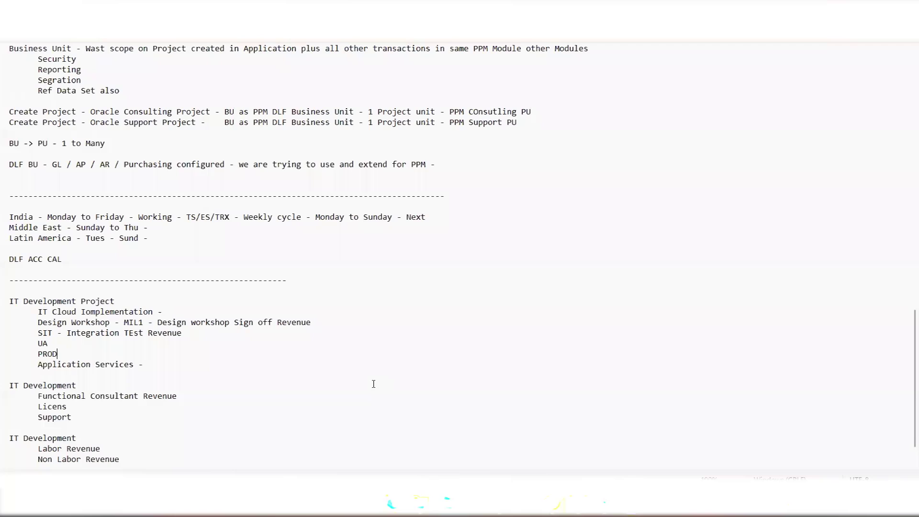
{"action": "scroll", "coordinate": [373, 384], "scroll_direction": "down", "scroll_amount": 1}
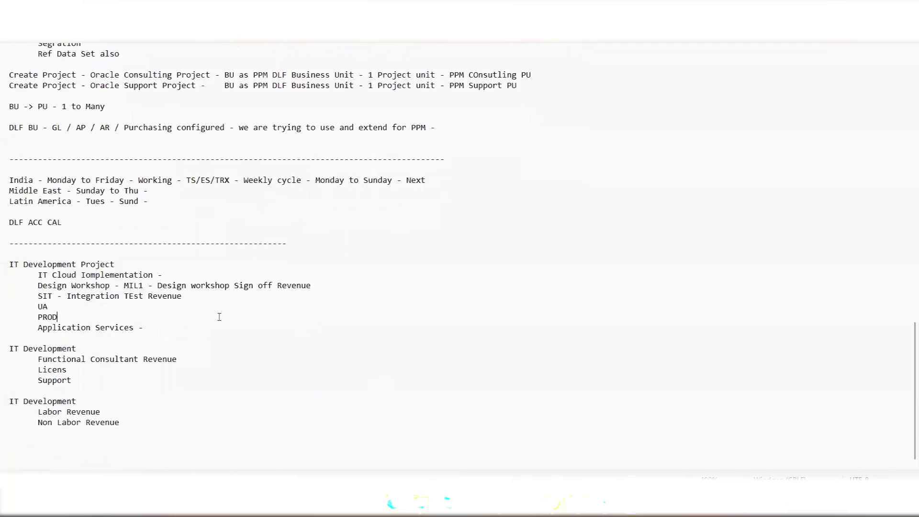
{"action": "left_click", "coordinate": [160, 329]}
{"action": "left_click", "coordinate": [169, 418]}
{"action": "key", "text": "Up"}
{"action": "type", "text": "- Re[ort"}
{"action": "key", "text": "BackSpace"}
{"action": "key", "text": "BackSpace"}
{"action": "key", "text": "BackSpace"}
{"action": "key", "text": "BackSpace"}
{"action": "type", "text": "port revenue"}
{"action": "key", "text": "Return"}
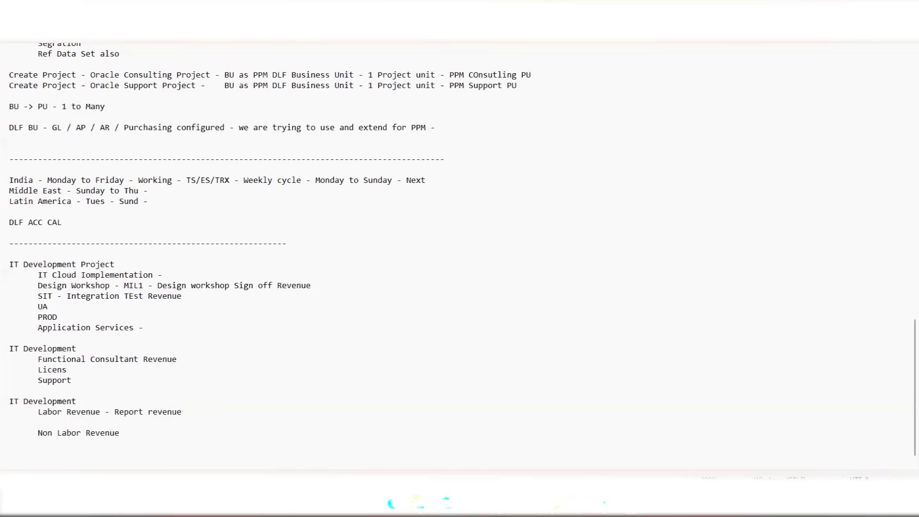
Step: List "Rate 100$/hr", "Miles - 300000$ -" and "Percent 50% - 20000$" on further indented lines under Labor Revenue
{"action": "type", "text": "Rate 100$/hr"}
{"action": "key", "text": "Return"}
{"action": "type", "text": "Miles -"}
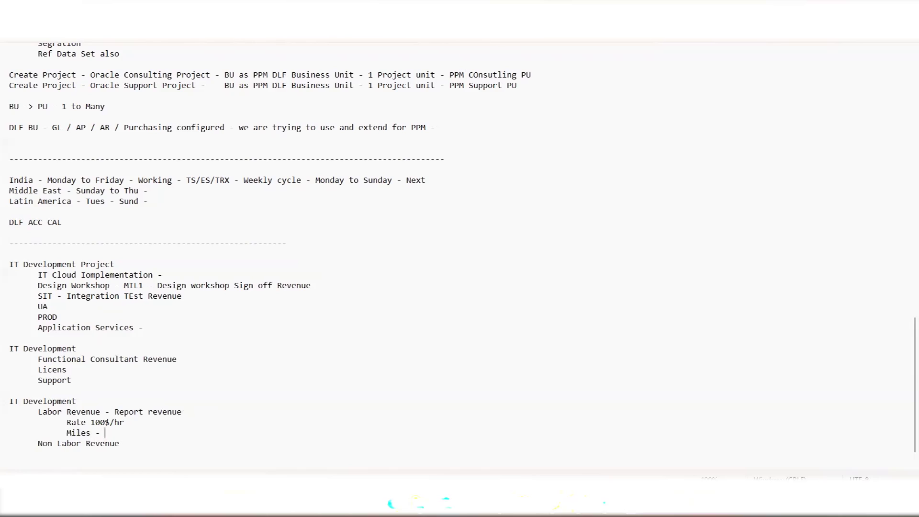
{"action": "type", "text": "300000$ -"}
{"action": "key", "text": "Return"}
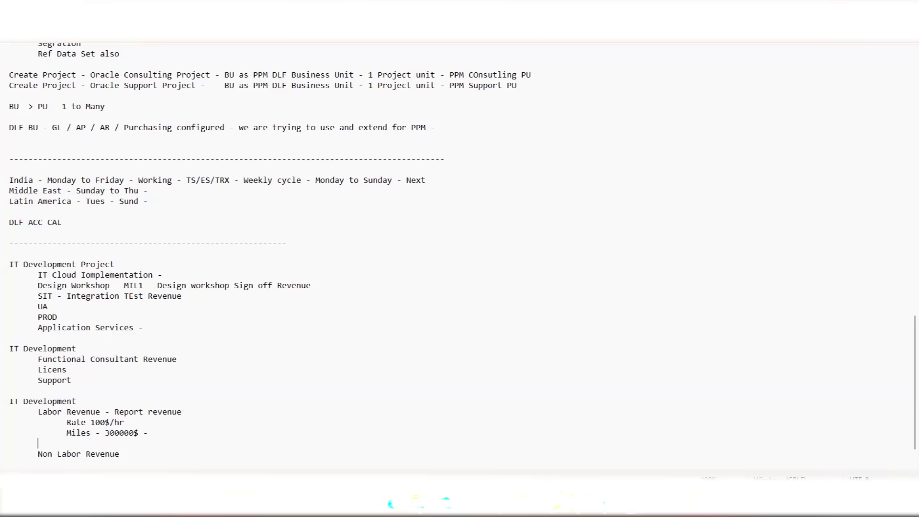
{"action": "type", "text": "Percent 50% - 20000$"}
Step: Review the rate, milestone and percent lines against Labor Revenue, Report revenue and the Design Workshop milestone by highlighting them
{"action": "left_click", "coordinate": [55, 420]}
{"action": "left_click_drag", "start_coordinate": [56, 420], "coordinate": [172, 443]}
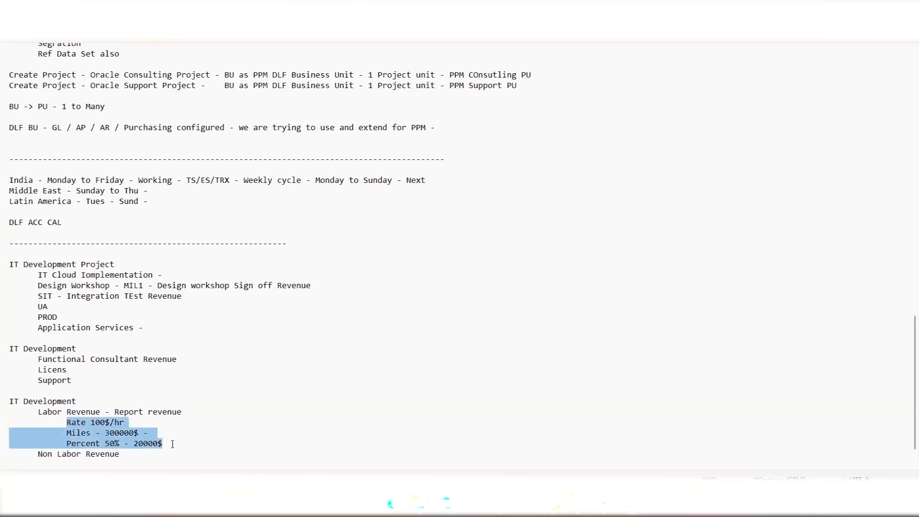
{"action": "left_click", "coordinate": [173, 444]}
{"action": "left_click_drag", "start_coordinate": [172, 443], "coordinate": [66, 423]}
{"action": "left_click", "coordinate": [188, 411]}
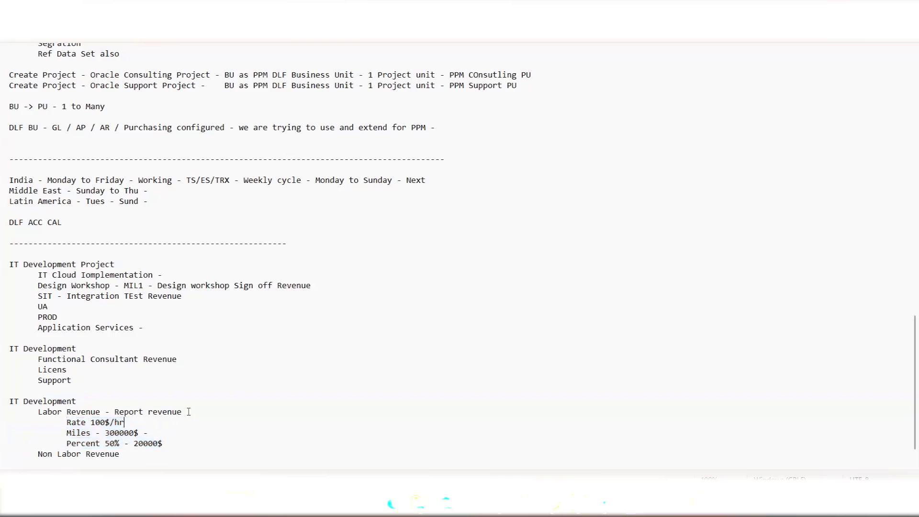
{"action": "left_click_drag", "start_coordinate": [187, 412], "coordinate": [113, 411]}
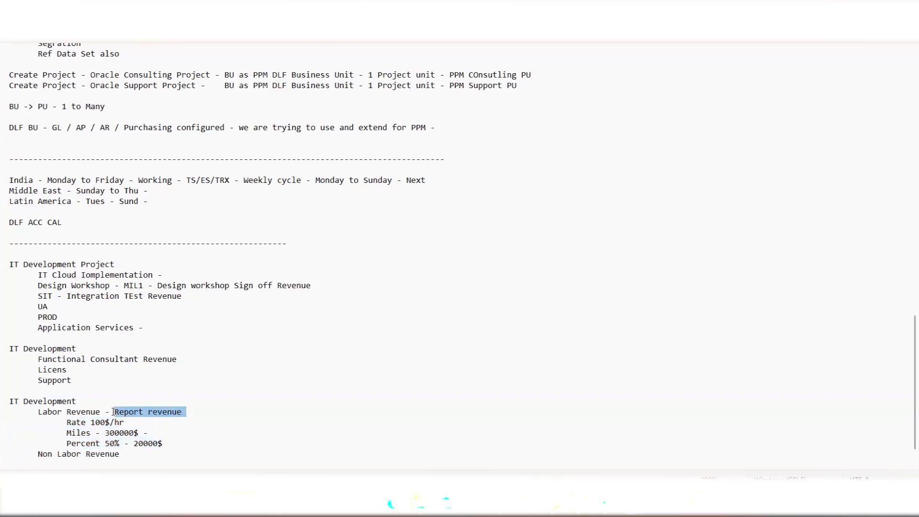
{"action": "left_click_drag", "start_coordinate": [38, 411], "coordinate": [100, 412]}
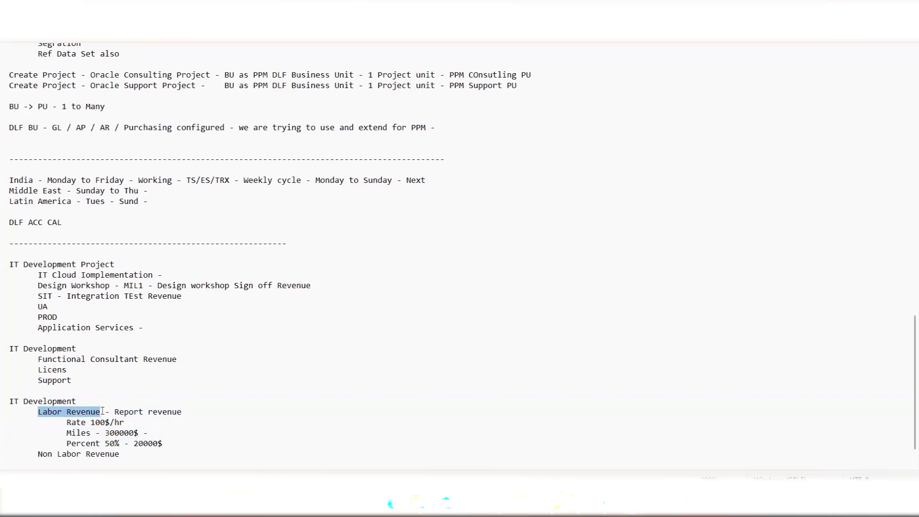
{"action": "left_click_drag", "start_coordinate": [163, 444], "coordinate": [61, 424]}
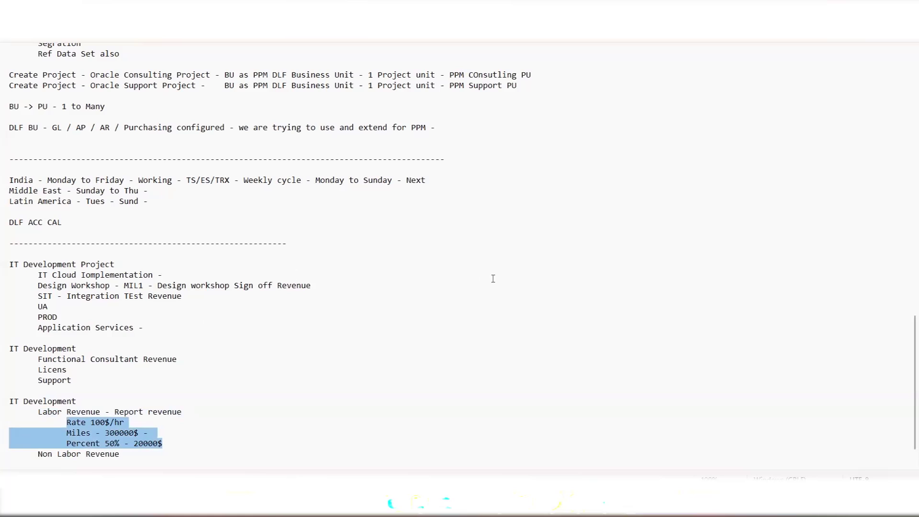
{"action": "scroll", "coordinate": [479, 296], "scroll_direction": "down", "scroll_amount": 1}
{"action": "left_click", "coordinate": [163, 424]}
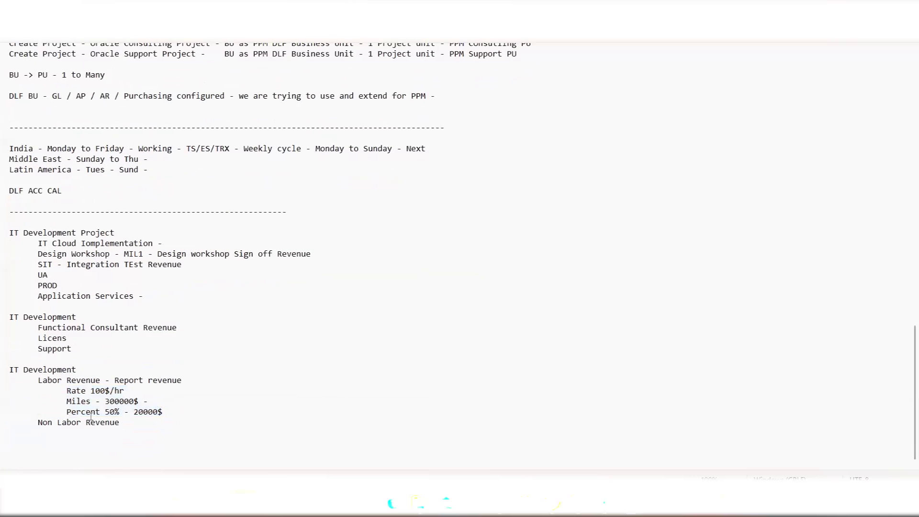
{"action": "left_click_drag", "start_coordinate": [62, 411], "coordinate": [176, 410]}
{"action": "left_click", "coordinate": [178, 411]}
{"action": "left_click", "coordinate": [134, 390]}
{"action": "left_click_drag", "start_coordinate": [38, 253], "coordinate": [132, 252]}
{"action": "left_click", "coordinate": [175, 270]}
Step: Switch to Oracle in Chrome and save and close Manage Revenue Categories to return to the Project Foundation tasks
{"action": "key", "text": "alt+Tab"}
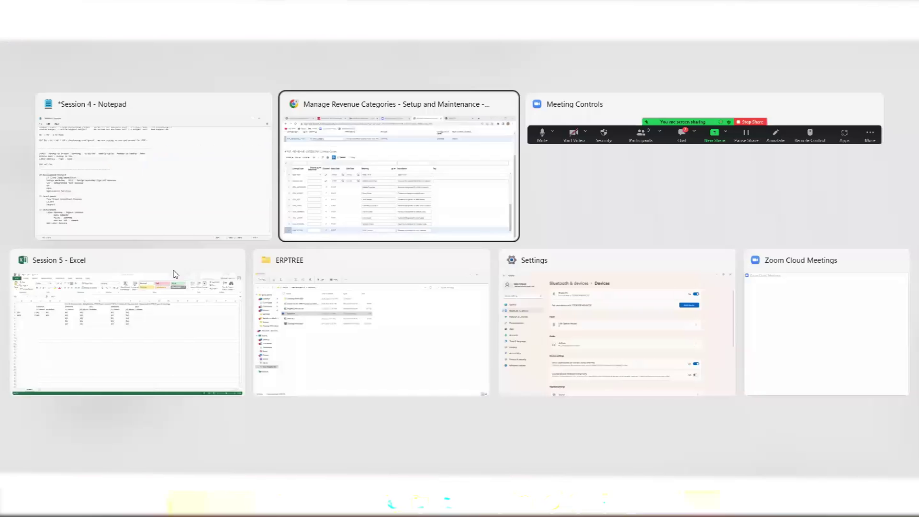
{"action": "scroll", "coordinate": [613, 203], "scroll_direction": "up", "scroll_amount": 2}
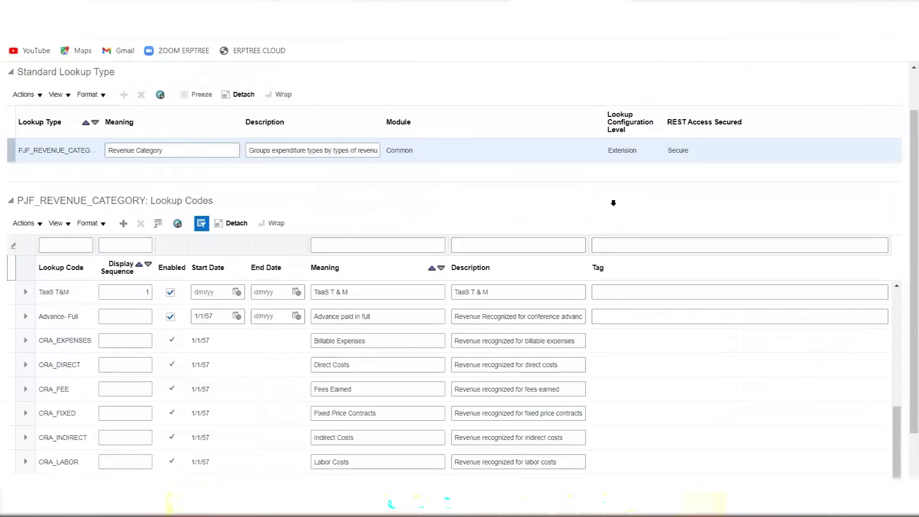
{"action": "scroll", "coordinate": [612, 203], "scroll_direction": "up", "scroll_amount": 1}
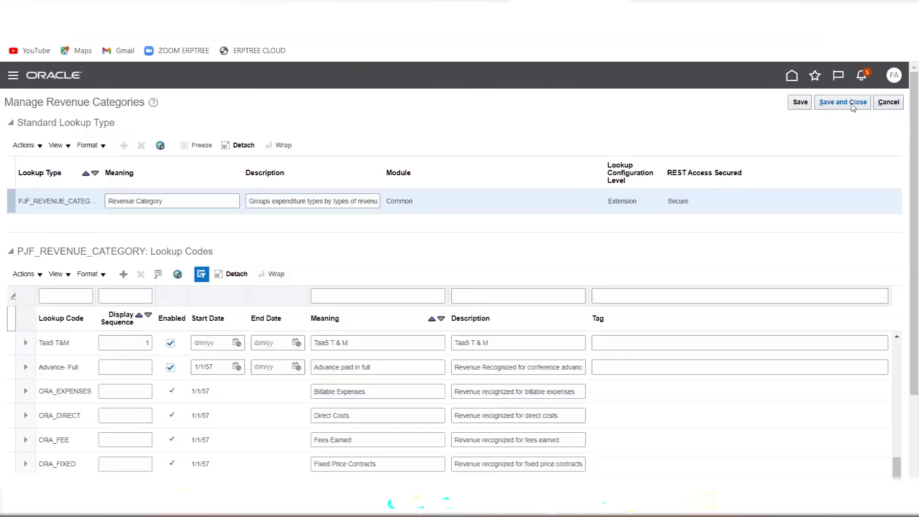
{"action": "left_click", "coordinate": [833, 104]}
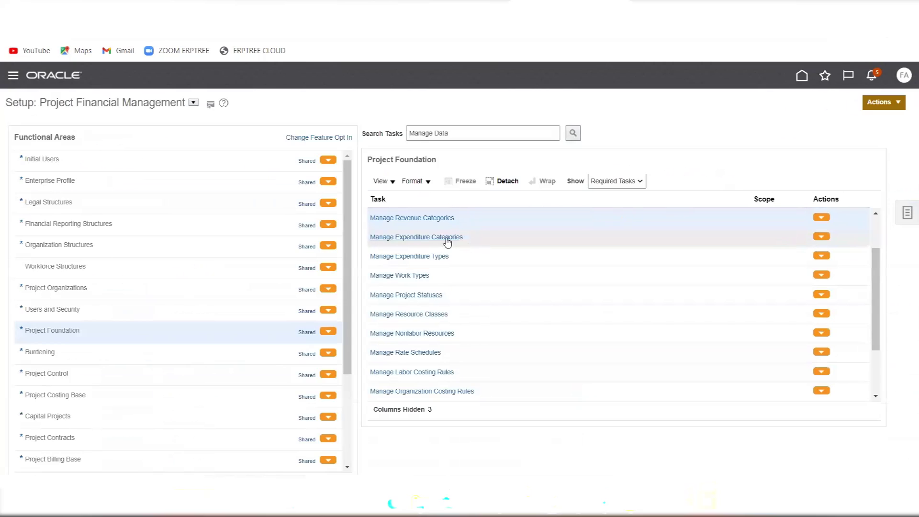
Step: Open Manage Expenditure Categories from the Project Foundation tasks and briefly check the project examples in the notes
{"action": "left_click", "coordinate": [446, 238]}
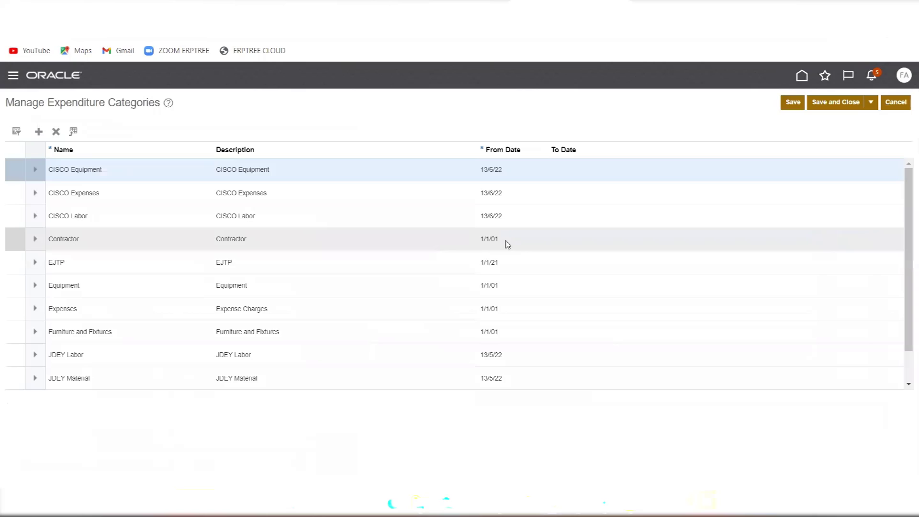
{"action": "key", "text": "alt+Tab"}
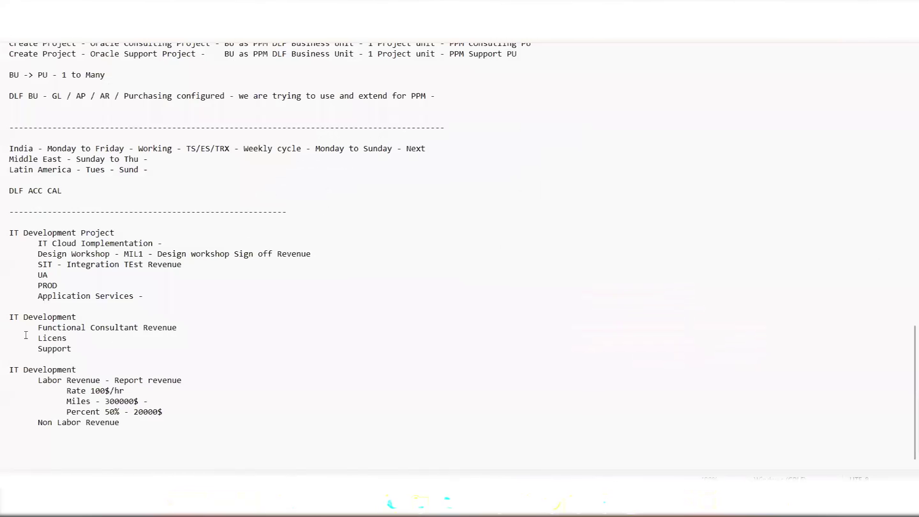
{"action": "key", "text": "alt+Tab"}
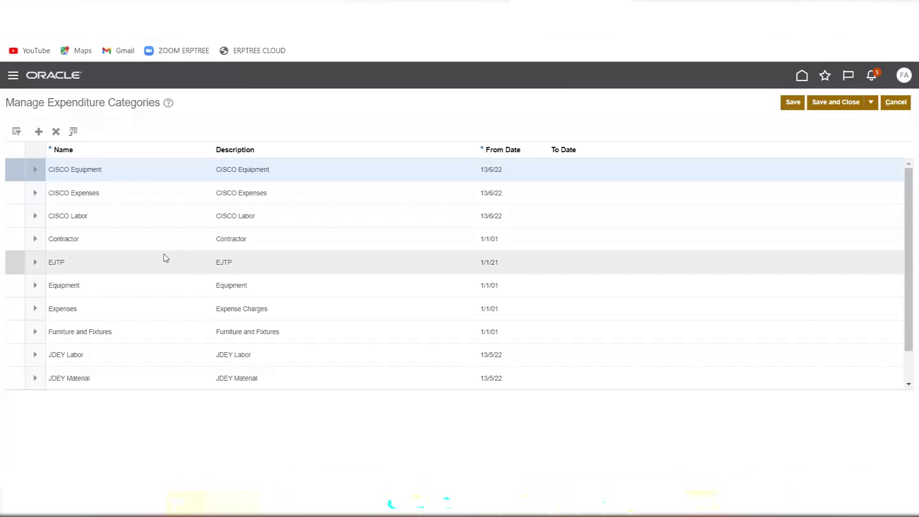
Step: Highlight the Design Workshop, SIT and Labor Revenue lines in the notes and compare them with Oracle's existing expenditure categories
{"action": "key", "text": "alt+Tab"}
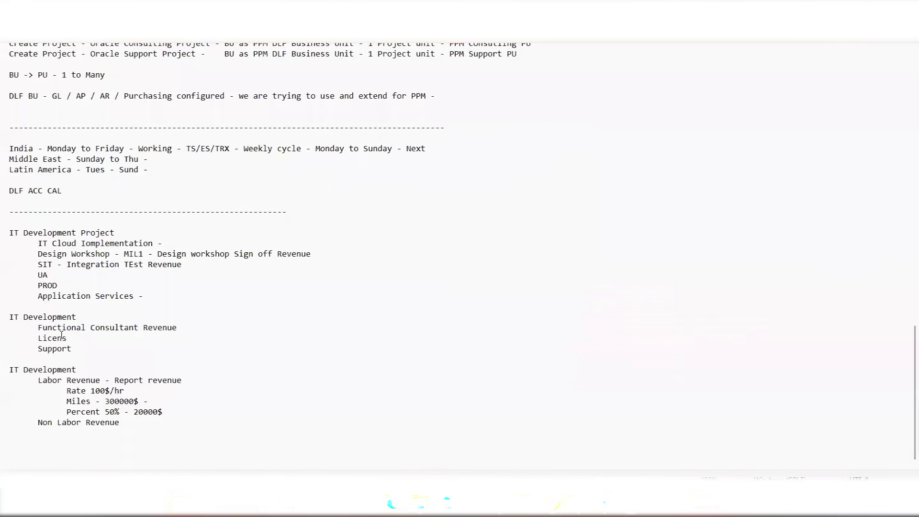
{"action": "left_click_drag", "start_coordinate": [37, 254], "coordinate": [102, 258]}
{"action": "left_click_drag", "start_coordinate": [113, 270], "coordinate": [192, 266]}
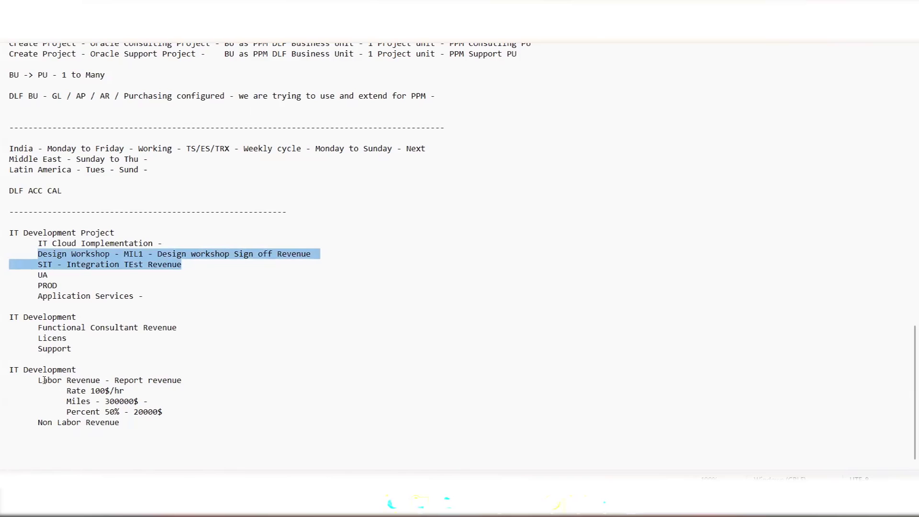
{"action": "left_click_drag", "start_coordinate": [39, 381], "coordinate": [92, 382]}
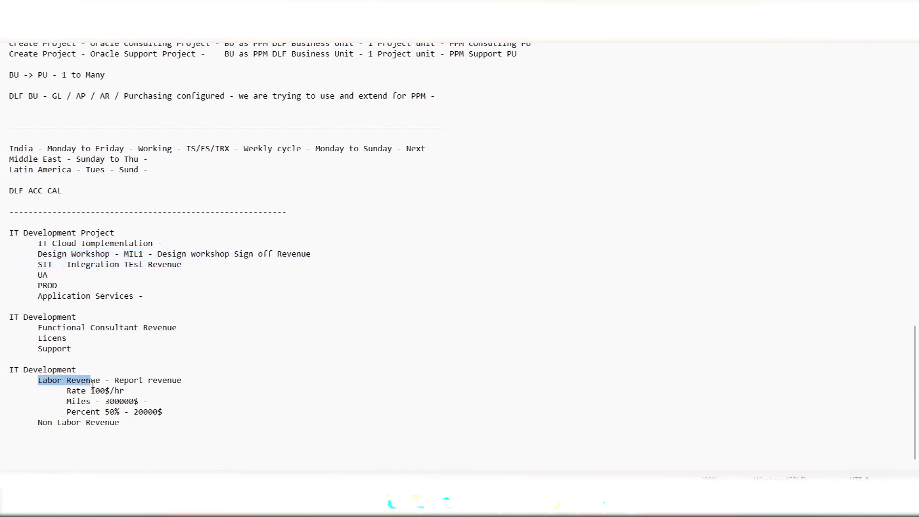
{"action": "left_click", "coordinate": [93, 418]}
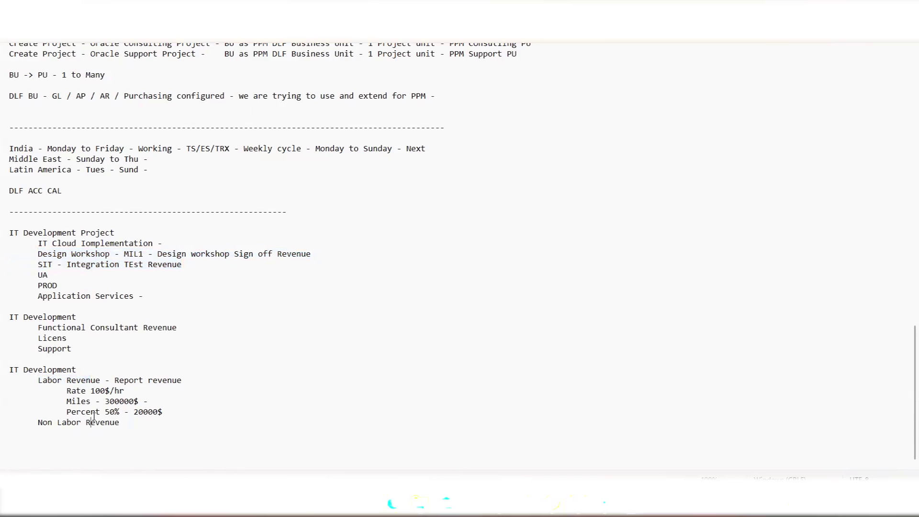
{"action": "key", "text": "alt+Tab"}
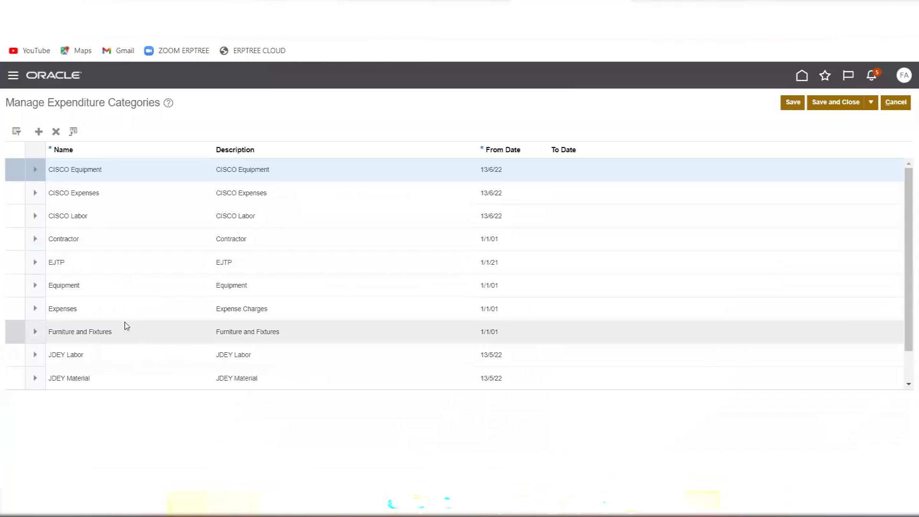
{"action": "scroll", "coordinate": [127, 326], "scroll_direction": "down", "scroll_amount": 2}
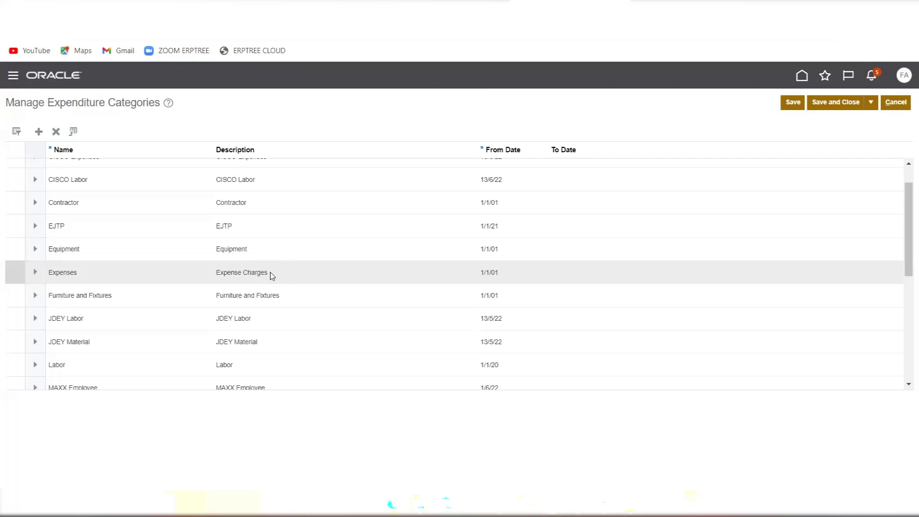
Step: Switch back to the notes and review the last IT Development heading with its Non Labor Revenue and Labor Revenue lines by highlighting them
{"action": "key", "text": "alt+Tab"}
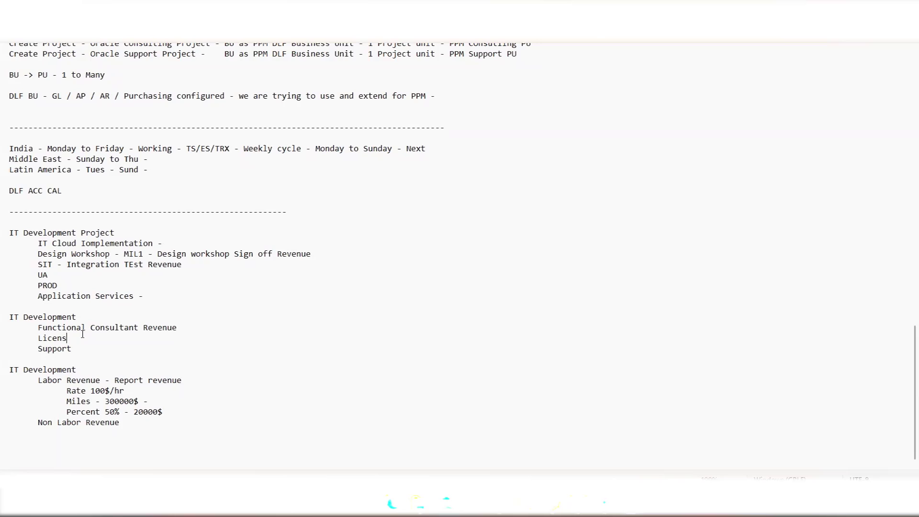
{"action": "triple_click", "coordinate": [33, 372]}
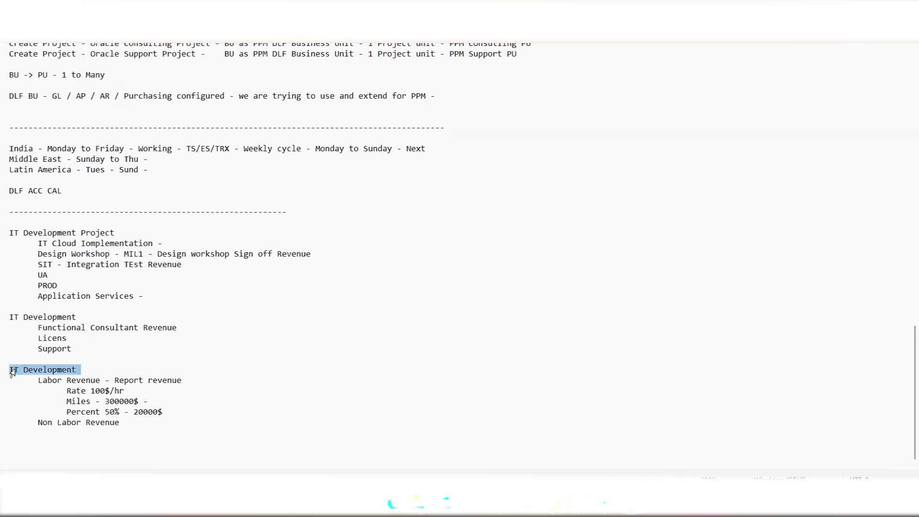
{"action": "left_click", "coordinate": [81, 412]}
{"action": "left_click_drag", "start_coordinate": [117, 423], "coordinate": [23, 422]}
{"action": "left_click_drag", "start_coordinate": [39, 381], "coordinate": [83, 381]}
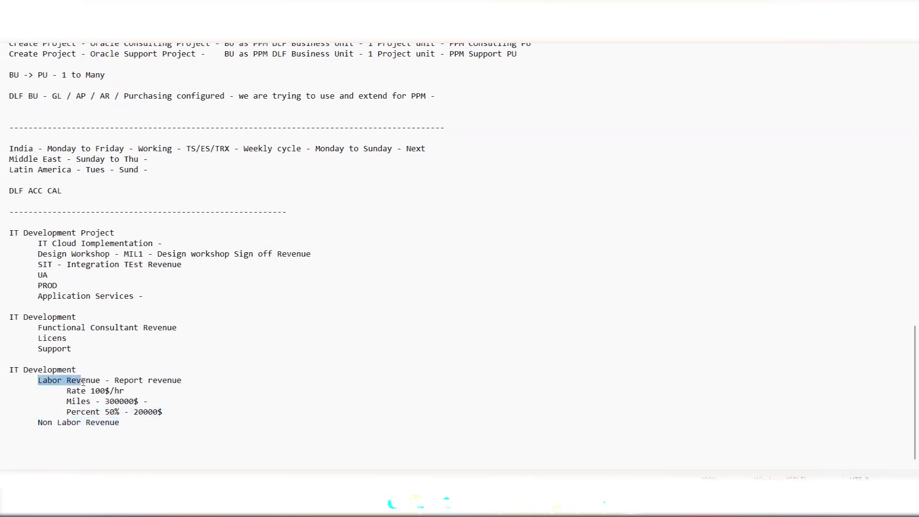
{"action": "left_click", "coordinate": [82, 382]}
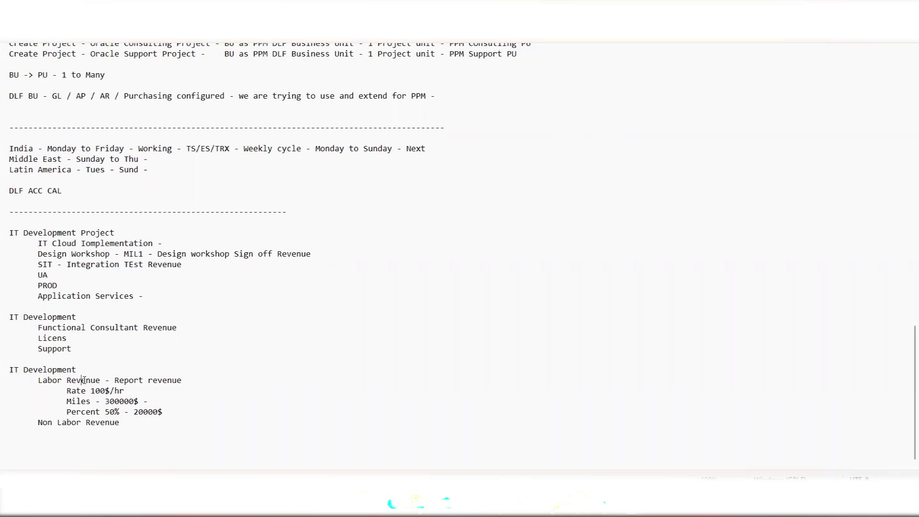
Step: Return to Manage Expenditure Categories in Oracle and add a new category named "PPM Labor Exp Category"
{"action": "key", "text": "alt+Tab"}
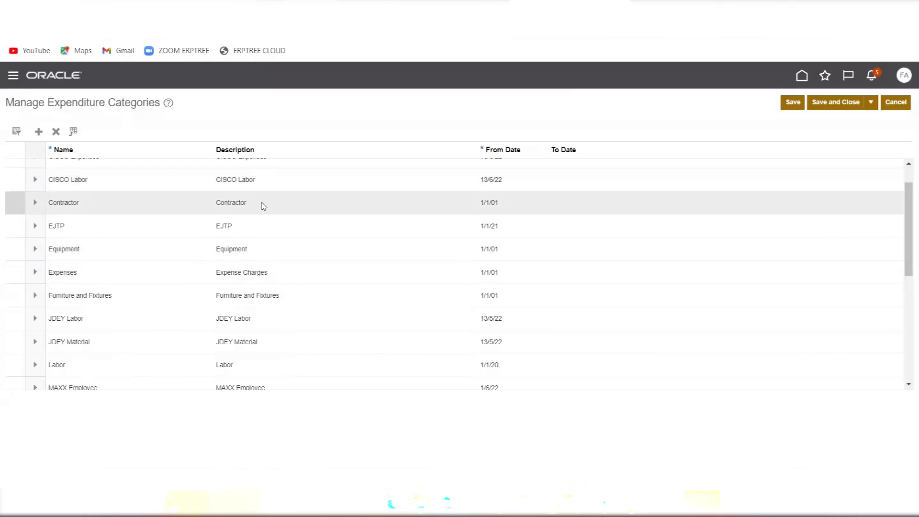
{"action": "scroll", "coordinate": [263, 205], "scroll_direction": "up", "scroll_amount": 1}
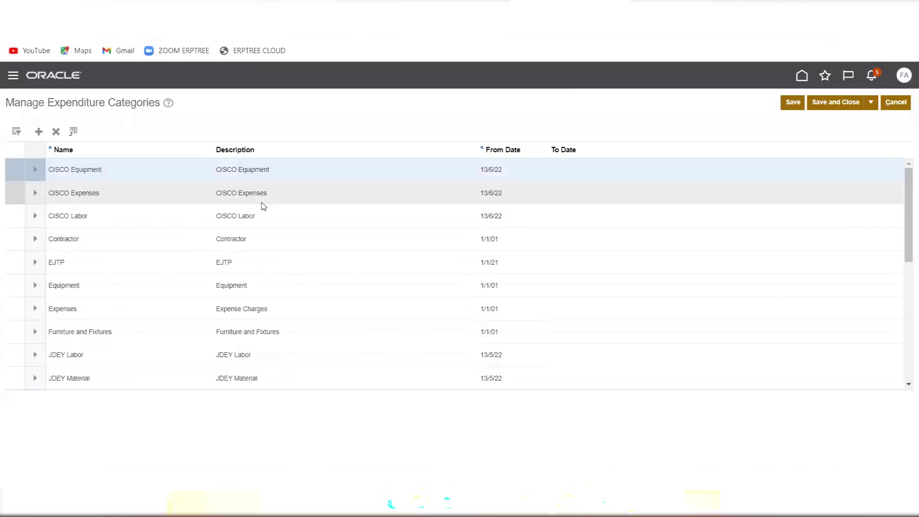
{"action": "scroll", "coordinate": [262, 205], "scroll_direction": "down", "scroll_amount": 3}
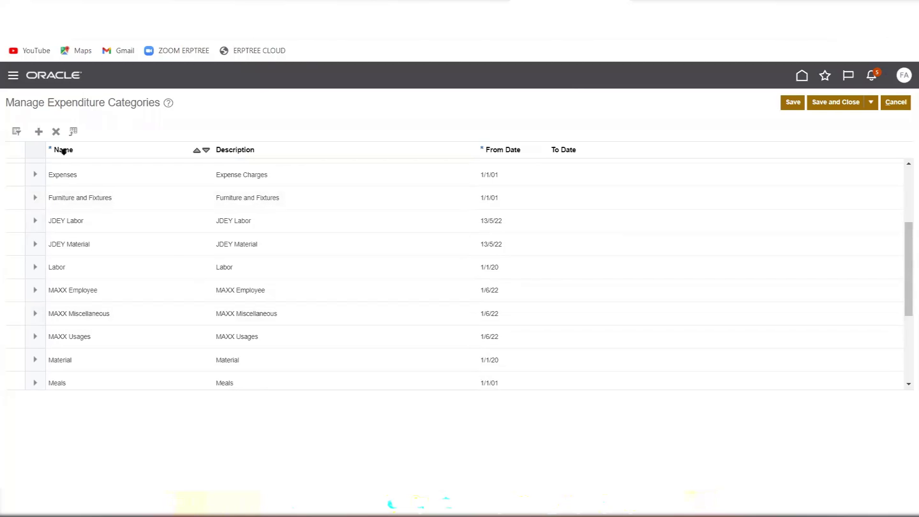
{"action": "left_click", "coordinate": [39, 131]}
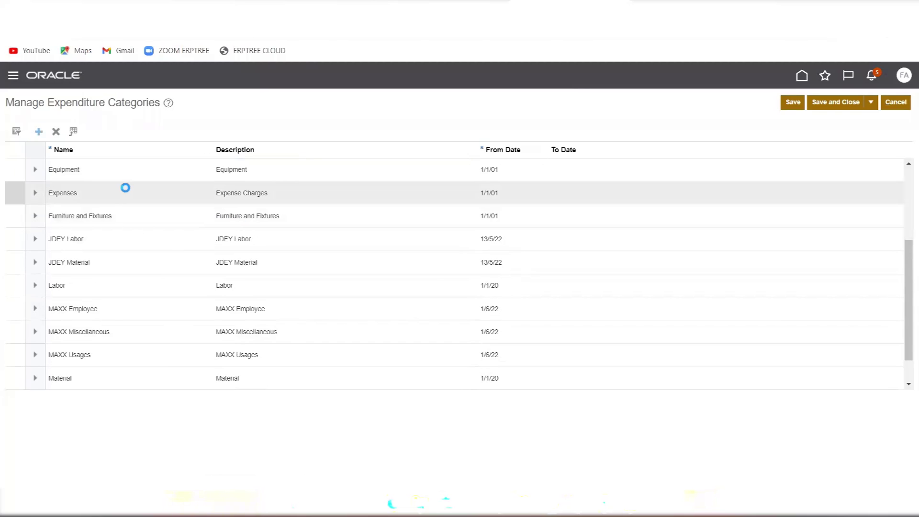
{"action": "left_click", "coordinate": [112, 171]}
{"action": "type", "text": "PPM"}
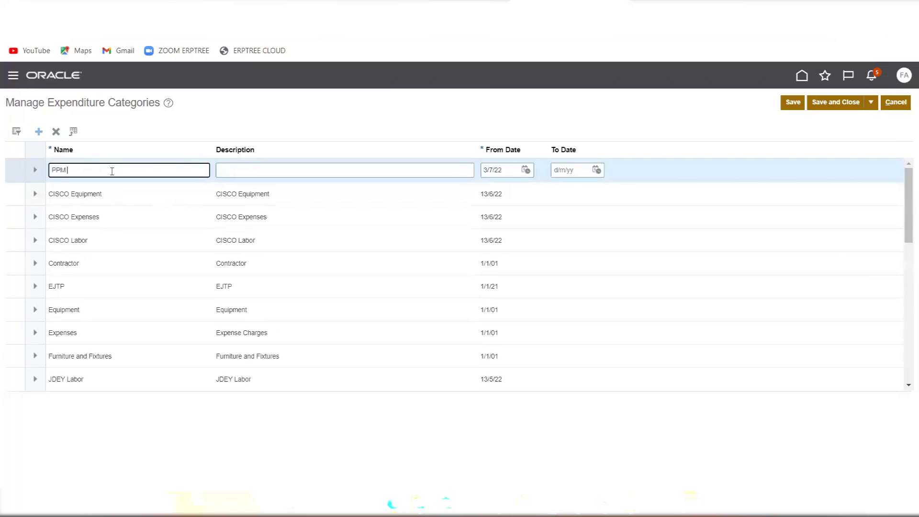
{"action": "type", "text": " Labor Exp Category"}
Step: Copy the new category's name into its description, set its From Date to 1/1/2000, and save and close
{"action": "left_click_drag", "start_coordinate": [130, 170], "coordinate": [15, 162]}
{"action": "key", "text": "ctrl+c"}
{"action": "left_click", "coordinate": [299, 168]}
{"action": "key", "text": "ctrl+v"}
{"action": "key", "text": "Tab"}
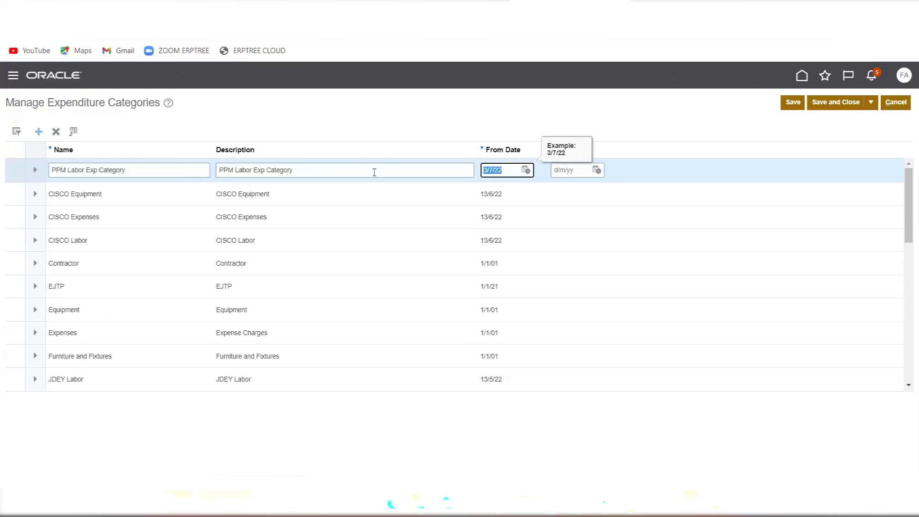
{"action": "type", "text": "1/1/2000"}
{"action": "key", "text": "Tab"}
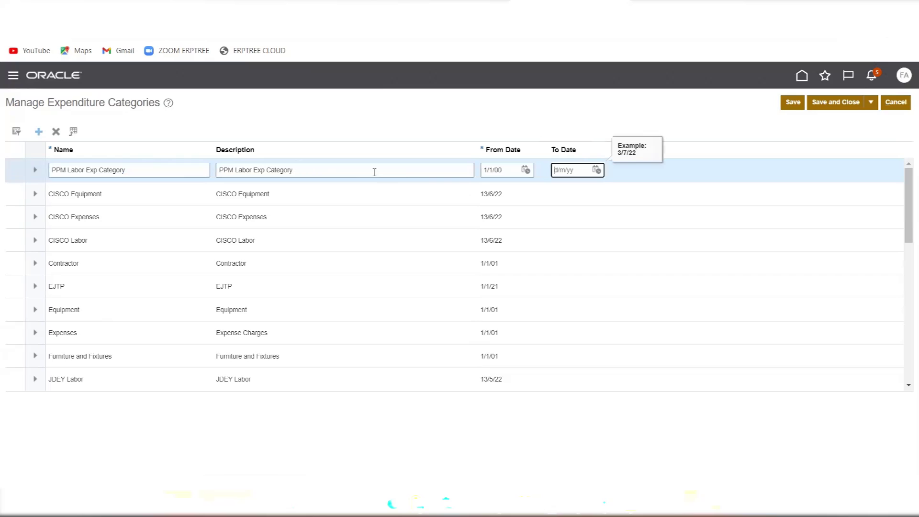
{"action": "left_click", "coordinate": [836, 109]}
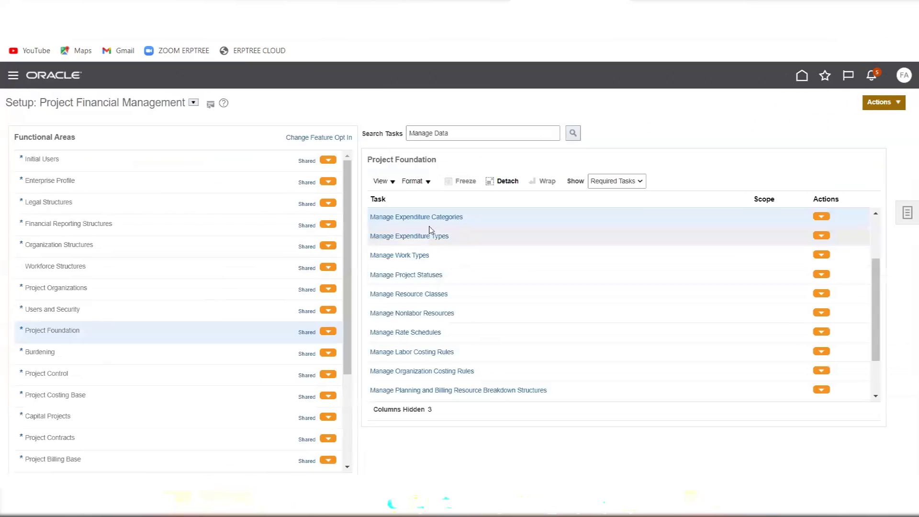
Step: Open Manage Revenue Categories from the Project Foundation tasks and add a new lookup code "PPM Revenue Category"
{"action": "scroll", "coordinate": [441, 248], "scroll_direction": "up", "scroll_amount": 3}
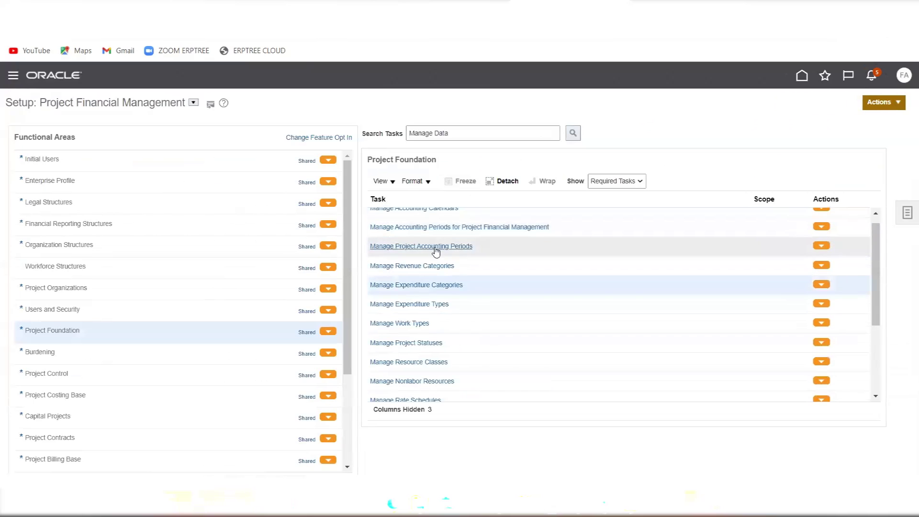
{"action": "left_click", "coordinate": [432, 269]}
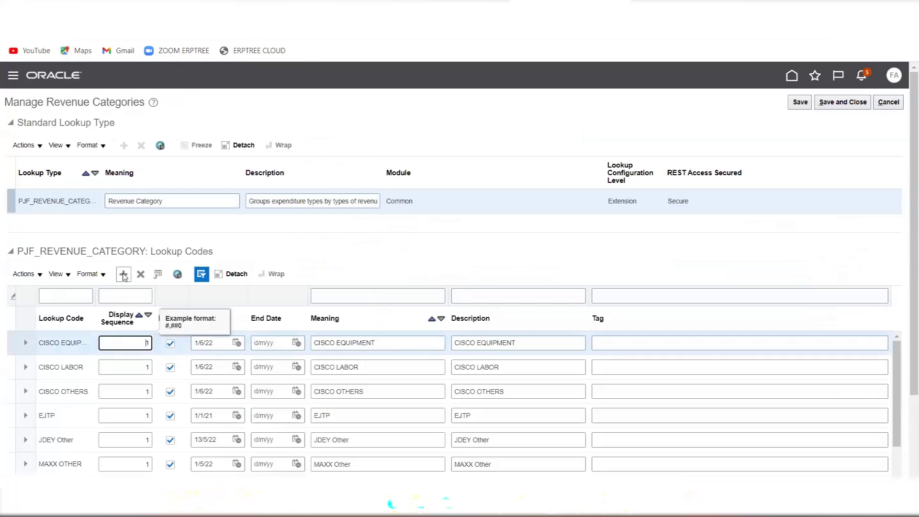
{"action": "left_click", "coordinate": [124, 274]}
{"action": "left_click", "coordinate": [78, 348]}
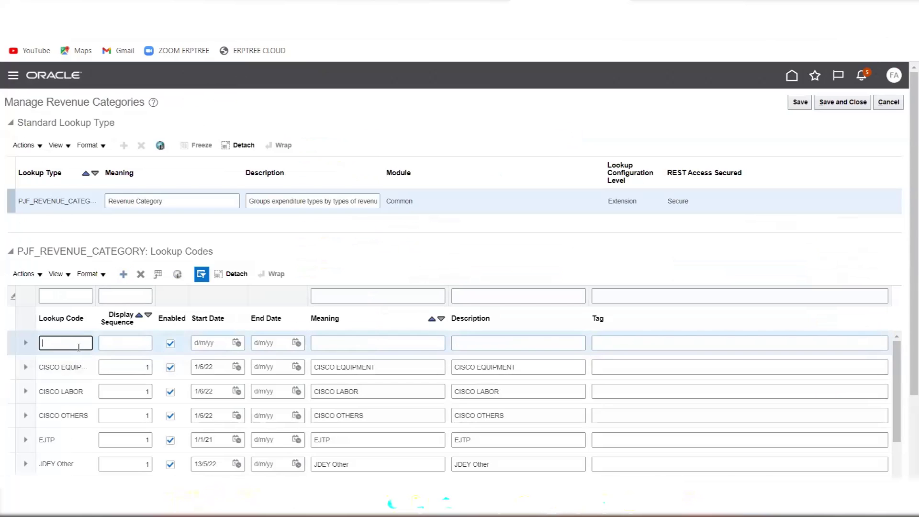
{"action": "type", "text": "PPM Revenue a"}
{"action": "key", "text": "BackSpace"}
{"action": "type", "text": "Category"}
{"action": "key", "text": "Tab"}
{"action": "key", "text": "Tab"}
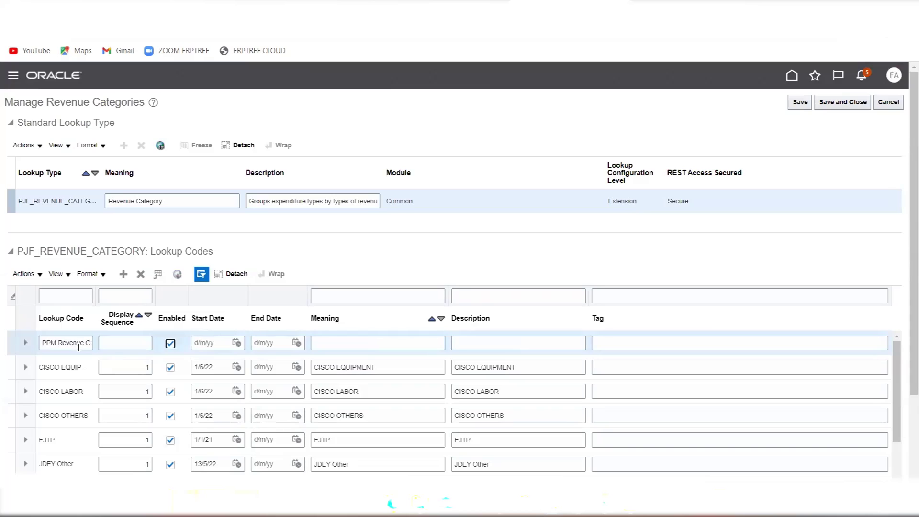
Step: Copy the new lookup code into its meaning and description as "PPM Revenue Category", and save and close
{"action": "key", "text": "shift+Tab"}
{"action": "key", "text": "shift+Tab"}
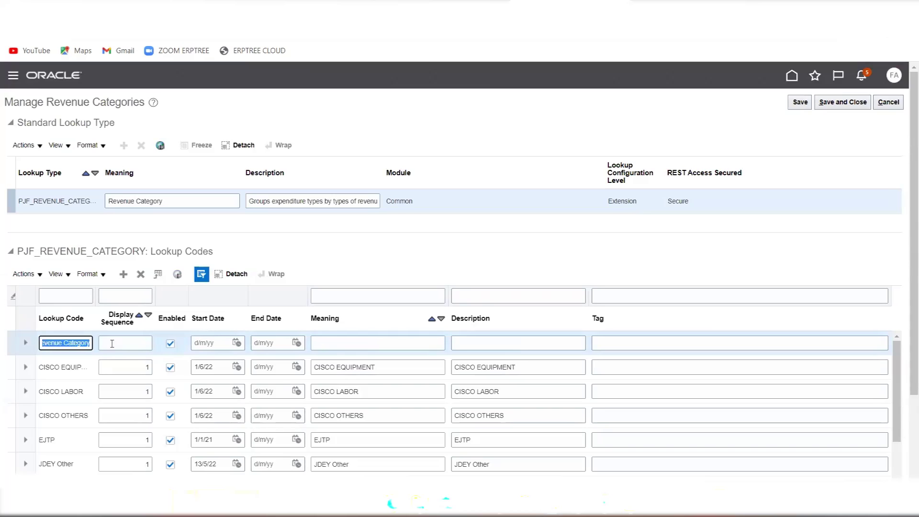
{"action": "left_click", "coordinate": [365, 342]}
{"action": "key", "text": "ctrl+v"}
{"action": "key", "text": "Tab"}
{"action": "key", "text": "ctrl+v"}
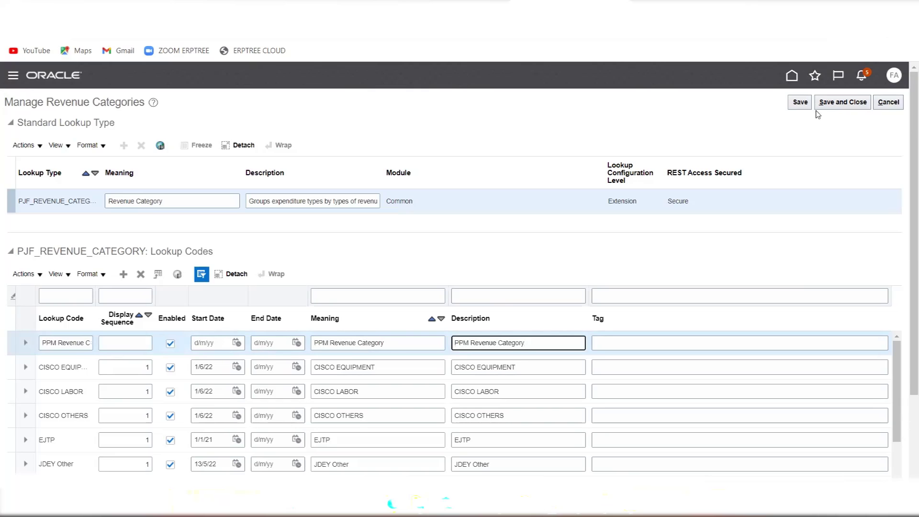
{"action": "left_click", "coordinate": [832, 103]}
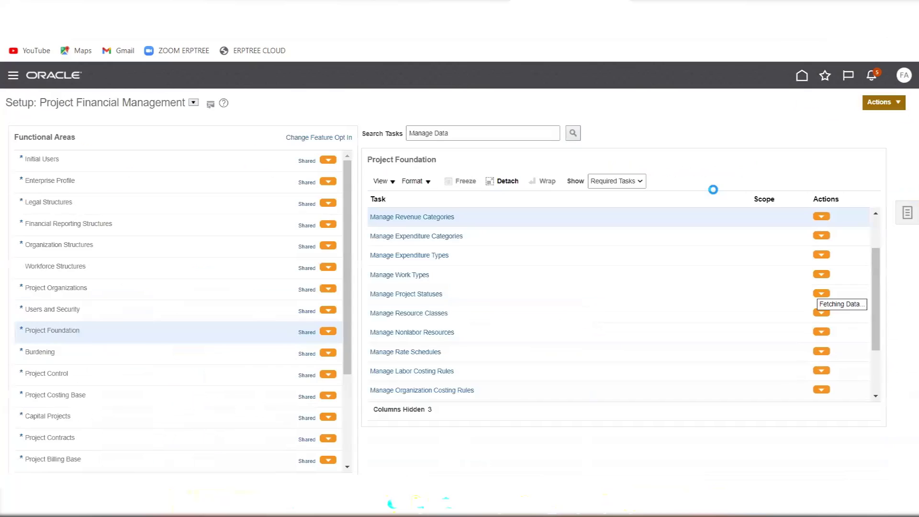
Step: Open the Manage Expenditure Types task and examine the expenditure types, their type classes, assigned sets and tax classification codes
{"action": "left_click", "coordinate": [438, 258]}
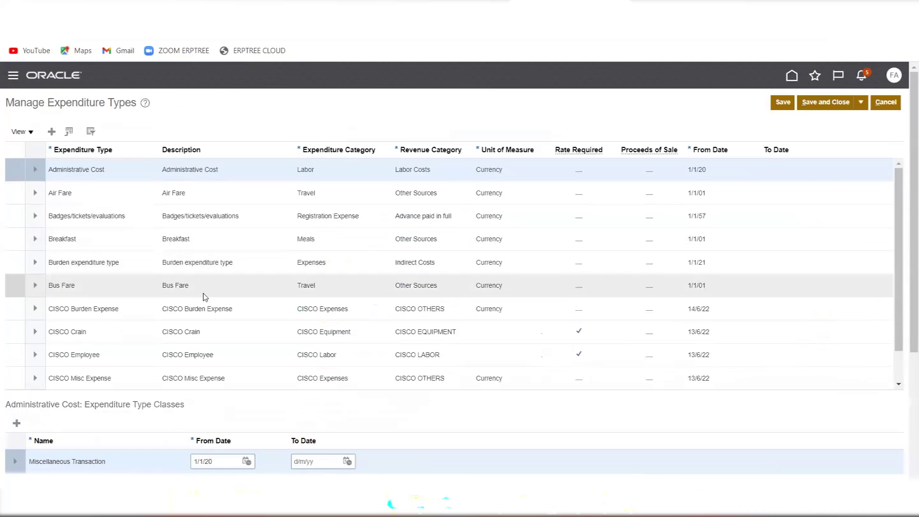
{"action": "scroll", "coordinate": [202, 294], "scroll_direction": "down", "scroll_amount": 1}
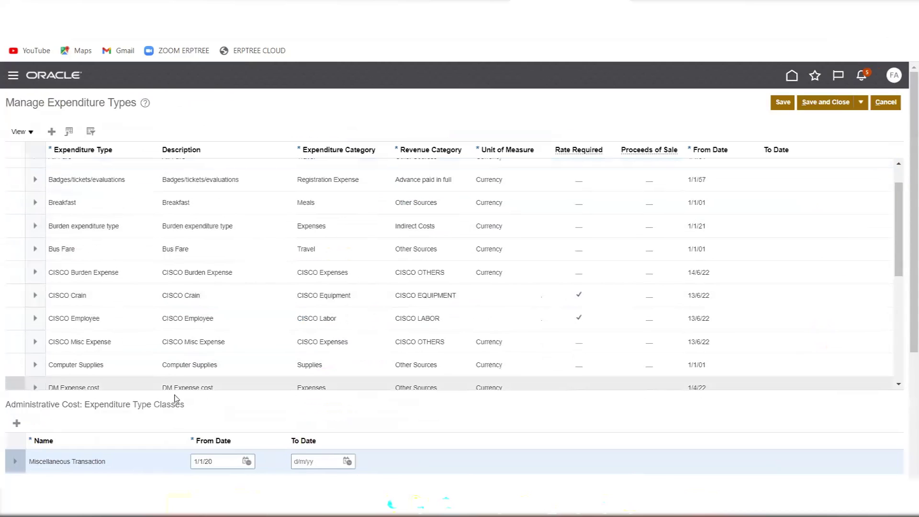
{"action": "scroll", "coordinate": [178, 400], "scroll_direction": "down", "scroll_amount": 3}
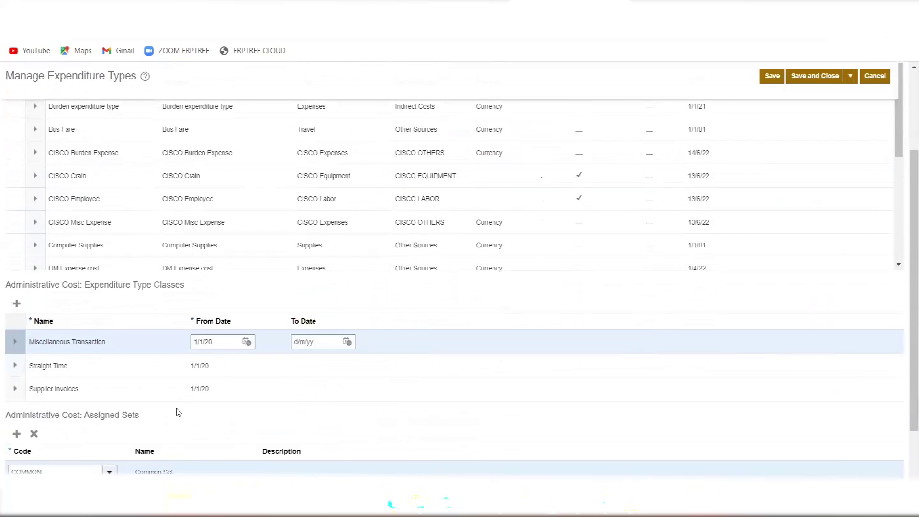
{"action": "scroll", "coordinate": [178, 412], "scroll_direction": "down", "scroll_amount": 2}
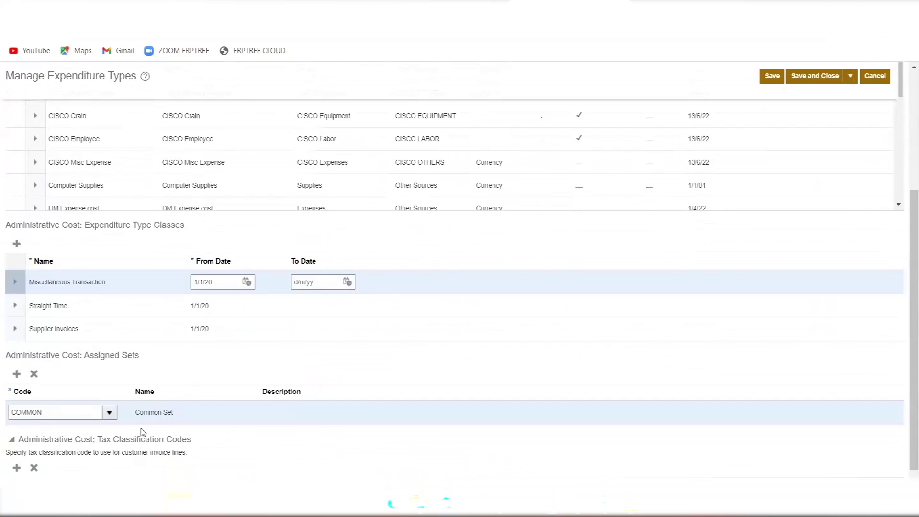
{"action": "scroll", "coordinate": [142, 431], "scroll_direction": "down", "scroll_amount": 1}
{"action": "scroll", "coordinate": [142, 432], "scroll_direction": "up", "scroll_amount": 4}
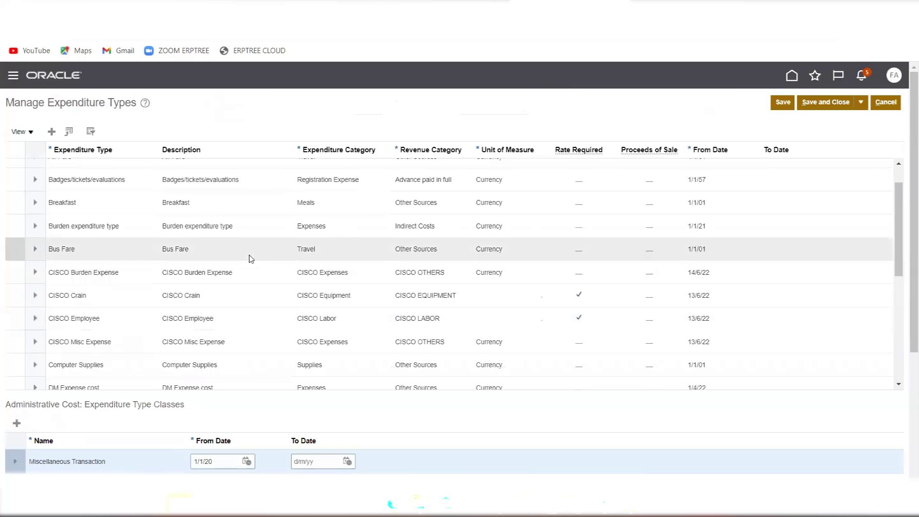
{"action": "scroll", "coordinate": [101, 241], "scroll_direction": "up", "scroll_amount": 2}
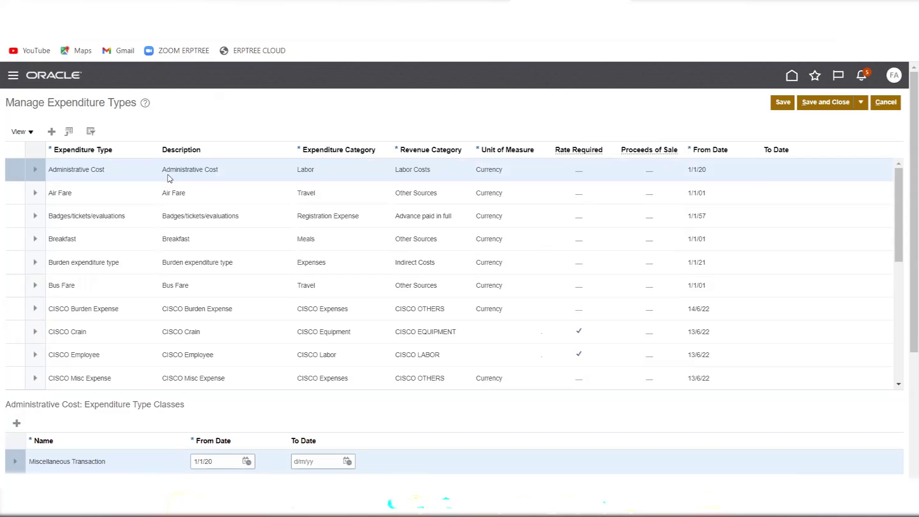
Step: Switch to the text notes and review the Labor Revenue and Non Labor Revenue lines under the last IT Development heading
{"action": "key", "text": "alt+Tab"}
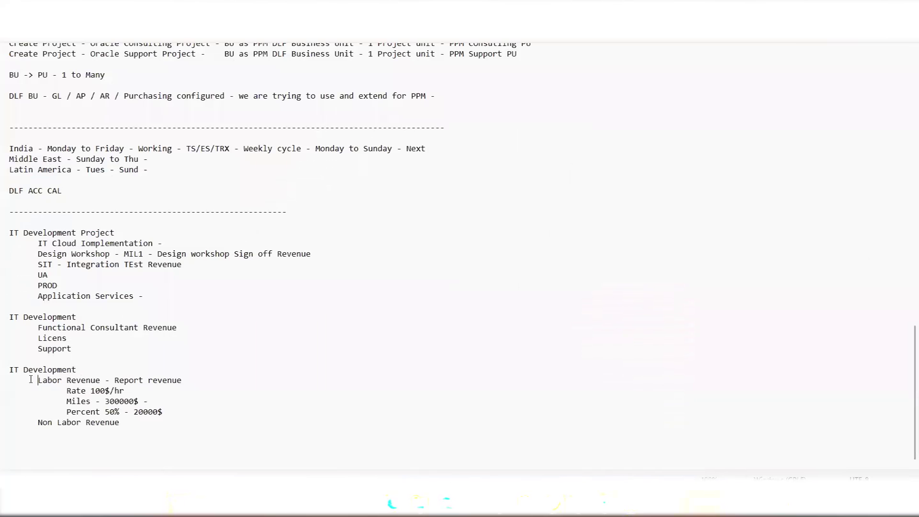
{"action": "left_click_drag", "start_coordinate": [31, 379], "coordinate": [143, 427]}
{"action": "left_click", "coordinate": [144, 428]}
{"action": "left_click_drag", "start_coordinate": [38, 381], "coordinate": [184, 384]}
{"action": "left_click", "coordinate": [162, 420]}
{"action": "left_click", "coordinate": [191, 381]}
{"action": "key", "text": "Return"}
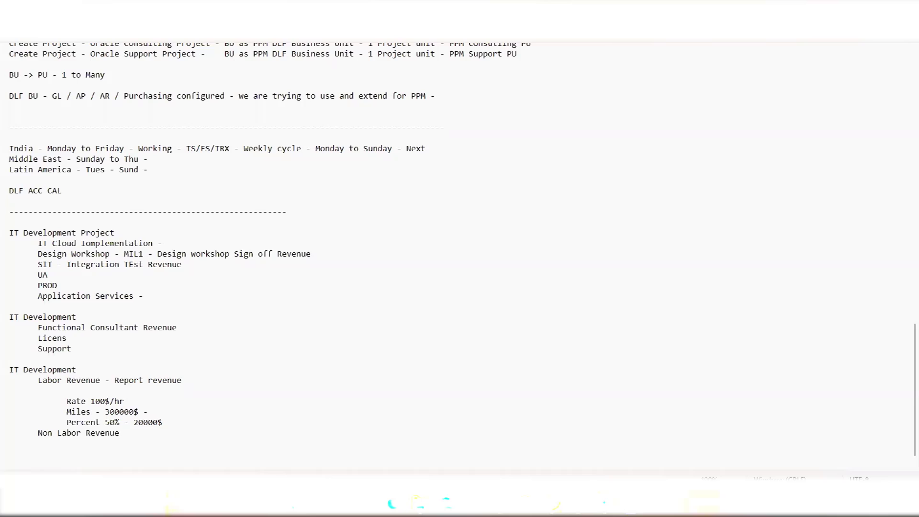
{"action": "key", "text": "Delete"}
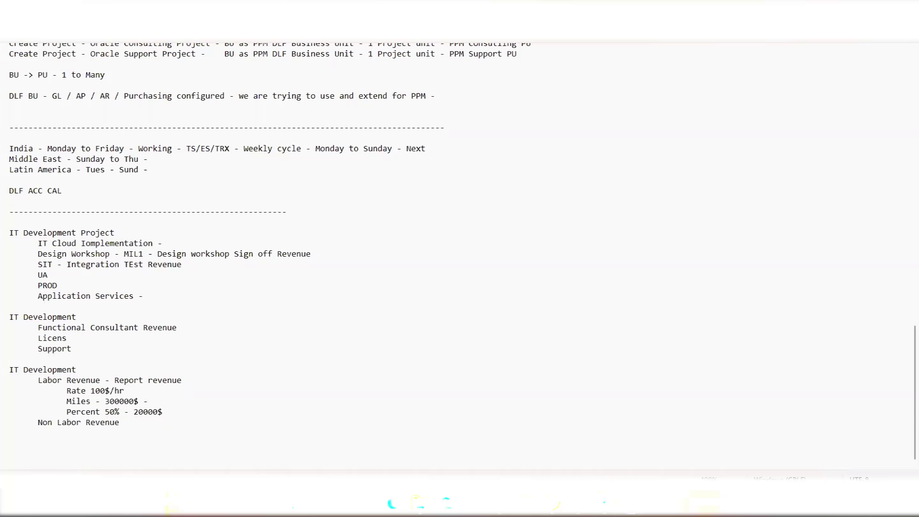
Step: Add the indented lines "Consultant flying Customer", "Hotel" and "Airf" below the Design Workshop line
{"action": "left_click", "coordinate": [329, 254]}
{"action": "key", "text": "Return"}
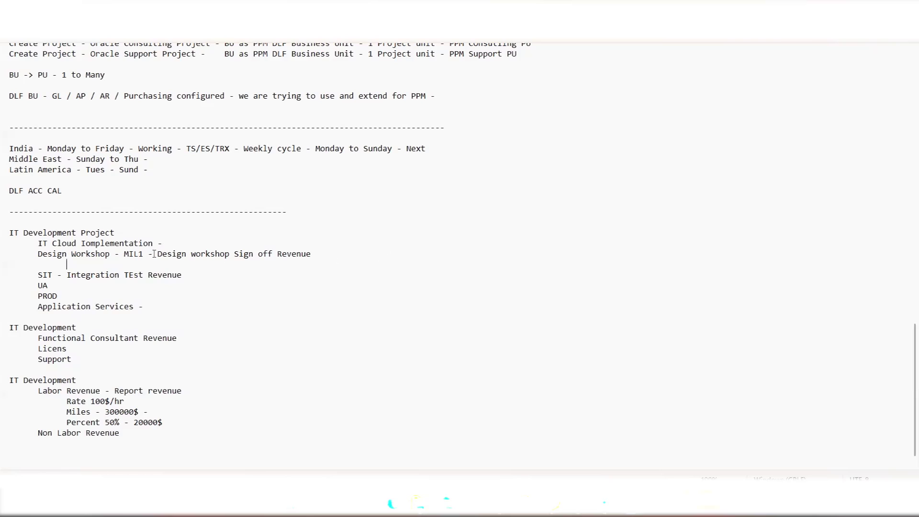
{"action": "left_click_drag", "start_coordinate": [157, 255], "coordinate": [258, 257]}
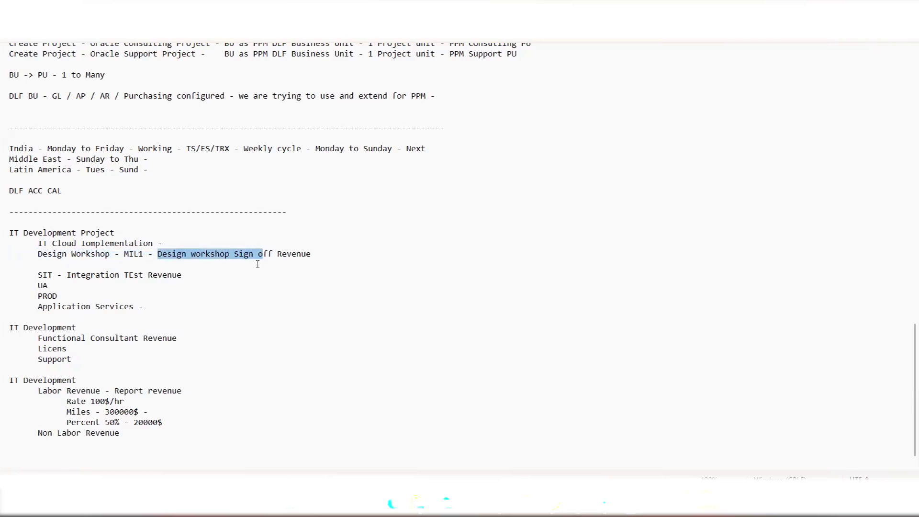
{"action": "left_click", "coordinate": [186, 274]}
{"action": "left_click", "coordinate": [96, 265]}
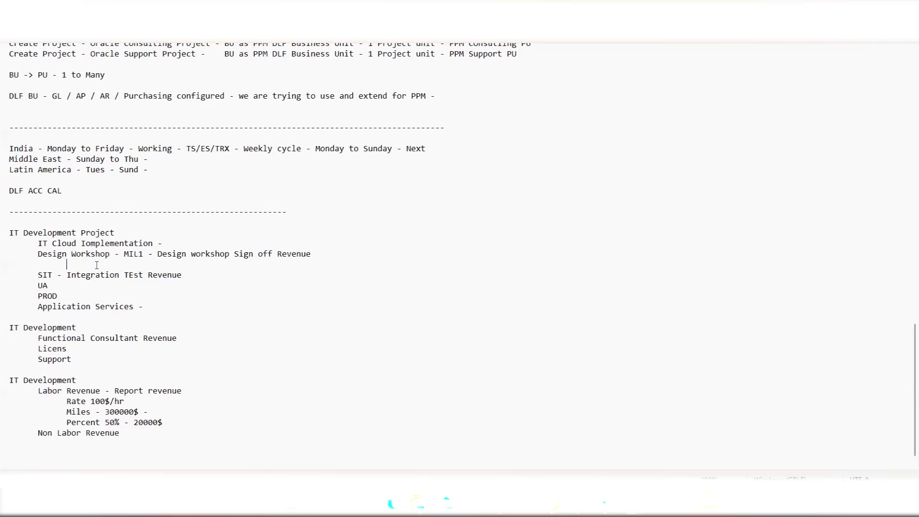
{"action": "type", "text": "Consultant flying Customer"}
{"action": "key", "text": "Return"}
{"action": "key", "text": "Tab"}
{"action": "type", "text": "Hotel"}
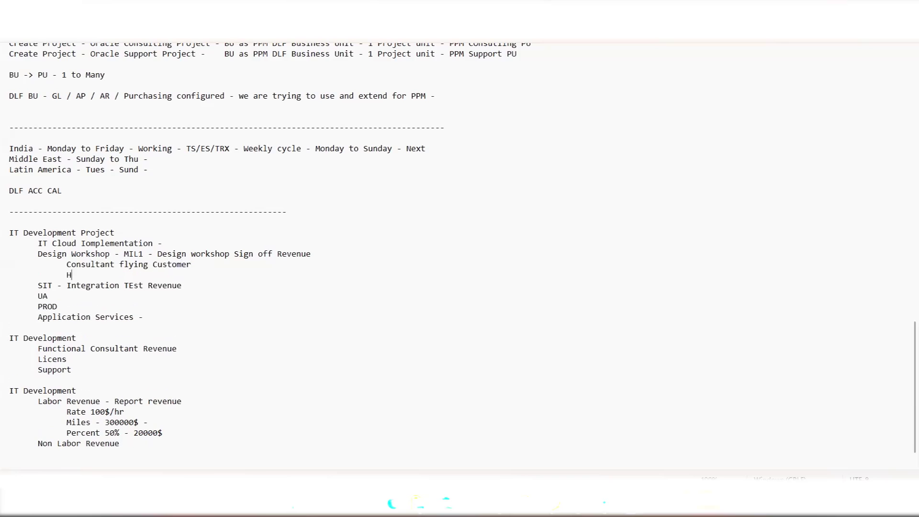
{"action": "key", "text": "Return"}
{"action": "type", "text": "Airf"}
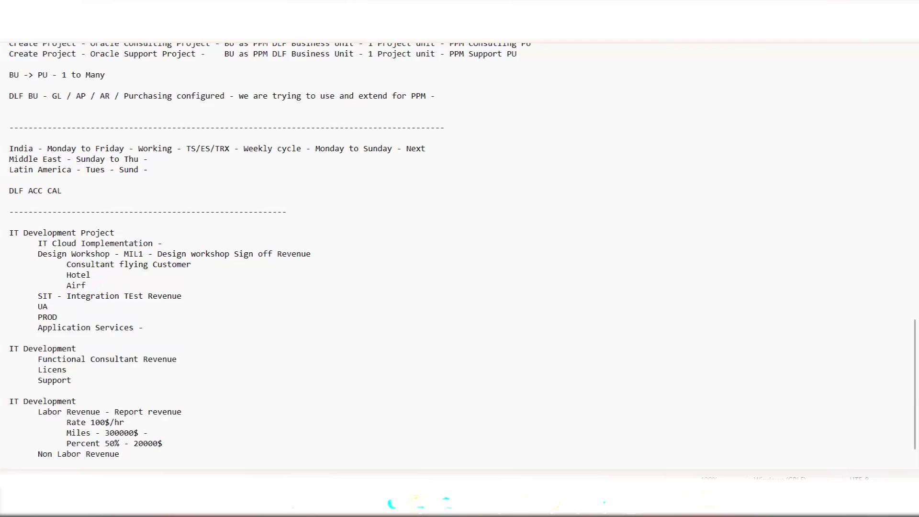
Step: Add the lines "Timesheets", "Leaves" and "Trainings" at the same indent below Airf, followed by a blank line
{"action": "key", "text": "Return"}
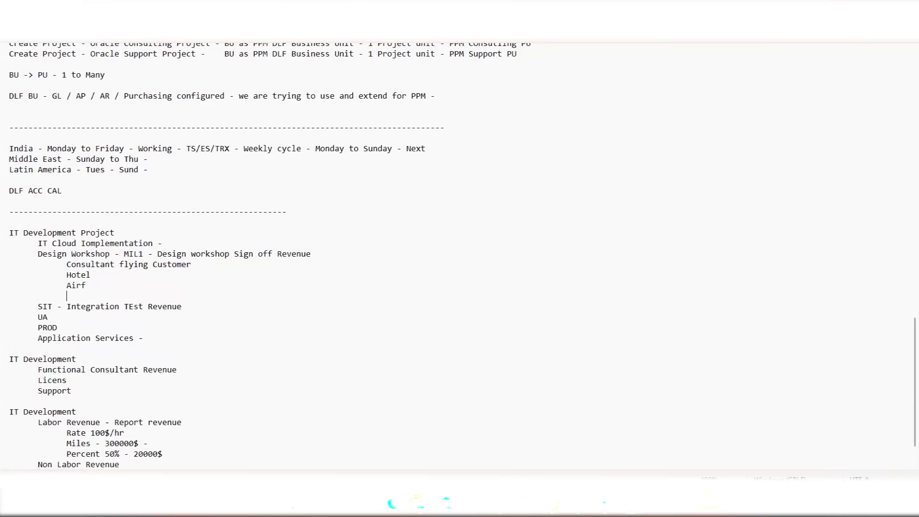
{"action": "type", "text": "Timesheets"}
{"action": "key", "text": "Return"}
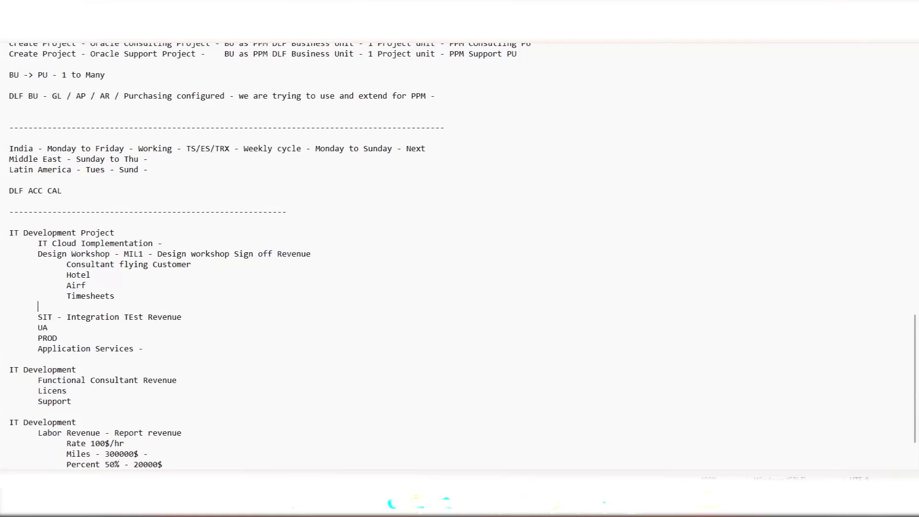
{"action": "type", "text": "Leaves"}
{"action": "key", "text": "Return"}
{"action": "key", "text": "BackSpace"}
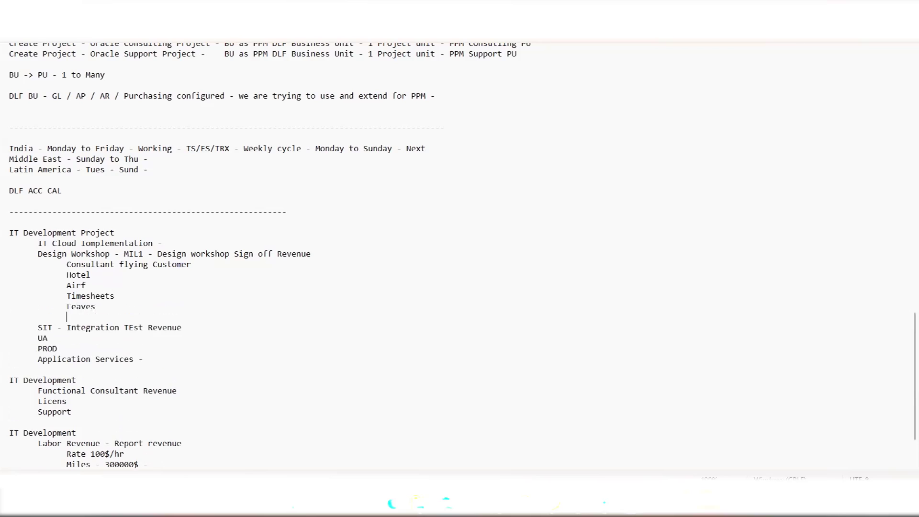
{"action": "type", "text": "Trainings"}
{"action": "key", "text": "Return"}
{"action": "key", "text": "BackSpace"}
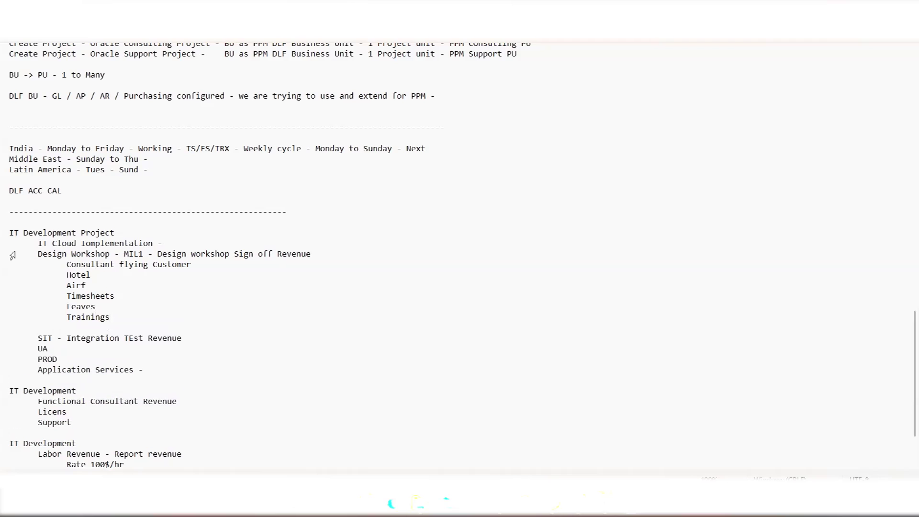
Step: Append "-" to the Consultant flying Customer line and "- Cost" to both the Hotel and Airf lines
{"action": "left_click_drag", "start_coordinate": [63, 267], "coordinate": [11, 267]}
{"action": "left_click", "coordinate": [122, 323]}
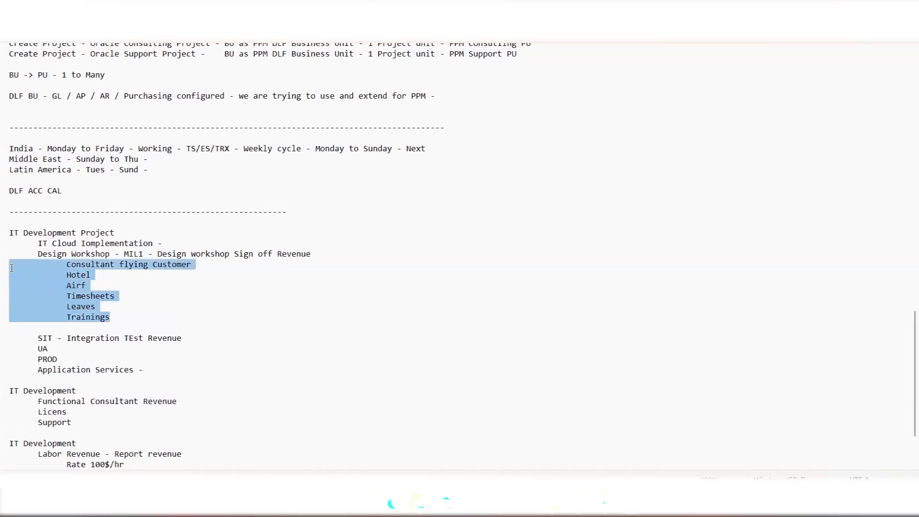
{"action": "left_click", "coordinate": [91, 276]}
{"action": "left_click", "coordinate": [192, 265]}
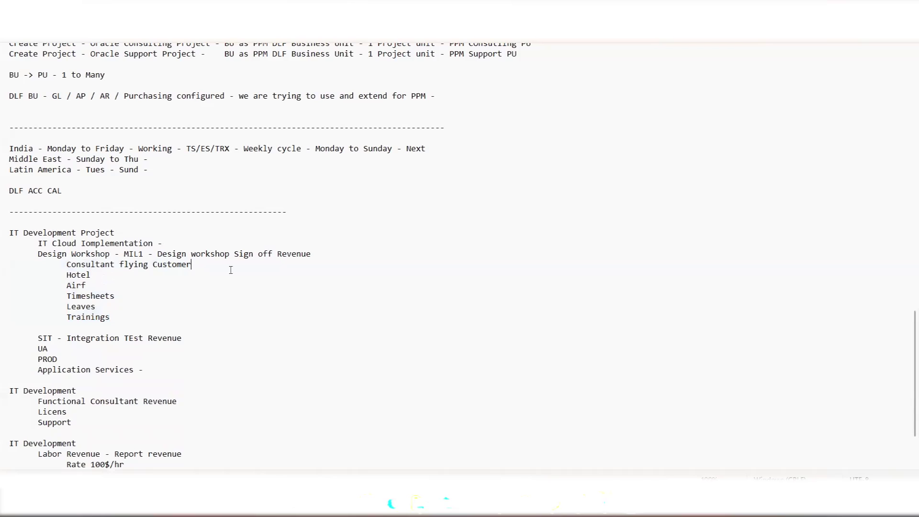
{"action": "type", "text": "-"}
{"action": "left_click", "coordinate": [126, 272]}
{"action": "type", "text": "- Cost"}
{"action": "key", "text": "End"}
{"action": "type", "text": "- Cost"}
Step: Append "- Cost rates" to the Timesheets line and "- Non Billable Cost" to the Leaves and Trainings lines
{"action": "left_click", "coordinate": [122, 295]}
{"action": "type", "text": "- Cost rates Leaves - Non Bi"}
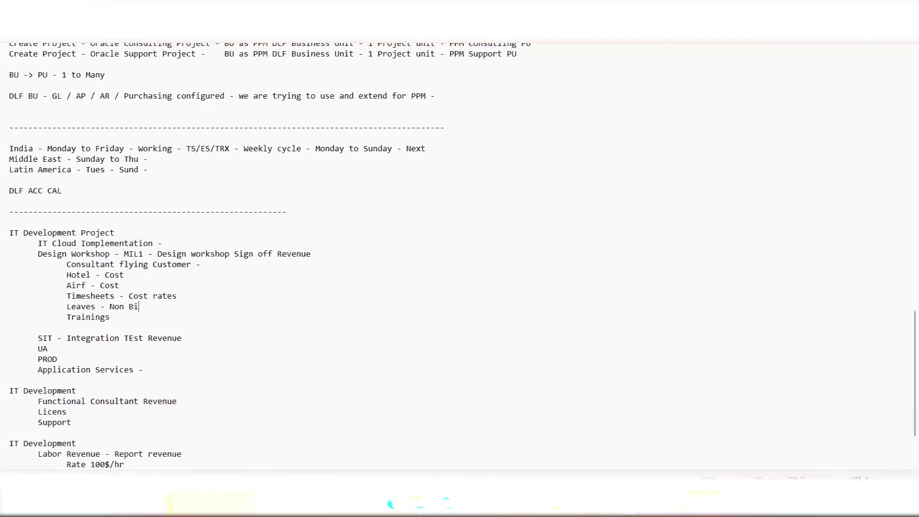
{"action": "type", "text": "llable Cost"}
{"action": "key", "text": "Down"}
{"action": "type", "text": "Non Billable Cost"}
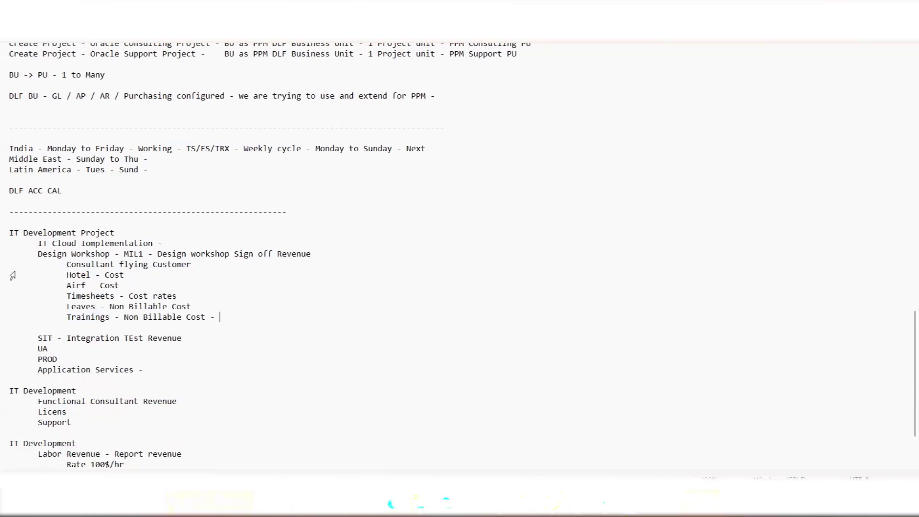
Step: Append "- Expense" to the Hotel line and "- Timesheet" to the Timesheets line
{"action": "left_click_drag", "start_coordinate": [10, 276], "coordinate": [141, 278]}
{"action": "left_click", "coordinate": [150, 274]}
{"action": "left_click_drag", "start_coordinate": [61, 272], "coordinate": [108, 295]}
{"action": "left_click", "coordinate": [141, 300]}
{"action": "type", "text": "- Expense"}
{"action": "left_click", "coordinate": [182, 294]}
{"action": "type", "text": "- Timesheet"}
Step: Append "- Leave application - Hours" to the Leaves line and "- Legacy Application - Hours" to the Trainings line
{"action": "left_click", "coordinate": [208, 309]}
{"action": "type", "text": "- Leave appli"}
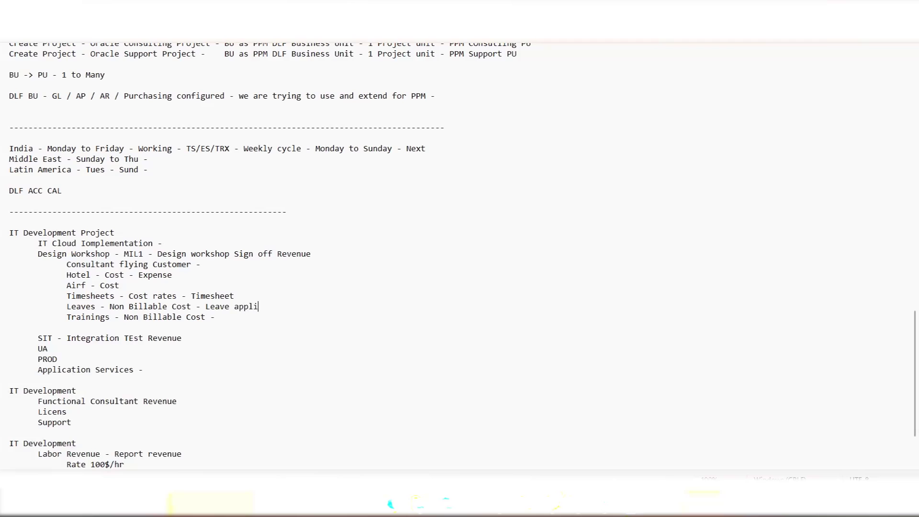
{"action": "type", "text": "cation"}
{"action": "left_click", "coordinate": [222, 318]}
{"action": "type", "text": "Legacy Application"}
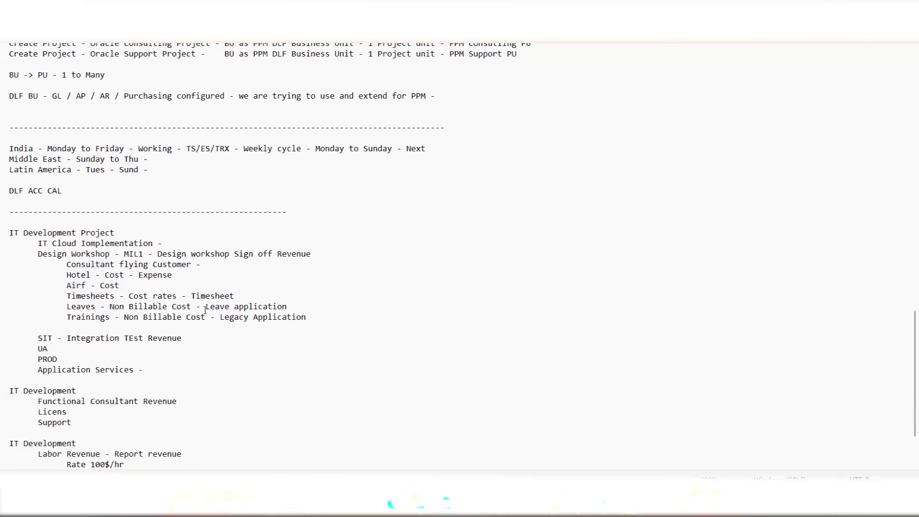
{"action": "left_click", "coordinate": [291, 306]}
{"action": "type", "text": "- Hours- Hours"}
Step: Append "- Expense - Currency" to the Airf line and "- Currency" to the Hotel line
{"action": "left_click_drag", "start_coordinate": [345, 317], "coordinate": [5, 262]}
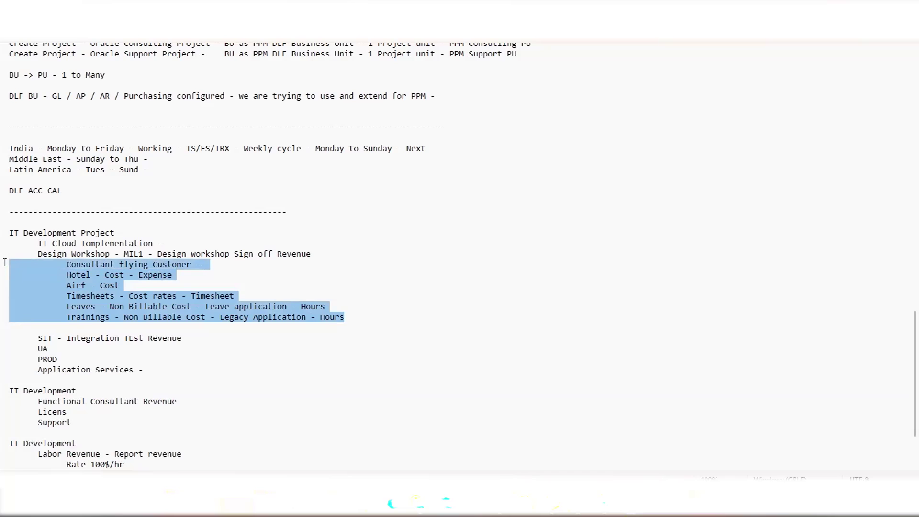
{"action": "left_click", "coordinate": [234, 279]}
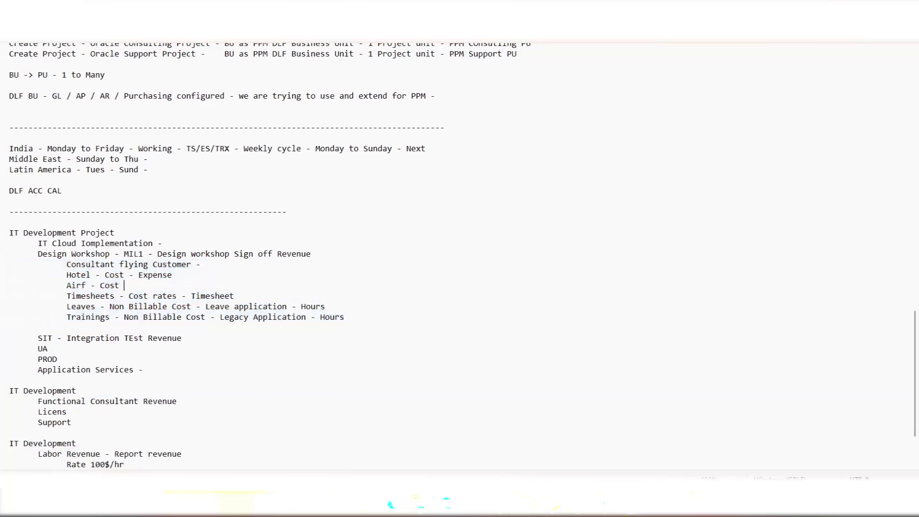
{"action": "type", "text": "- Cu"}
{"action": "type", "text": "ncy"}
{"action": "type", "text": "- Expense "}
{"action": "type", "text": "- Currenc"}
{"action": "type", "text": "y"}
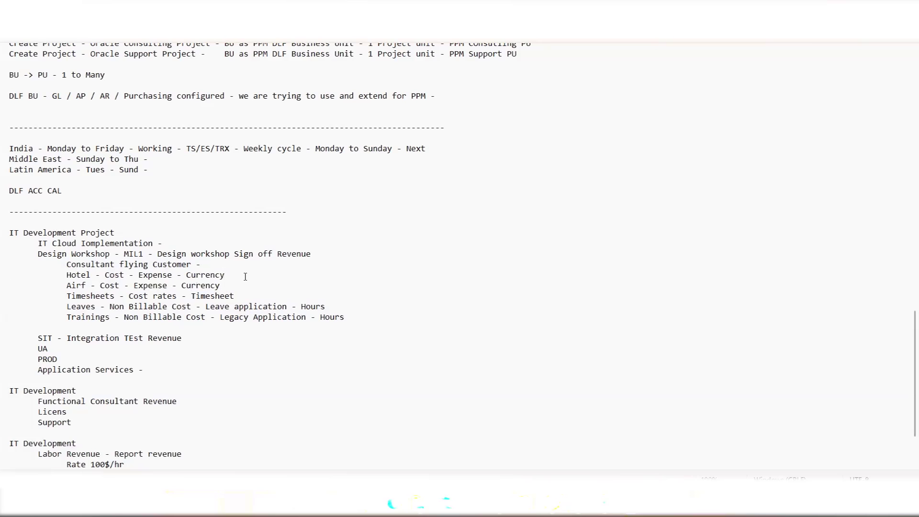
Step: Extend the Hotel line with "- Address - Pointers - Cost elements - external application / other appl in same cloud / or in PPM - Expenditure types"
{"action": "left_click_drag", "start_coordinate": [350, 317], "coordinate": [52, 263]}
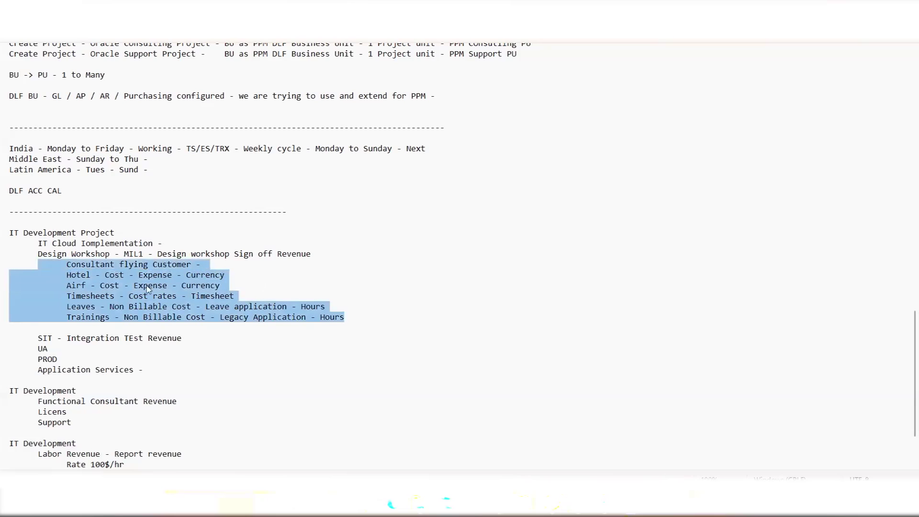
{"action": "left_click", "coordinate": [248, 294]}
{"action": "left_click", "coordinate": [255, 274]}
{"action": "type", "text": "- "}
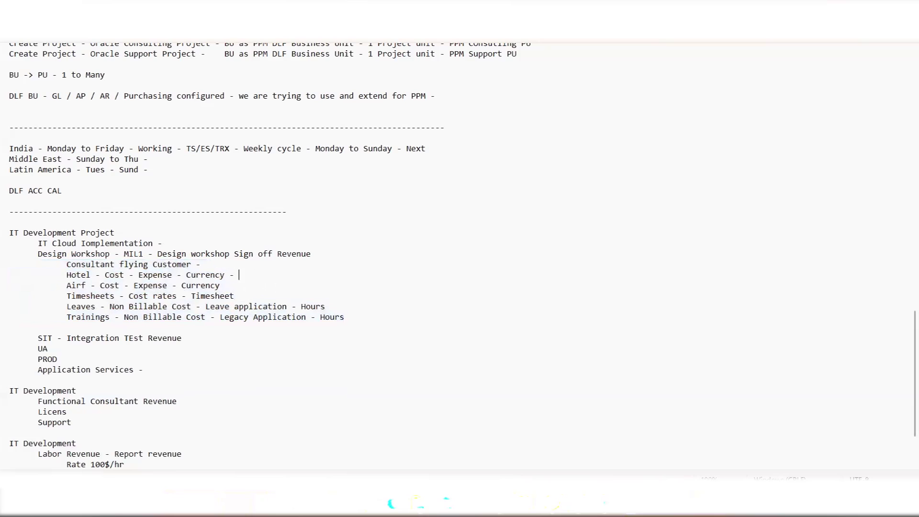
{"action": "type", "text": "Address - Pointers - Cost e"}
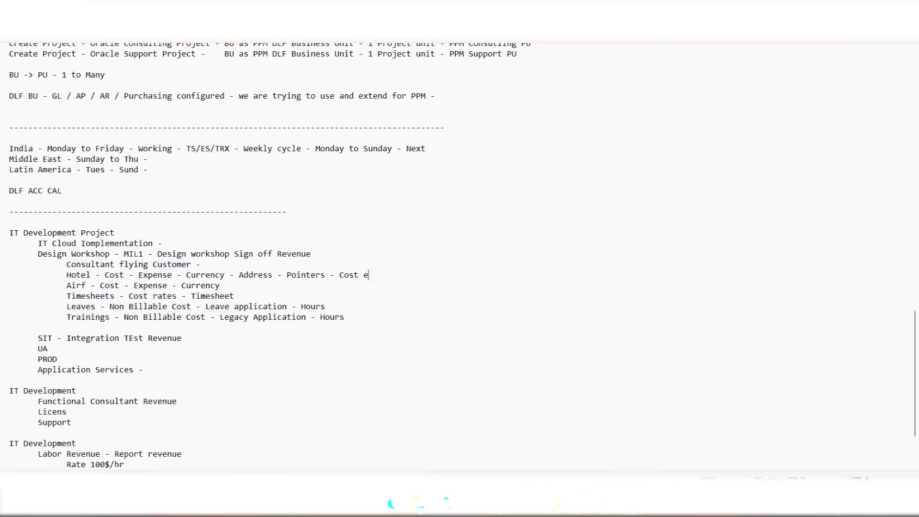
{"action": "type", "text": "lenments - external application / "}
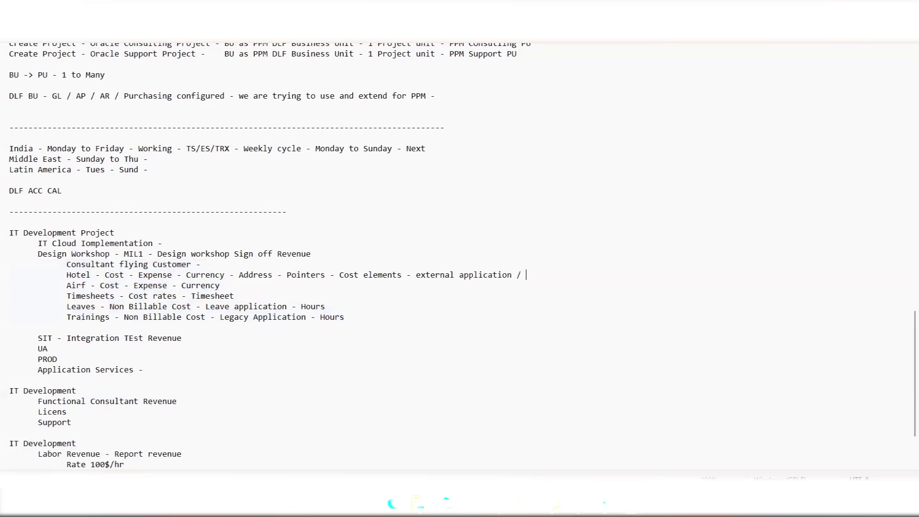
{"action": "type", "text": "other appl in same cloud / or in PPM -"}
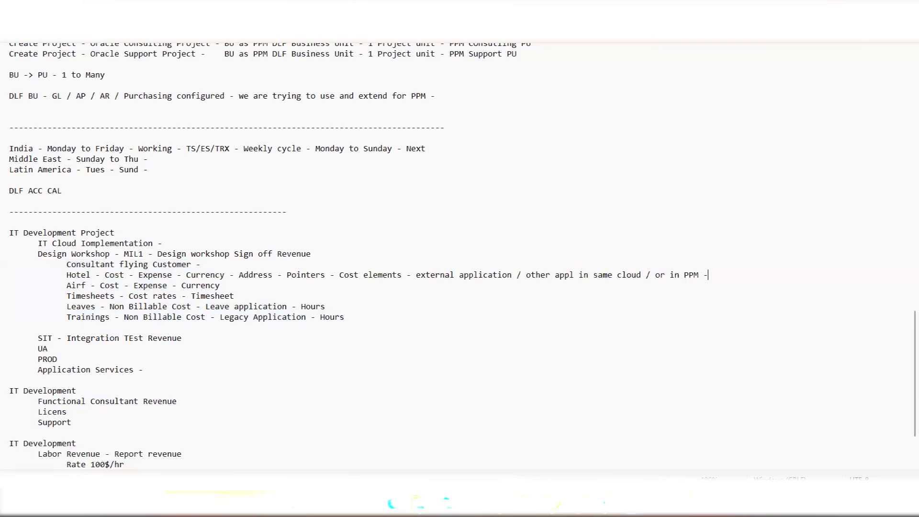
{"action": "type", "text": " Expenditure types"}
Step: Switch back from the notes to the Manage Expenditure Types page in Oracle
{"action": "key", "text": "alt+Tab"}
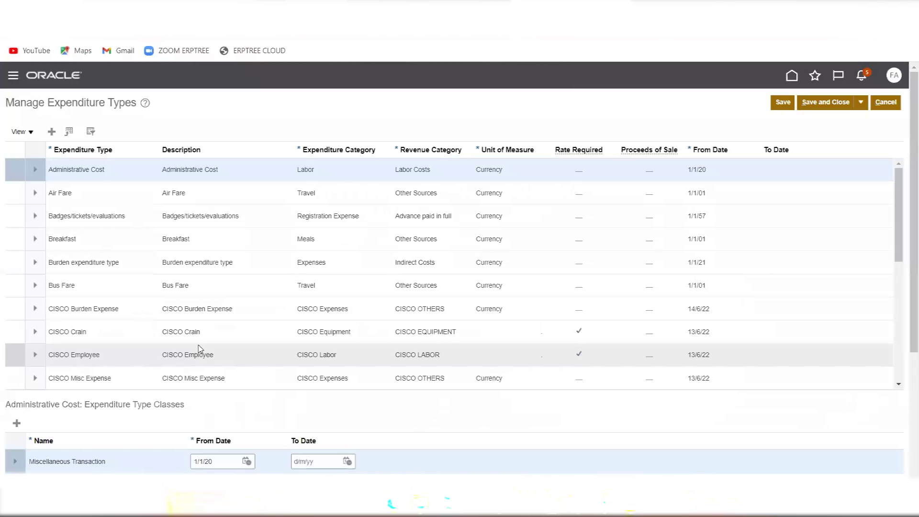
{"action": "key", "text": "alt+Tab"}
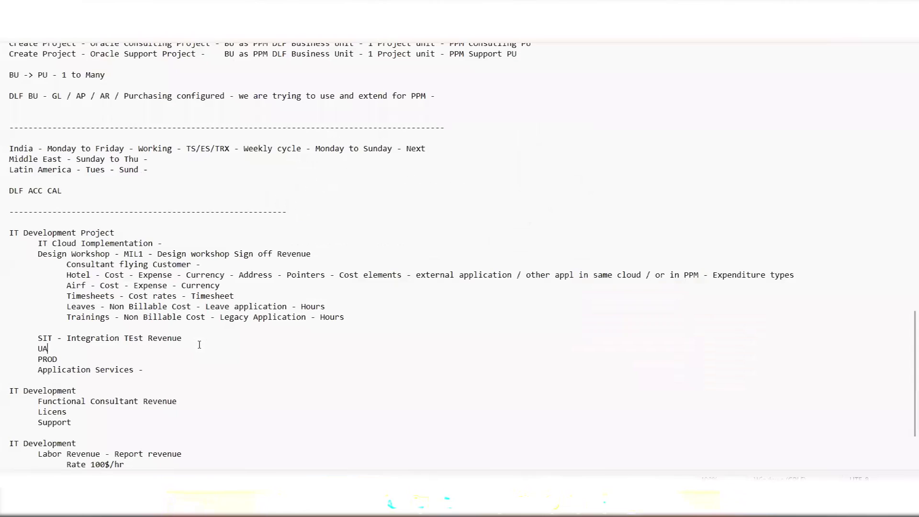
{"action": "key", "text": "alt+Tab"}
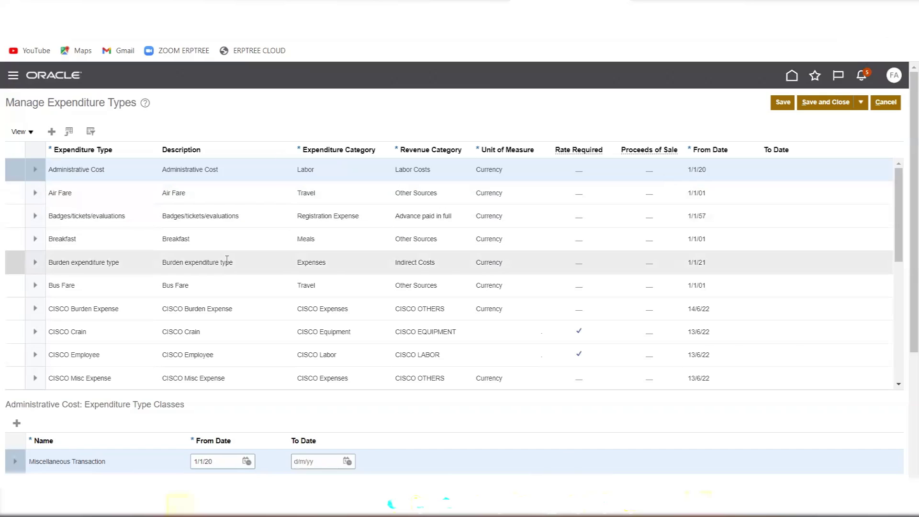
Step: Add a new expenditure type row and name it PPM Consulting Labor
{"action": "scroll", "coordinate": [117, 459], "scroll_direction": "down", "scroll_amount": 2}
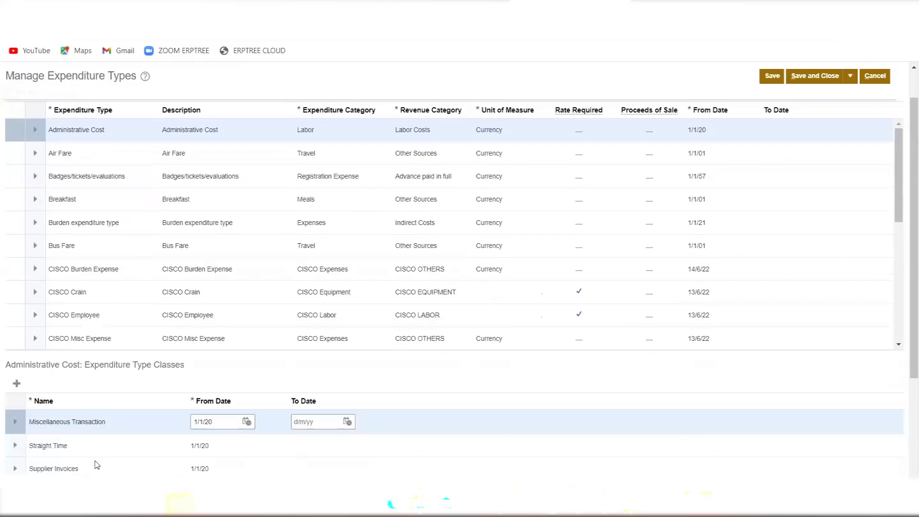
{"action": "scroll", "coordinate": [115, 410], "scroll_direction": "up", "scroll_amount": 2}
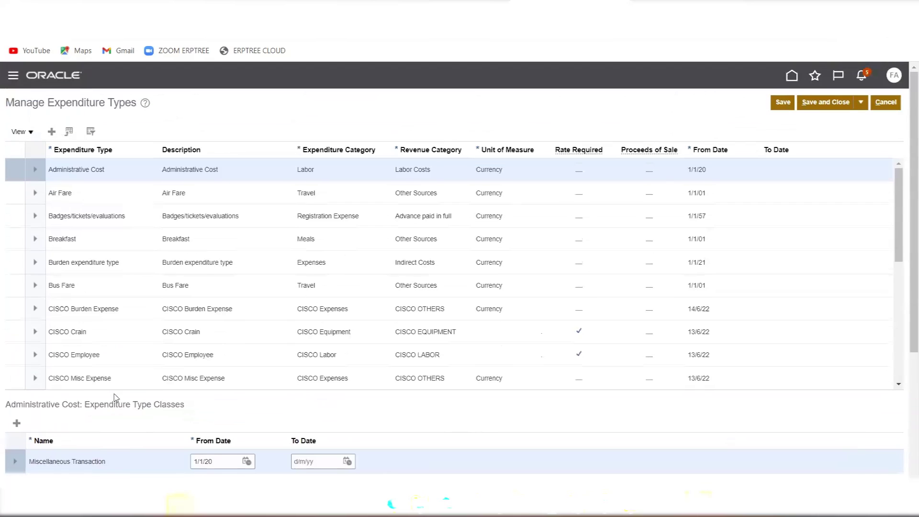
{"action": "left_click", "coordinate": [80, 190]}
{"action": "left_click", "coordinate": [51, 131]}
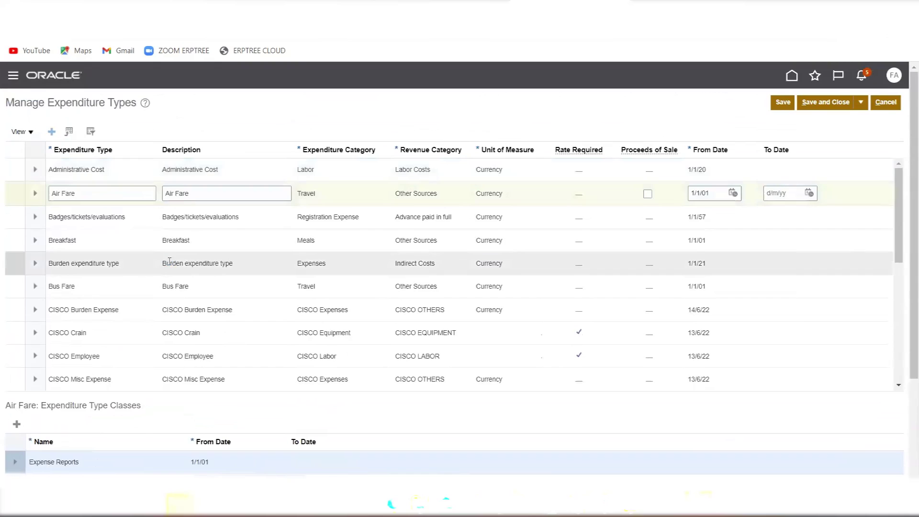
{"action": "left_click", "coordinate": [119, 193]}
{"action": "type", "text": "PP"}
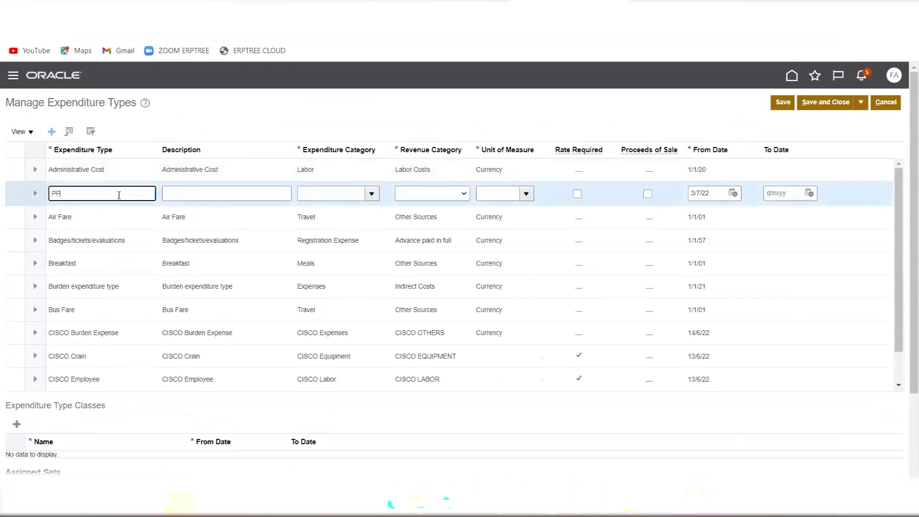
{"action": "type", "text": "M Consulting Labor"}
{"action": "key", "text": "Tab"}
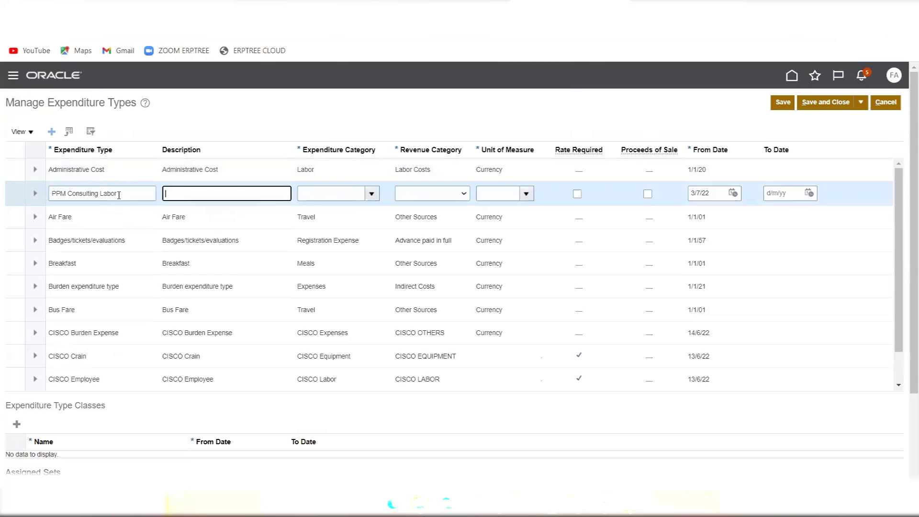
Step: Copy the name PPM Consulting Labor into the new expenditure type's description
{"action": "left_click_drag", "start_coordinate": [118, 195], "coordinate": [38, 196]}
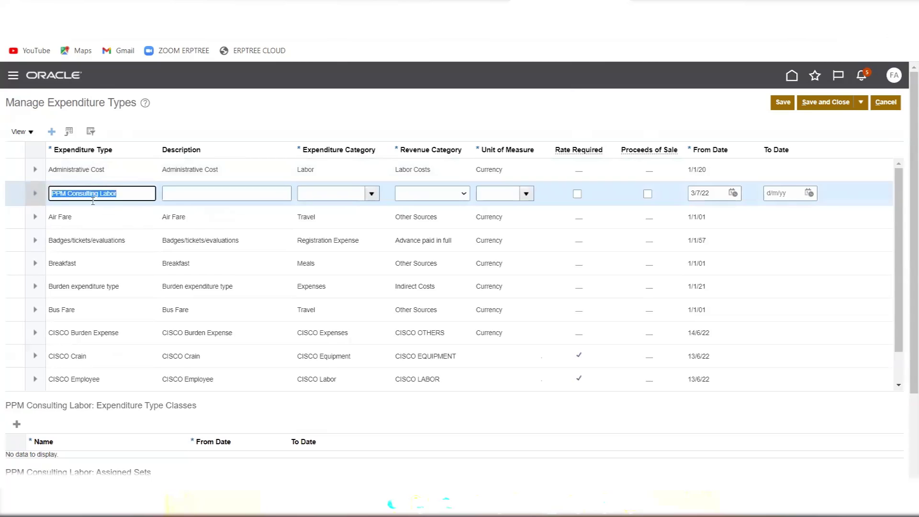
{"action": "key", "text": "ctrl+c"}
{"action": "left_click", "coordinate": [184, 196]}
{"action": "key", "text": "ctrl+v"}
Step: Assign the PPM Labor Exp Category expenditure category to the PPM Consulting Labor type
{"action": "key", "text": "Tab"}
{"action": "type", "text": "LAb"}
{"action": "key", "text": "BackSpace"}
{"action": "key", "text": "BackSpace"}
{"action": "key", "text": "BackSpace"}
{"action": "type", "text": "PPM"}
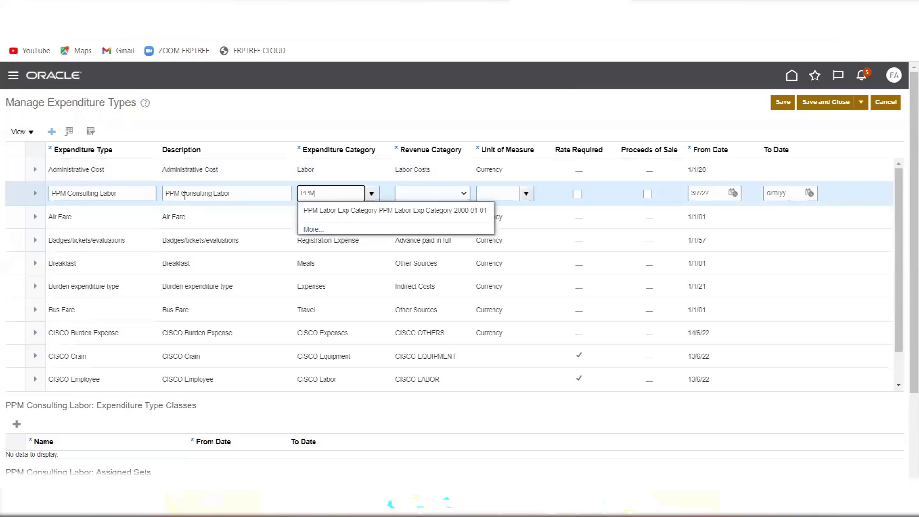
{"action": "left_click", "coordinate": [345, 211]}
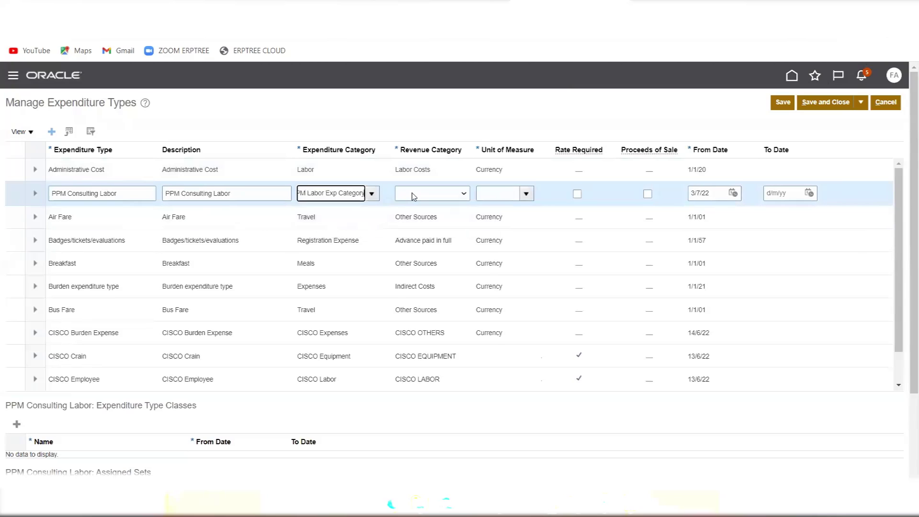
Step: Set the new type's revenue category to PPM Revenue Category and its unit of measure to Hours
{"action": "left_click", "coordinate": [414, 193]}
{"action": "scroll", "coordinate": [416, 335], "scroll_direction": "down", "scroll_amount": 2}
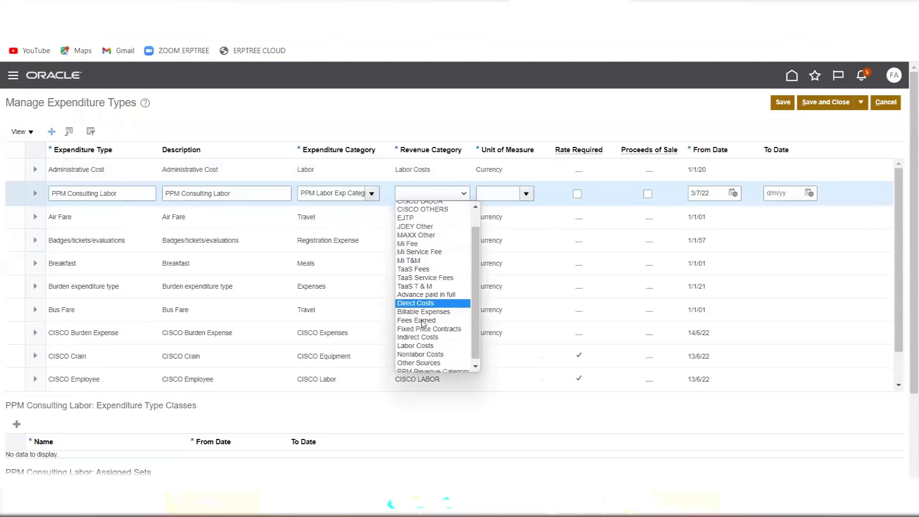
{"action": "left_click", "coordinate": [419, 367]}
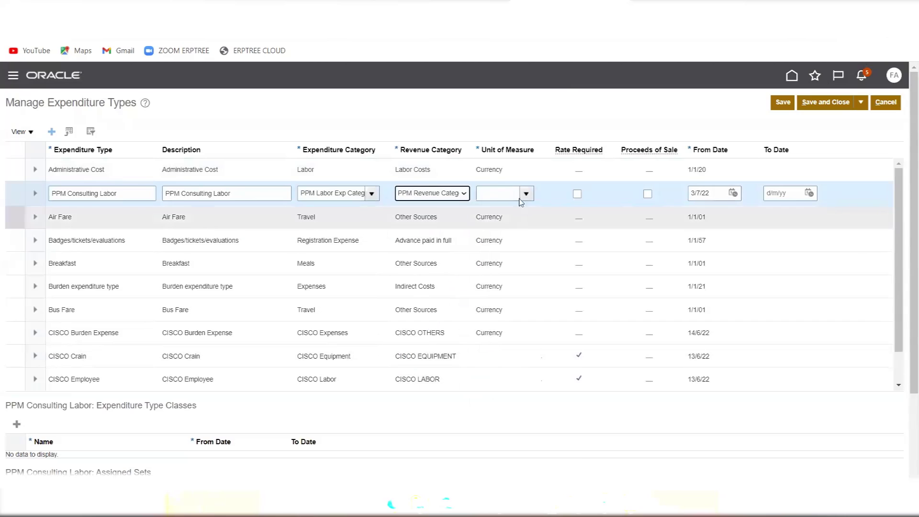
{"action": "left_click", "coordinate": [495, 193]}
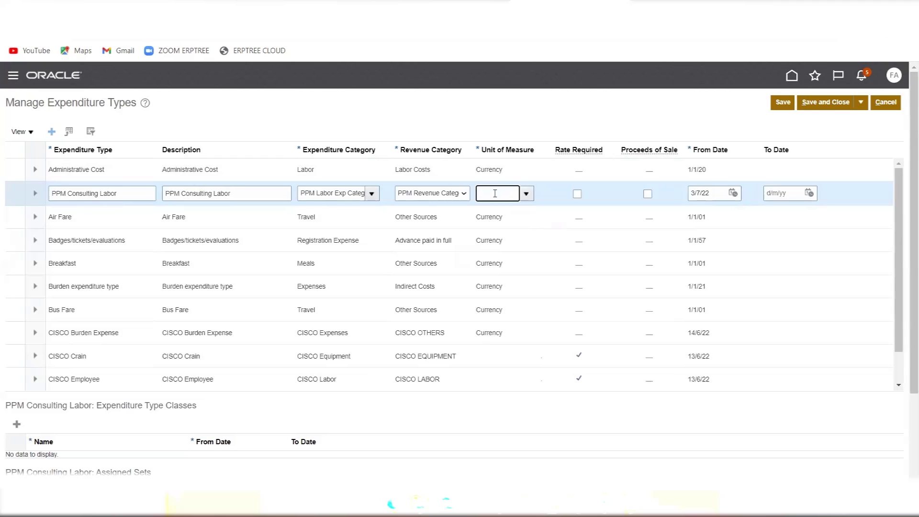
{"action": "type", "text": "Hou"}
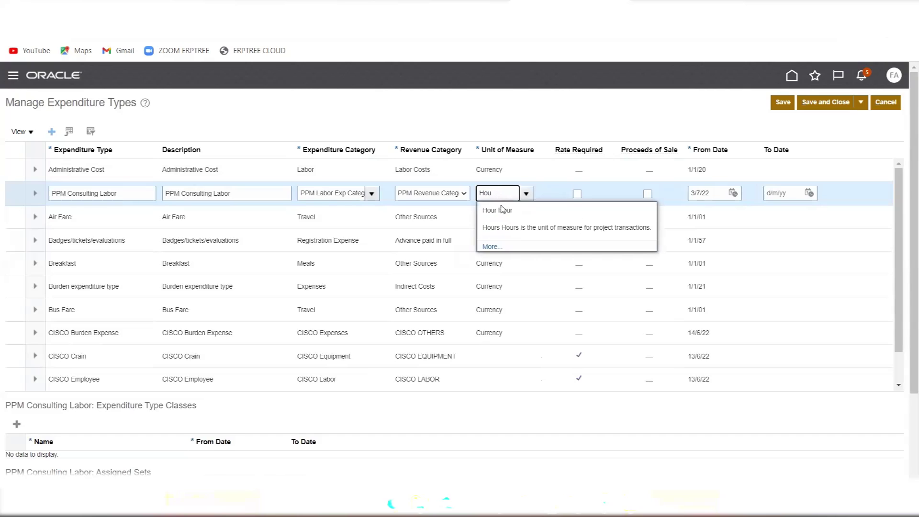
{"action": "left_click", "coordinate": [510, 233]}
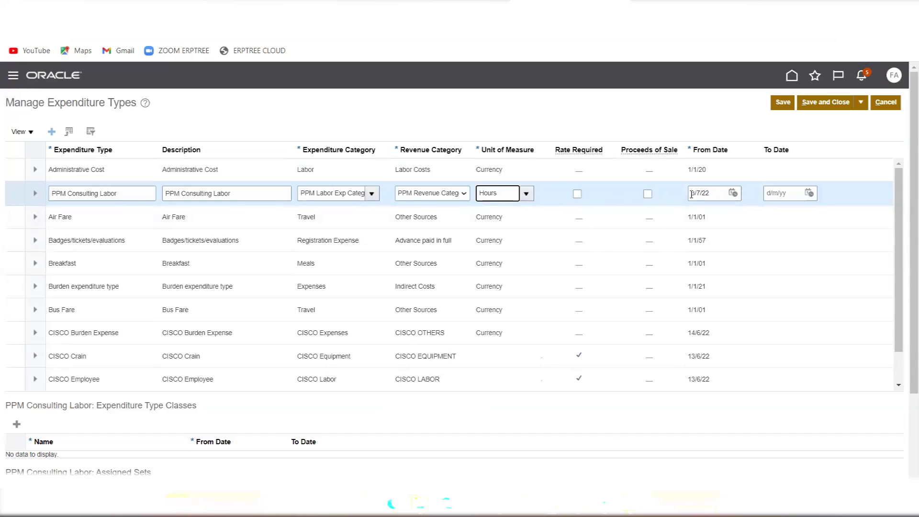
Step: Set the PPM Consulting Labor start date to 1/1/2000 and try to save the expenditure type
{"action": "key", "text": "Tab"}
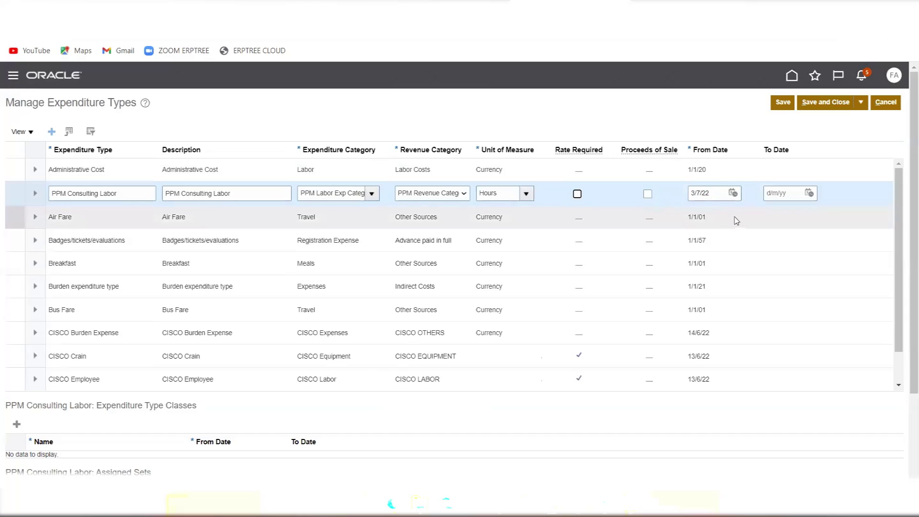
{"action": "left_click", "coordinate": [700, 195]}
{"action": "left_click_drag", "start_coordinate": [711, 194], "coordinate": [684, 195]}
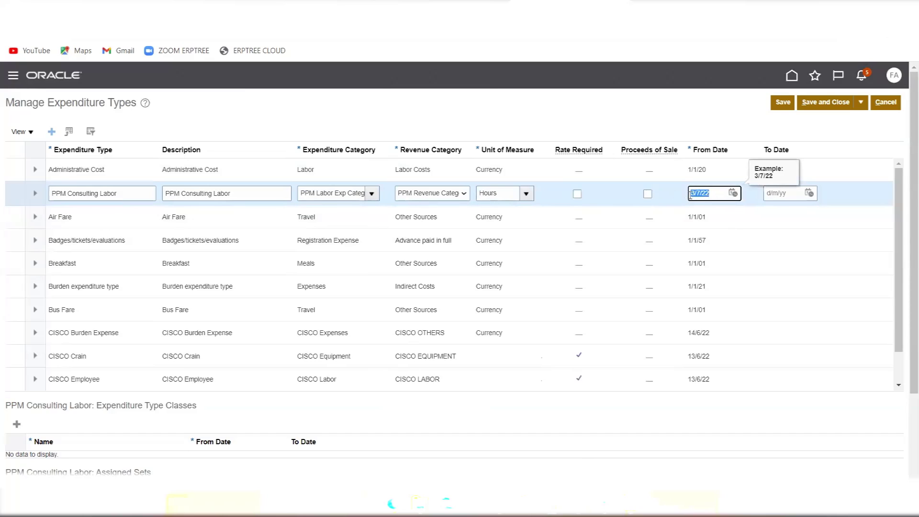
{"action": "type", "text": "1/1/"}
{"action": "type", "text": "2000"}
{"action": "key", "text": "Tab"}
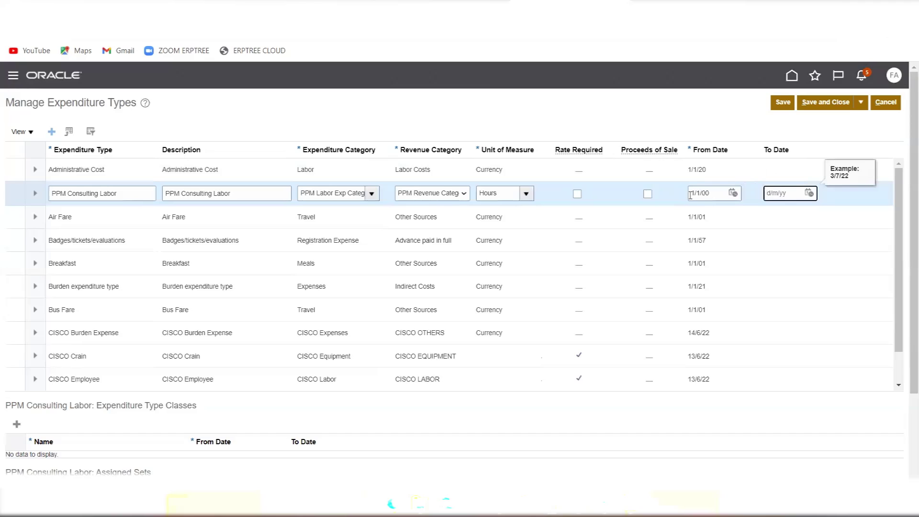
{"action": "left_click", "coordinate": [783, 102]}
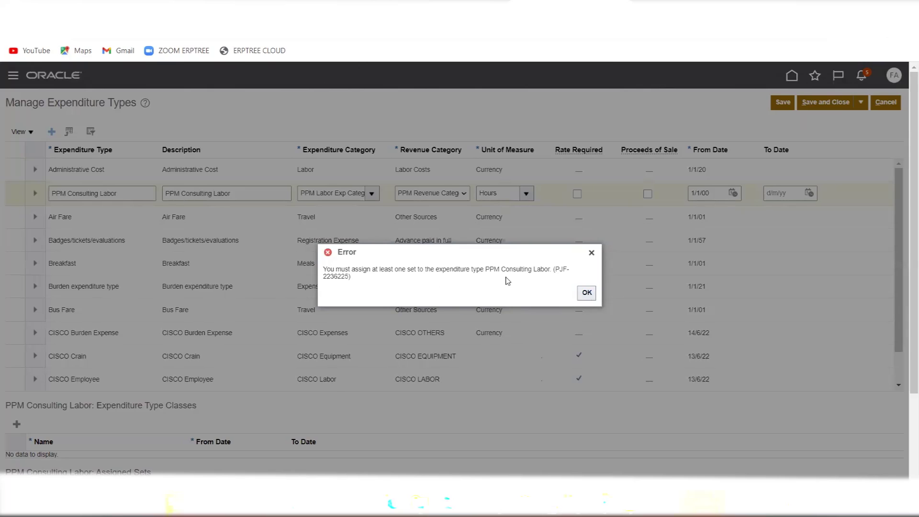
{"action": "left_click", "coordinate": [580, 296]}
Step: Add the Straight Time expenditure type class to PPM Consulting Labor
{"action": "scroll", "coordinate": [204, 421], "scroll_direction": "down", "scroll_amount": 3}
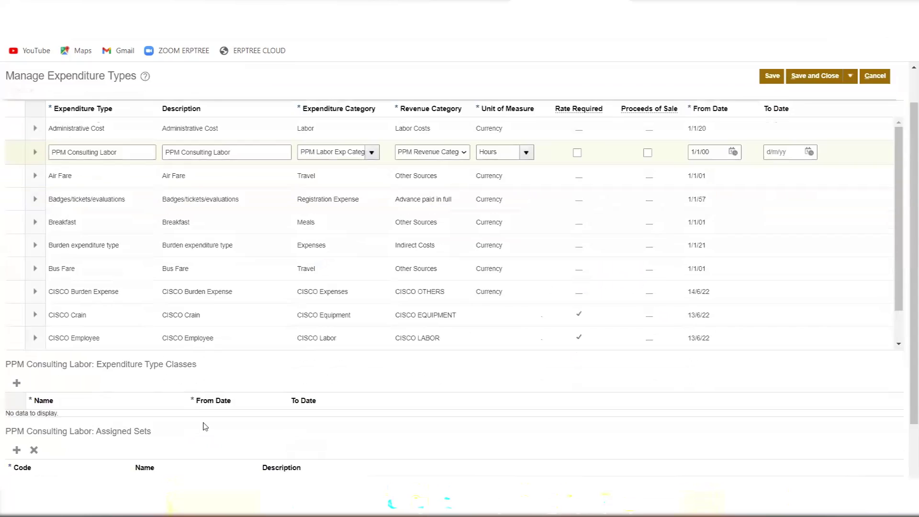
{"action": "scroll", "coordinate": [204, 427], "scroll_direction": "down", "scroll_amount": 1}
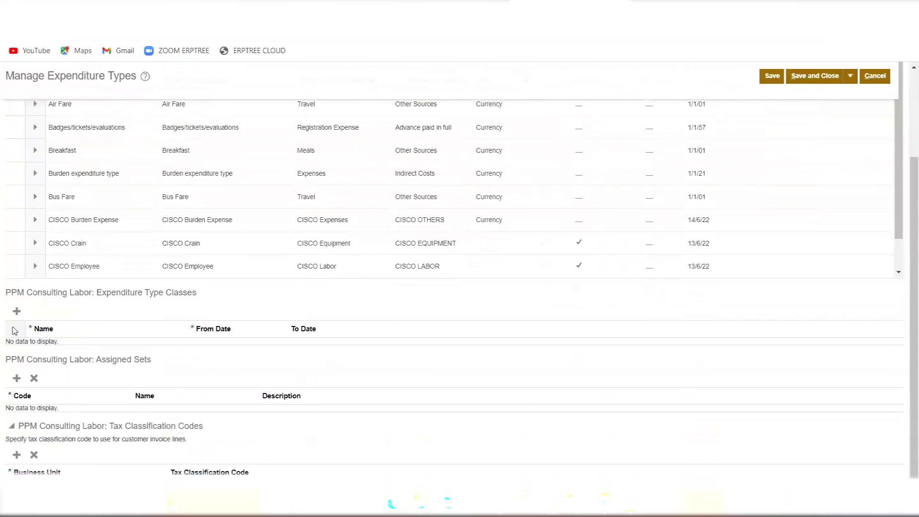
{"action": "left_click", "coordinate": [17, 312]}
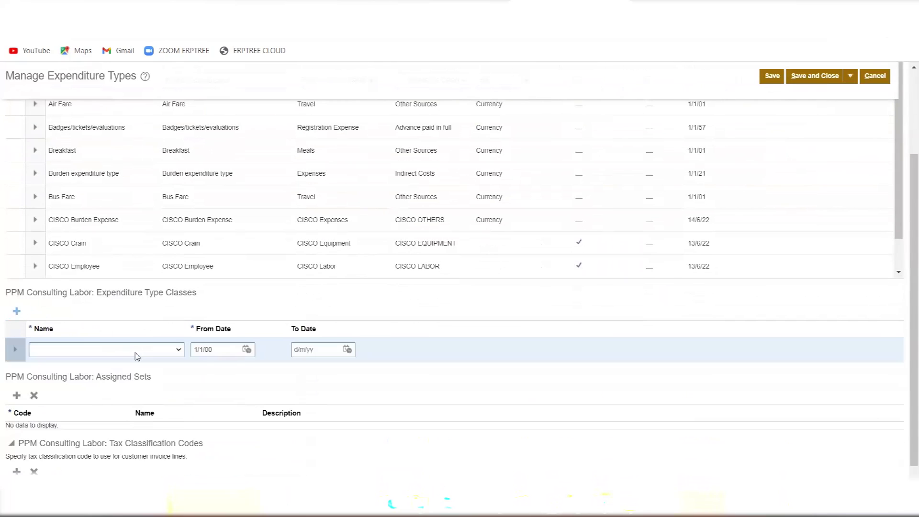
{"action": "left_click", "coordinate": [176, 350]}
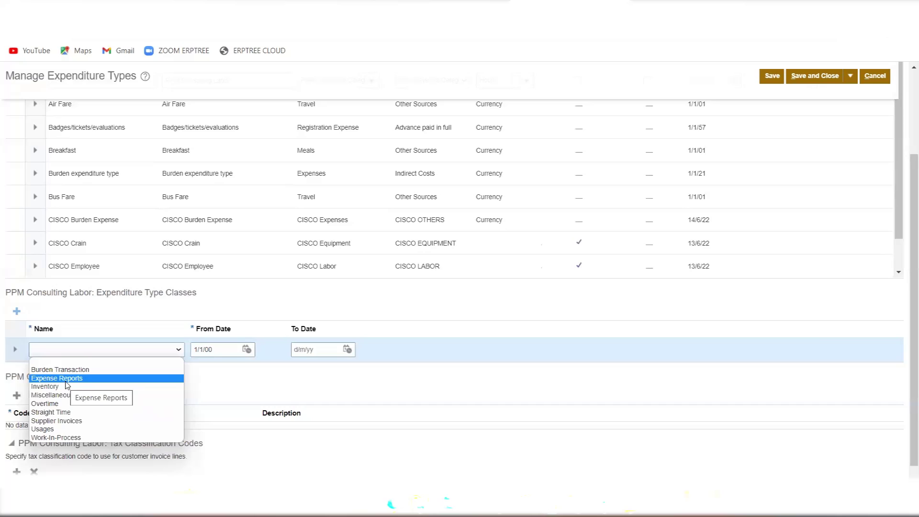
{"action": "left_click", "coordinate": [76, 413]}
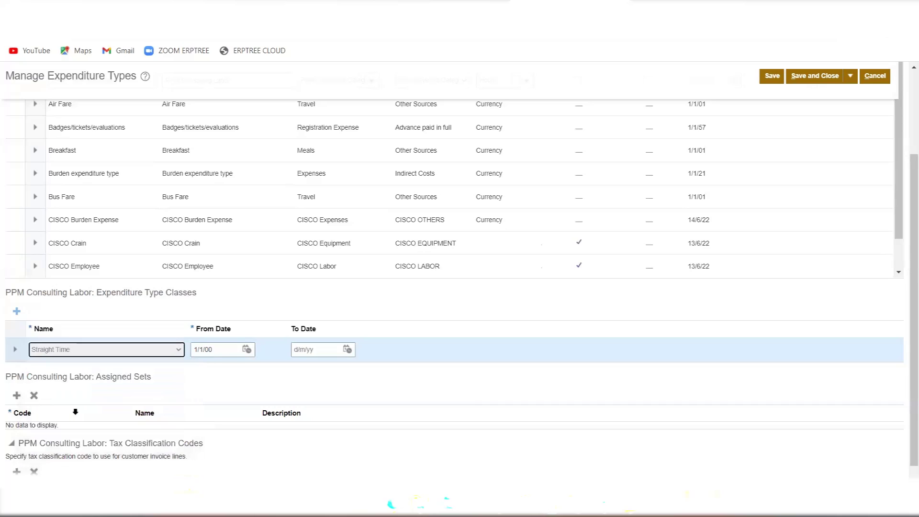
Step: Assign the COMMON reference data set to PPM Consulting Labor and save the expenditure type
{"action": "scroll", "coordinate": [189, 389], "scroll_direction": "down", "scroll_amount": 1}
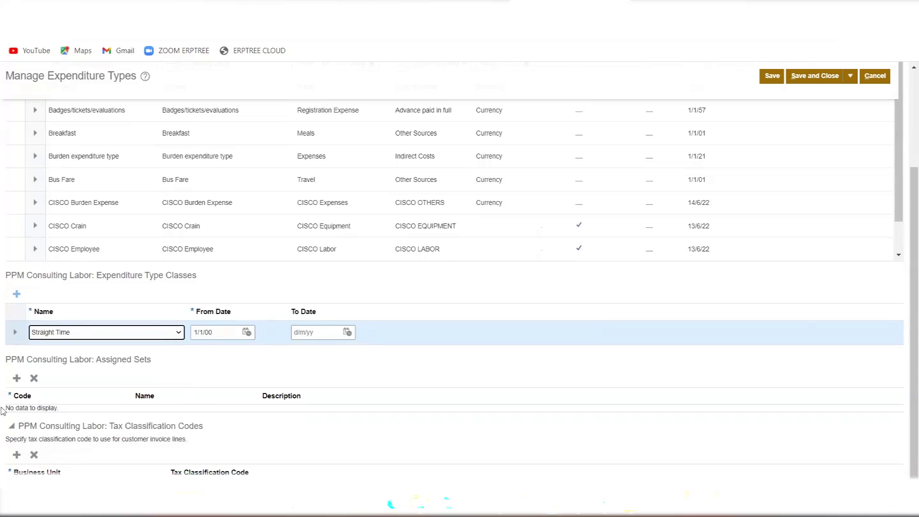
{"action": "left_click", "coordinate": [17, 378]}
{"action": "left_click", "coordinate": [109, 417]}
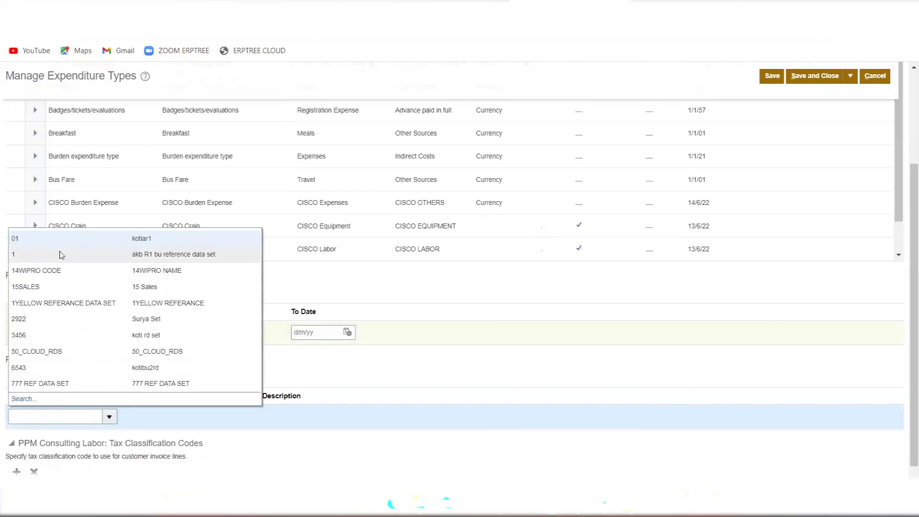
{"action": "left_click", "coordinate": [21, 399]}
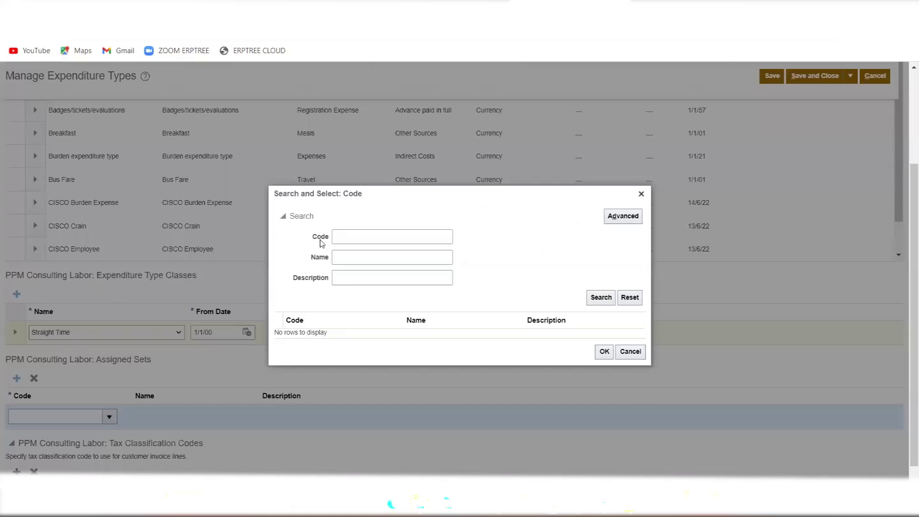
{"action": "left_click", "coordinate": [355, 237]}
{"action": "type", "text": "COMMON"}
{"action": "key", "text": "Return"}
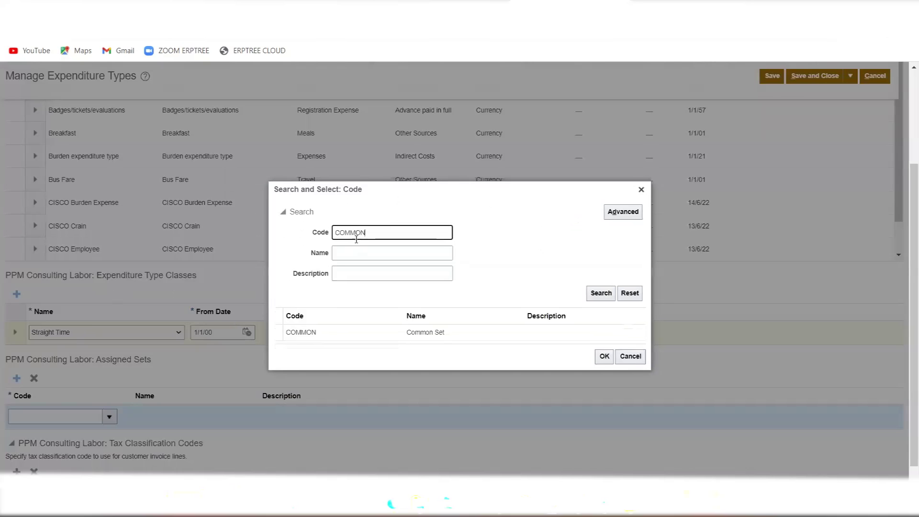
{"action": "left_click", "coordinate": [338, 332]}
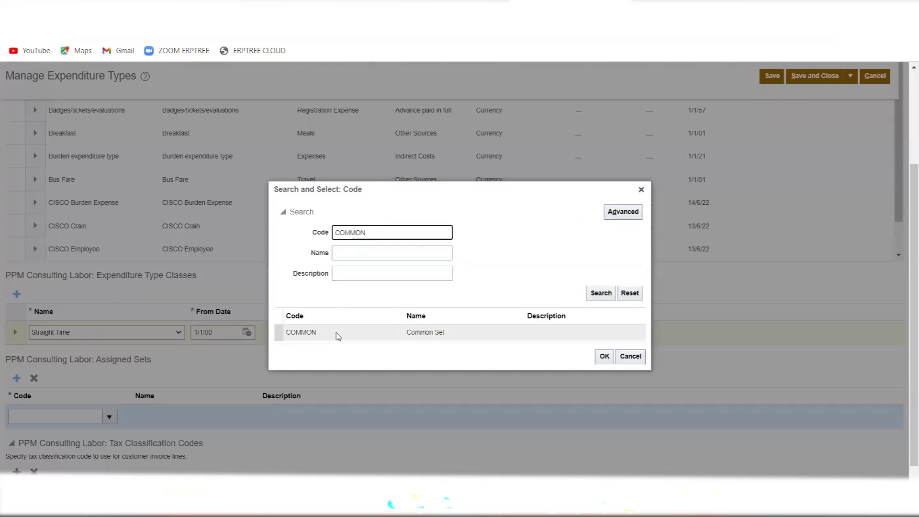
{"action": "left_click", "coordinate": [604, 358]}
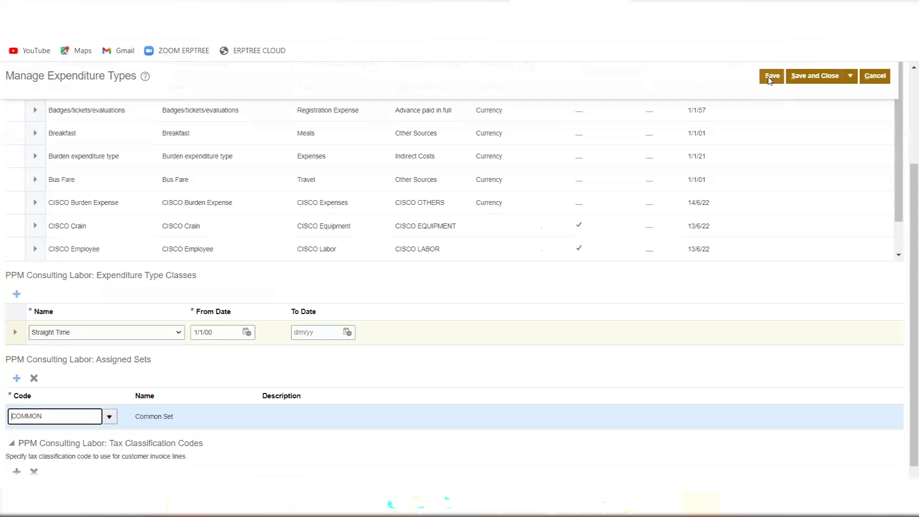
{"action": "left_click", "coordinate": [771, 76]}
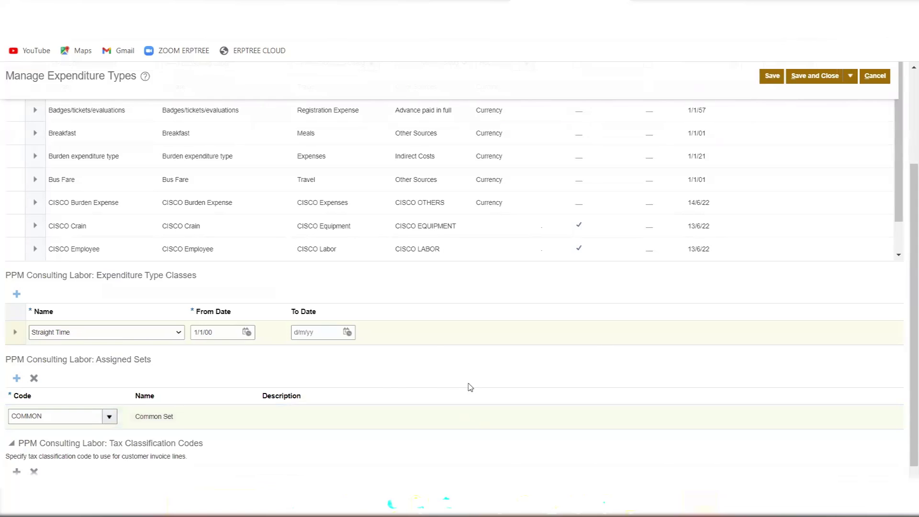
Step: Review the PPM Consulting Labor setup and look through the categories and units of measure of the other expenditure types
{"action": "scroll", "coordinate": [388, 385], "scroll_direction": "down", "scroll_amount": 1}
{"action": "scroll", "coordinate": [388, 385], "scroll_direction": "up", "scroll_amount": 5}
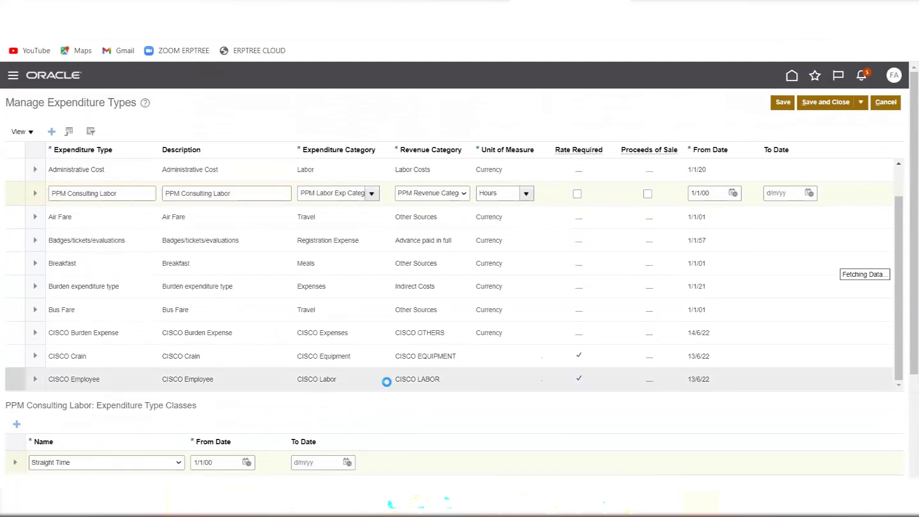
{"action": "scroll", "coordinate": [293, 400], "scroll_direction": "down", "scroll_amount": 4}
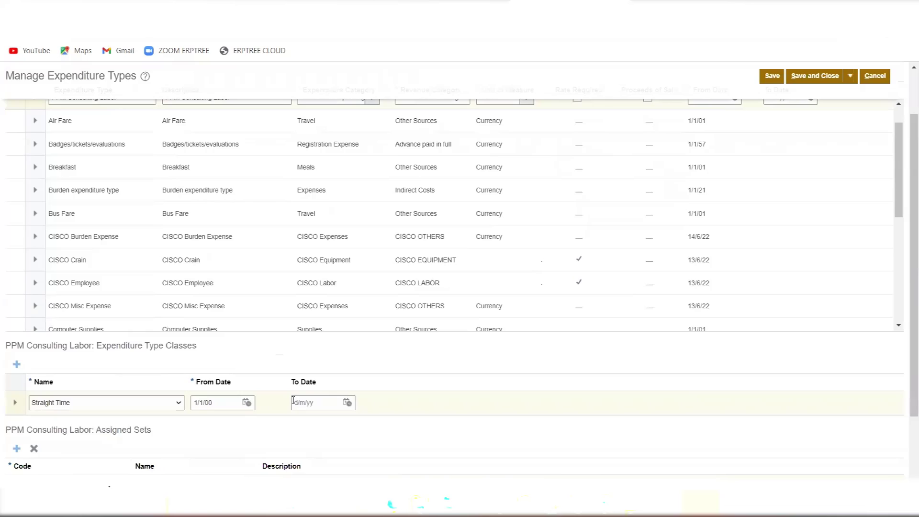
{"action": "scroll", "coordinate": [263, 394], "scroll_direction": "up", "scroll_amount": 2}
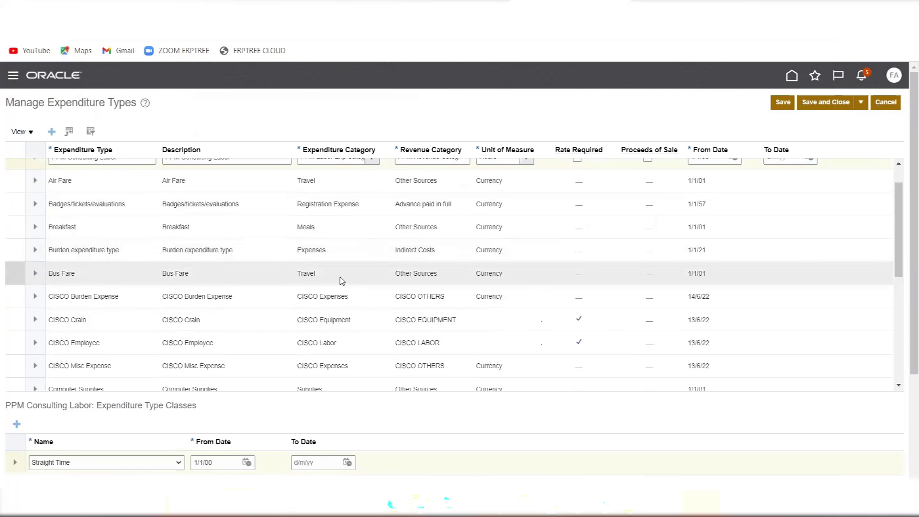
{"action": "scroll", "coordinate": [339, 278], "scroll_direction": "down", "scroll_amount": 3}
{"action": "scroll", "coordinate": [339, 277], "scroll_direction": "down", "scroll_amount": 3}
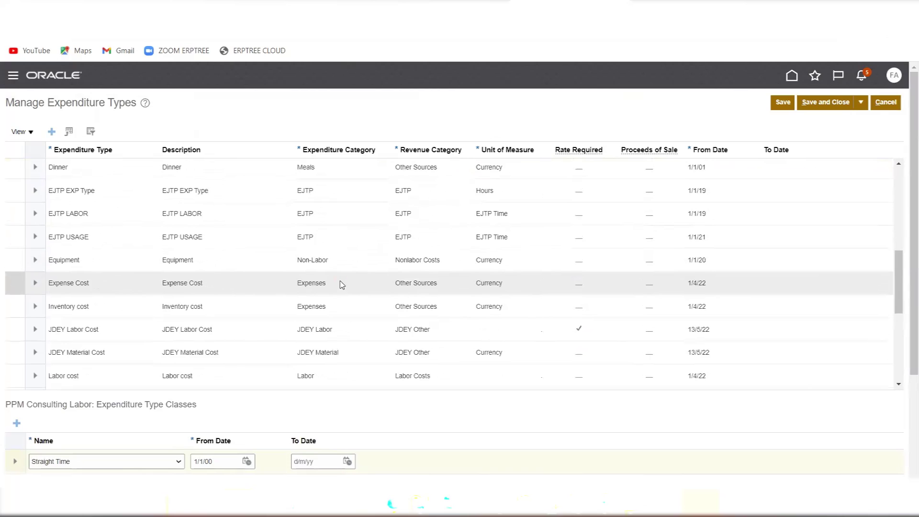
{"action": "scroll", "coordinate": [572, 330], "scroll_direction": "down", "scroll_amount": 6}
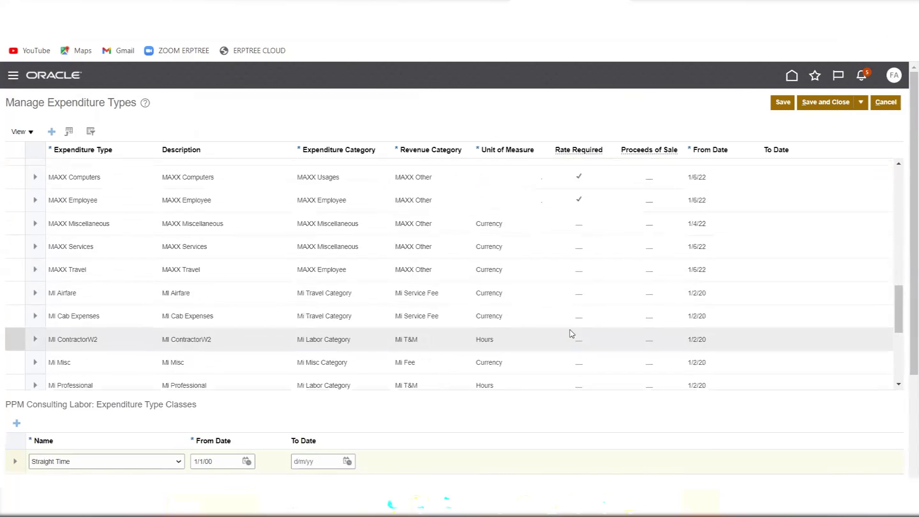
{"action": "scroll", "coordinate": [573, 334], "scroll_direction": "down", "scroll_amount": 6}
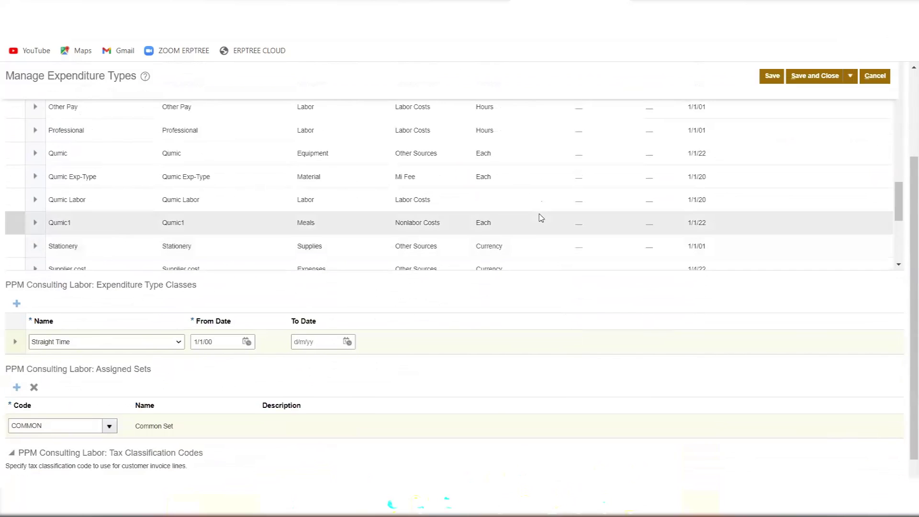
Step: Look through the remaining expenditure types and their categories, units and rate settings, and examine the Assigned Sets section of PPM Consulting Labor
{"action": "scroll", "coordinate": [541, 218], "scroll_direction": "down", "scroll_amount": 1}
{"action": "scroll", "coordinate": [540, 218], "scroll_direction": "down", "scroll_amount": 2}
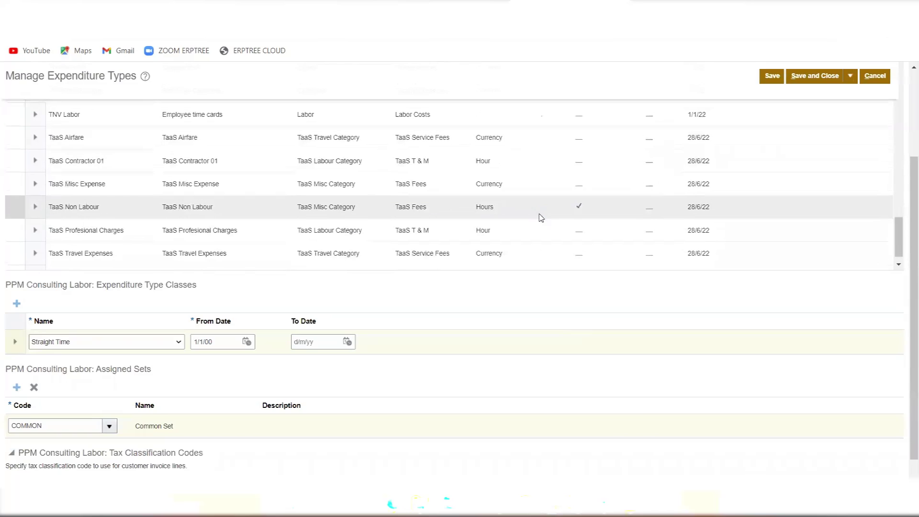
{"action": "scroll", "coordinate": [541, 218], "scroll_direction": "down", "scroll_amount": 1}
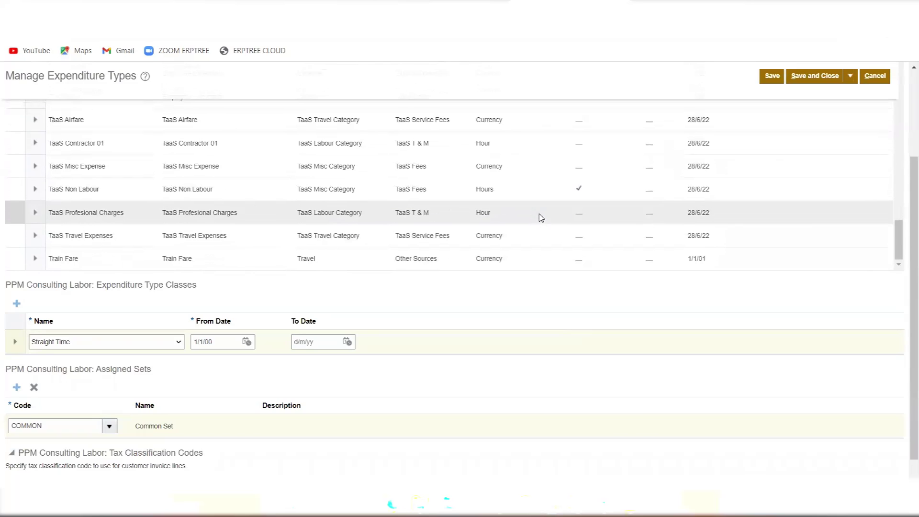
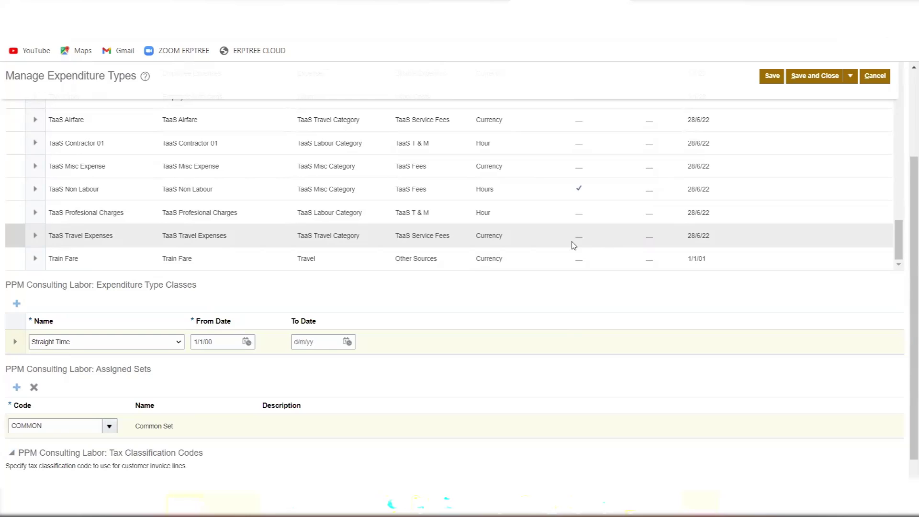
{"action": "scroll", "coordinate": [396, 229], "scroll_direction": "up", "scroll_amount": 15}
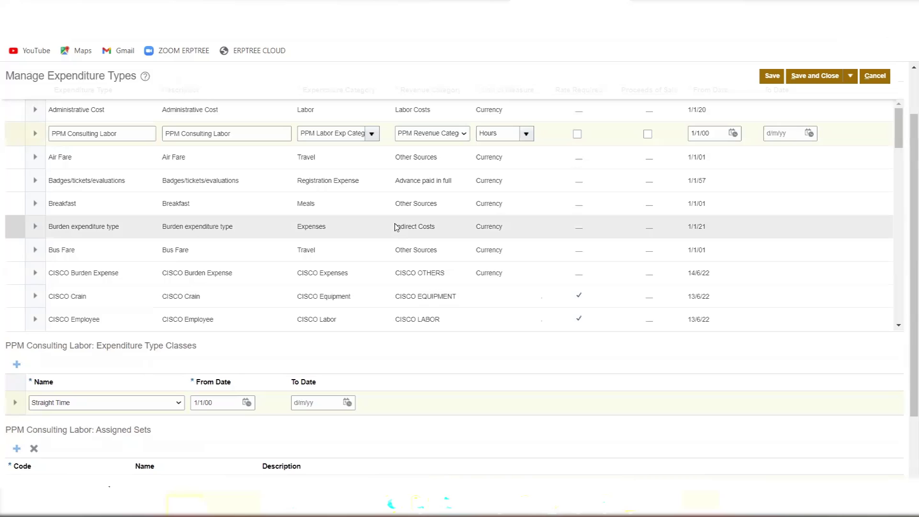
{"action": "scroll", "coordinate": [411, 235], "scroll_direction": "up", "scroll_amount": 2}
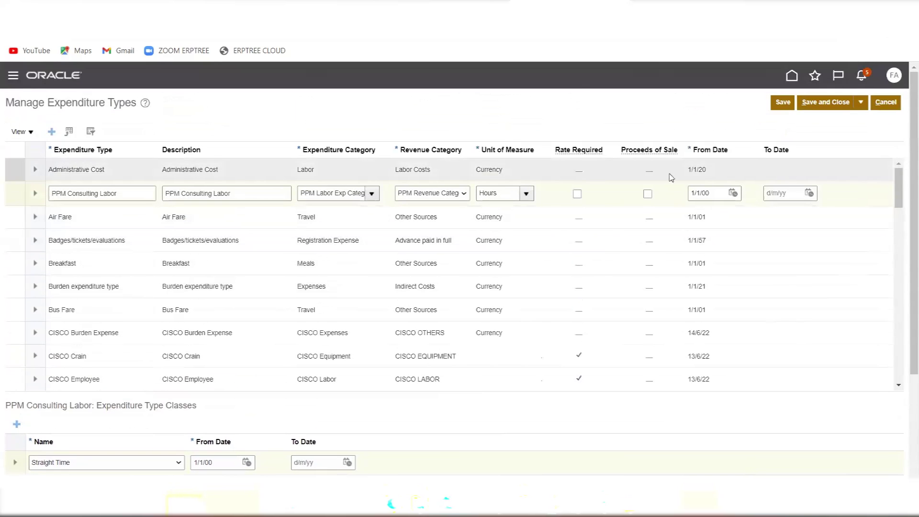
{"action": "scroll", "coordinate": [234, 241], "scroll_direction": "down", "scroll_amount": 2}
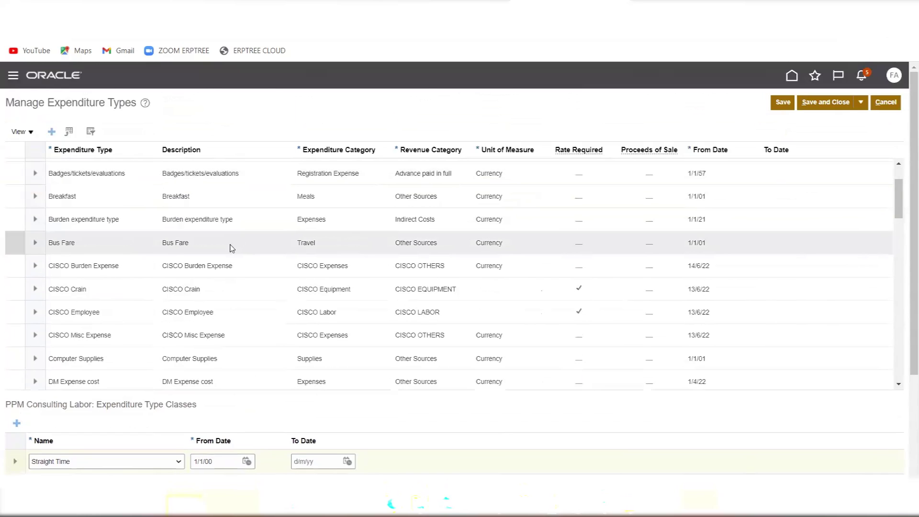
{"action": "scroll", "coordinate": [231, 251], "scroll_direction": "down", "scroll_amount": 5}
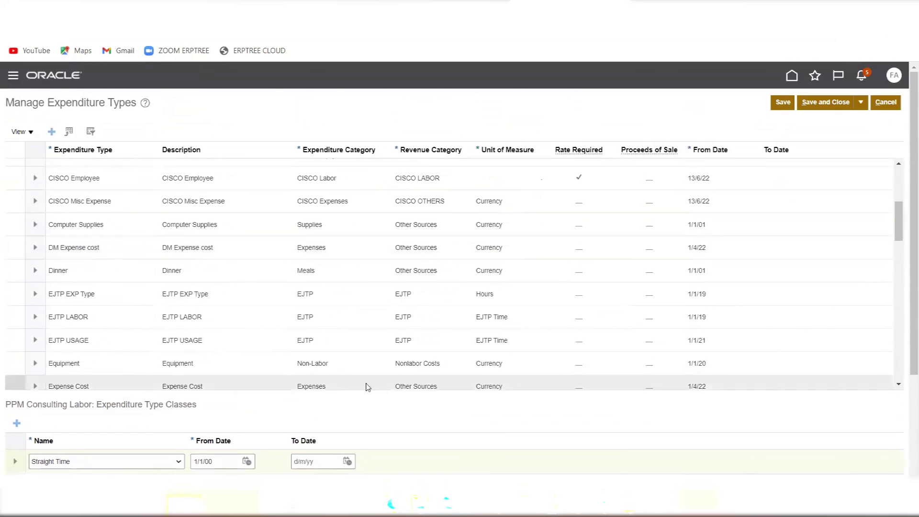
{"action": "scroll", "coordinate": [396, 400], "scroll_direction": "down", "scroll_amount": 3}
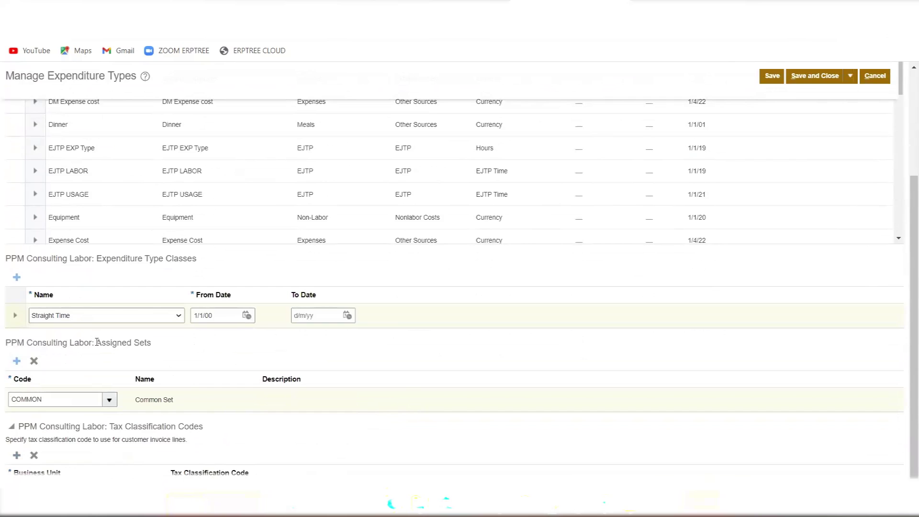
{"action": "left_click_drag", "start_coordinate": [96, 342], "coordinate": [151, 343]}
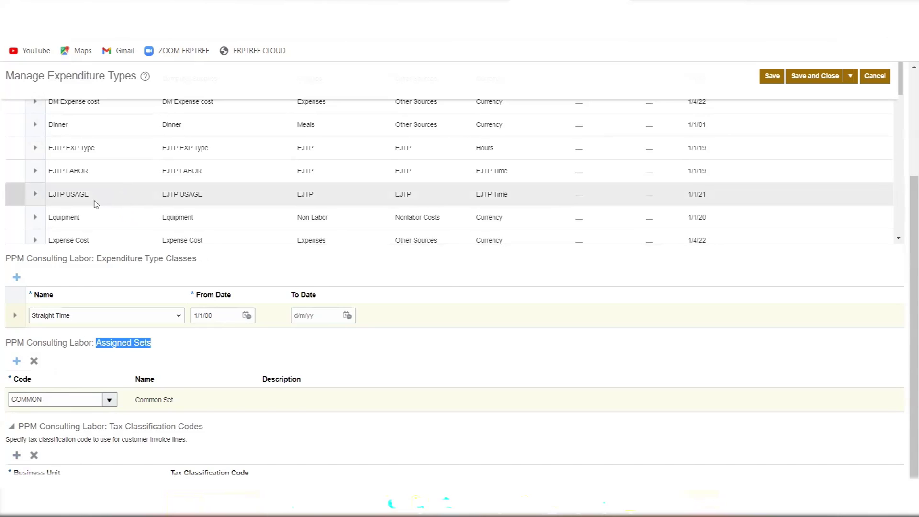
Step: Switch to the Notepad notes and add at the end "System - Look Expenditures types - are shared across PU and Across Business Unit"
{"action": "key", "text": "alt+Tab"}
{"action": "scroll", "coordinate": [135, 437], "scroll_direction": "down", "scroll_amount": 1}
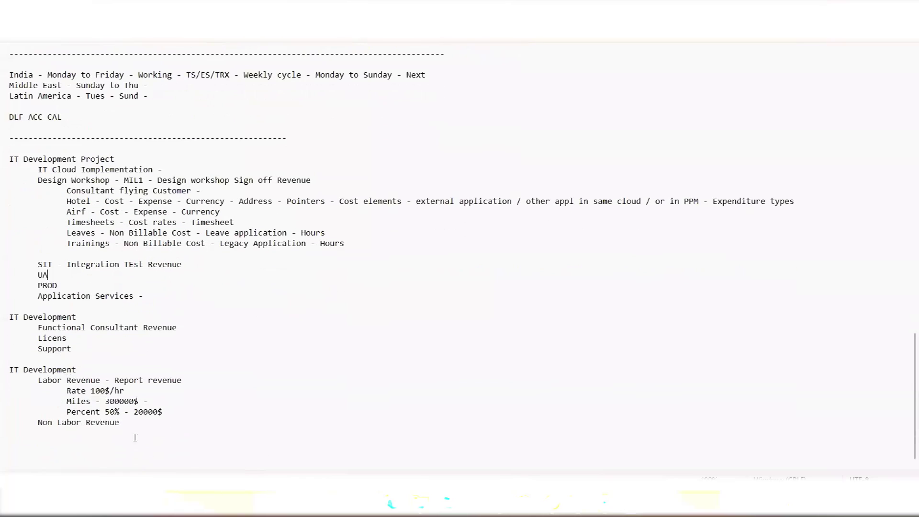
{"action": "left_click", "coordinate": [141, 449]}
{"action": "type", "text": "System - Look Expenditures types - are s"}
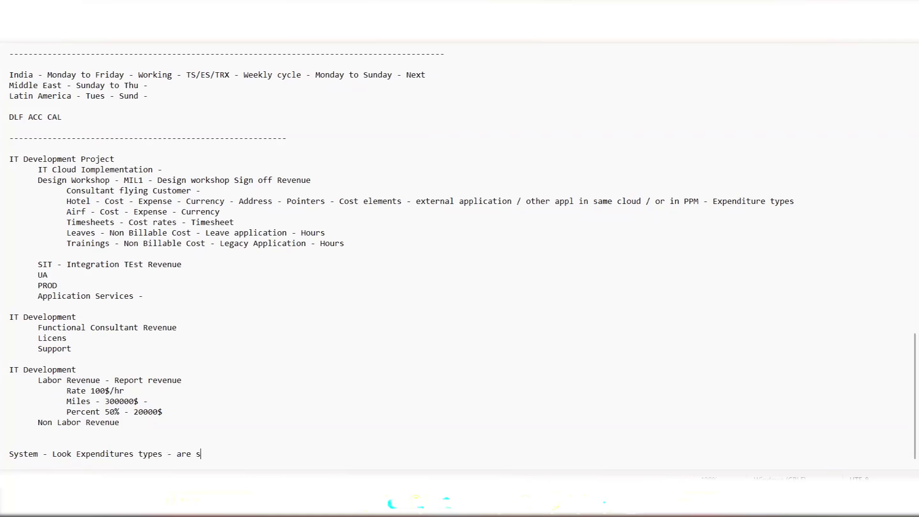
{"action": "type", "text": "hared across PU and Across "}
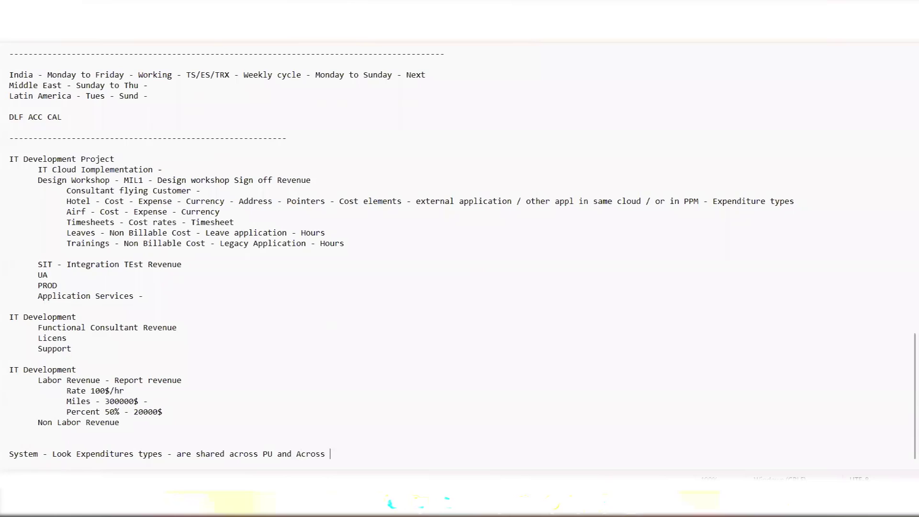
{"action": "type", "text": "Business Unit"}
{"action": "key", "text": "Return"}
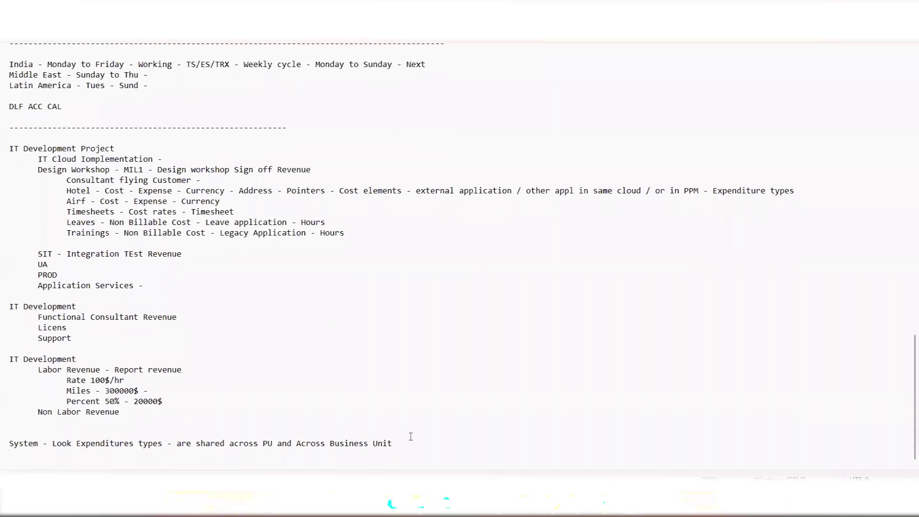
{"action": "key", "text": "Return"}
{"action": "key", "text": "BackSpace"}
{"action": "key", "text": "Return"}
Step: Append "1" to PPM Auditing on the Auditing Projects line of the project unit notes
{"action": "scroll", "coordinate": [283, 391], "scroll_direction": "up", "scroll_amount": 14}
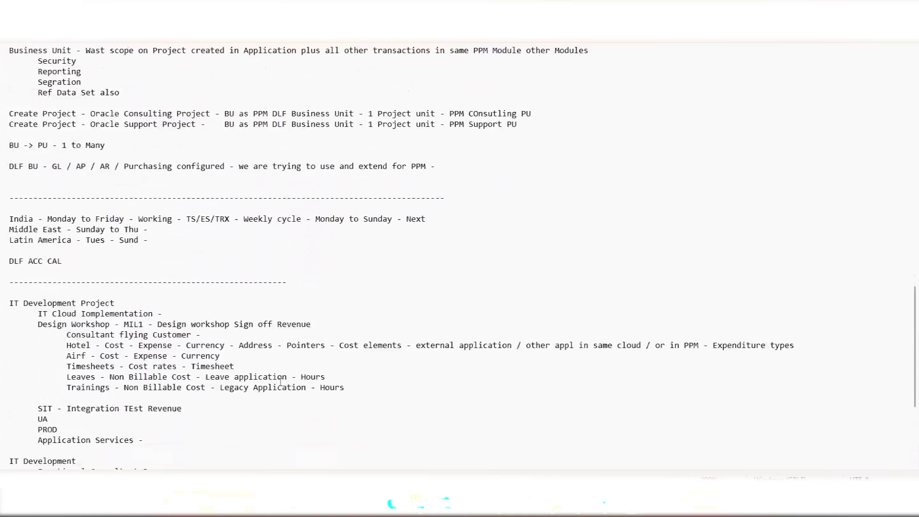
{"action": "scroll", "coordinate": [246, 274], "scroll_direction": "up", "scroll_amount": 10}
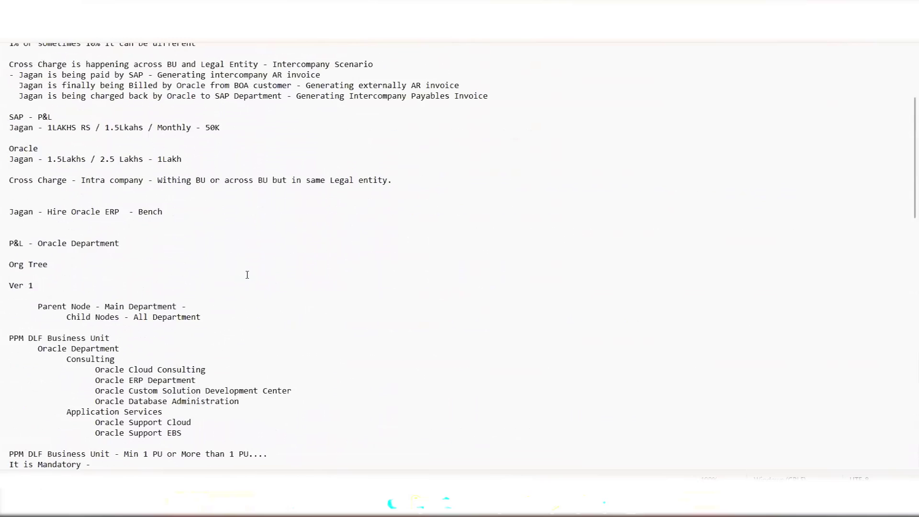
{"action": "scroll", "coordinate": [247, 274], "scroll_direction": "down", "scroll_amount": 4}
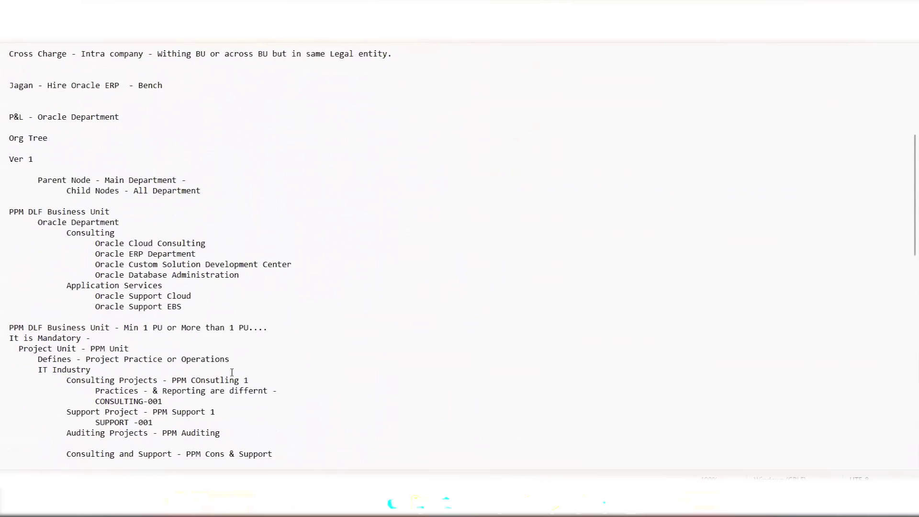
{"action": "left_click_drag", "start_coordinate": [171, 380], "coordinate": [264, 380]}
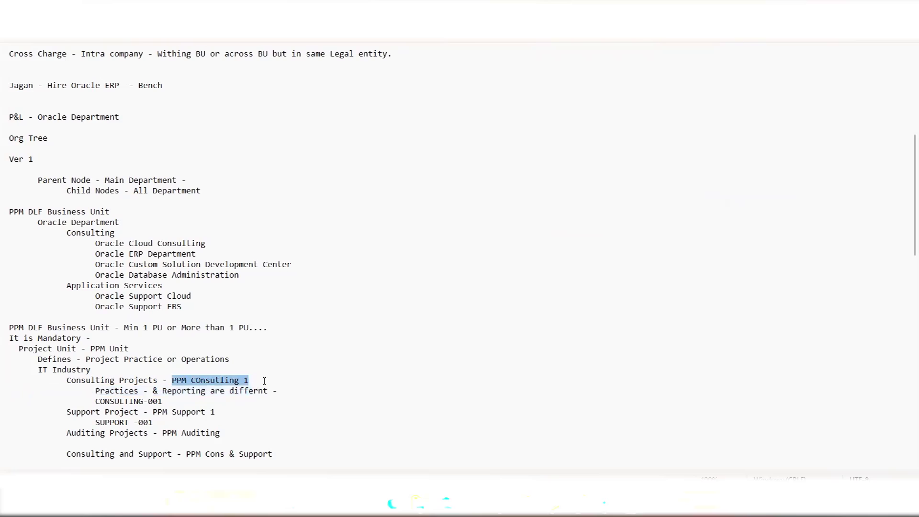
{"action": "left_click", "coordinate": [248, 379]}
{"action": "left_click_drag", "start_coordinate": [157, 411], "coordinate": [217, 412]}
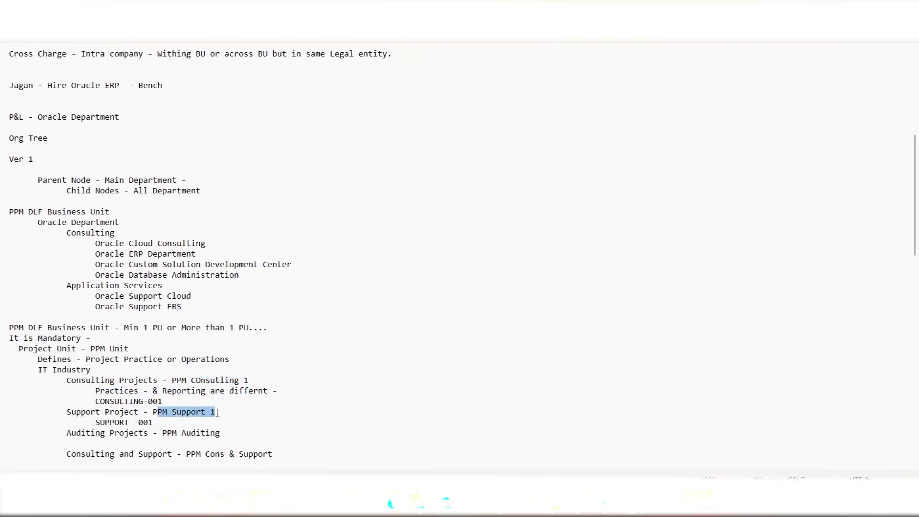
{"action": "left_click", "coordinate": [224, 435]}
{"action": "type", "text": "1"}
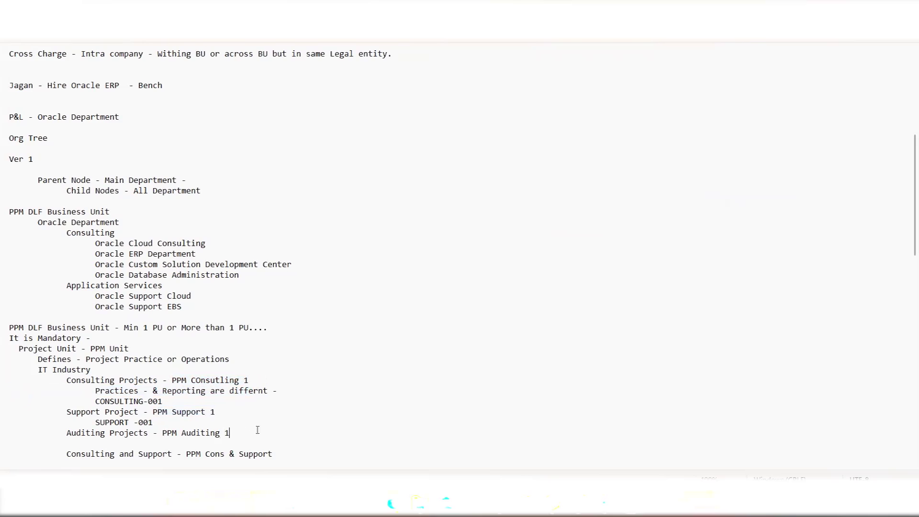
Step: Append "- Common - Ref Data Set Code -" to the Consulting Projects line
{"action": "key", "text": "Up"}
{"action": "left_click_drag", "start_coordinate": [171, 379], "coordinate": [249, 380]}
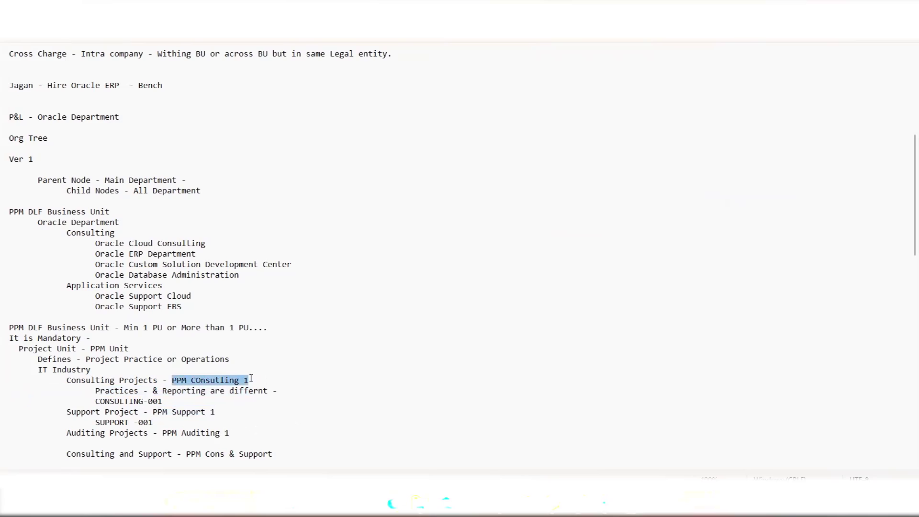
{"action": "left_click", "coordinate": [294, 378]}
{"action": "type", "text": "-"}
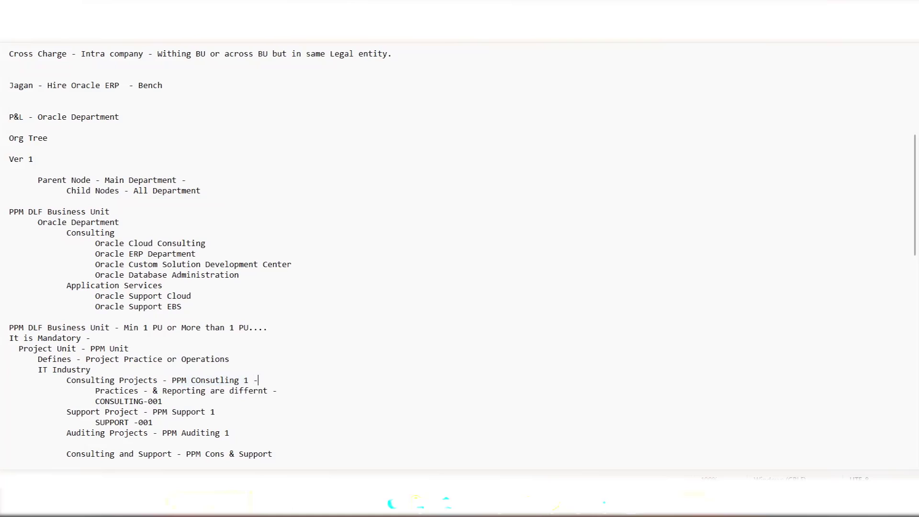
{"action": "type", "text": " Common - Ref Data Set Code -"}
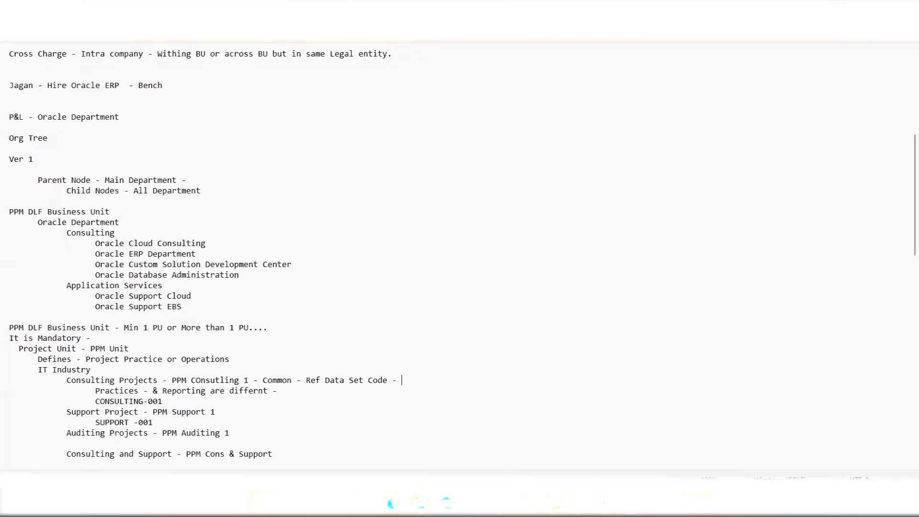
{"action": "left_click_drag", "start_coordinate": [168, 381], "coordinate": [398, 382]}
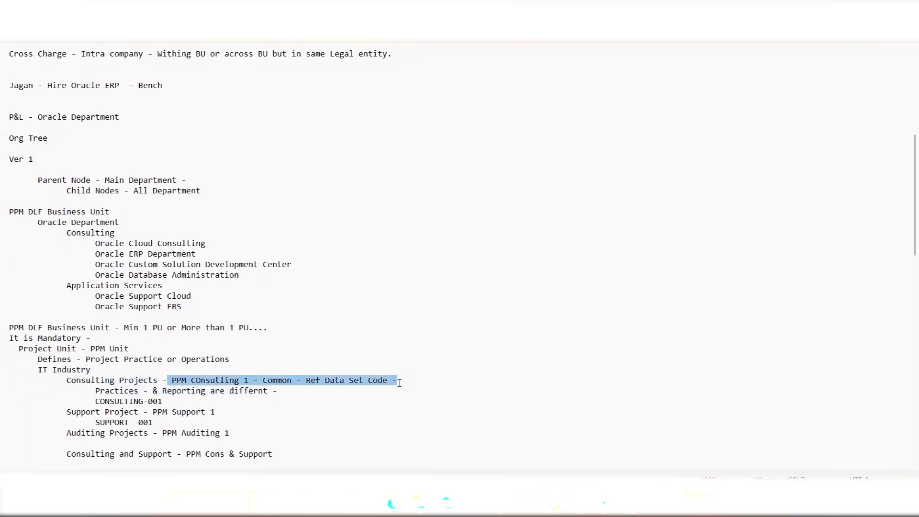
{"action": "left_click", "coordinate": [403, 381]}
Step: Append "- Support - Ref Data Set Code" to the Support Project line
{"action": "left_click", "coordinate": [271, 412]}
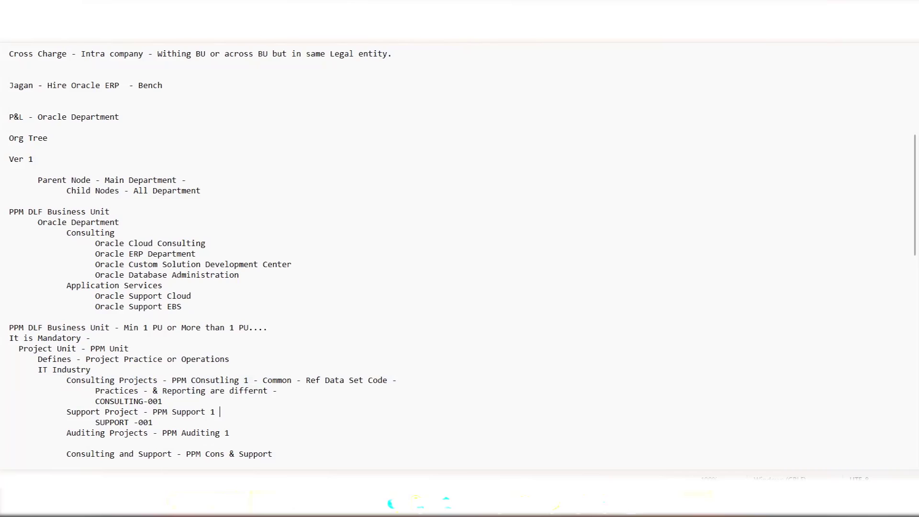
{"action": "type", "text": "-"}
{"action": "type", "text": "Support - Refe"}
{"action": "key", "text": "BackSpace"}
{"action": "type", "text": "d"}
{"action": "key", "text": "BackSpace"}
{"action": "type", "text": "Data Set Code"}
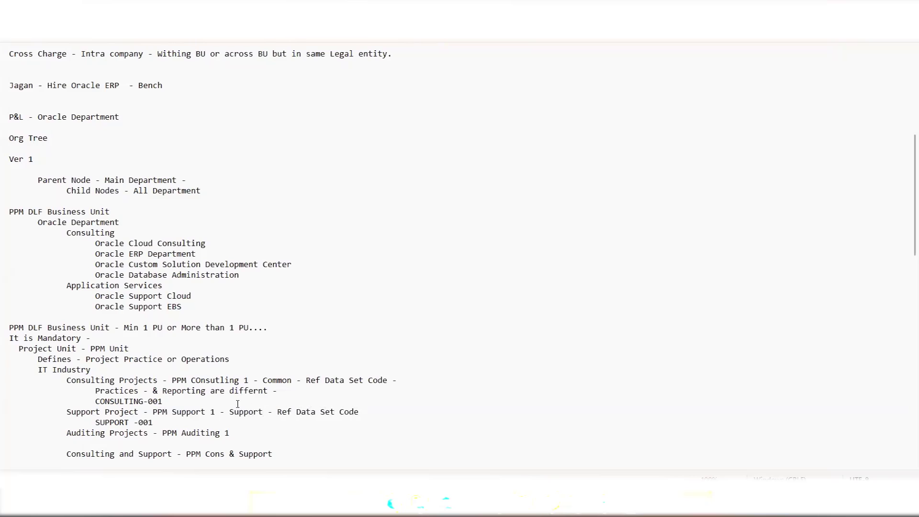
Step: Compare the reference data set codes noted for the Consulting Projects and Support Project lines
{"action": "left_click_drag", "start_coordinate": [63, 380], "coordinate": [158, 380]}
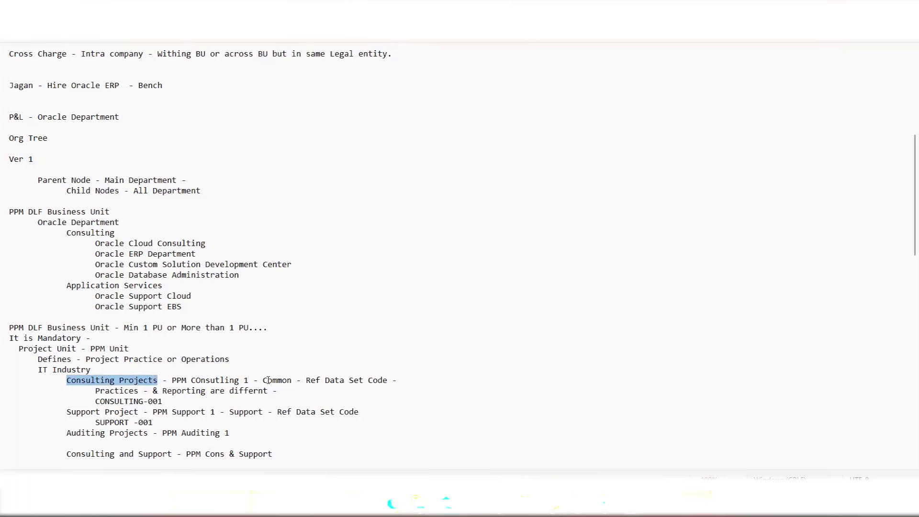
{"action": "left_click", "coordinate": [262, 380]}
{"action": "key", "text": "shift+Home"}
{"action": "left_click_drag", "start_coordinate": [356, 375], "coordinate": [392, 380]}
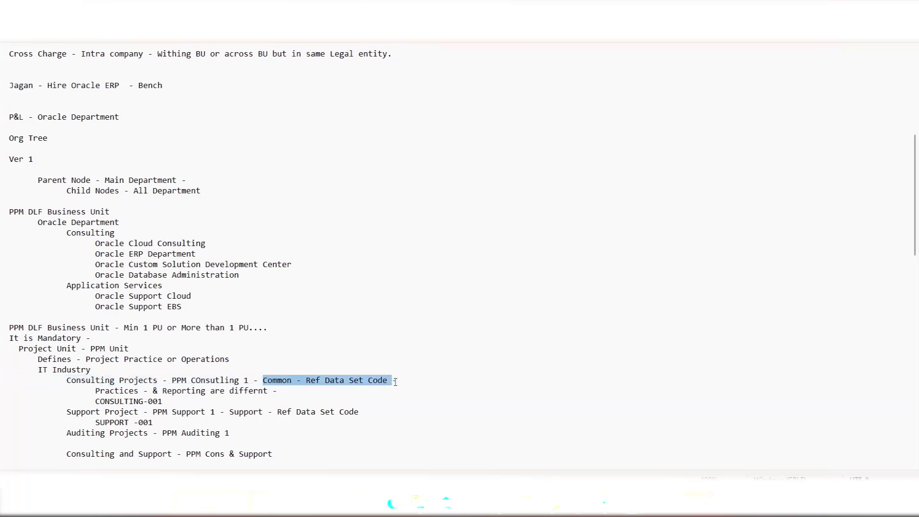
{"action": "left_click", "coordinate": [394, 380]}
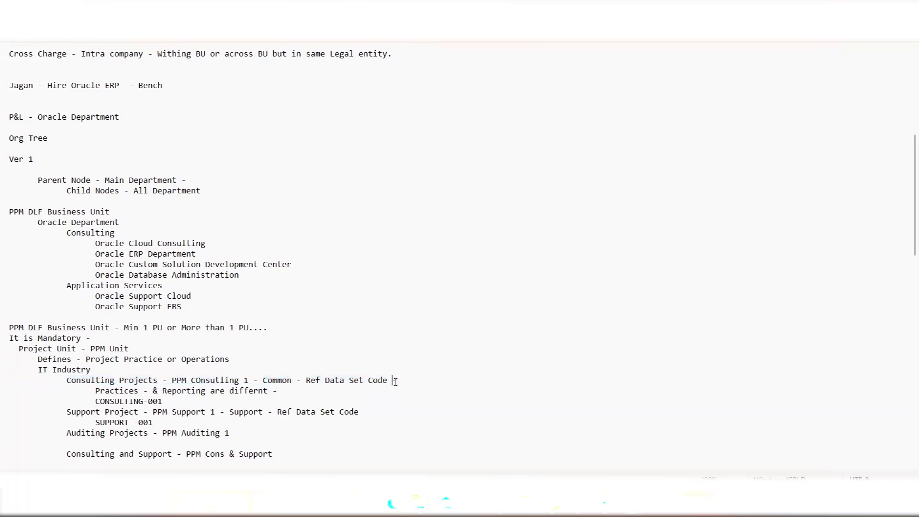
{"action": "double_click", "coordinate": [276, 380]}
{"action": "left_click_drag", "start_coordinate": [66, 411], "coordinate": [295, 419]}
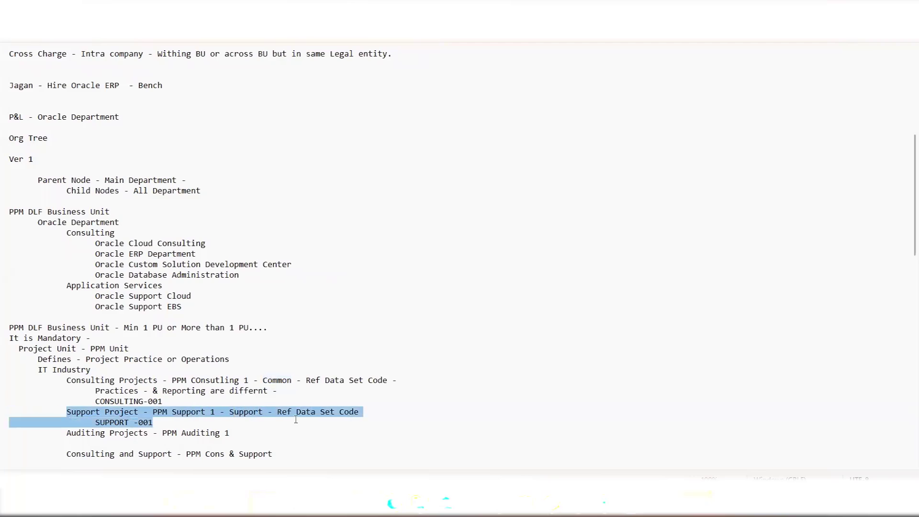
{"action": "left_click", "coordinate": [295, 419]}
{"action": "left_click_drag", "start_coordinate": [263, 380], "coordinate": [285, 388]}
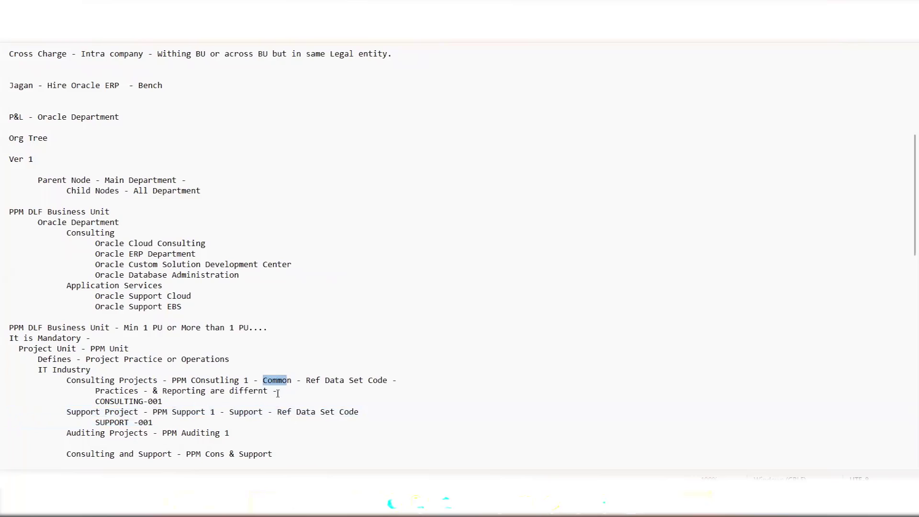
{"action": "left_click_drag", "start_coordinate": [230, 412], "coordinate": [264, 412]}
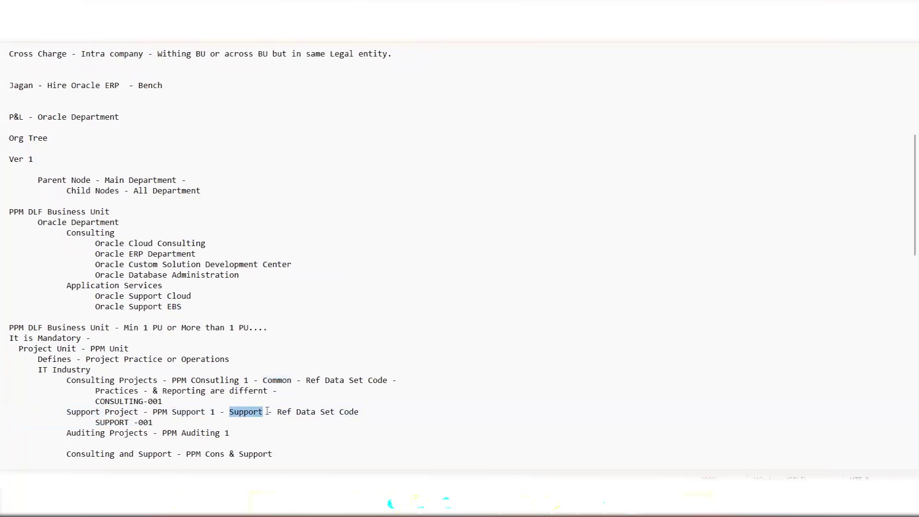
{"action": "left_click", "coordinate": [390, 412]}
Step: Move the System expenditure types sharing note from the end of the notes to below the Consulting and Support line
{"action": "scroll", "coordinate": [371, 408], "scroll_direction": "down", "scroll_amount": 1}
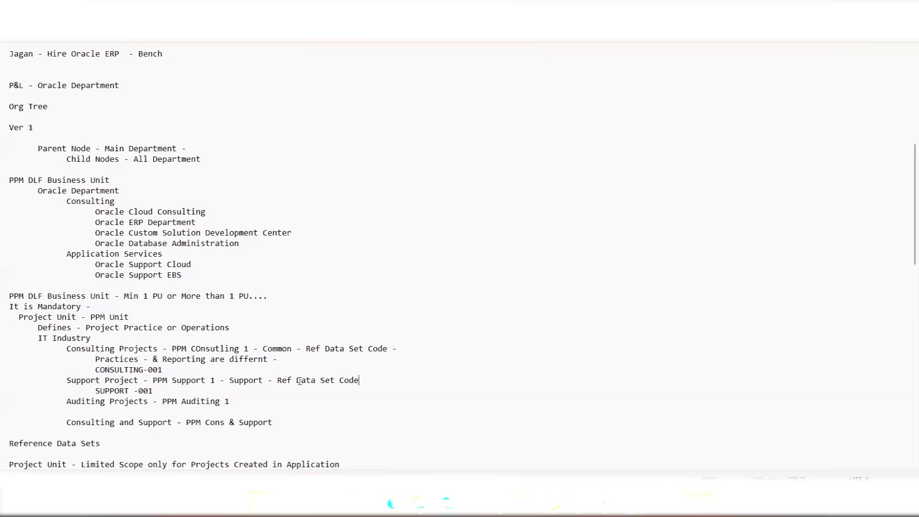
{"action": "scroll", "coordinate": [299, 380], "scroll_direction": "down", "scroll_amount": 15}
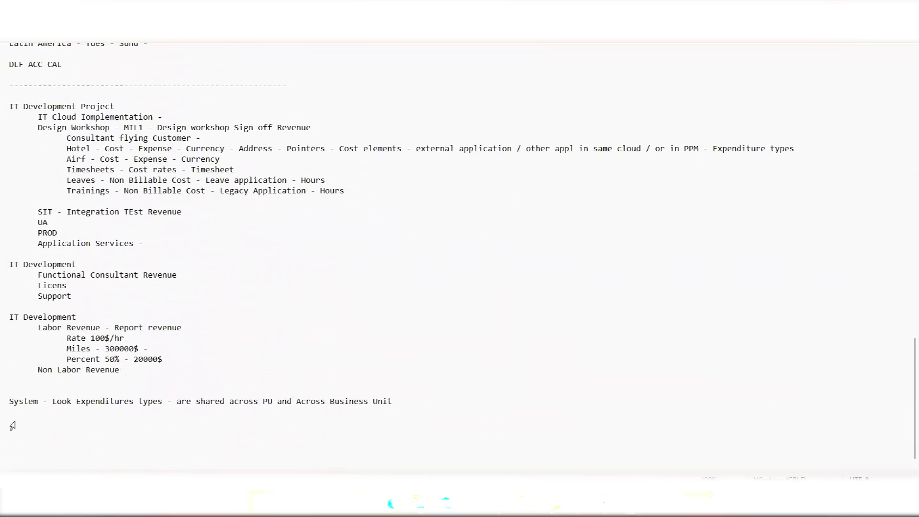
{"action": "left_click_drag", "start_coordinate": [10, 390], "coordinate": [12, 414]}
{"action": "key", "text": "ctrl+c"}
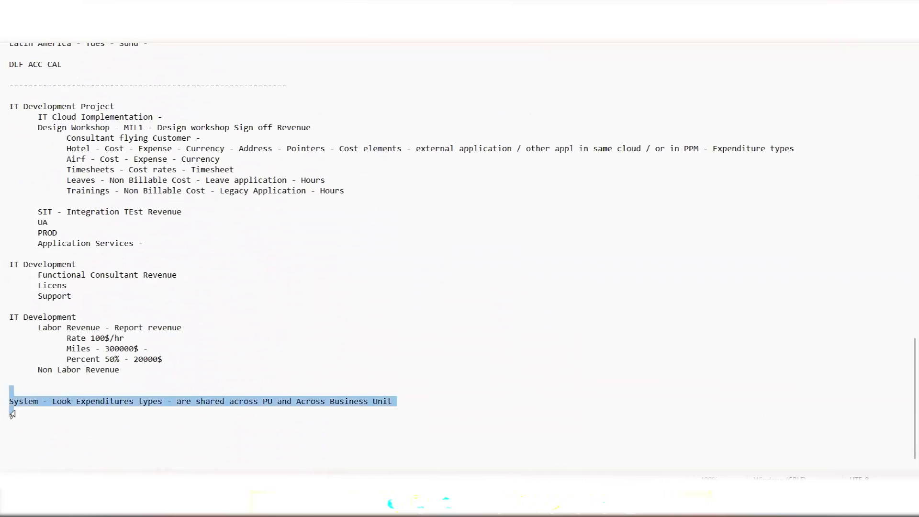
{"action": "key", "text": "Delete"}
{"action": "scroll", "coordinate": [217, 359], "scroll_direction": "up", "scroll_amount": 11}
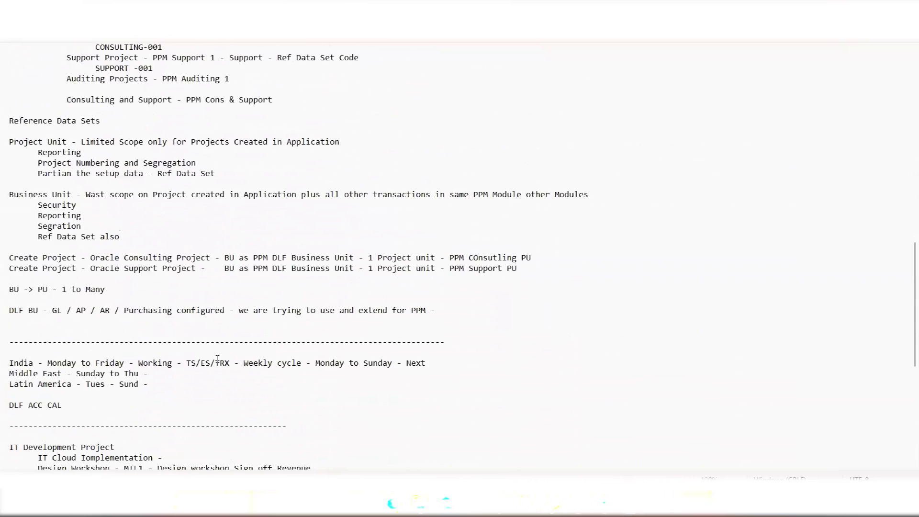
{"action": "scroll", "coordinate": [217, 359], "scroll_direction": "up", "scroll_amount": 4}
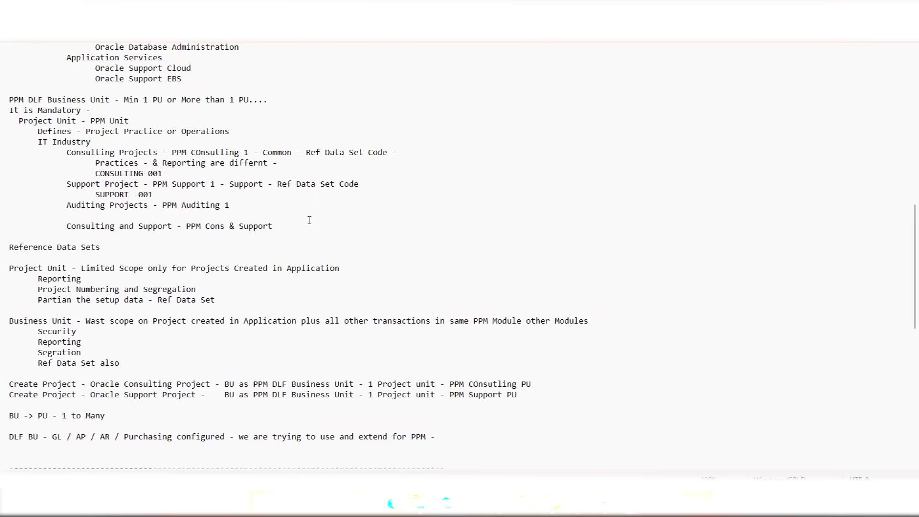
{"action": "left_click", "coordinate": [284, 225]}
{"action": "key", "text": "Return"}
{"action": "key", "text": "Return"}
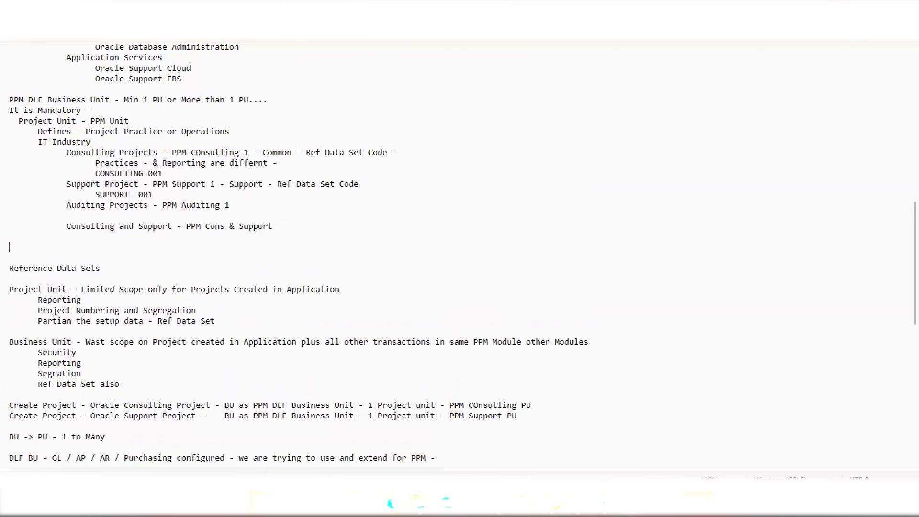
{"action": "key", "text": "ctrl+v"}
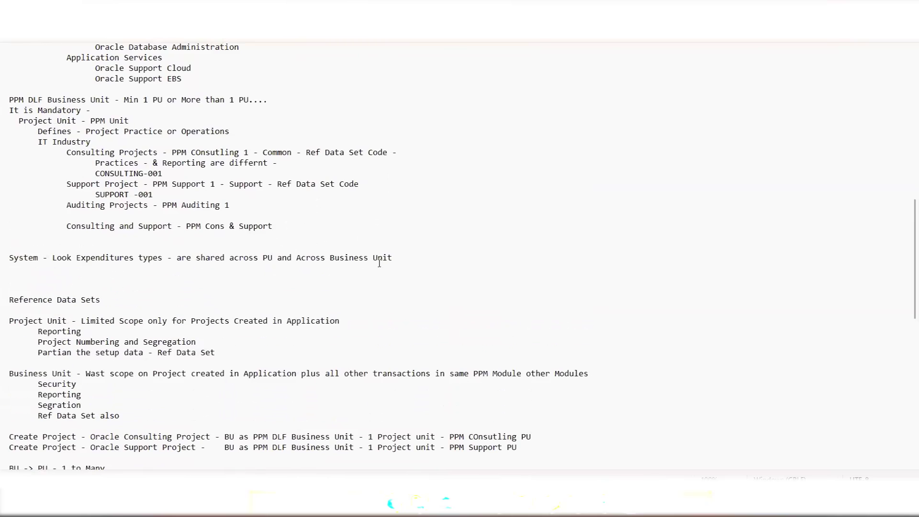
Step: Append "- Public" to the System expenditure types line and add a "Private -" line beneath it
{"action": "left_click", "coordinate": [452, 263]}
{"action": "type", "text": "- Public"}
{"action": "key", "text": "Return"}
{"action": "type", "text": "P"}
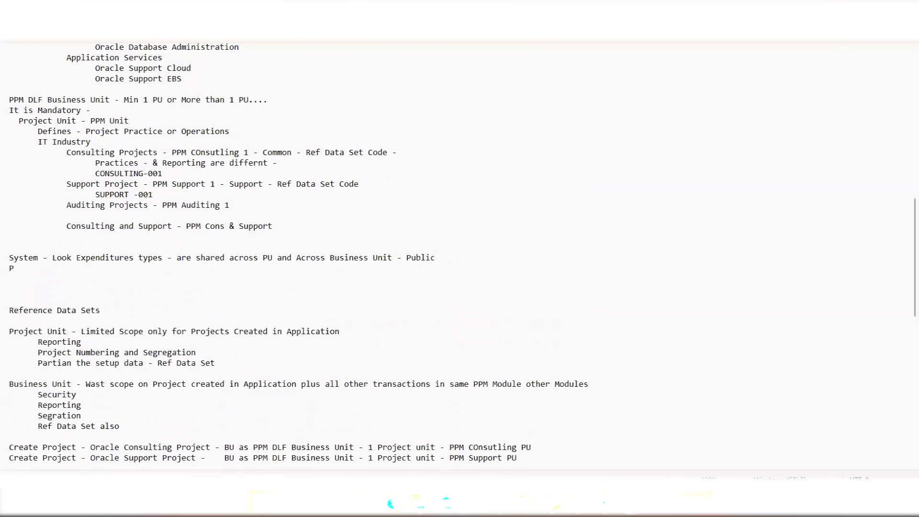
{"action": "type", "text": "rivate -"}
Step: Review the Consulting Projects entry against the consultant travel, hotel and airfare cost lines under IT Development Project
{"action": "scroll", "coordinate": [308, 228], "scroll_direction": "up", "scroll_amount": 1}
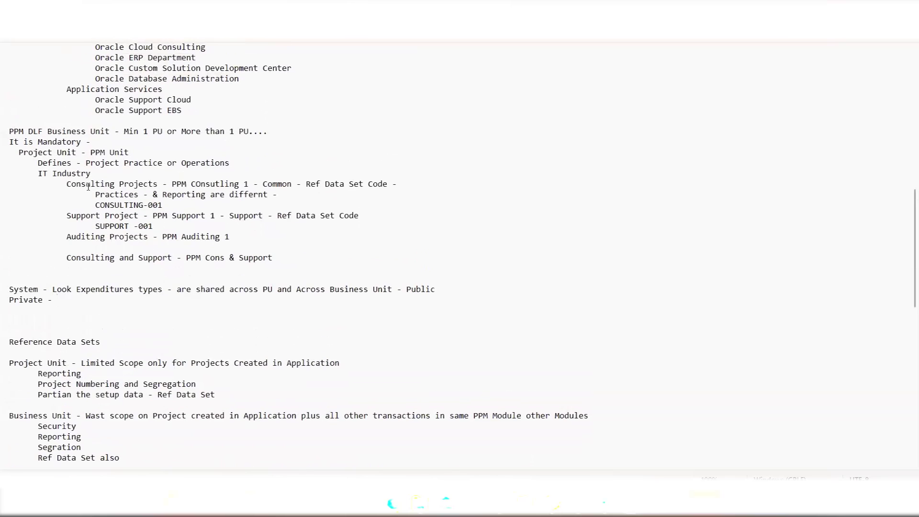
{"action": "left_click_drag", "start_coordinate": [70, 180], "coordinate": [150, 188]}
{"action": "left_click", "coordinate": [160, 206]}
{"action": "scroll", "coordinate": [115, 199], "scroll_direction": "up", "scroll_amount": 3}
{"action": "scroll", "coordinate": [190, 312], "scroll_direction": "down", "scroll_amount": 15}
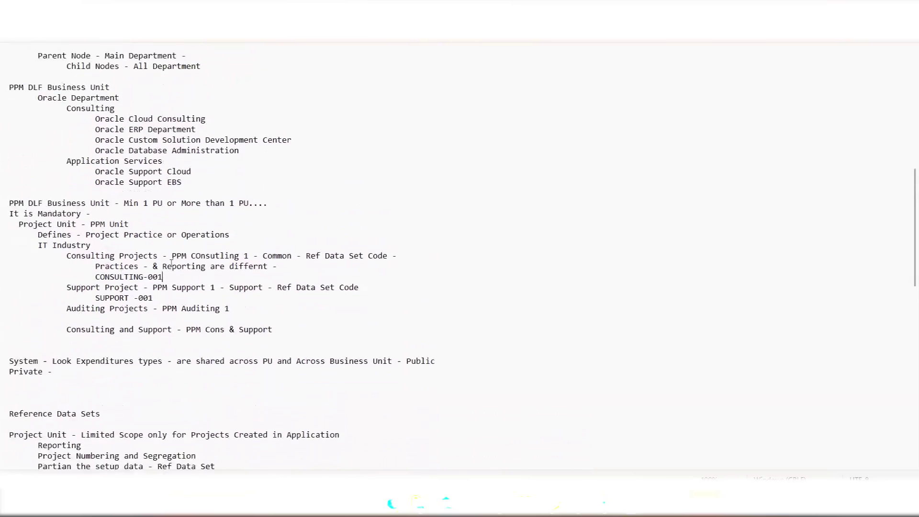
{"action": "scroll", "coordinate": [182, 352], "scroll_direction": "down", "scroll_amount": 5}
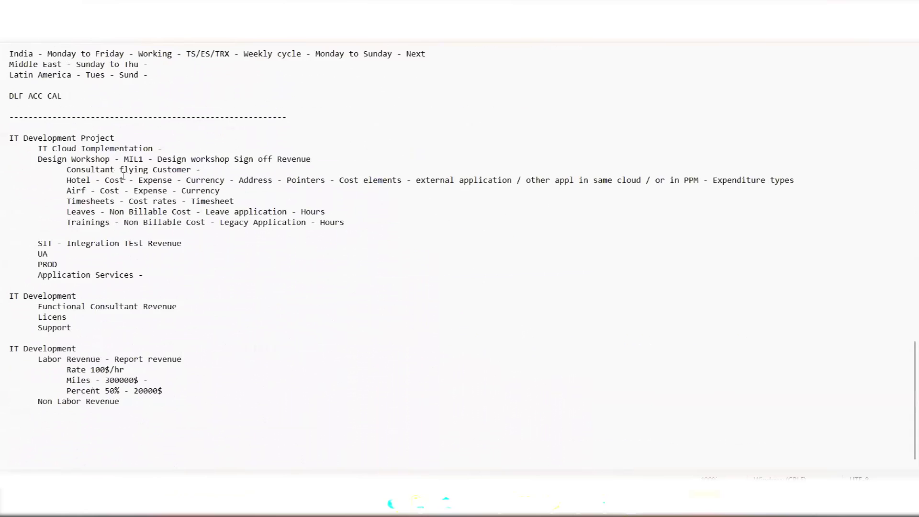
{"action": "left_click_drag", "start_coordinate": [68, 170], "coordinate": [192, 170]}
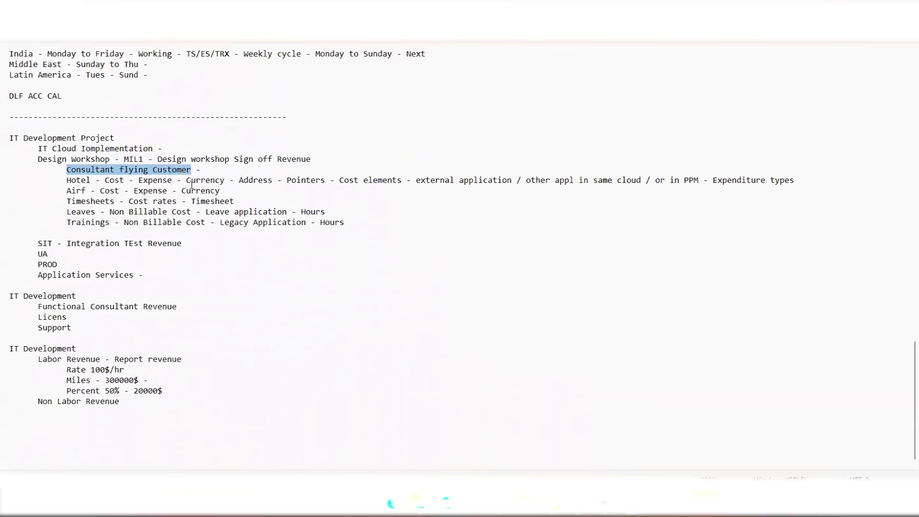
{"action": "left_click_drag", "start_coordinate": [66, 179], "coordinate": [220, 191]}
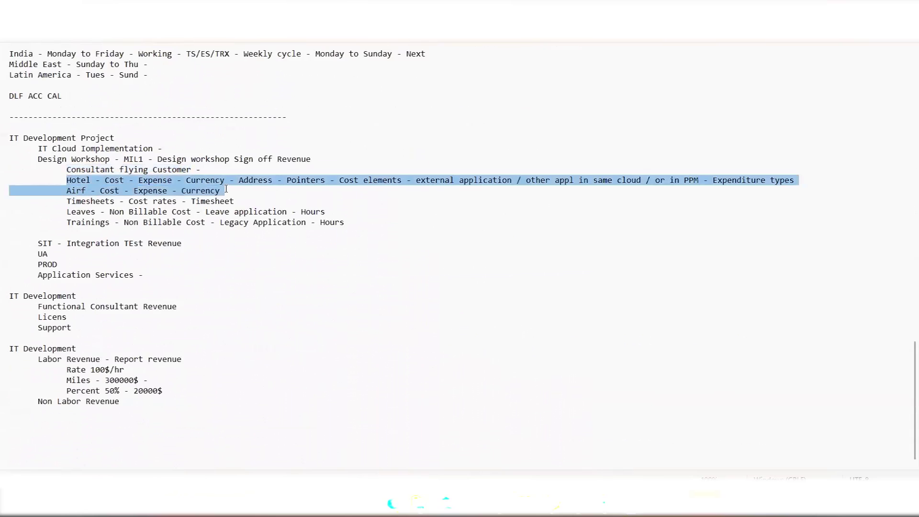
{"action": "left_click", "coordinate": [219, 216]}
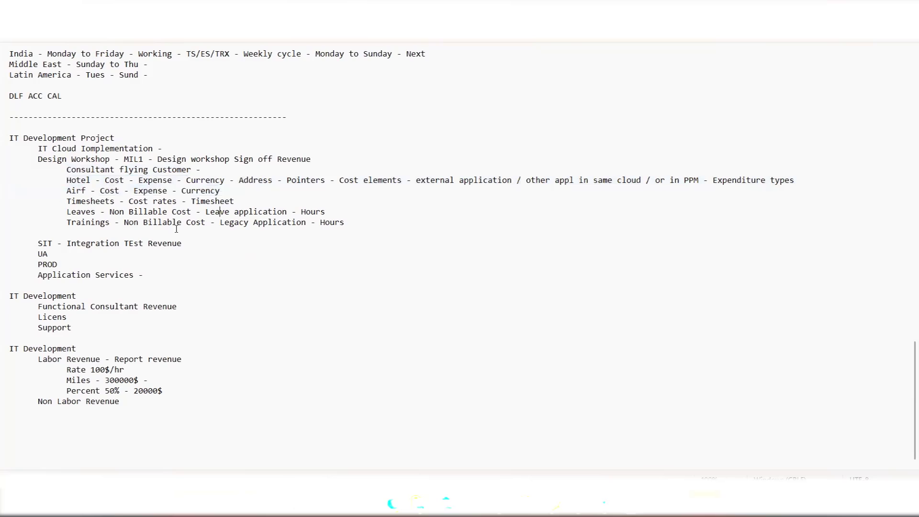
Step: Examine the Support Project and Auditing Projects entries alongside the Consulting Projects entry in the project unit notes
{"action": "scroll", "coordinate": [205, 236], "scroll_direction": "up", "scroll_amount": 9}
{"action": "scroll", "coordinate": [205, 236], "scroll_direction": "up", "scroll_amount": 8}
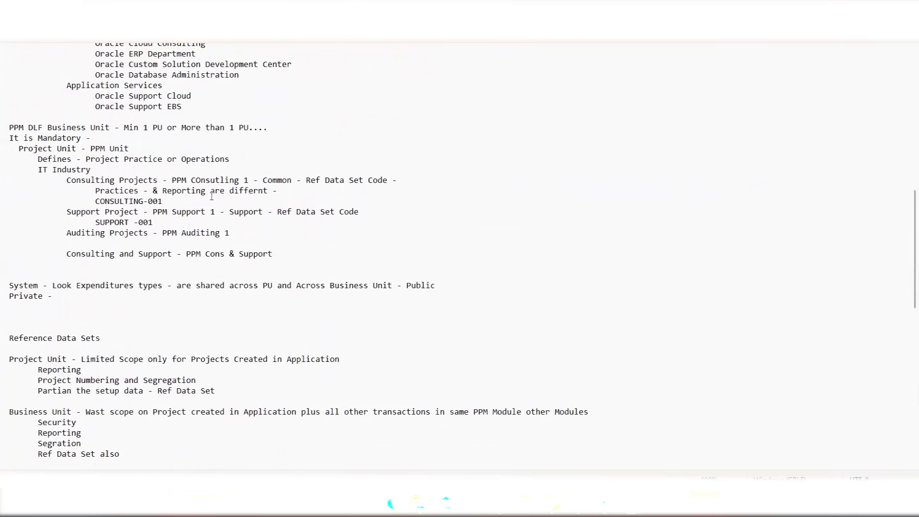
{"action": "scroll", "coordinate": [219, 211], "scroll_direction": "up", "scroll_amount": 1}
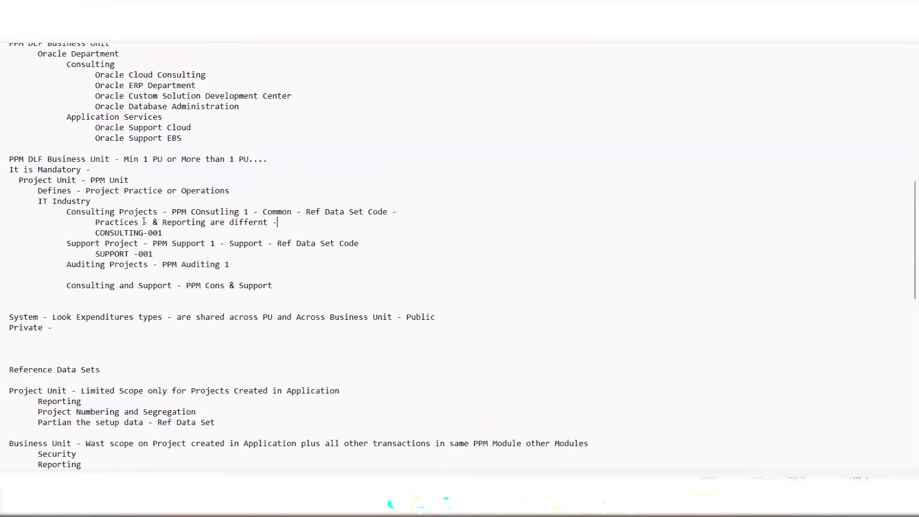
{"action": "left_click_drag", "start_coordinate": [68, 252], "coordinate": [160, 254]}
{"action": "left_click", "coordinate": [203, 259]}
{"action": "left_click_drag", "start_coordinate": [100, 253], "coordinate": [161, 254]}
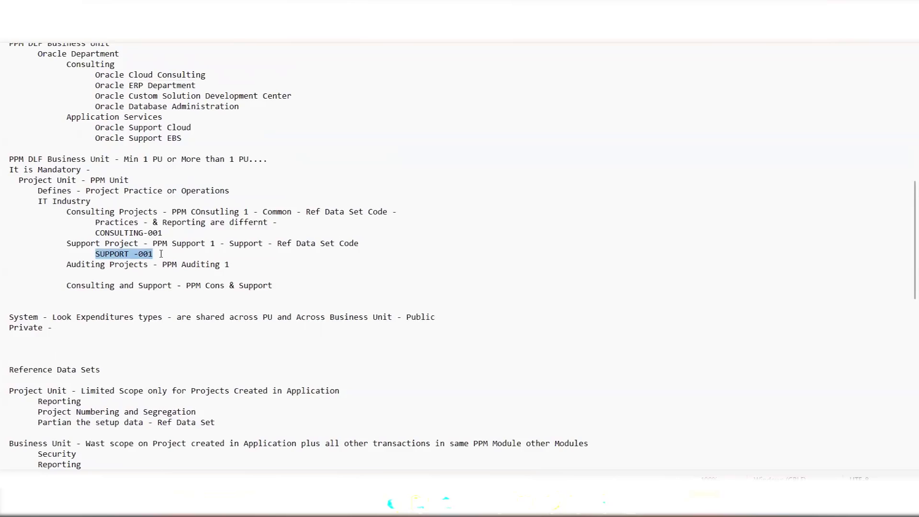
{"action": "left_click", "coordinate": [160, 254]}
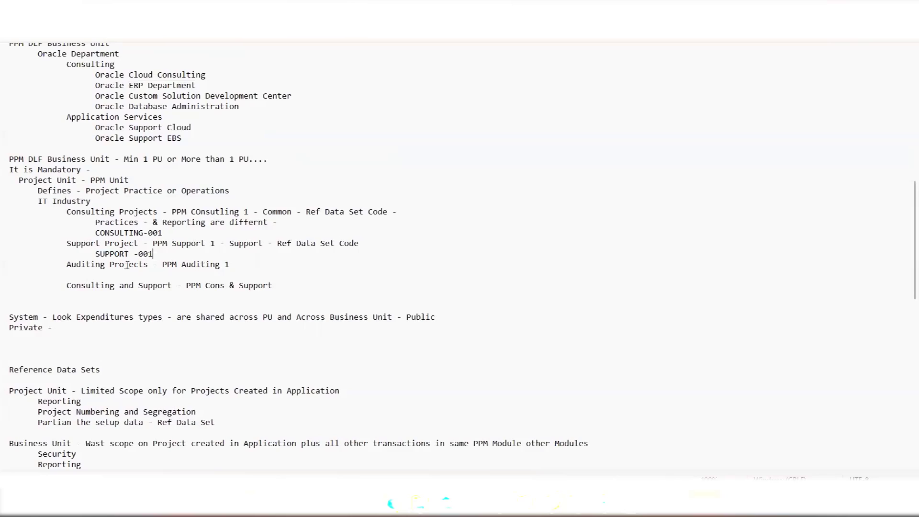
{"action": "left_click_drag", "start_coordinate": [62, 267], "coordinate": [240, 271]}
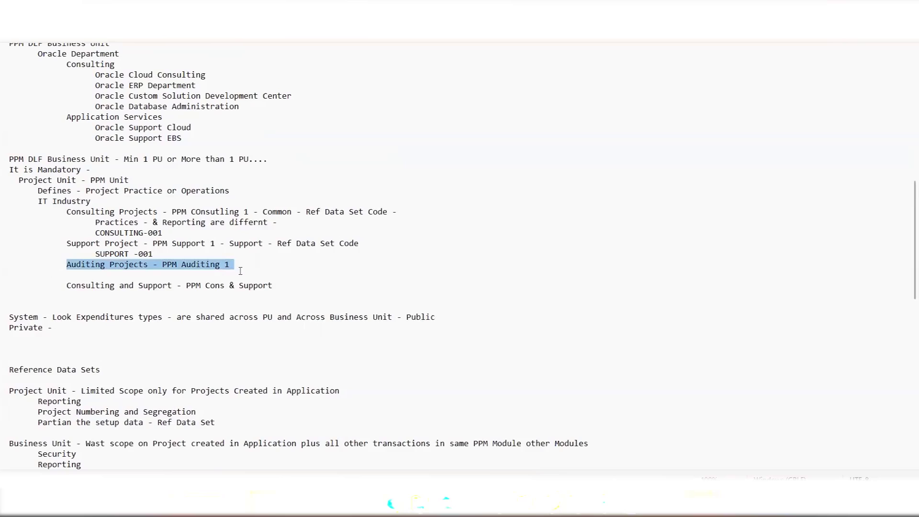
{"action": "left_click", "coordinate": [240, 271]}
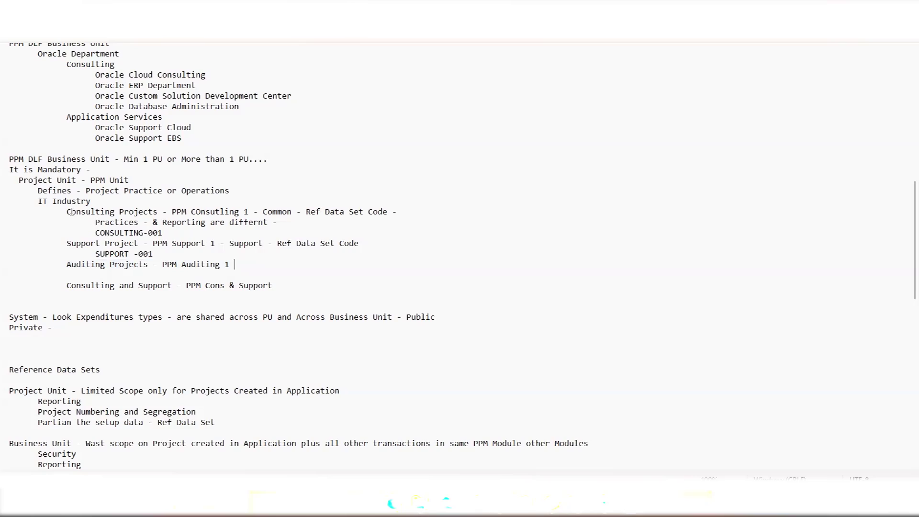
{"action": "left_click_drag", "start_coordinate": [67, 211], "coordinate": [154, 254]}
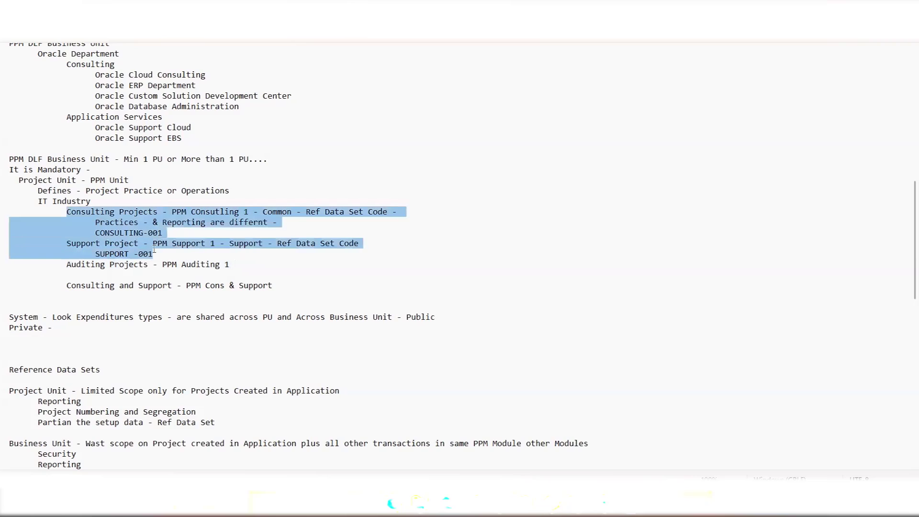
{"action": "left_click", "coordinate": [162, 264]}
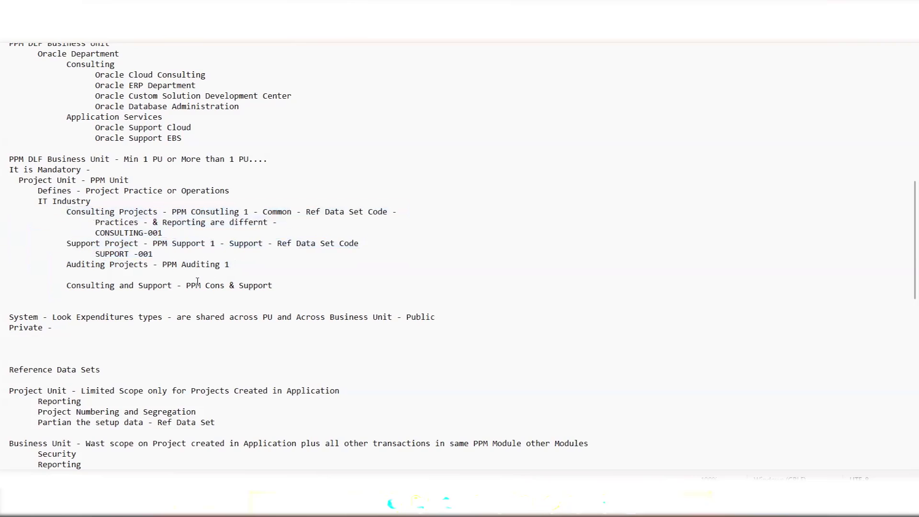
Step: Compare the public expenditure types note with the Common reference data set code and the project units under PPM DLF Business Unit
{"action": "left_click", "coordinate": [11, 317]}
{"action": "left_click_drag", "start_coordinate": [11, 317], "coordinate": [441, 319]}
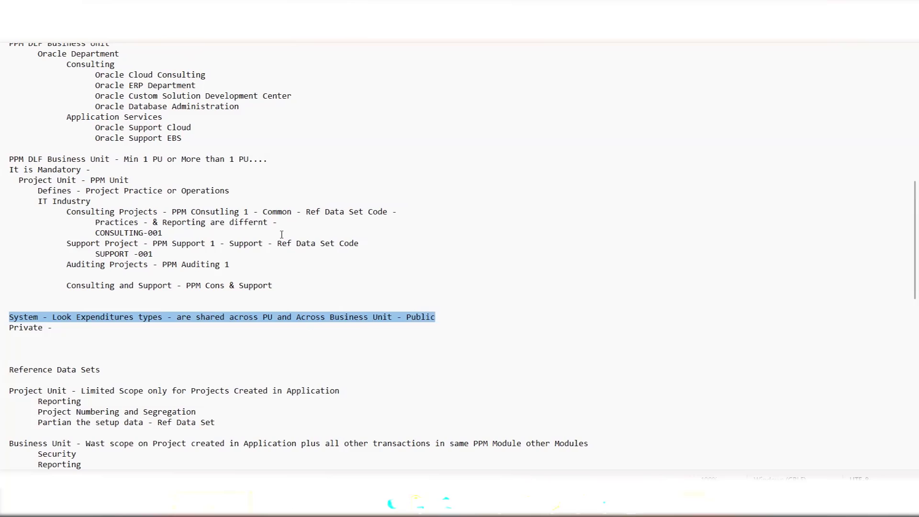
{"action": "left_click_drag", "start_coordinate": [260, 211], "coordinate": [297, 211]}
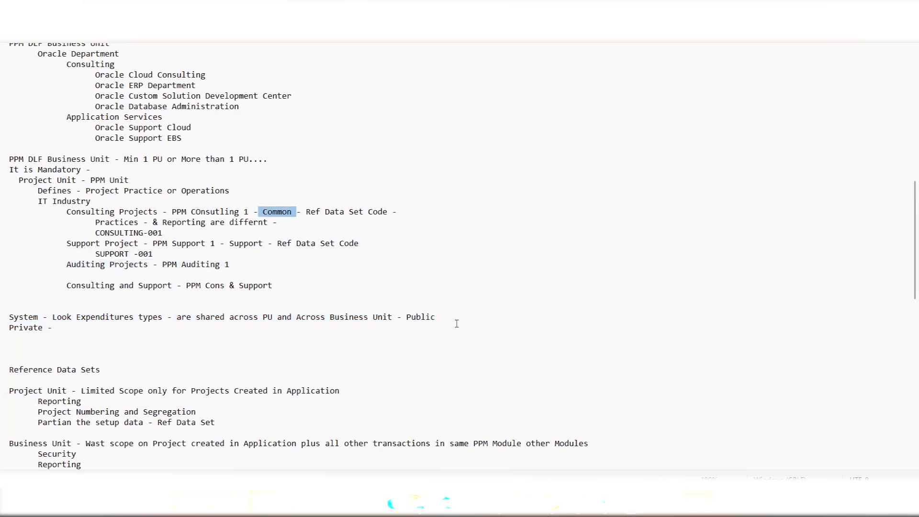
{"action": "left_click_drag", "start_coordinate": [67, 211], "coordinate": [136, 246]}
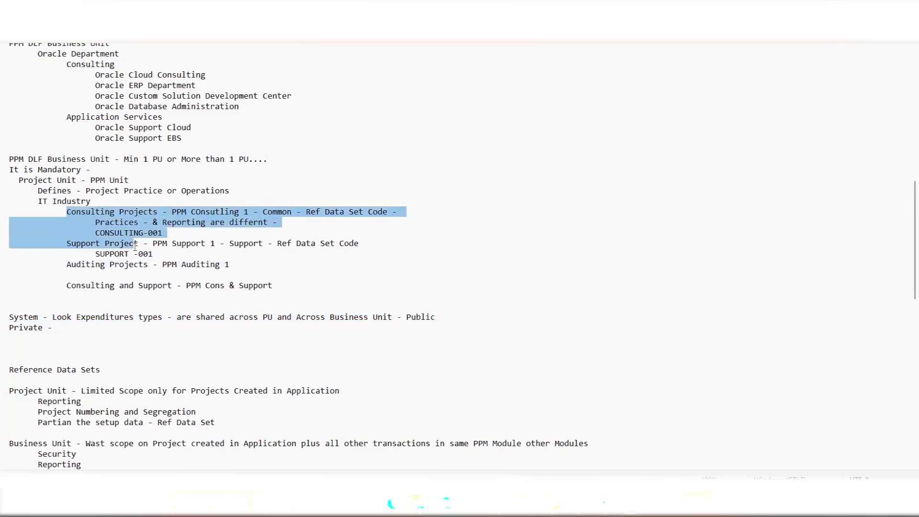
{"action": "left_click", "coordinate": [136, 246]}
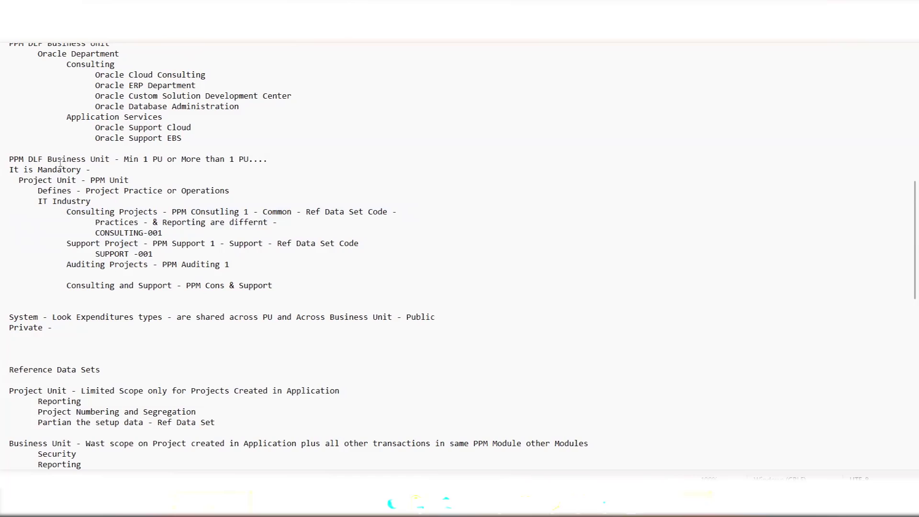
{"action": "left_click_drag", "start_coordinate": [9, 159], "coordinate": [108, 160]}
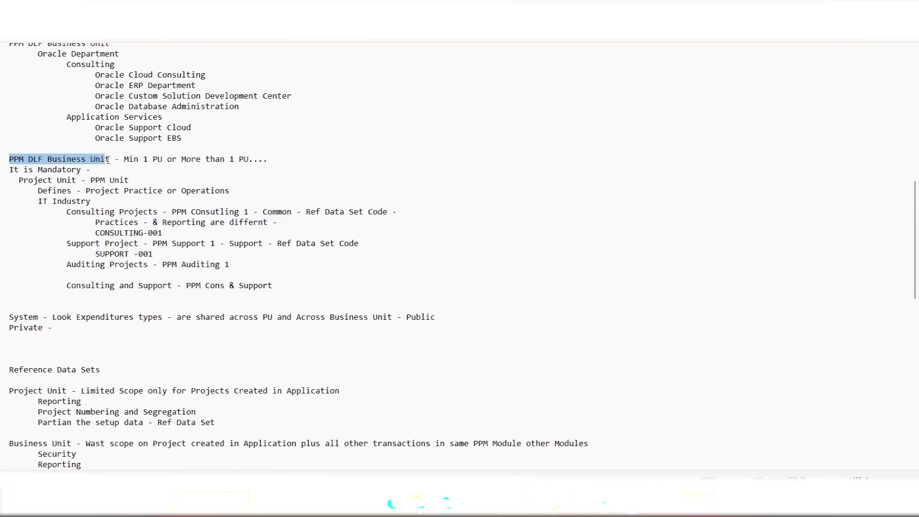
{"action": "left_click_drag", "start_coordinate": [66, 211], "coordinate": [164, 211]}
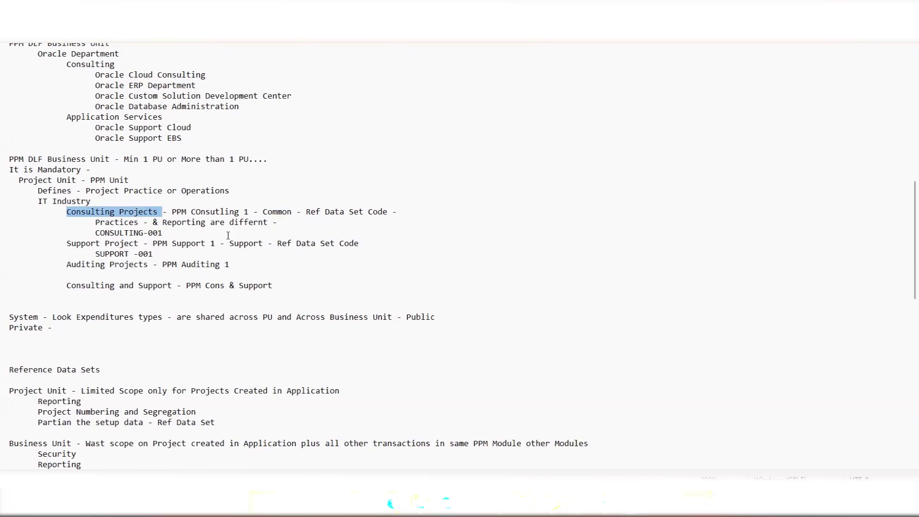
Step: Switch to Manage Expenditure Types in the browser, check the PPM Consulting Labor assigned sets, and return to the notes
{"action": "key", "text": "alt+Tab"}
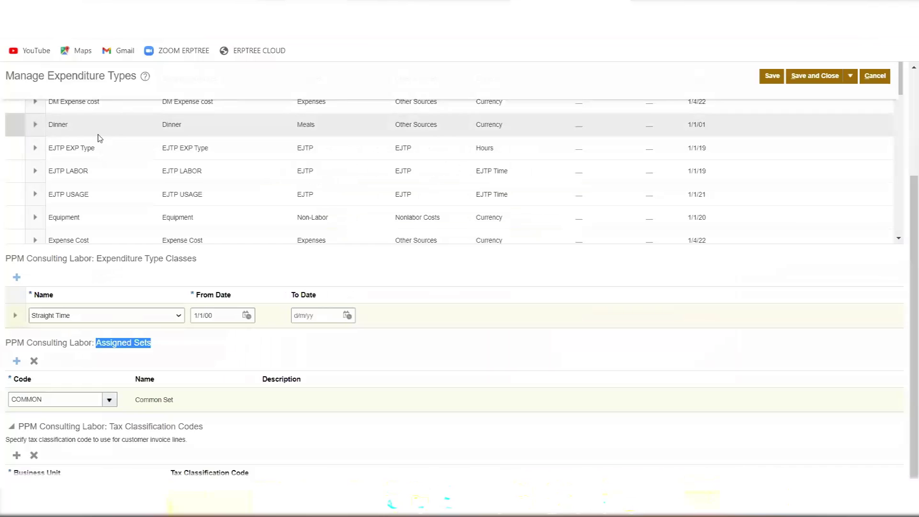
{"action": "scroll", "coordinate": [88, 128], "scroll_direction": "up", "scroll_amount": 2}
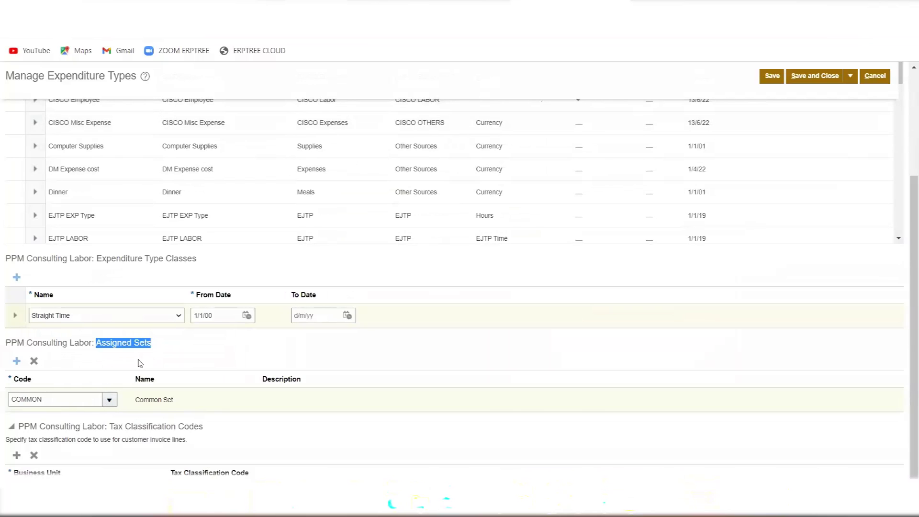
{"action": "key", "text": "alt+Tab"}
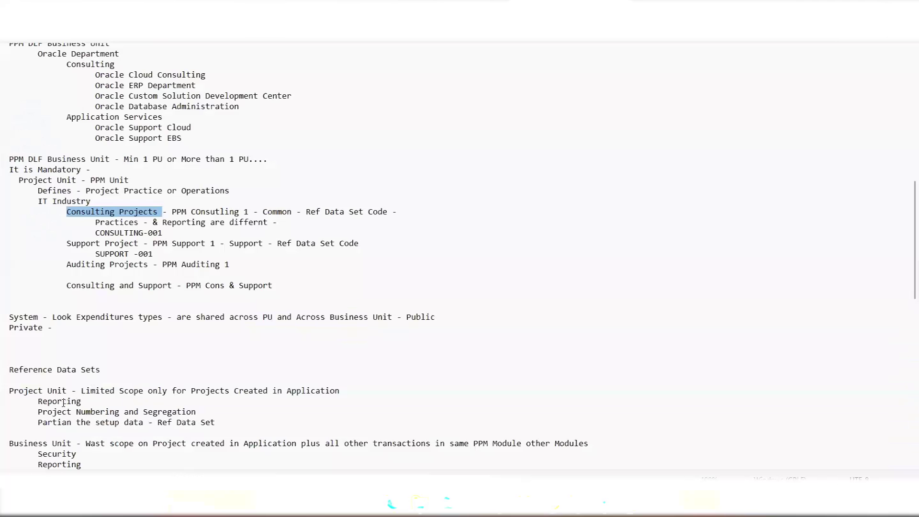
Step: Review the Consulting Projects and Support Project blocks, including the SUPPORT -001 project number, in the notes
{"action": "left_click_drag", "start_coordinate": [67, 212], "coordinate": [415, 233]}
{"action": "left_click", "coordinate": [412, 233]}
{"action": "left_click", "coordinate": [66, 243]}
{"action": "left_click_drag", "start_coordinate": [66, 243], "coordinate": [175, 255]}
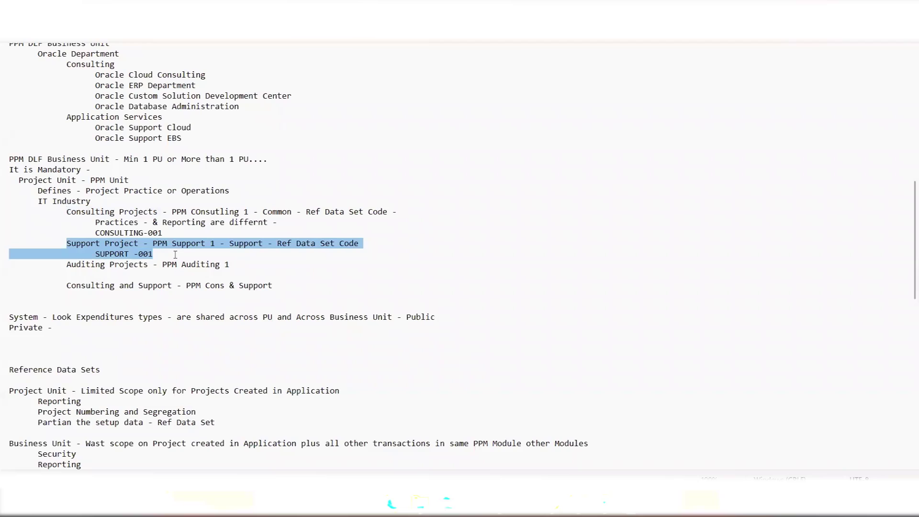
{"action": "left_click", "coordinate": [175, 255]}
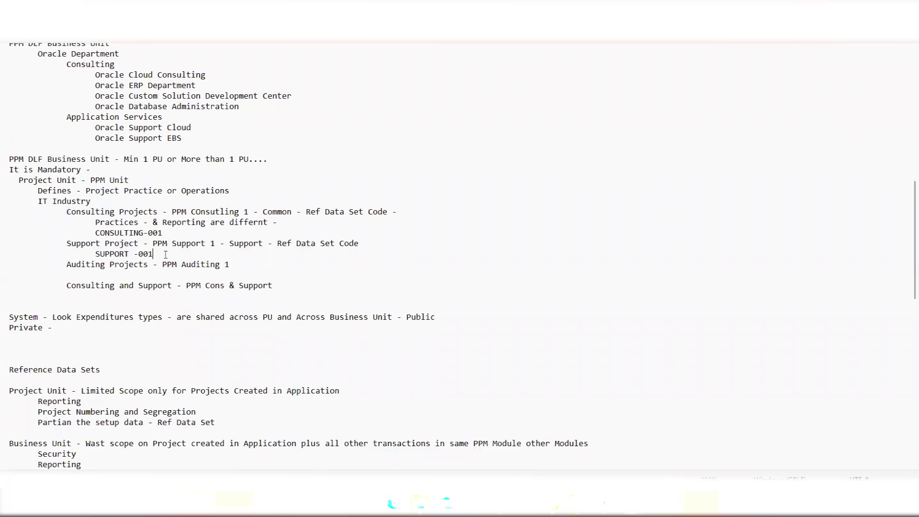
{"action": "left_click_drag", "start_coordinate": [154, 255], "coordinate": [91, 252]}
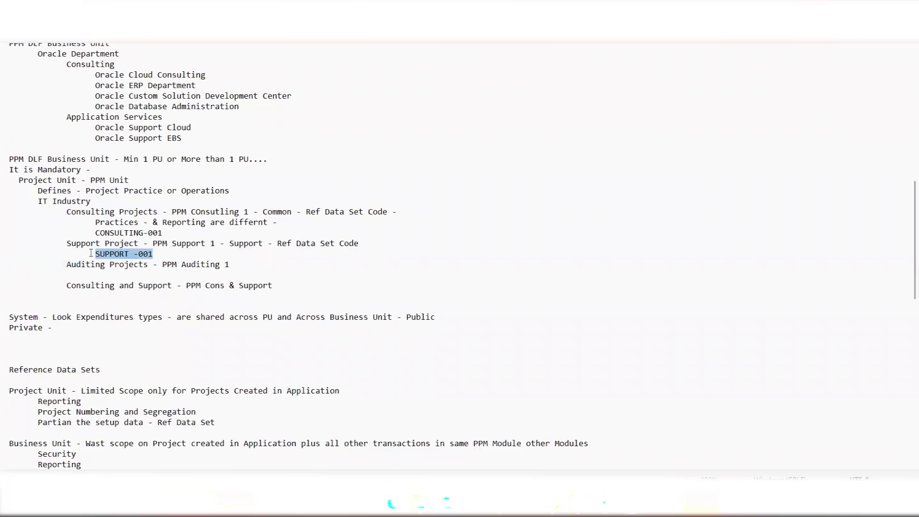
{"action": "left_click", "coordinate": [113, 265]}
{"action": "left_click_drag", "start_coordinate": [64, 243], "coordinate": [154, 251]}
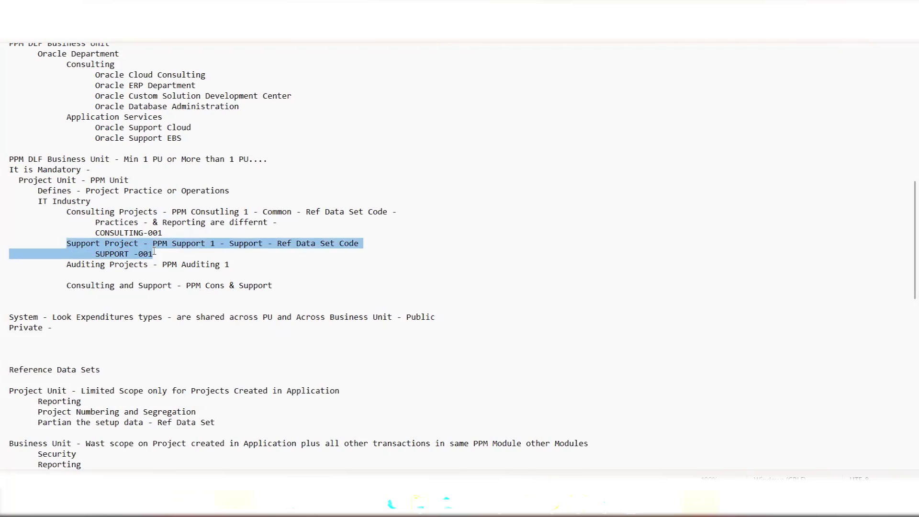
Step: Review the Support Project entry, its Support reference data set code and the Project Unit heading in the notes
{"action": "left_click_drag", "start_coordinate": [178, 254], "coordinate": [66, 243]}
{"action": "left_click", "coordinate": [223, 231]}
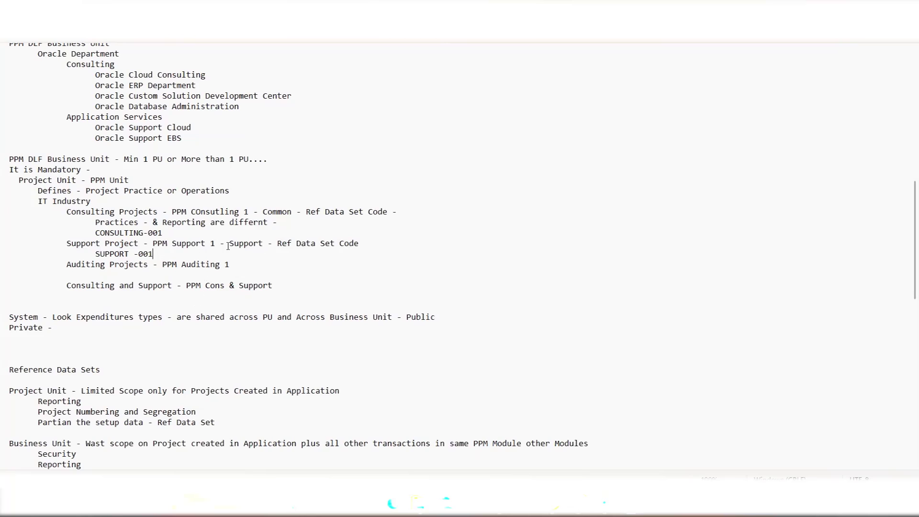
{"action": "left_click_drag", "start_coordinate": [230, 244], "coordinate": [266, 244]}
{"action": "left_click_drag", "start_coordinate": [357, 245], "coordinate": [232, 240]}
{"action": "left_click", "coordinate": [27, 159]}
{"action": "left_click_drag", "start_coordinate": [14, 181], "coordinate": [76, 181]}
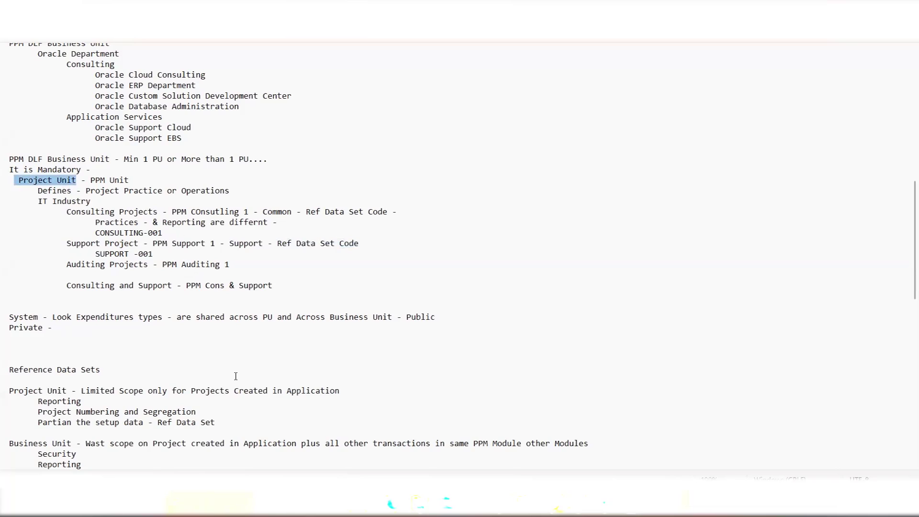
{"action": "left_click_drag", "start_coordinate": [229, 244], "coordinate": [262, 243]}
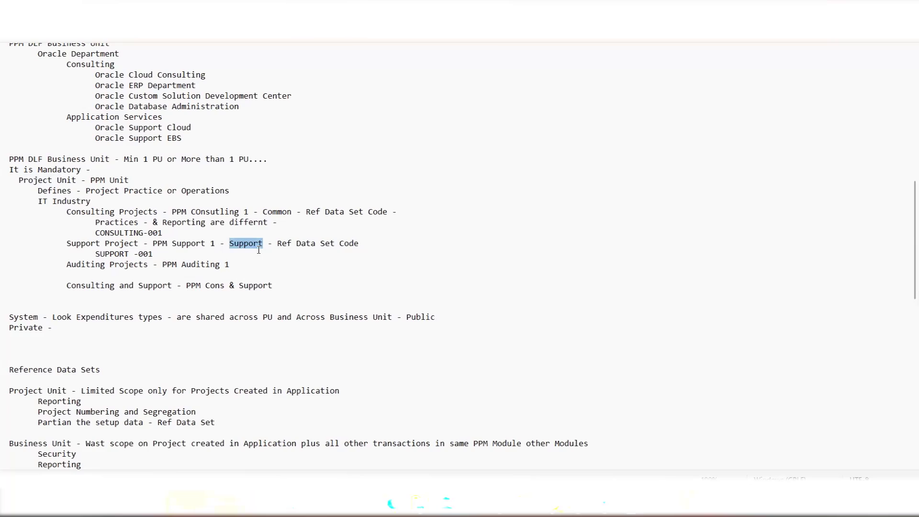
Step: Switch to the browser, then save and close Manage Expenditure Types
{"action": "key", "text": "alt+Tab"}
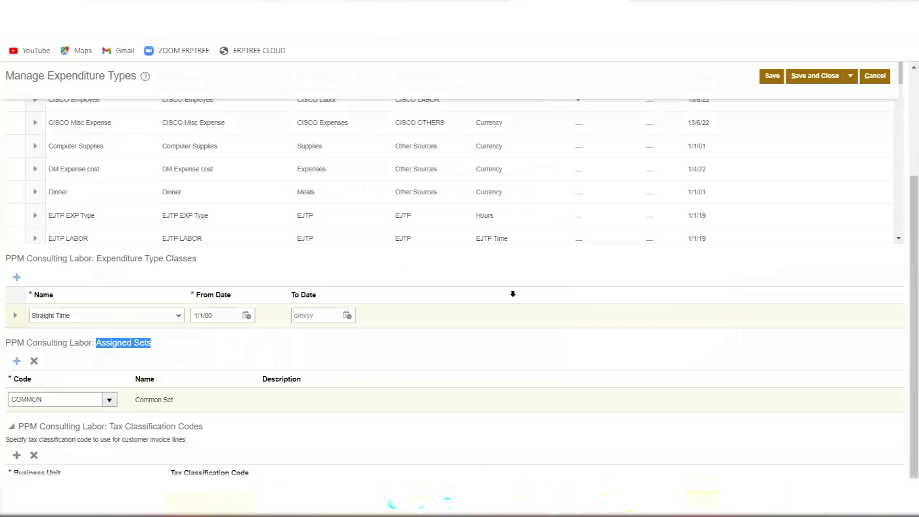
{"action": "left_click", "coordinate": [814, 76]}
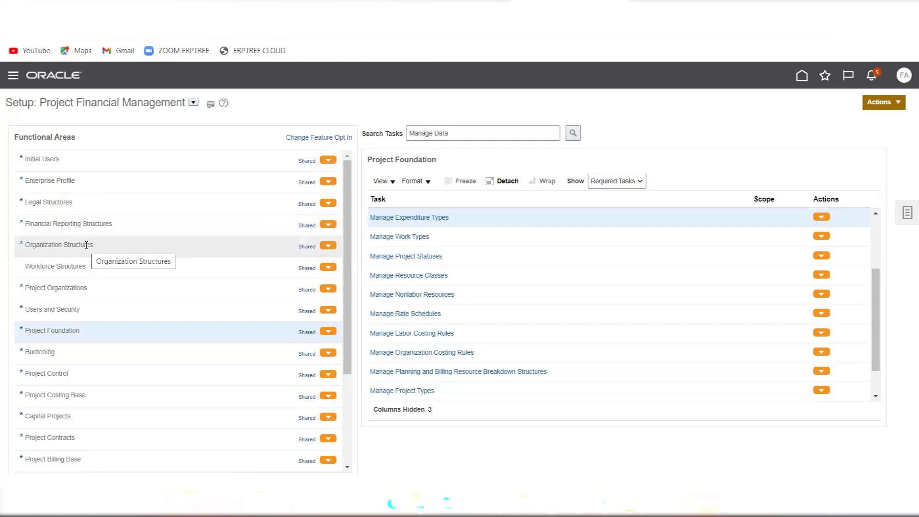
Step: Search the setup tasks for "Ref" and open the Manage Reference Data Sets task under Enterprise Profile
{"action": "left_click", "coordinate": [459, 139]}
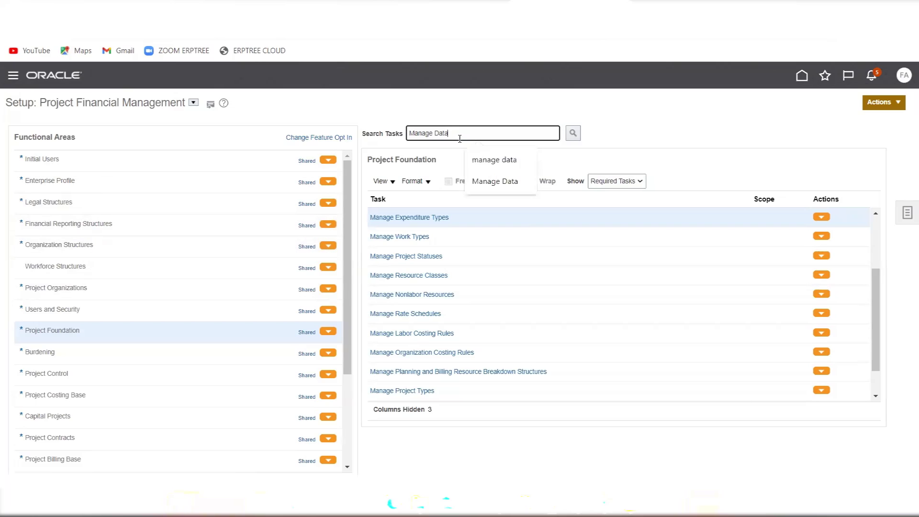
{"action": "left_click_drag", "start_coordinate": [459, 136], "coordinate": [394, 137]}
{"action": "type", "text": "Ref"}
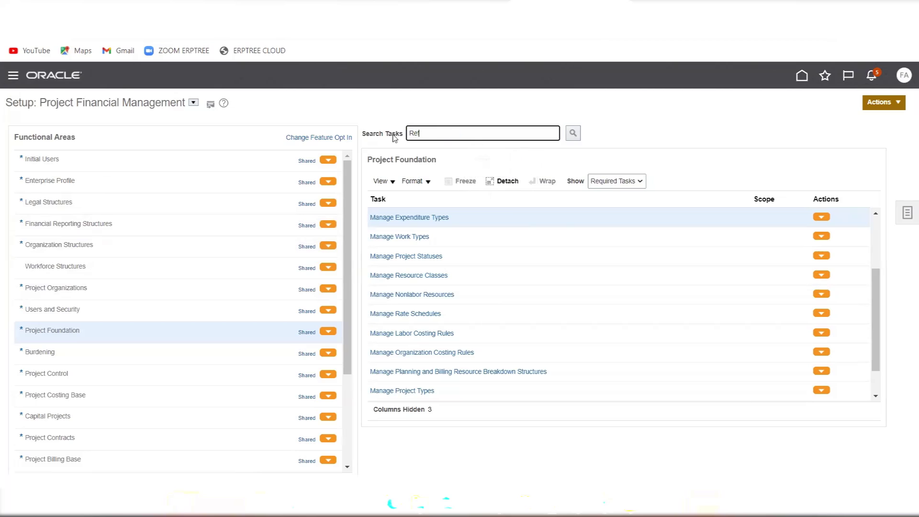
{"action": "key", "text": "Return"}
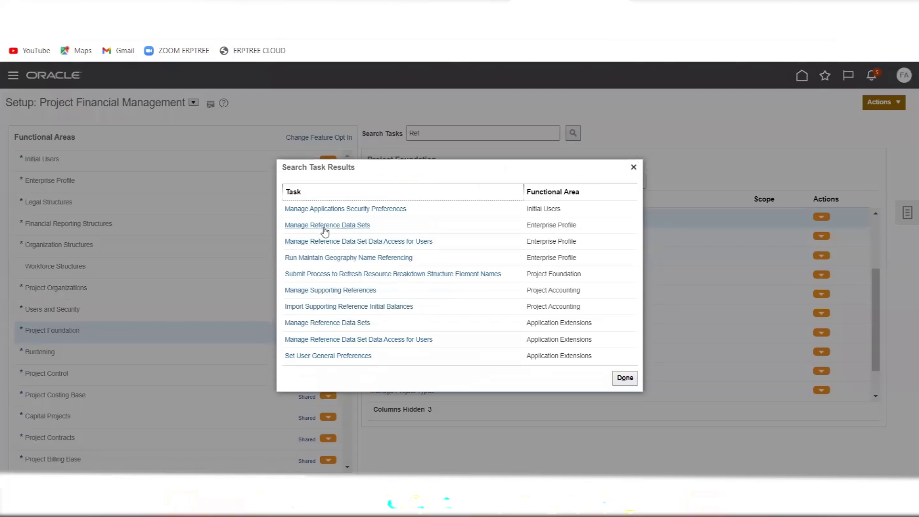
{"action": "left_click", "coordinate": [324, 228]}
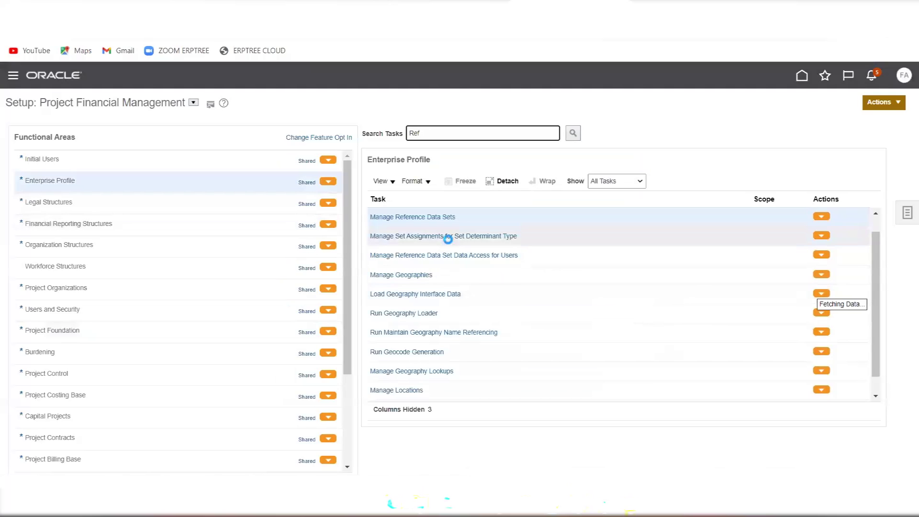
{"action": "left_click", "coordinate": [436, 219]}
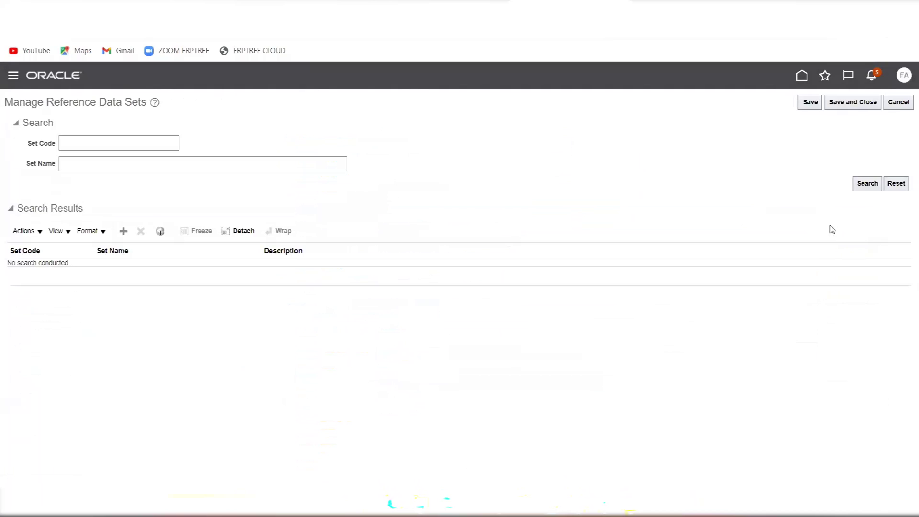
Step: List the existing reference data sets and add a new one with set code SUPPORT and set name Support Set
{"action": "left_click", "coordinate": [879, 182]}
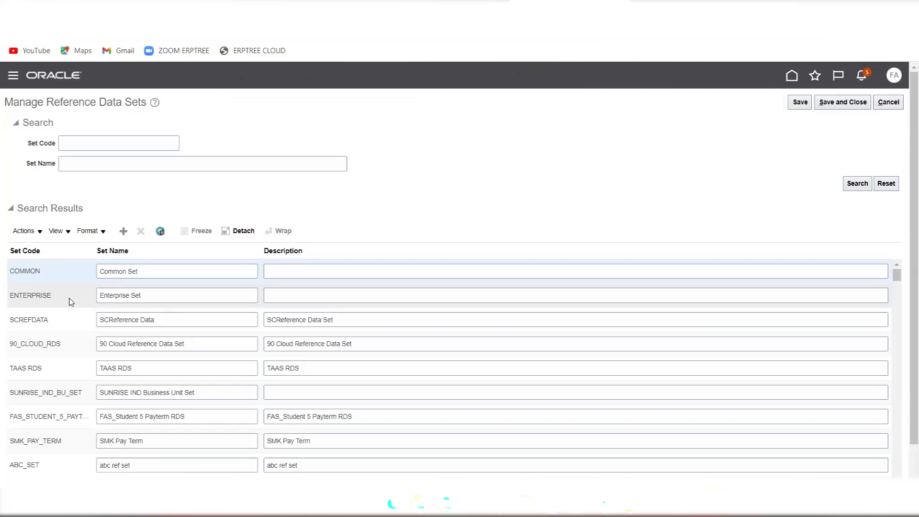
{"action": "left_click", "coordinate": [123, 231]}
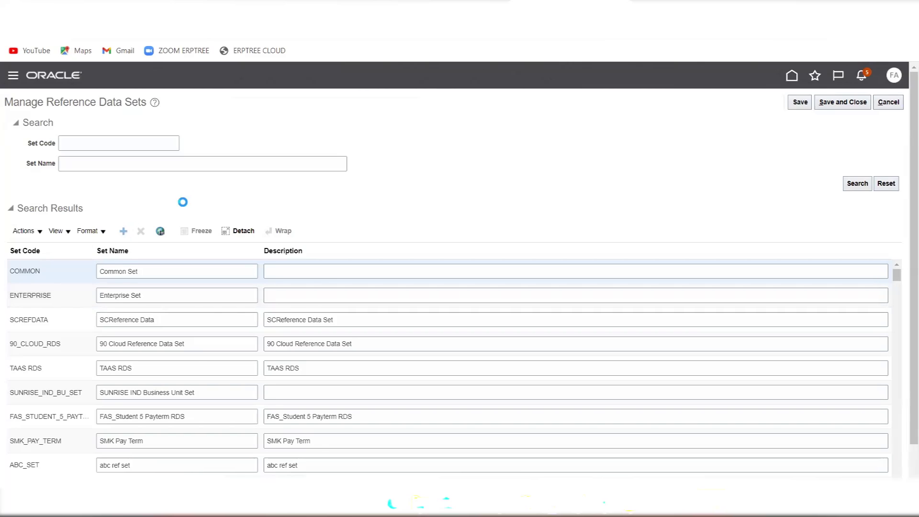
{"action": "left_click", "coordinate": [59, 268]}
{"action": "type", "text": "SUPPORT"}
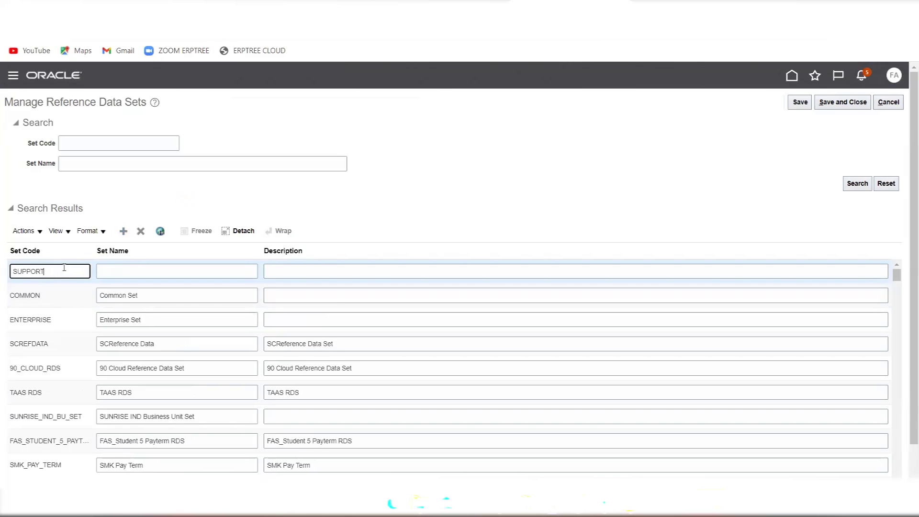
{"action": "key", "text": "Tab"}
{"action": "type", "text": "S"}
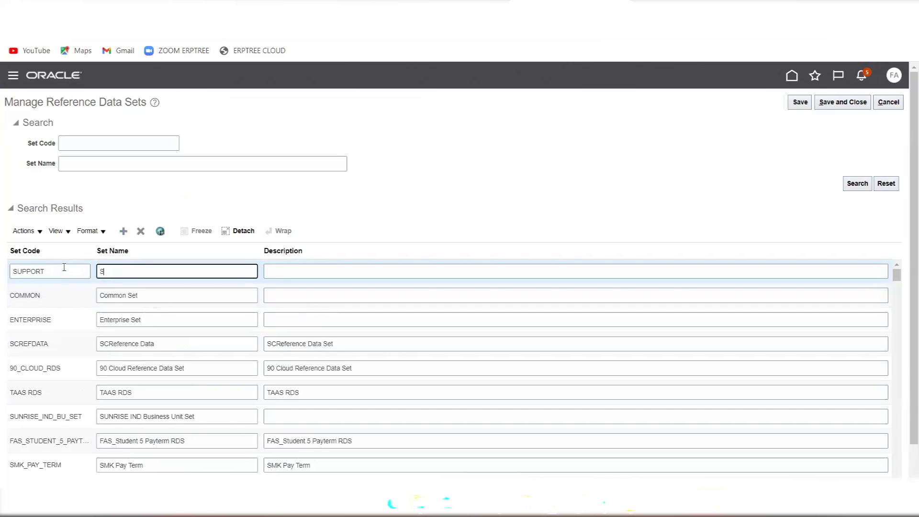
{"action": "type", "text": "upport Set"}
Step: Copy the set name Support Set into the new set's description, then save and close the reference data sets
{"action": "left_click_drag", "start_coordinate": [144, 271], "coordinate": [77, 276]}
{"action": "key", "text": "ctrl+c"}
{"action": "left_click", "coordinate": [278, 272]}
{"action": "key", "text": "ctrl+v"}
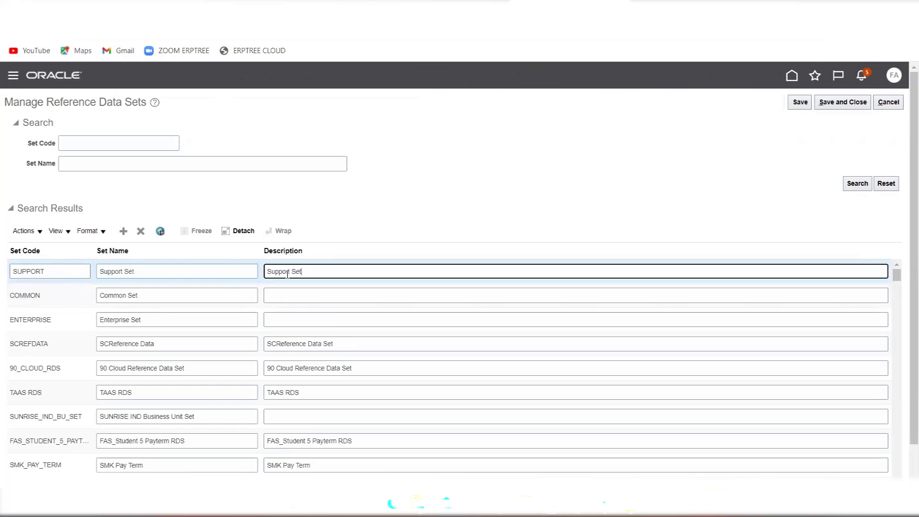
{"action": "key", "text": "Tab"}
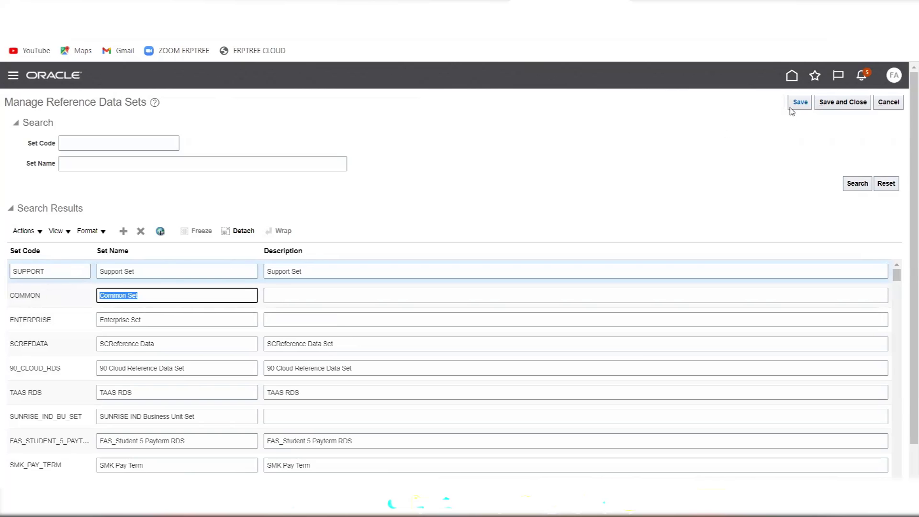
{"action": "left_click", "coordinate": [796, 104]}
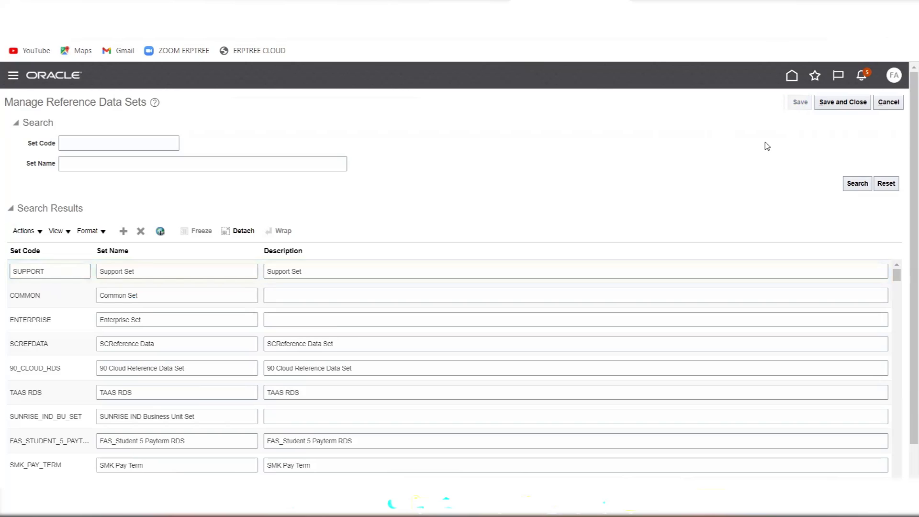
{"action": "left_click", "coordinate": [849, 103]}
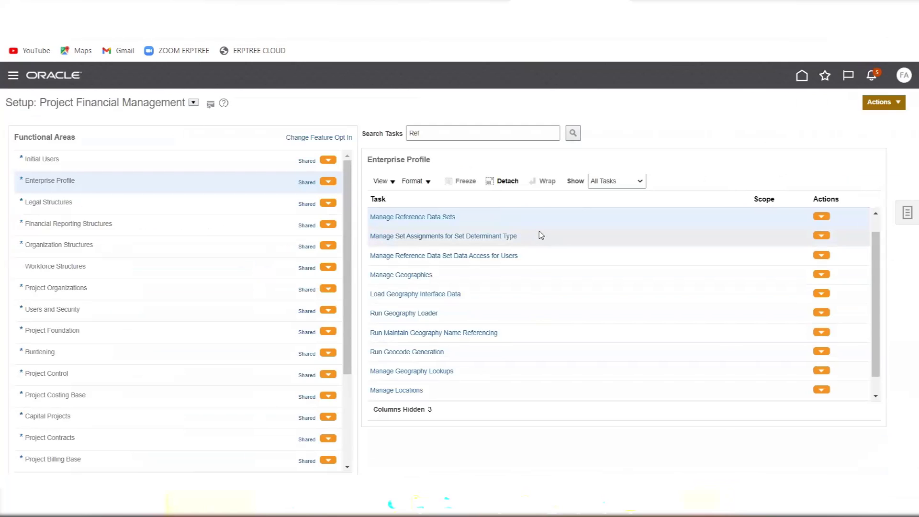
Step: Open Manage Set Assignments for Set Determinant Type, list all assignments and look through their reference groups
{"action": "left_click", "coordinate": [448, 237]}
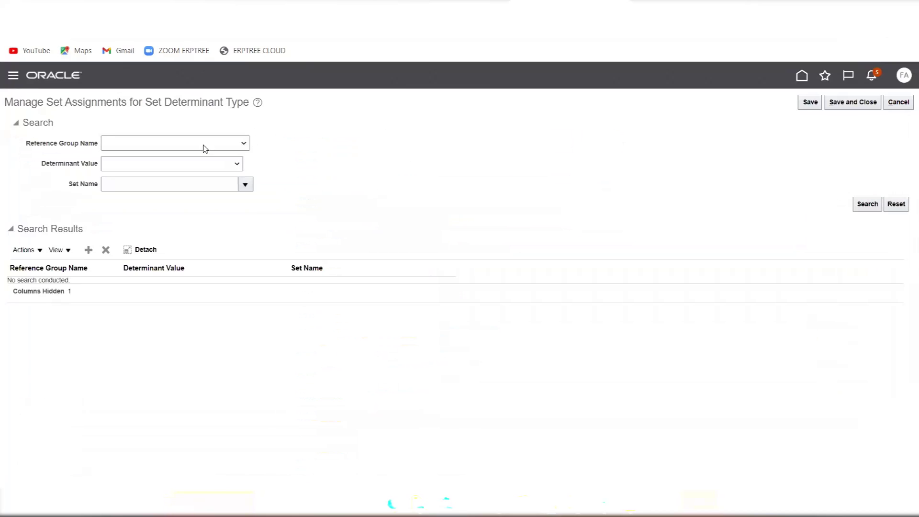
{"action": "left_click", "coordinate": [865, 210]}
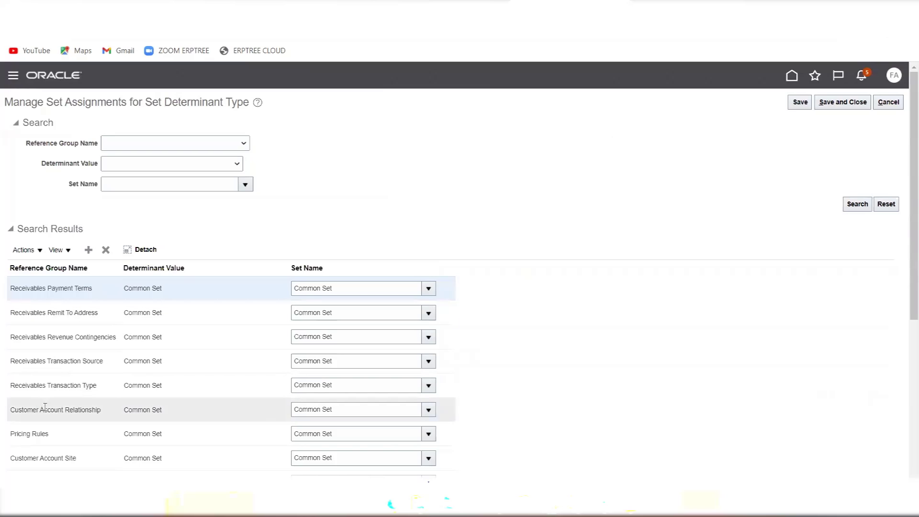
{"action": "scroll", "coordinate": [65, 406], "scroll_direction": "down", "scroll_amount": 3}
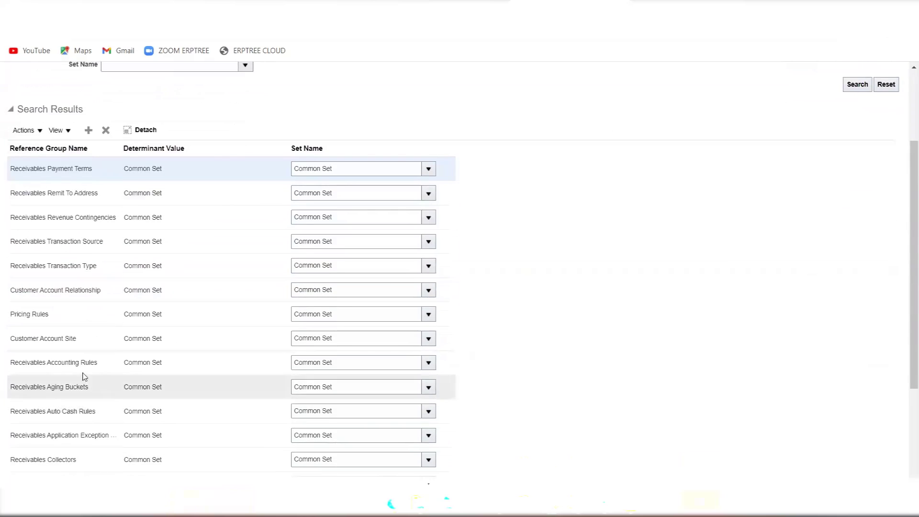
{"action": "scroll", "coordinate": [79, 335], "scroll_direction": "up", "scroll_amount": 1}
{"action": "scroll", "coordinate": [78, 327], "scroll_direction": "up", "scroll_amount": 2}
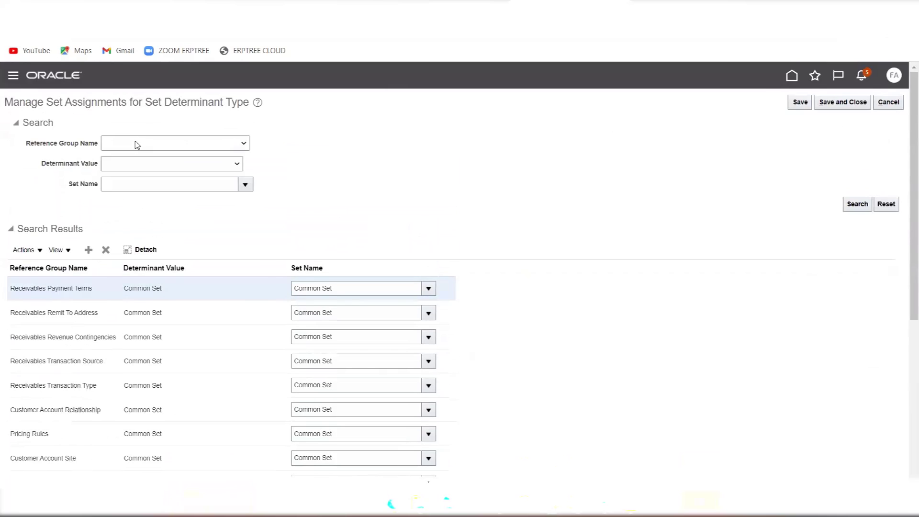
Step: Search the set assignments for the Project Accounting Definition reference group and look through the available determinant values
{"action": "left_click", "coordinate": [137, 143]}
{"action": "left_click_drag", "start_coordinate": [248, 176], "coordinate": [242, 277]}
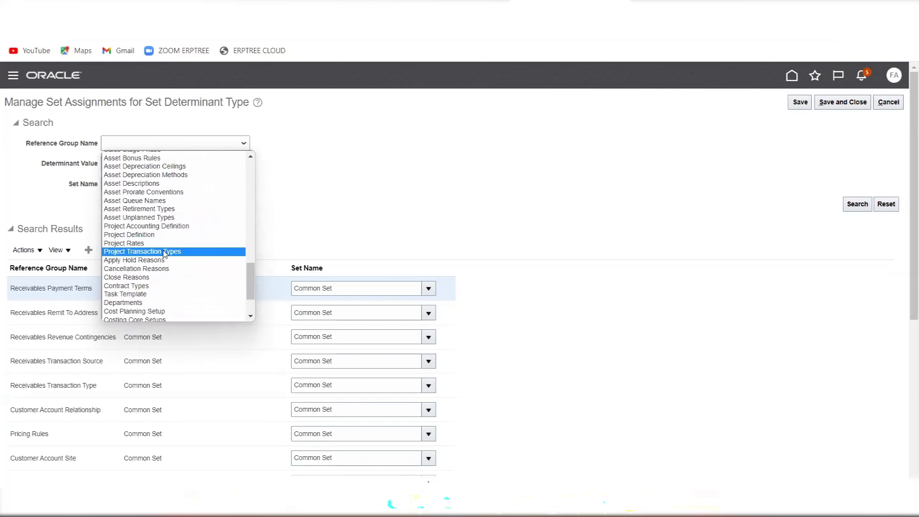
{"action": "left_click", "coordinate": [171, 227]}
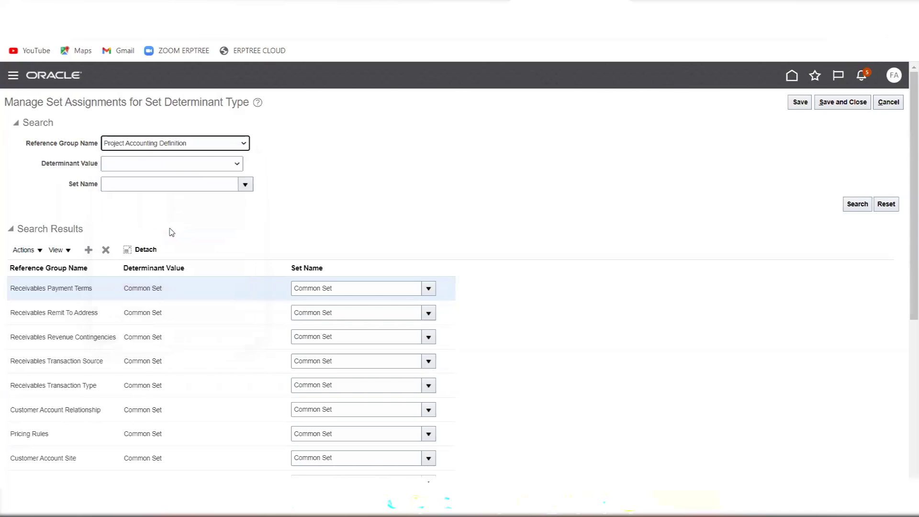
{"action": "left_click", "coordinate": [851, 209]}
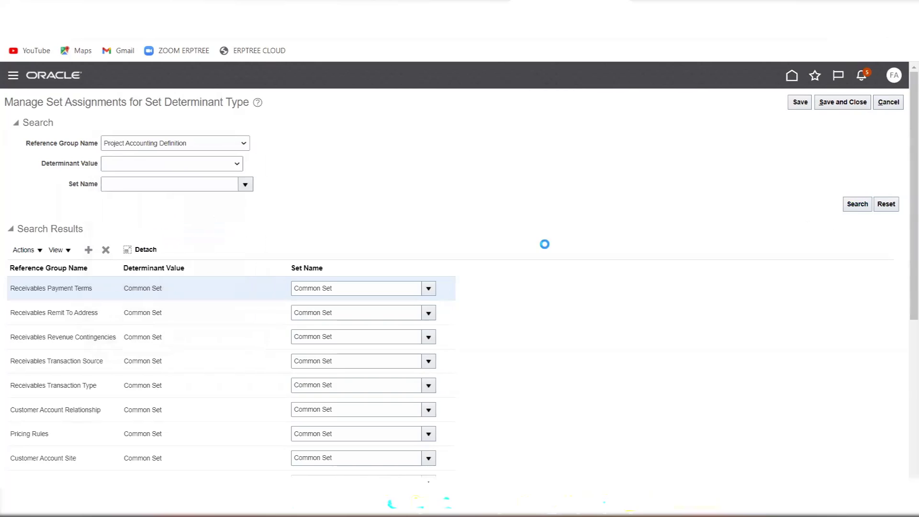
{"action": "left_click", "coordinate": [237, 164]}
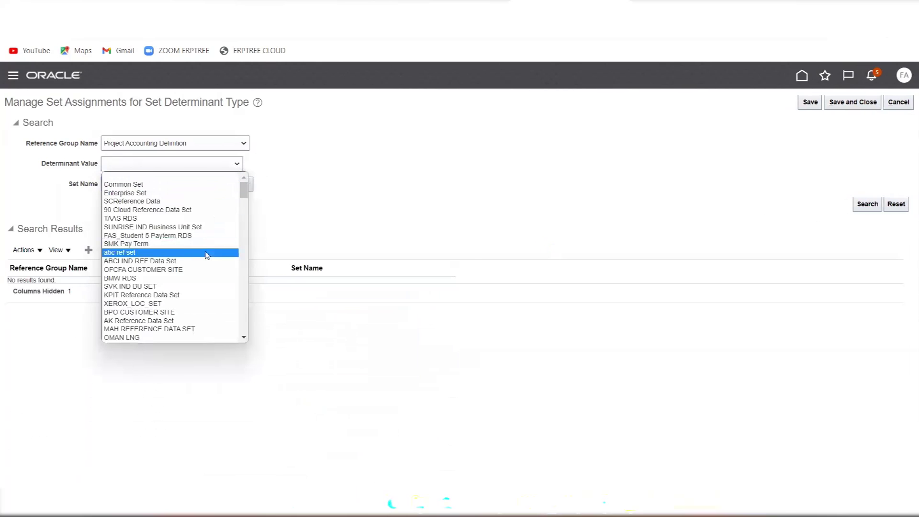
{"action": "left_click_drag", "start_coordinate": [248, 192], "coordinate": [195, 168]}
{"action": "left_click", "coordinate": [285, 170]}
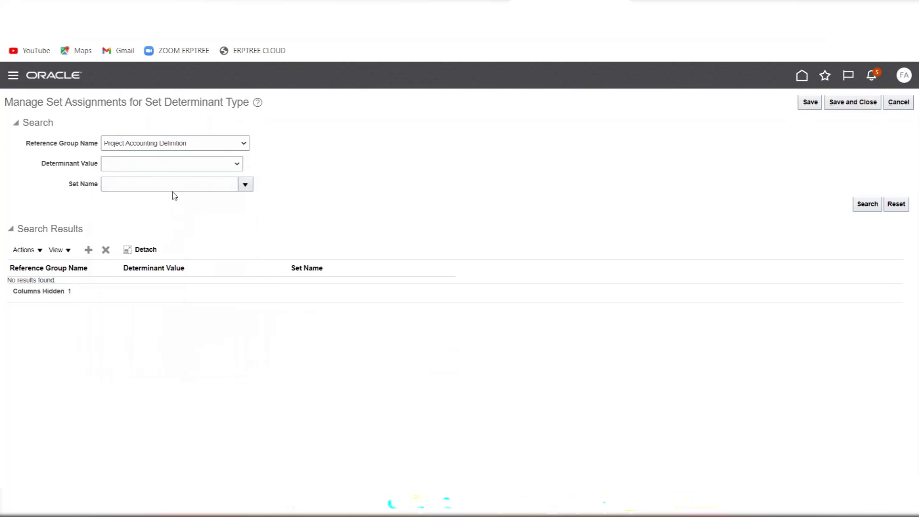
Step: Reset the search criteria, list all set assignments again and look through the reference groups
{"action": "left_click", "coordinate": [896, 204]}
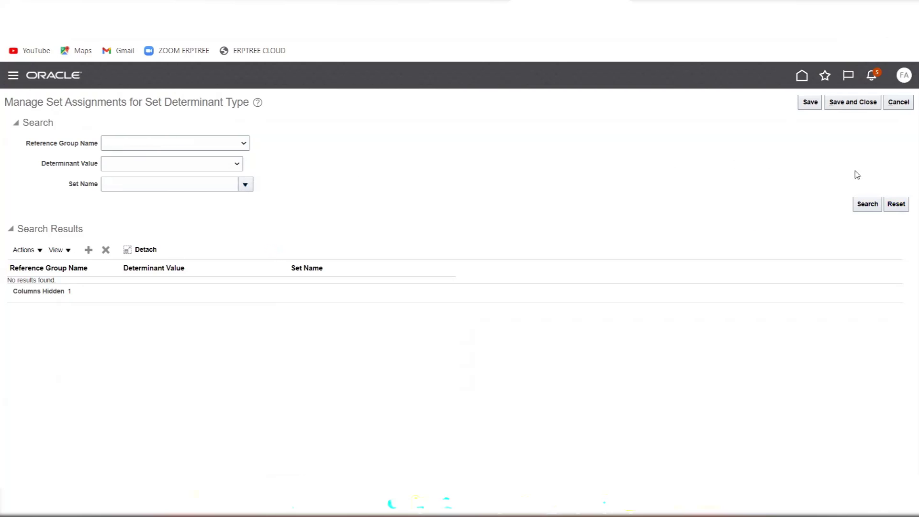
{"action": "left_click", "coordinate": [858, 205]}
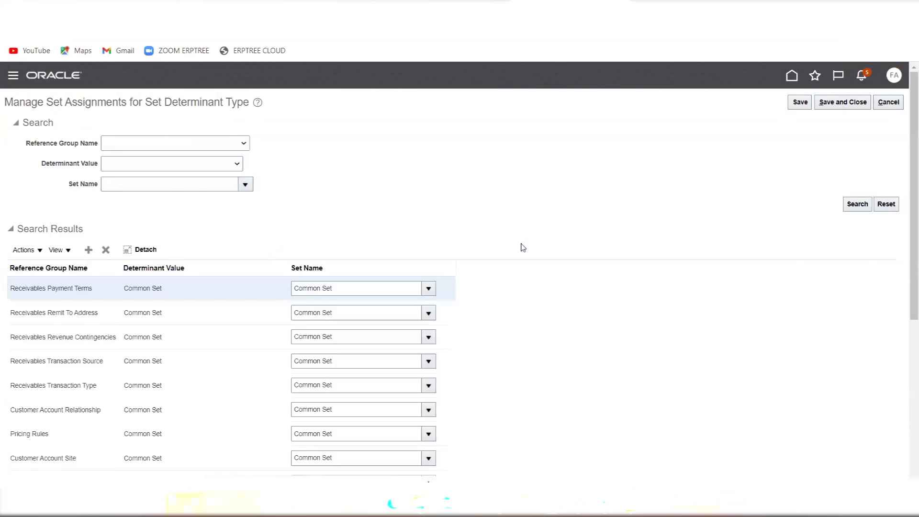
{"action": "scroll", "coordinate": [153, 389], "scroll_direction": "down", "scroll_amount": 3}
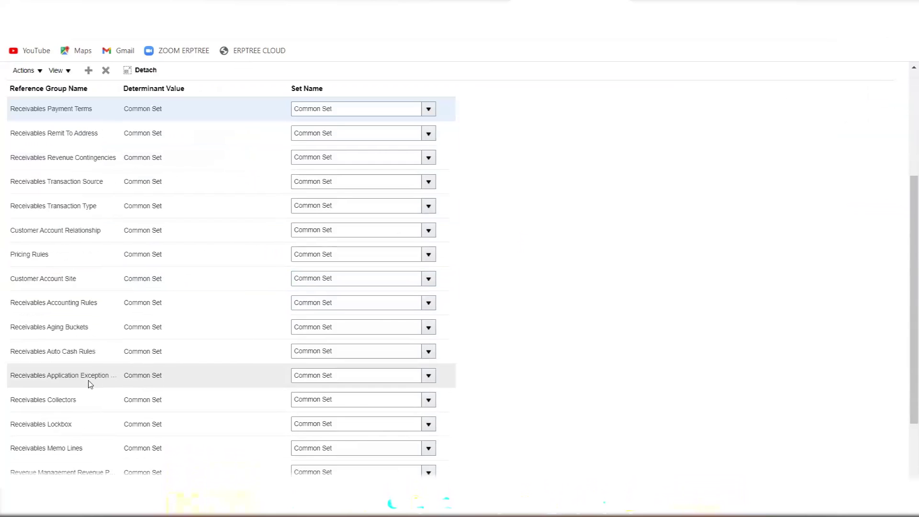
{"action": "scroll", "coordinate": [94, 375], "scroll_direction": "down", "scroll_amount": 2}
{"action": "scroll", "coordinate": [94, 375], "scroll_direction": "up", "scroll_amount": 6}
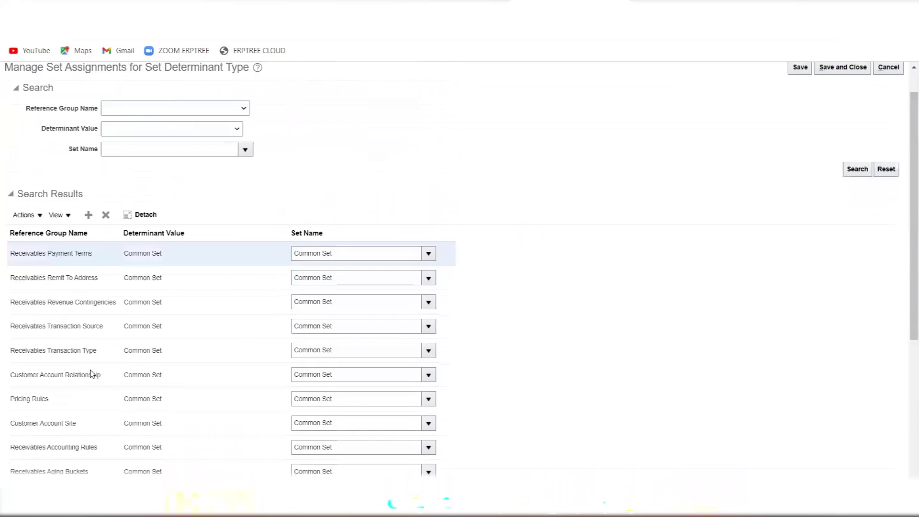
Step: Look through the available determinant values and reference group names, then leave the set assignments without saving
{"action": "left_click", "coordinate": [192, 168]}
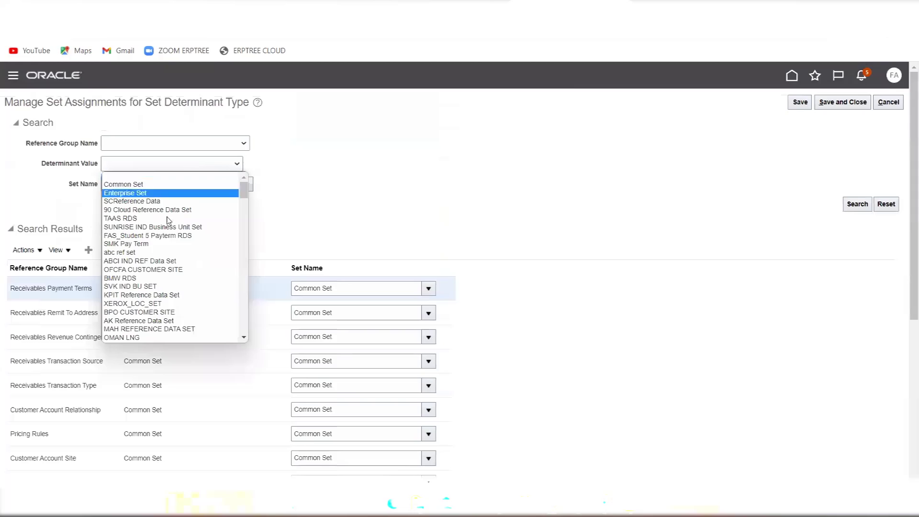
{"action": "scroll", "coordinate": [176, 246], "scroll_direction": "down", "scroll_amount": 10}
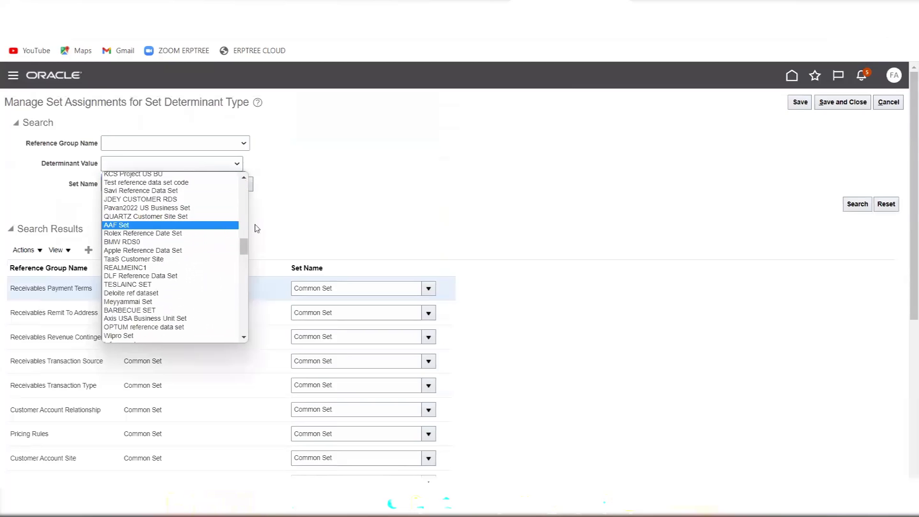
{"action": "scroll", "coordinate": [217, 257], "scroll_direction": "down", "scroll_amount": 3}
{"action": "left_click", "coordinate": [303, 213]}
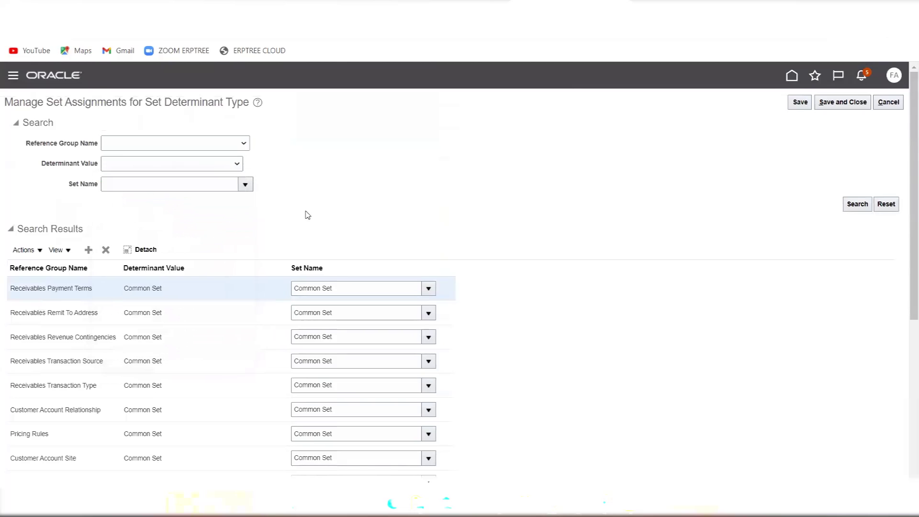
{"action": "left_click", "coordinate": [243, 143]}
{"action": "scroll", "coordinate": [197, 242], "scroll_direction": "down", "scroll_amount": 3}
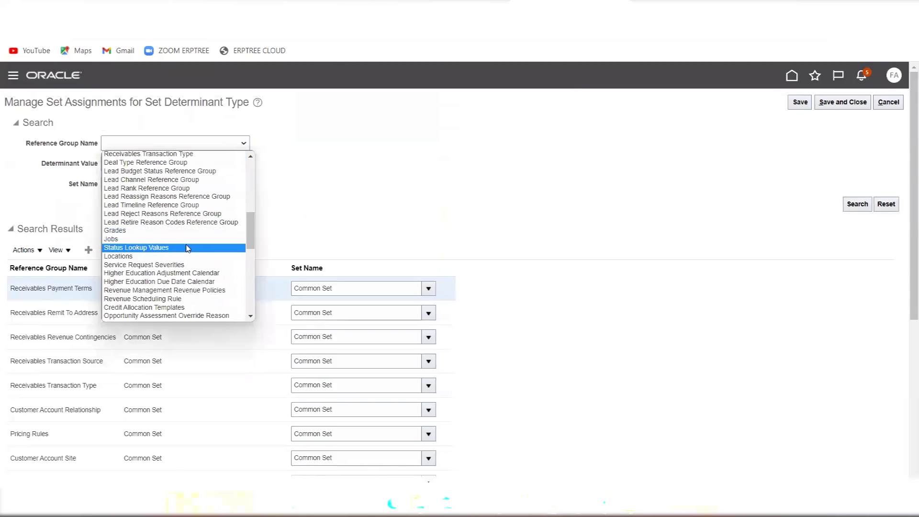
{"action": "scroll", "coordinate": [189, 246], "scroll_direction": "down", "scroll_amount": 3}
{"action": "scroll", "coordinate": [188, 249], "scroll_direction": "down", "scroll_amount": 3}
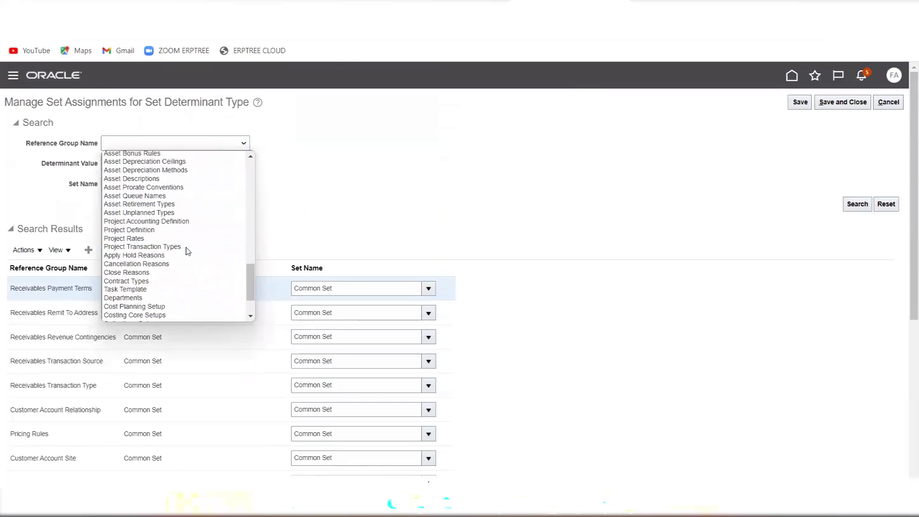
{"action": "scroll", "coordinate": [188, 252], "scroll_direction": "down", "scroll_amount": 1}
{"action": "scroll", "coordinate": [187, 252], "scroll_direction": "up", "scroll_amount": 4}
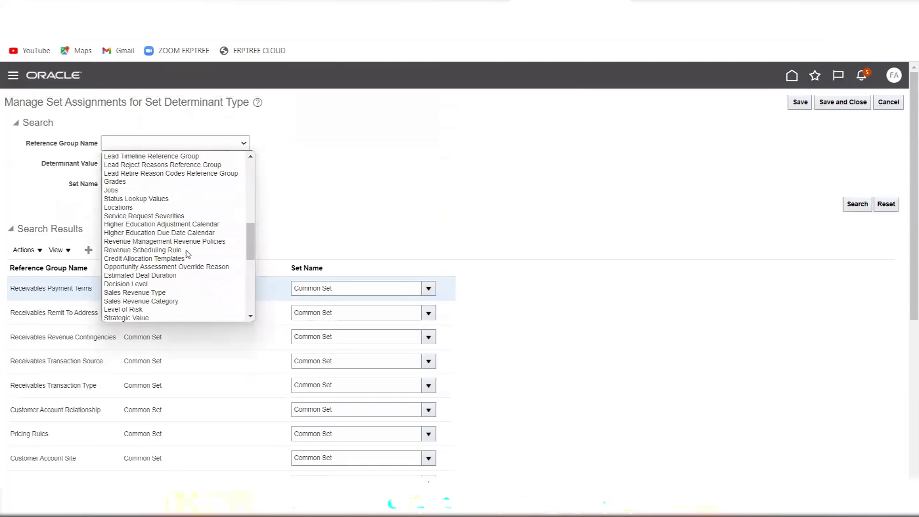
{"action": "left_click_drag", "start_coordinate": [251, 250], "coordinate": [251, 283]}
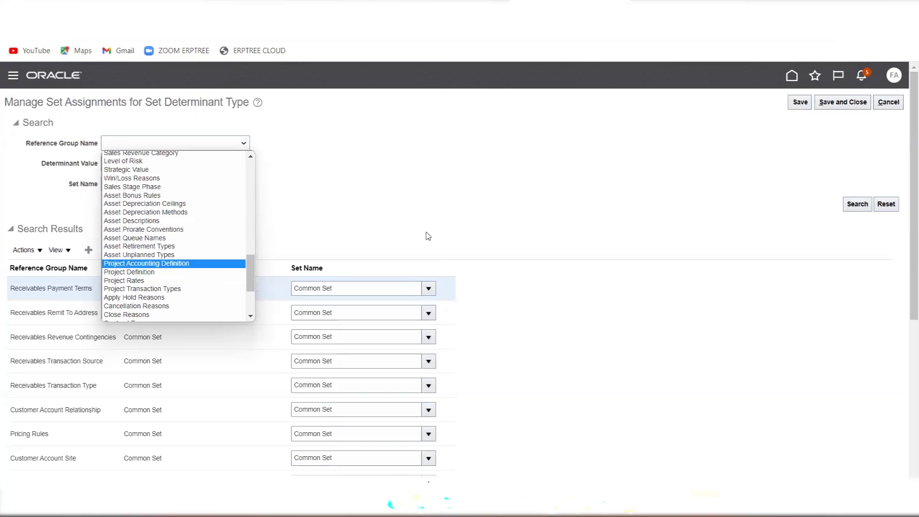
{"action": "left_click", "coordinate": [513, 188]}
{"action": "left_click", "coordinate": [895, 104]}
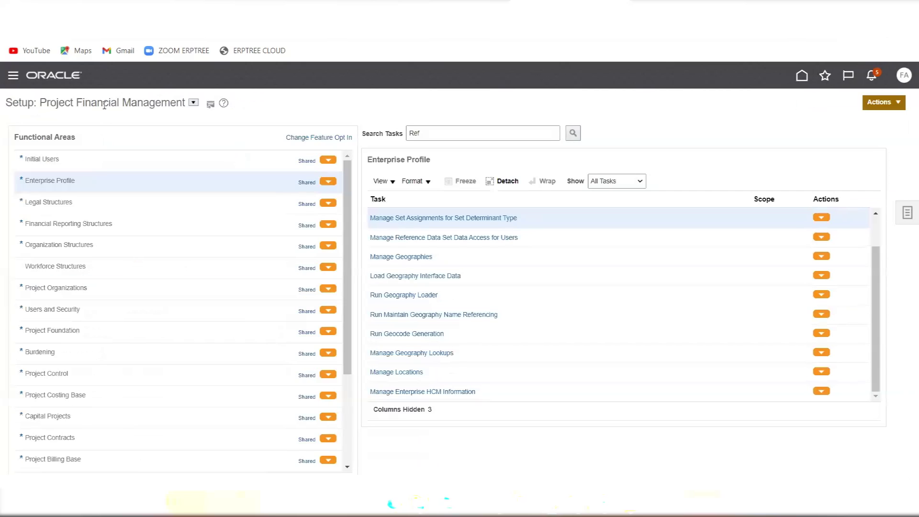
{"action": "left_click", "coordinate": [194, 102]}
{"action": "left_click", "coordinate": [203, 109]}
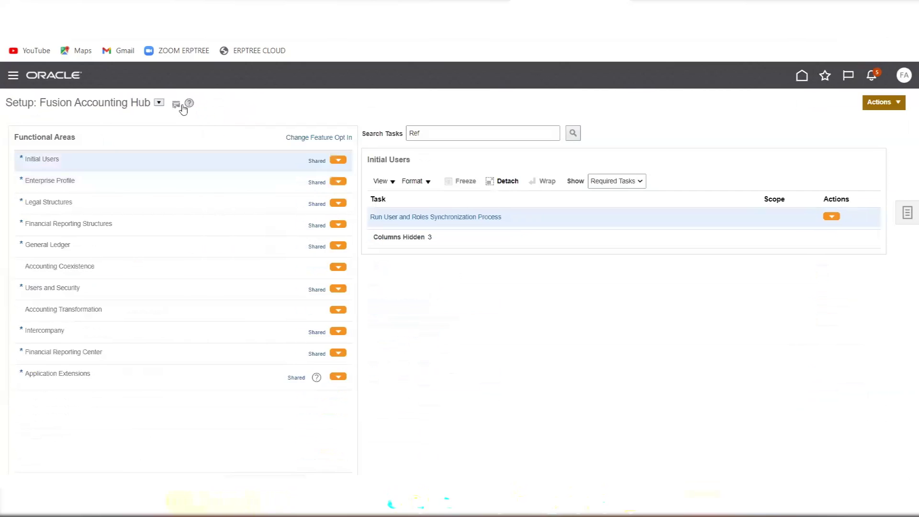
{"action": "left_click", "coordinate": [159, 103]}
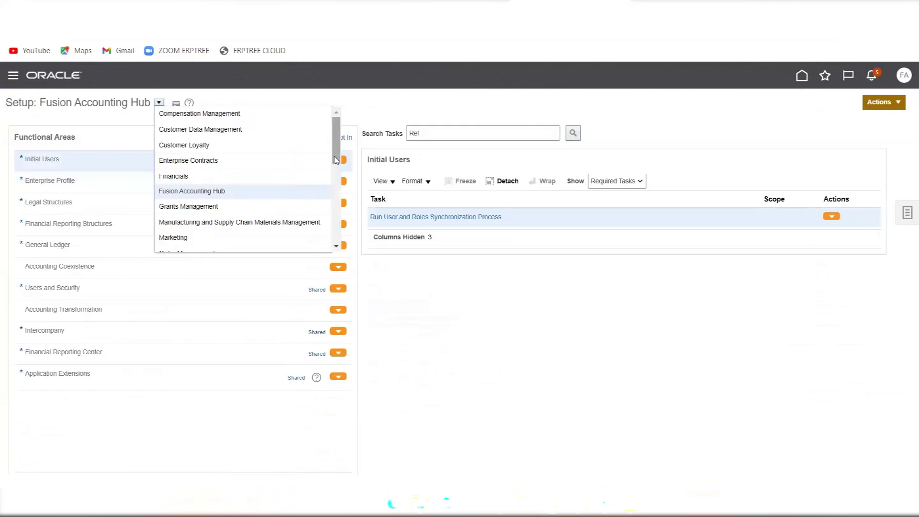
{"action": "scroll", "coordinate": [221, 216], "scroll_direction": "down", "scroll_amount": 3}
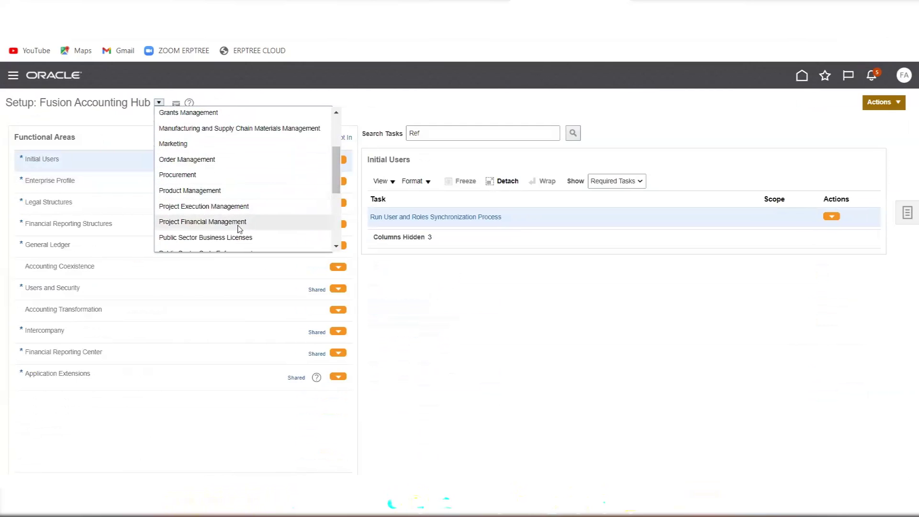
{"action": "left_click", "coordinate": [237, 225]}
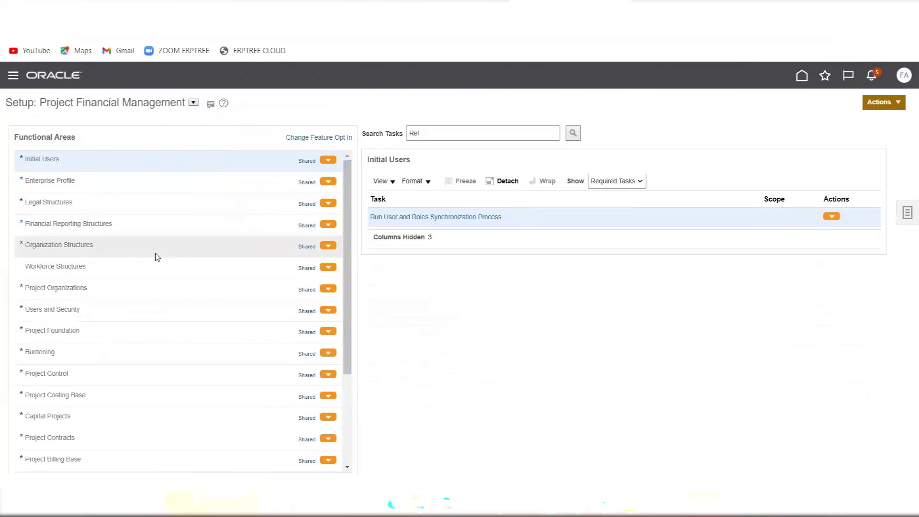
Step: Open Manage Project Unit Set Assignments under Project Organizations and view the reference data set assignments of PPM_DLF_PROJECT UNIT
{"action": "left_click", "coordinate": [75, 287]}
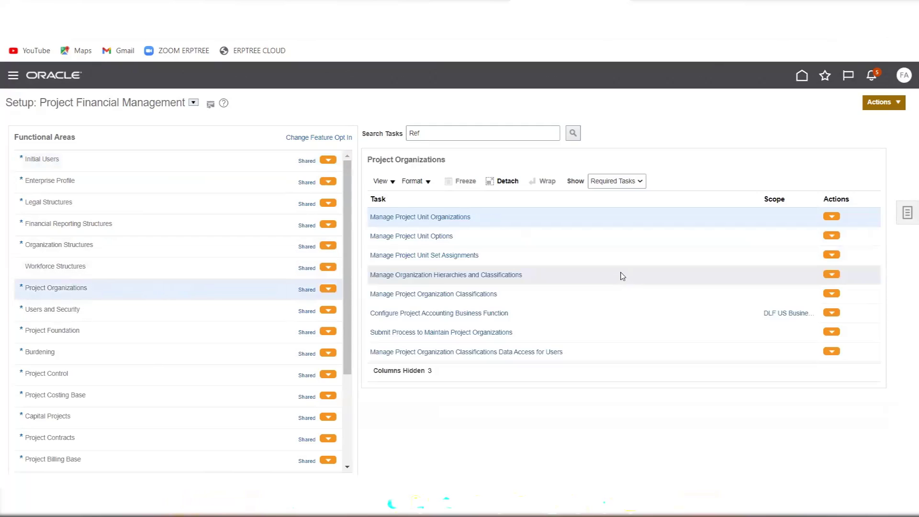
{"action": "left_click", "coordinate": [423, 257]}
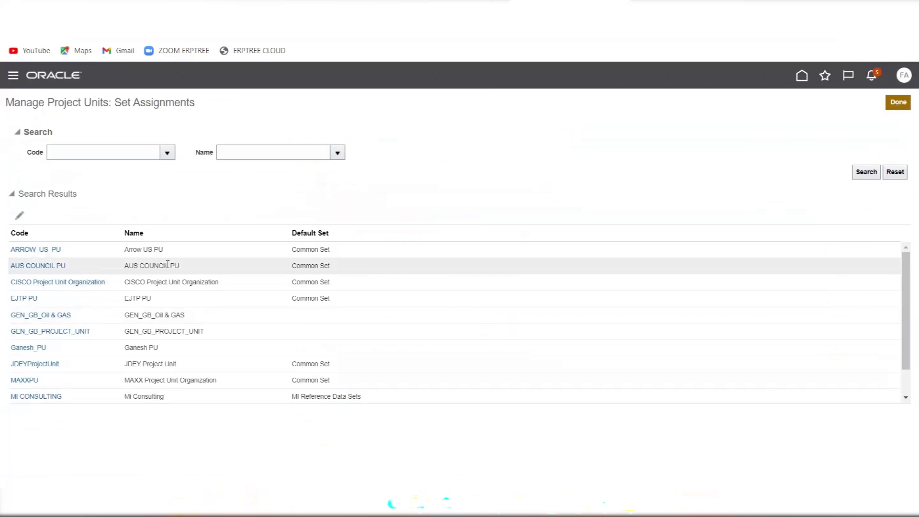
{"action": "left_click", "coordinate": [93, 278]}
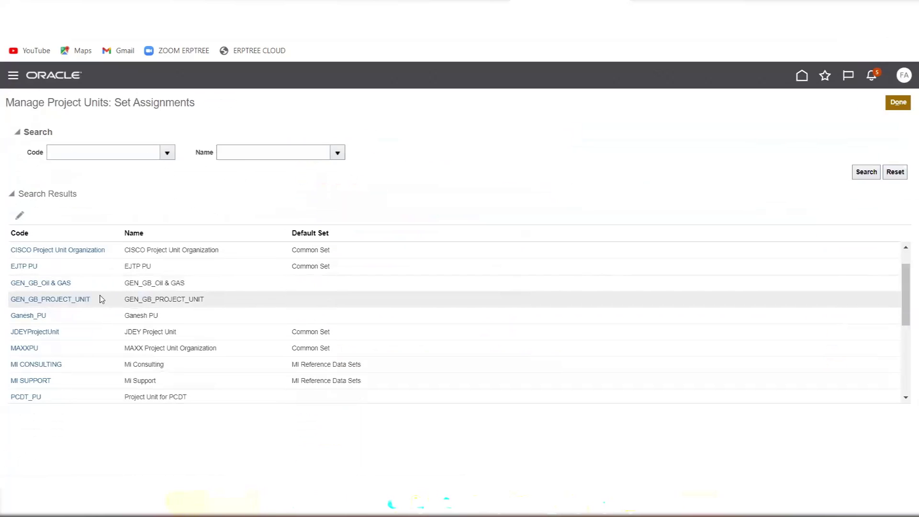
{"action": "scroll", "coordinate": [101, 299], "scroll_direction": "down", "scroll_amount": 3}
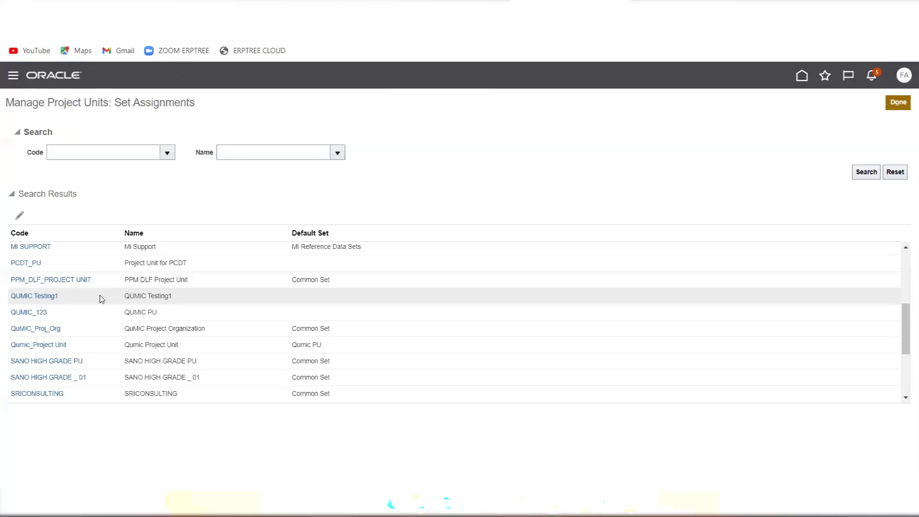
{"action": "left_click", "coordinate": [156, 282]}
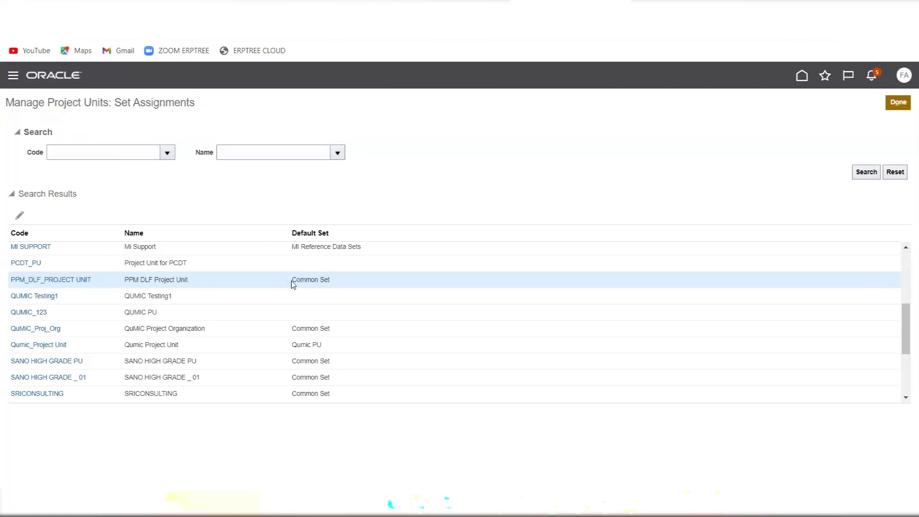
{"action": "left_click", "coordinate": [62, 281]}
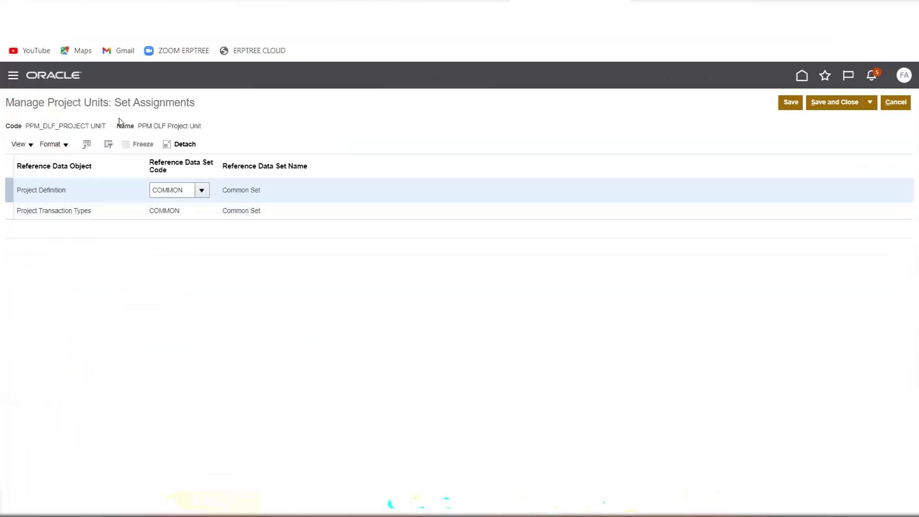
{"action": "left_click_drag", "start_coordinate": [109, 103], "coordinate": [6, 103]}
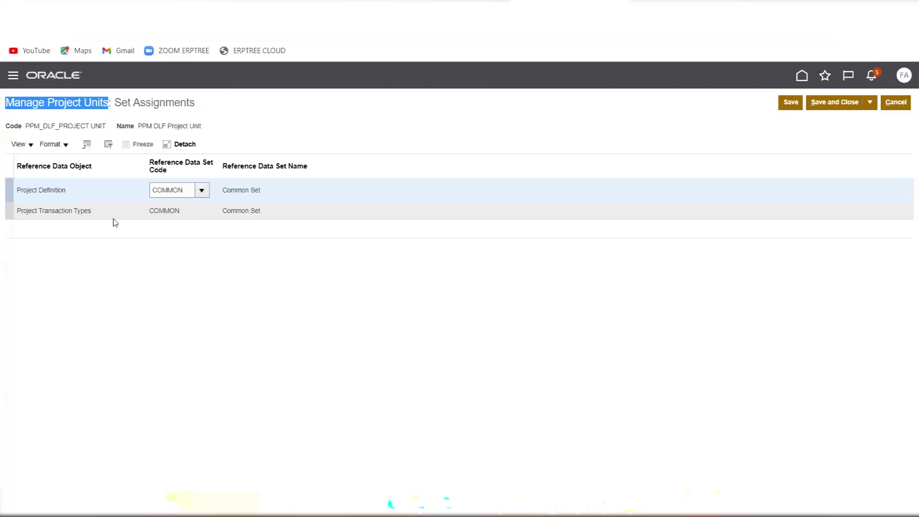
Step: Switch to the text notes and add "Transaction Types -" with an indented "Expenditure Type -" line below the Private entry
{"action": "key", "text": "alt+Tab"}
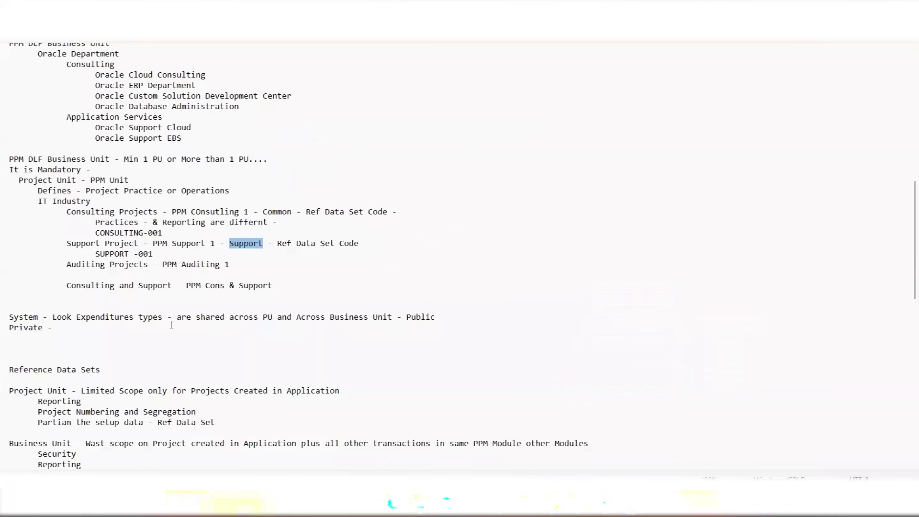
{"action": "scroll", "coordinate": [172, 324], "scroll_direction": "down", "scroll_amount": 2}
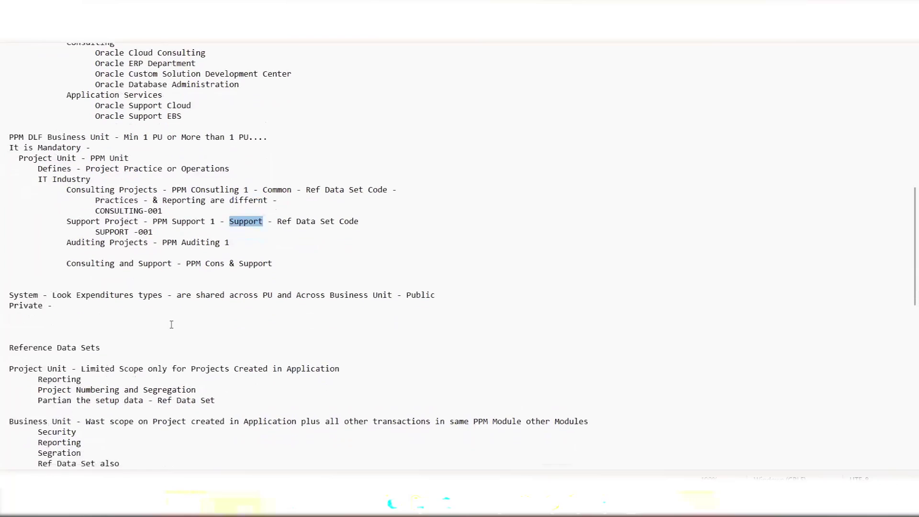
{"action": "scroll", "coordinate": [171, 324], "scroll_direction": "up", "scroll_amount": 1}
{"action": "left_click", "coordinate": [446, 285]}
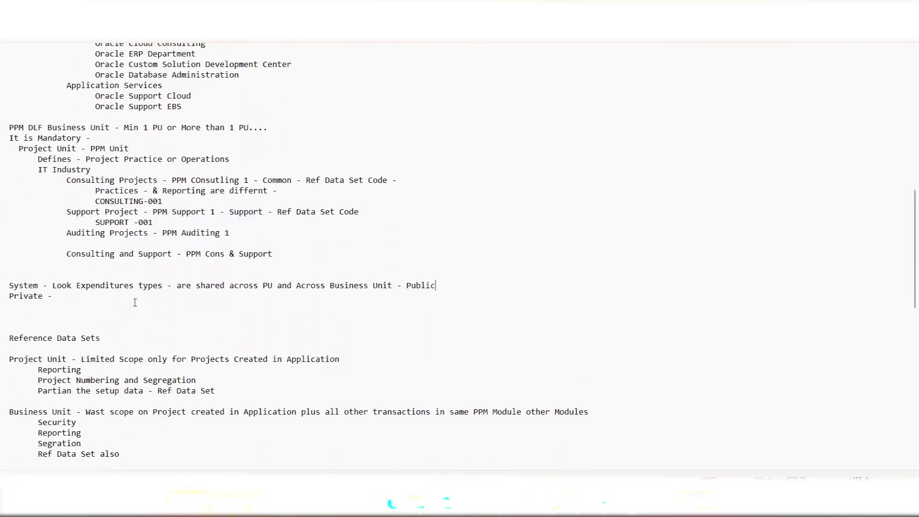
{"action": "left_click", "coordinate": [124, 300]}
{"action": "key", "text": "Return"}
{"action": "key", "text": "Return"}
{"action": "type", "text": "Transaction Types -"}
{"action": "key", "text": "Return"}
{"action": "key", "text": "Tab"}
{"action": "type", "text": "Expenditure Type -"}
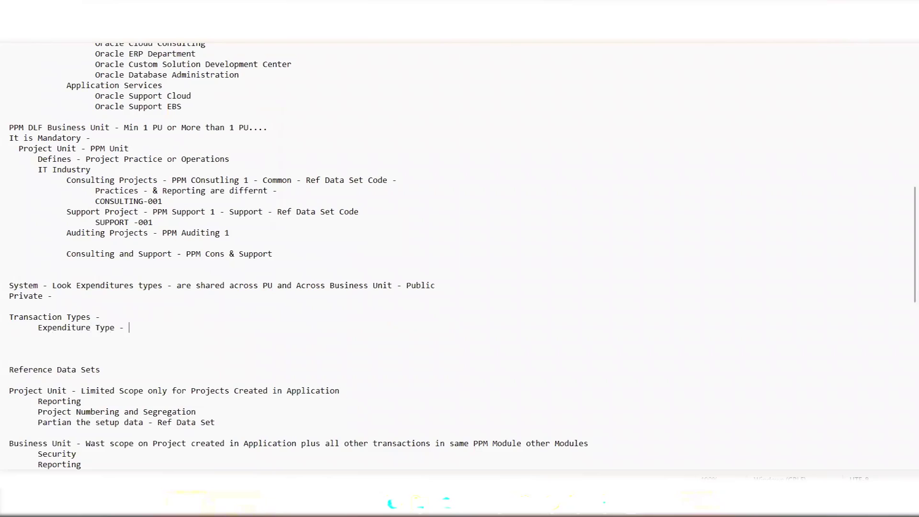
Step: Check the reference data object names in Oracle and reword the notes heading as "Project Tranansaction Types -"
{"action": "key", "text": "alt+Tab"}
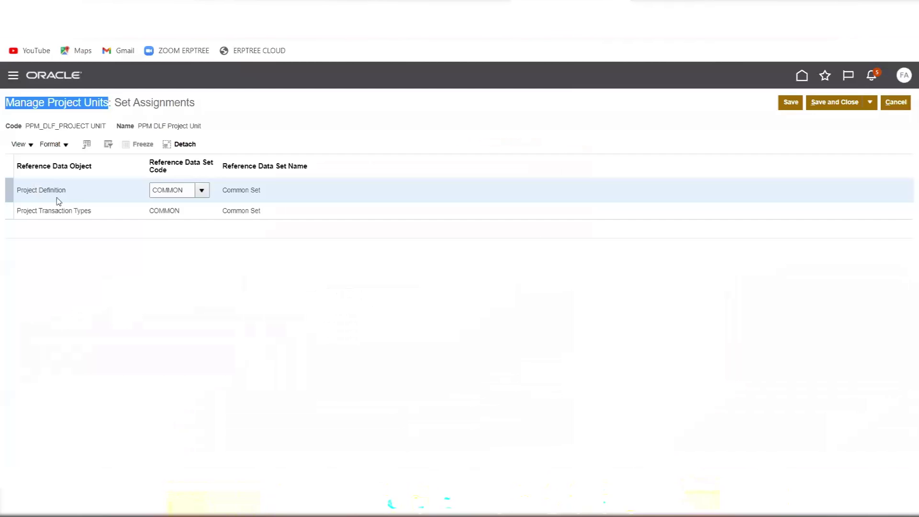
{"action": "key", "text": "alt+Tab"}
{"action": "triple_click", "coordinate": [41, 319]}
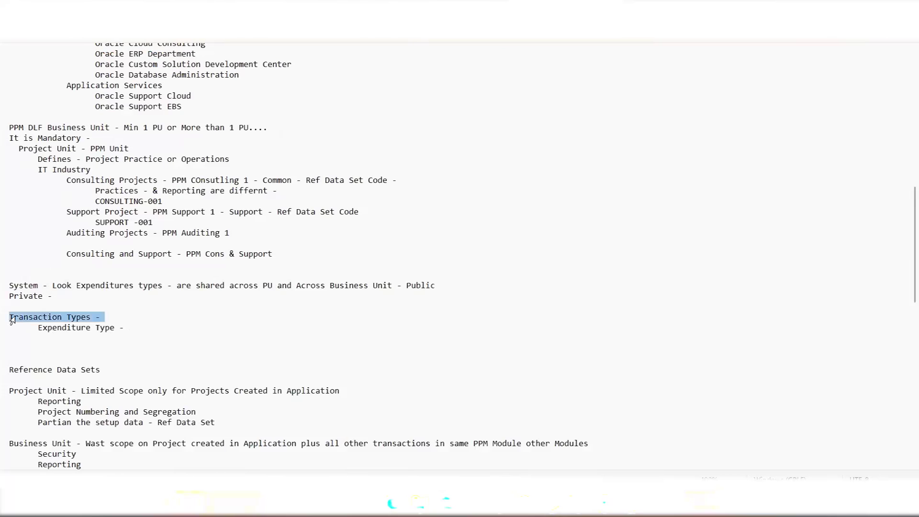
{"action": "key", "text": "Left"}
{"action": "type", "text": "Project"}
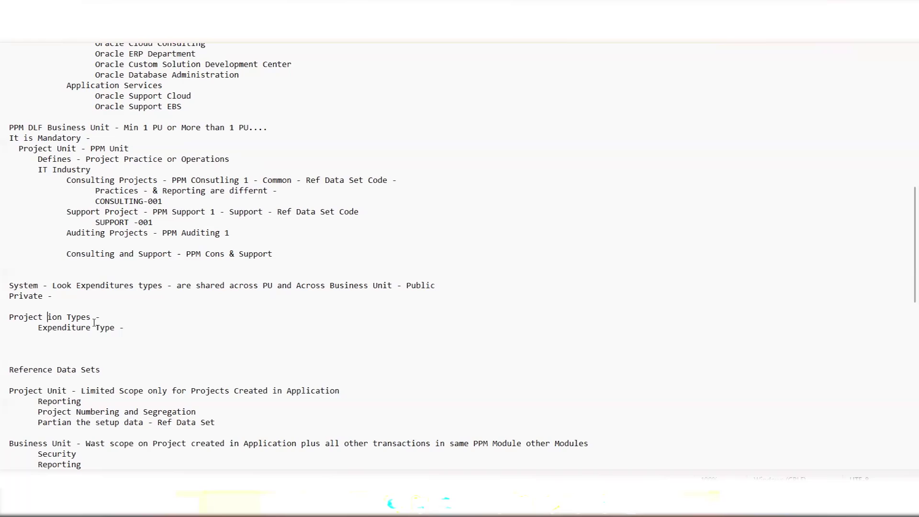
{"action": "key", "text": "shift+Right"}
{"action": "key", "text": "shift+Right"}
{"action": "key", "text": "shift+Right"}
{"action": "key", "text": "shift+Right"}
{"action": "key", "text": "Delete"}
{"action": "key", "text": "Left"}
{"action": "type", "text": "r"}
{"action": "key", "text": "BackSpace"}
{"action": "type", "text": "Tranansaction"}
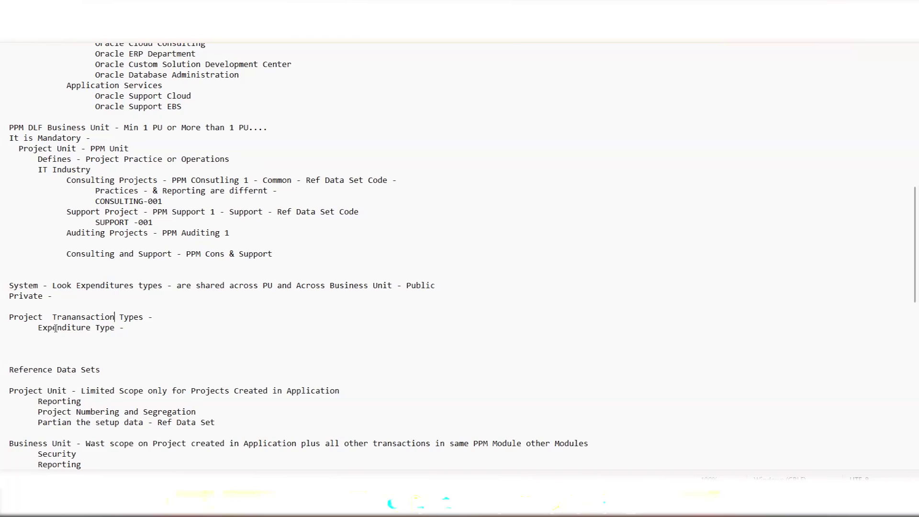
Step: Add the further indented line "Support training - Support" under Expenditure Type in the notes
{"action": "left_click_drag", "start_coordinate": [38, 329], "coordinate": [125, 329]}
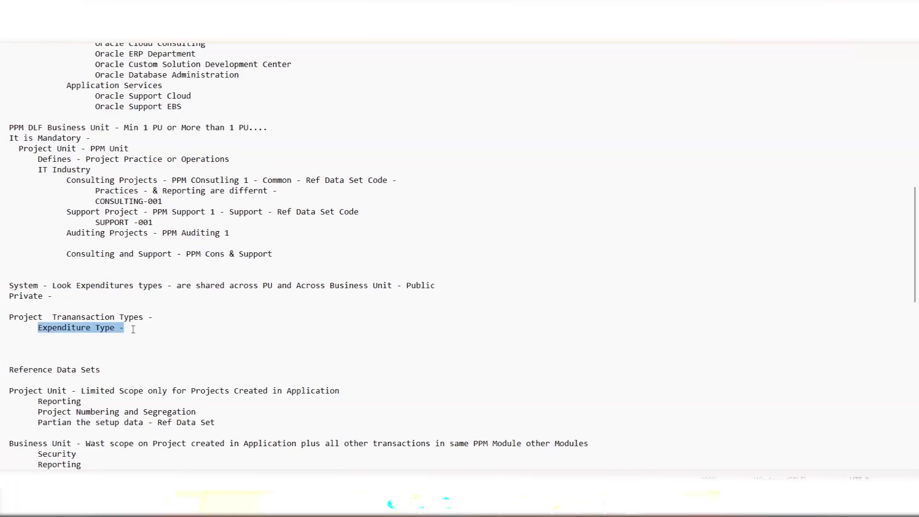
{"action": "left_click", "coordinate": [133, 329]}
{"action": "type", "text": "Suppo"}
{"action": "key", "text": "BackSpace"}
{"action": "key", "text": "BackSpace"}
{"action": "key", "text": "BackSpace"}
{"action": "key", "text": "BackSpace"}
{"action": "key", "text": "BackSpace"}
{"action": "key", "text": "Return"}
{"action": "key", "text": "Tab"}
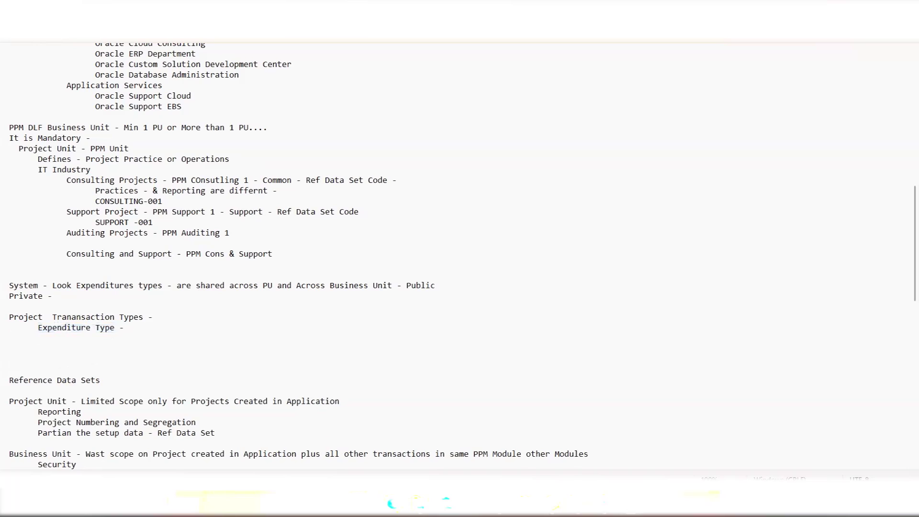
{"action": "type", "text": "Taxi - Support"}
{"action": "double_click", "coordinate": [74, 340]}
{"action": "type", "text": "Support training"}
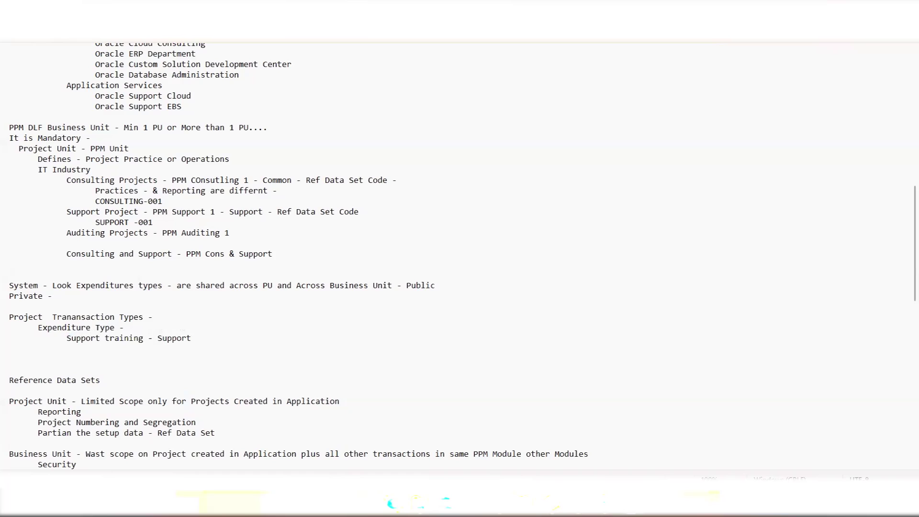
Step: Append "(Expenditure Type Window)" to the end of the Support training line
{"action": "double_click", "coordinate": [160, 339]}
{"action": "left_click", "coordinate": [160, 339]}
{"action": "left_click", "coordinate": [193, 338]}
{"action": "type", "text": "(Expenditure Type Window)"}
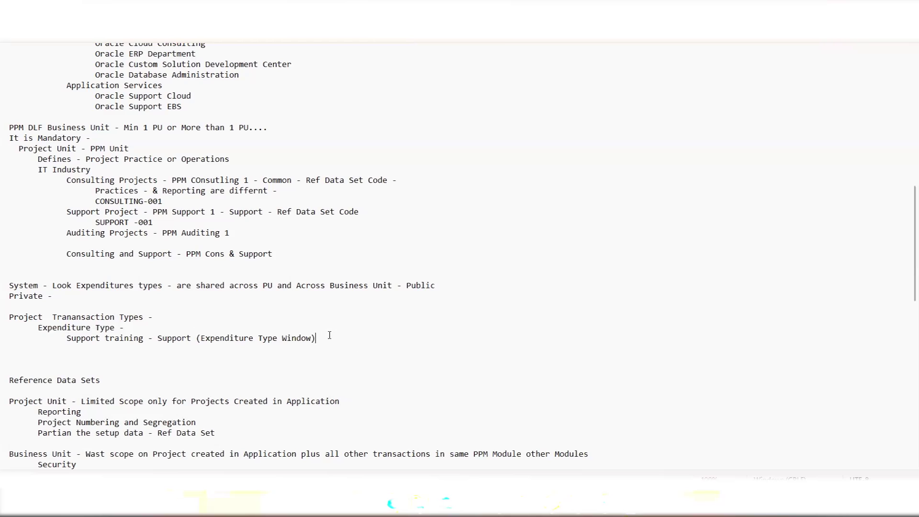
Step: Add a "Project Accounting Definition" heading with an indented "Project Unit" entry below the Support training line
{"action": "key", "text": "Return"}
{"action": "key", "text": "Return"}
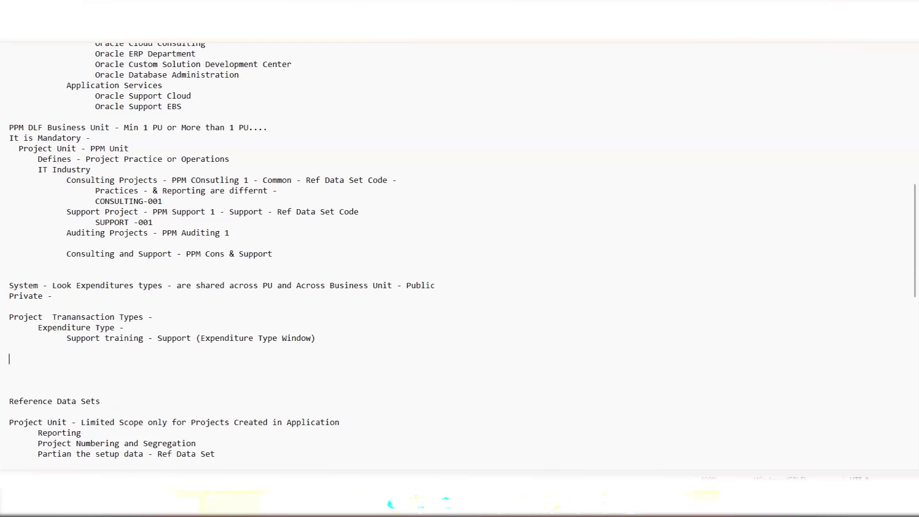
{"action": "type", "text": "Project Accounting Definition"}
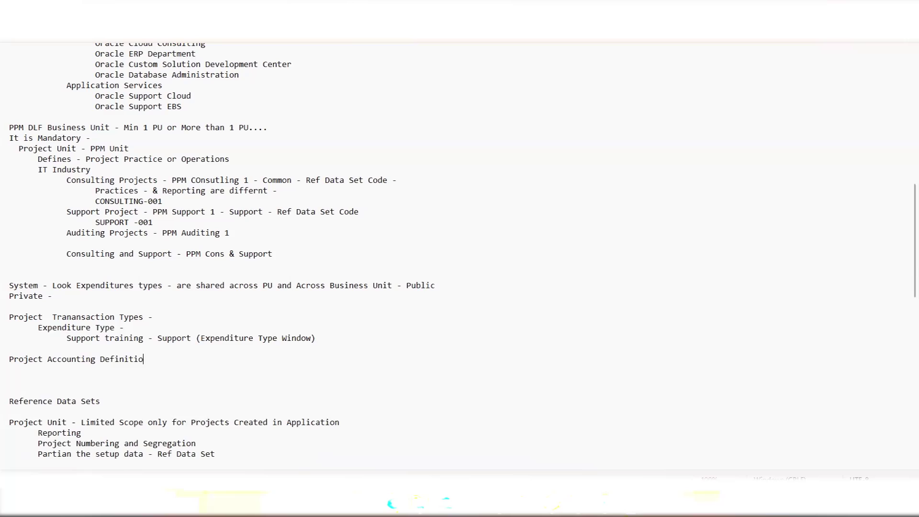
{"action": "key", "text": "Return"}
{"action": "type", "text": "Proj"}
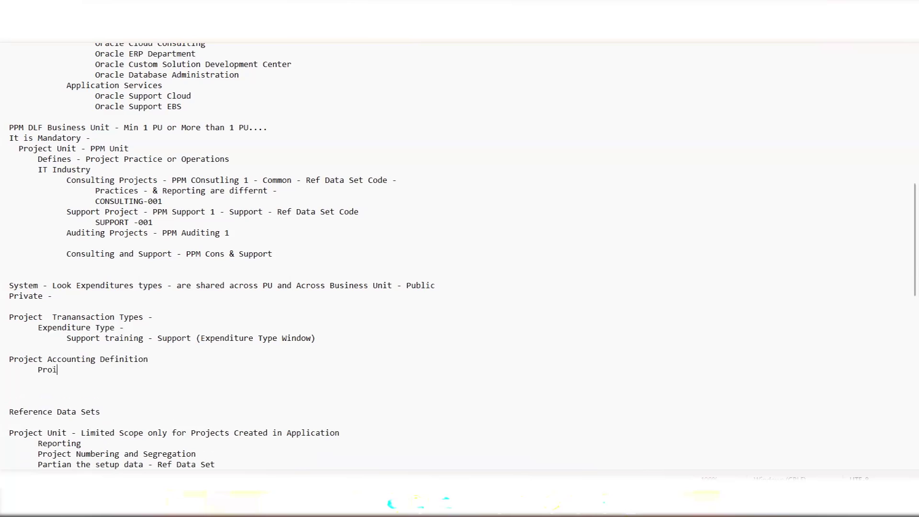
{"action": "type", "text": "ect Unit"}
{"action": "key", "text": "Return"}
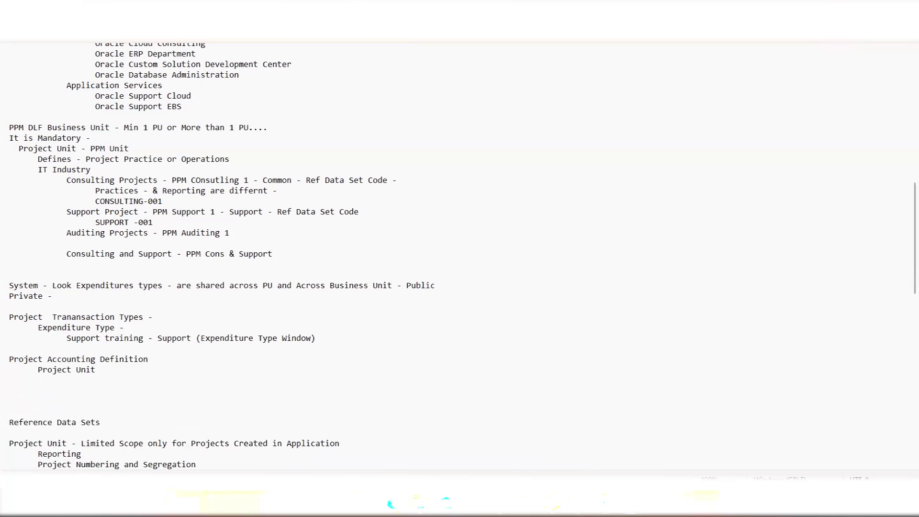
Step: Add the indented line "- PPM Support Project Unit - Support ( Ref Data Set Code )" under Project Unit in the notes
{"action": "key", "text": "Tab"}
{"action": "key", "text": "Tab"}
{"action": "type", "text": "- PPM Support Project Unit"}
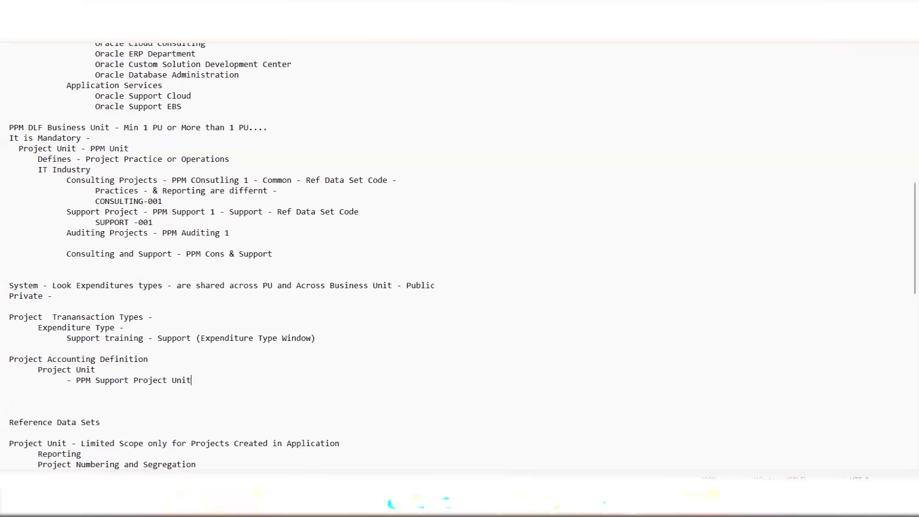
{"action": "type", "text": " - Support ( Ref Data Set C"}
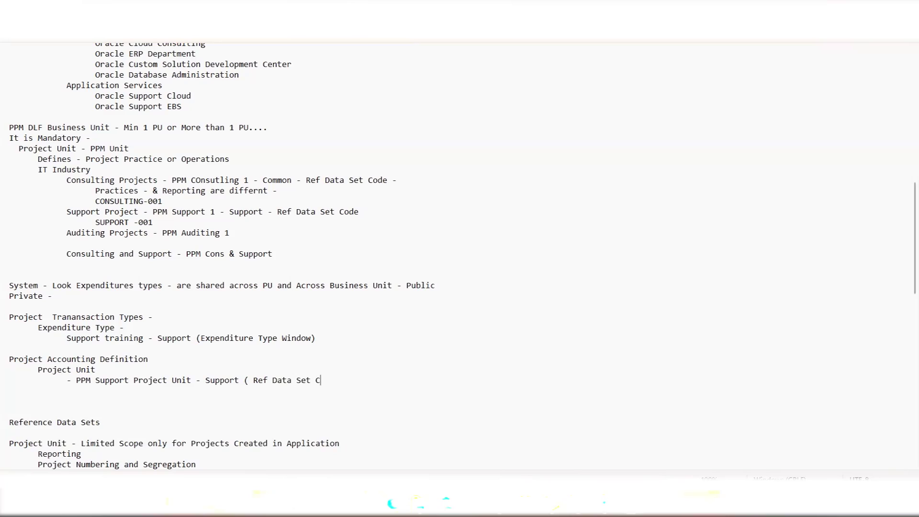
{"action": "type", "text": "ode )"}
{"action": "key", "text": "Return"}
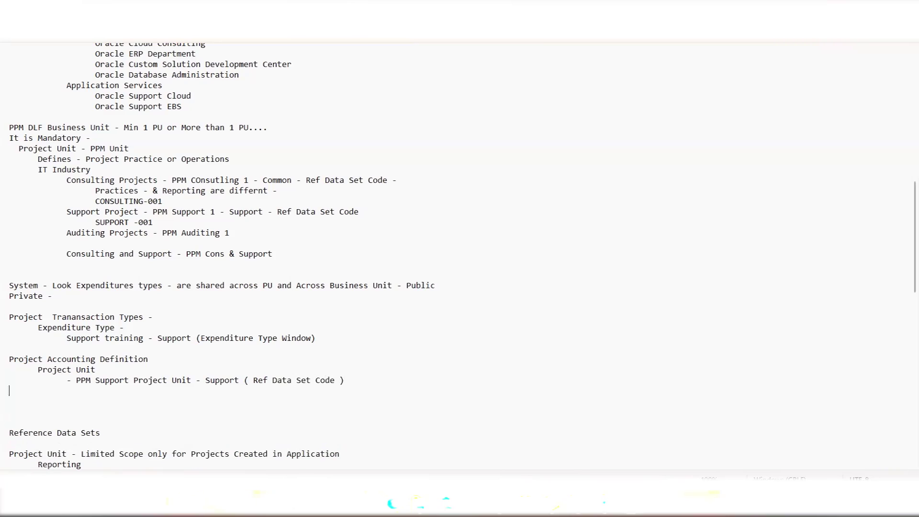
Step: Add the line "Project - P1 - Support Project - PPM Support Project Unit -" below, reusing the project unit name from the line above
{"action": "key", "text": "Return"}
{"action": "type", "text": "Project -"}
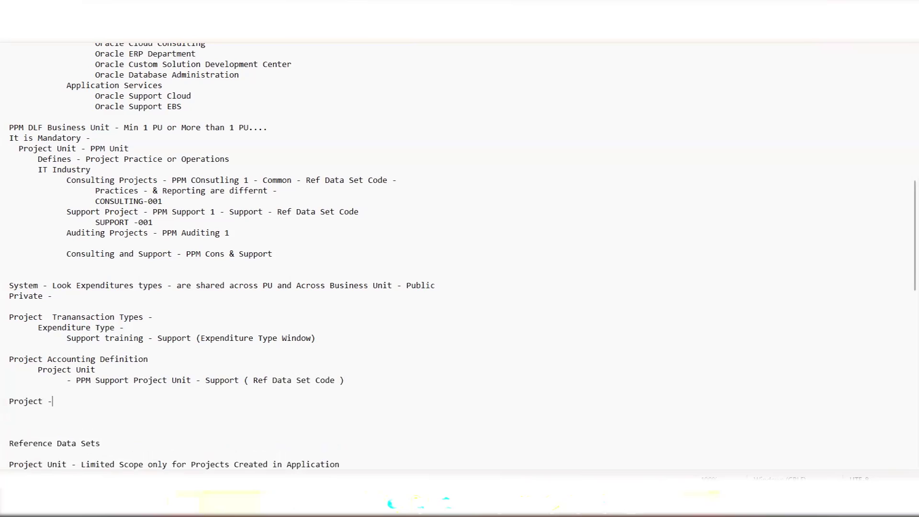
{"action": "type", "text": " P1 - Support Project -"}
{"action": "left_click_drag", "start_coordinate": [76, 380], "coordinate": [192, 379]}
{"action": "key", "text": "ctrl+c"}
{"action": "left_click", "coordinate": [184, 399]}
{"action": "key", "text": "ctrl+v"}
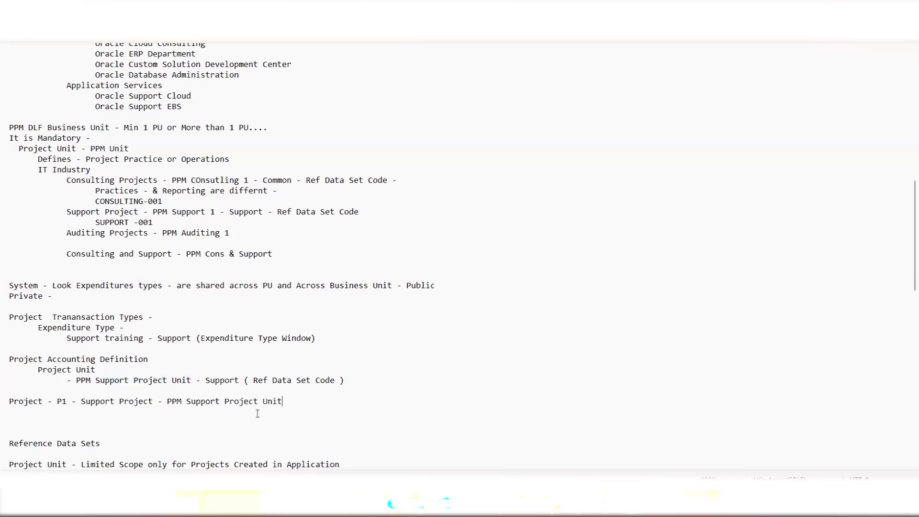
{"action": "type", "text": "-"}
{"action": "key", "text": "Return"}
{"action": "key", "text": "Return"}
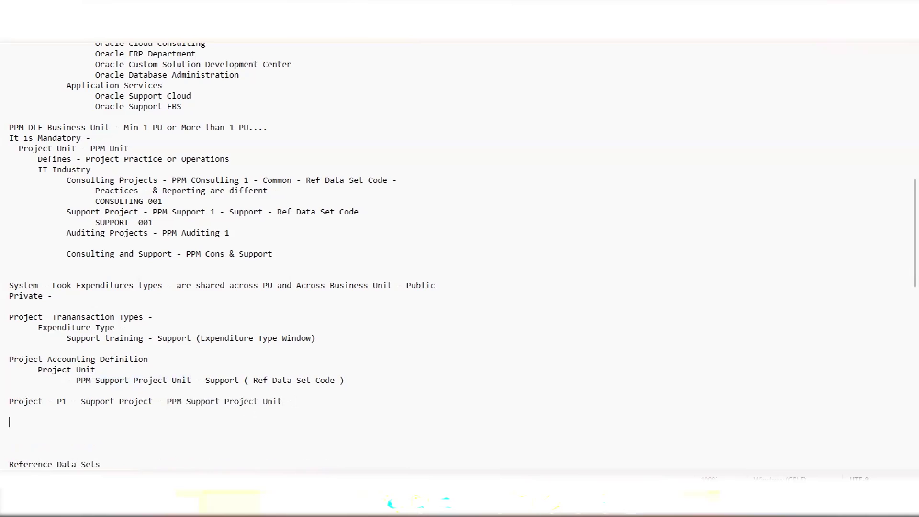
Step: Add the sentence "At the time of entering misc expenditure batch - Only Expenditure type available as List of value is Support Training"
{"action": "type", "text": "At the time of"}
{"action": "type", "text": "entering mis"}
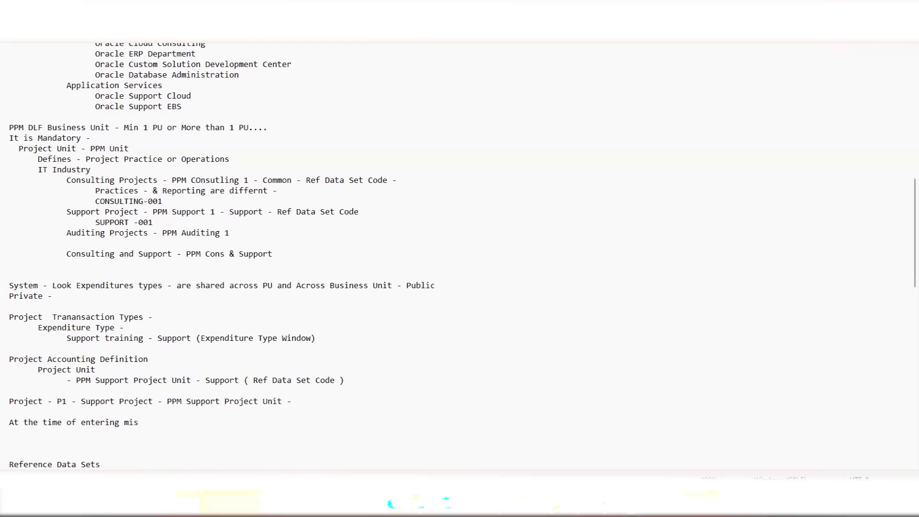
{"action": "type", "text": "c expenditure batch - Only Expenditure "}
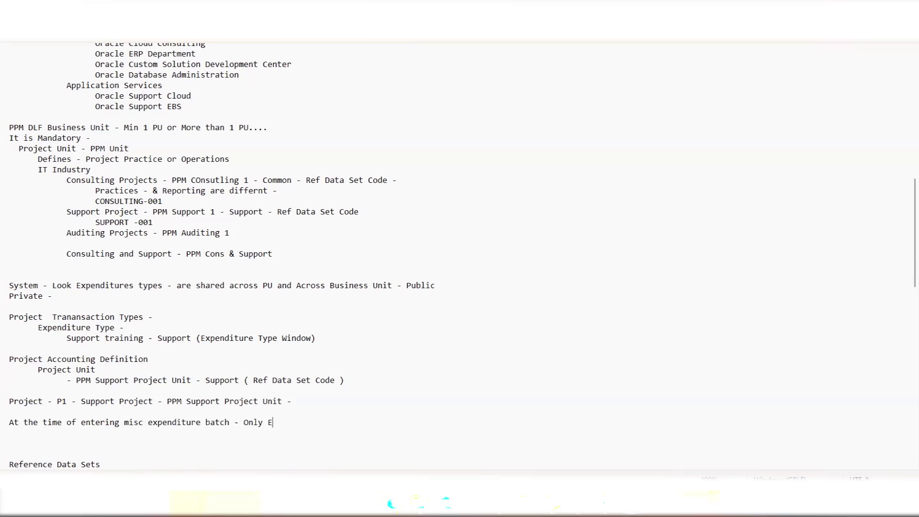
{"action": "type", "text": "type available "}
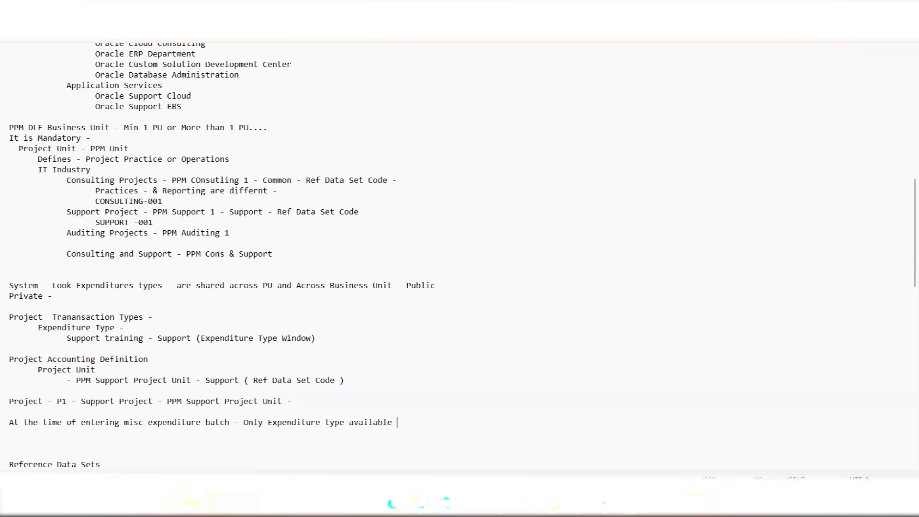
{"action": "type", "text": "as List of value is Support Training"}
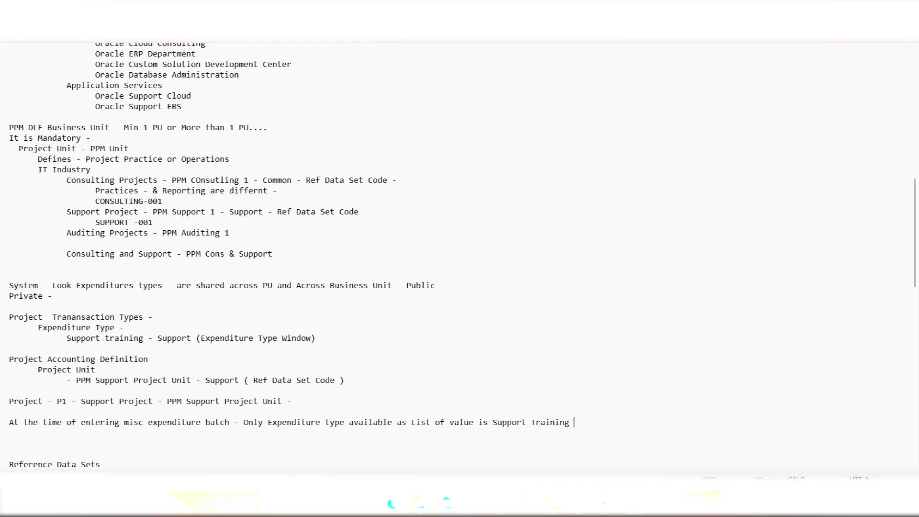
{"action": "key", "text": "Return"}
Step: Insert "over the Proejct P1" after "misc expenditure batch" in the last sentence
{"action": "left_click", "coordinate": [234, 421]}
{"action": "type", "text": "oe"}
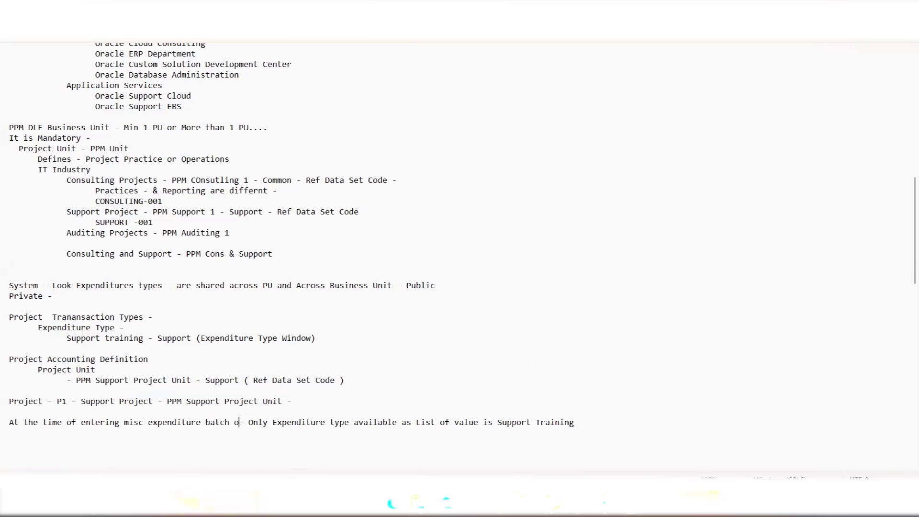
{"action": "key", "text": "BackSpace"}
{"action": "type", "text": "ver the Proejct "}
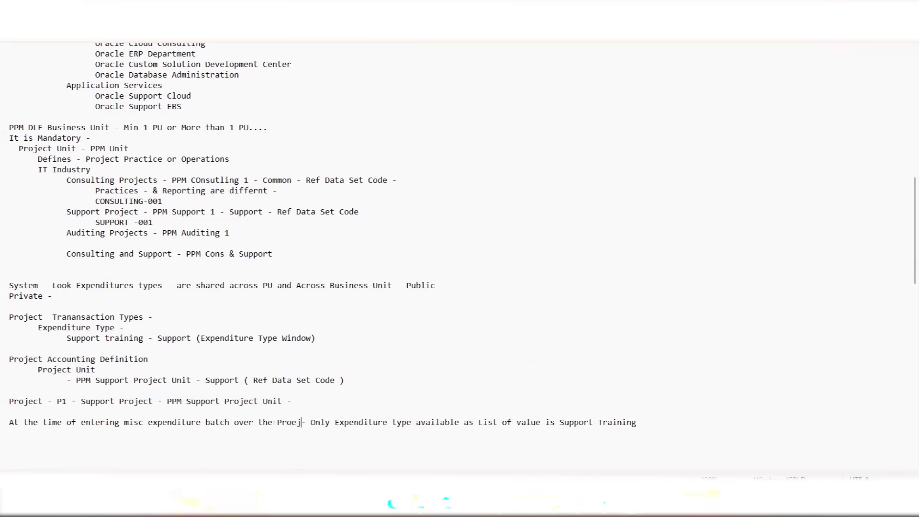
{"action": "type", "text": "P1"}
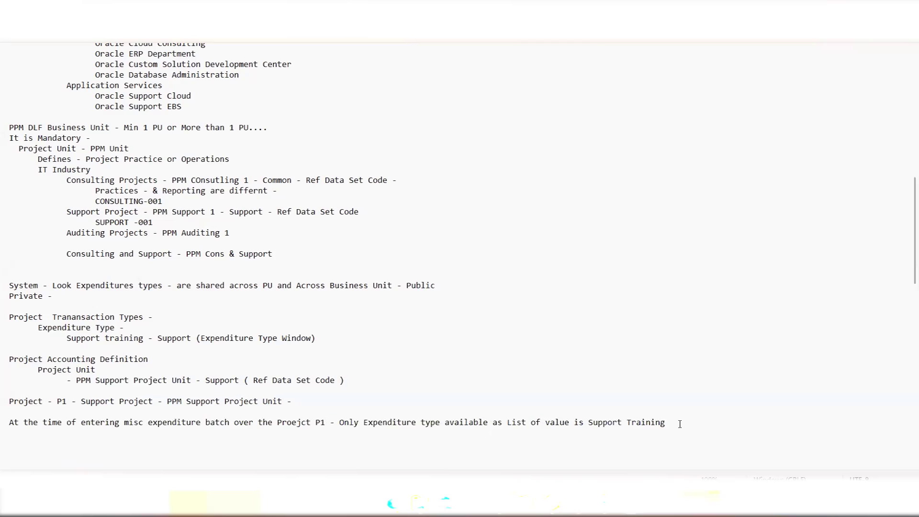
Step: Review the notes on the Support set code, Support training, the misc expenditure batch and Project Tranansaction Types
{"action": "left_click", "coordinate": [362, 374]}
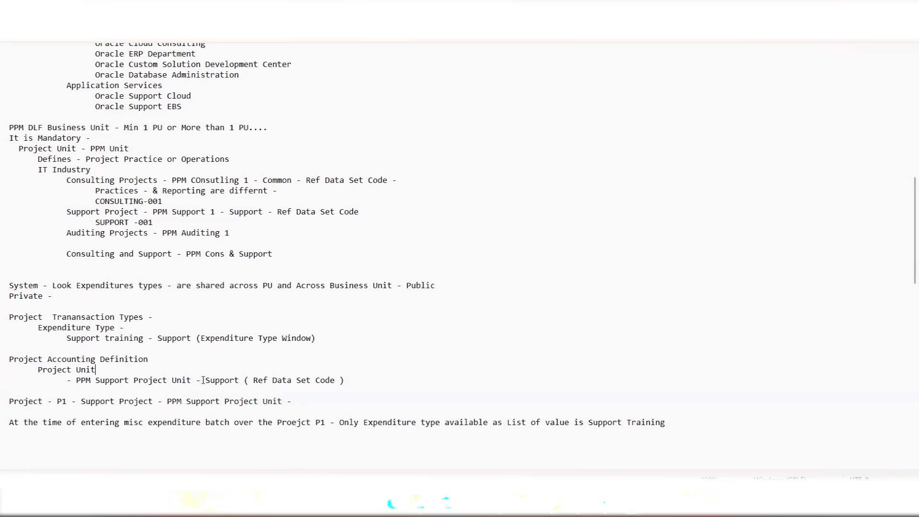
{"action": "left_click_drag", "start_coordinate": [201, 379], "coordinate": [240, 378]}
{"action": "left_click_drag", "start_coordinate": [67, 338], "coordinate": [193, 341]}
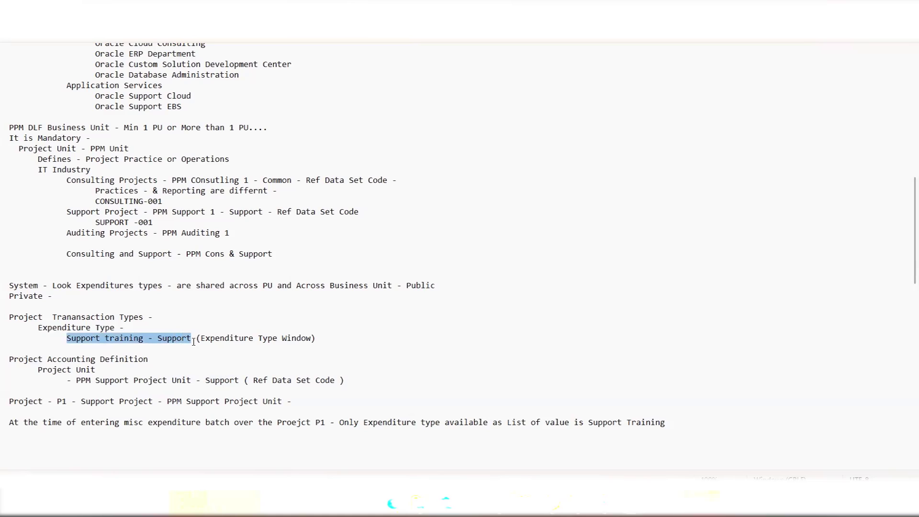
{"action": "triple_click", "coordinate": [13, 425]}
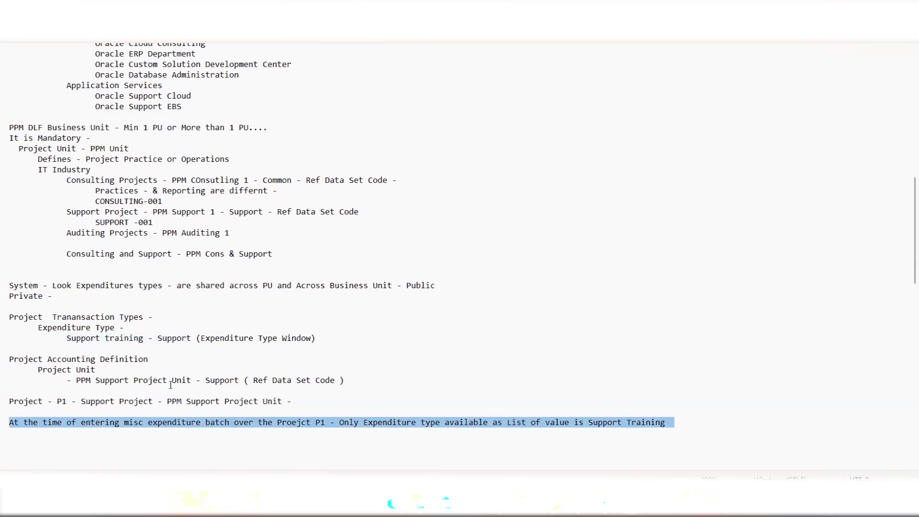
{"action": "left_click_drag", "start_coordinate": [9, 316], "coordinate": [152, 322]}
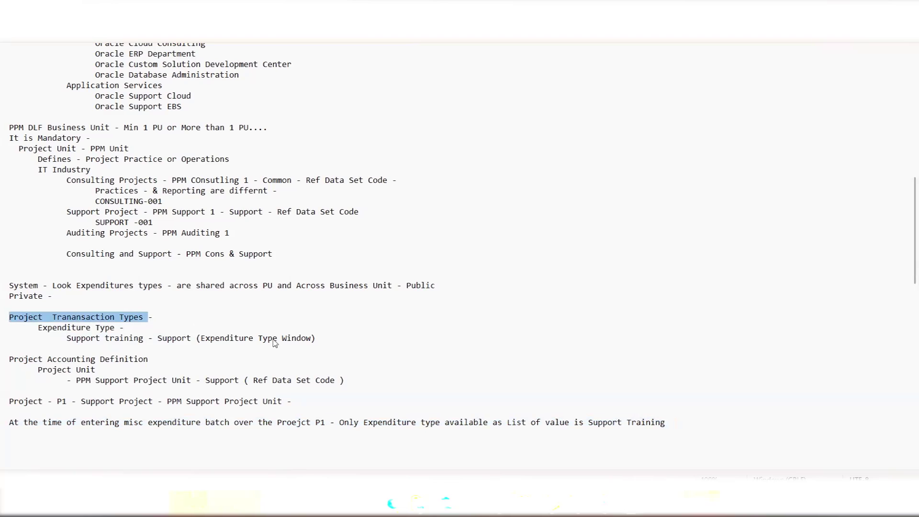
Step: Switch to Oracle and examine the available reference data set codes for Project Transaction Types in PPM DLF Project Unit
{"action": "key", "text": "alt+Tab"}
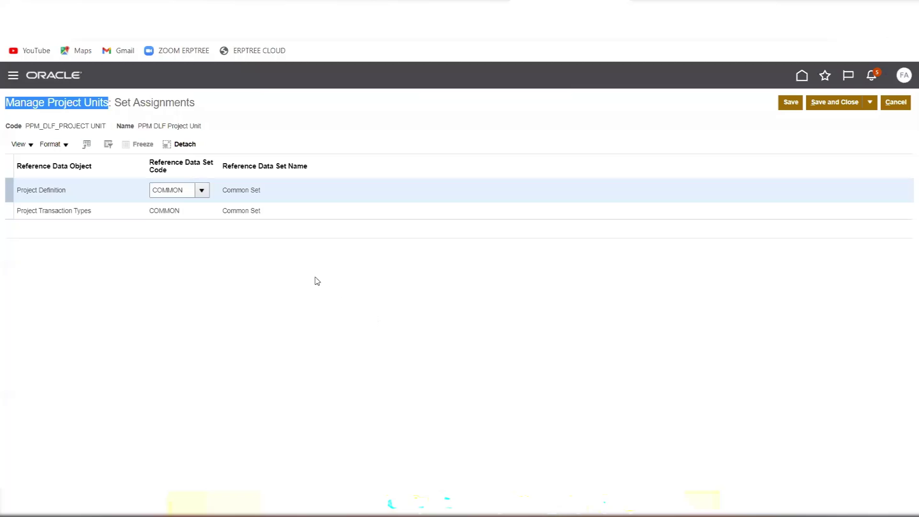
{"action": "left_click", "coordinate": [164, 211]}
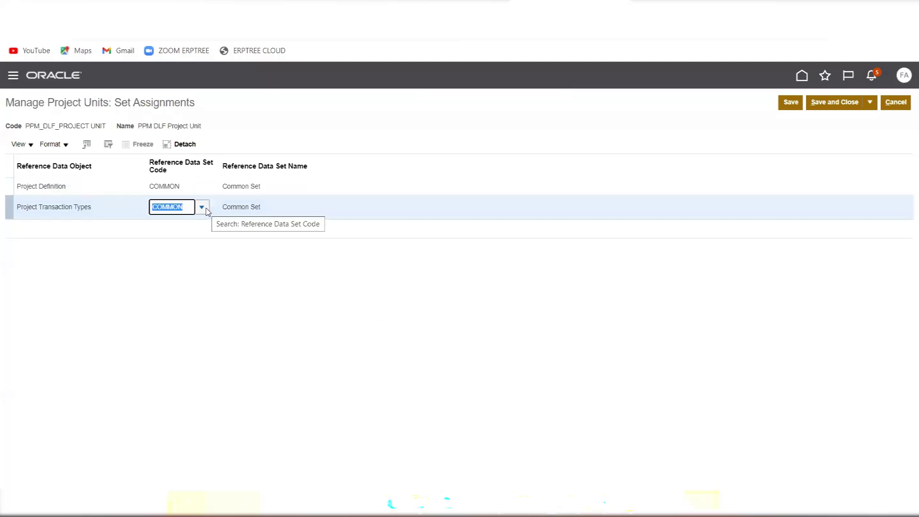
{"action": "left_click", "coordinate": [205, 209]}
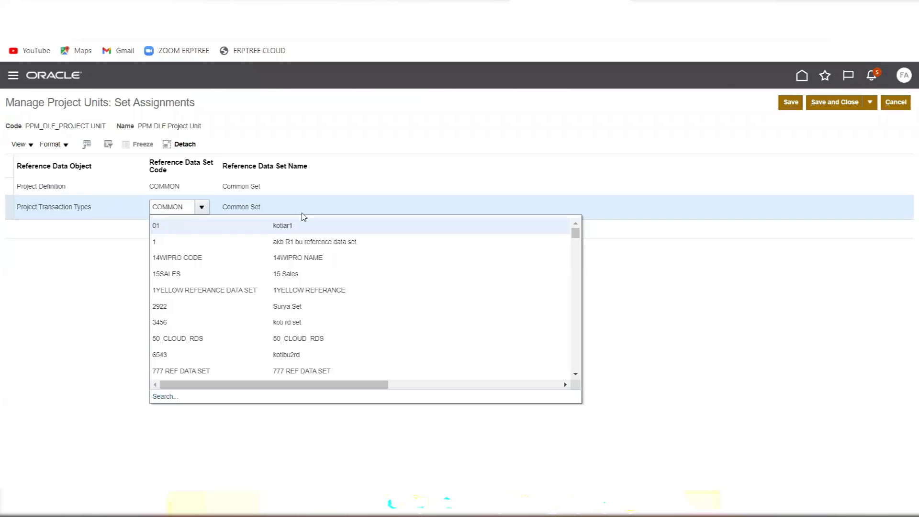
{"action": "left_click", "coordinate": [608, 268]}
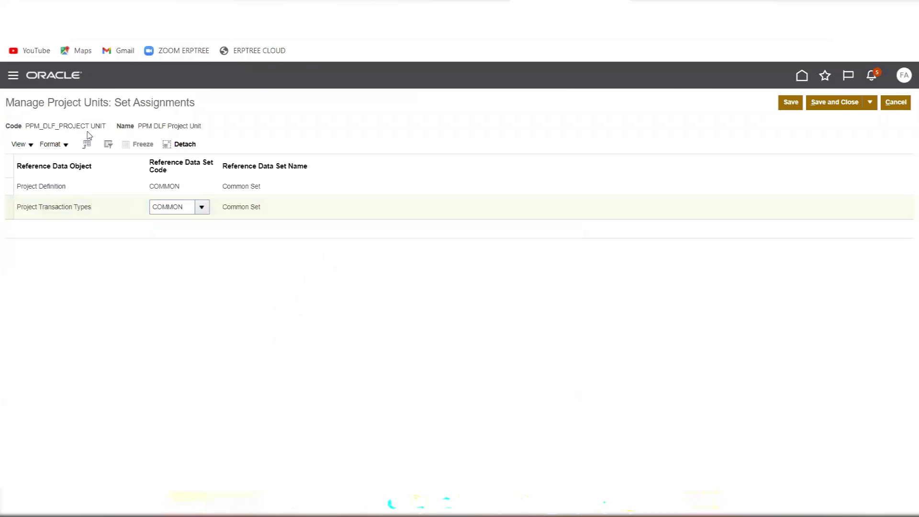
{"action": "left_click_drag", "start_coordinate": [139, 126], "coordinate": [205, 130]}
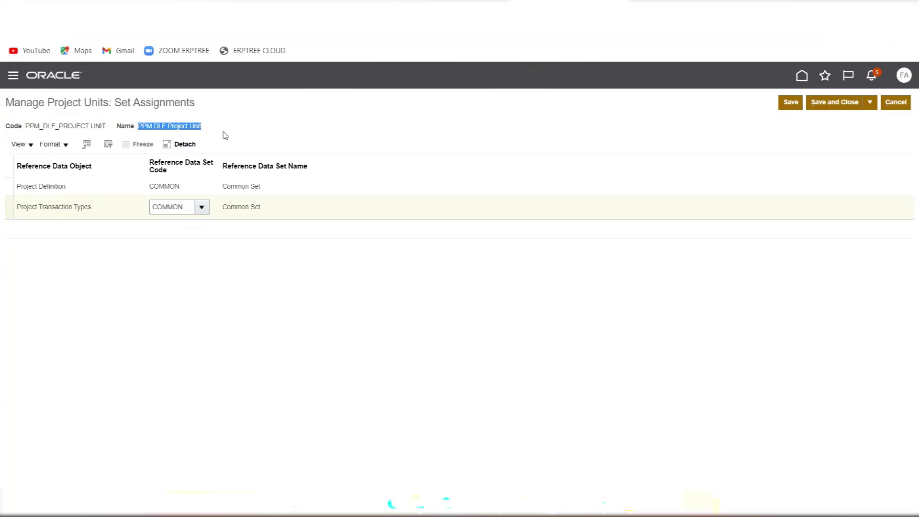
{"action": "left_click", "coordinate": [191, 206]}
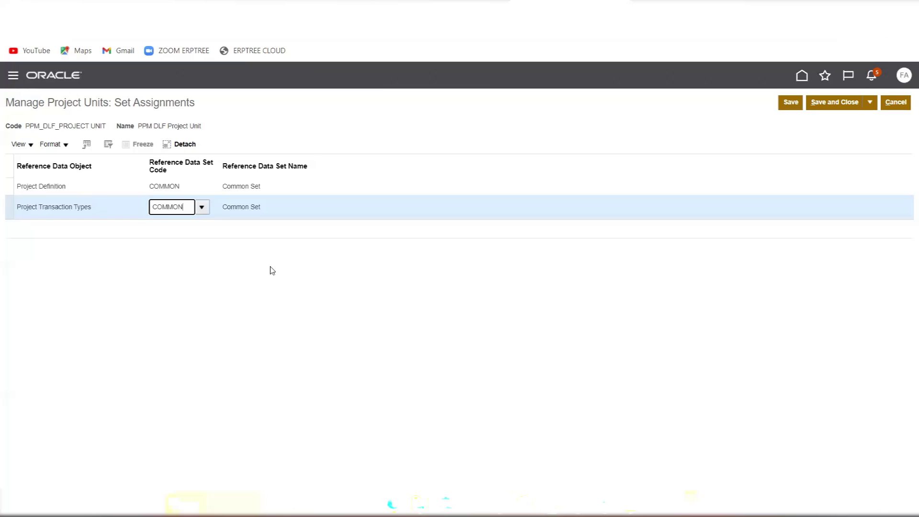
Step: Recheck the Project Unit notes, then save and close the set assignments and return to the Project Financial Management setup
{"action": "key", "text": "alt+Tab"}
{"action": "left_click", "coordinate": [179, 367]}
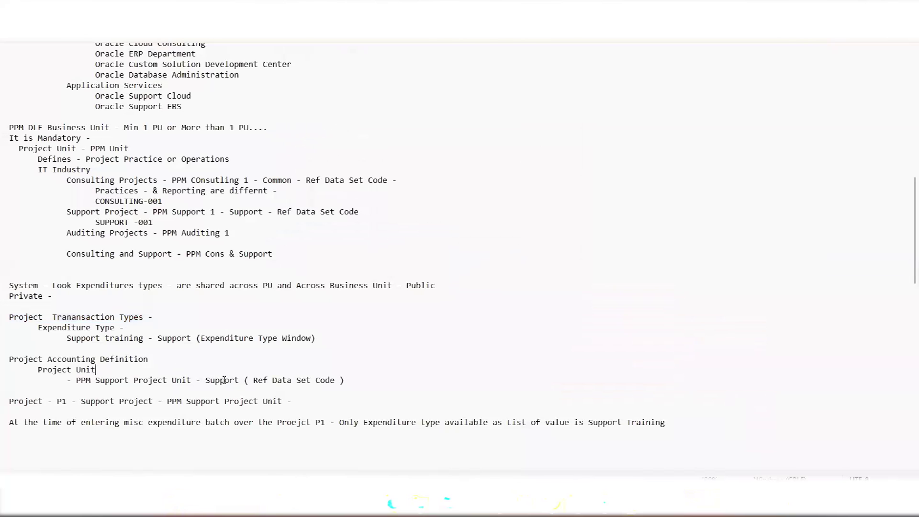
{"action": "key", "text": "alt+Tab"}
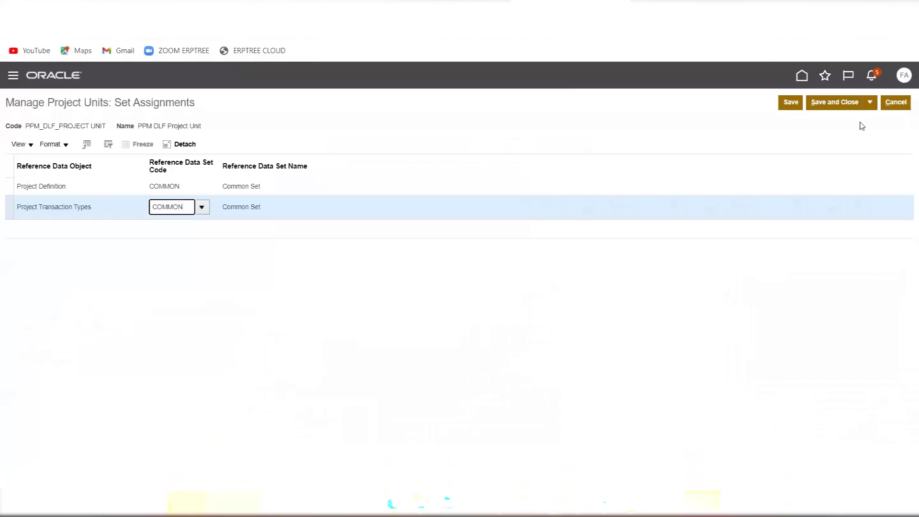
{"action": "left_click", "coordinate": [840, 106]}
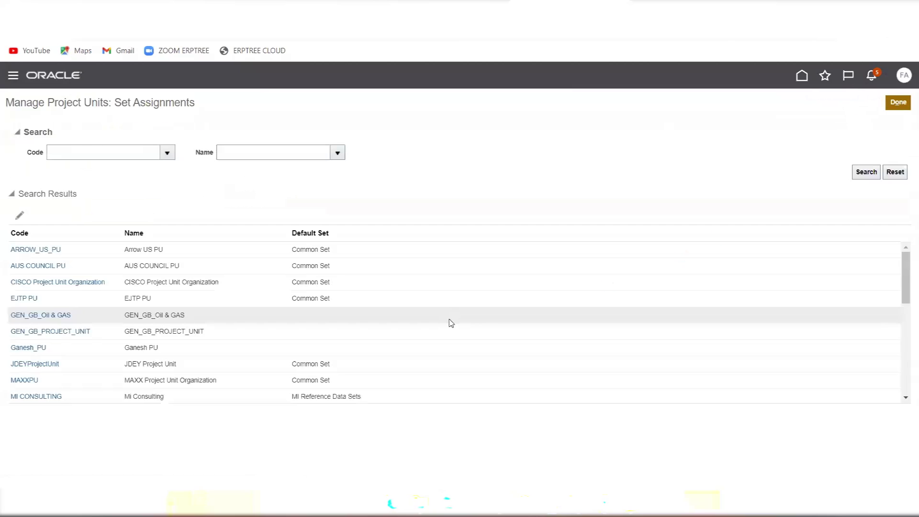
{"action": "left_click", "coordinate": [896, 103]}
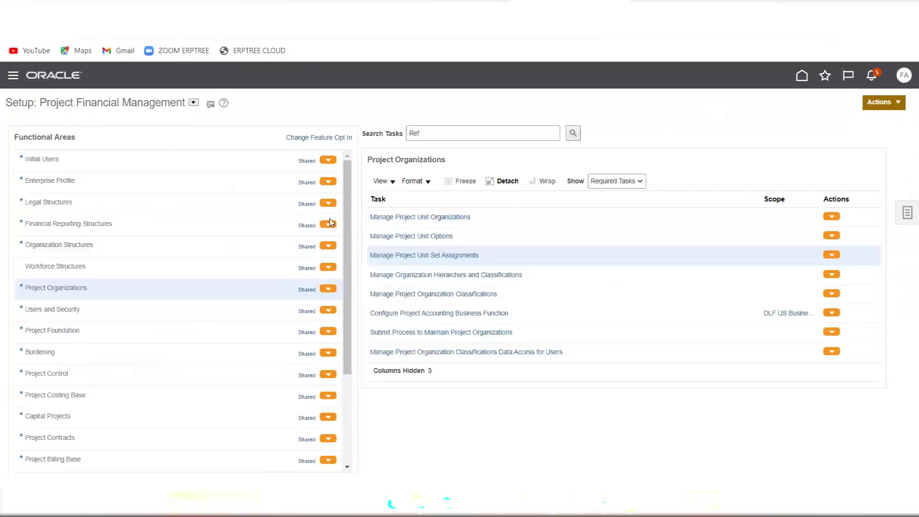
Step: Search the setup tasks for "Expenditure" and open Manage Expenditure Types
{"action": "double_click", "coordinate": [450, 132]}
{"action": "type", "text": "Expe"}
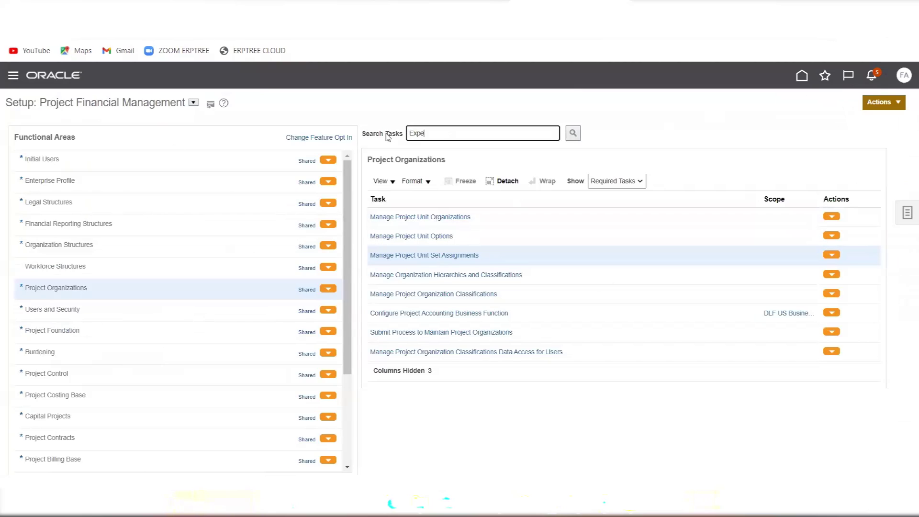
{"action": "type", "text": "nditure"}
{"action": "key", "text": "Return"}
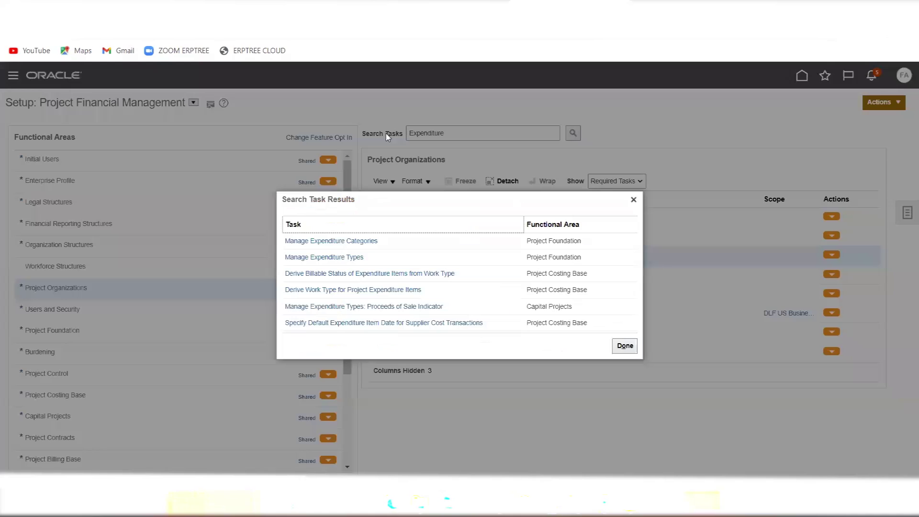
{"action": "left_click", "coordinate": [322, 258]}
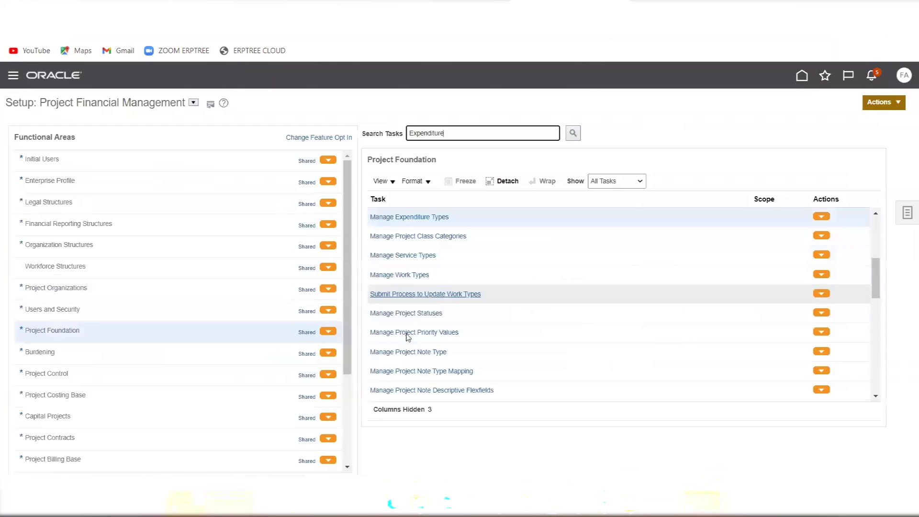
{"action": "left_click", "coordinate": [416, 216]}
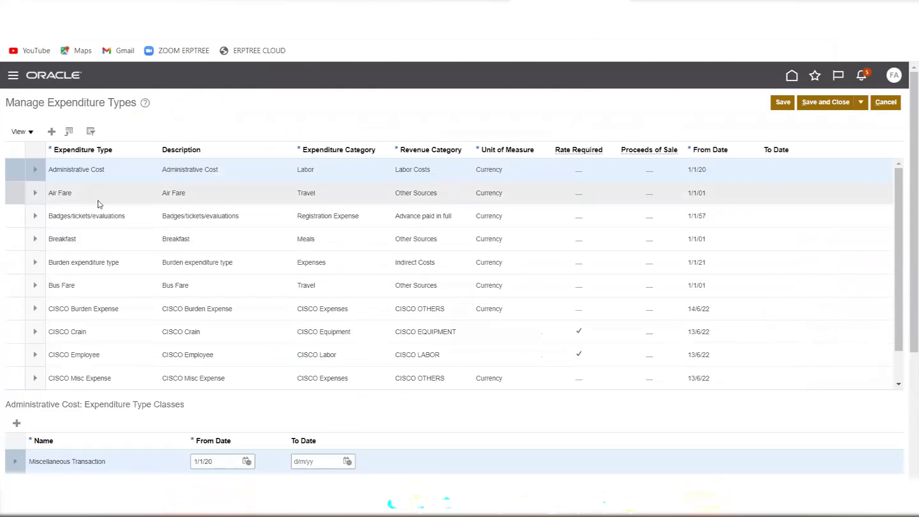
Step: Select the Air Fare expenditure type and examine its type classes and assigned reference data sets
{"action": "left_click", "coordinate": [100, 201]}
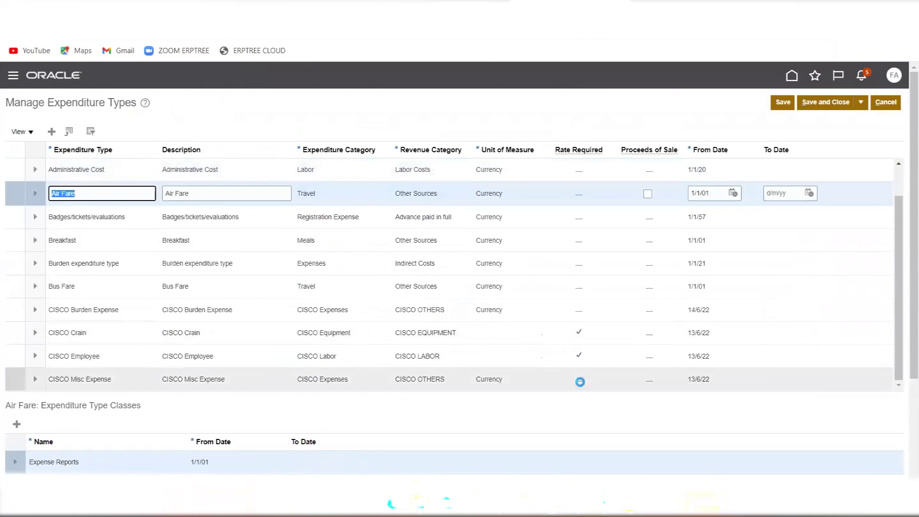
{"action": "scroll", "coordinate": [355, 348], "scroll_direction": "down", "scroll_amount": 1}
{"action": "scroll", "coordinate": [234, 287], "scroll_direction": "up", "scroll_amount": 1}
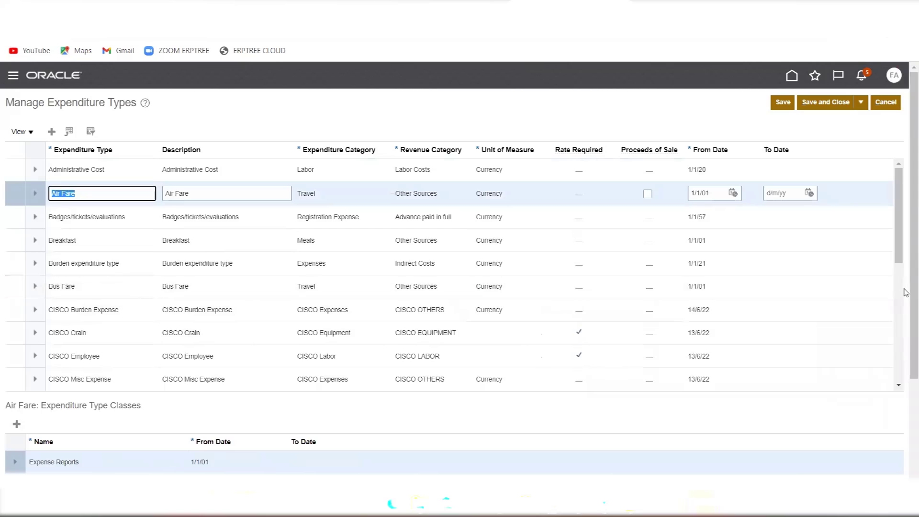
{"action": "scroll", "coordinate": [905, 293], "scroll_direction": "down", "scroll_amount": 3}
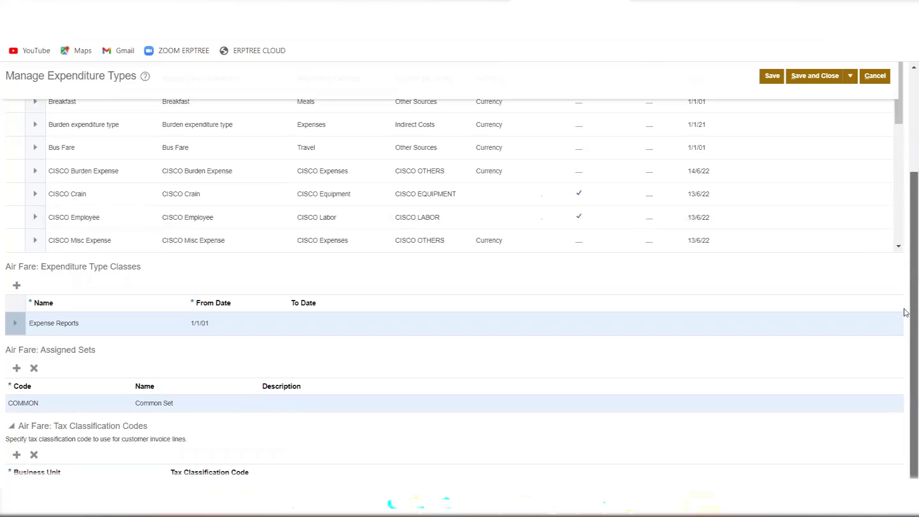
{"action": "left_click_drag", "start_coordinate": [903, 308], "coordinate": [904, 208]}
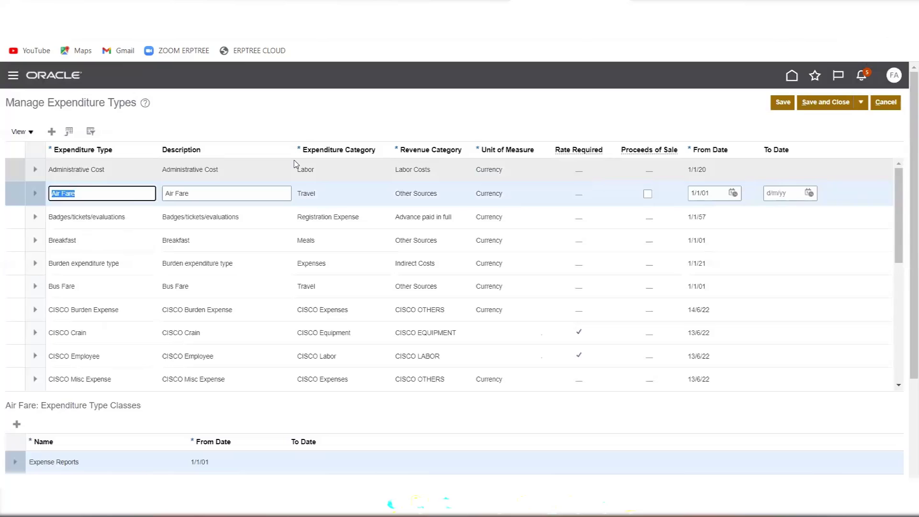
Step: Switch to the notes and append "- Auditing - Ref Data Set Code" to the Auditing Projects line
{"action": "key", "text": "alt+Tab"}
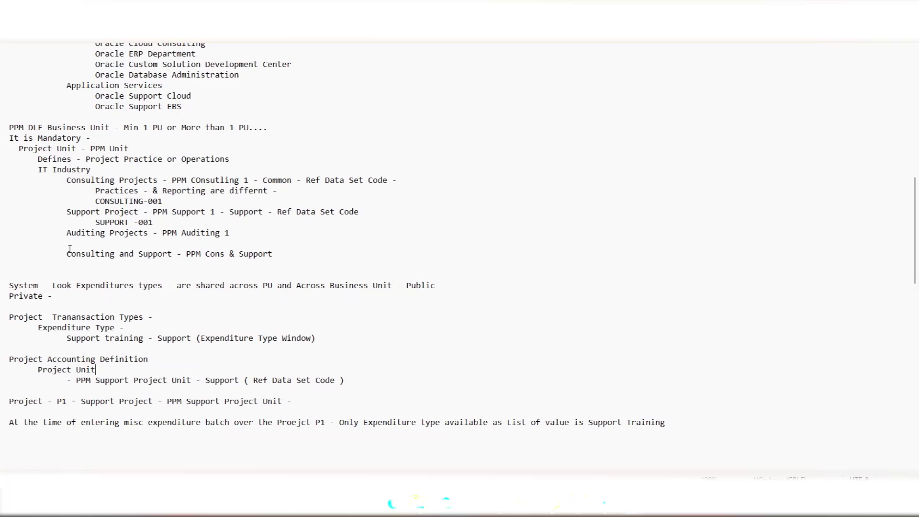
{"action": "left_click", "coordinate": [254, 233]}
{"action": "type", "text": "- Auditing - Ref Data Set Code"}
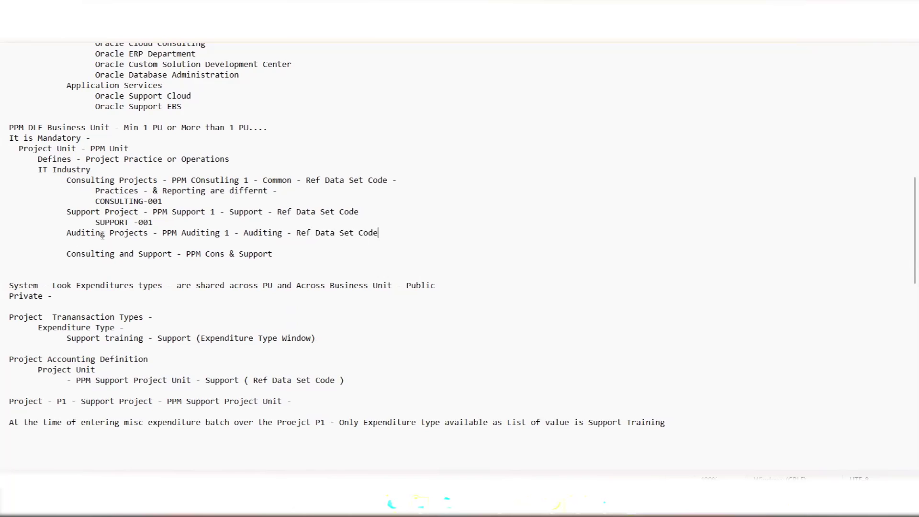
Step: Mark PPM Auditing 1, PPM Support 1 and PPM COnsutling 1 with "(PU)" in the Project Unit notes
{"action": "left_click_drag", "start_coordinate": [162, 232], "coordinate": [232, 231]}
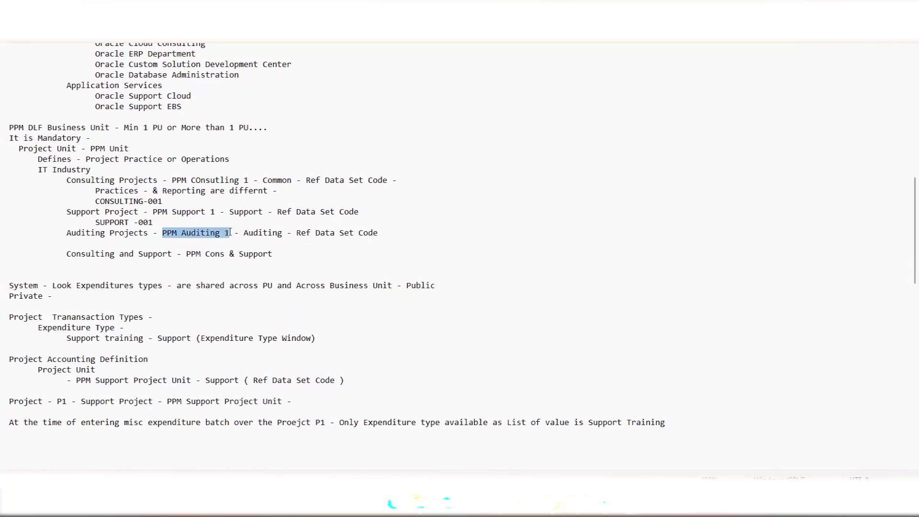
{"action": "left_click", "coordinate": [231, 231]}
{"action": "type", "text": "(PU) "}
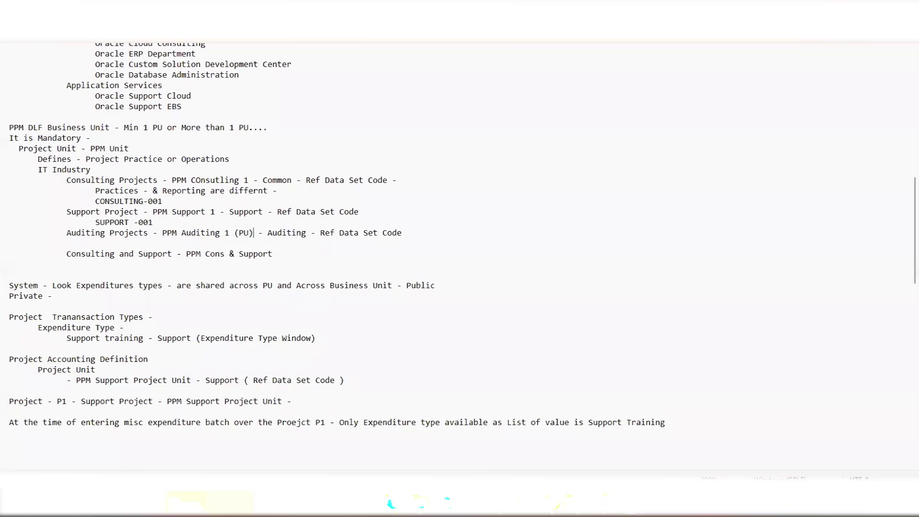
{"action": "type", "text": "()"}
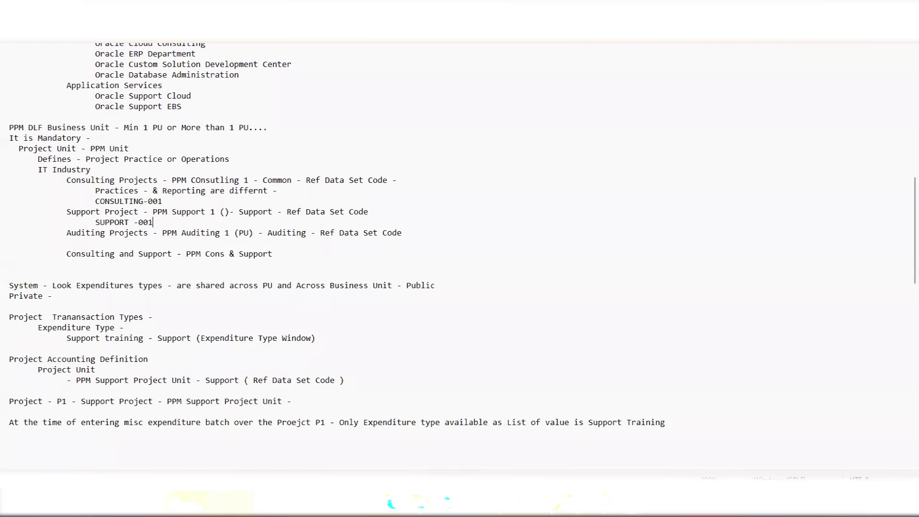
{"action": "type", "text": "PU"}
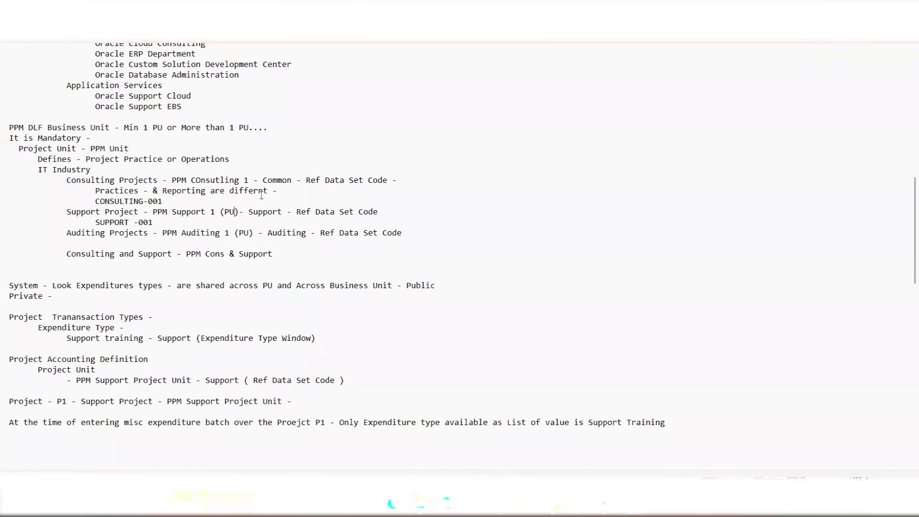
{"action": "left_click", "coordinate": [249, 180]}
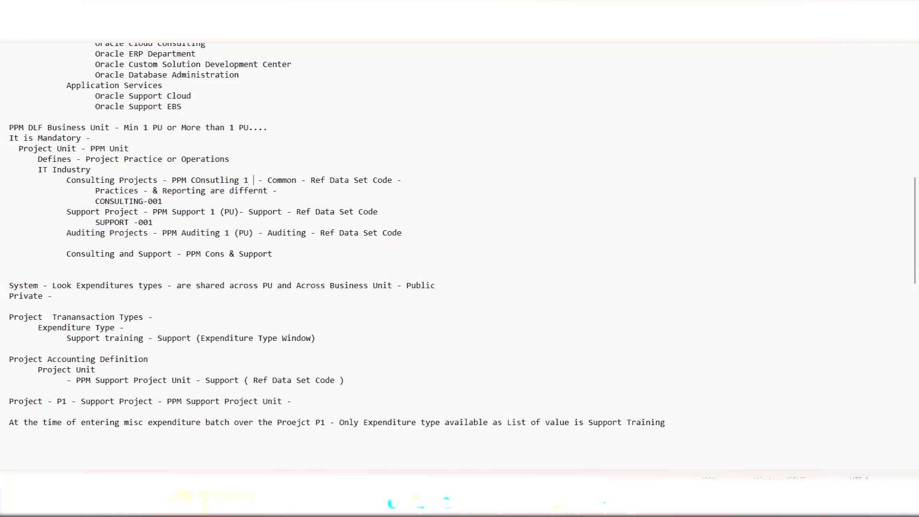
{"action": "type", "text": "()"}
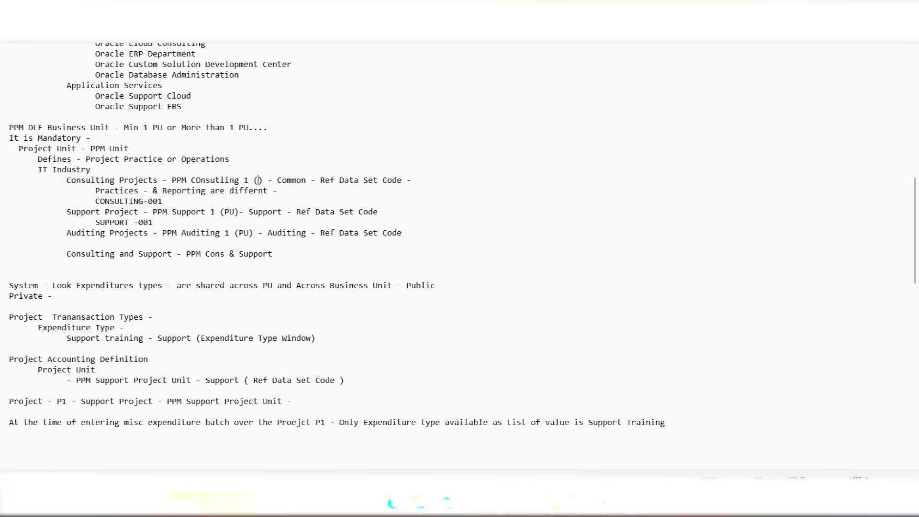
{"action": "type", "text": "PU"}
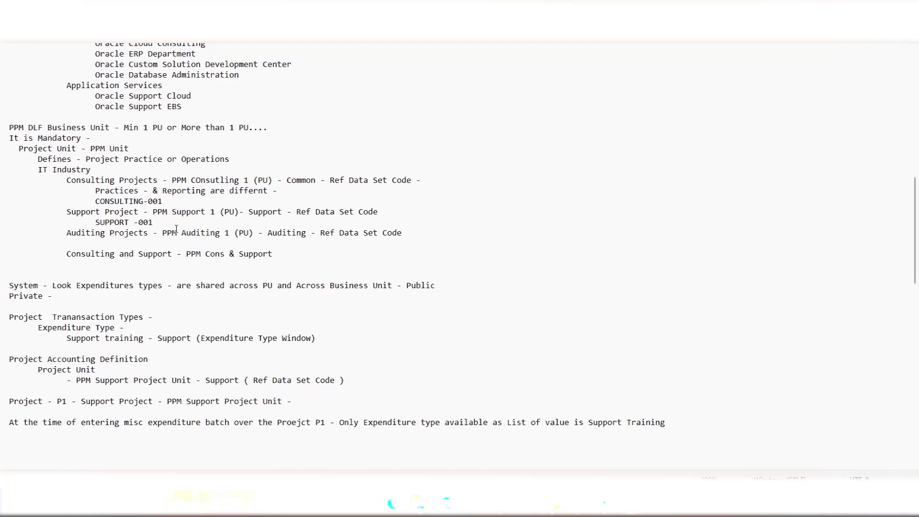
Step: Append "- Auditing" to the Support training line under Expenditure Type and highlight the Support training name
{"action": "left_click", "coordinate": [267, 234]}
{"action": "left_click", "coordinate": [66, 339]}
{"action": "type", "text": "- Auditing"}
{"action": "left_click_drag", "start_coordinate": [67, 338], "coordinate": [140, 337]}
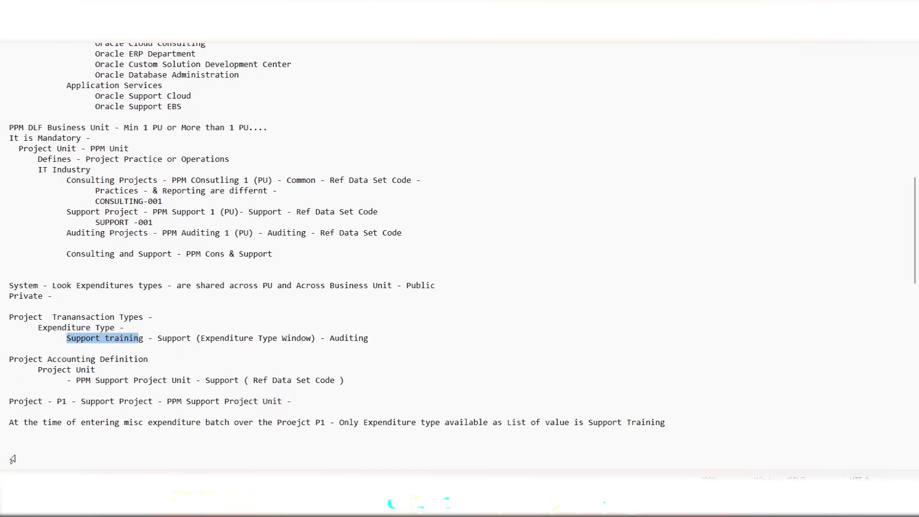
Step: Copy the Project P1 line and paste it as a new line below the misc expenditure batch sentence
{"action": "triple_click", "coordinate": [13, 405]}
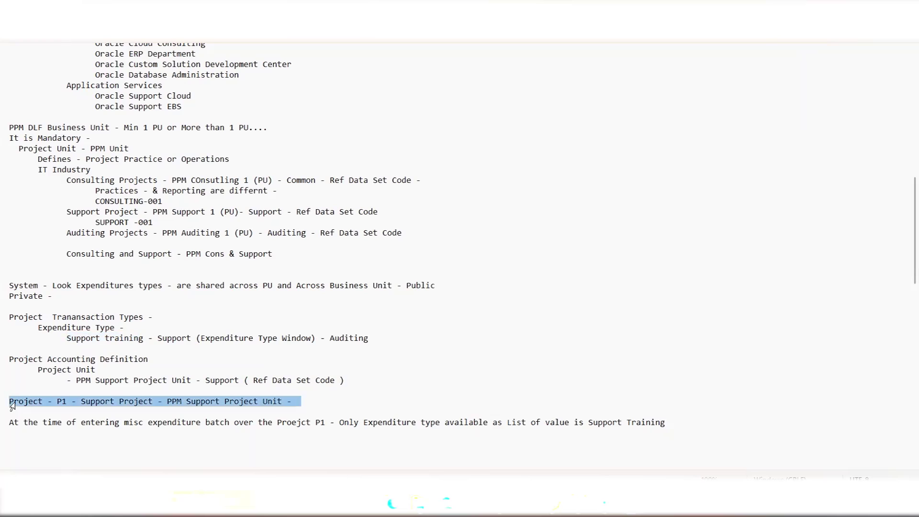
{"action": "left_click", "coordinate": [16, 432]}
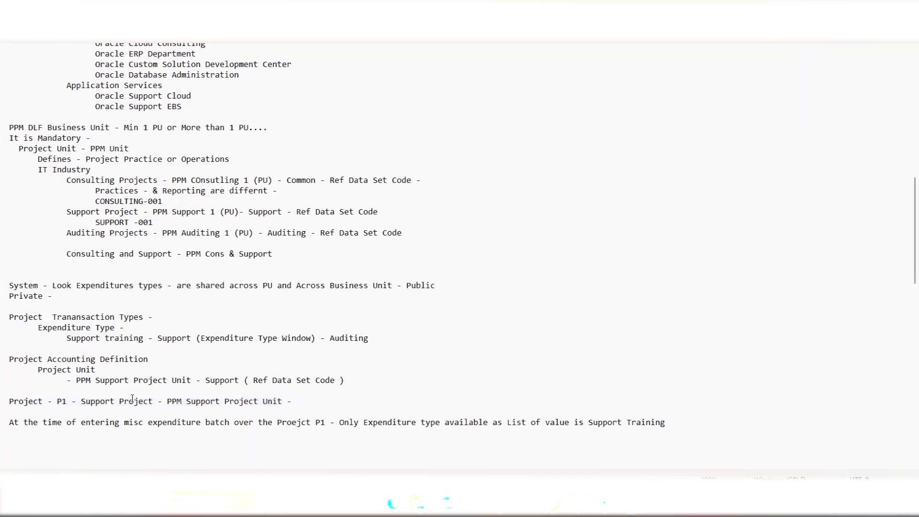
{"action": "left_click_drag", "start_coordinate": [298, 401], "coordinate": [9, 401]}
{"action": "key", "text": "ctrl+c"}
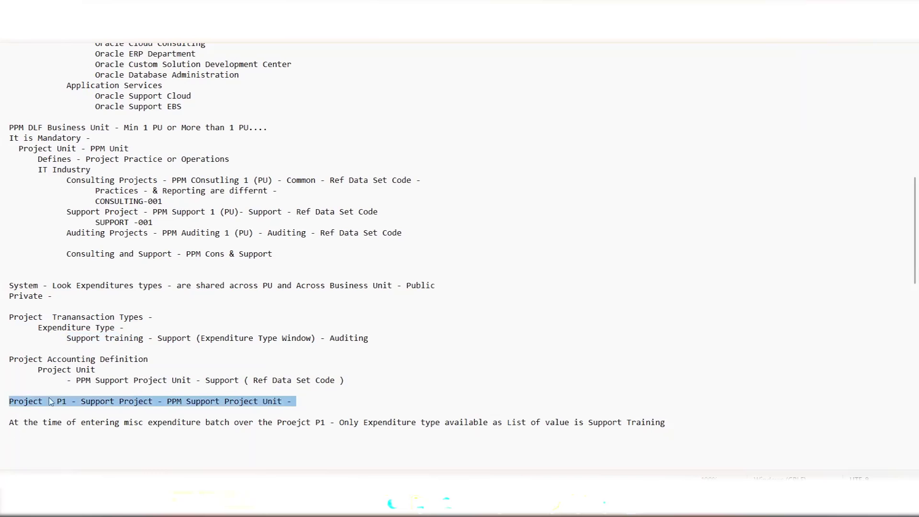
{"action": "scroll", "coordinate": [338, 412], "scroll_direction": "down", "scroll_amount": 1}
{"action": "left_click", "coordinate": [680, 391]}
{"action": "key", "text": "Return"}
{"action": "key", "text": "Return"}
{"action": "key", "text": "ctrl+v"}
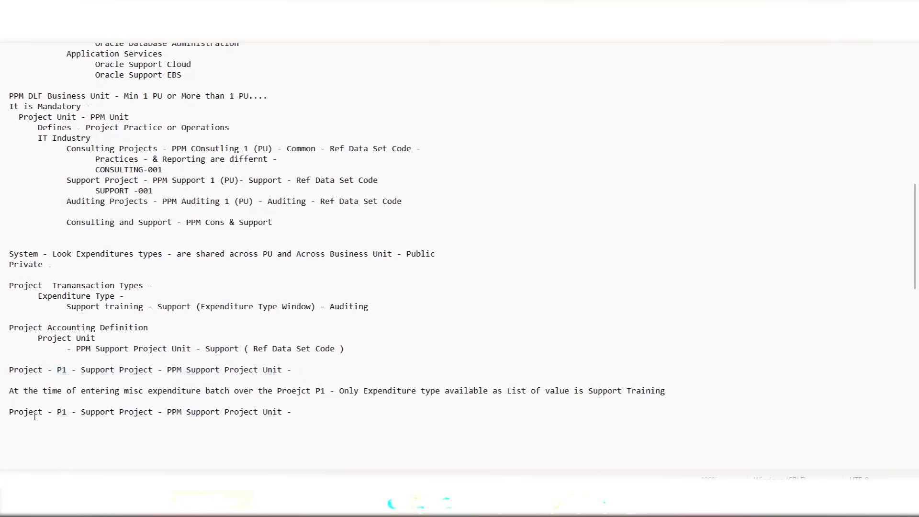
Step: Change the copied project line to P2, Auditing Project, with PPM Auditing 1 (PU) as its project unit
{"action": "left_click_drag", "start_coordinate": [61, 410], "coordinate": [69, 410]}
{"action": "type", "text": "2"}
{"action": "left_click_drag", "start_coordinate": [81, 411], "coordinate": [114, 411]}
{"action": "type", "text": "Auditing"}
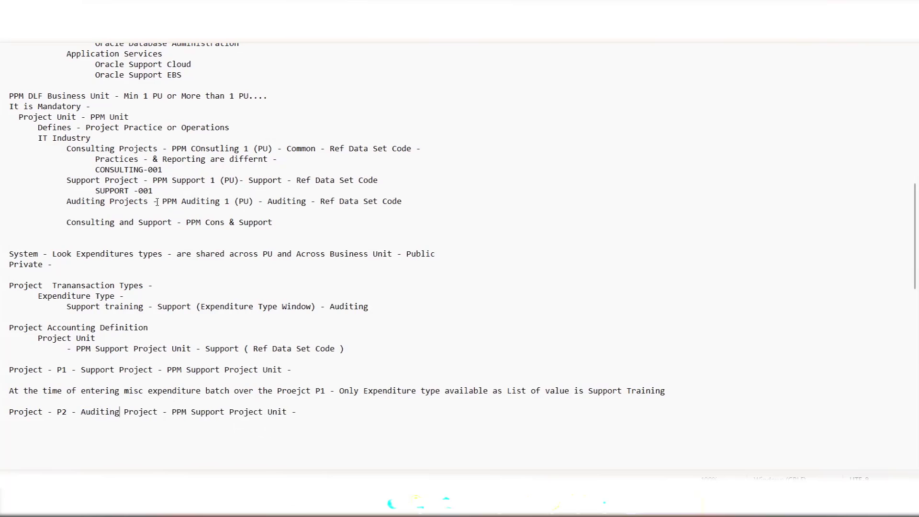
{"action": "left_click_drag", "start_coordinate": [162, 201], "coordinate": [256, 201]}
{"action": "key", "text": "ctrl+c"}
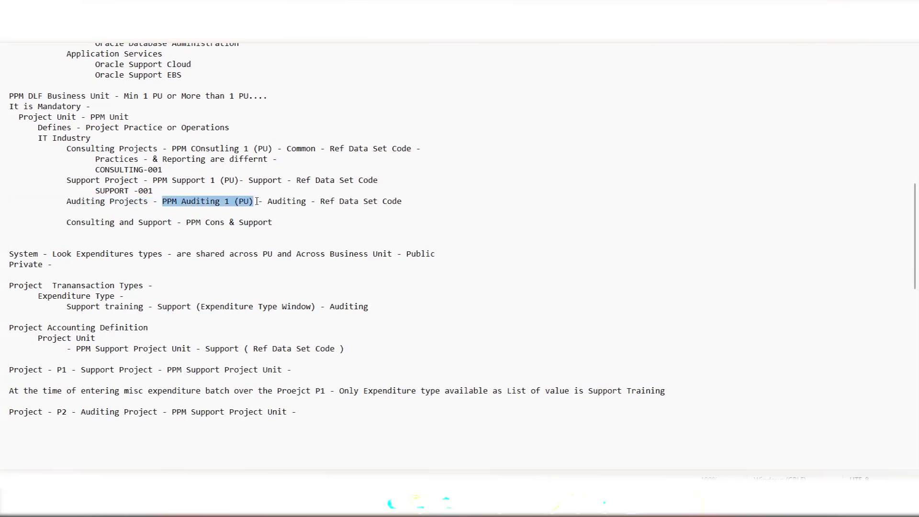
{"action": "left_click_drag", "start_coordinate": [172, 411], "coordinate": [287, 412]}
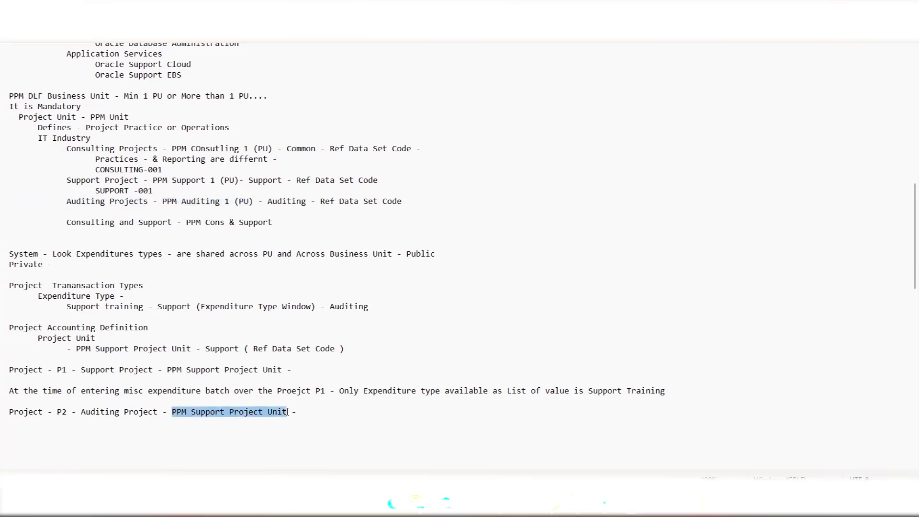
{"action": "key", "text": "ctrl+v"}
{"action": "key", "text": "Return"}
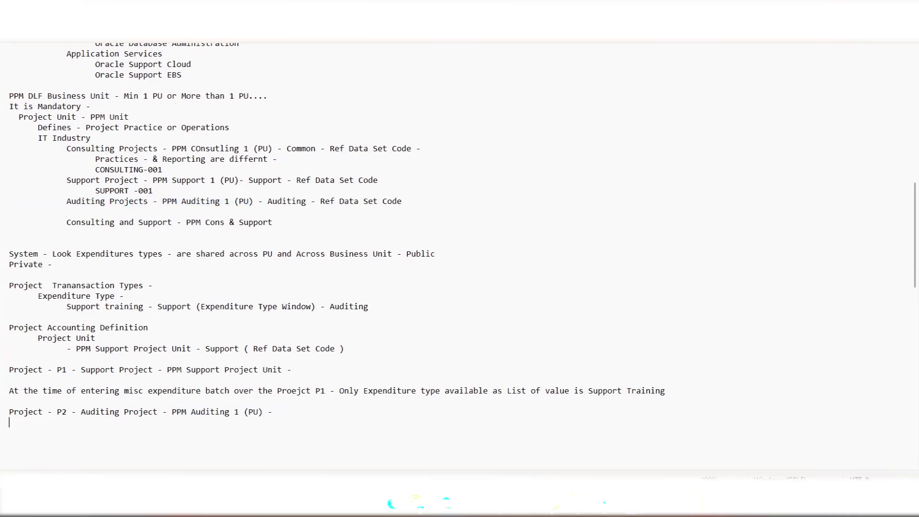
Step: Duplicate the misc expenditure batch sentence beneath the Auditing Project line and change its project reference to P2
{"action": "triple_click", "coordinate": [12, 391]}
{"action": "key", "text": "ctrl+c"}
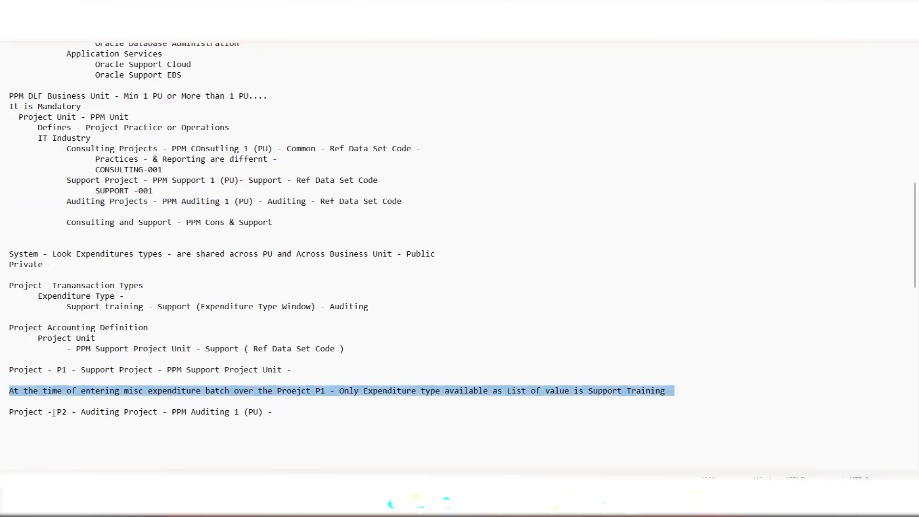
{"action": "left_click", "coordinate": [304, 415]}
{"action": "key", "text": "Return"}
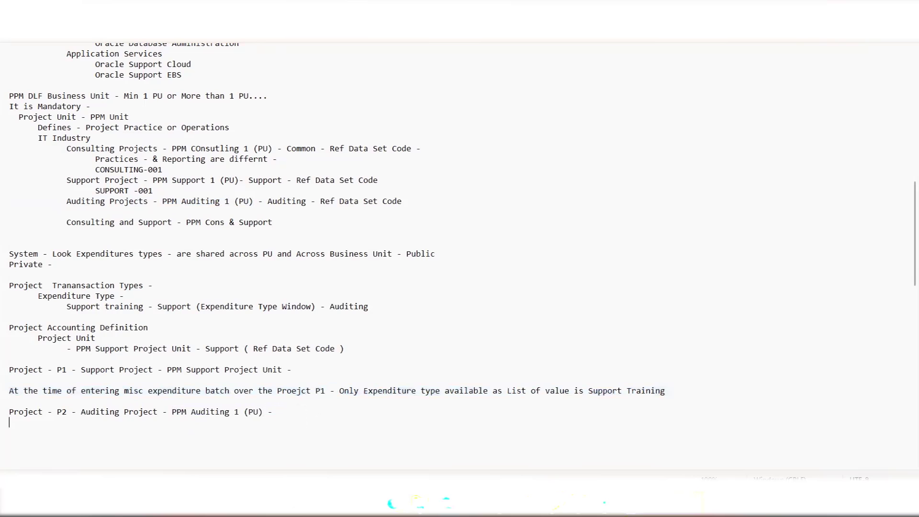
{"action": "key", "text": "ctrl+v"}
{"action": "left_click_drag", "start_coordinate": [320, 422], "coordinate": [325, 421]}
{"action": "type", "text": "2"}
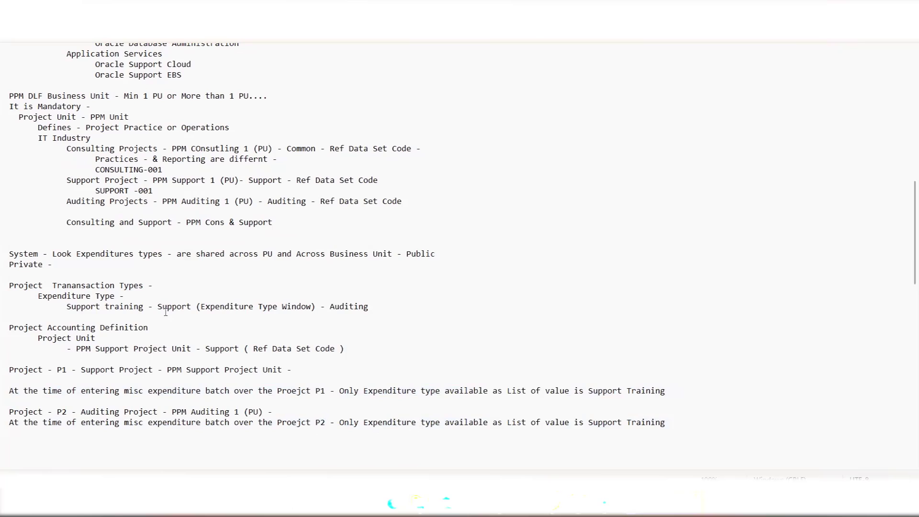
Step: Append "- Ref data" to the Support training line and highlight Support Training in the P2 sentence
{"action": "left_click_drag", "start_coordinate": [67, 308], "coordinate": [323, 303]}
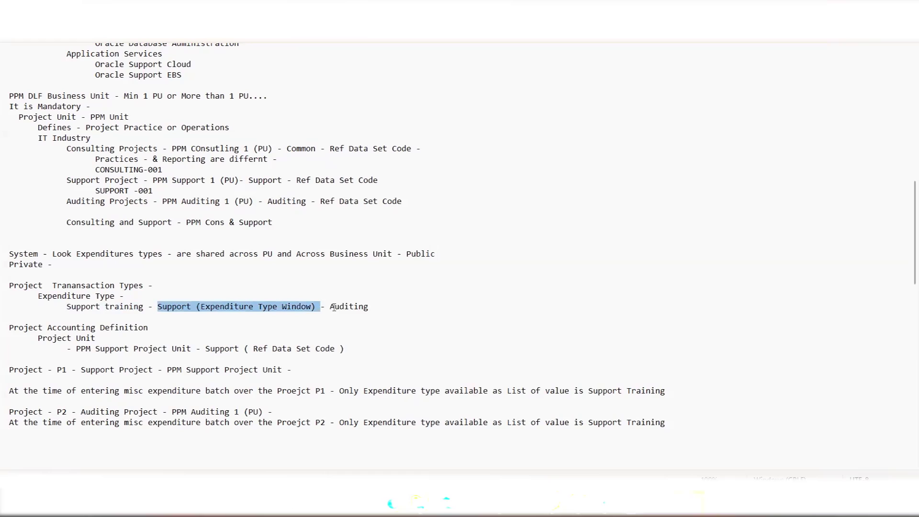
{"action": "left_click", "coordinate": [396, 305]}
{"action": "type", "text": "- Ref data"}
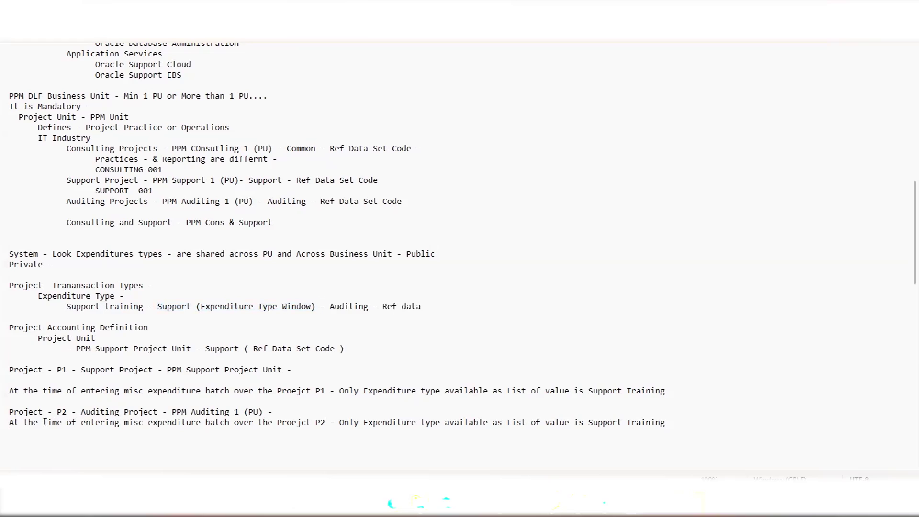
{"action": "left_click", "coordinate": [319, 422]}
{"action": "left_click_drag", "start_coordinate": [672, 422], "coordinate": [588, 424]}
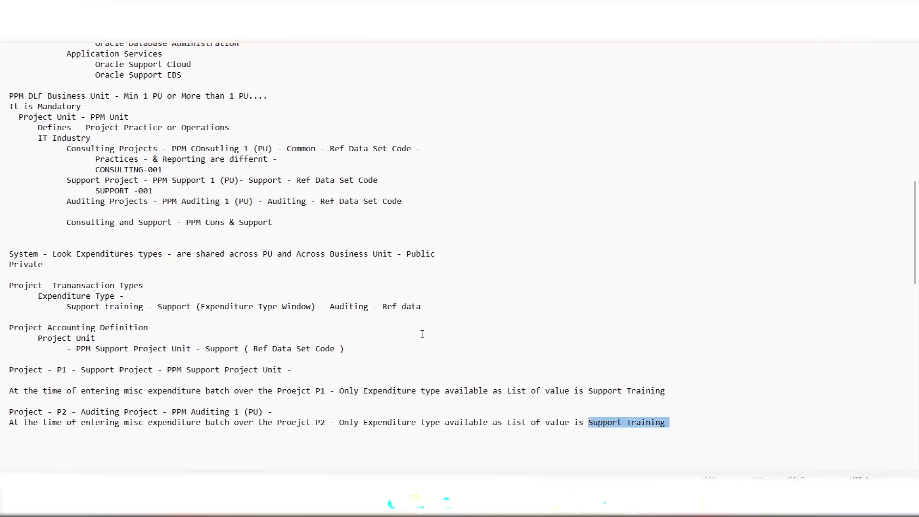
Step: Switch to Oracle, add a blank assigned set row to the Air Fare expenditure type, and remove that row
{"action": "key", "text": "alt+Tab"}
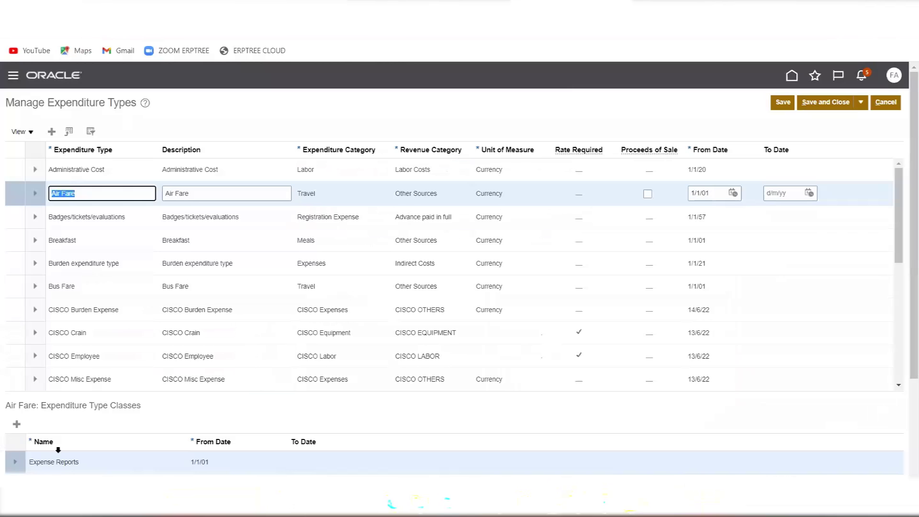
{"action": "scroll", "coordinate": [60, 453], "scroll_direction": "down", "scroll_amount": 2}
{"action": "scroll", "coordinate": [60, 453], "scroll_direction": "down", "scroll_amount": 1}
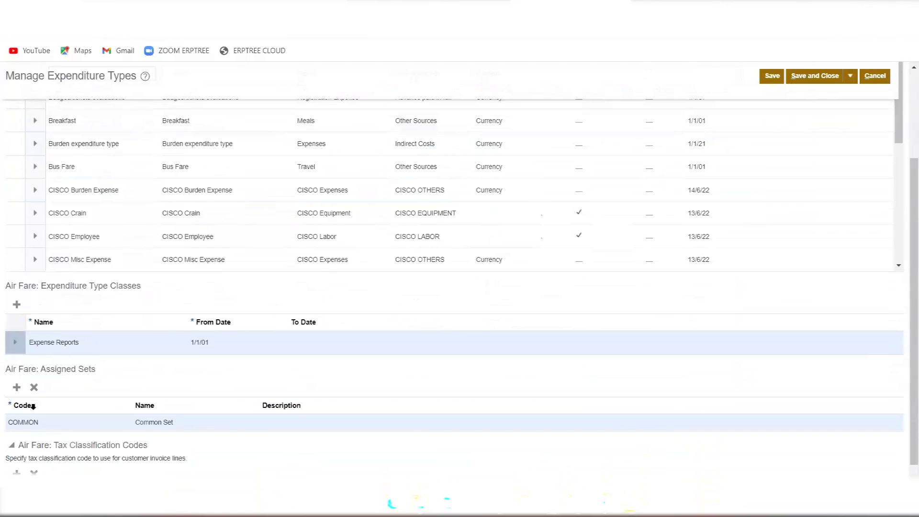
{"action": "left_click", "coordinate": [16, 386]}
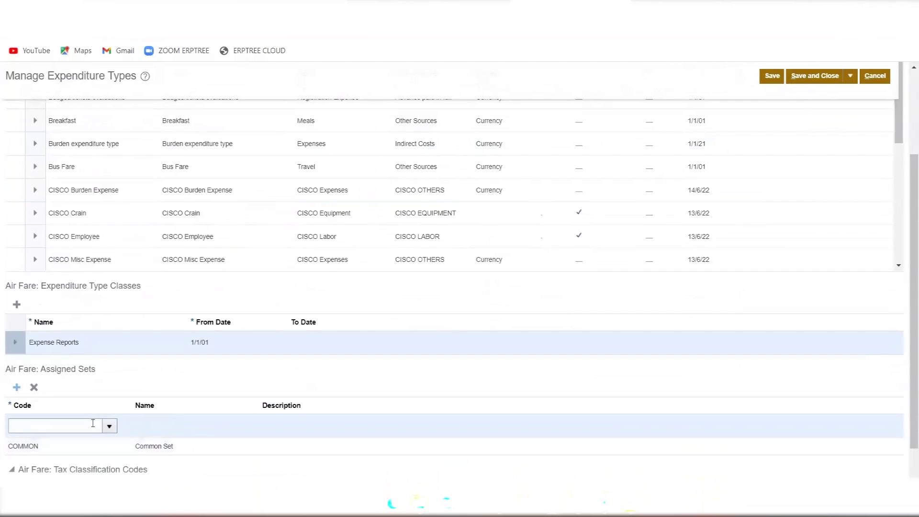
{"action": "left_click", "coordinate": [33, 387]}
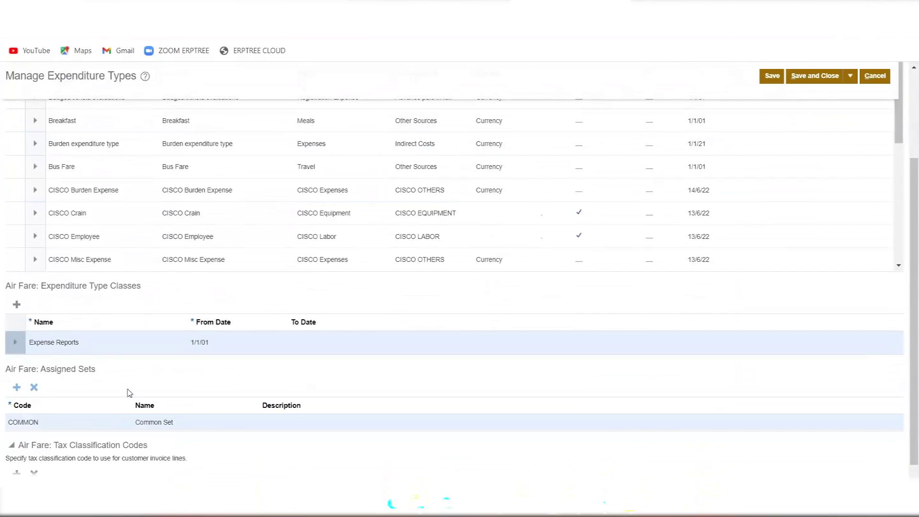
Step: Return to the notes, add a "Rate Schedule-" line under Project Transaction Types below Support training, and highlight it
{"action": "key", "text": "alt+Tab"}
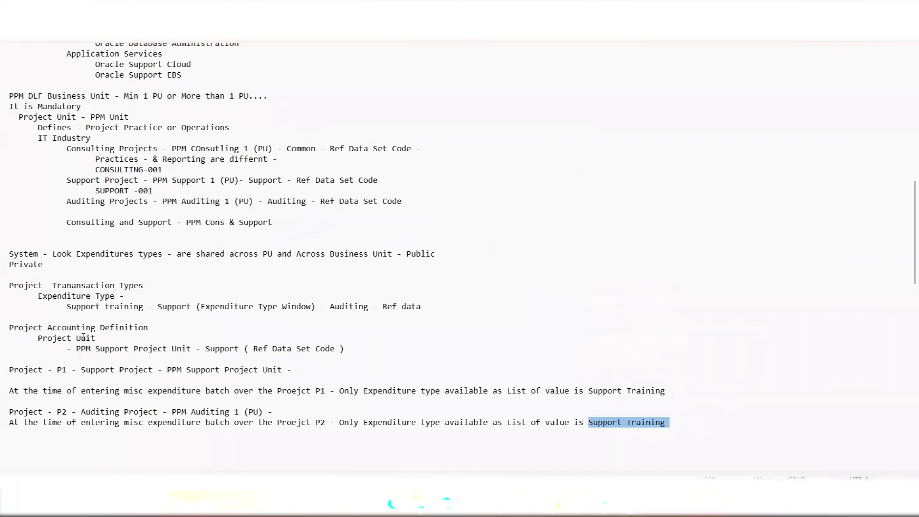
{"action": "scroll", "coordinate": [83, 338], "scroll_direction": "up", "scroll_amount": 1}
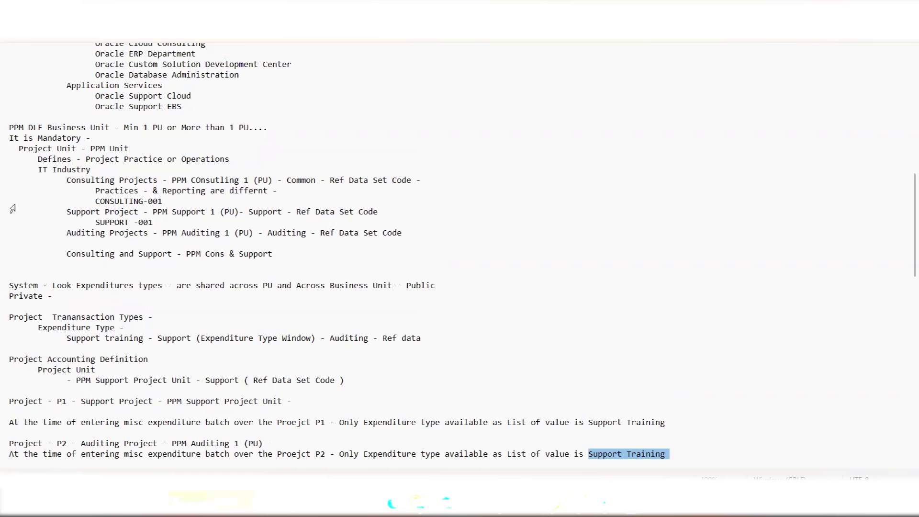
{"action": "left_click", "coordinate": [153, 316]}
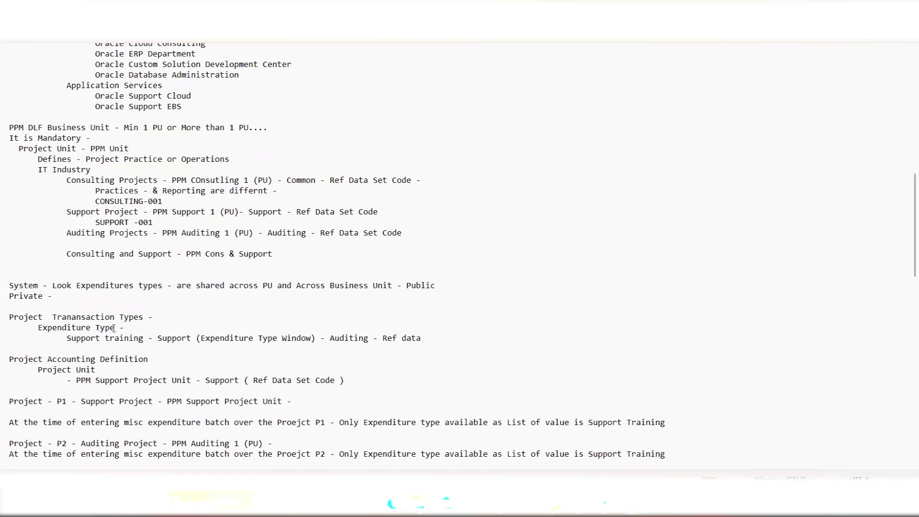
{"action": "left_click_drag", "start_coordinate": [114, 327], "coordinate": [37, 328]}
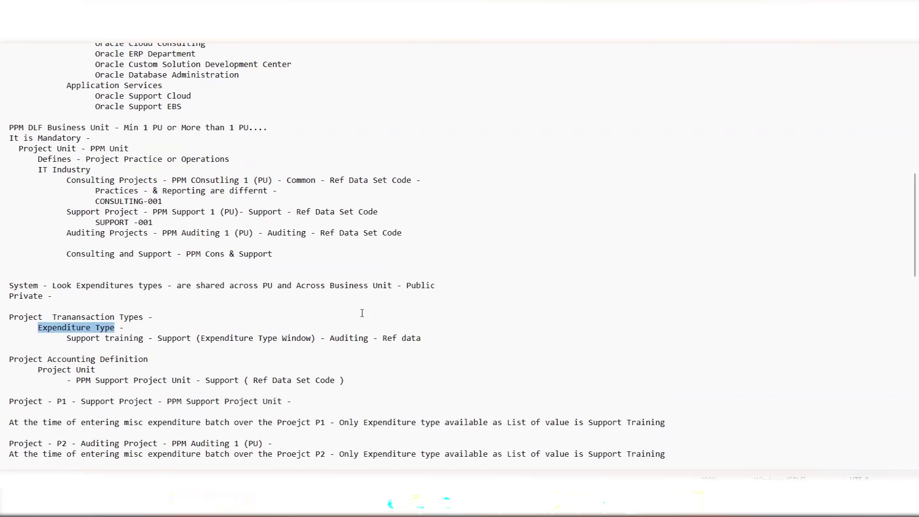
{"action": "left_click", "coordinate": [439, 338]}
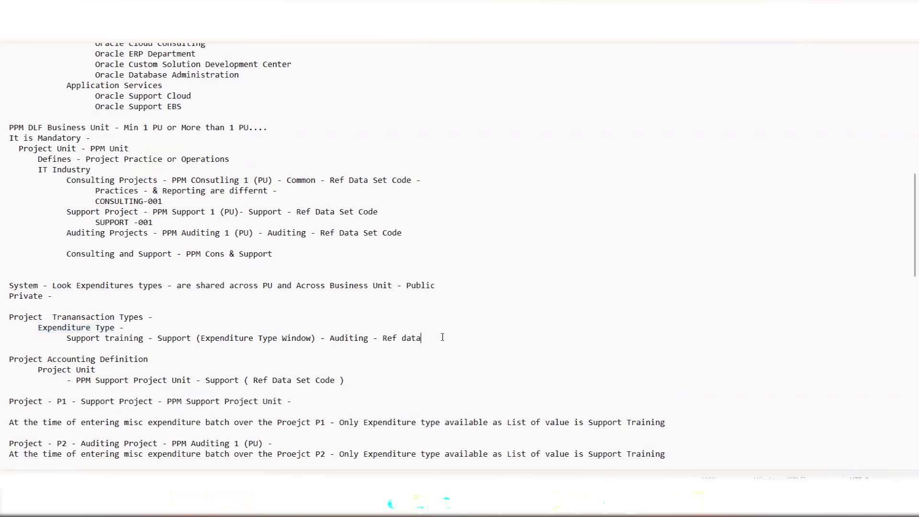
{"action": "key", "text": "Return"}
{"action": "type", "text": "Ra"}
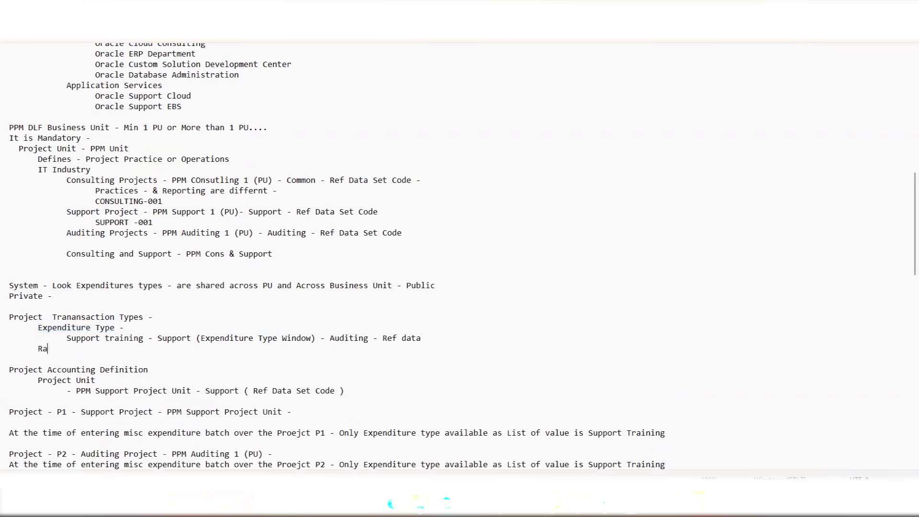
{"action": "type", "text": "te Schedule-"}
{"action": "left_click_drag", "start_coordinate": [38, 348], "coordinate": [114, 354]}
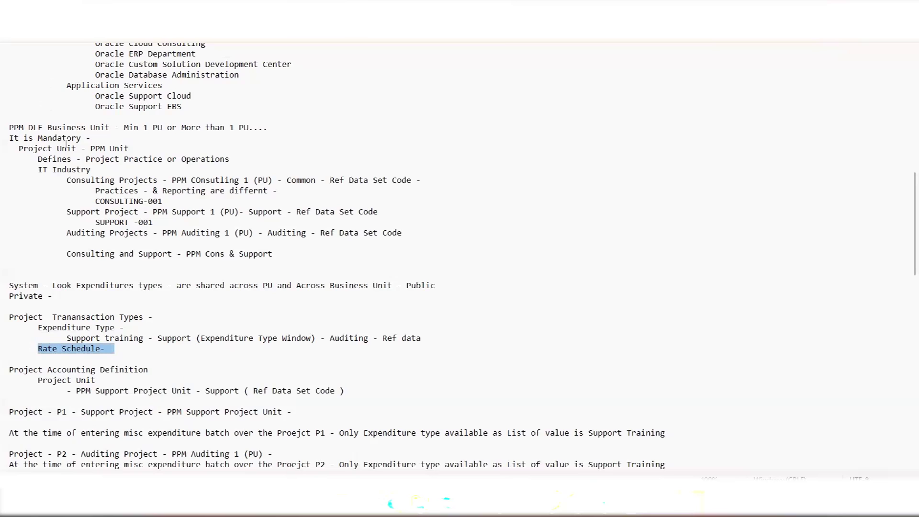
Step: Highlight the Expenditure Type and Rate Schedule entries under the project transaction types in the notes
{"action": "left_click_drag", "start_coordinate": [110, 127], "coordinate": [9, 129]}
{"action": "triple_click", "coordinate": [13, 413]}
{"action": "left_click", "coordinate": [52, 413]}
{"action": "left_click", "coordinate": [105, 348]}
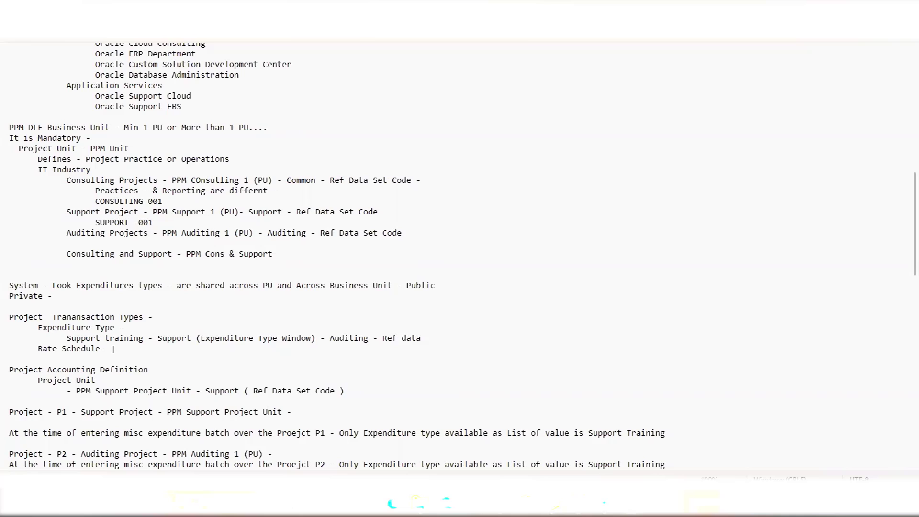
{"action": "left_click_drag", "start_coordinate": [120, 327], "coordinate": [37, 327]}
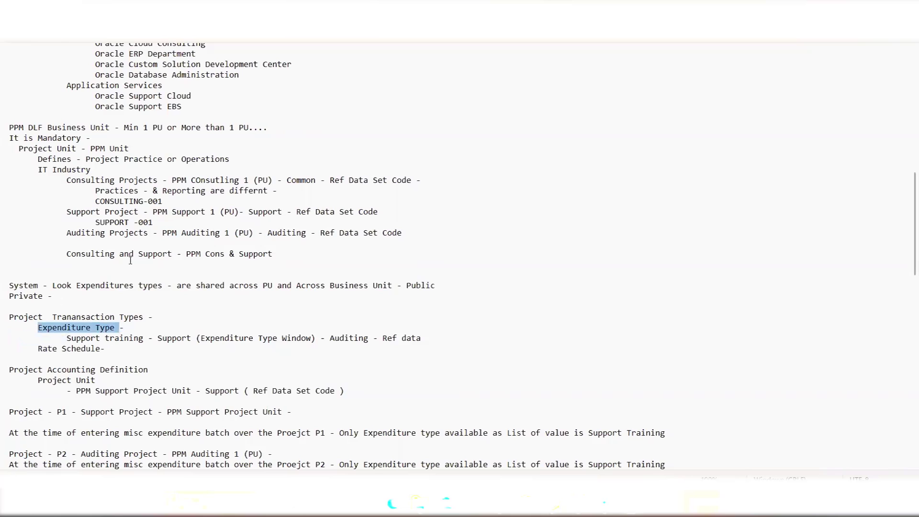
{"action": "left_click_drag", "start_coordinate": [35, 349], "coordinate": [104, 351]}
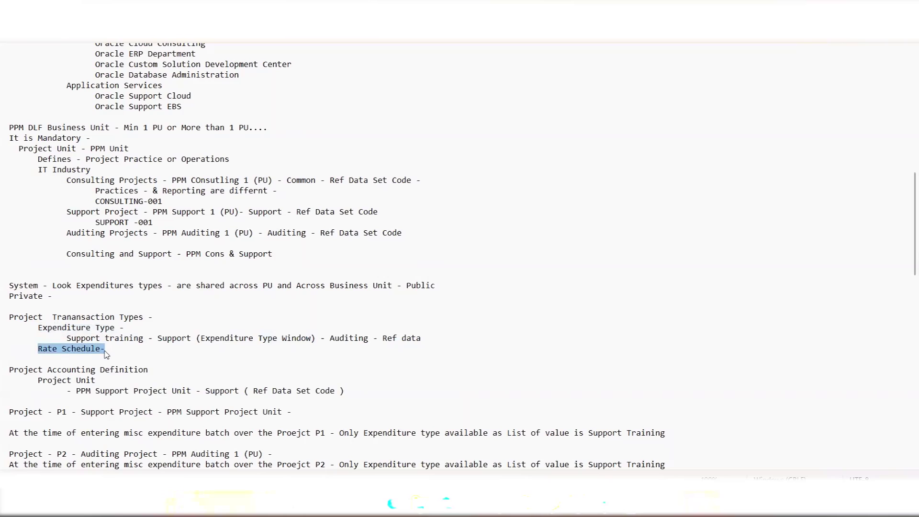
{"action": "left_click", "coordinate": [142, 354]}
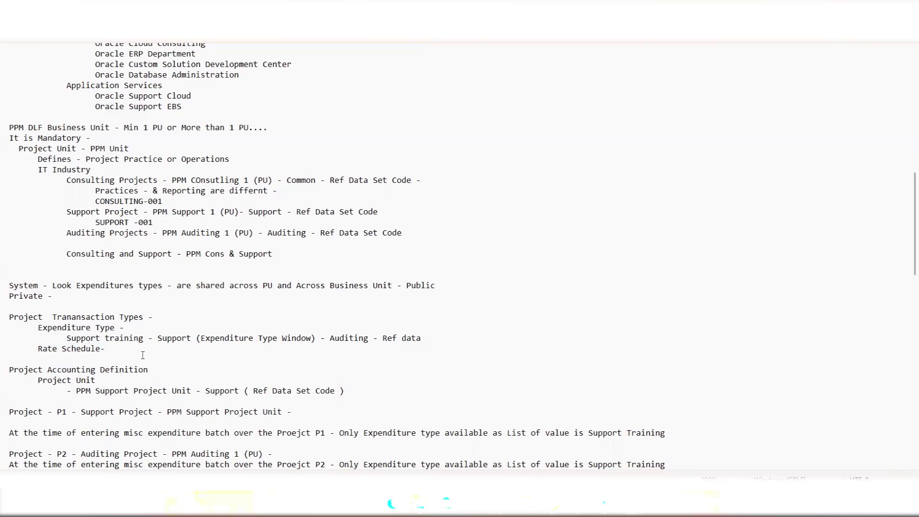
Step: Add a "Project Unit" heading below the P2 expenditure batch sentence, with indented "Segregation" and "Reporting" lines
{"action": "scroll", "coordinate": [143, 354], "scroll_direction": "down", "scroll_amount": 1}
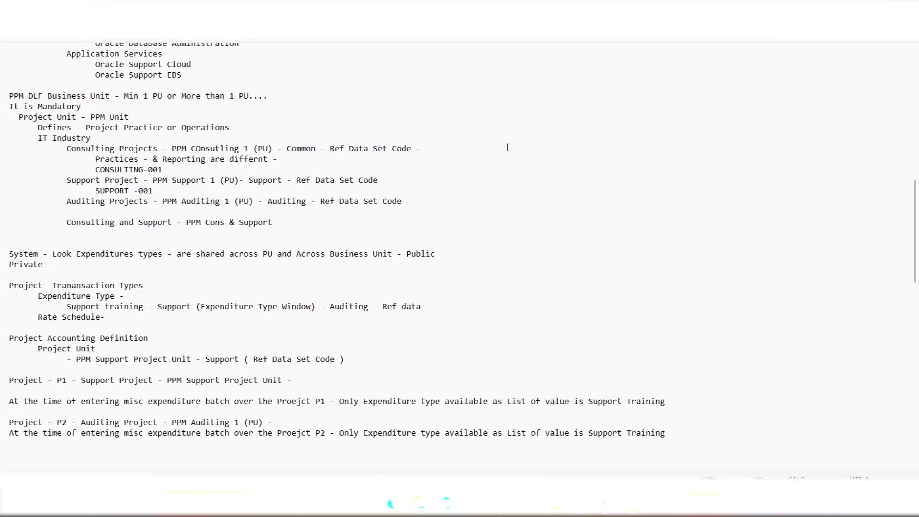
{"action": "scroll", "coordinate": [510, 139], "scroll_direction": "down", "scroll_amount": 2}
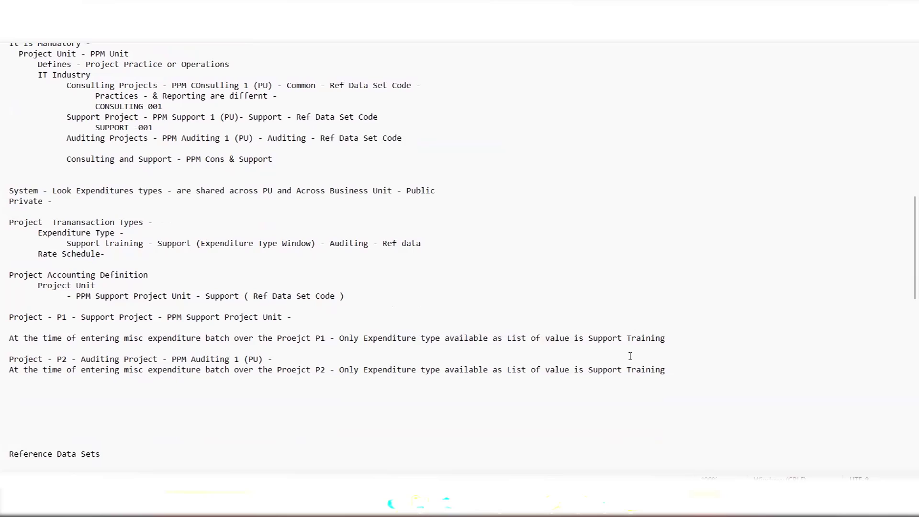
{"action": "left_click", "coordinate": [666, 368]}
{"action": "key", "text": "Return"}
{"action": "key", "text": "Return"}
{"action": "type", "text": "Project Unit"}
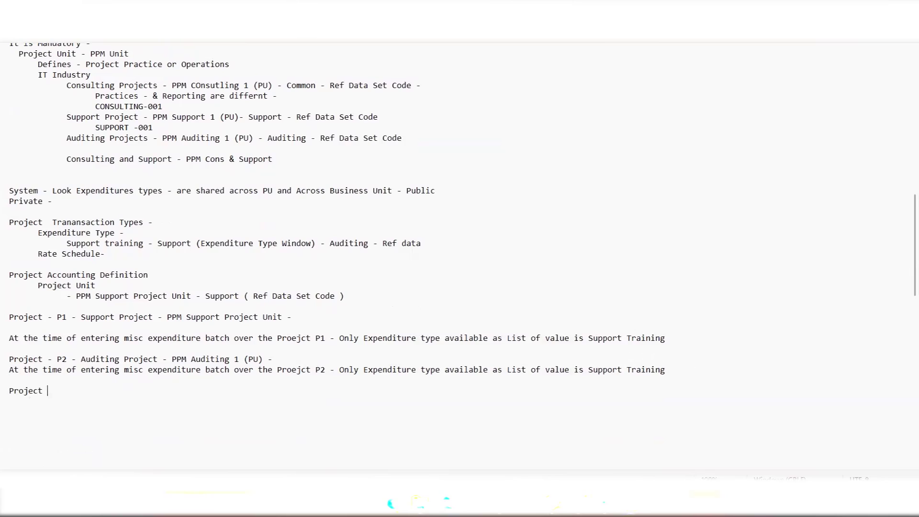
{"action": "key", "text": "Return"}
{"action": "type", "text": "Segra"}
{"action": "type", "text": "t"}
{"action": "key", "text": "BackSpace"}
{"action": "key", "text": "BackSpace"}
{"action": "key", "text": "BackSpace"}
{"action": "type", "text": "regation"}
{"action": "key", "text": "Return"}
{"action": "key", "text": "Tab"}
{"action": "type", "text": "Report"}
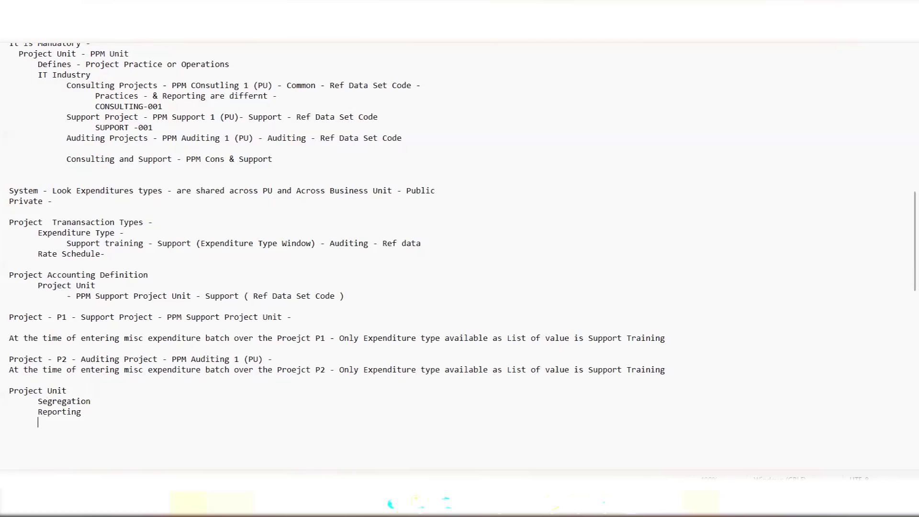
Step: Add "Managing Practice - Project Numbering" and "Ref data sets -" lines beneath Reporting in the Project Unit list
{"action": "type", "text": "Managing Practice - Proje"}
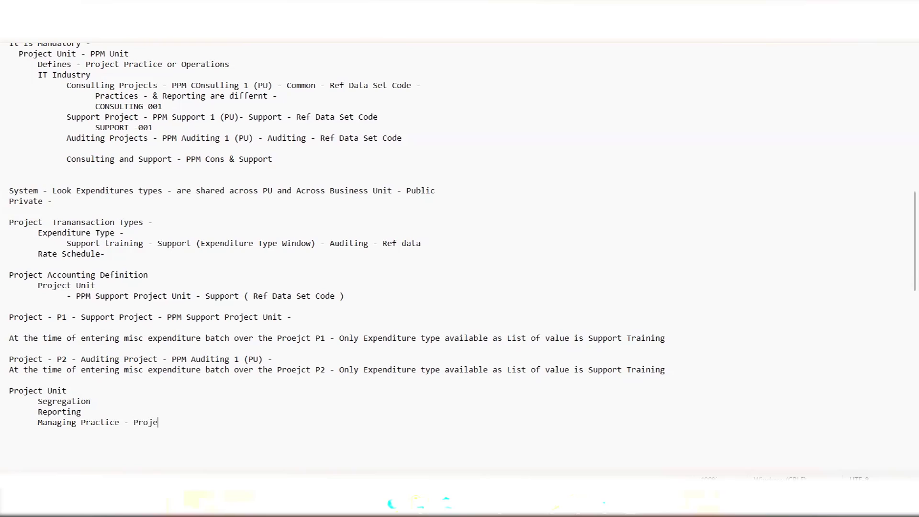
{"action": "type", "text": "ct Numbering"}
{"action": "key", "text": "Return"}
{"action": "key", "text": "Tab"}
{"action": "type", "text": "Re"}
{"action": "key", "text": "BackSpace"}
{"action": "type", "text": "ef data s"}
{"action": "key", "text": "BackSpace"}
{"action": "type", "text": "ata sets -"}
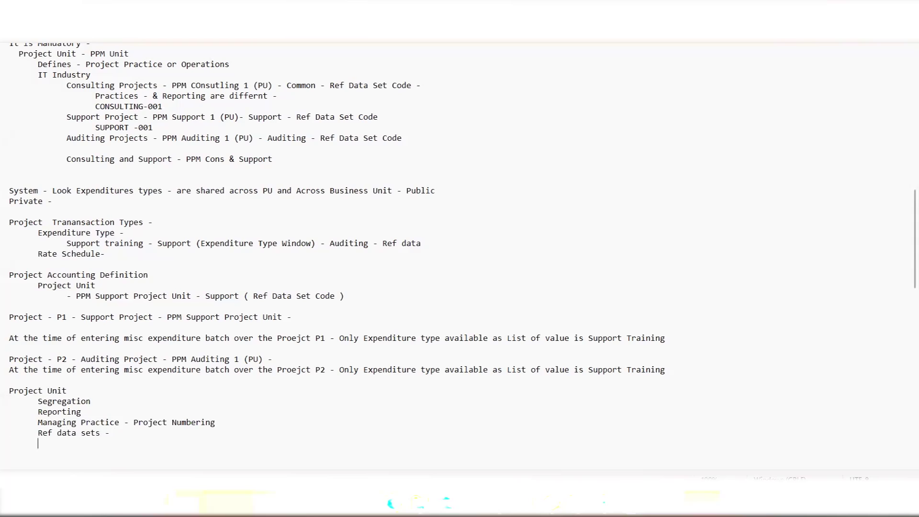
Step: Complete the Project Unit list with "Planning Option - reporting" and "Project creation -" lines, and save the notes
{"action": "type", "text": "Planning Option - reporting"}
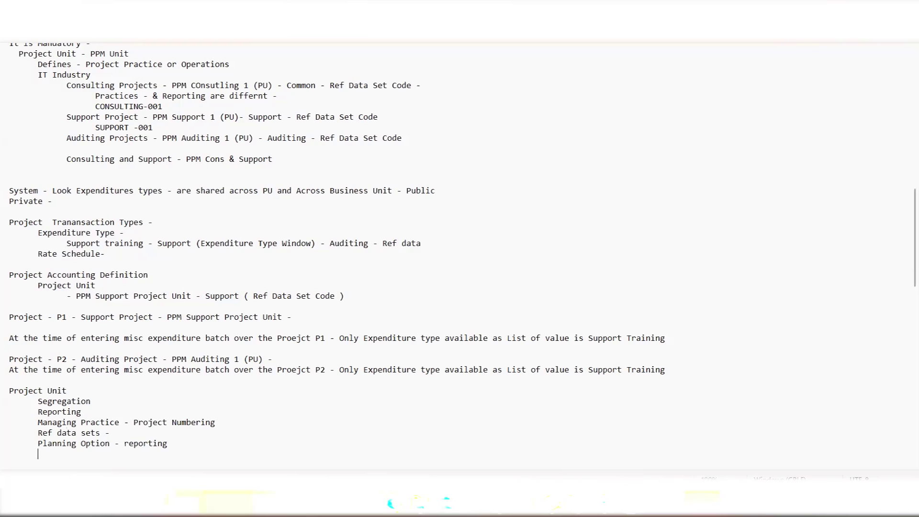
{"action": "type", "text": "Project creation -"}
{"action": "left_click", "coordinate": [13, 34]}
{"action": "left_click", "coordinate": [28, 111]}
{"action": "scroll", "coordinate": [186, 323], "scroll_direction": "down", "scroll_amount": 1}
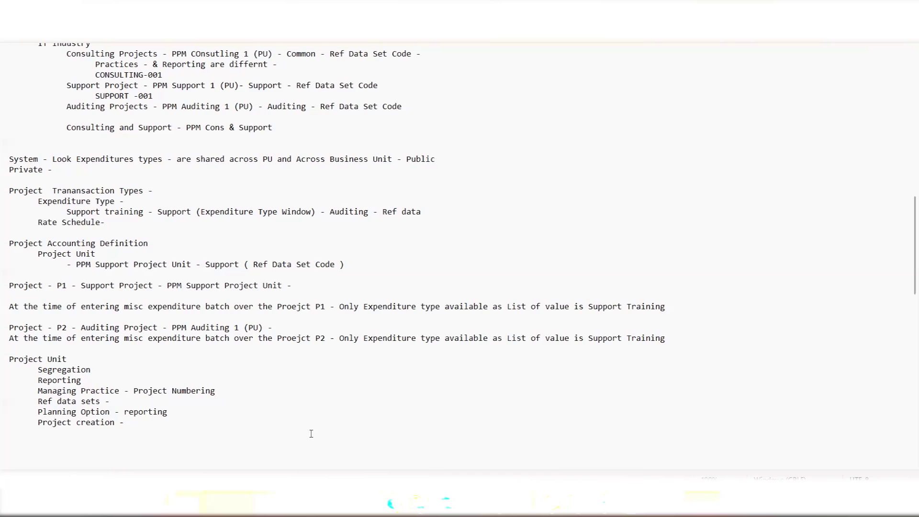
Step: Switch to File Explorer and copy the How to Create Custom Payables Role PDF from the Downloads folder
{"action": "left_click", "coordinate": [418, 502]}
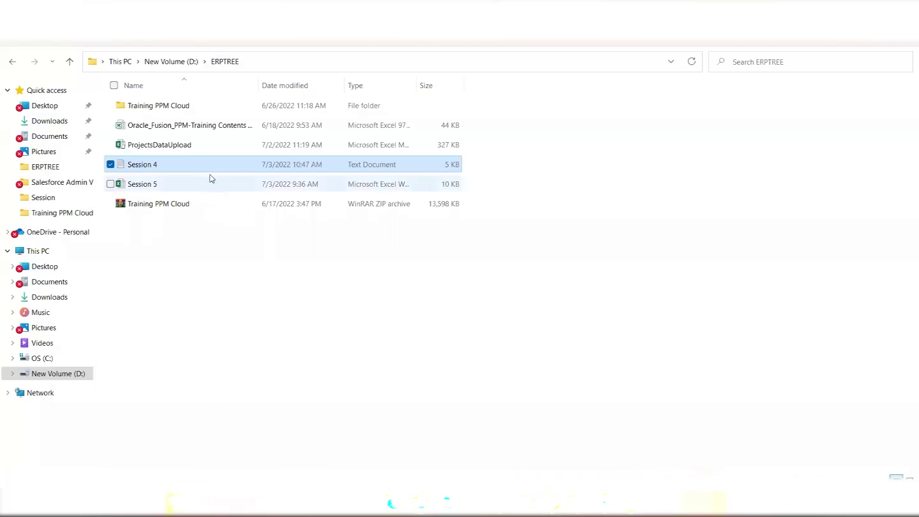
{"action": "double_click", "coordinate": [187, 114]}
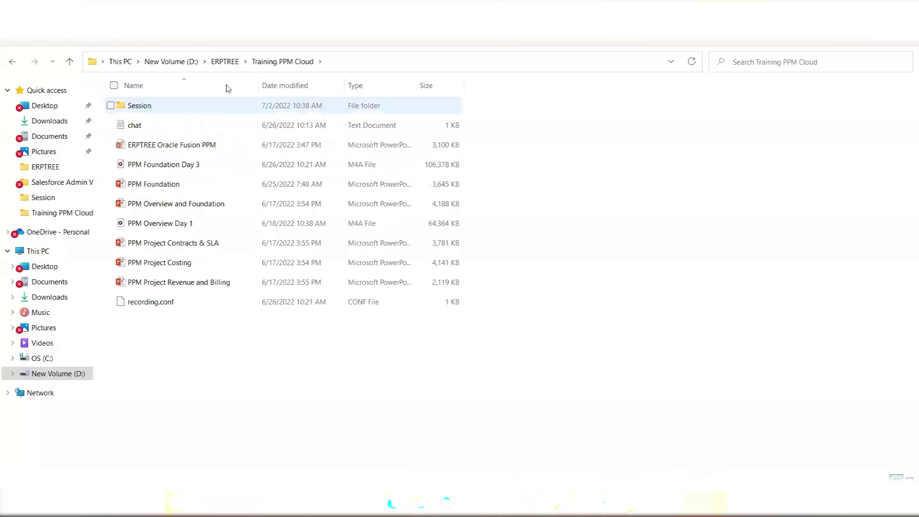
{"action": "left_click", "coordinate": [221, 63]}
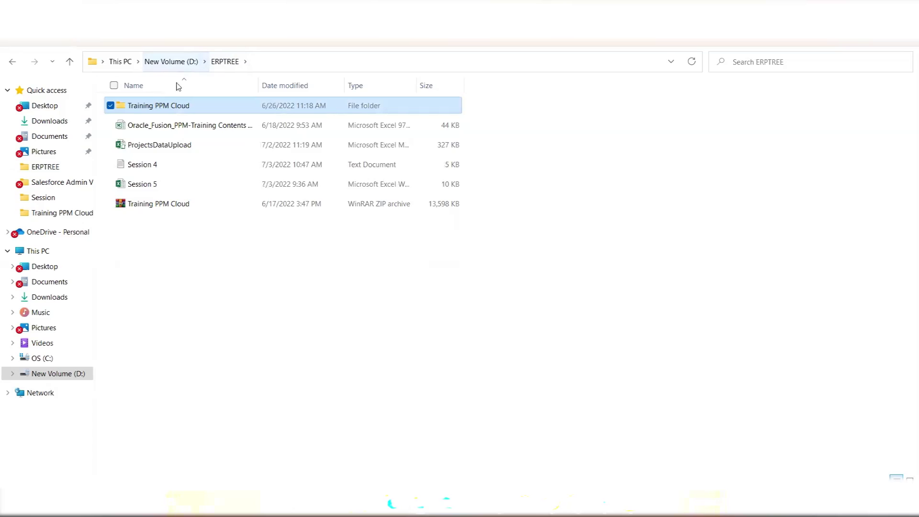
{"action": "left_click", "coordinate": [48, 122]}
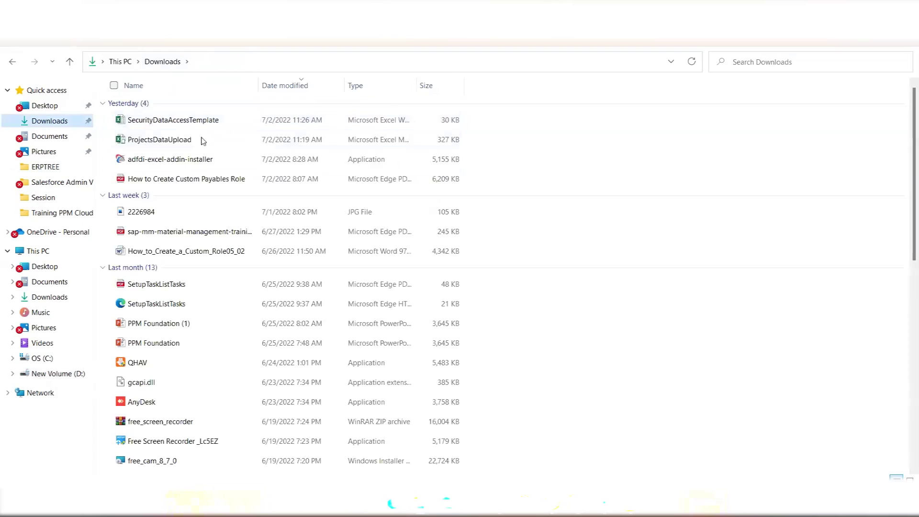
{"action": "left_click", "coordinate": [186, 182]}
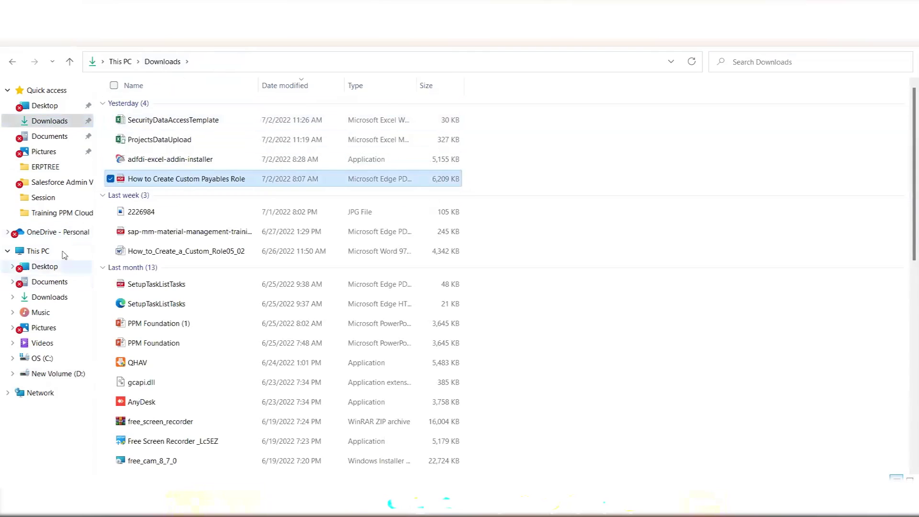
Step: Paste the copied PDF into the ERPTREE folder on New Volume (D:)
{"action": "left_click", "coordinate": [63, 215]}
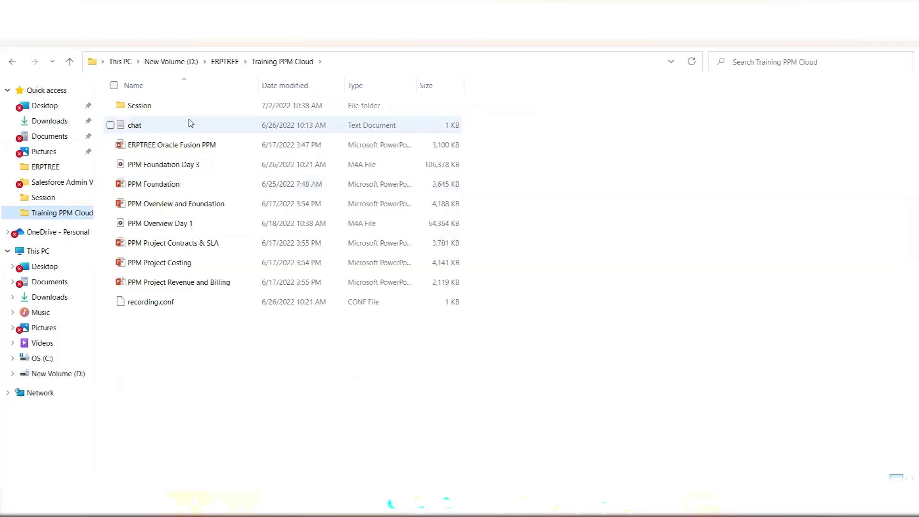
{"action": "left_click", "coordinate": [224, 63]}
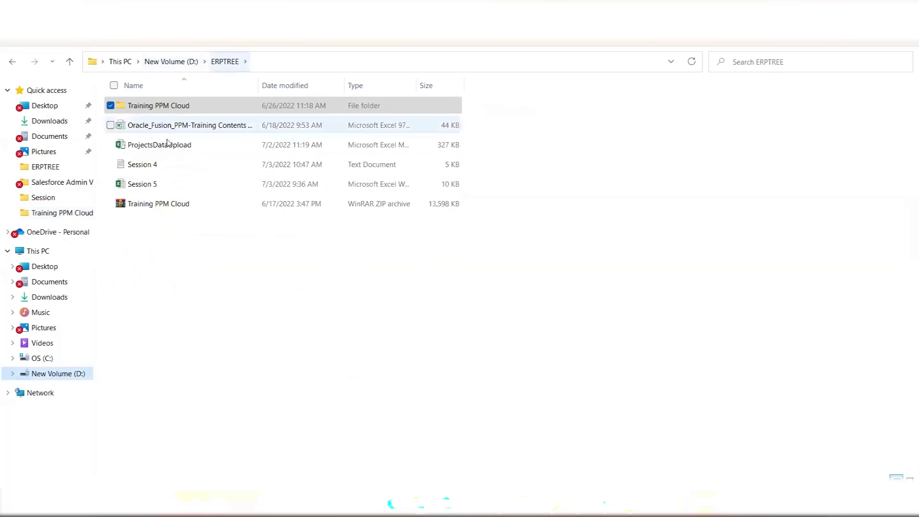
{"action": "right_click", "coordinate": [160, 237]}
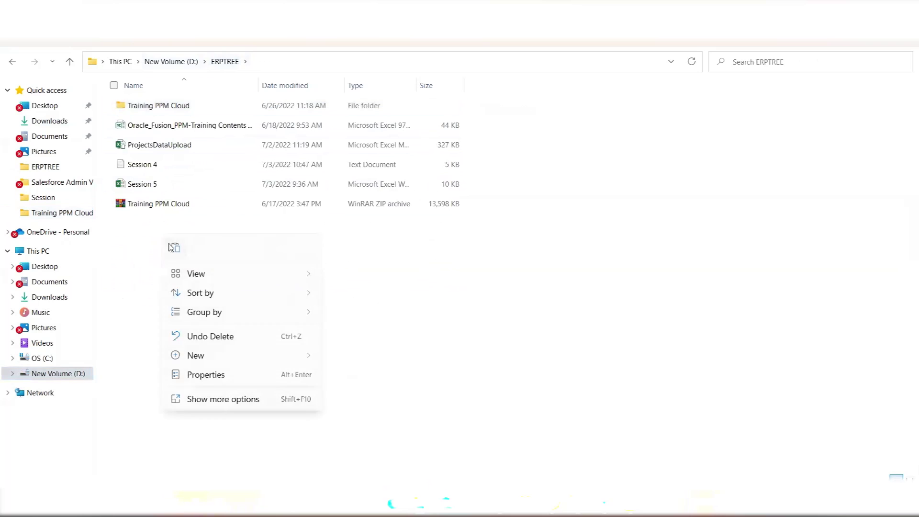
{"action": "left_click", "coordinate": [212, 409]}
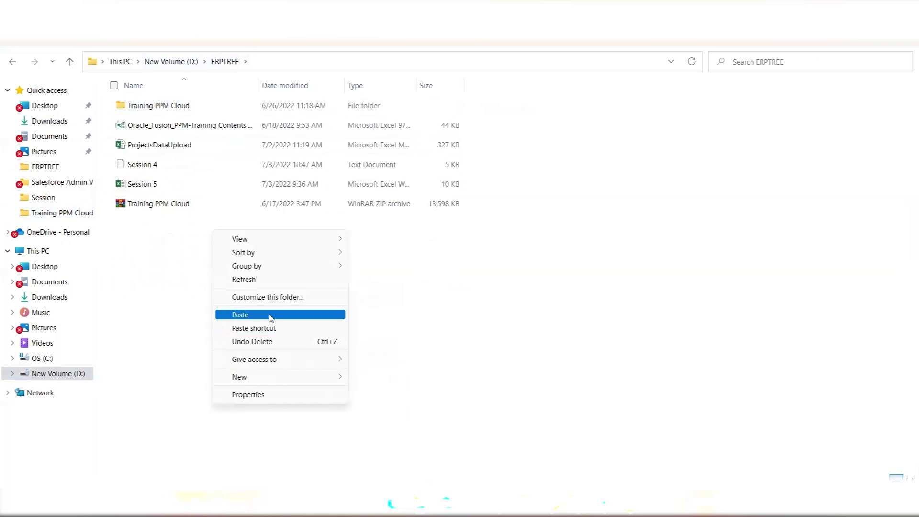
{"action": "left_click", "coordinate": [270, 316]}
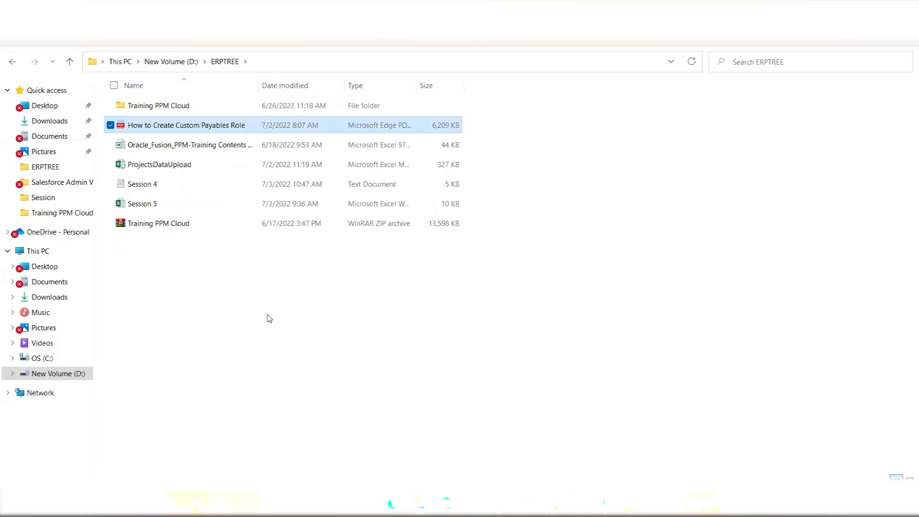
{"action": "left_click", "coordinate": [270, 318]}
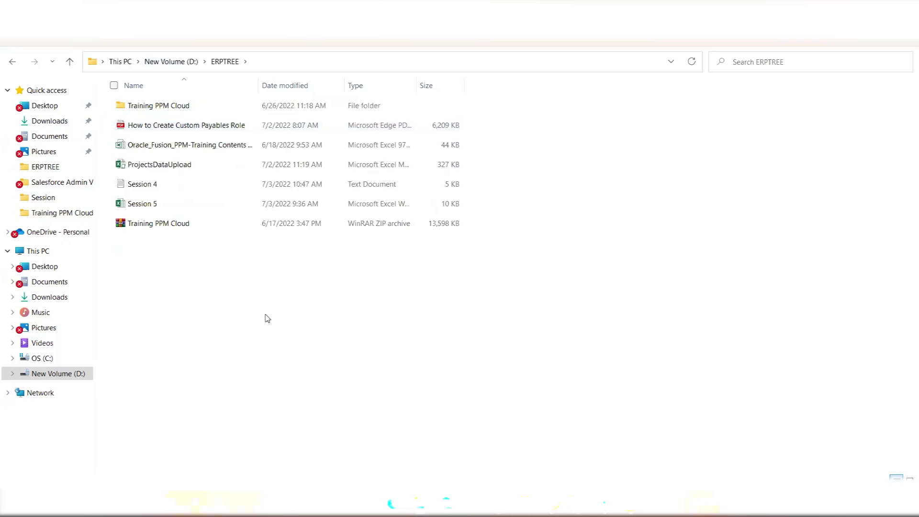
Step: Return to the Session 4 text notes and save the file
{"action": "key", "text": "alt+Tab"}
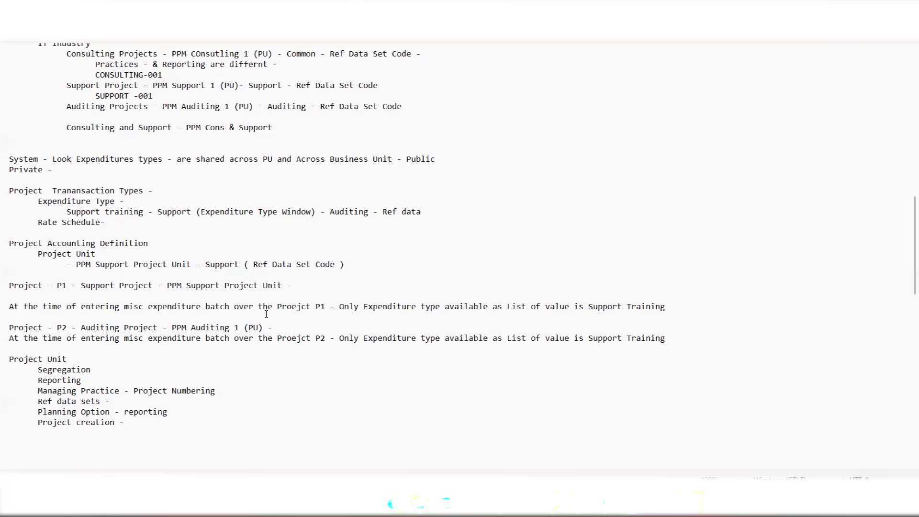
{"action": "scroll", "coordinate": [252, 210], "scroll_direction": "up", "scroll_amount": 15}
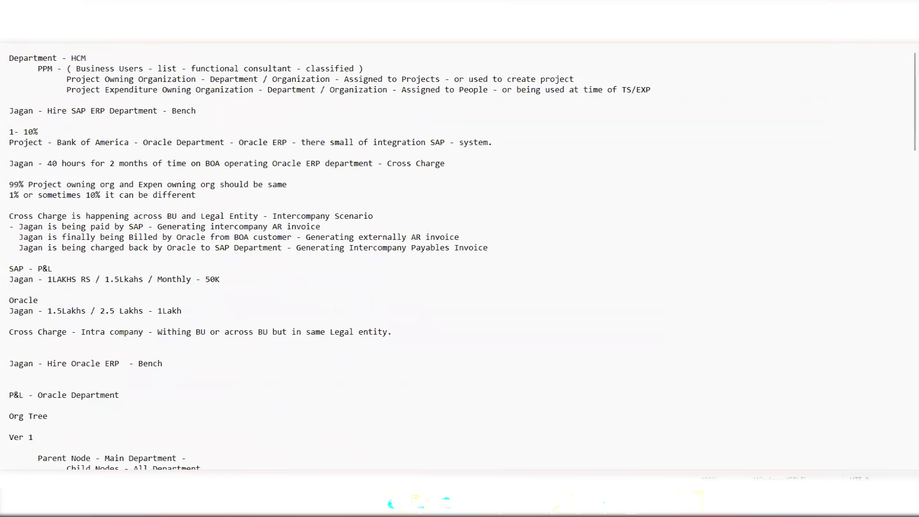
{"action": "left_click", "coordinate": [11, 32]}
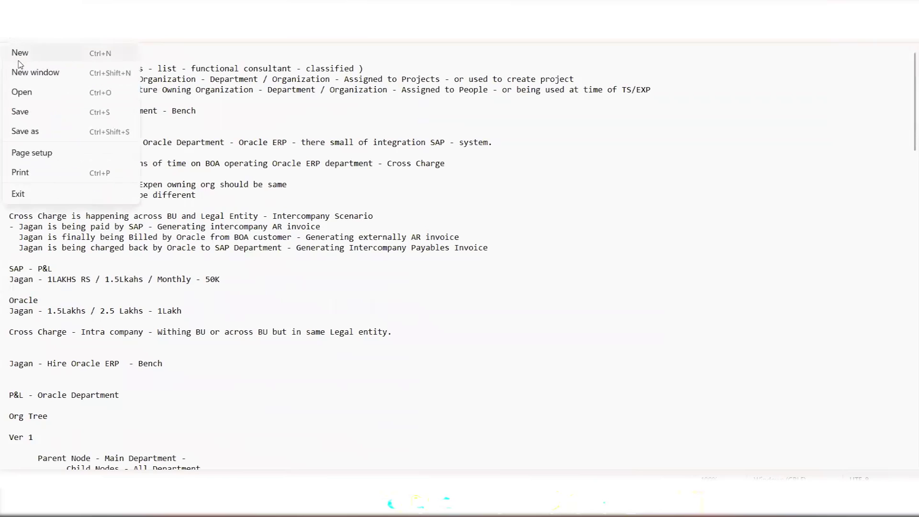
{"action": "left_click", "coordinate": [26, 111]}
Step: Place the text cursor below the Non Labor Revenue line at the end of the notes
{"action": "scroll", "coordinate": [149, 199], "scroll_direction": "down", "scroll_amount": 20}
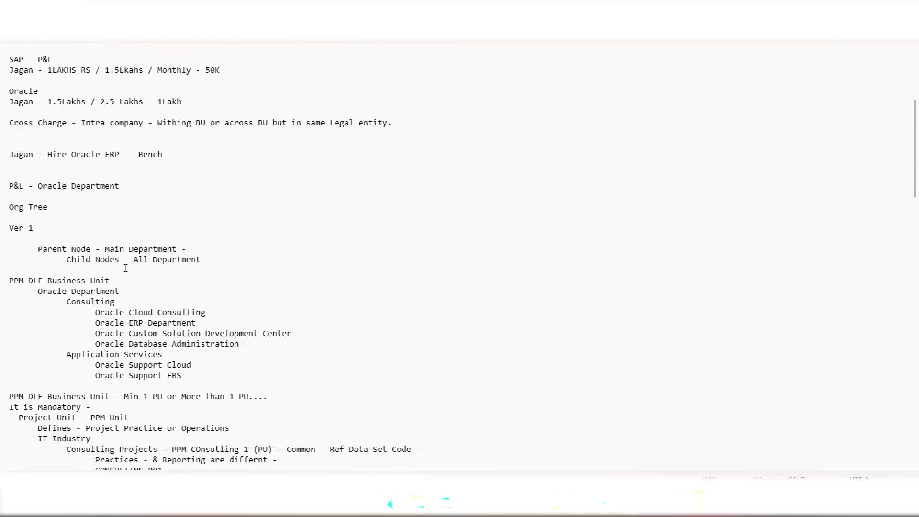
{"action": "scroll", "coordinate": [125, 268], "scroll_direction": "down", "scroll_amount": 8}
{"action": "scroll", "coordinate": [125, 268], "scroll_direction": "up", "scroll_amount": 20}
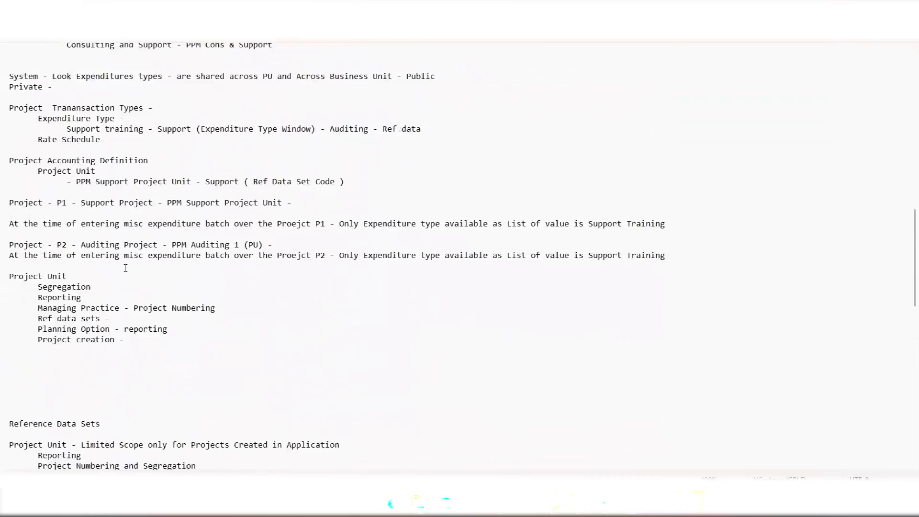
{"action": "scroll", "coordinate": [125, 268], "scroll_direction": "down", "scroll_amount": 20}
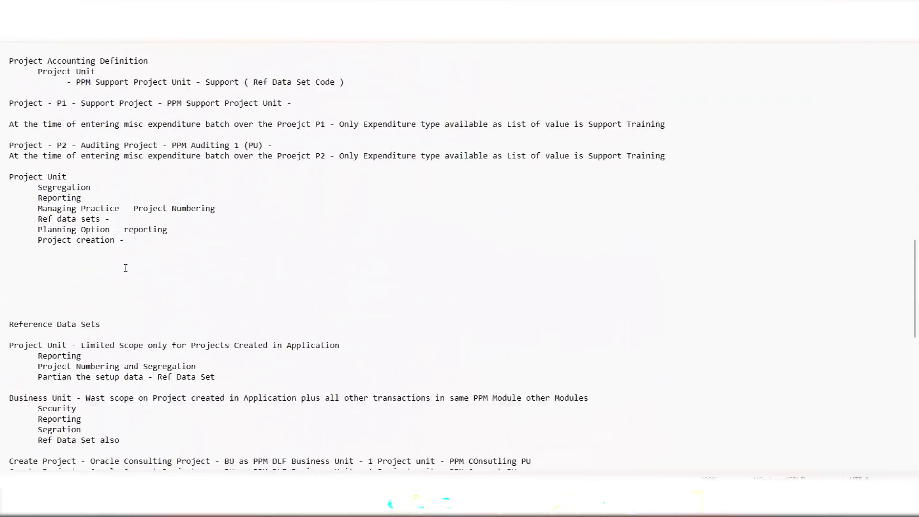
{"action": "left_click", "coordinate": [60, 413]}
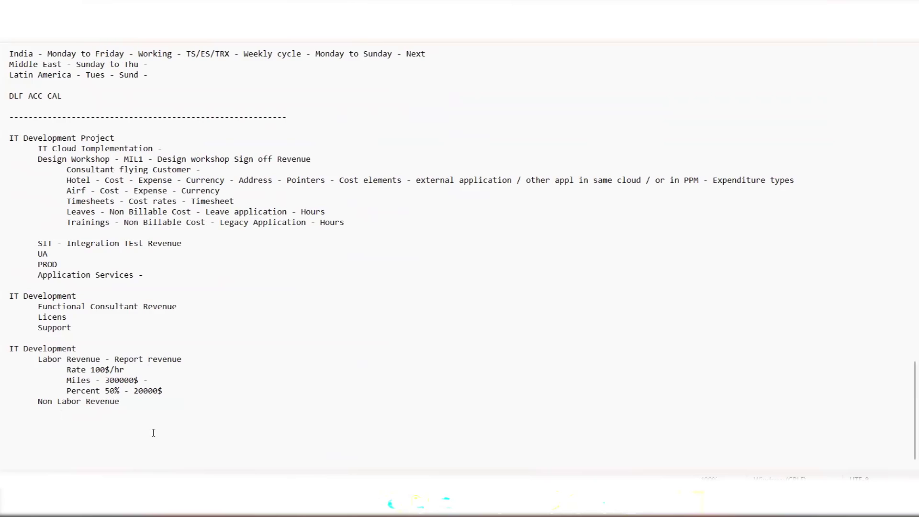